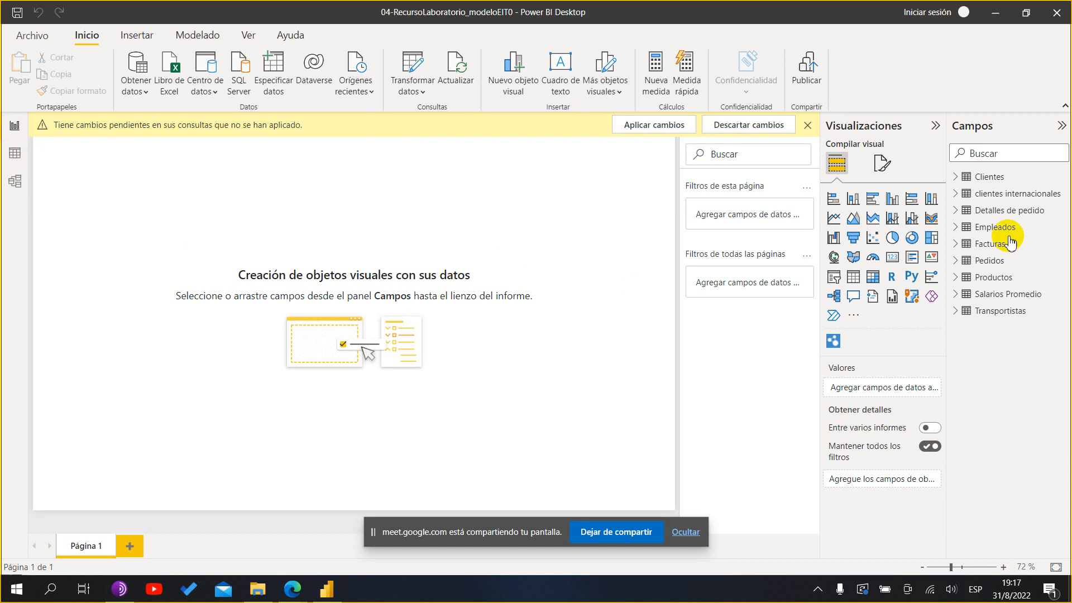
- View the blank report page, and switch to the Data view to display the Clientes table
click(15, 130)
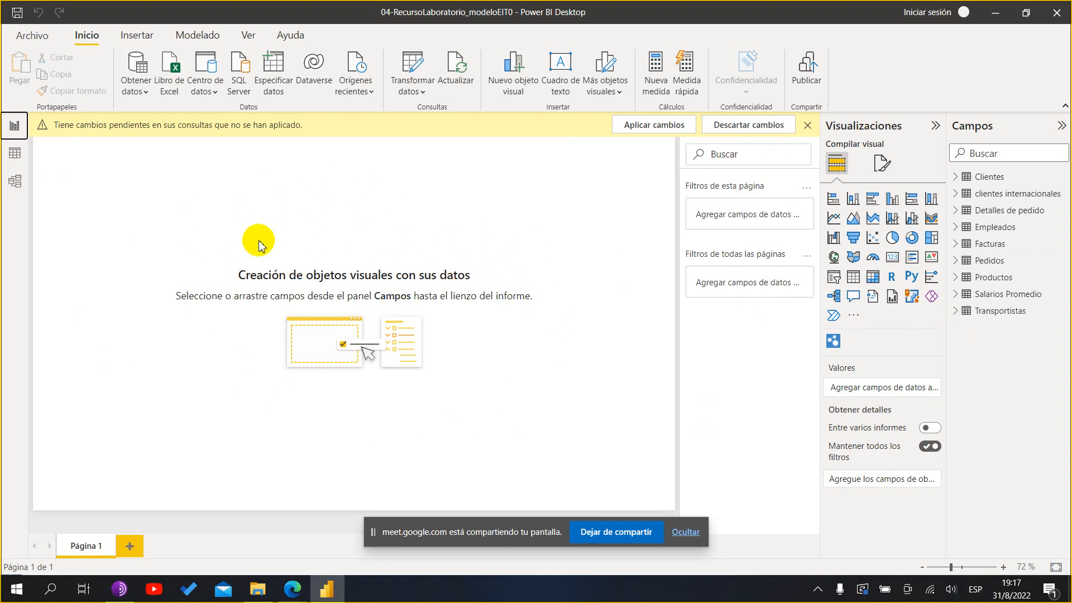
click(361, 283)
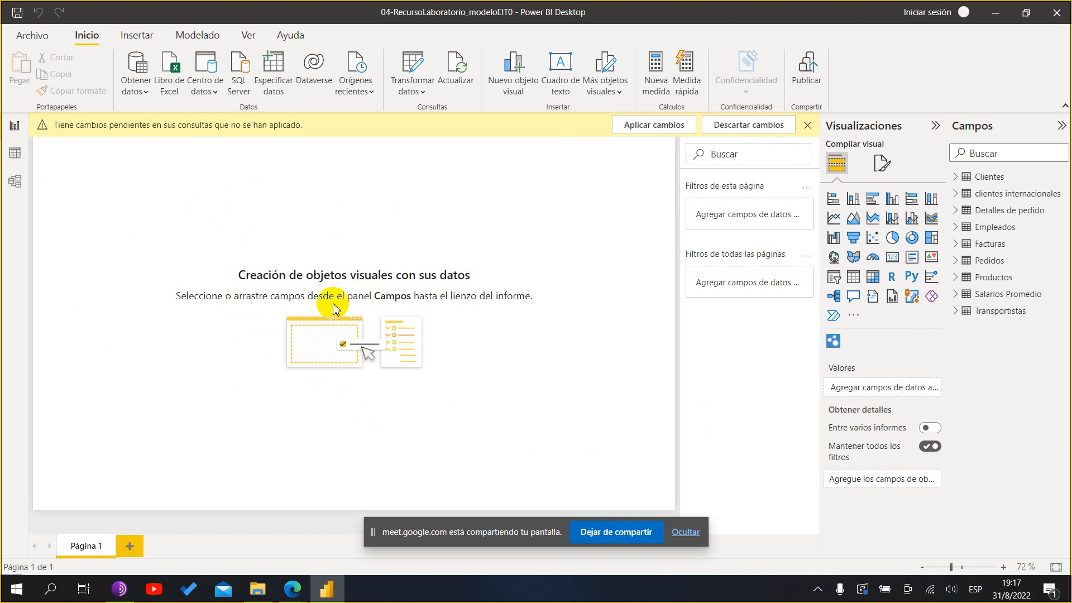
click(15, 153)
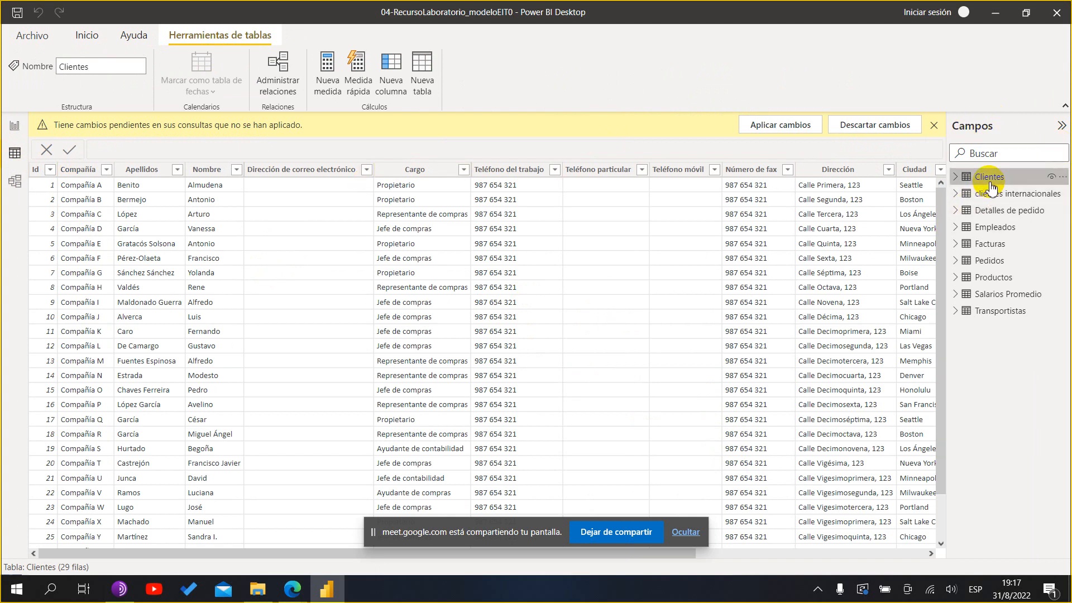
- Display the Pedidos table in the Data view and look through its rows and columns
mouse_move(989, 186)
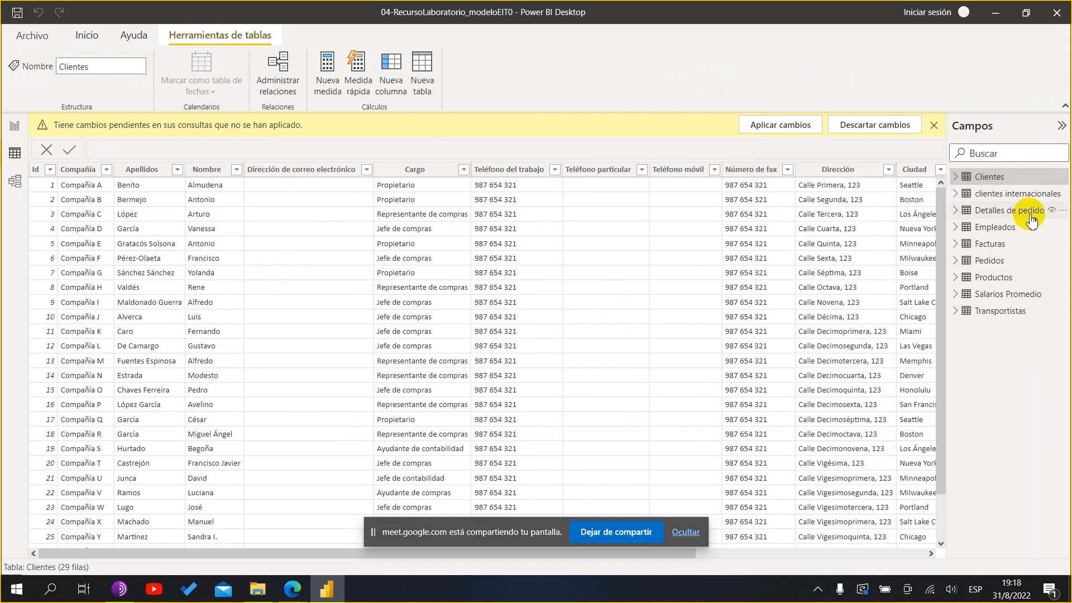
click(987, 267)
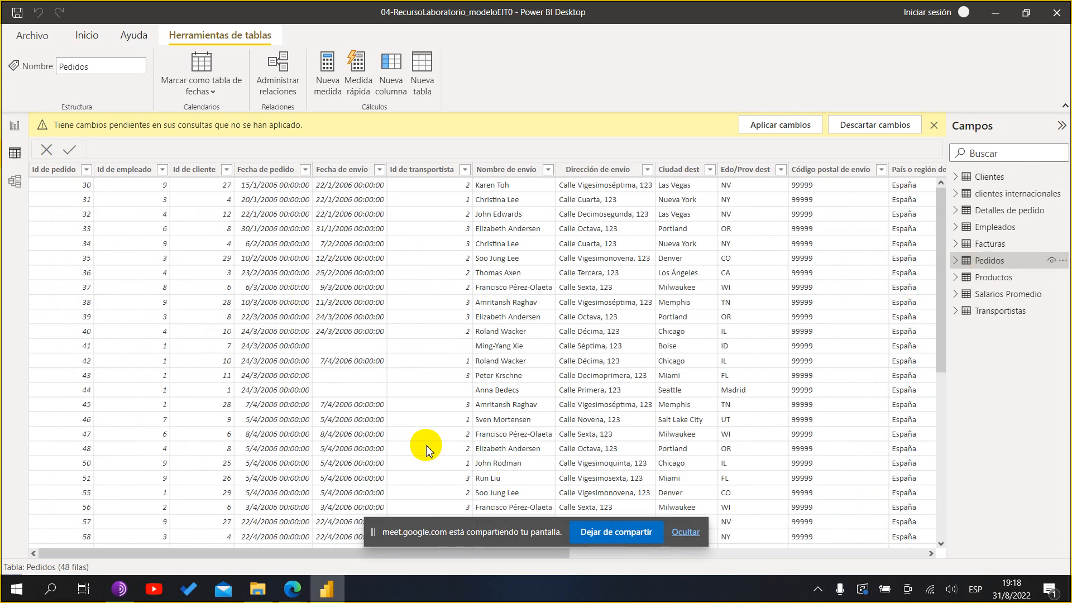
drag(518, 538, 740, 31)
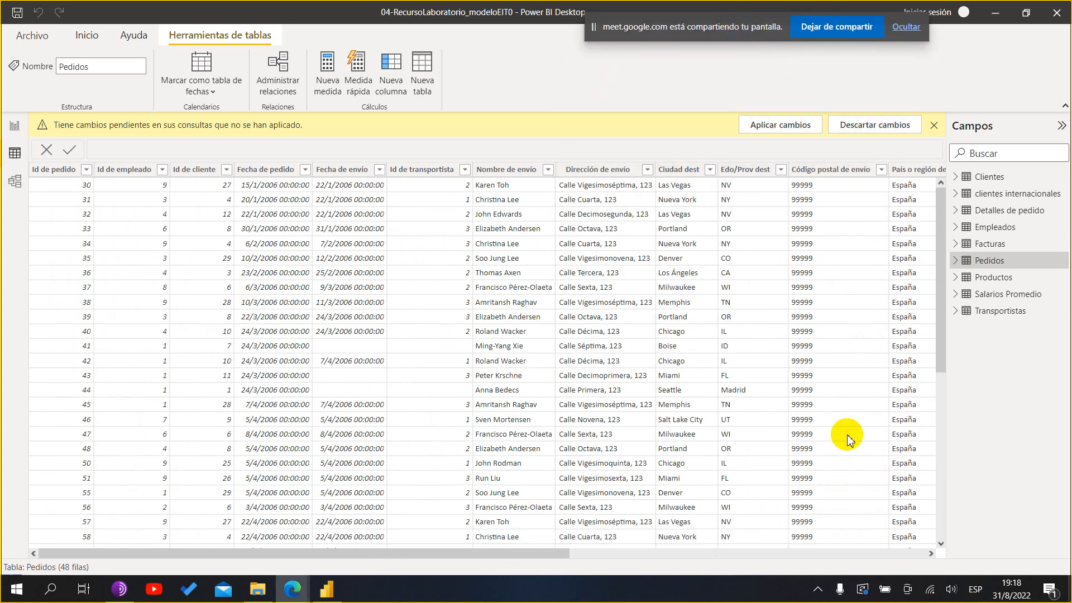
scroll(617, 346, down, 5)
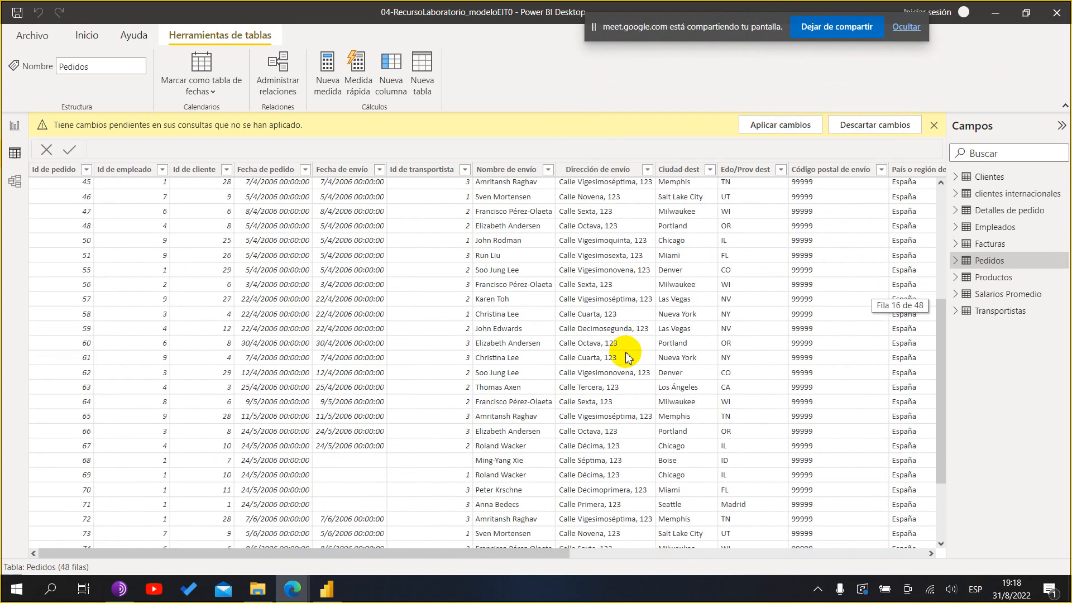
scroll(625, 352, up, 5)
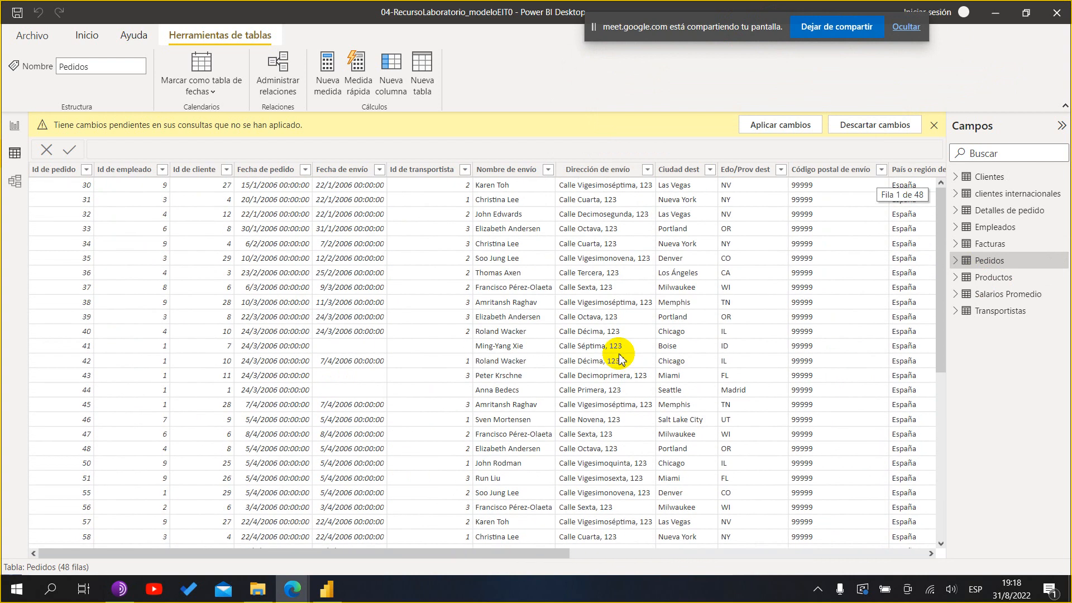
click(540, 556)
drag(540, 556, 95, 475)
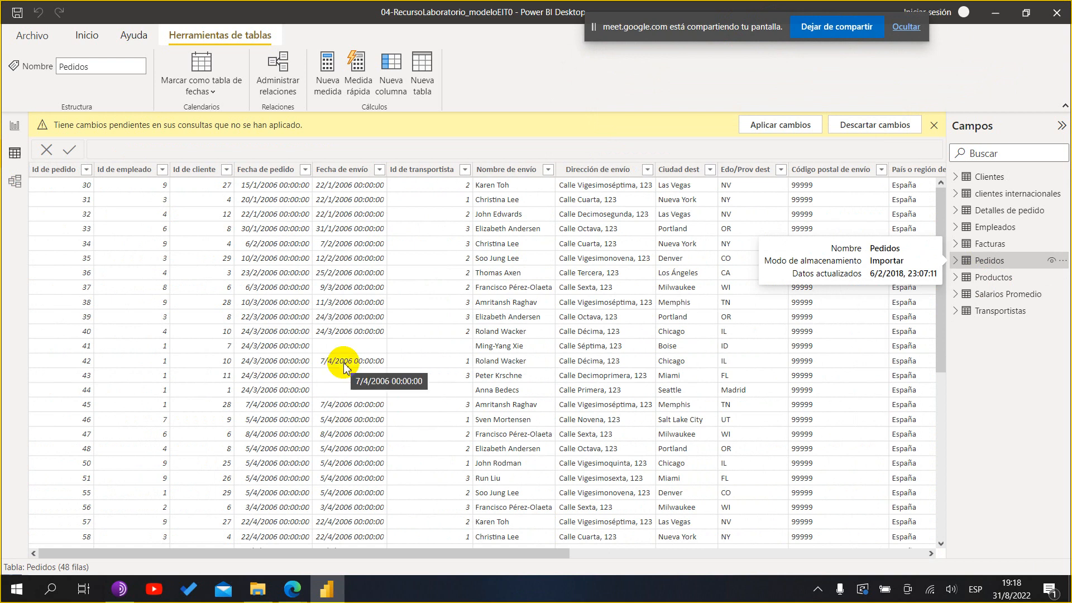
- Switch to the Model view and look over the table cards in the All tables diagram
click(13, 188)
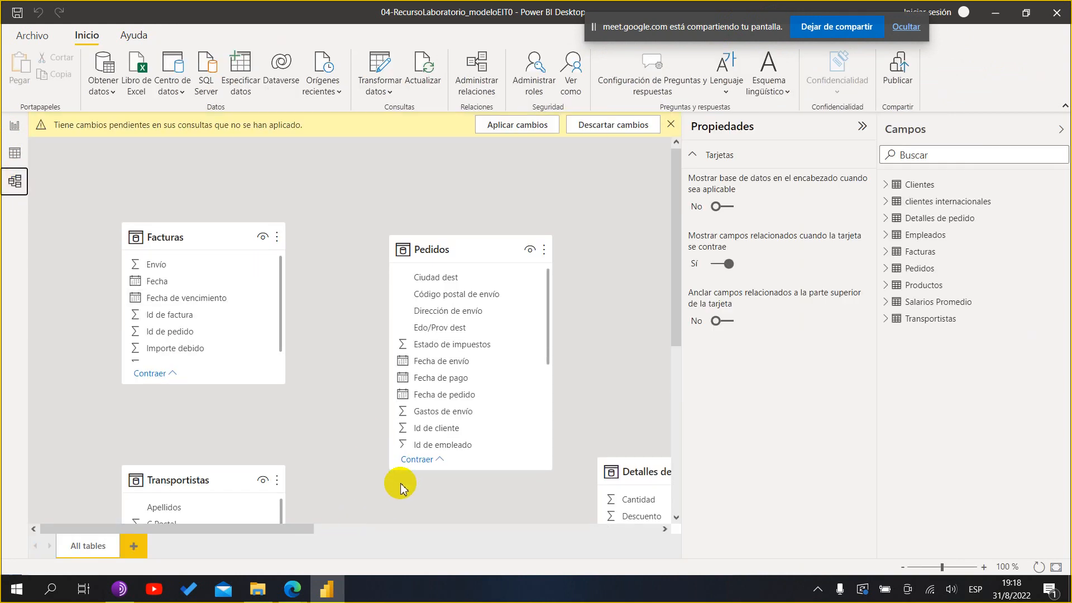
scroll(400, 487, down, 5)
scroll(403, 489, up, 5)
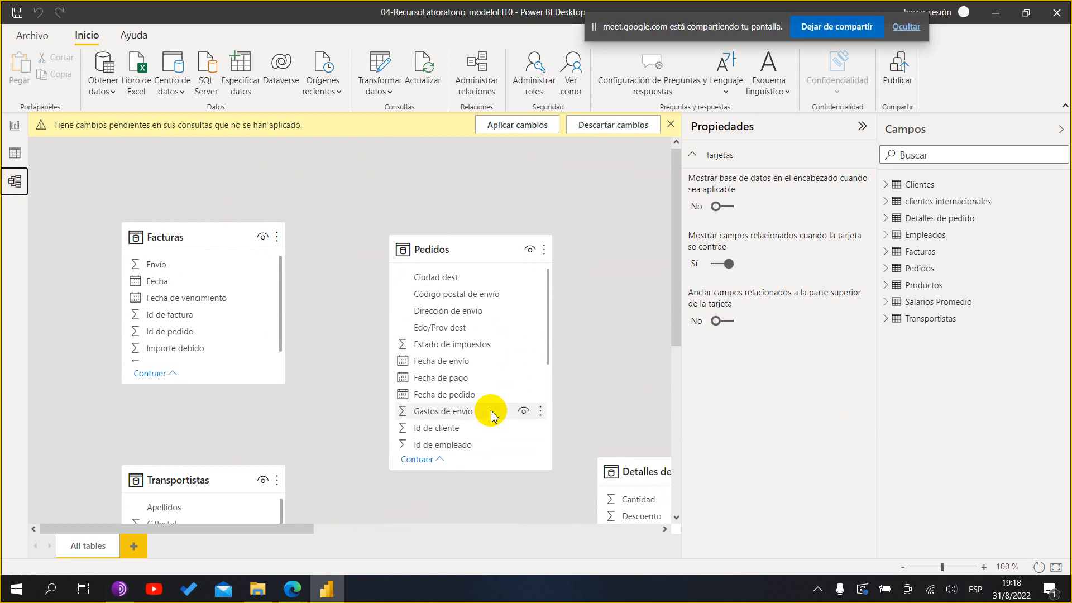
scroll(604, 298, down, 2)
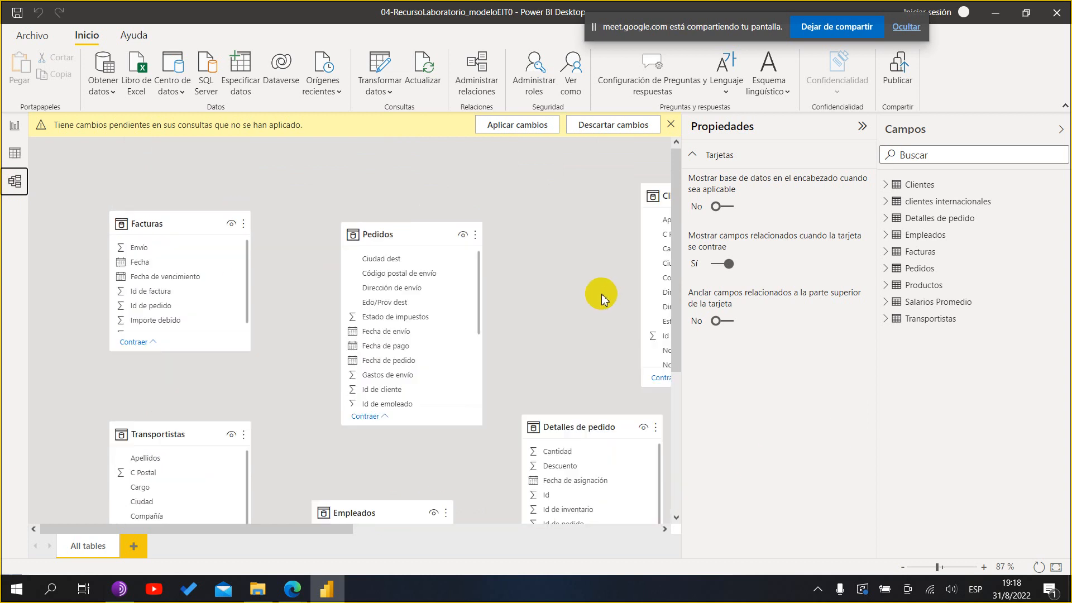
scroll(603, 299, down, 2)
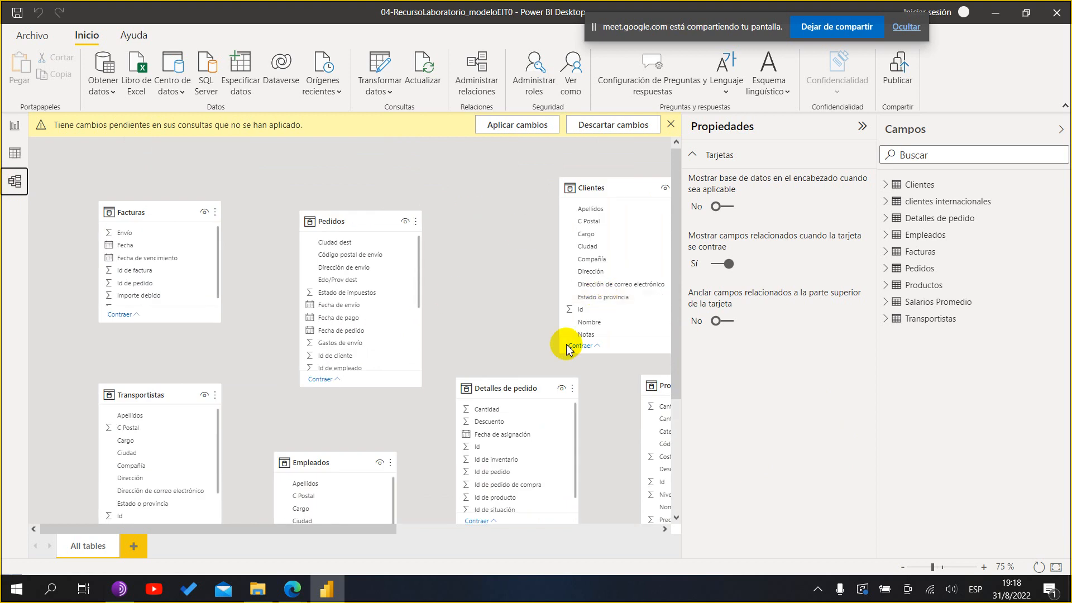
scroll(555, 347, down, 4)
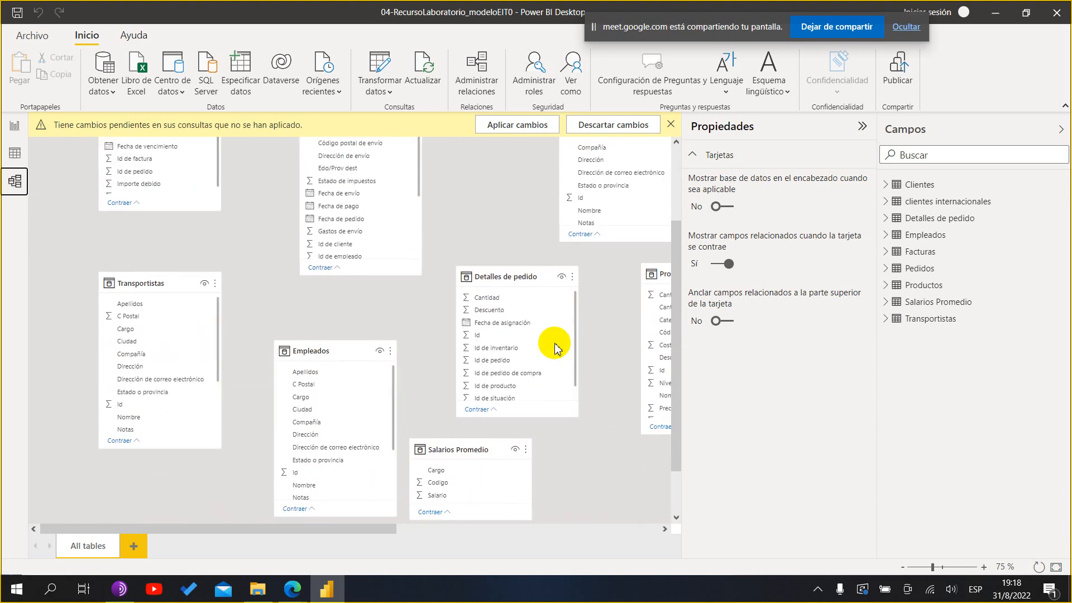
scroll(398, 316, up, 4)
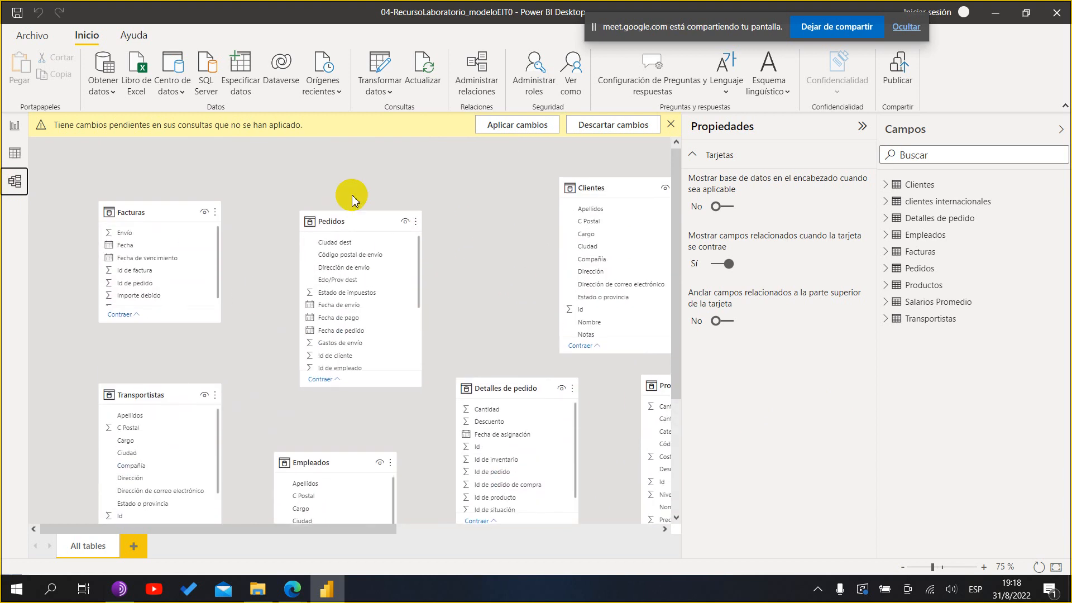
- Shift the Facturas card slightly up and left and move the Clientes card closer to Pedidos in the diagram
mouse_move(183, 213)
mouse_down()
mouse_move(243, 220)
mouse_move(220, 157)
mouse_move(156, 201)
mouse_move(173, 201)
mouse_up()
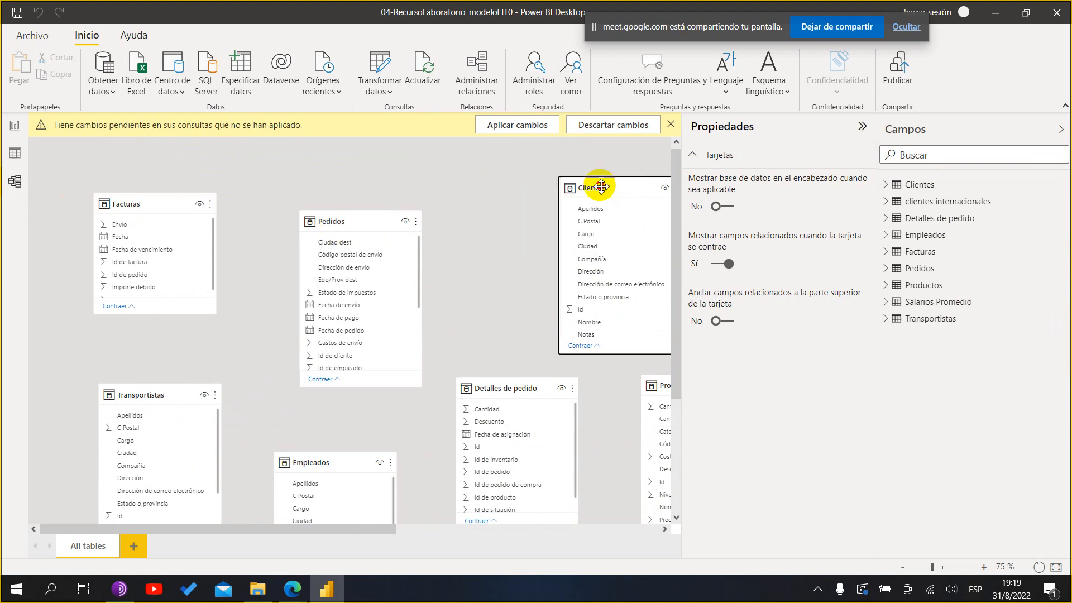
drag(609, 185, 516, 177)
scroll(507, 455, down, 3)
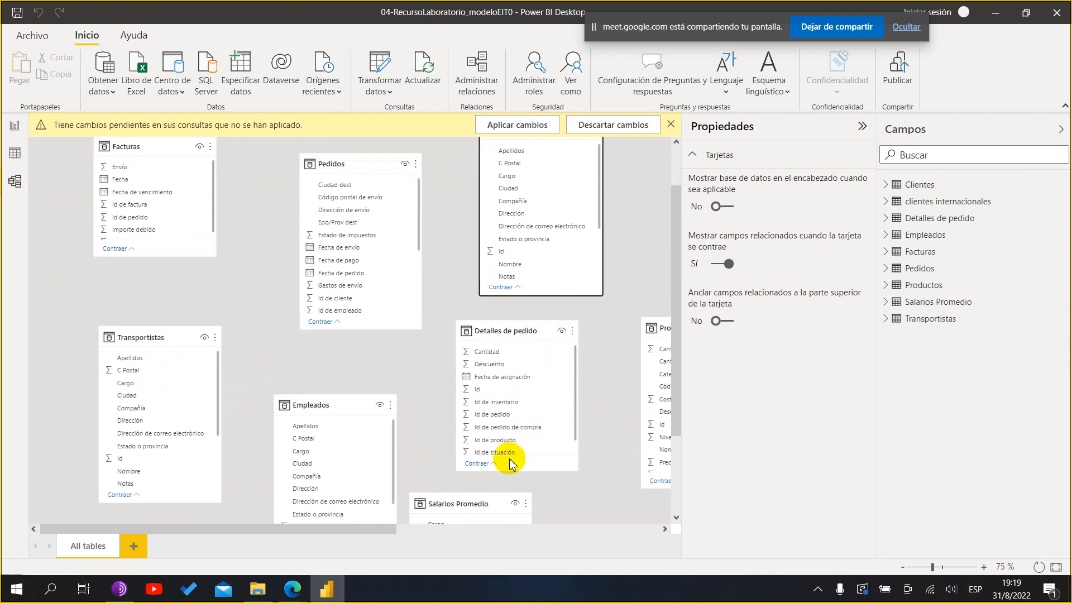
scroll(411, 413, up, 3)
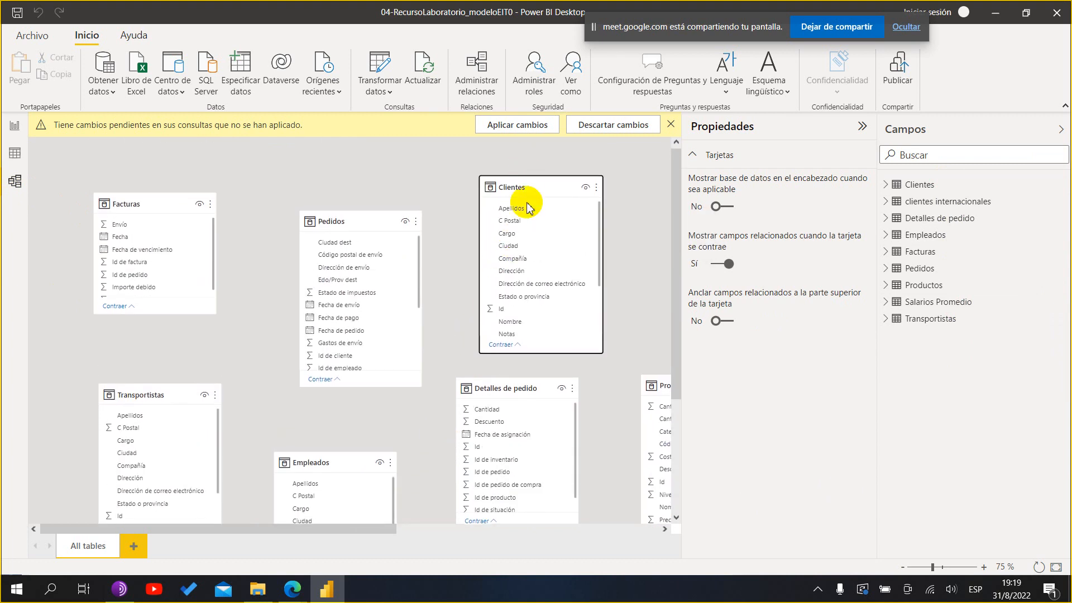
- Select the Empleados table in the diagram and collapse the Propiedades pane to widen the canvas
click(330, 462)
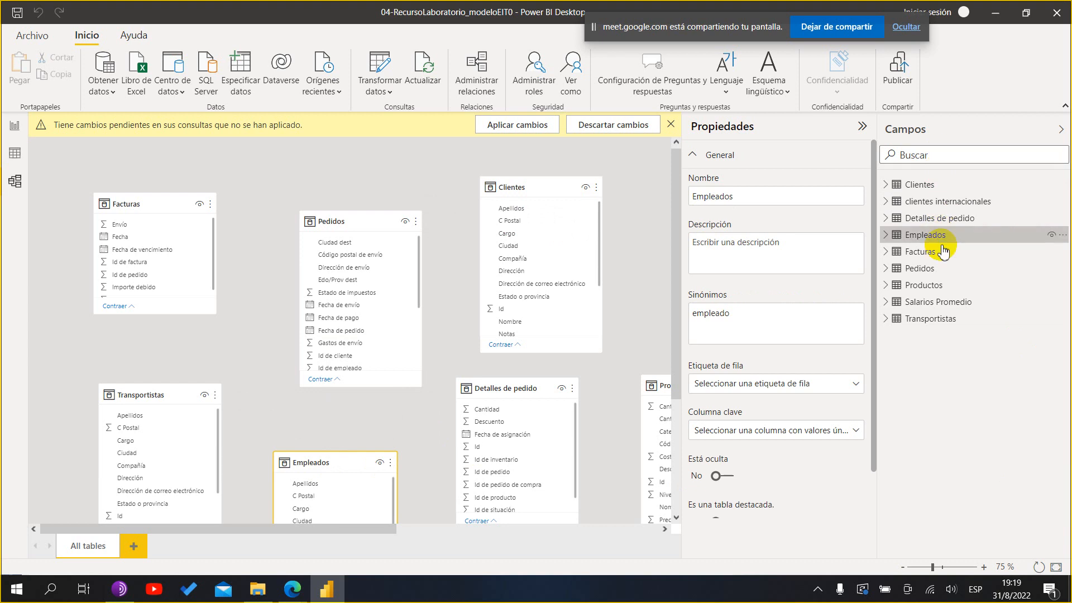
mouse_move(944, 247)
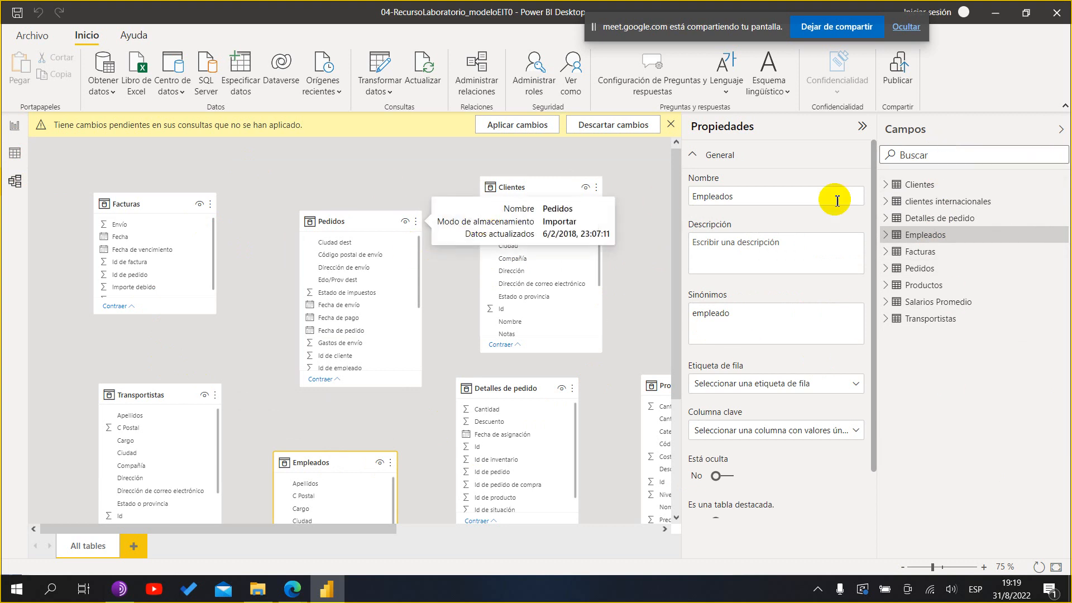
click(863, 126)
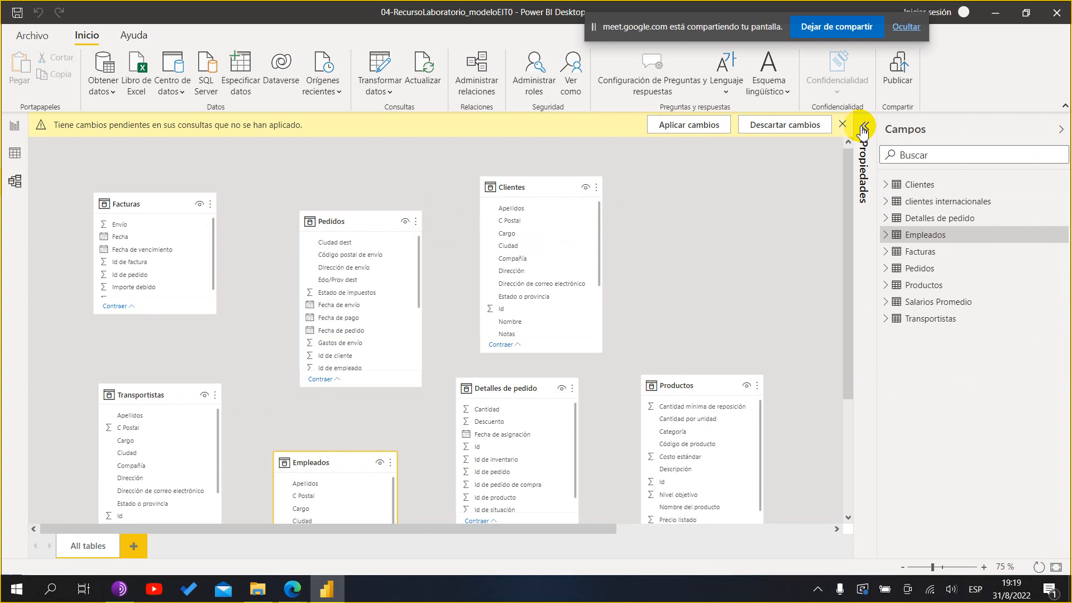
- Review the Data and Report views, and return to the Model view to examine the table cards
click(15, 154)
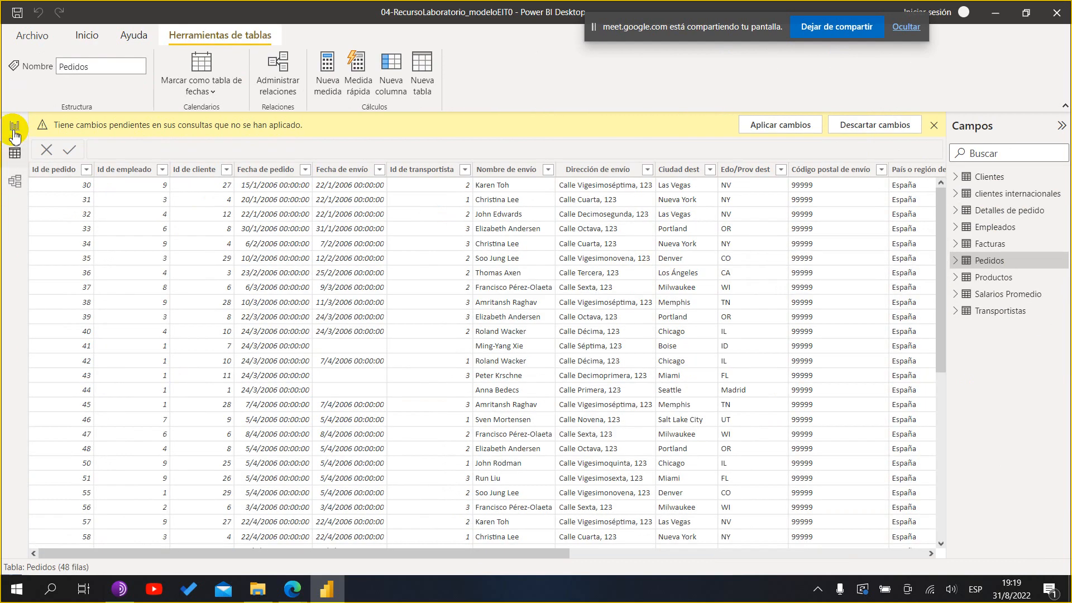
click(14, 126)
click(15, 181)
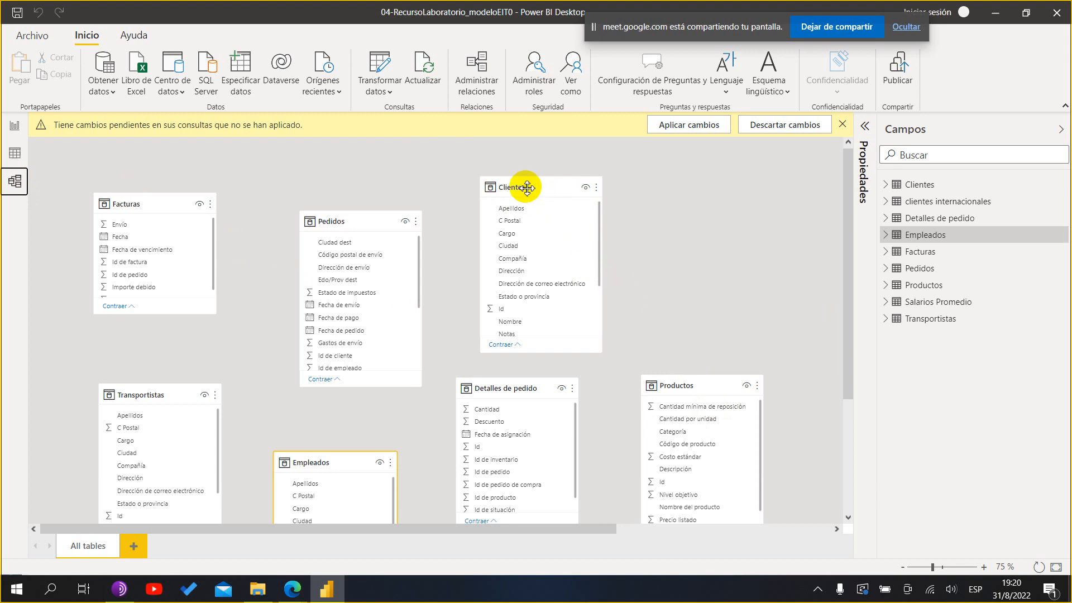
mouse_move(525, 187)
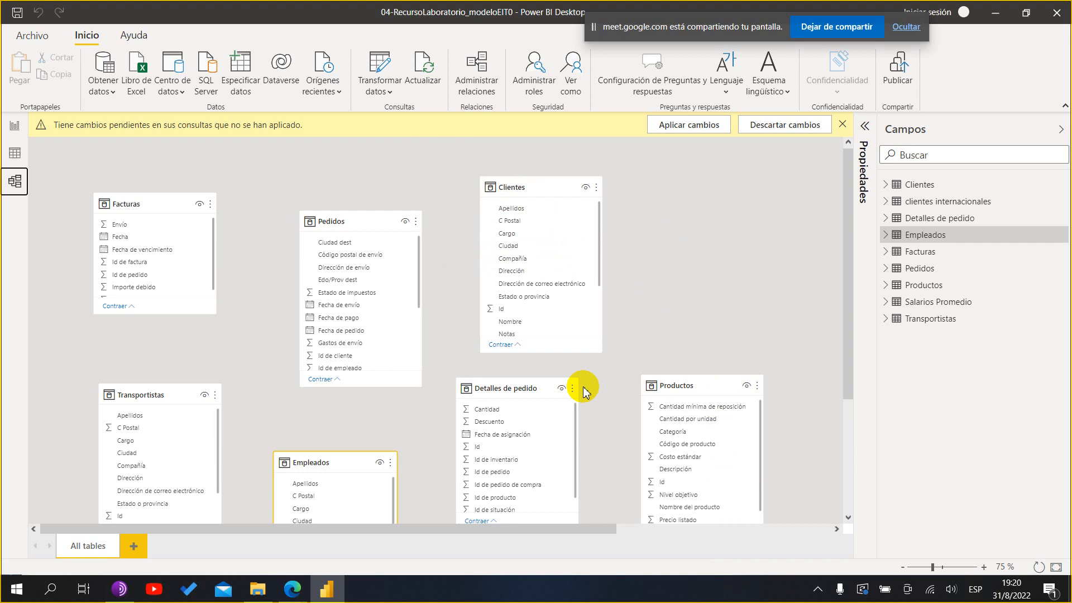
scroll(583, 391, down, 3)
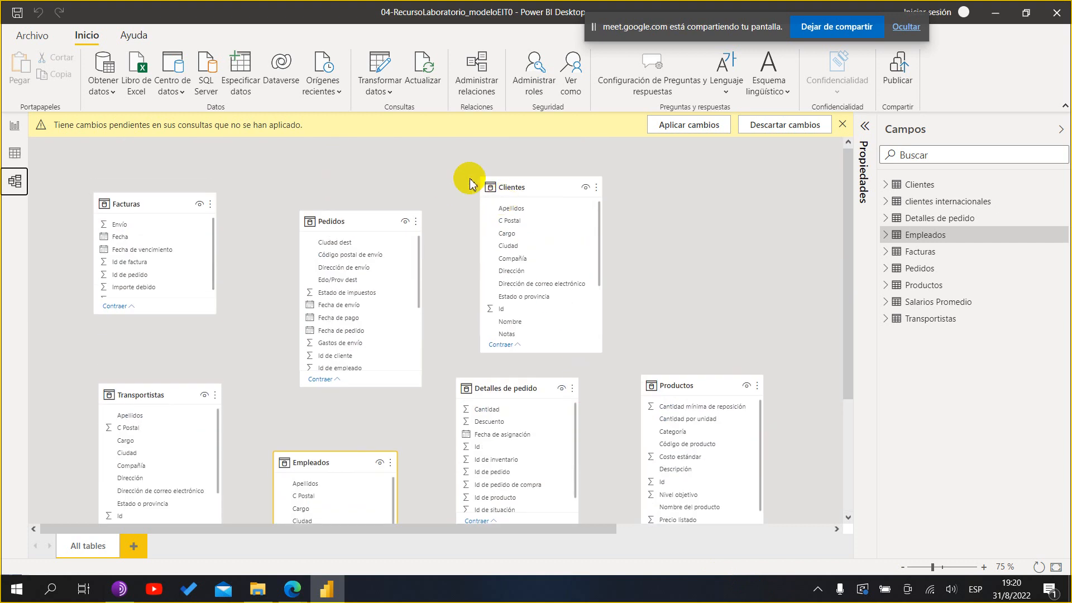
mouse_move(970, 254)
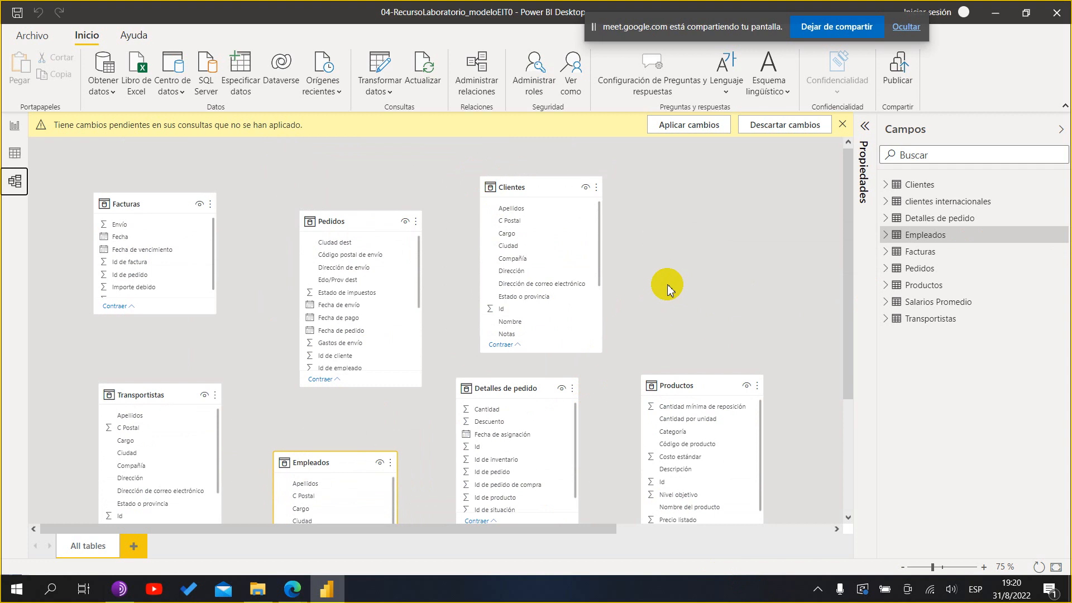
- Adjust the Clientes card's position slightly, keeping it between Pedidos and the empty area above Productos
mouse_move(531, 190)
mouse_down()
mouse_move(625, 226)
mouse_move(618, 175)
mouse_move(546, 196)
mouse_move(627, 225)
mouse_move(531, 186)
mouse_up()
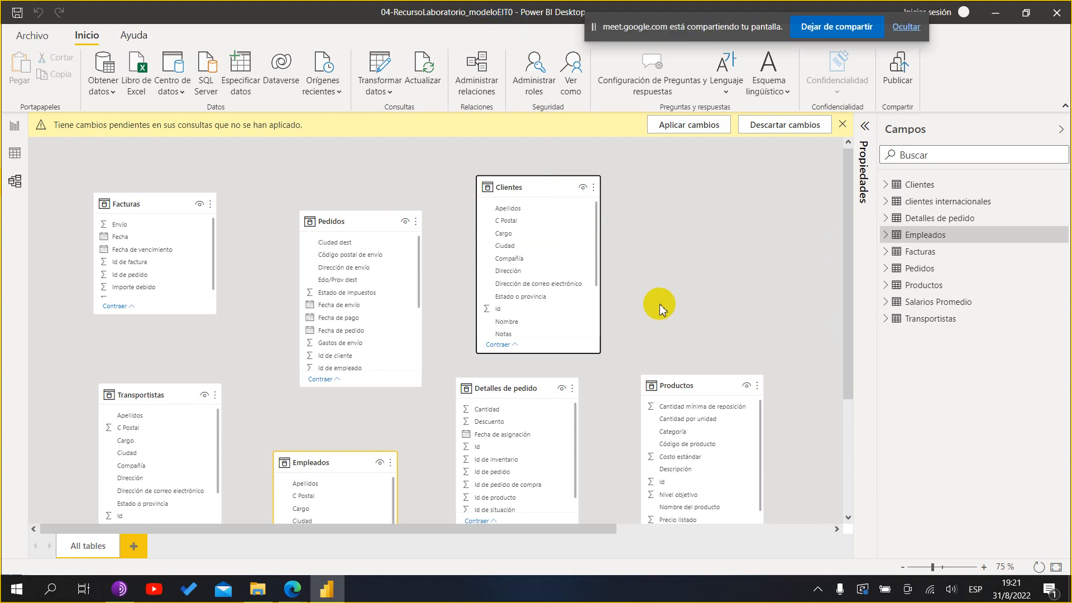
scroll(661, 307, down, 3)
scroll(661, 313, up, 3)
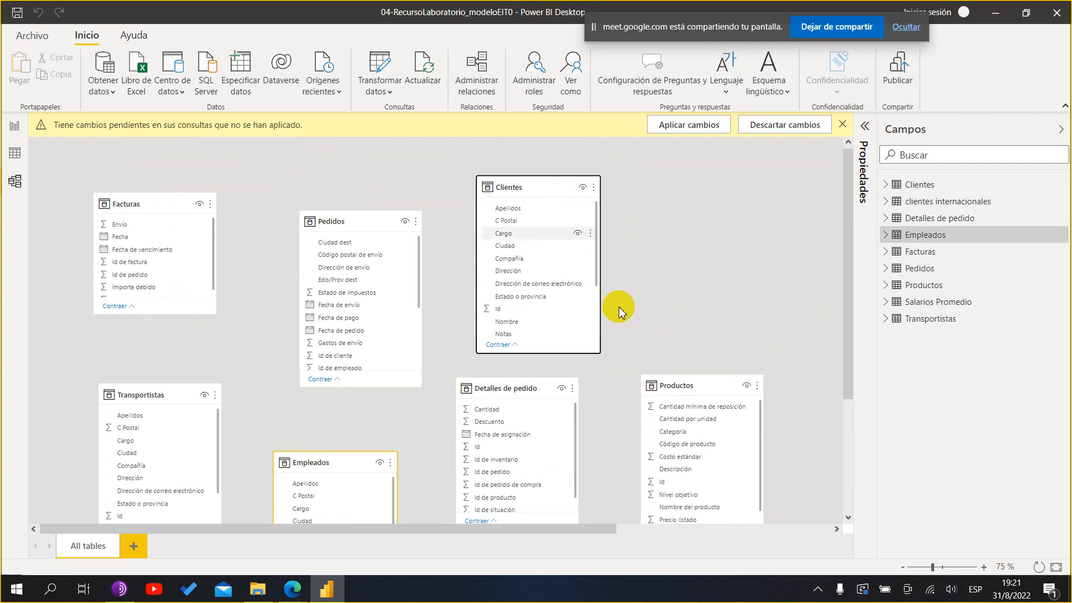
drag(519, 192, 527, 164)
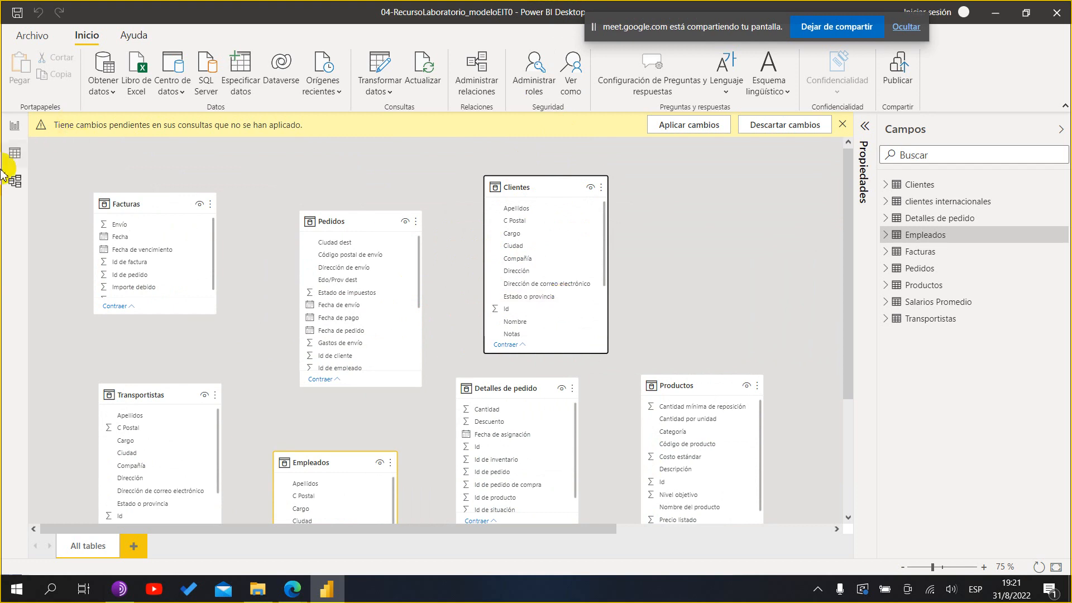
- Check the Pedidos records in the Data view and return to the Model view
click(9, 153)
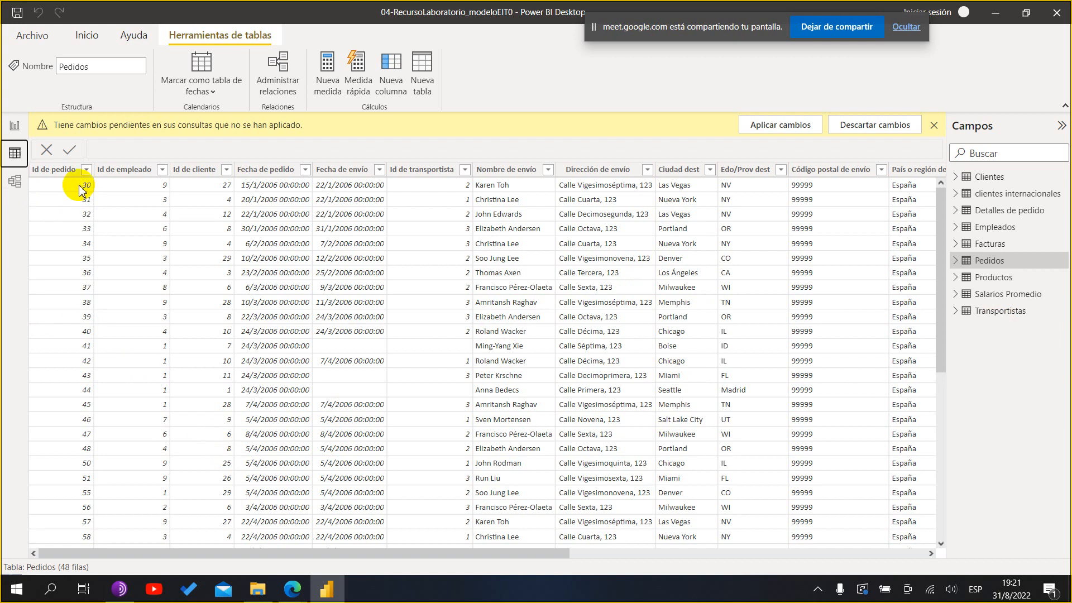
click(21, 187)
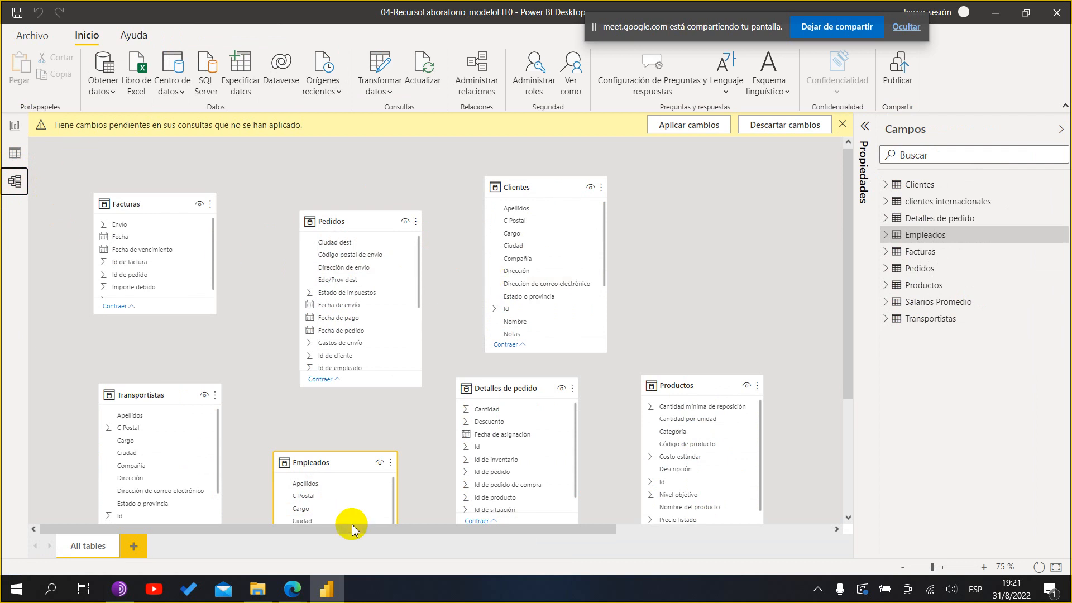
- Switch to the CEGOS Virtual course page in Edge and highlight the topics on the Clase 3 slide
mouse_move(300, 578)
click(273, 503)
drag(219, 275, 381, 305)
scroll(381, 305, down, 1)
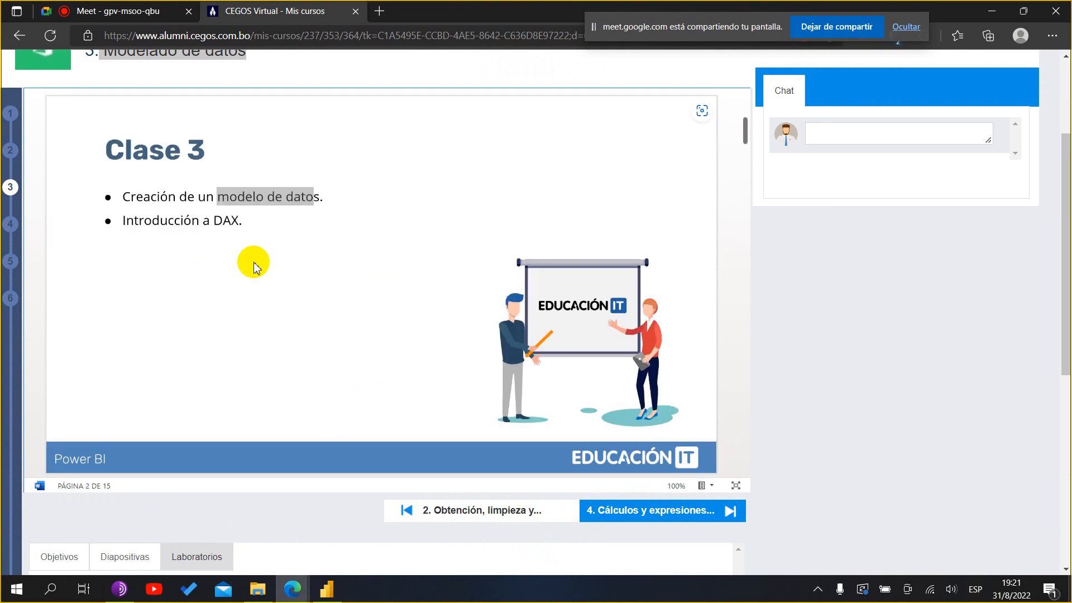
drag(125, 225, 244, 218)
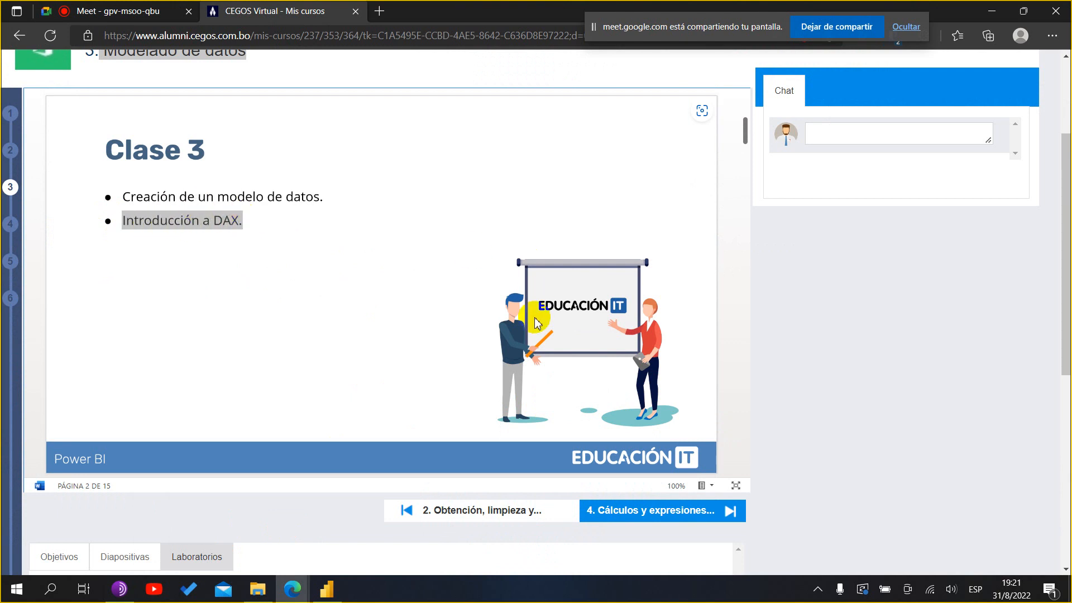
- Advance through the course slides to the topic list of "Creación de un modelo de datos con PowerPivot"
scroll(533, 321, down, 5)
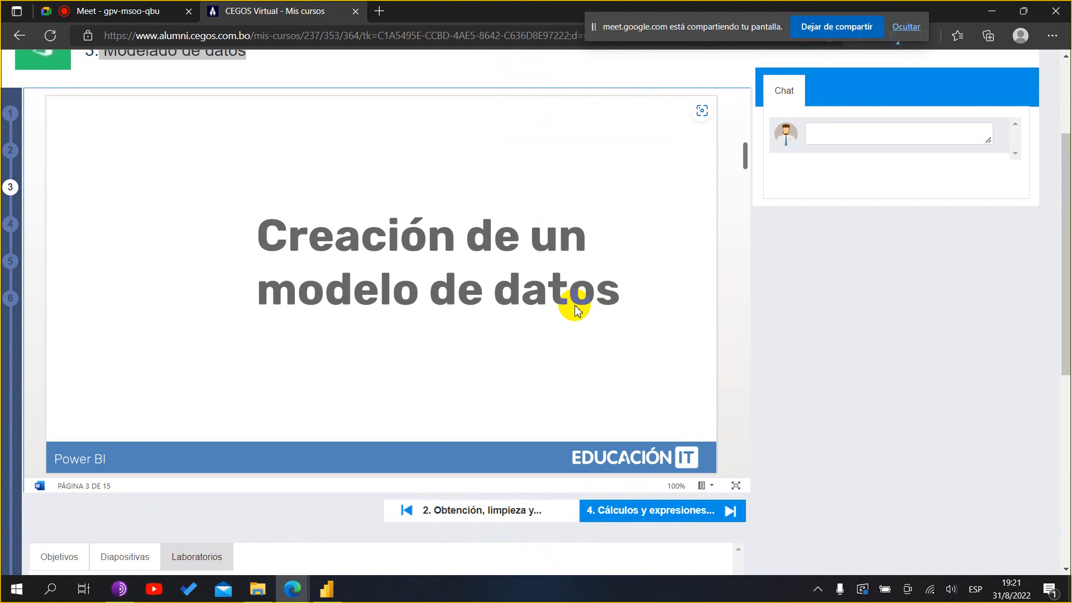
scroll(575, 309, down, 5)
scroll(576, 308, down, 1)
scroll(575, 309, up, 1)
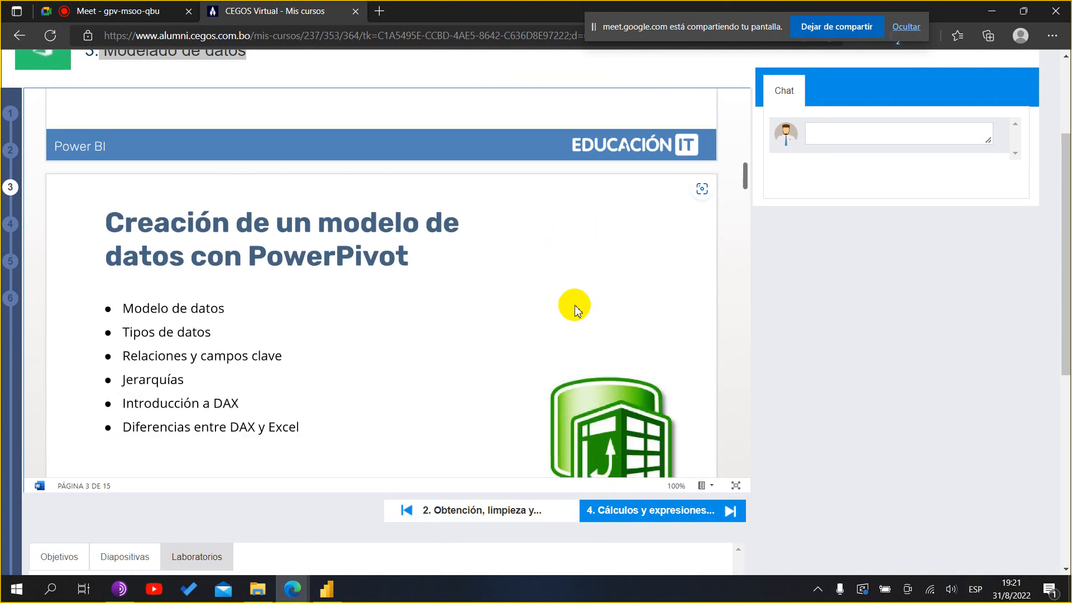
- Highlight "modelo de datos" and "PowerPivot" in the title of the topic-list slide
drag(319, 226, 187, 261)
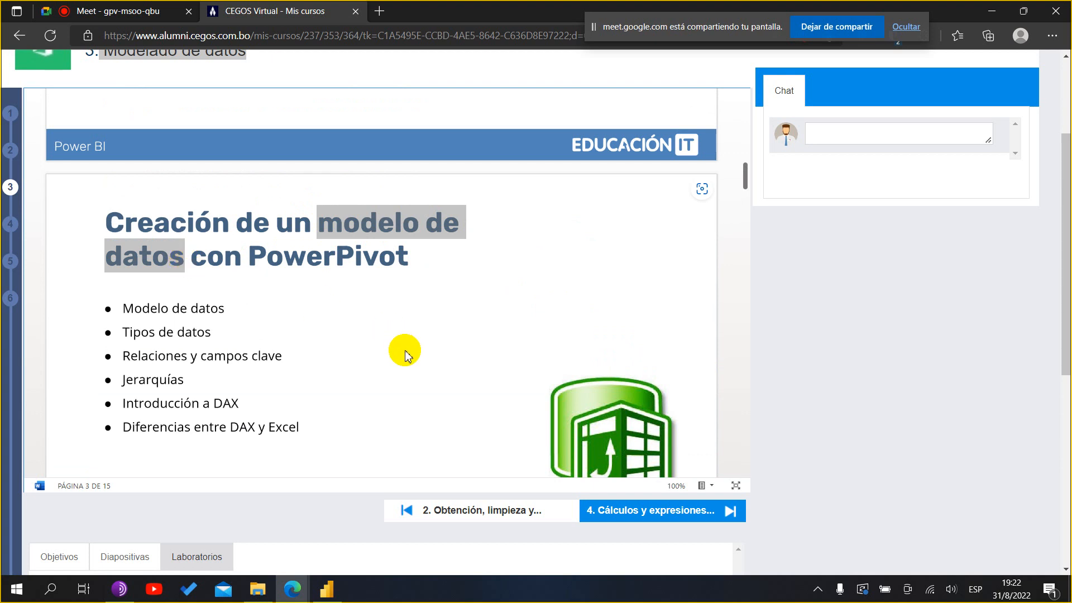
scroll(406, 354, down, 1)
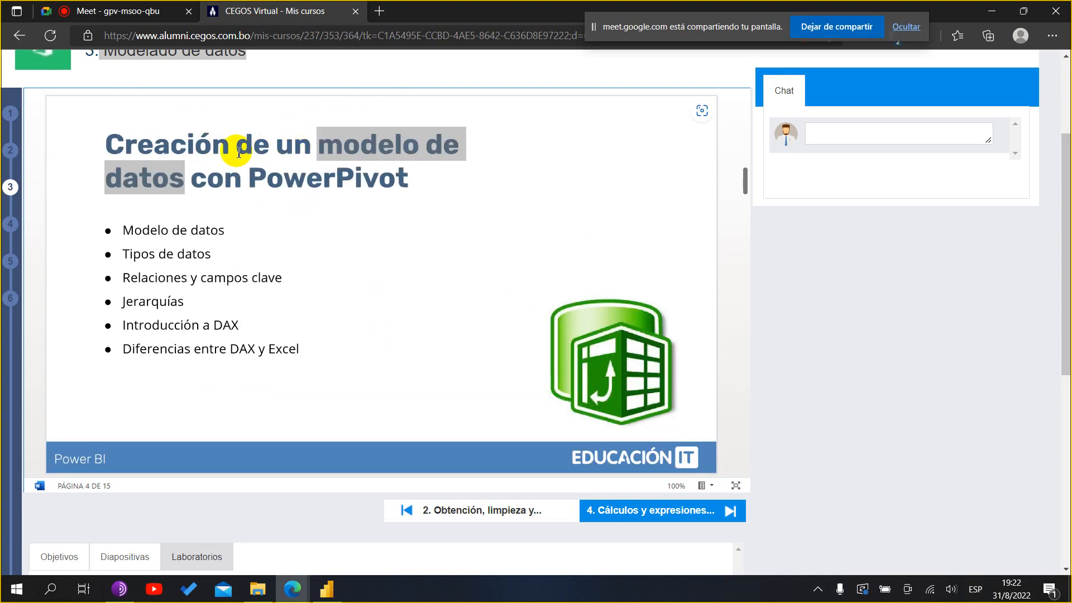
double_click(250, 179)
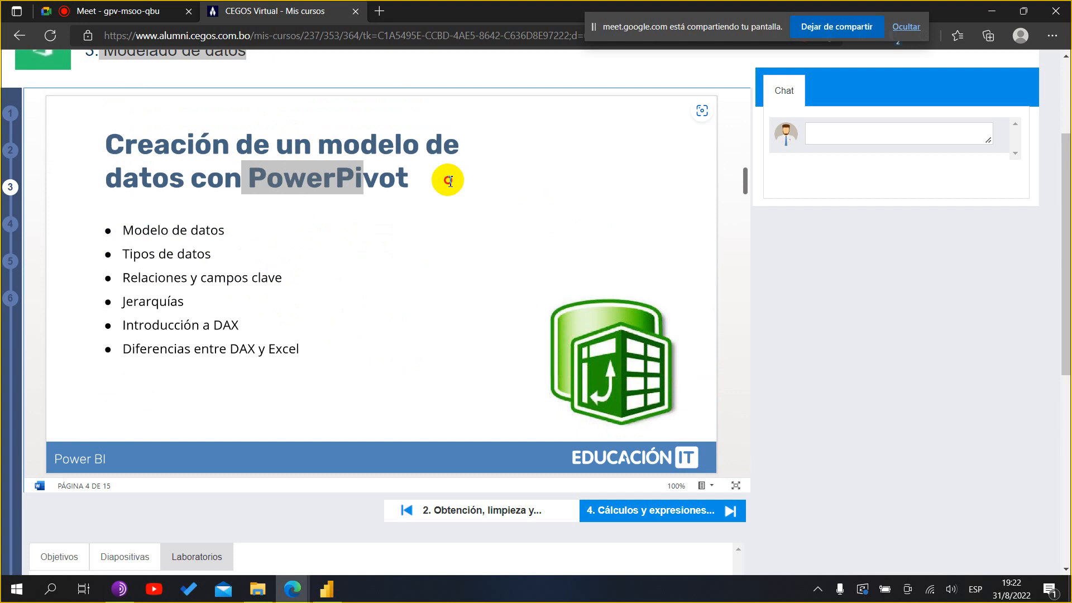
drag(406, 183, 417, 184)
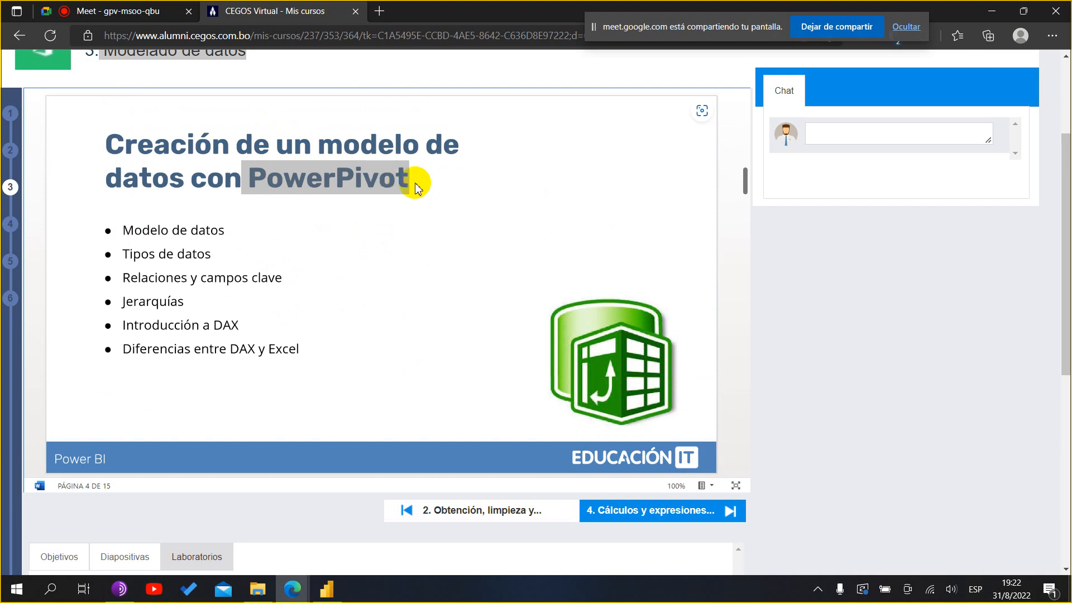
- Switch to Power BI Desktop's Report view, open the Power Query Editor to view the queries, and close it
click(326, 589)
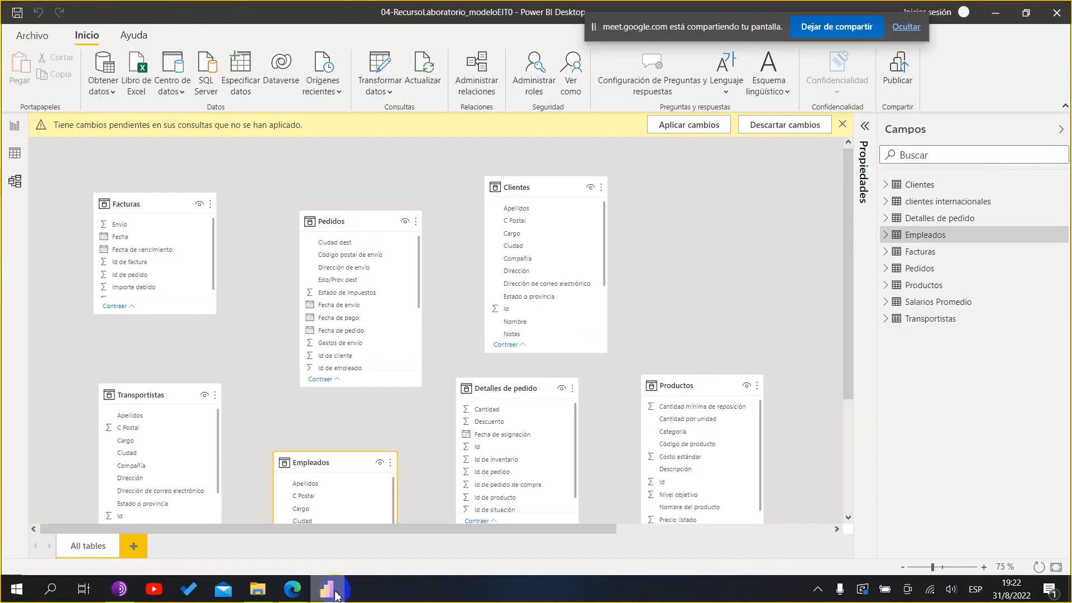
click(15, 126)
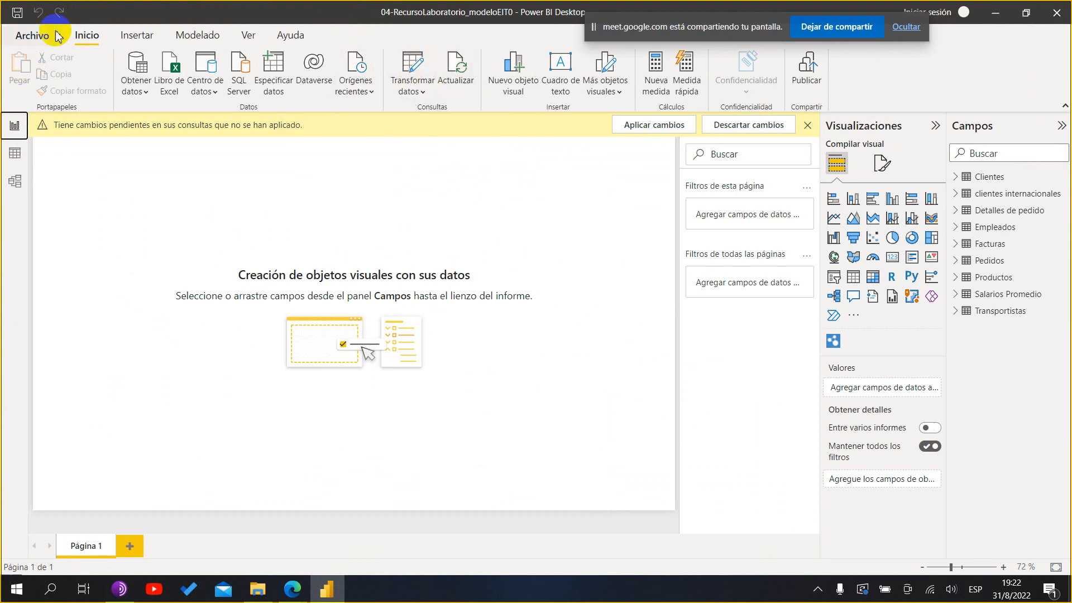
click(412, 70)
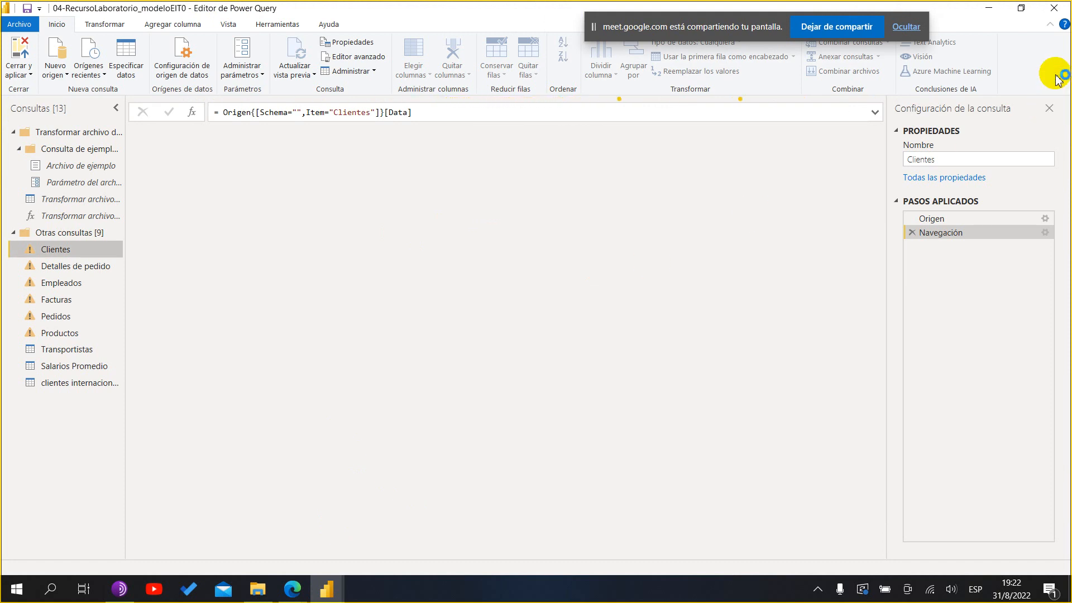
click(1065, 8)
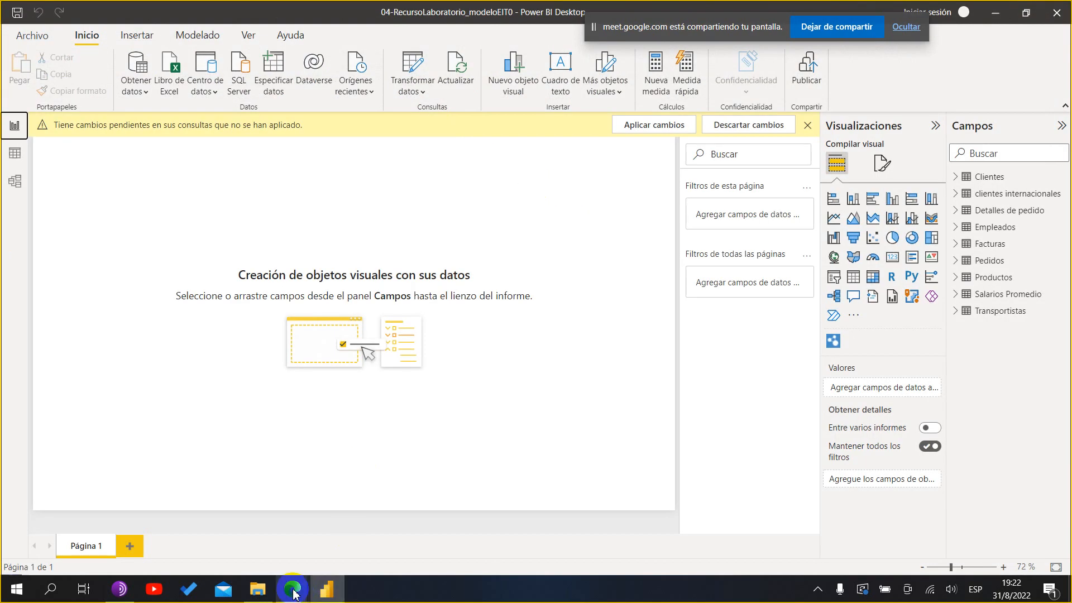
- Return to the CEGOS Virtual course page in Edge and highlight the listed topics from "Modelo de datos" through "Diferencias entre DAX y Excel"
mouse_move(293, 589)
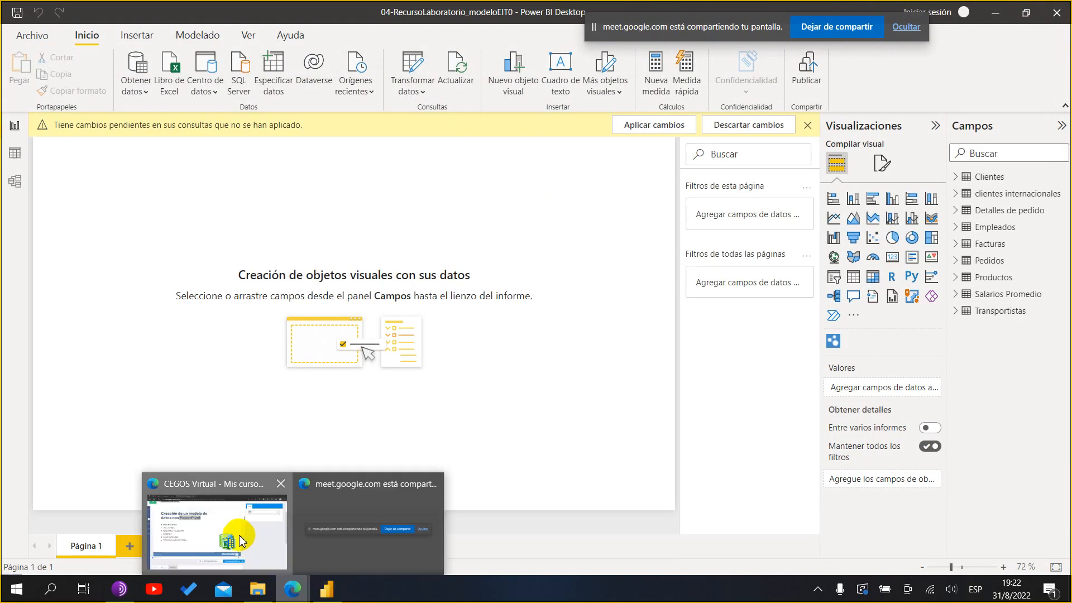
click(240, 539)
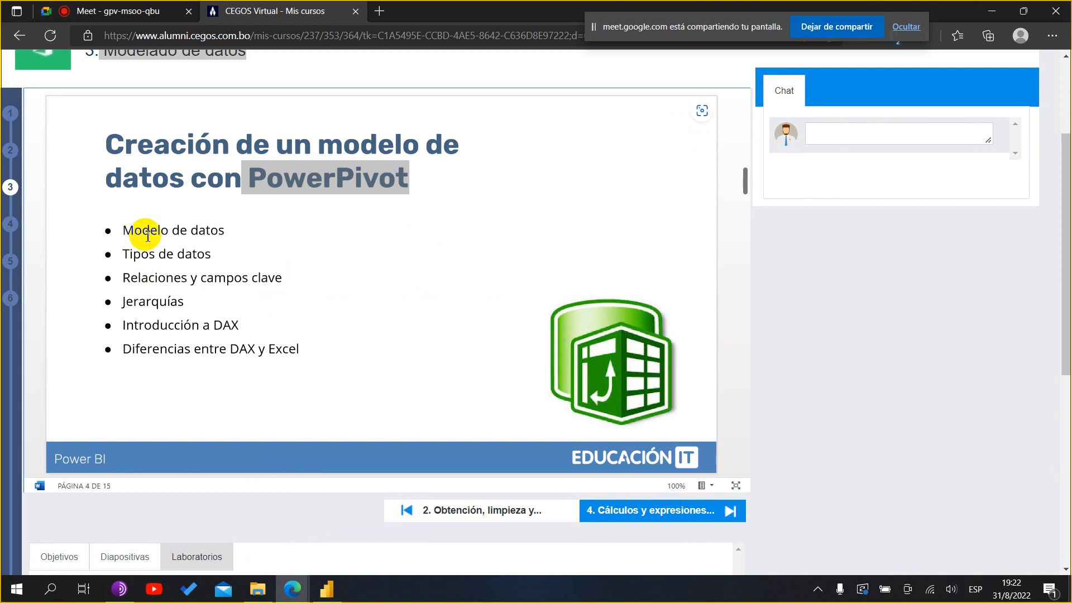
drag(124, 231, 257, 235)
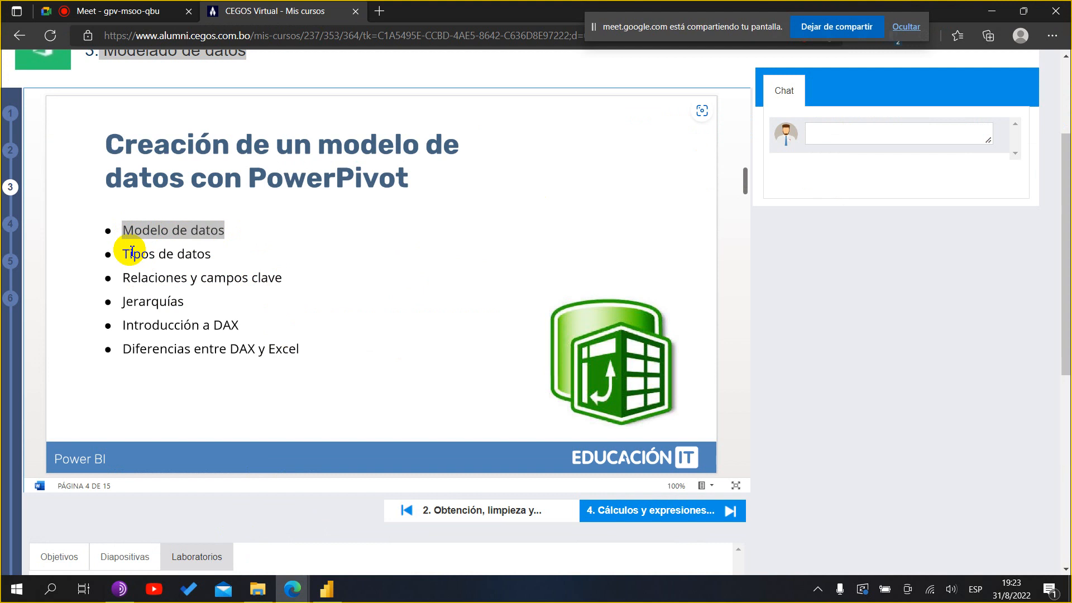
drag(122, 254, 212, 257)
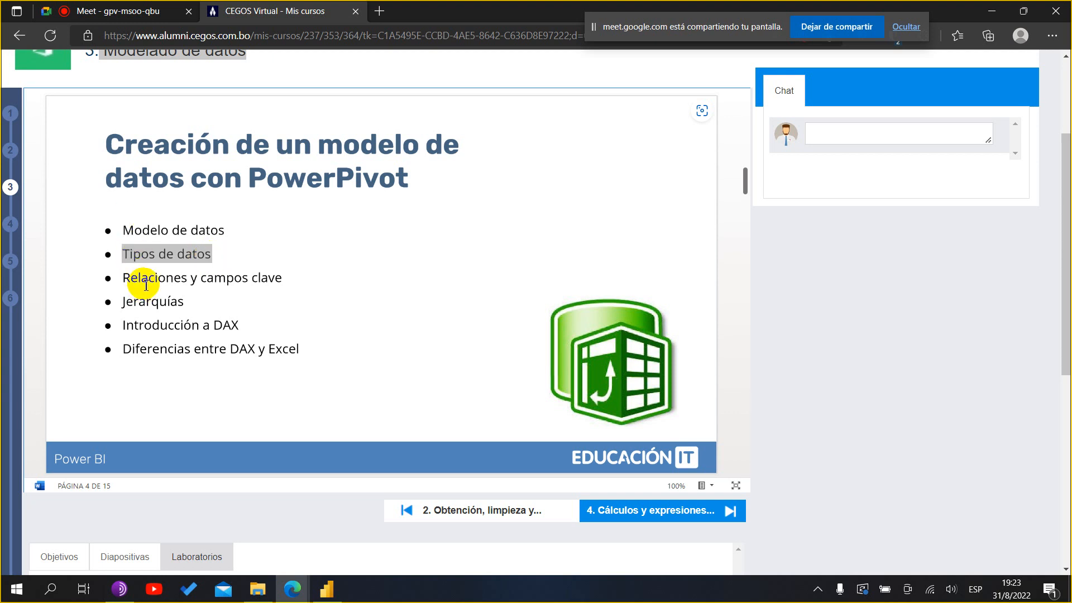
drag(122, 278, 287, 279)
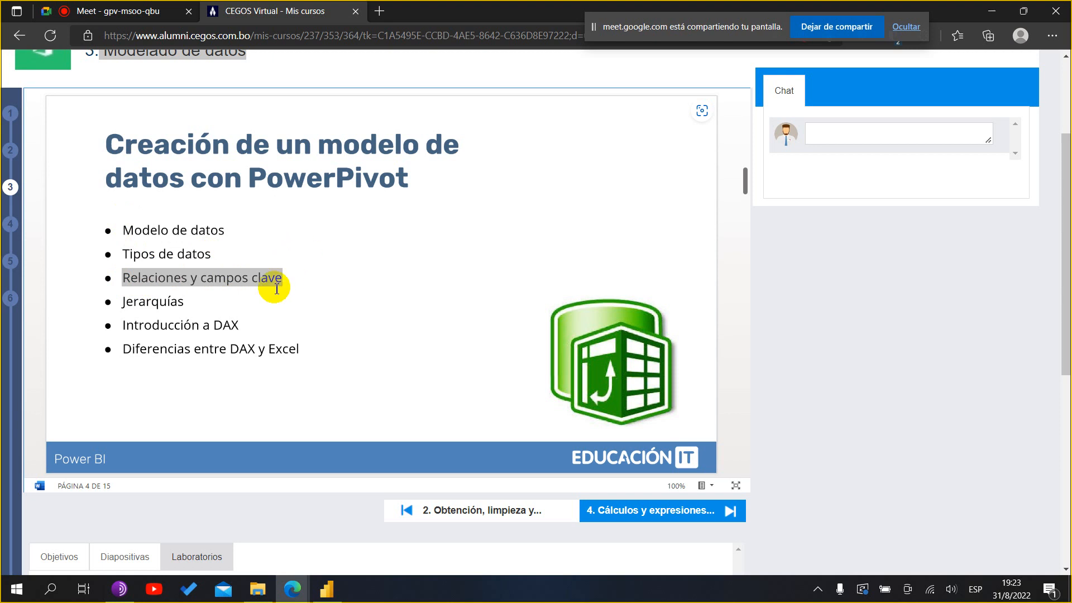
drag(120, 306, 186, 305)
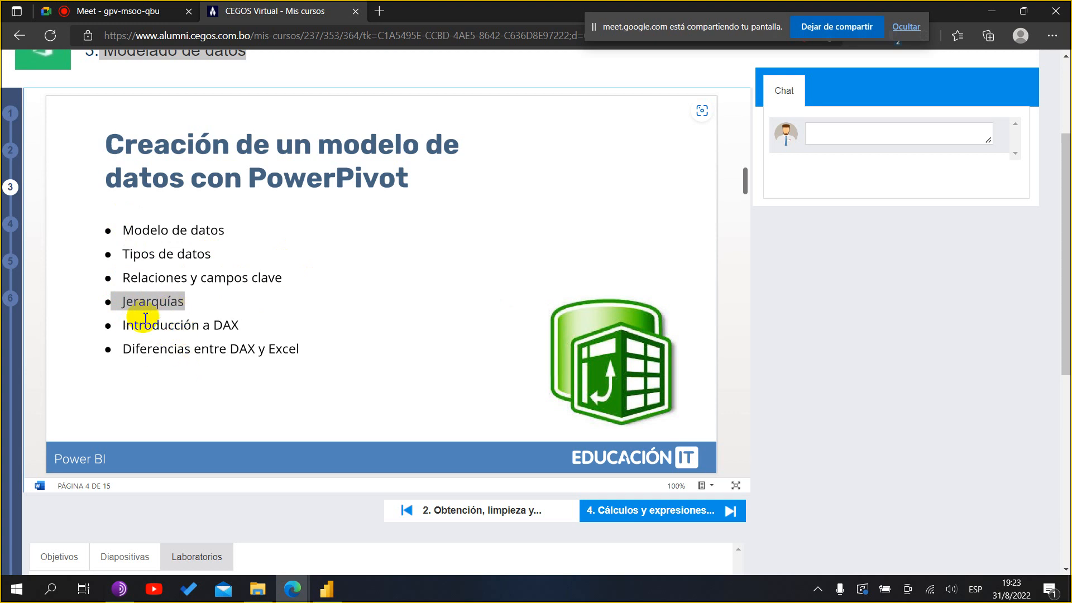
click(129, 341)
drag(129, 342, 330, 352)
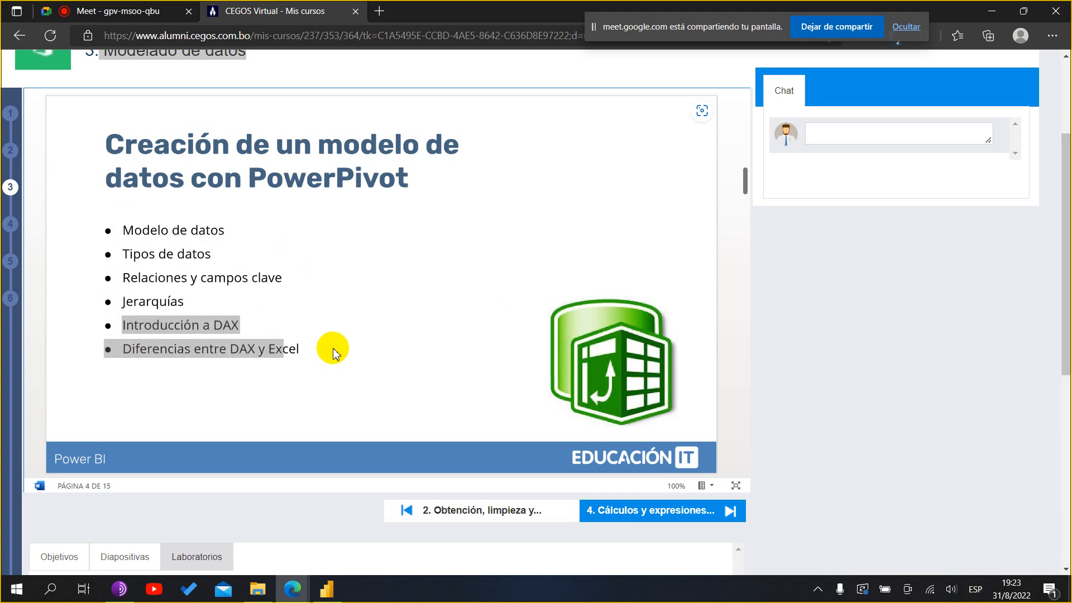
- Advance to the "Modelo de datos" text slide and highlight the phrase on building a relational database in Power BI, then the word "relacional"
scroll(338, 352, down, 5)
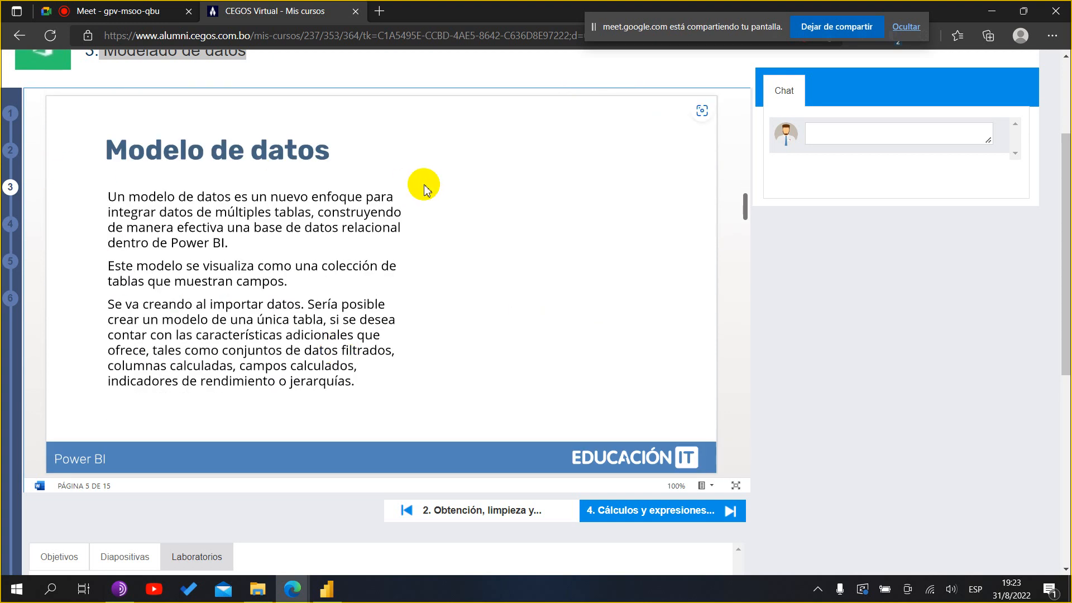
click(525, 2)
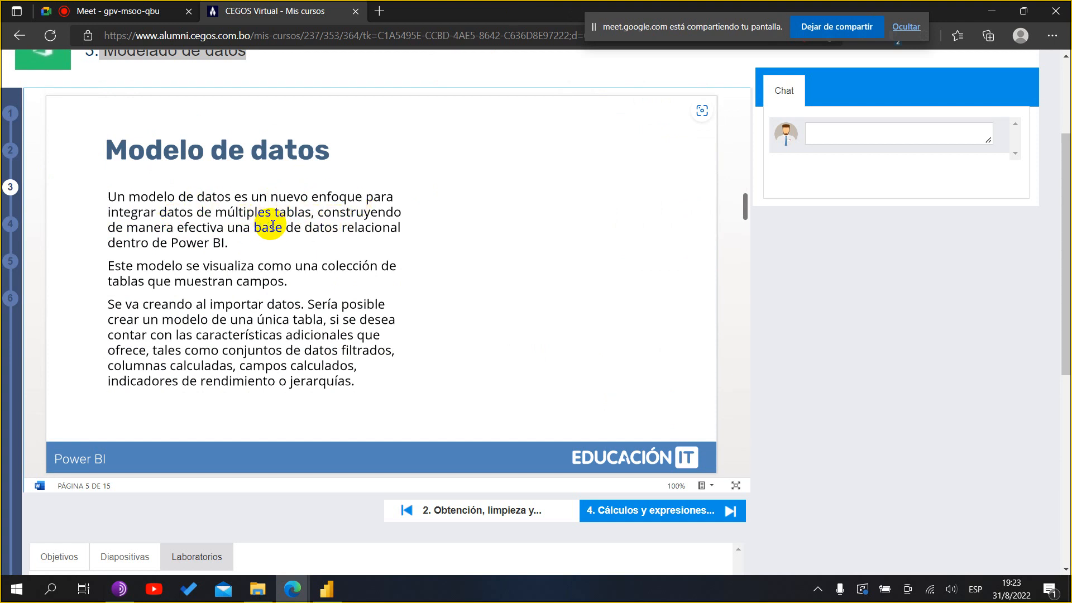
drag(317, 212, 229, 244)
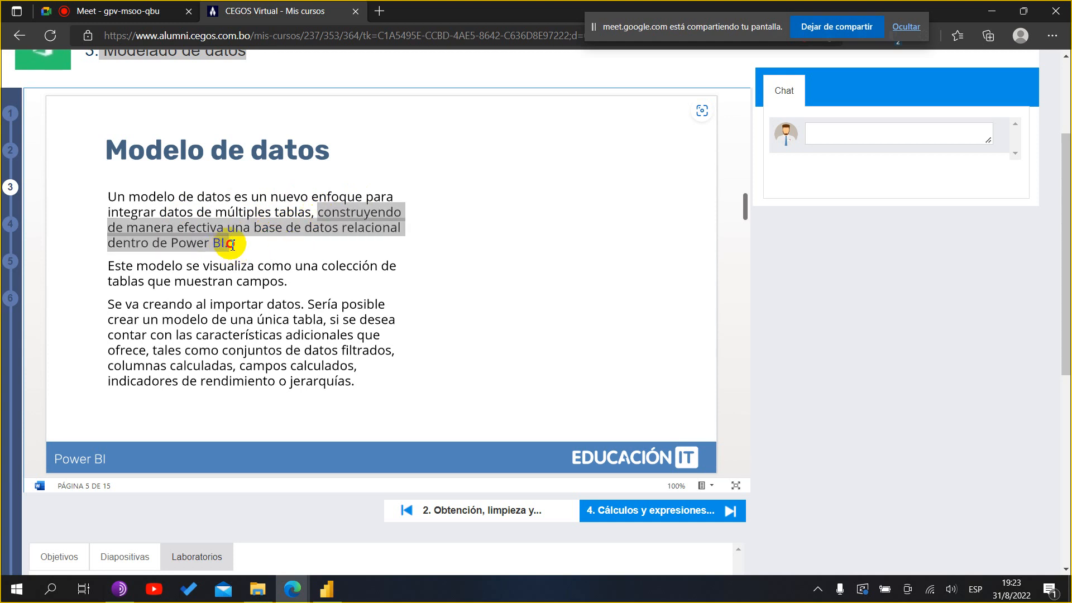
drag(400, 232, 342, 229)
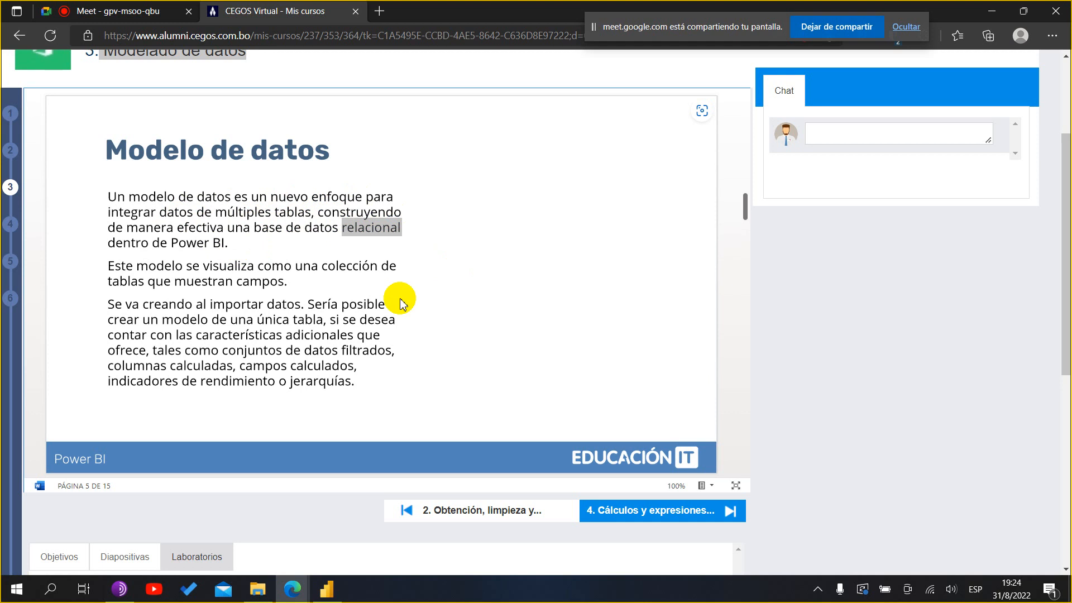
click(342, 231)
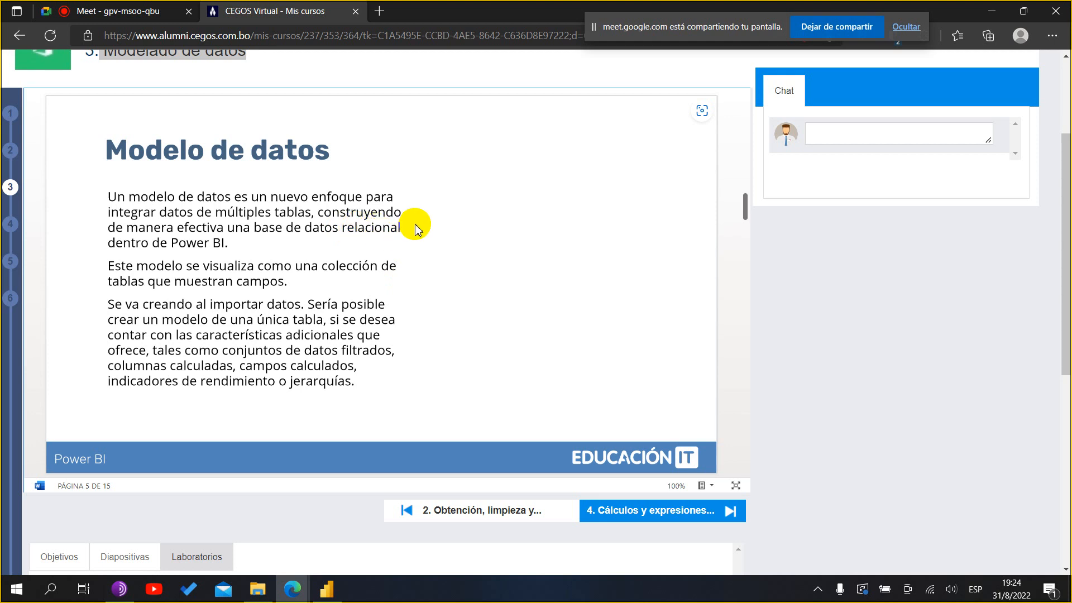
double_click(347, 230)
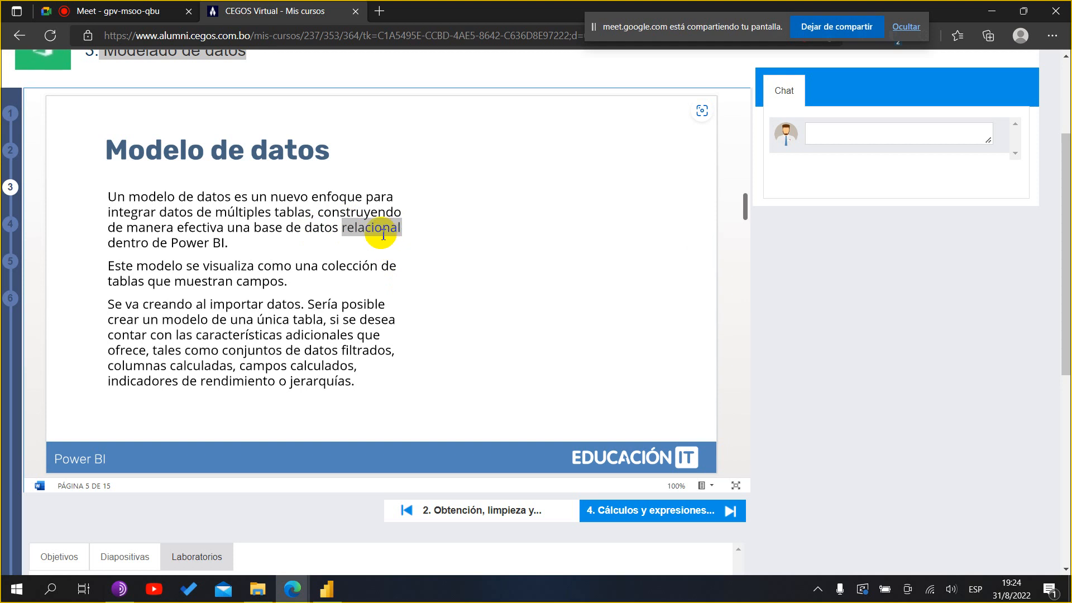
- Highlight the sentence about the model as a collection of tables, then "Se va creando al importar datos"
click(229, 267)
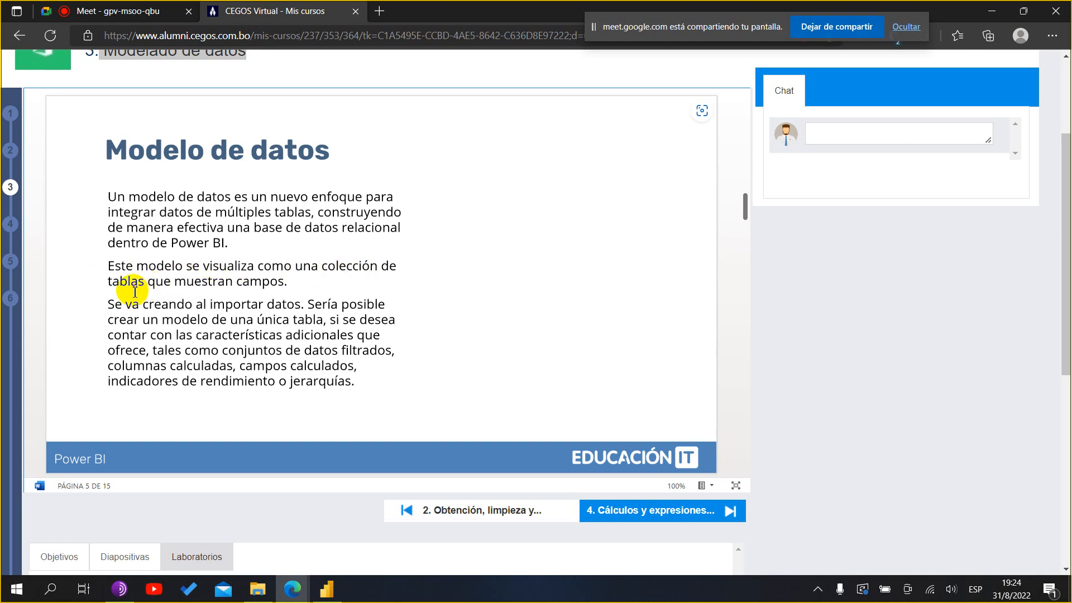
drag(113, 267, 354, 308)
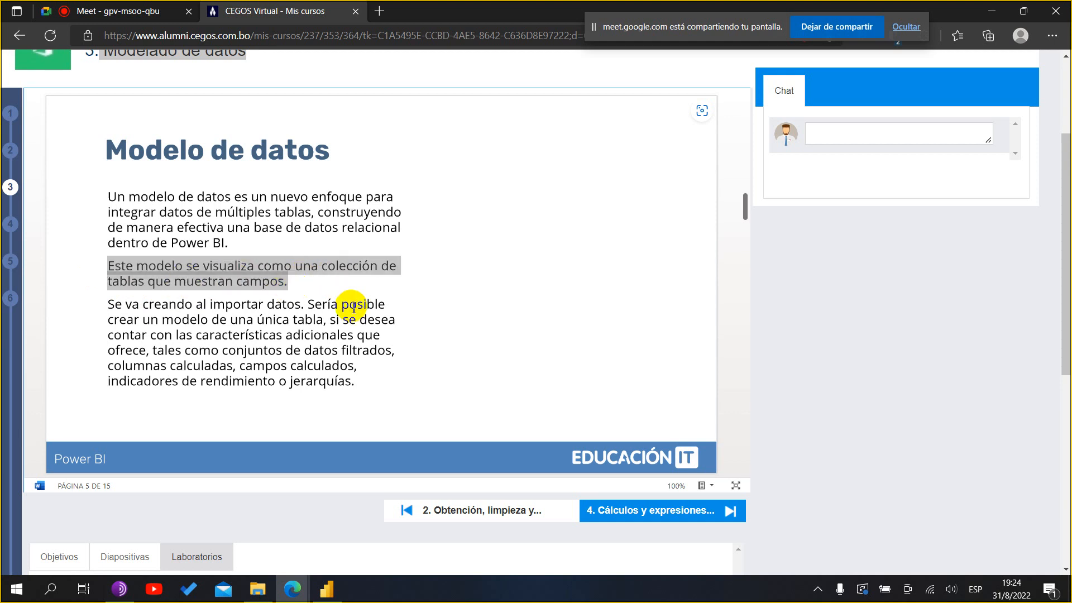
scroll(354, 308, down, 2)
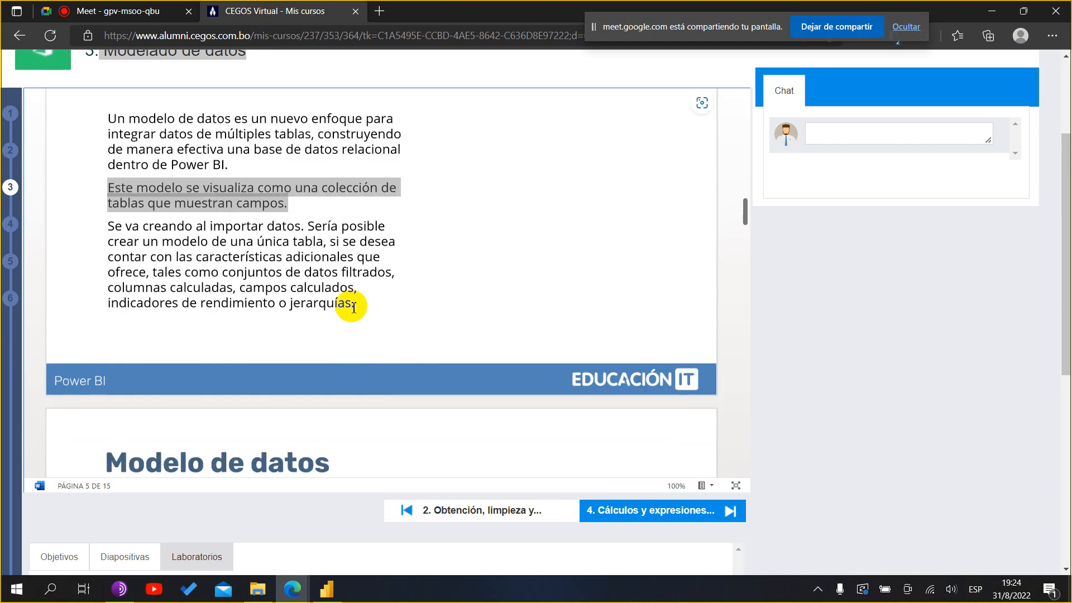
drag(108, 226, 317, 230)
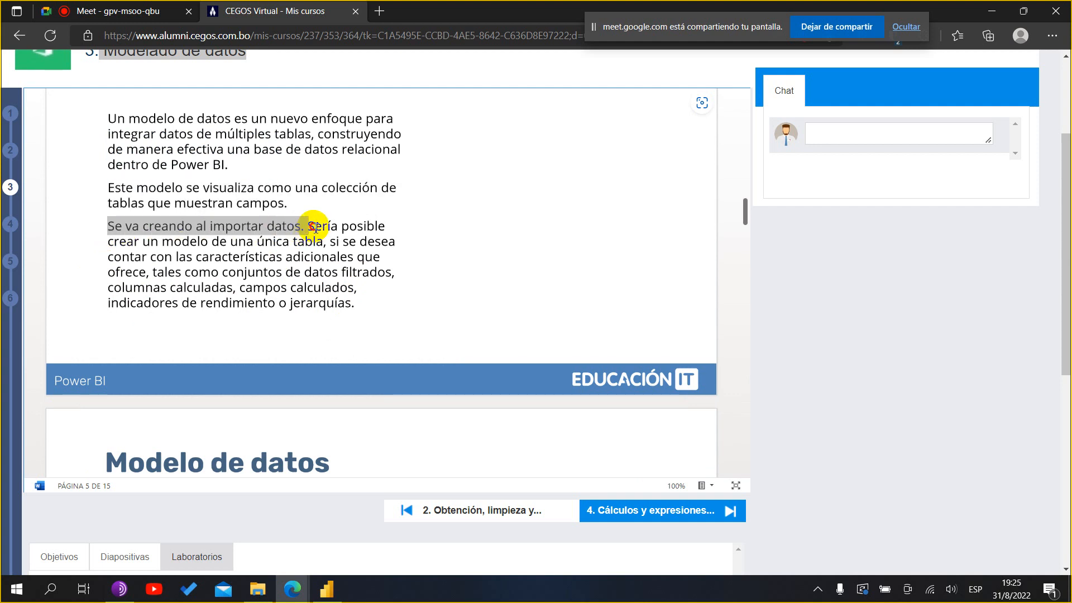
click(313, 229)
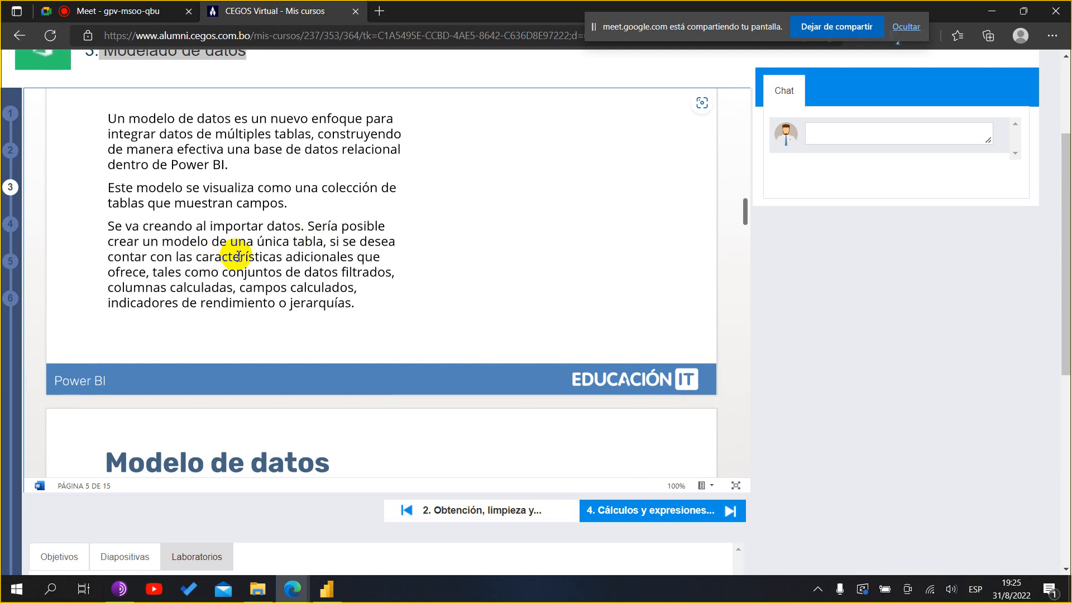
- Highlight the single-table model phrase, "datos filtrados" and the performance indicators and hierarchies wording in the third paragraph
drag(308, 226, 328, 244)
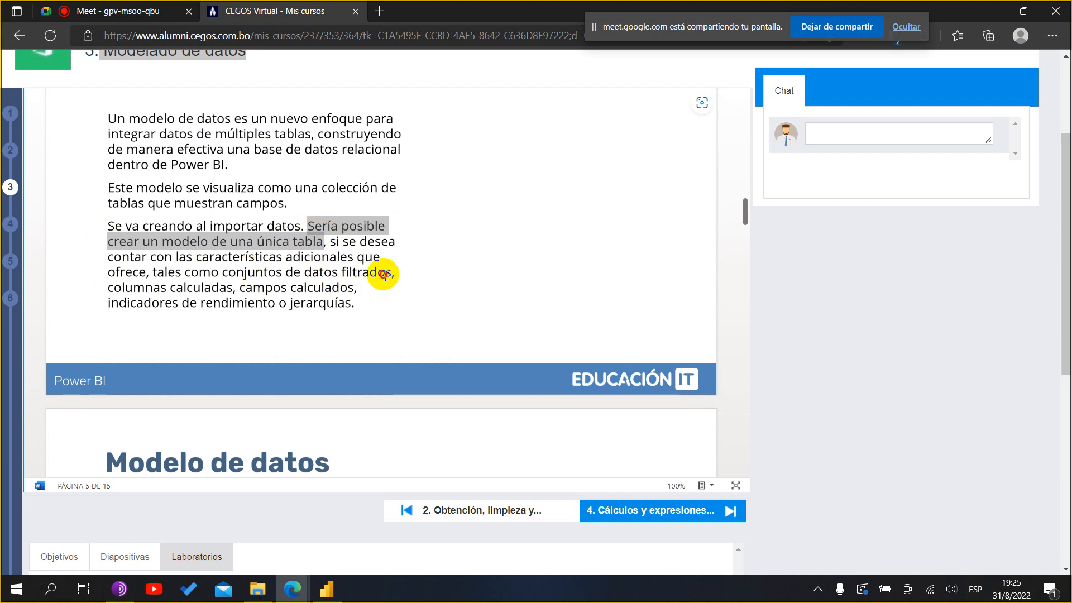
drag(378, 274, 356, 274)
drag(290, 289, 304, 273)
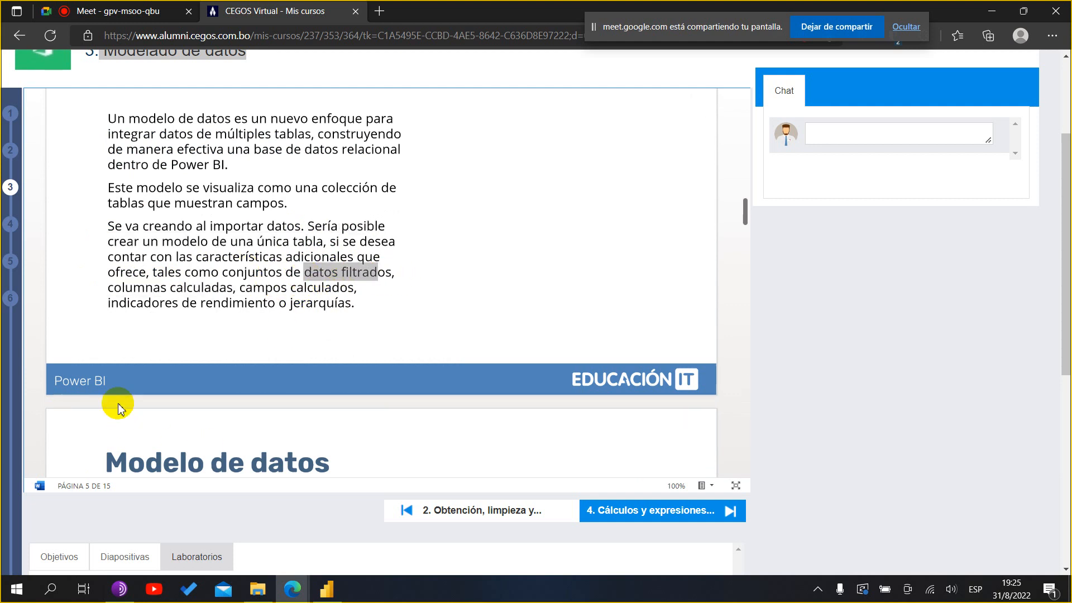
mouse_move(109, 288)
mouse_down()
mouse_move(376, 290)
mouse_move(143, 314)
mouse_up()
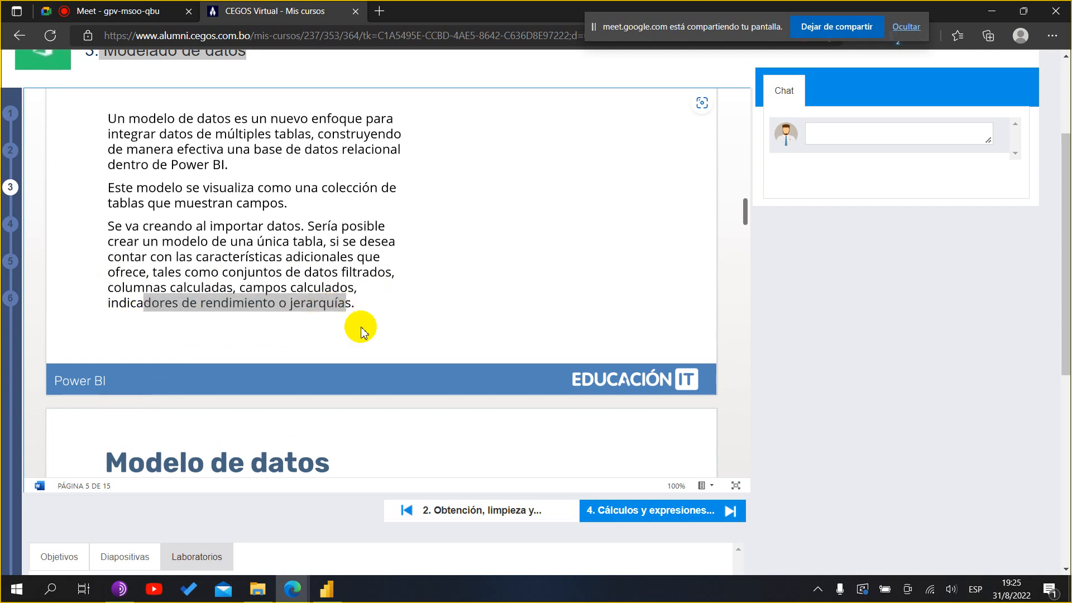
- Advance the slides to the "Modelo de datos" diagram and open the Model view in Power BI Desktop for comparison
scroll(603, 331, down, 5)
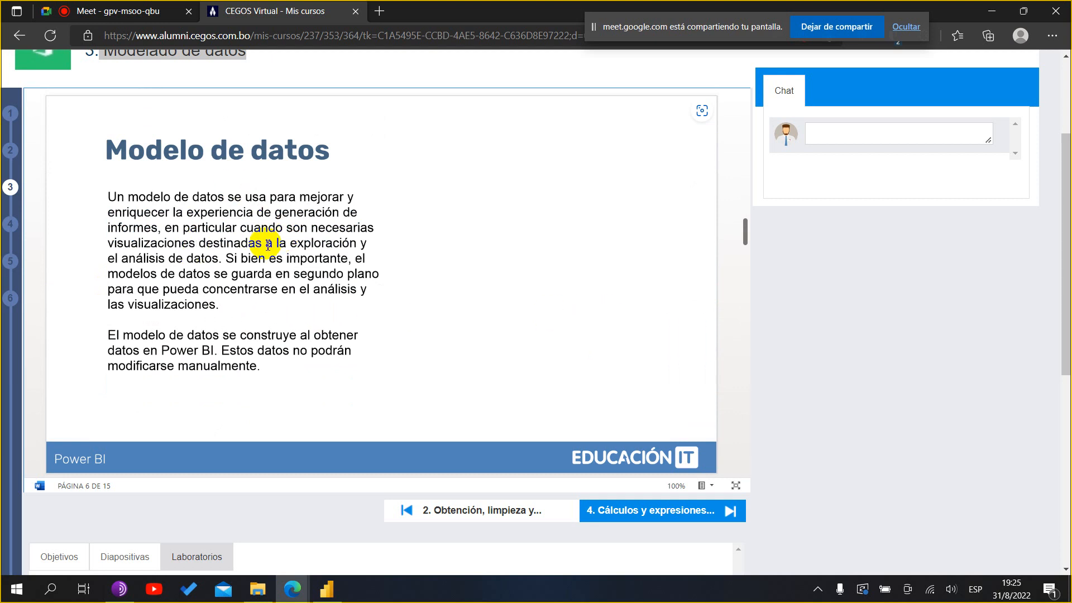
scroll(383, 373, down, 5)
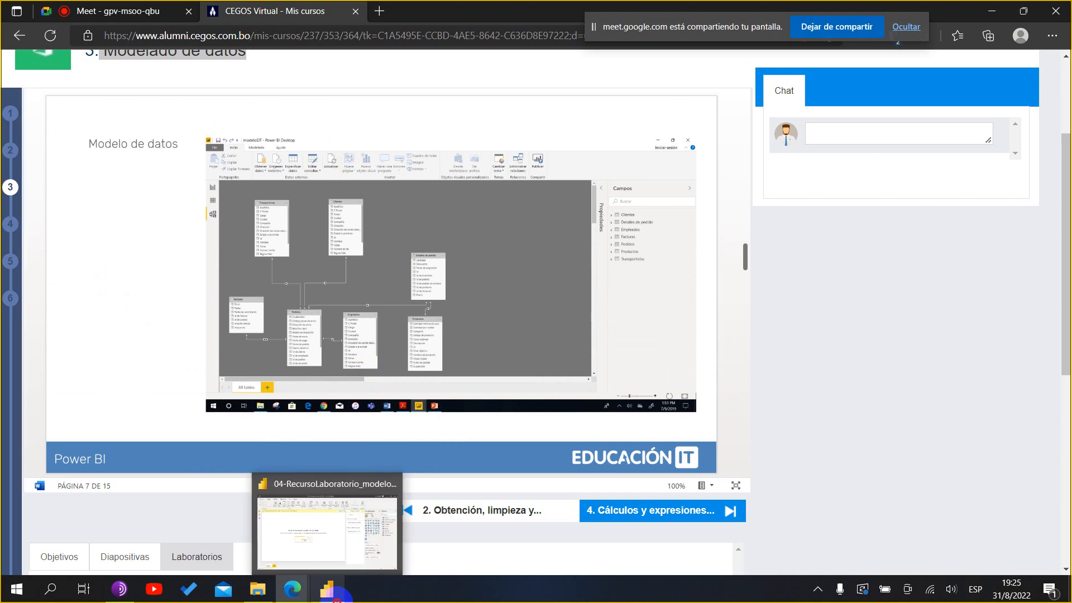
click(327, 590)
click(14, 181)
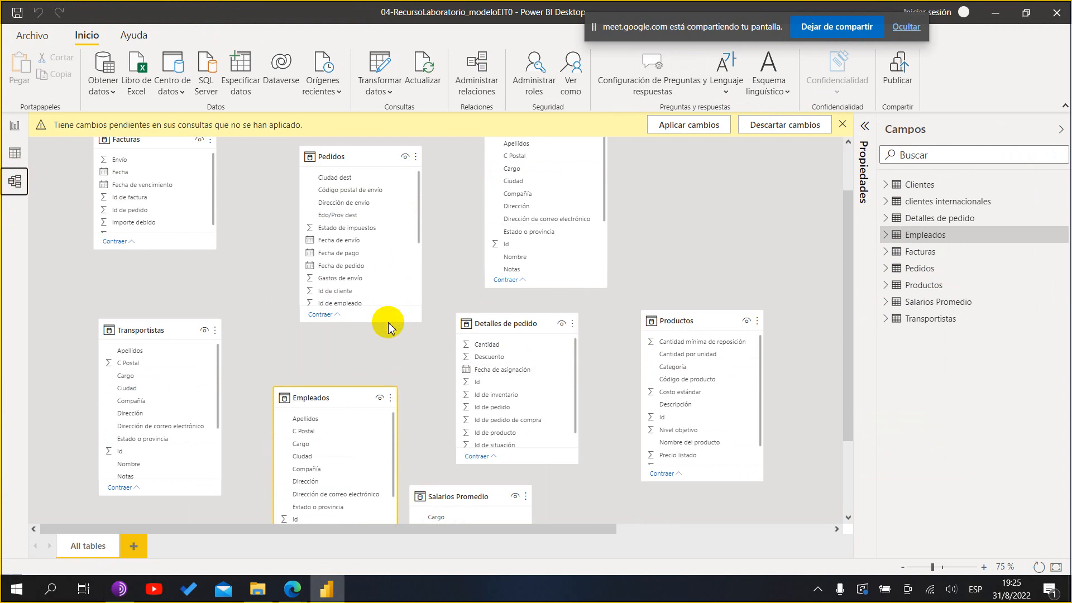
scroll(391, 385, up, 1)
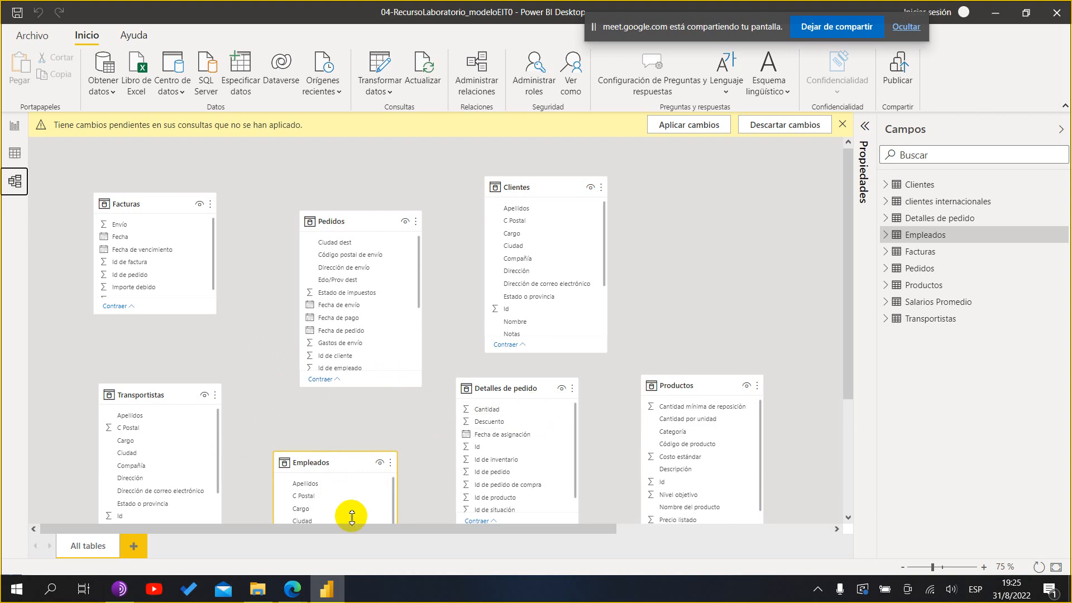
- Recheck the model diagram slide in Edge, then return to Power BI Desktop and look through the Pedidos table's Id fields
click(338, 591)
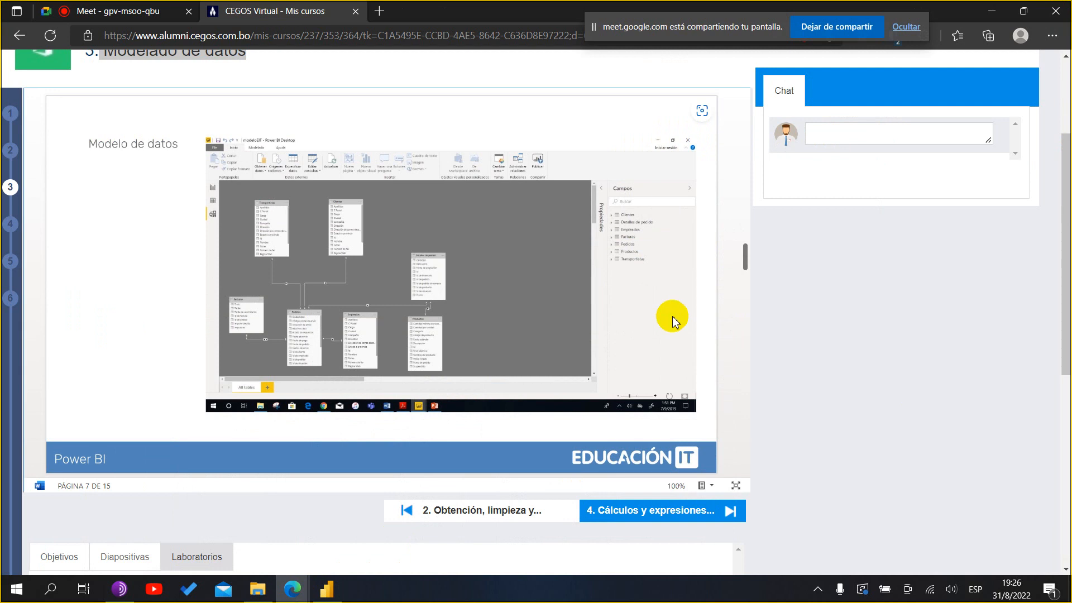
click(326, 589)
scroll(406, 319, down, 1)
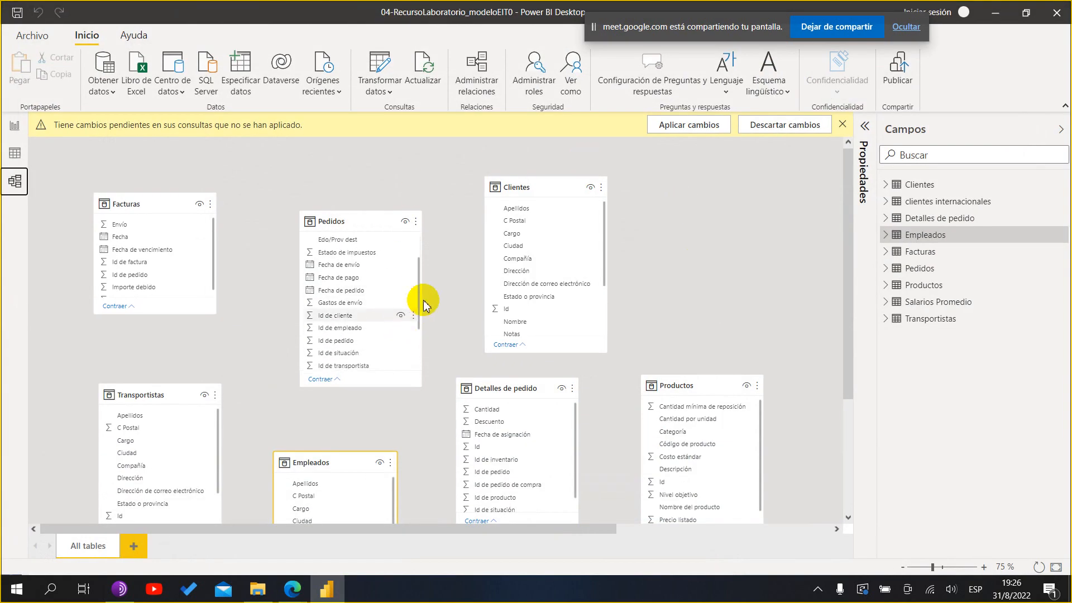
- Switch to the course slides in Edge and highlight "relacional" in the definition on the "Modelo de datos" text slide
scroll(670, 238, down, 2)
scroll(390, 232, up, 2)
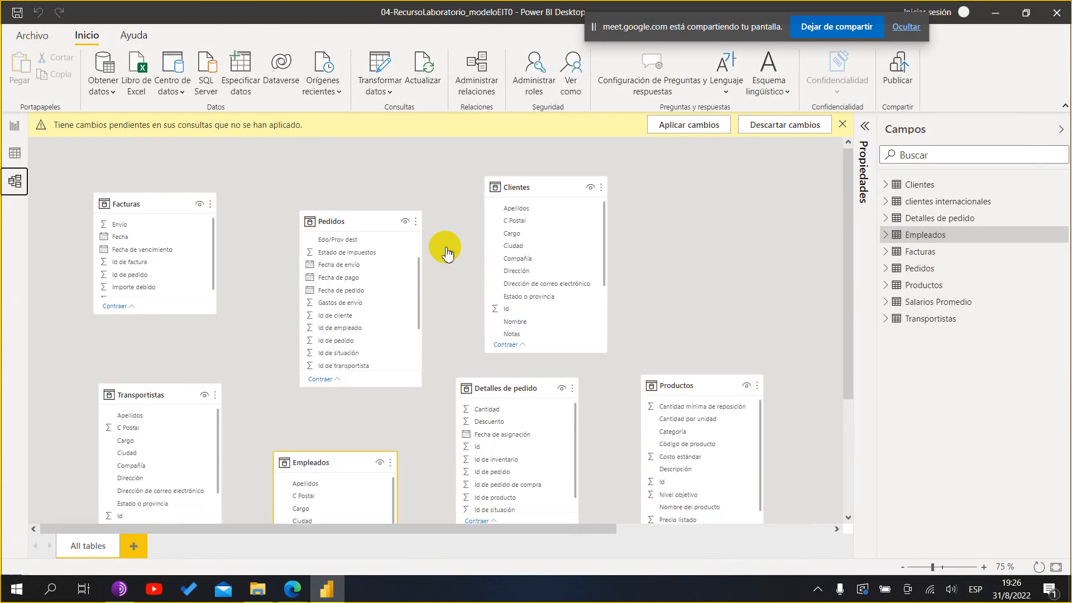
click(338, 598)
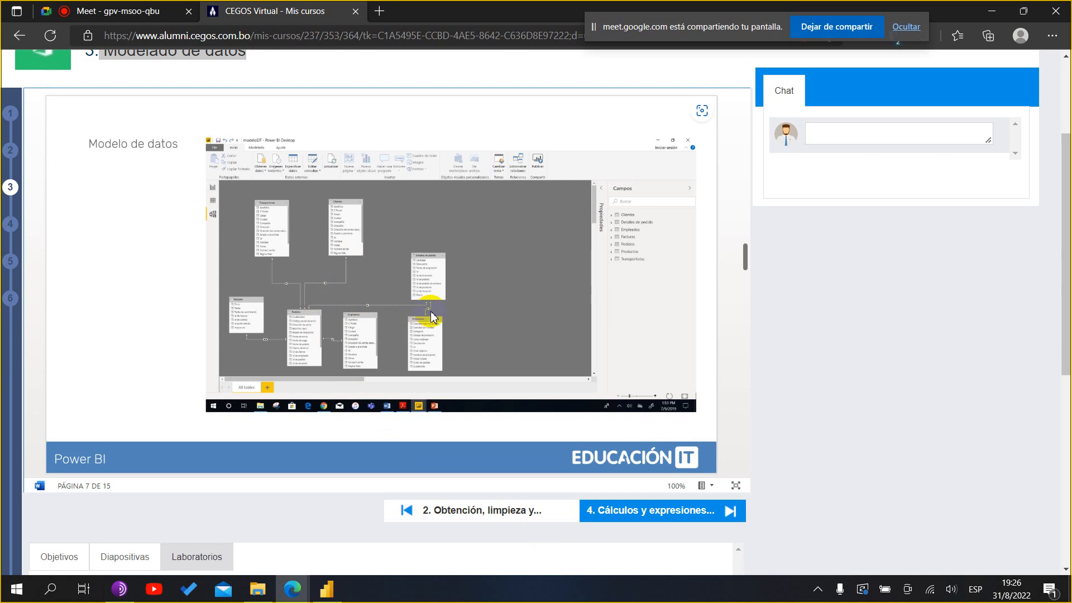
scroll(431, 318, up, 2)
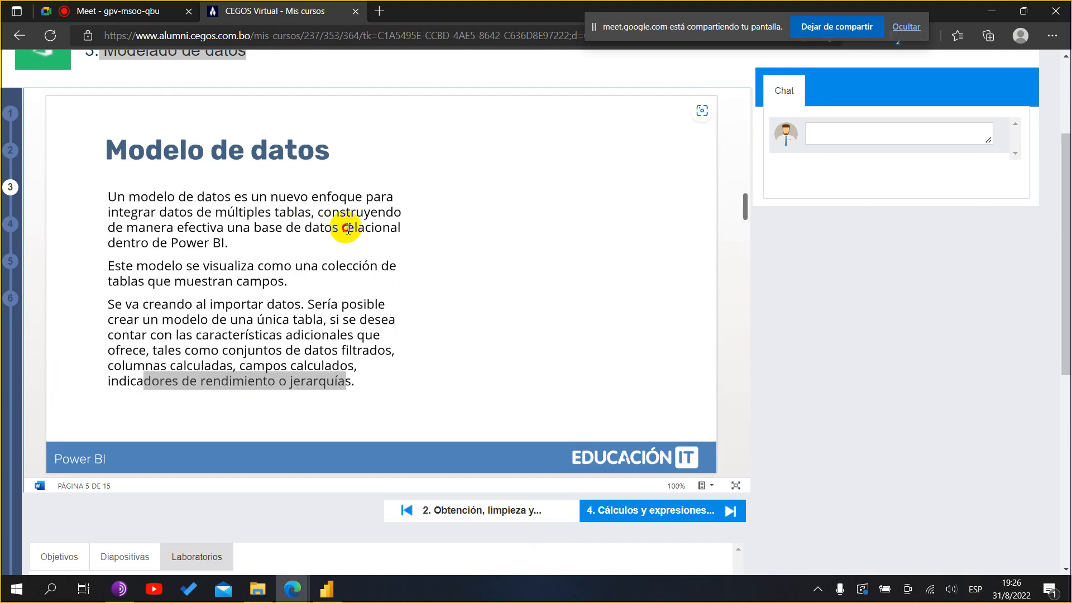
drag(343, 229, 413, 229)
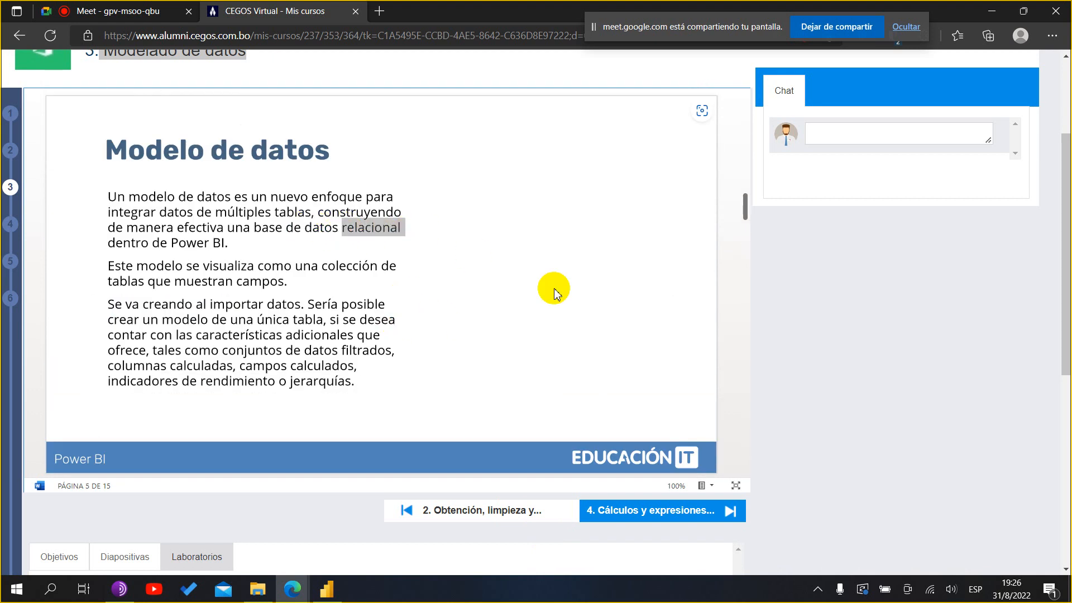
- Advance to the "Tipos de datos" slide and highlight the passage from "en esa columna" through the "Verdadero/Falso" bullet
scroll(555, 291, down, 2)
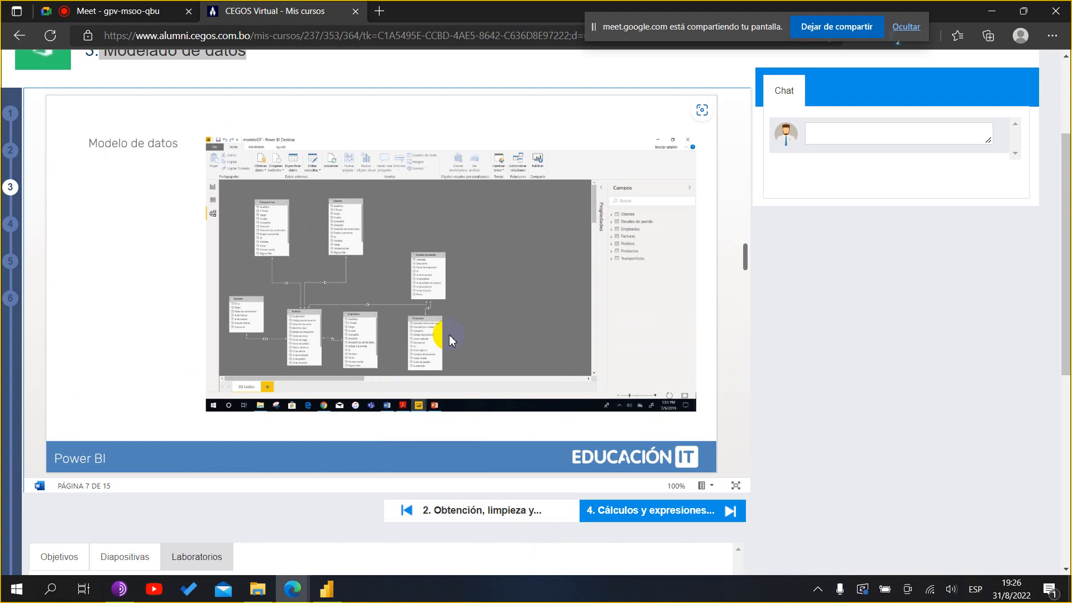
scroll(605, 311, down, 3)
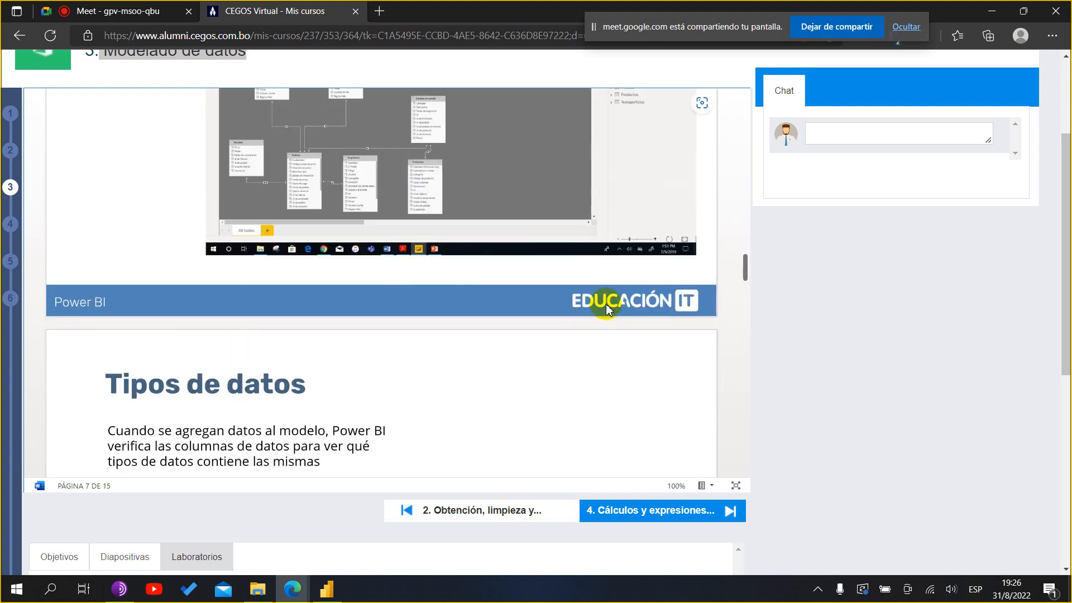
scroll(562, 313, down, 3)
scroll(563, 312, down, 3)
scroll(560, 314, up, 3)
scroll(419, 349, down, 3)
drag(180, 172, 312, 304)
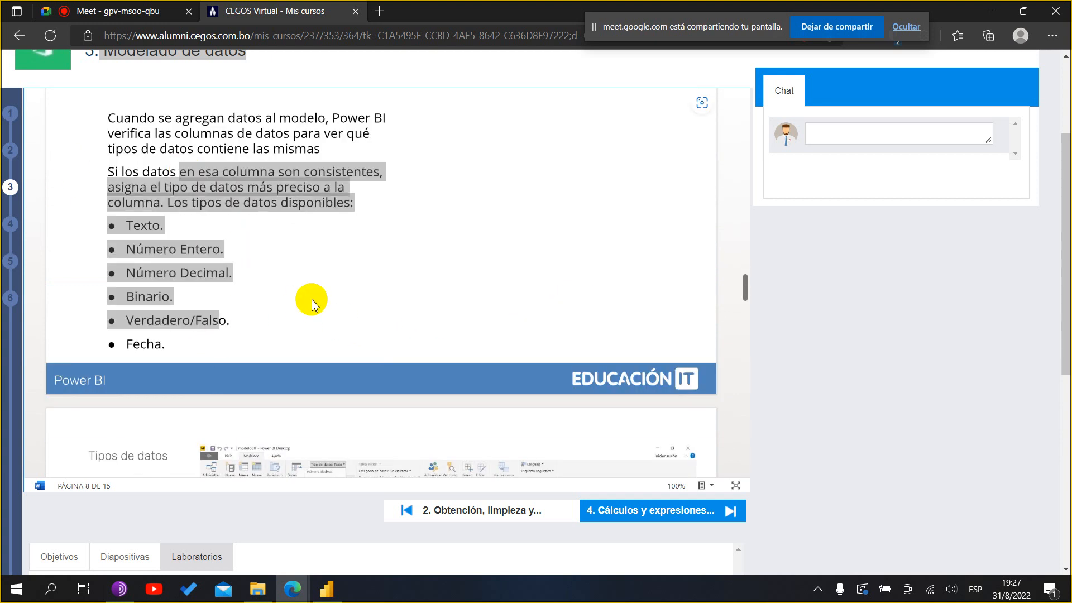
- Look through the "Tipos de datos" screenshot slide and the "Relaciones y campos clave" slides on table connections and relationship types
scroll(311, 304, down, 6)
scroll(352, 287, up, 2)
scroll(352, 287, down, 4)
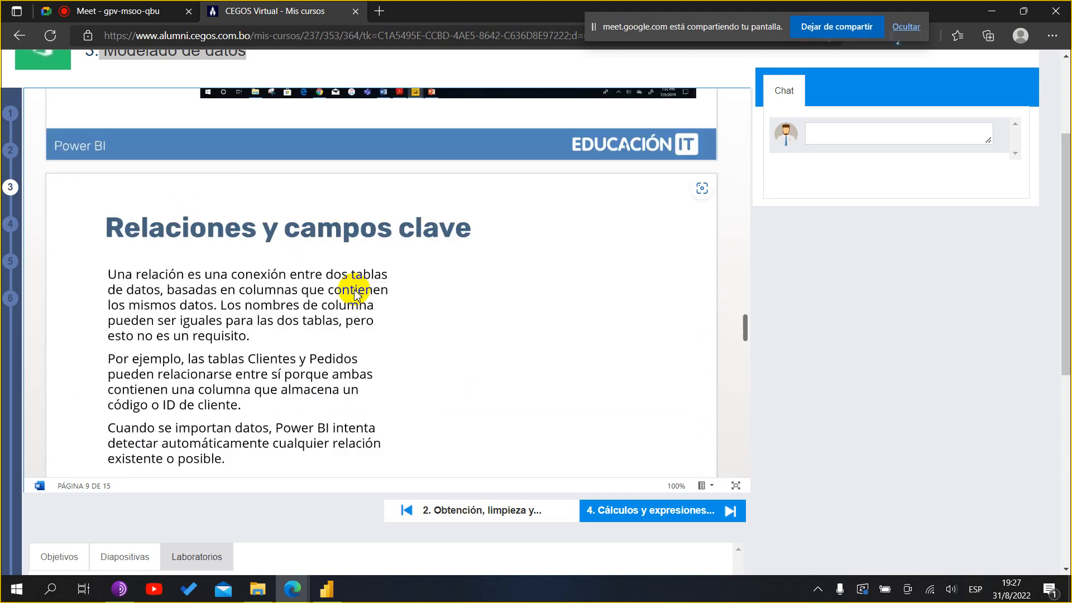
scroll(354, 290, up, 3)
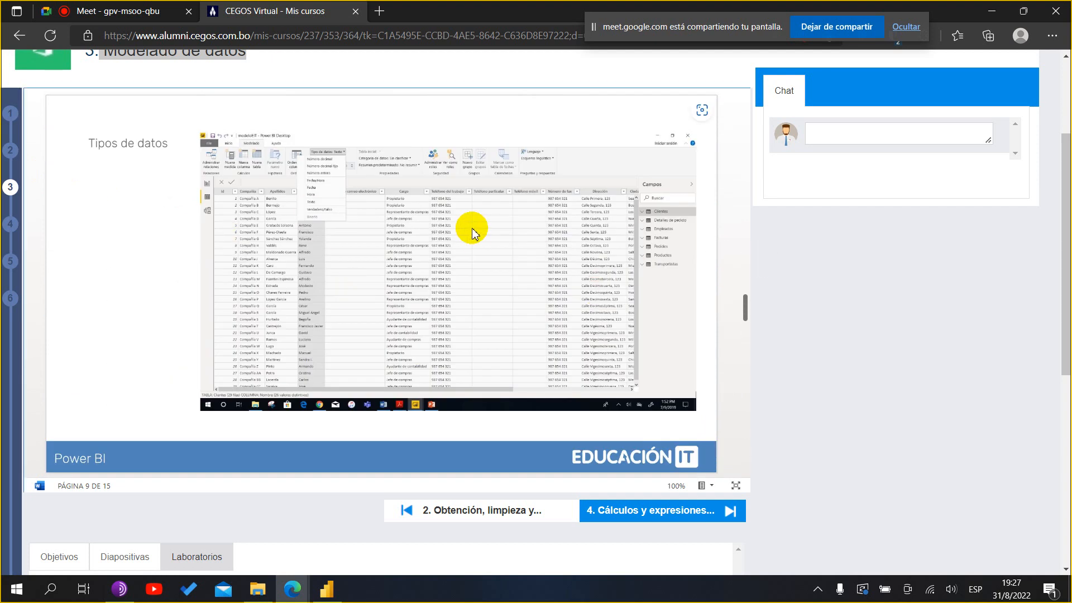
scroll(470, 227, down, 5)
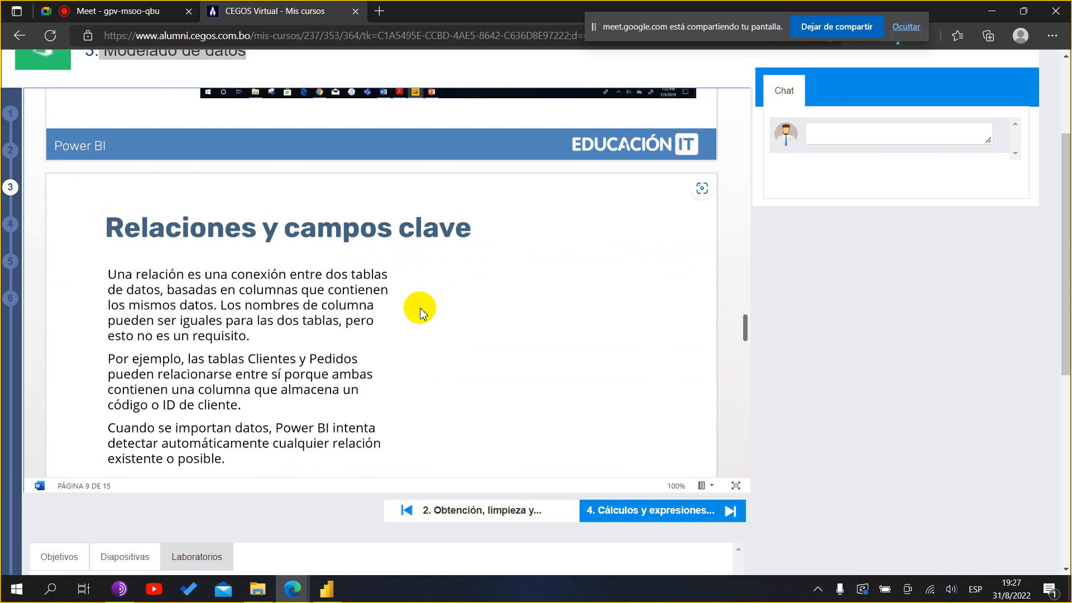
scroll(419, 309, down, 5)
scroll(244, 358, down, 3)
scroll(244, 358, down, 3)
scroll(242, 352, up, 5)
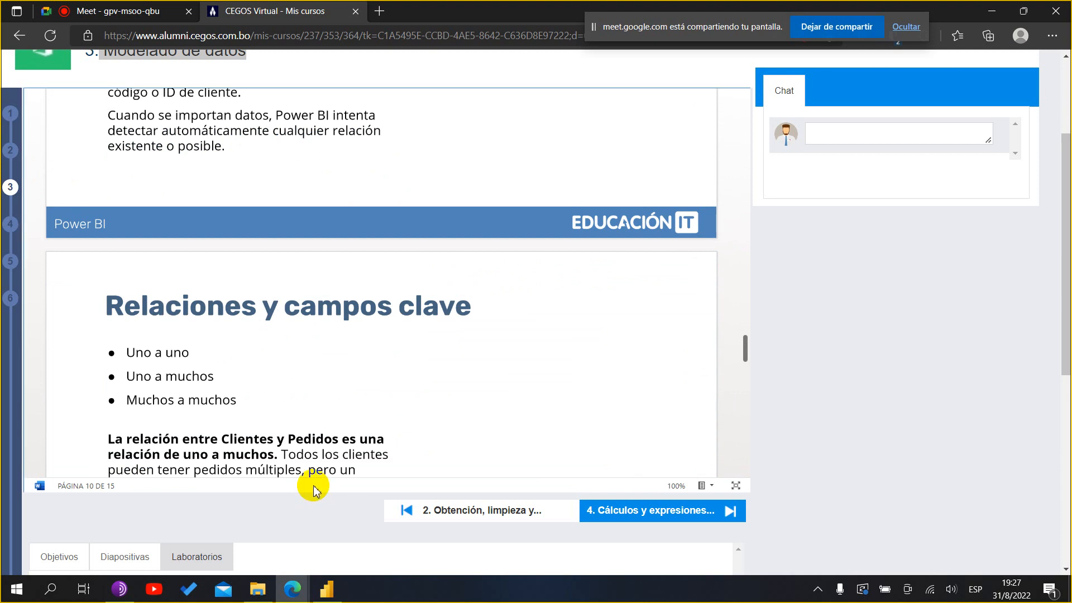
scroll(455, 398, up, 8)
scroll(447, 394, down, 8)
scroll(347, 273, down, 3)
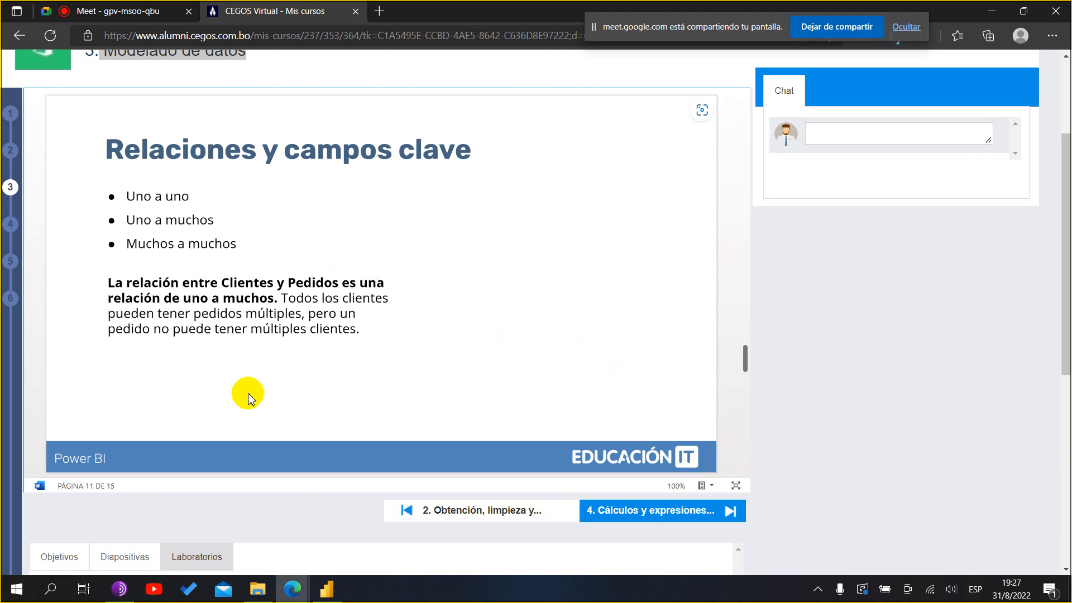
- Go back to the "Tipos de datos" text slide and highlight its heading
scroll(397, 347, up, 12)
scroll(396, 351, up, 6)
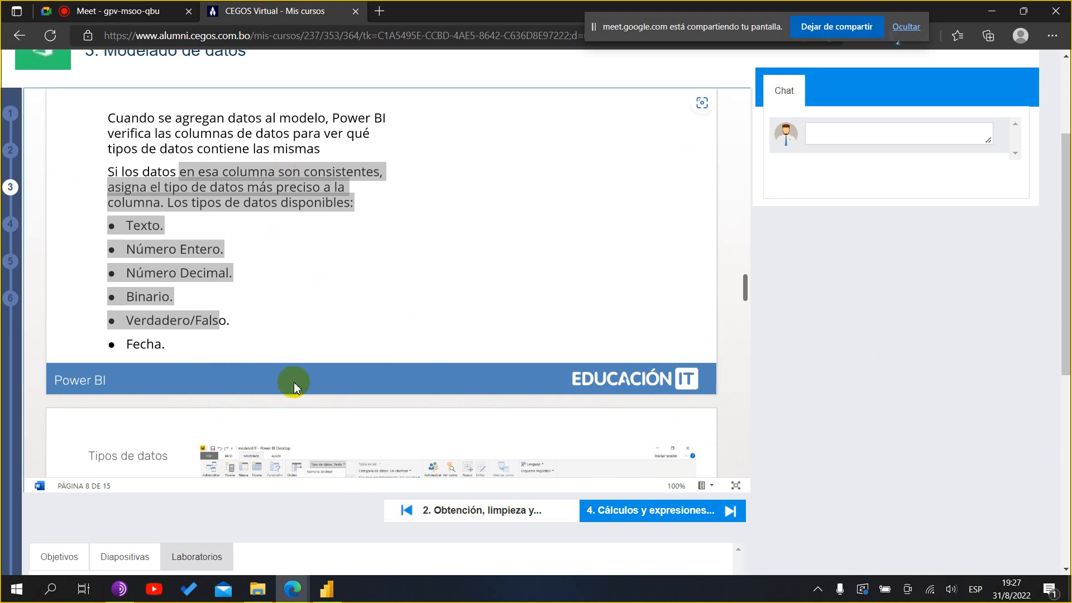
scroll(294, 382, up, 3)
click(318, 386)
drag(101, 226, 434, 229)
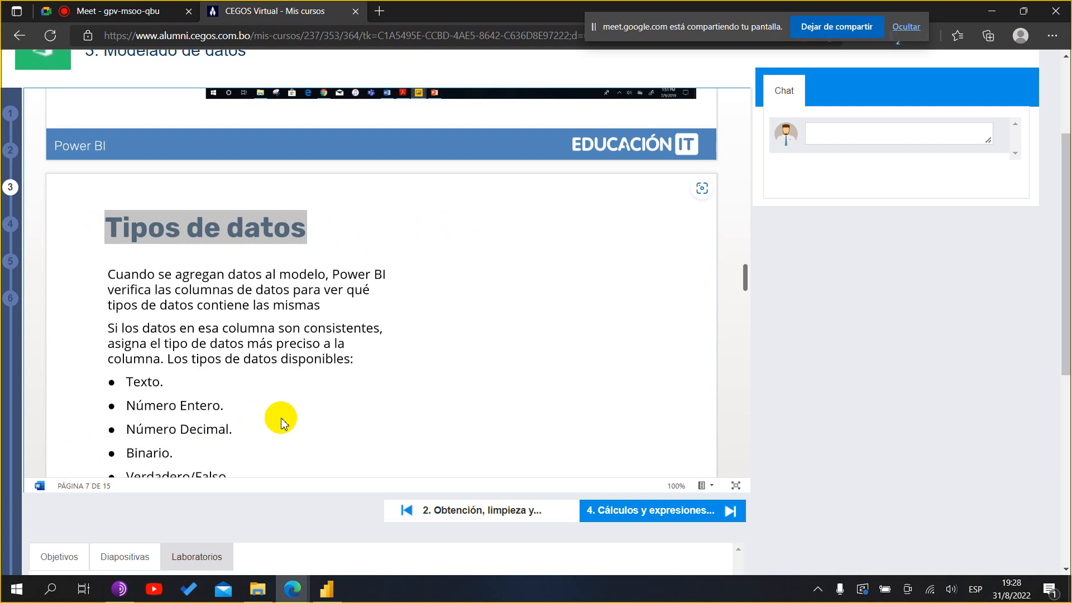
- Switch to Power BI Desktop's Report view, check 04-RecursoLaboratorio_modeloEIT0.pbix in the CLASE3 folder, and return to the report
click(333, 588)
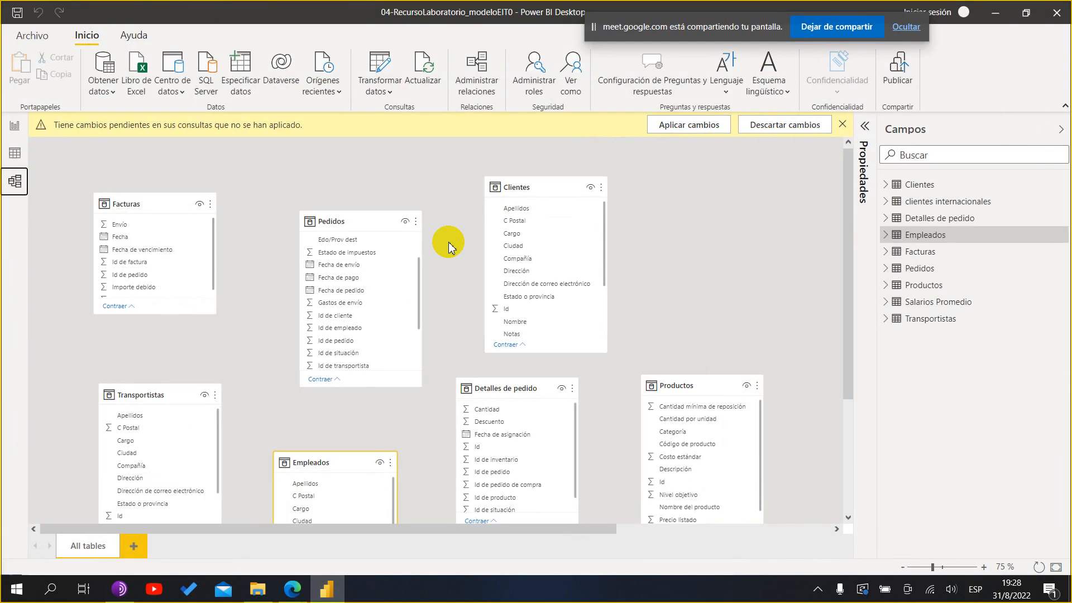
click(15, 129)
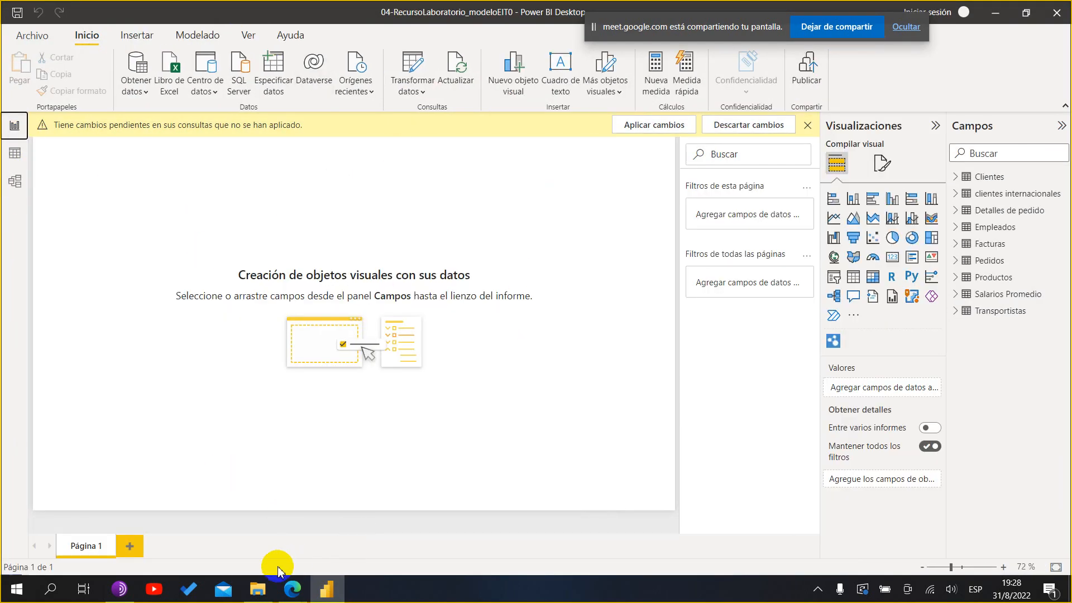
click(258, 589)
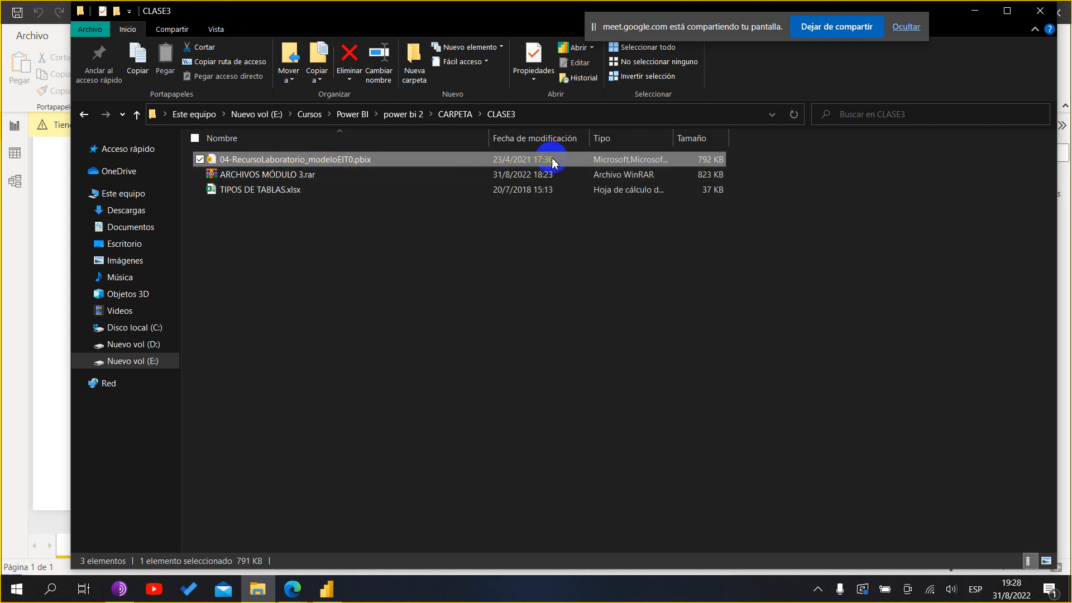
click(43, 220)
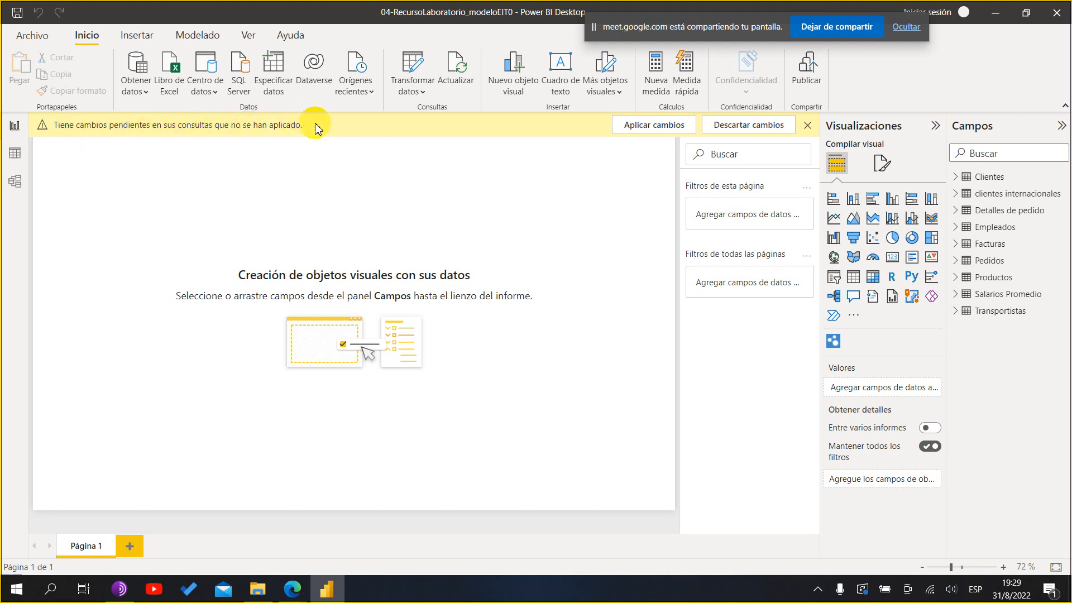
click(185, 135)
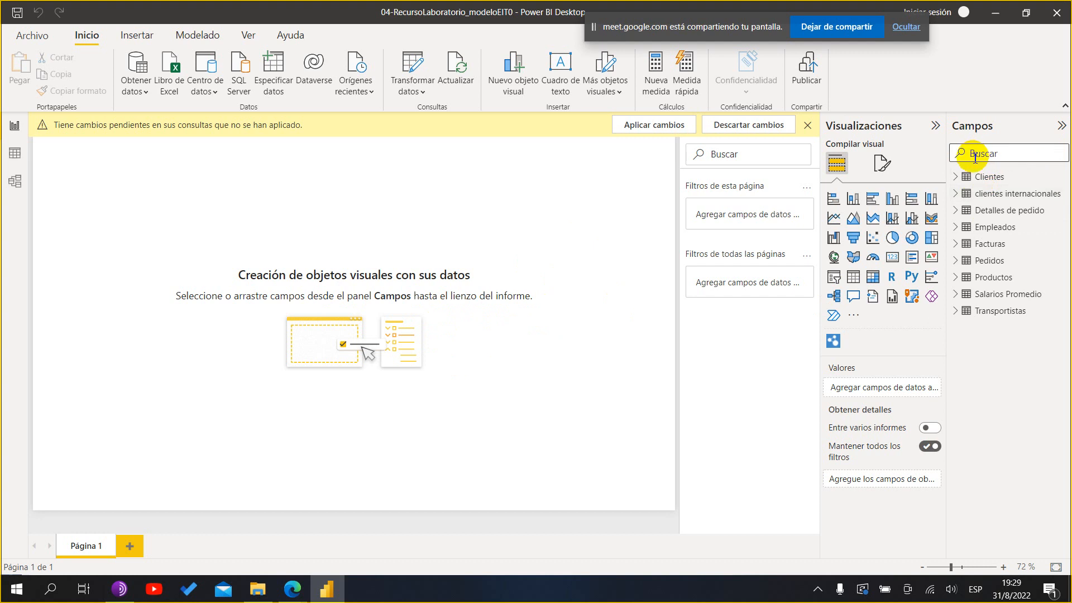
- Expand the Clientes table to review its fields, collapse it, and point out the Salarios Promedio table
click(956, 177)
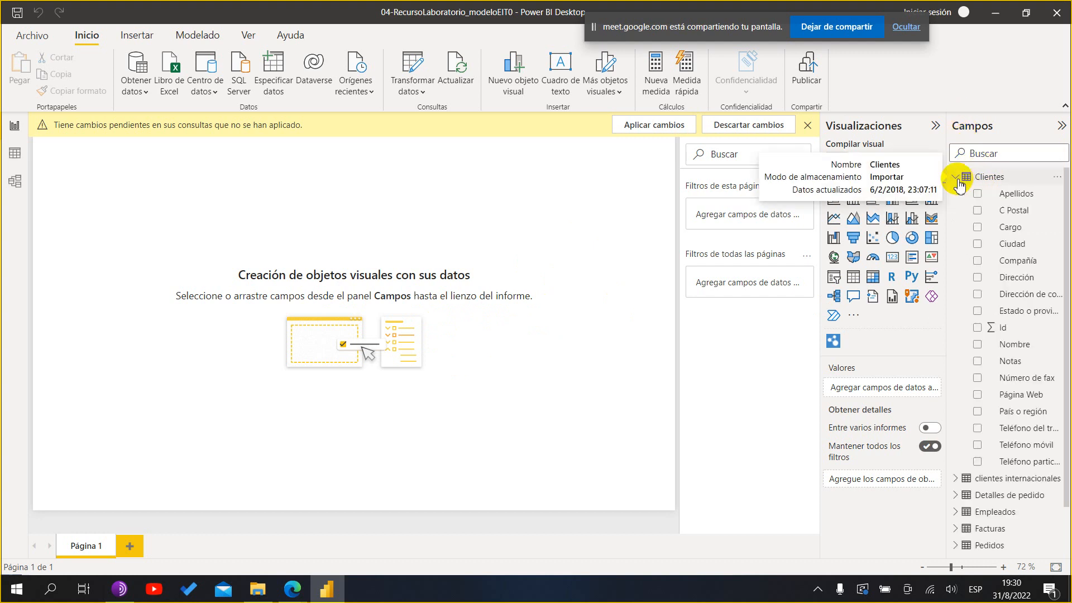
click(957, 178)
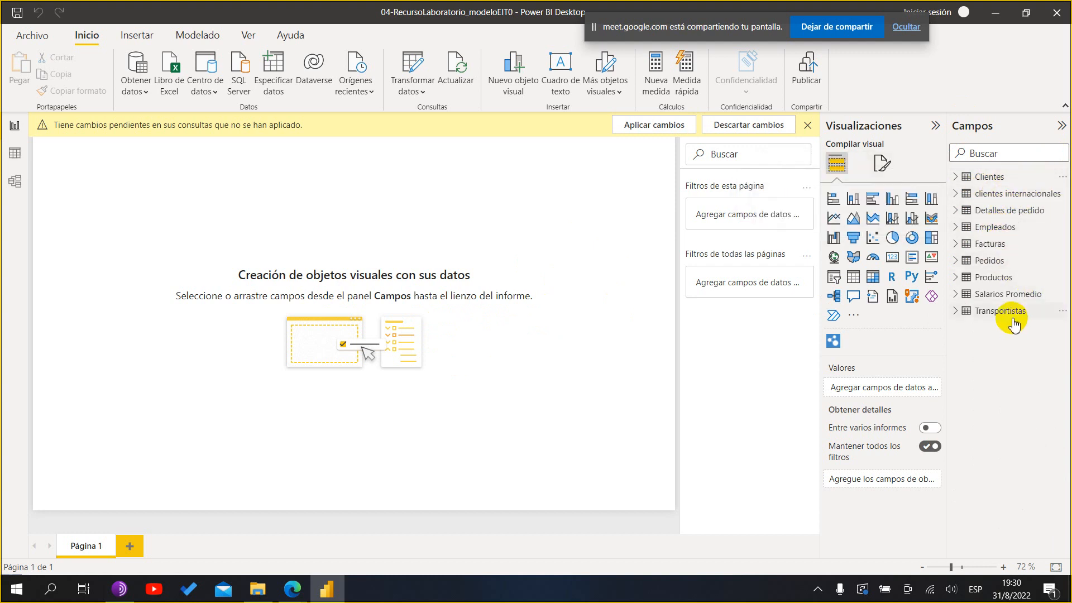
click(998, 295)
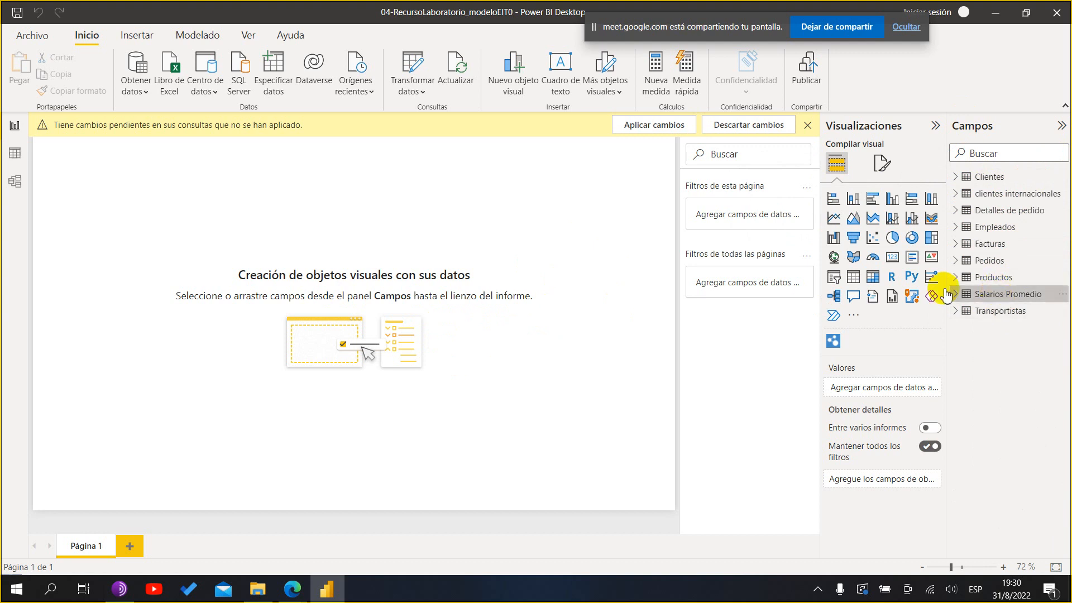
- Examine the Transportistas table's records in Data view, select the Clientes table, and return to Report view
click(13, 161)
click(977, 312)
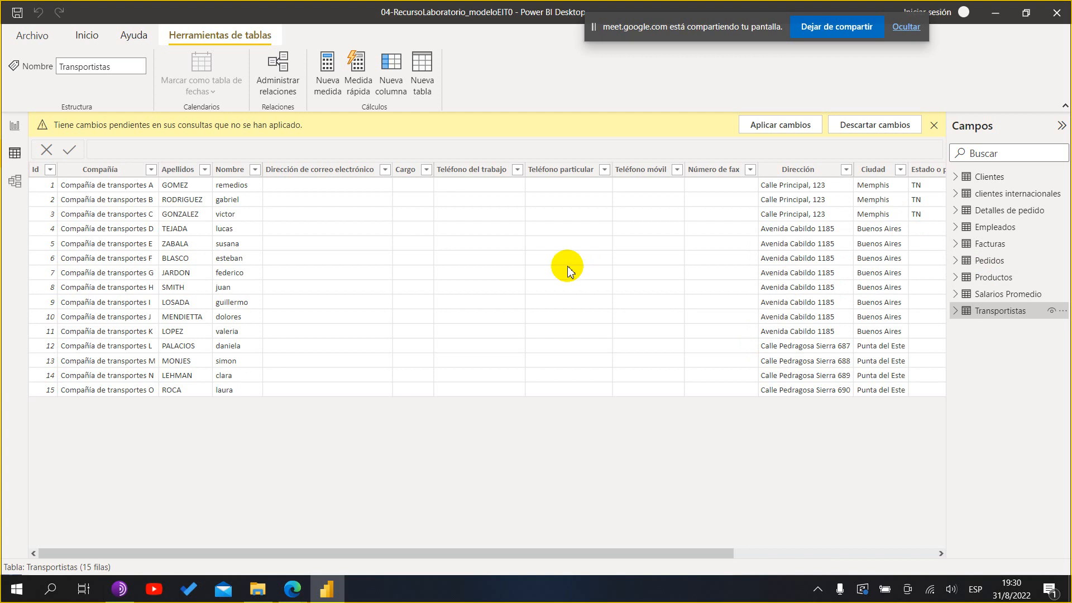
click(995, 178)
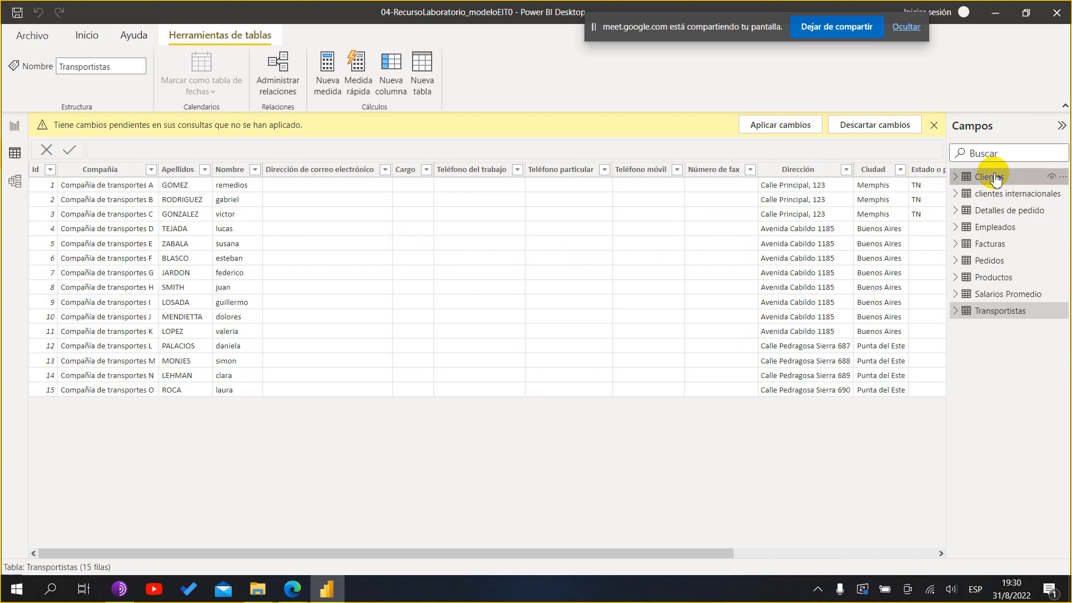
click(18, 134)
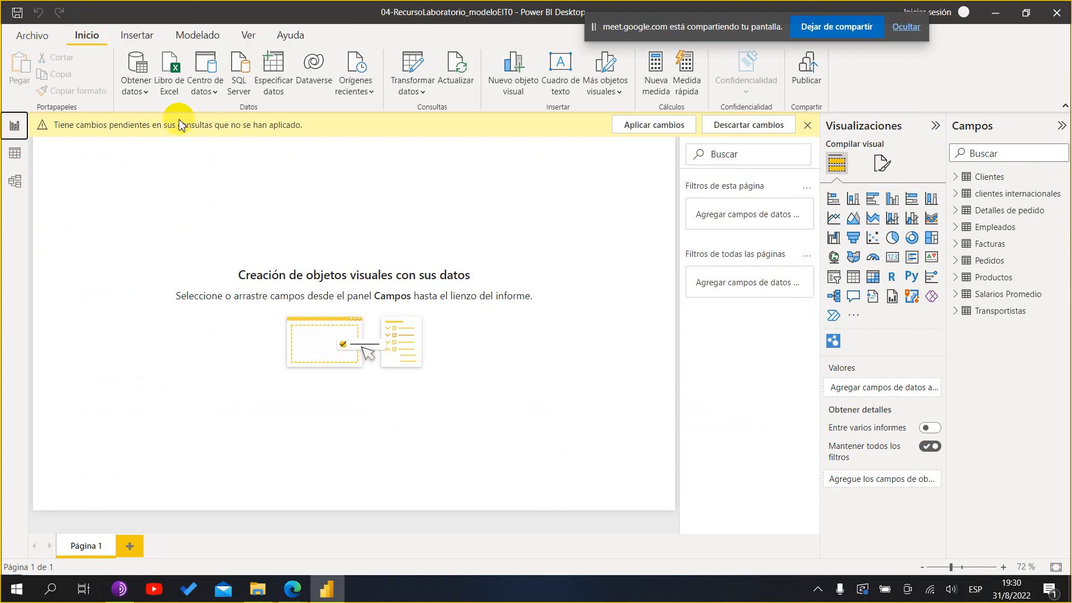
- Open the Power Query Editor through the data transformation command and examine the source error of the Clientes query
click(411, 70)
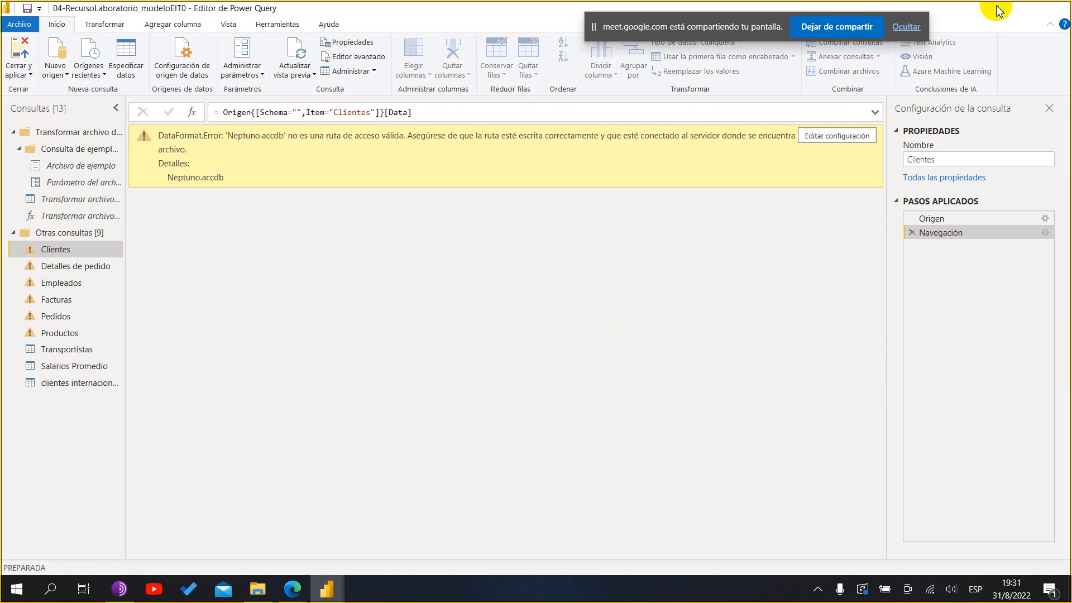
click(1054, 8)
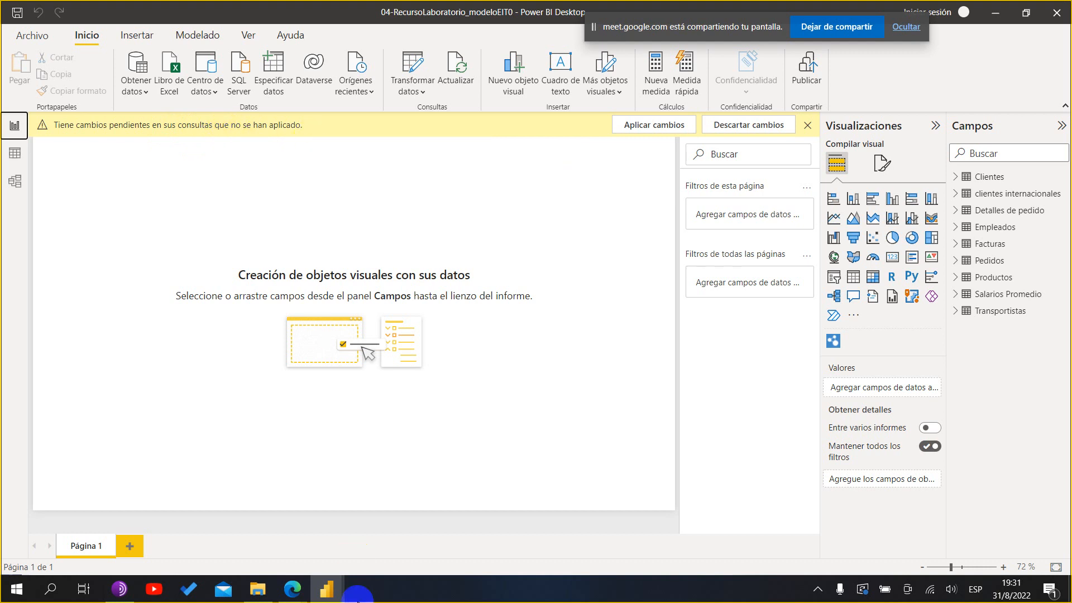
mouse_move(339, 595)
click(436, 516)
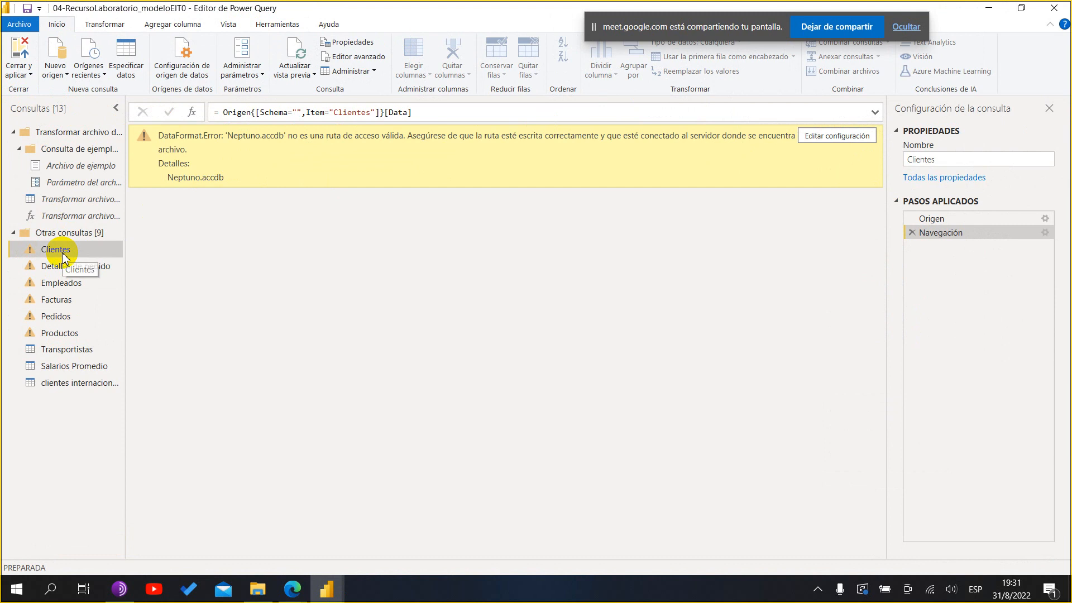
double_click(46, 254)
click(429, 274)
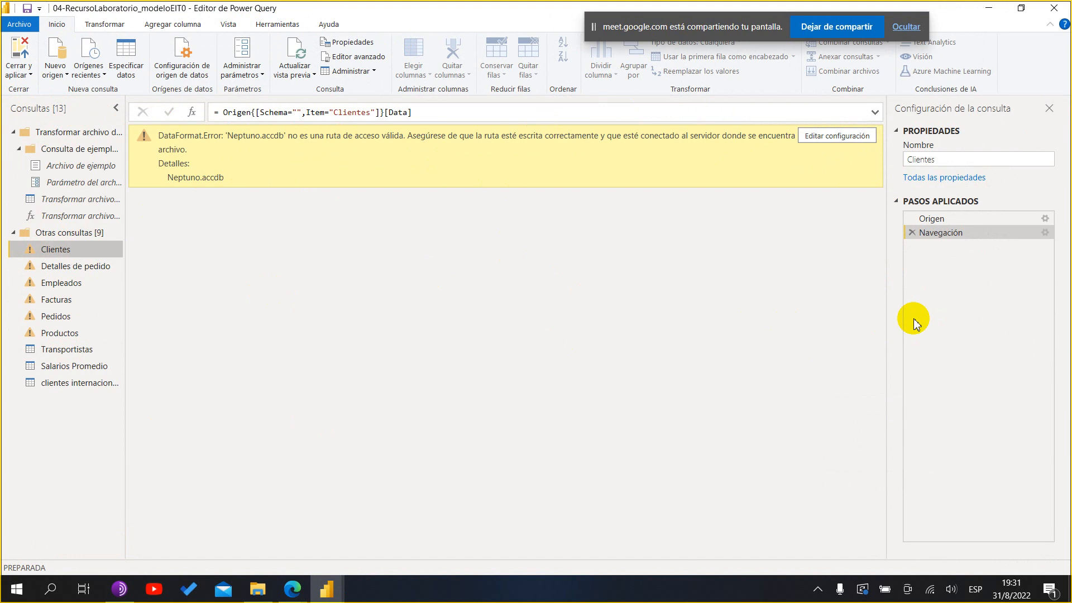
- Check the Detalles de pedido, Productos, Transportistas, Salarios Promedio and clientes internacionales queries for source errors, and return to the report window
click(91, 268)
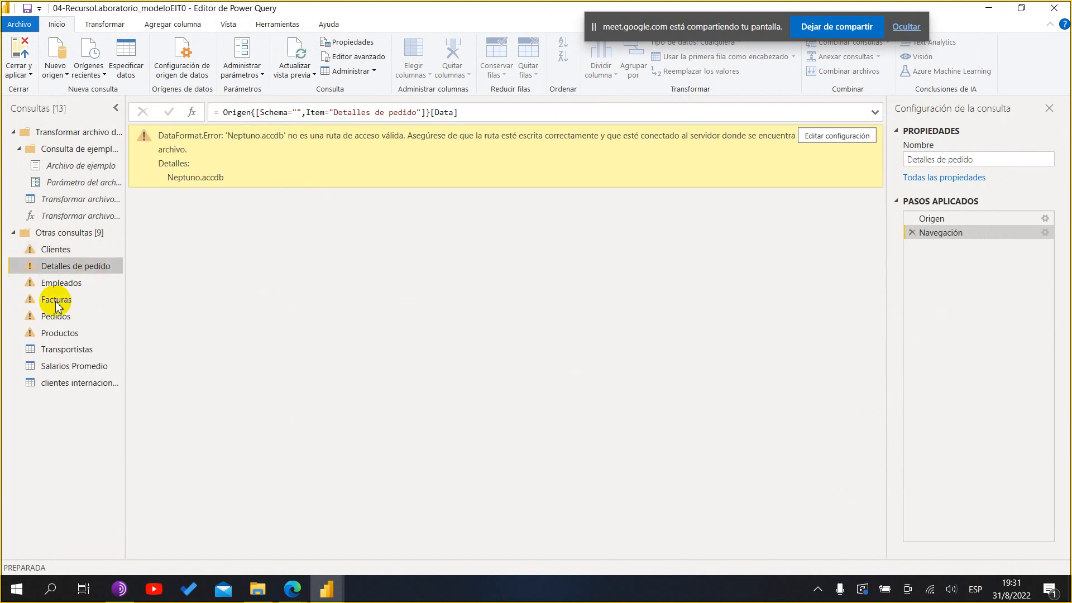
click(64, 333)
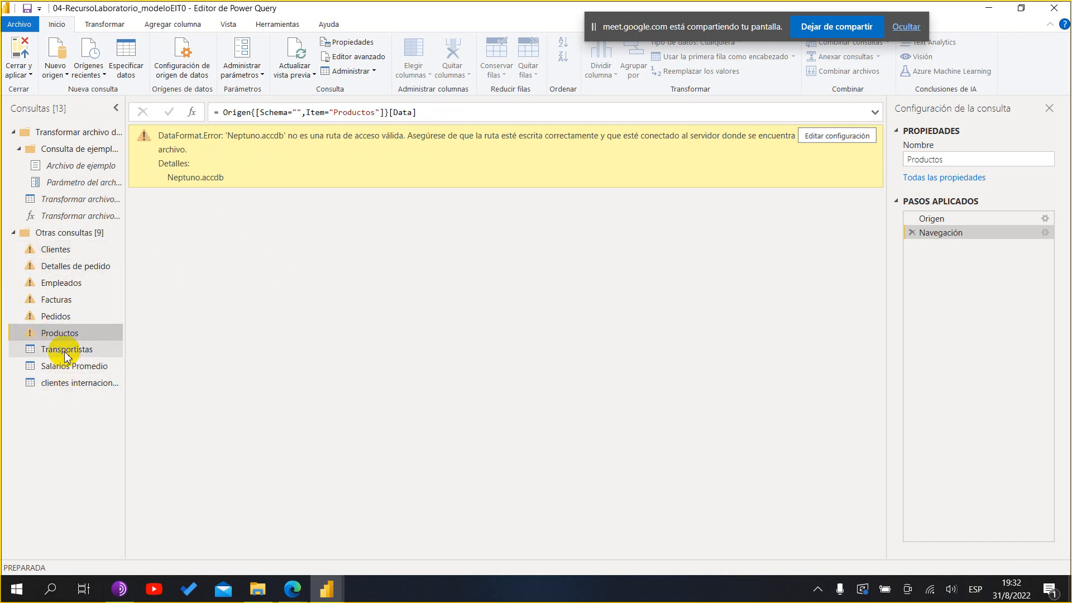
click(36, 351)
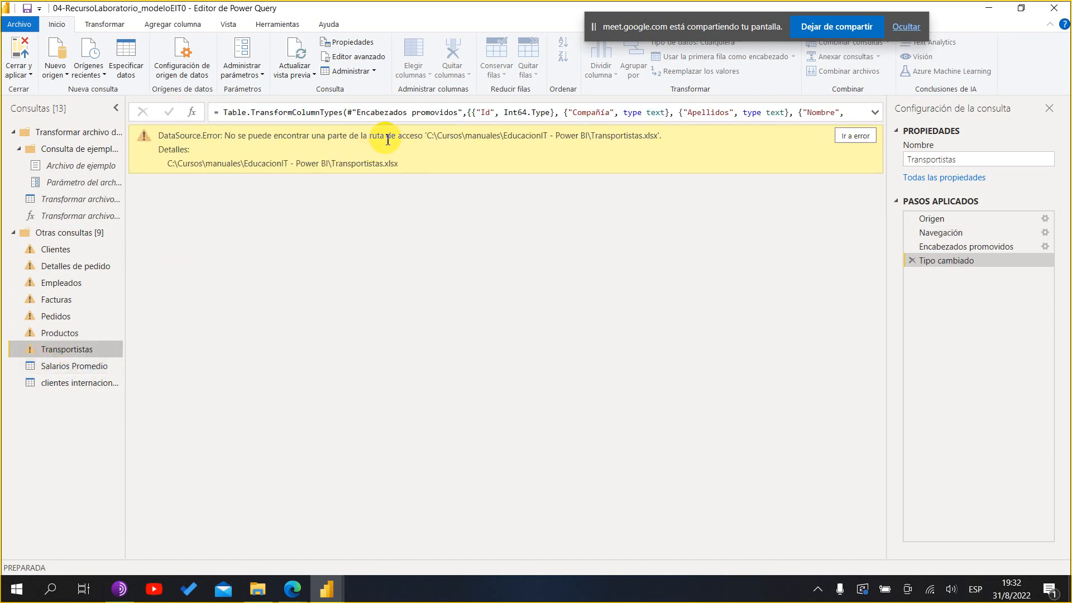
click(72, 368)
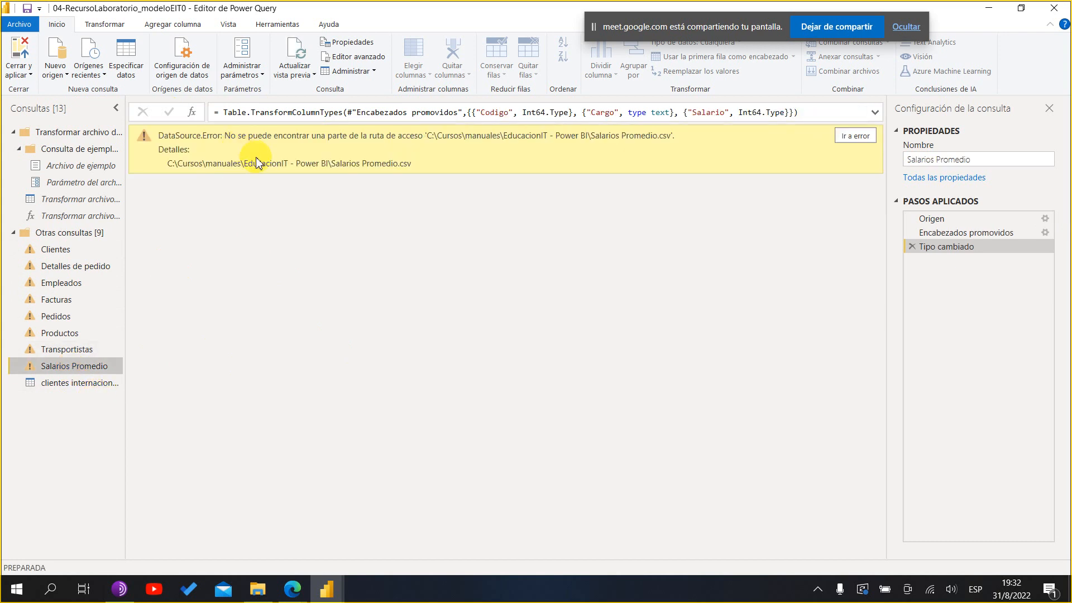
click(79, 385)
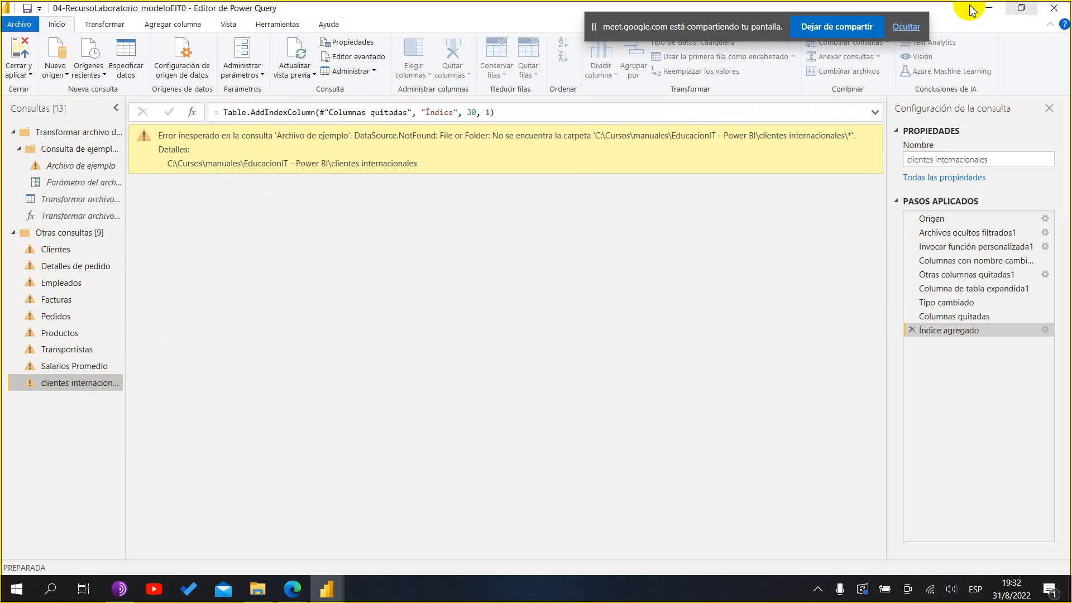
click(989, 8)
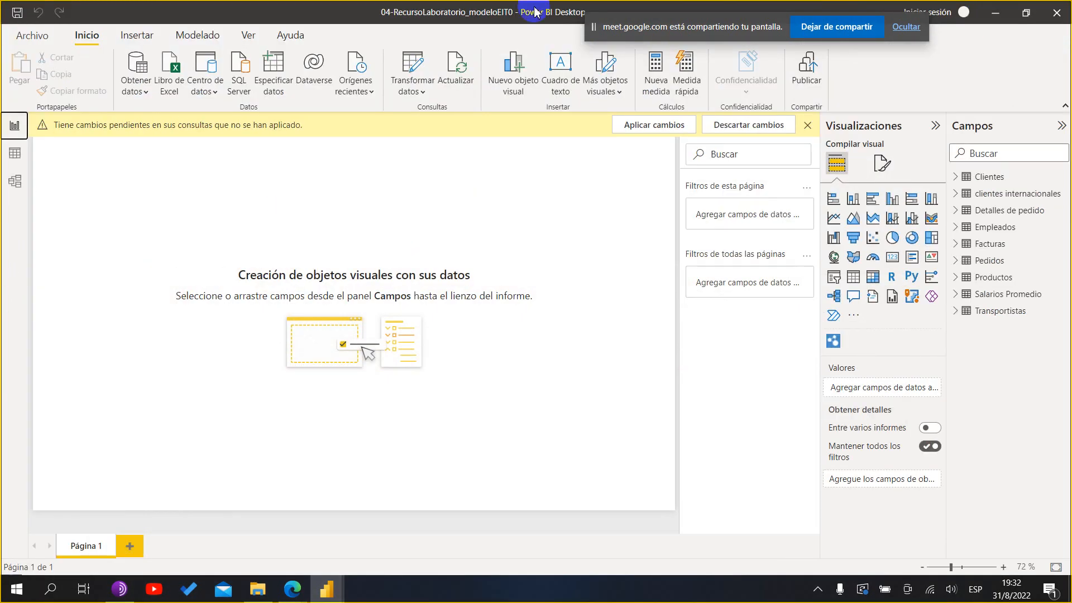
- Examine the Clientes table's records in Data view, select the Cargo column, and return to Report view
click(10, 160)
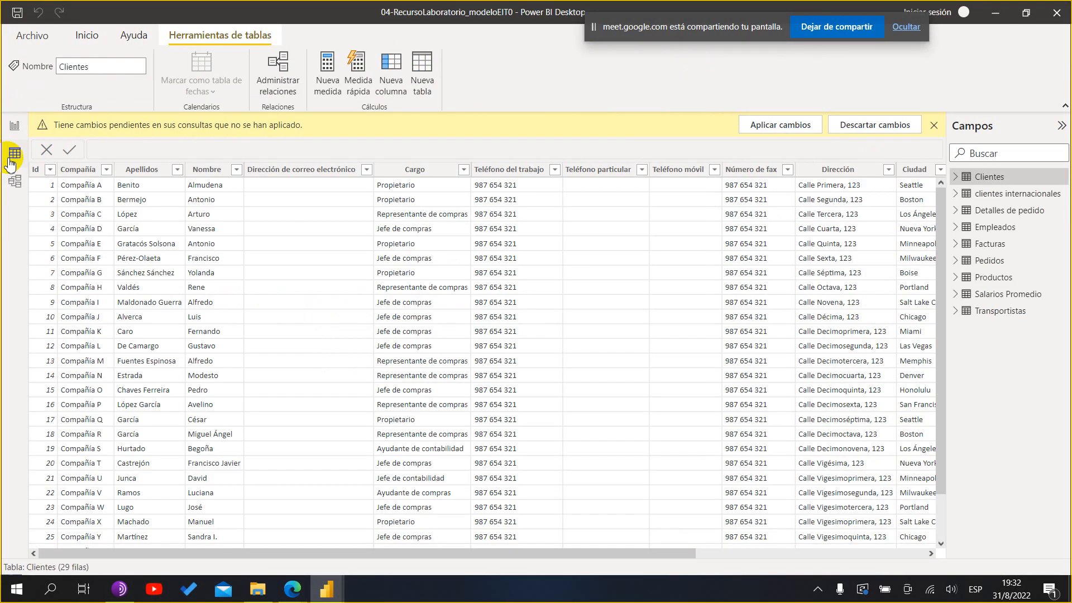
click(422, 377)
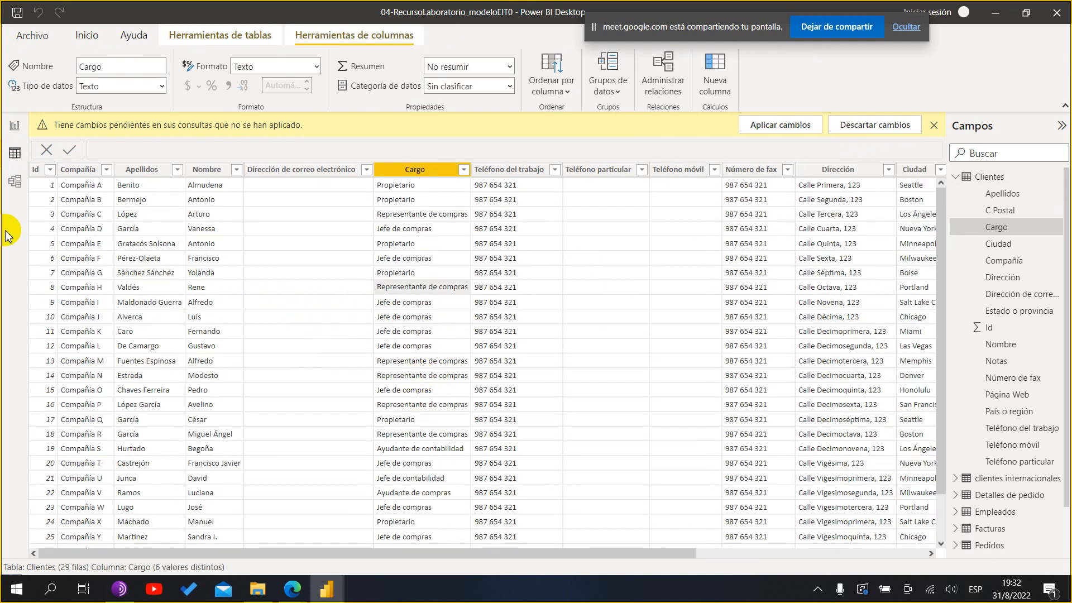
click(15, 126)
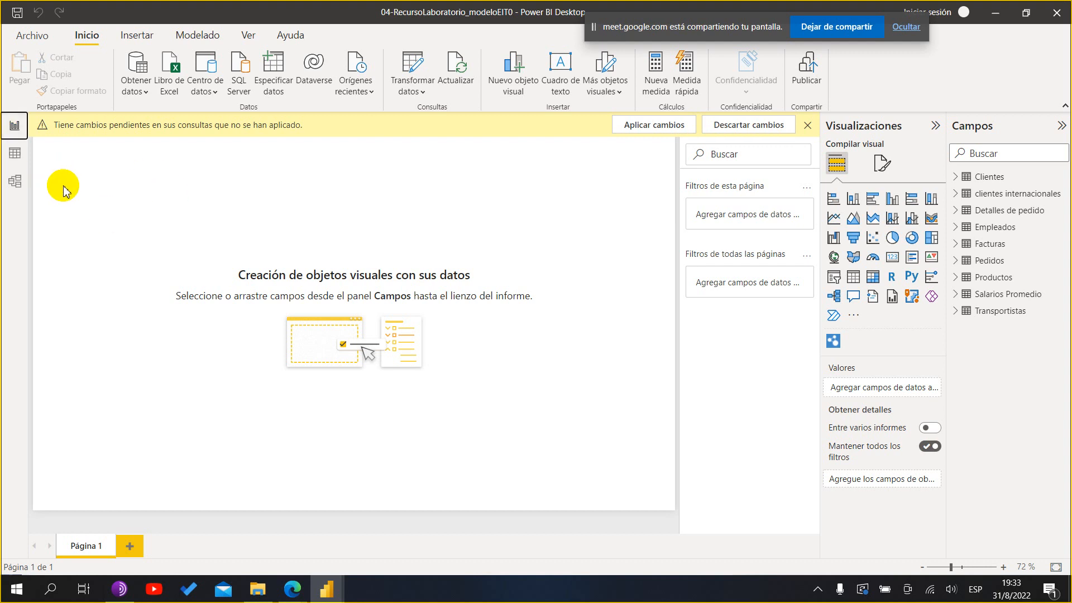
- Switch to the Power Query Editor and highlight the error text and missing folder path of the clientes internacionales query
mouse_move(327, 590)
click(407, 530)
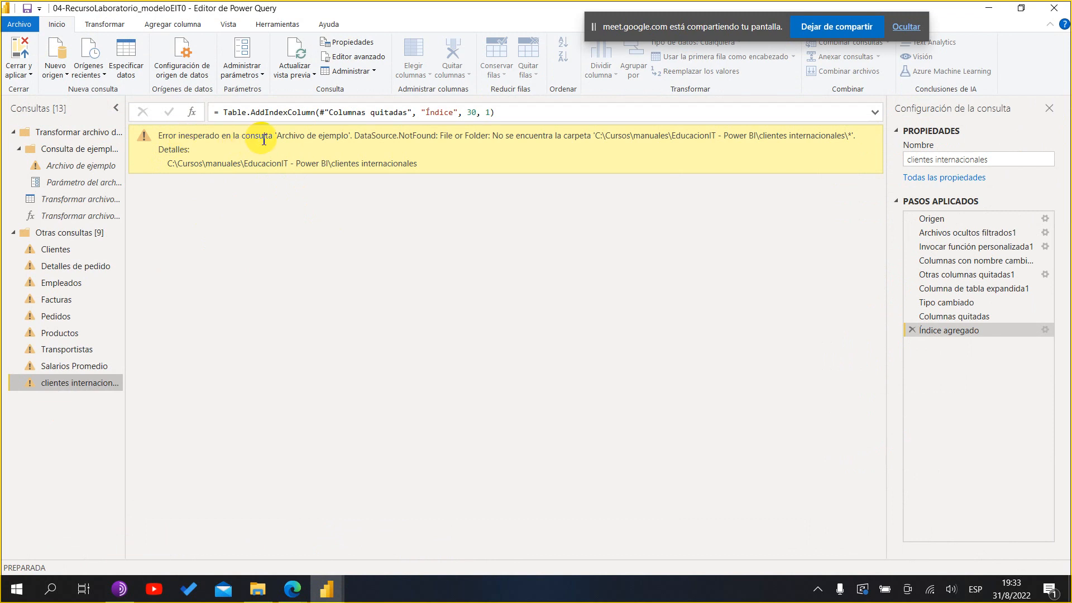
drag(353, 137, 628, 138)
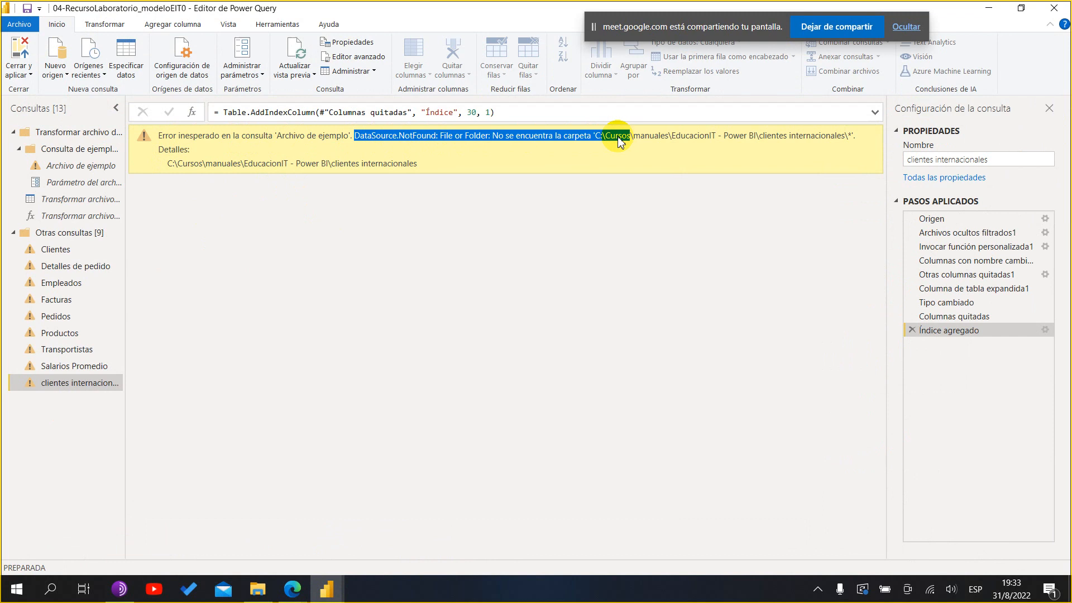
click(533, 137)
drag(491, 137, 593, 137)
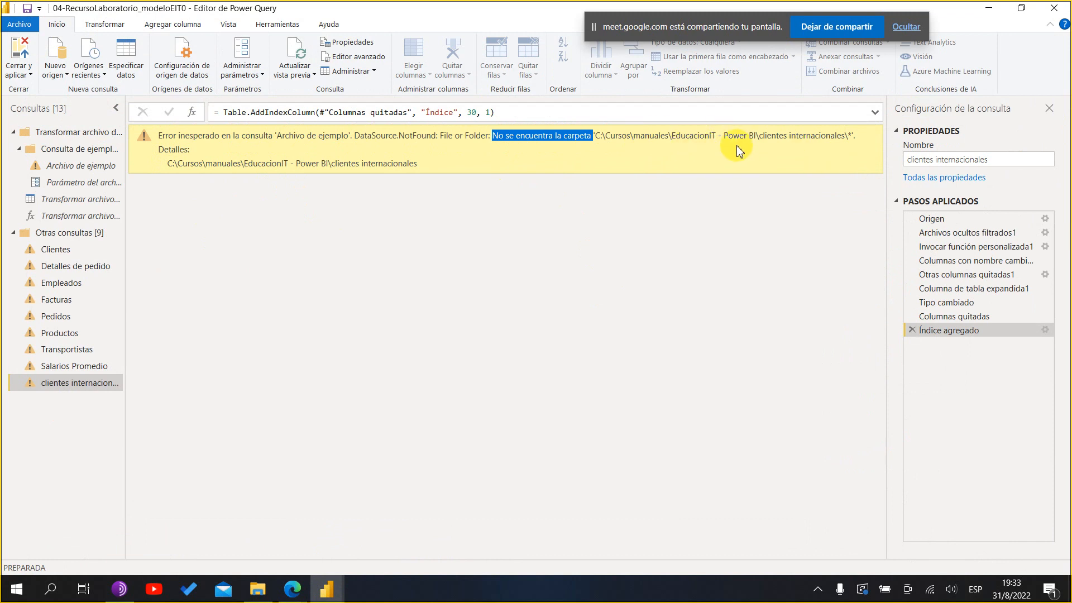
drag(850, 137, 599, 139)
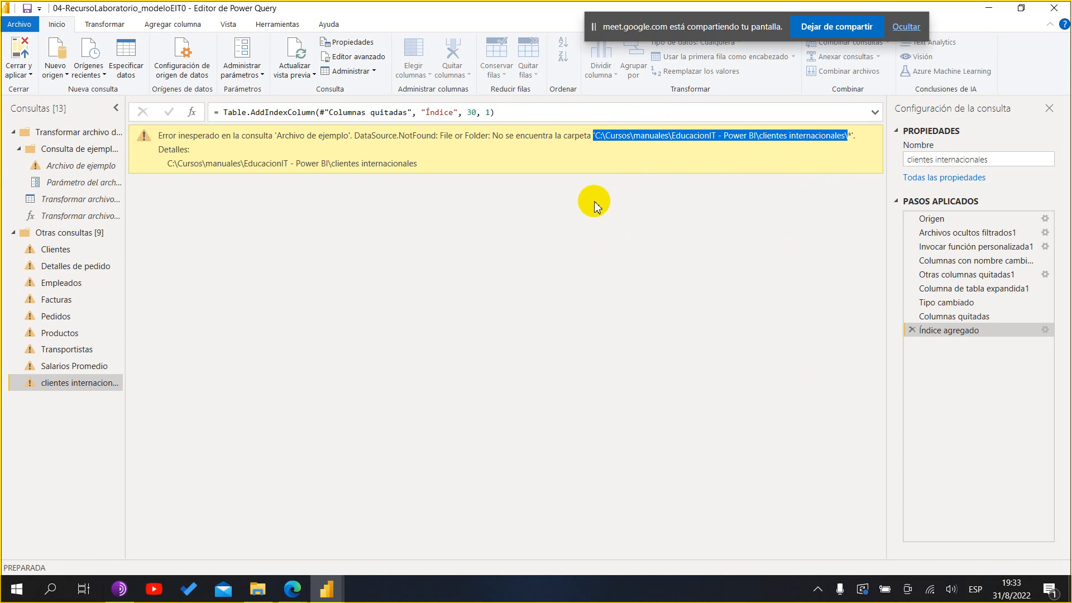
- Show the full path of the CLASE3 folder in File Explorer and return to the Power Query Editor
click(257, 593)
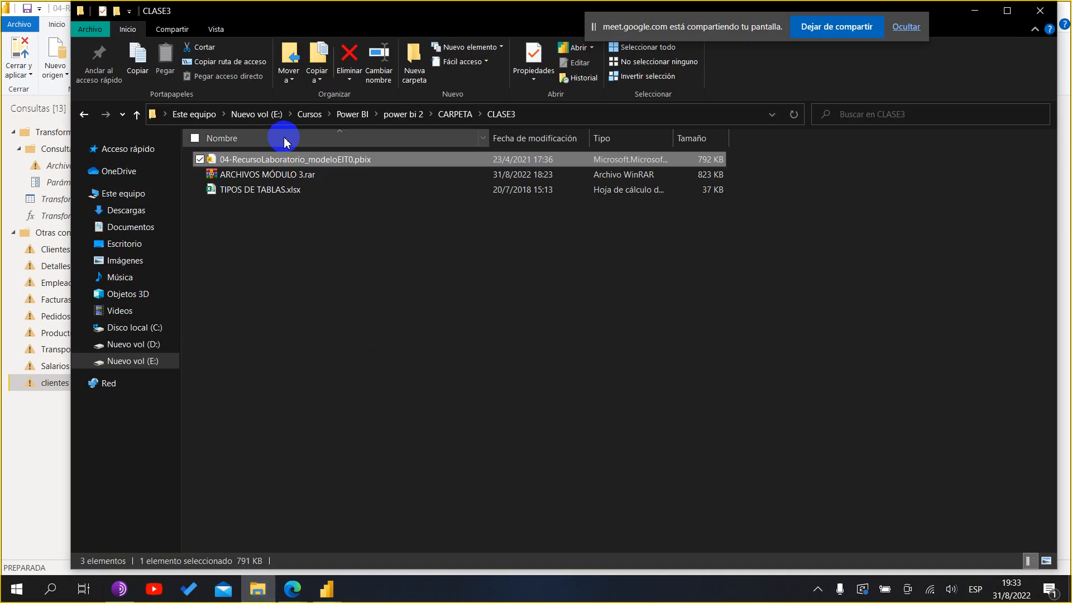
click(556, 113)
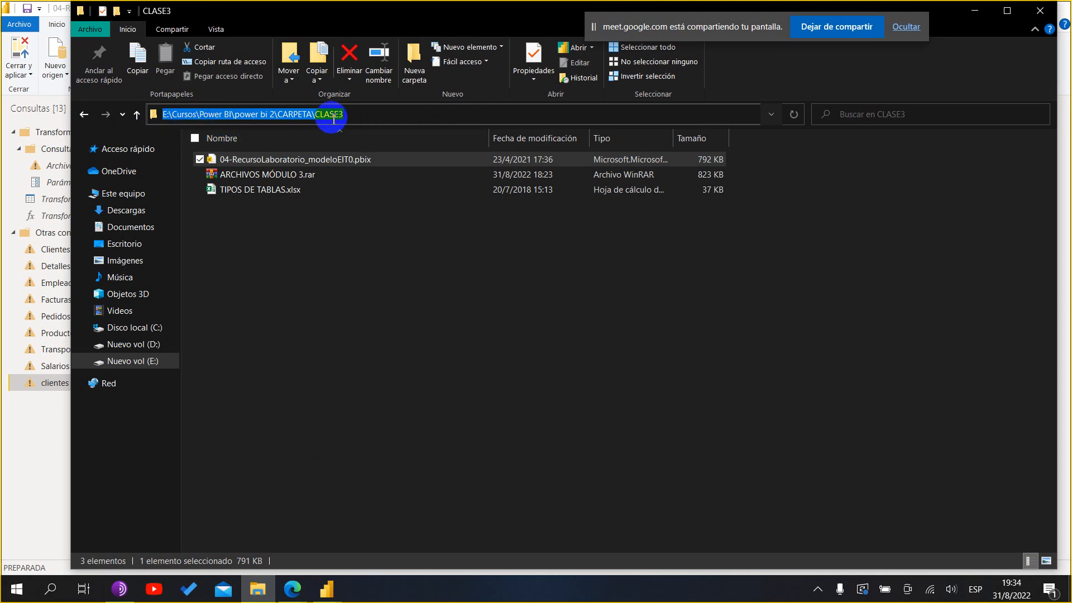
click(449, 333)
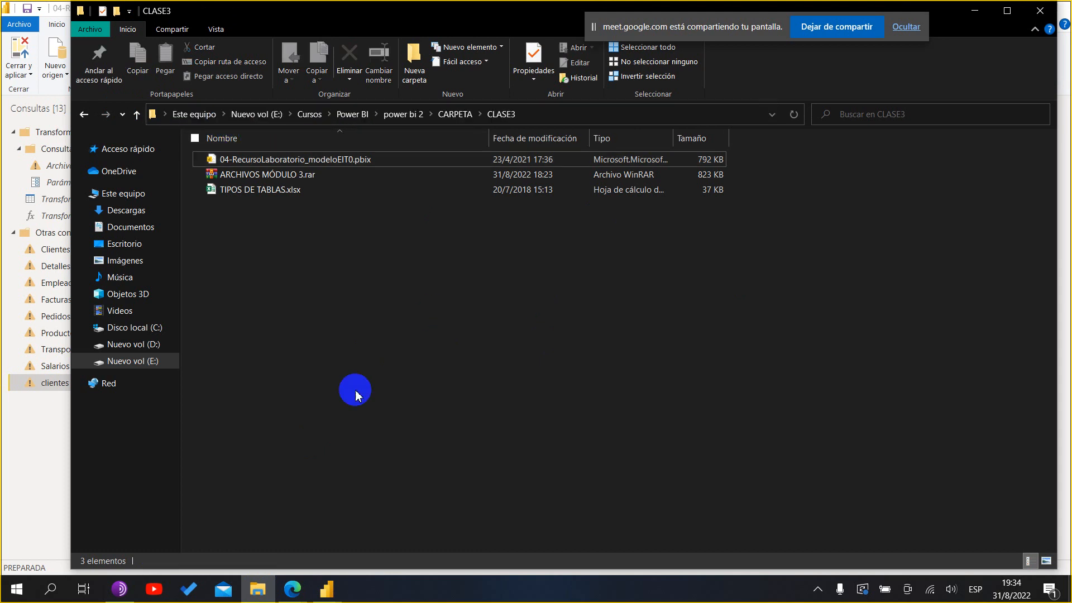
click(25, 464)
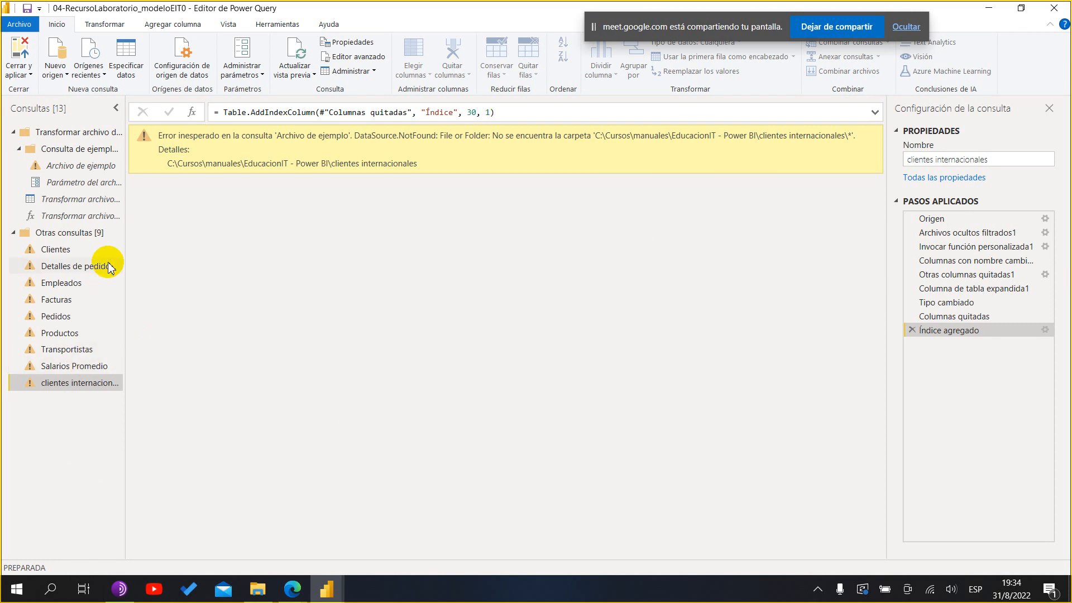
- Examine the Clientes query's source error, check the CLASE3 folder for the source file, and return to the Power Query Editor
click(81, 252)
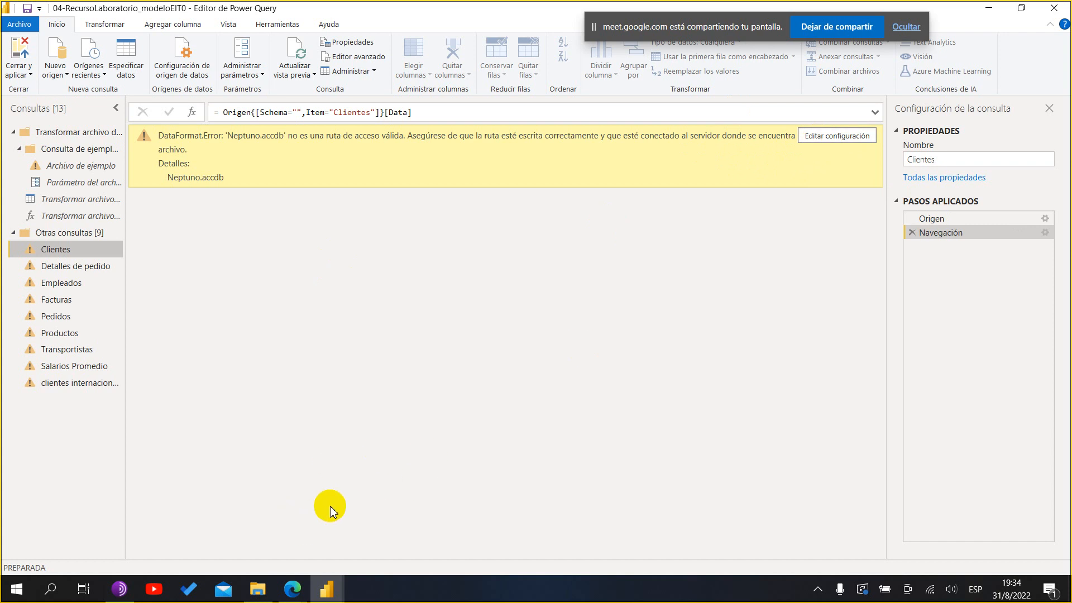
click(259, 588)
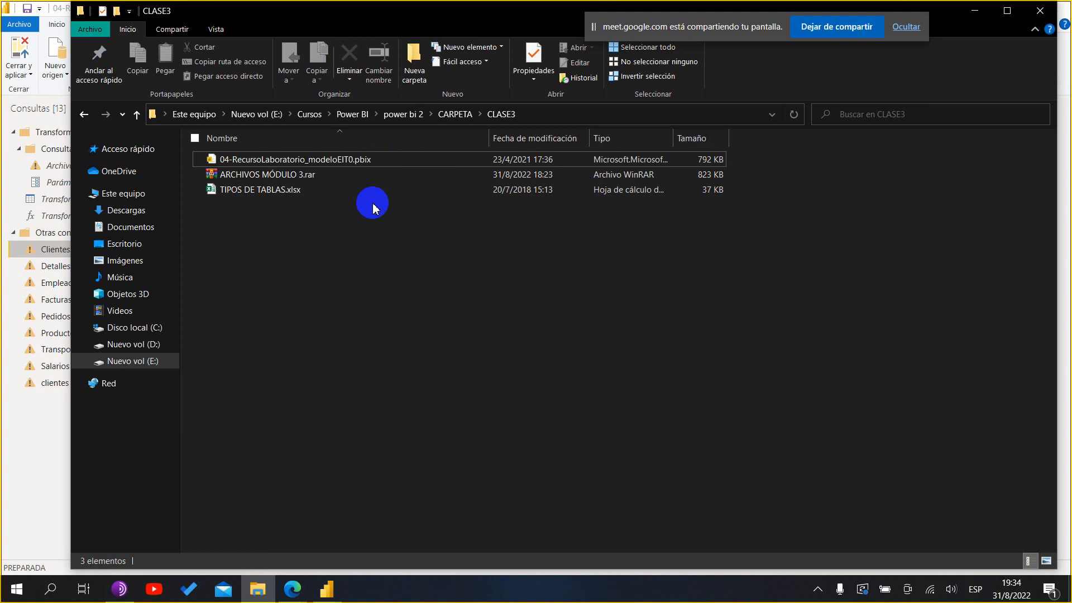
click(42, 435)
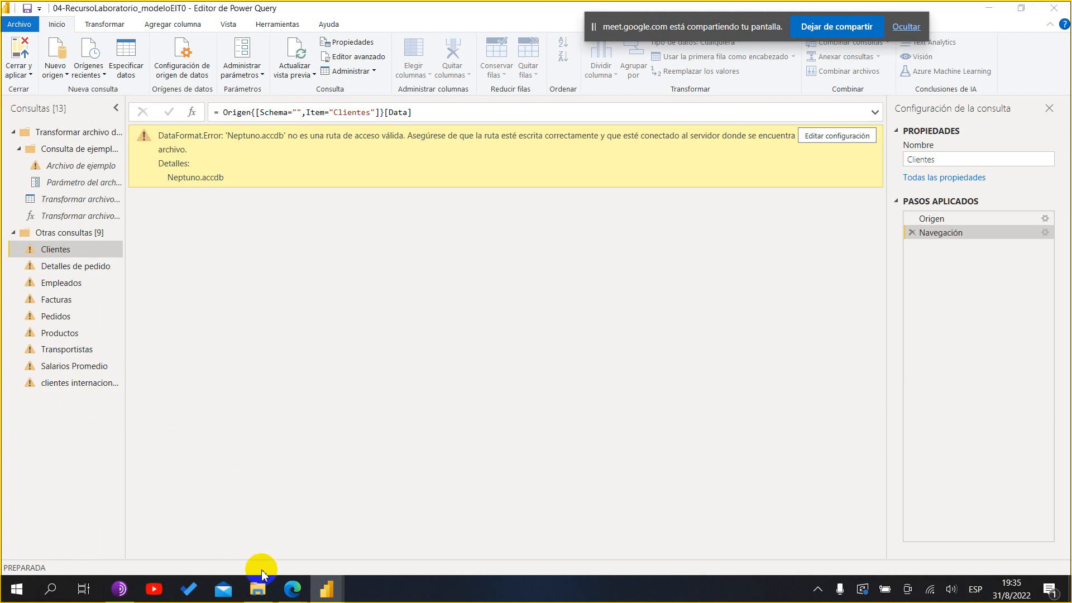
- Return to the report window and review the Clientes records loaded in Data view
mouse_move(335, 586)
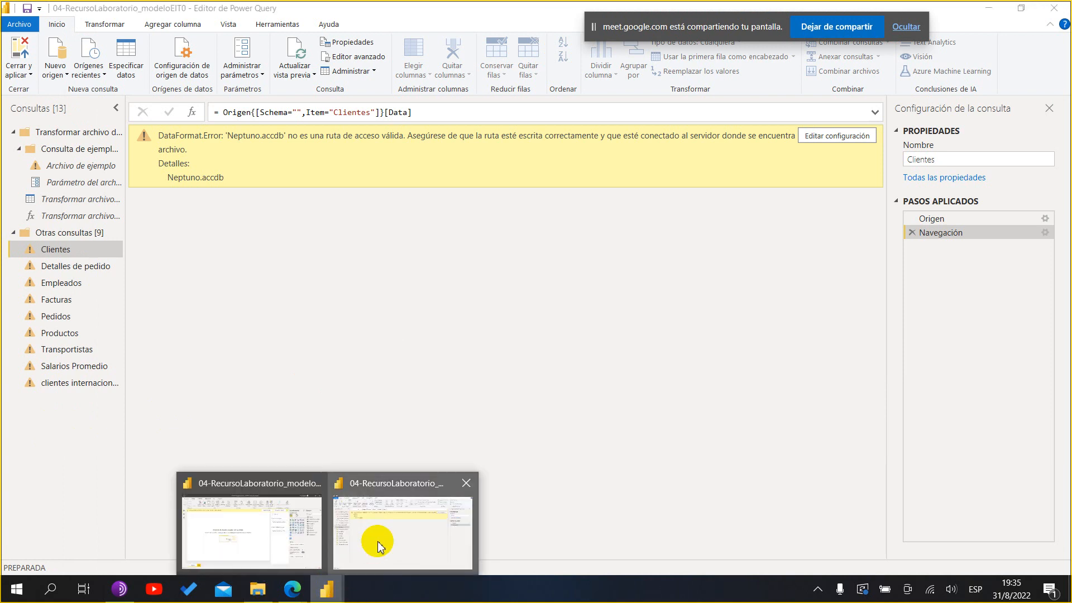
click(259, 535)
click(16, 148)
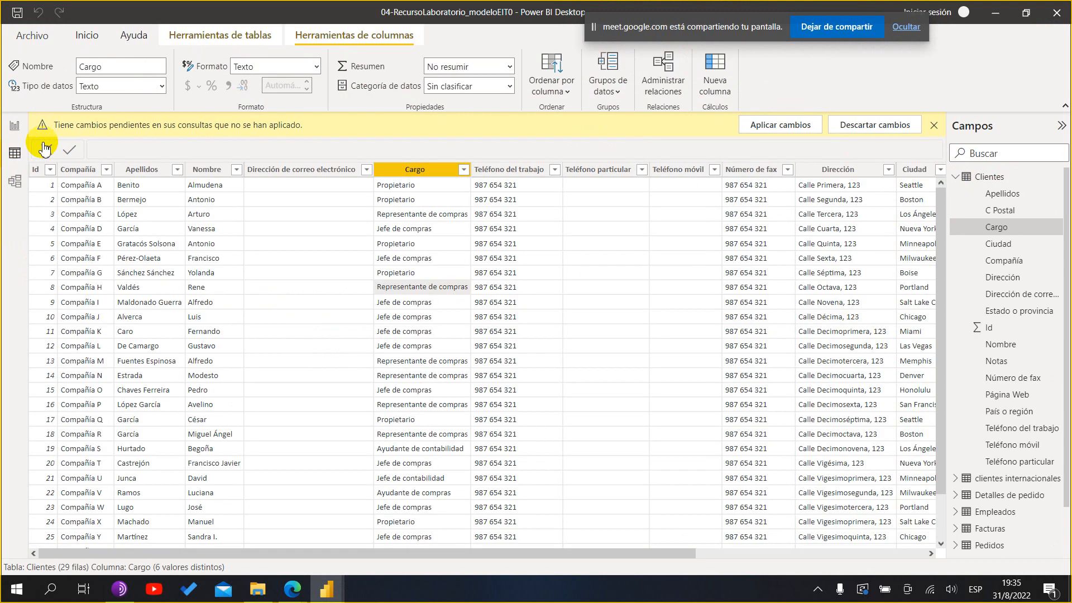
scroll(506, 284, down, 2)
scroll(507, 284, up, 2)
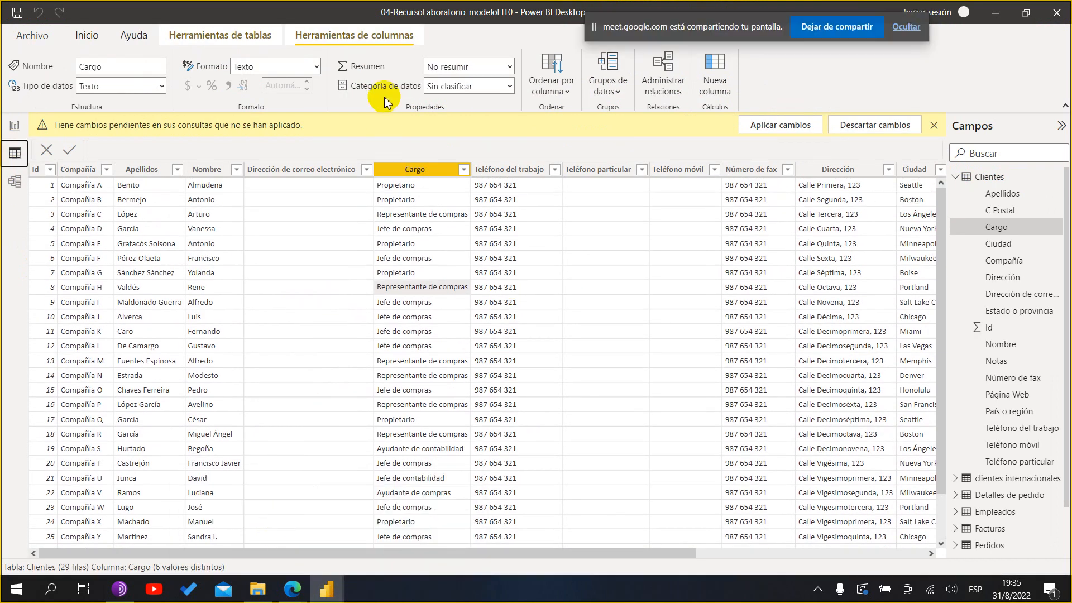
- Check the Clientes query in the Power Query Editor again and return to its loaded data in the report window
mouse_move(326, 590)
click(412, 520)
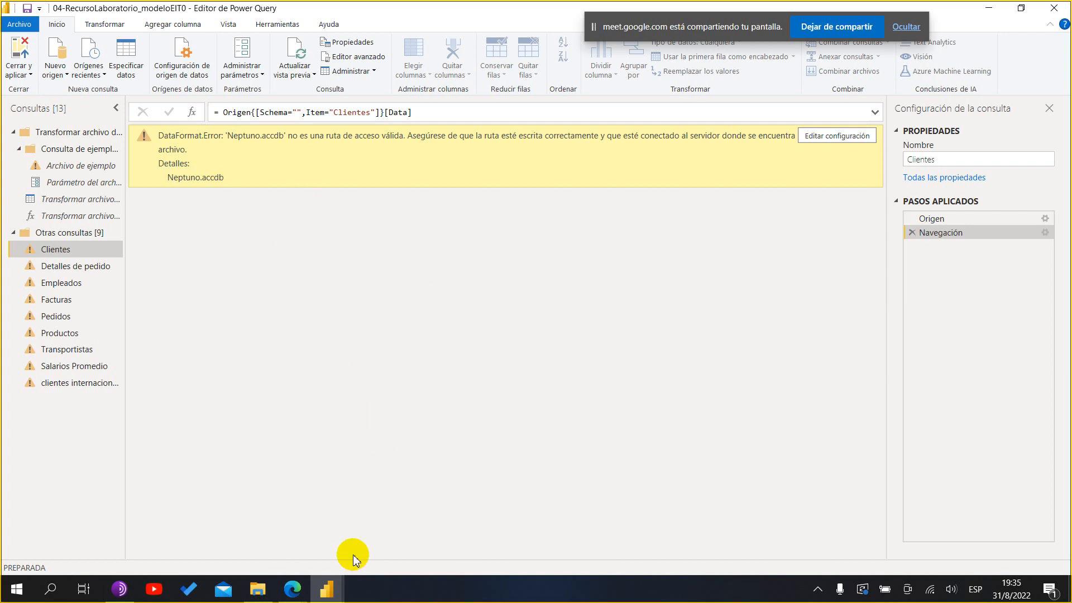
mouse_move(332, 578)
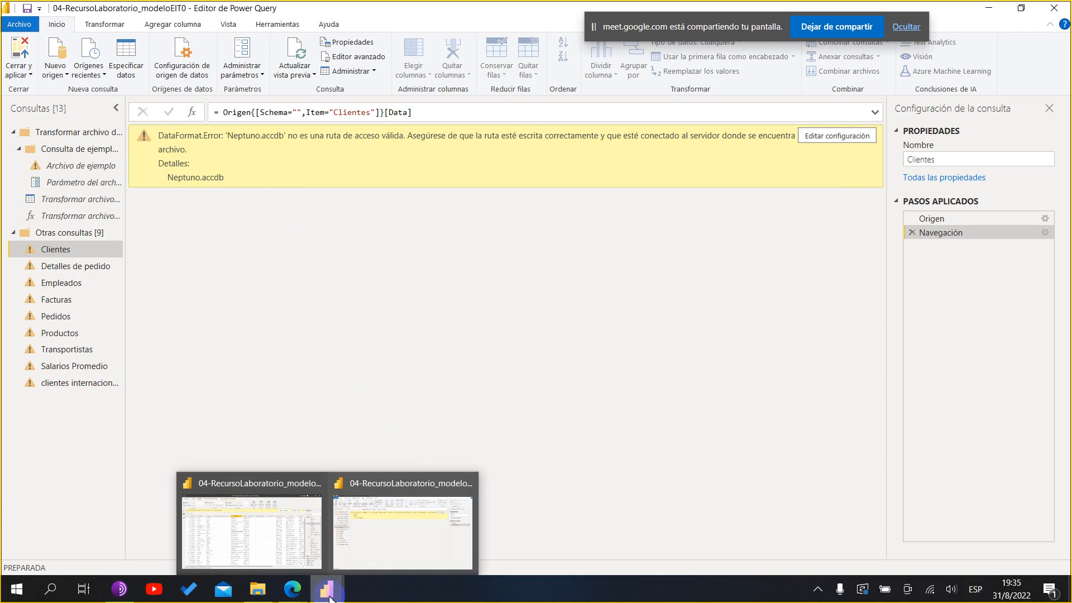
click(266, 546)
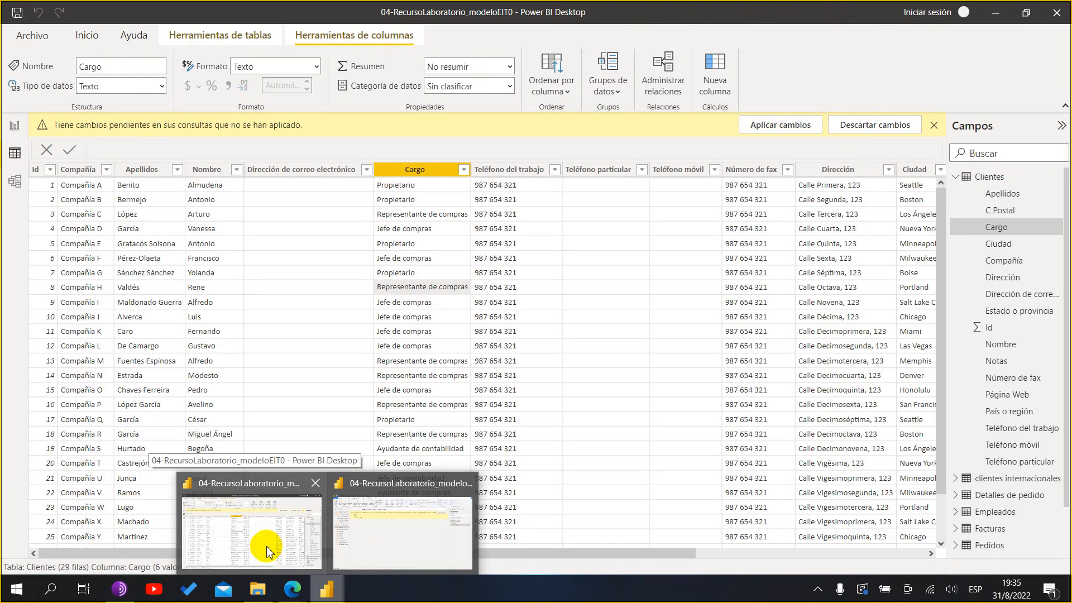
click(266, 545)
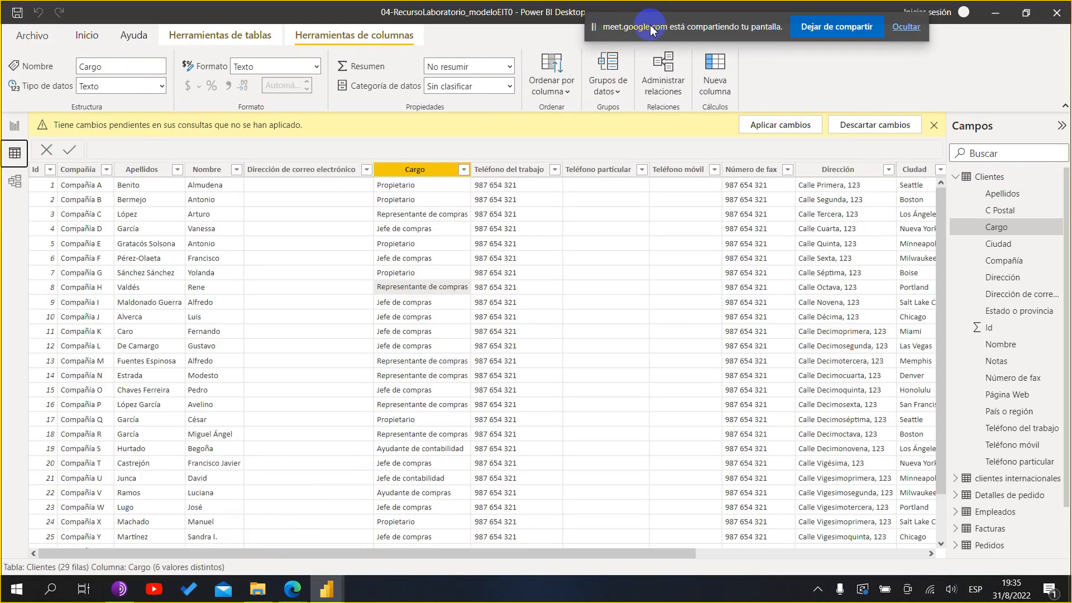
drag(650, 25, 790, 51)
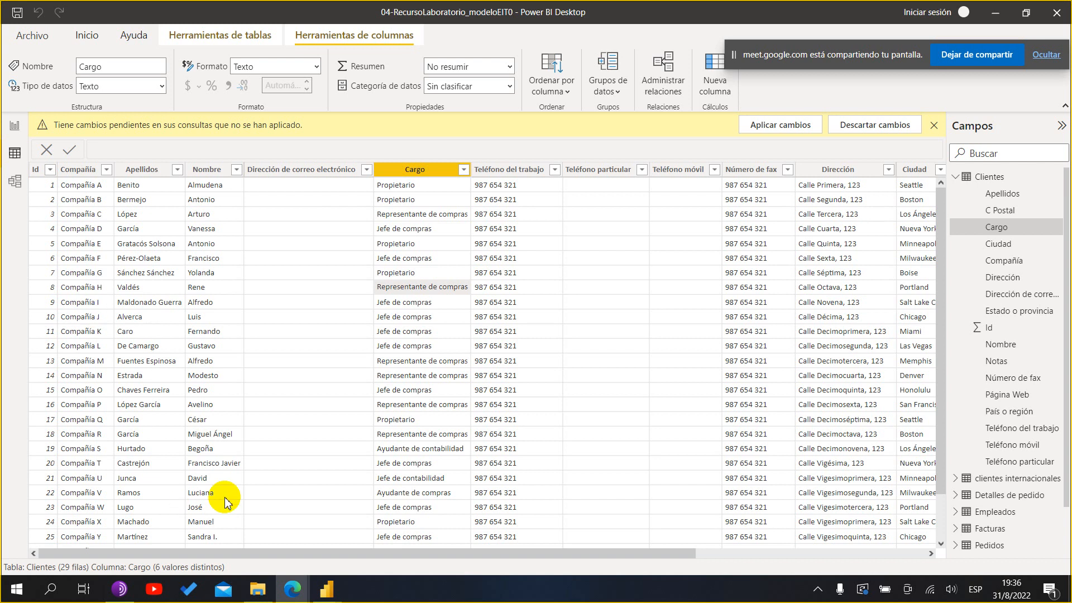
- Compare the Clientes query error with the table's loaded records, ending in the Power Query Editor
mouse_move(327, 590)
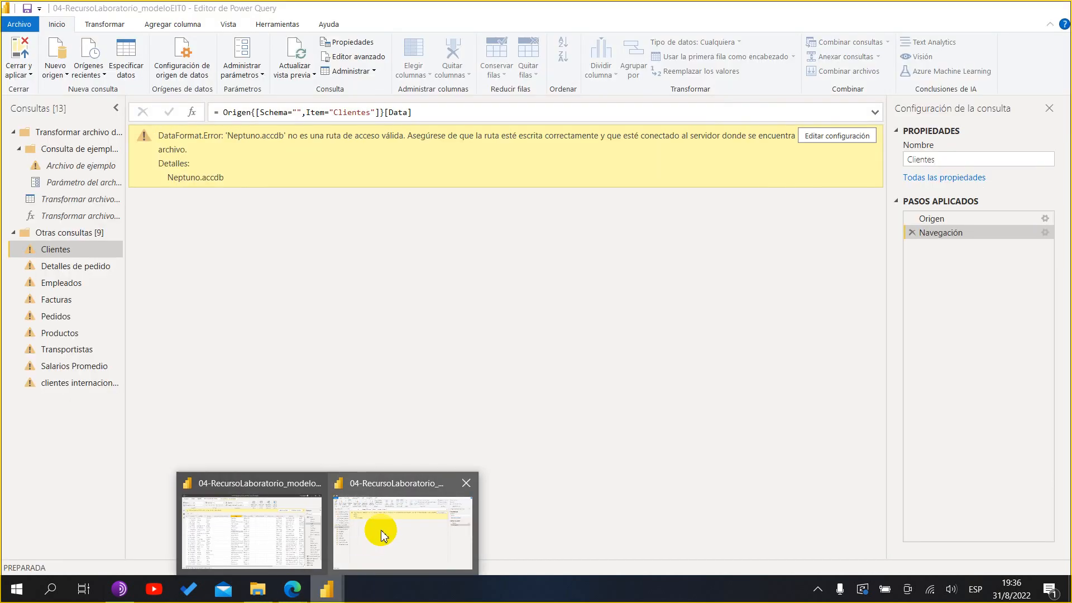
click(382, 535)
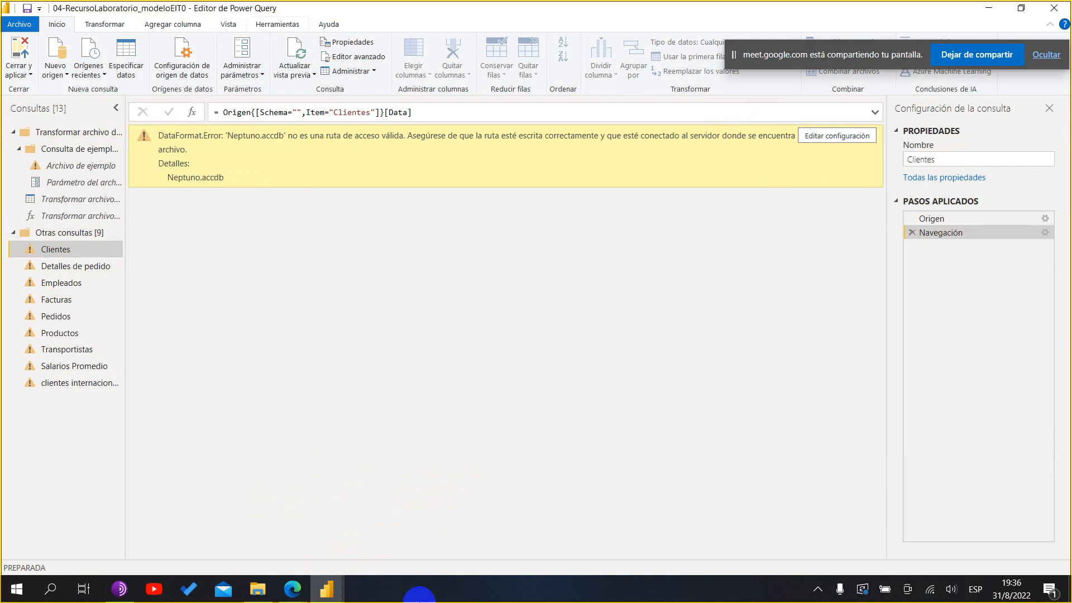
click(332, 585)
click(287, 514)
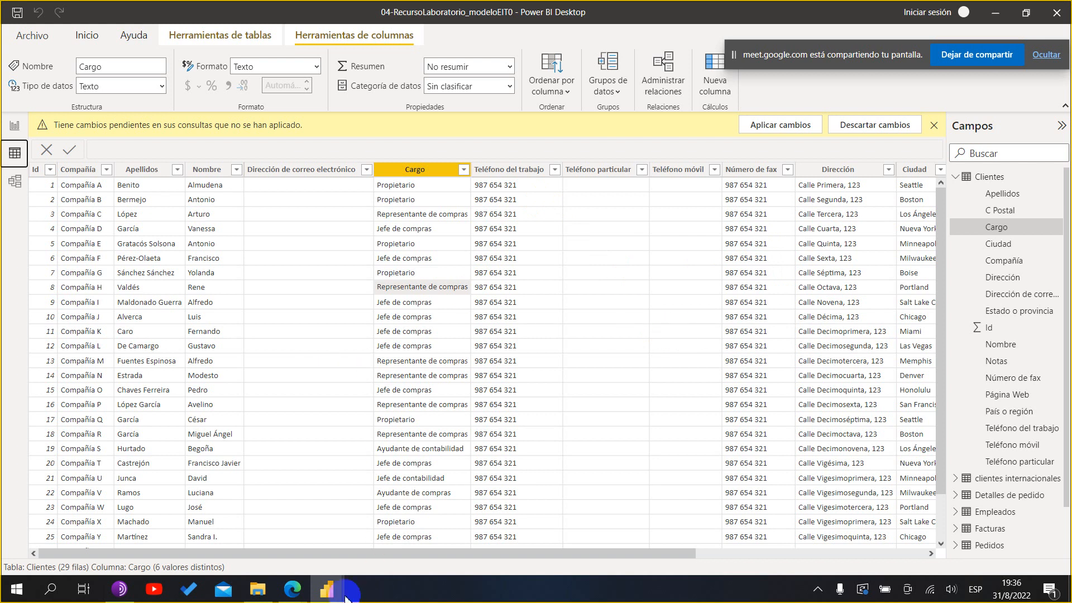
mouse_move(330, 589)
click(359, 570)
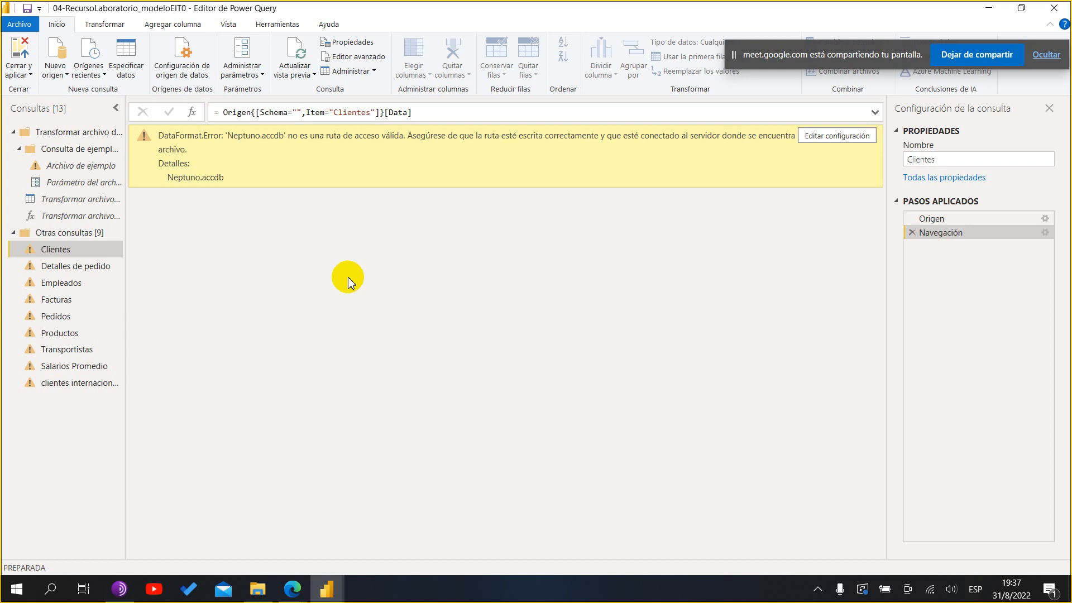
- Point out 04-RecursoLaboratorio_modeloEIT0.pbix in the CLASE3 folder in File Explorer and return to the Power Query Editor
click(258, 589)
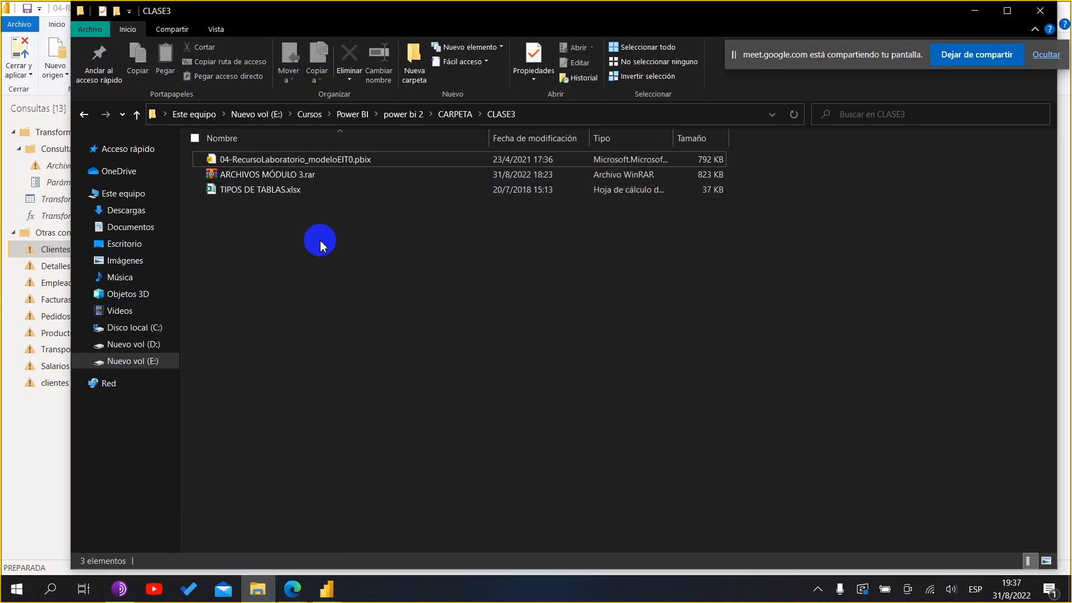
click(317, 162)
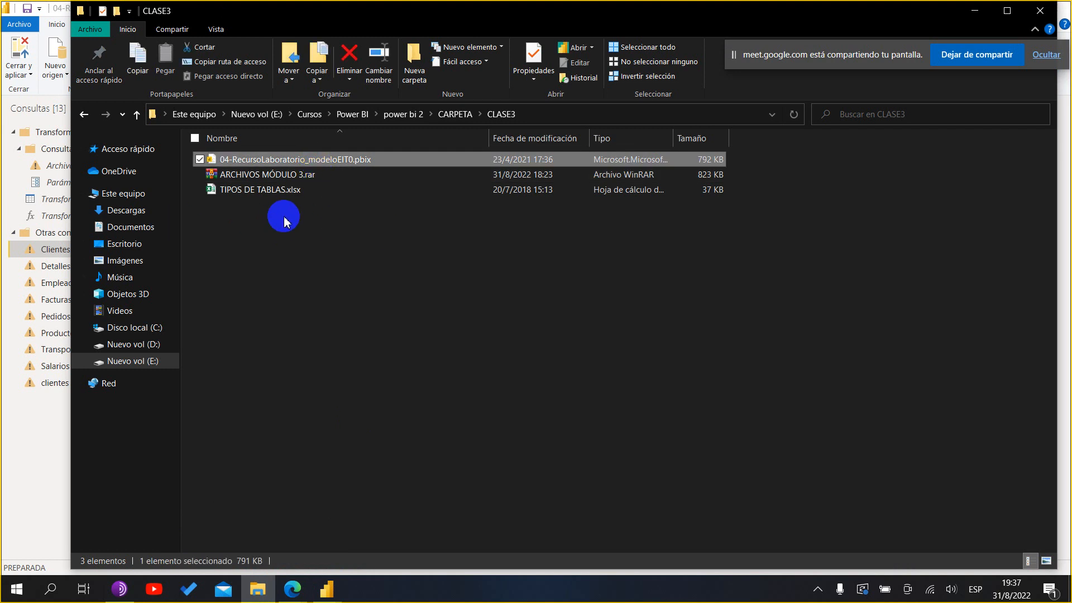
click(47, 438)
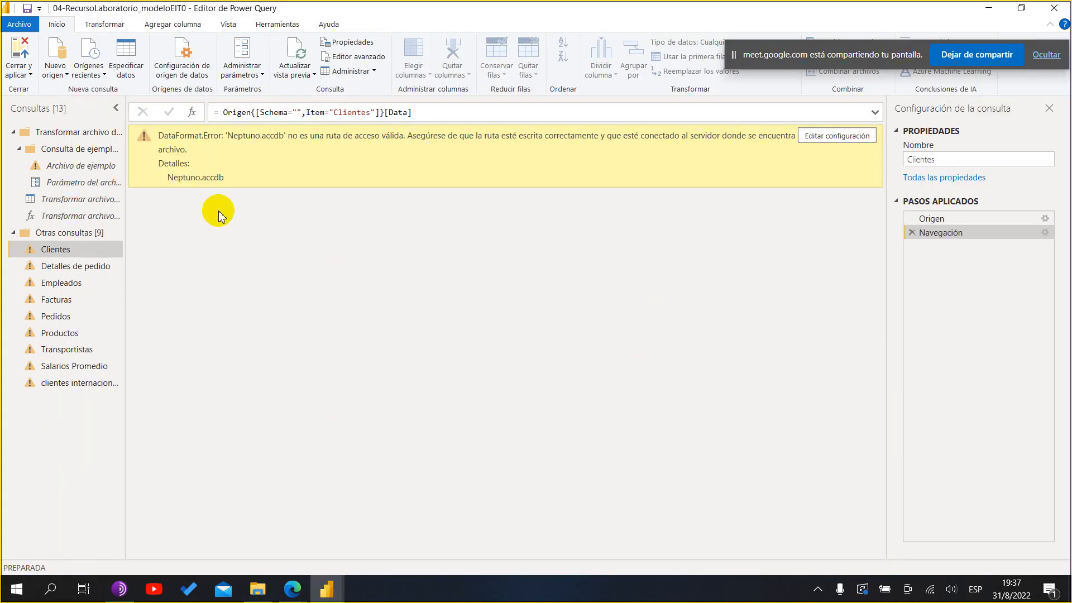
- Dismiss the Power Query Editor window and select the Id column of the Clientes table in the report window
drag(274, 11, 297, 38)
click(920, 30)
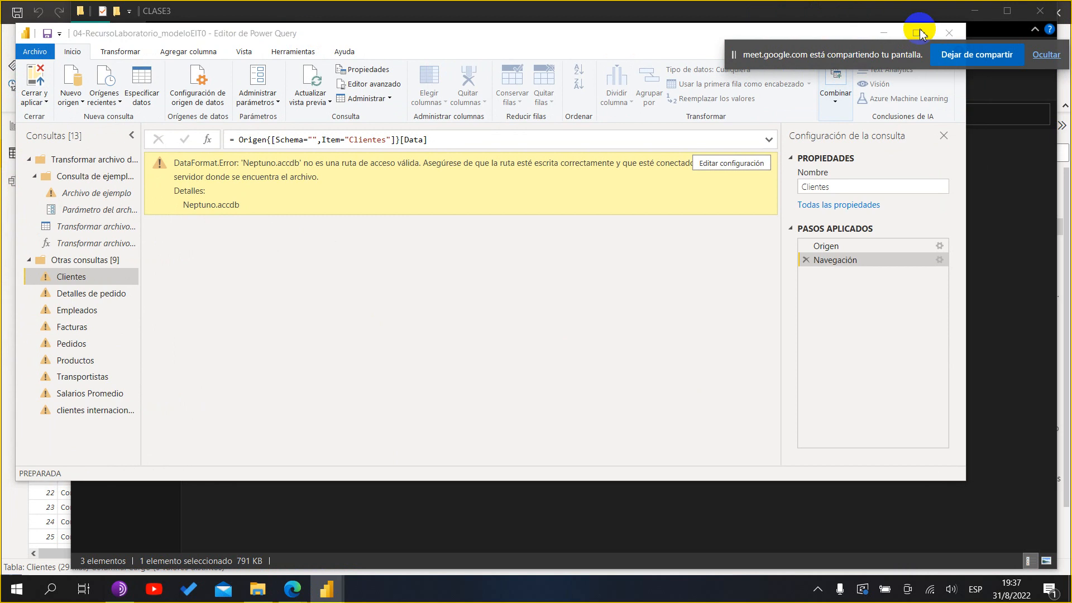
drag(817, 54, 873, 79)
click(921, 32)
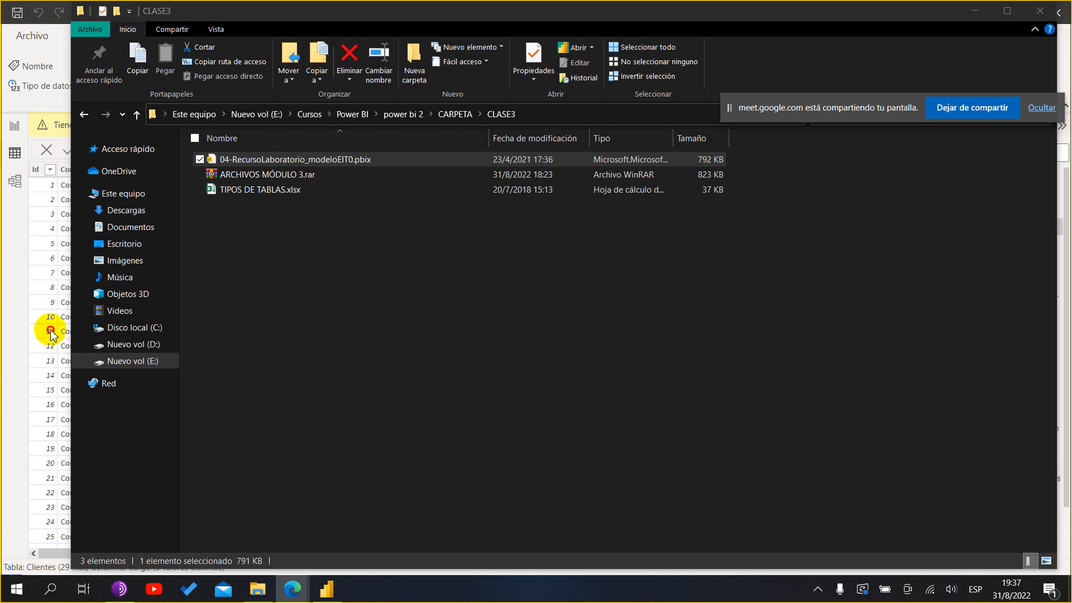
click(52, 335)
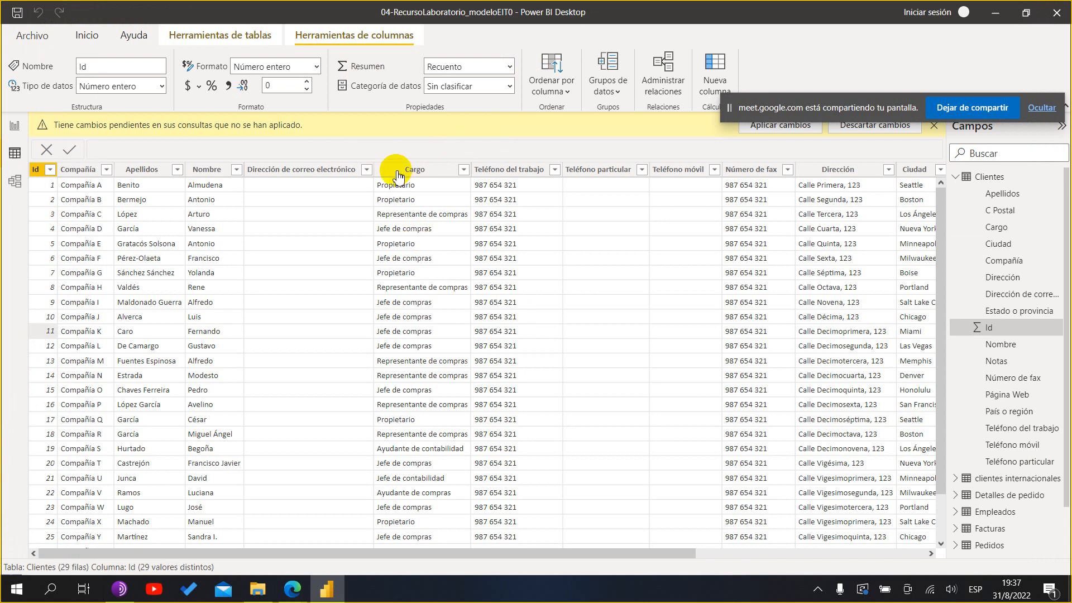
drag(820, 108, 820, 43)
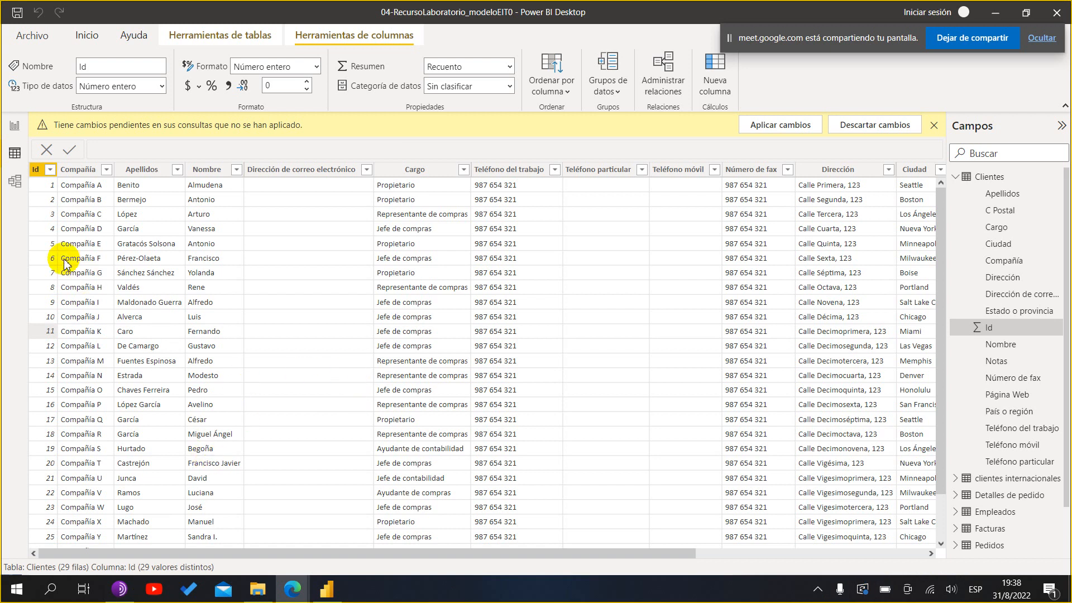
- Switch to the CEGOS Virtual course page in Edge and review the slide listing the available data types
mouse_move(301, 594)
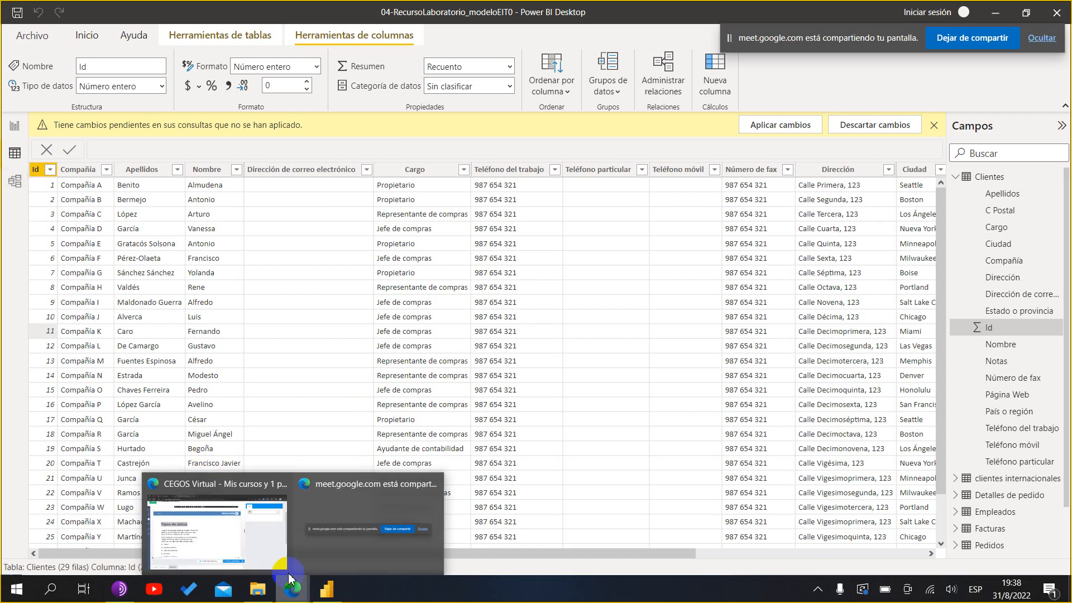
click(233, 542)
scroll(356, 349, down, 3)
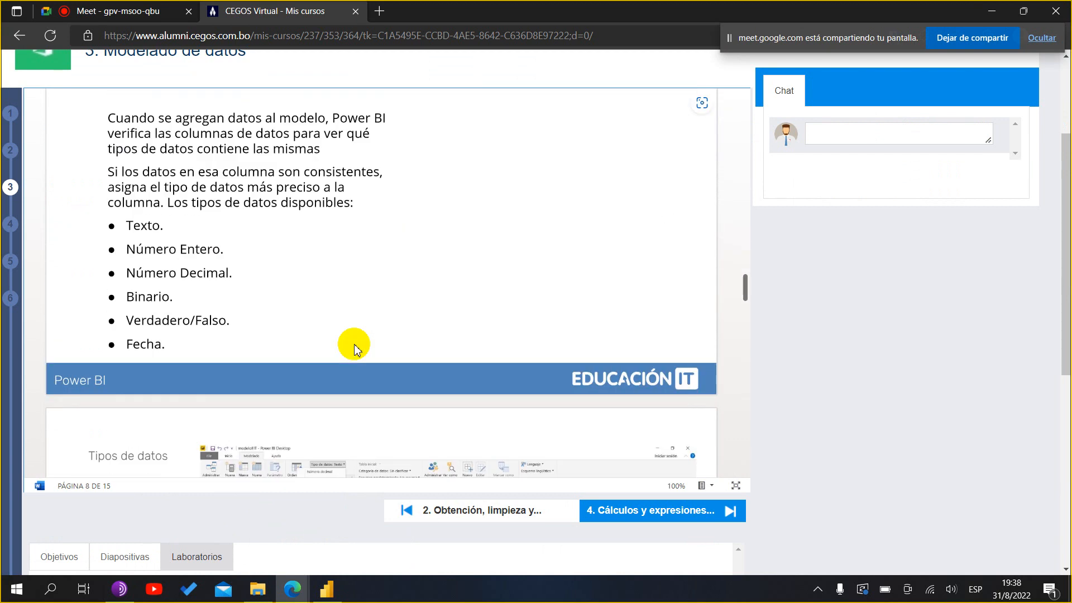
- Switch to Power BI Desktop, collapse the Clientes table's fields and select the table
scroll(246, 364, up, 6)
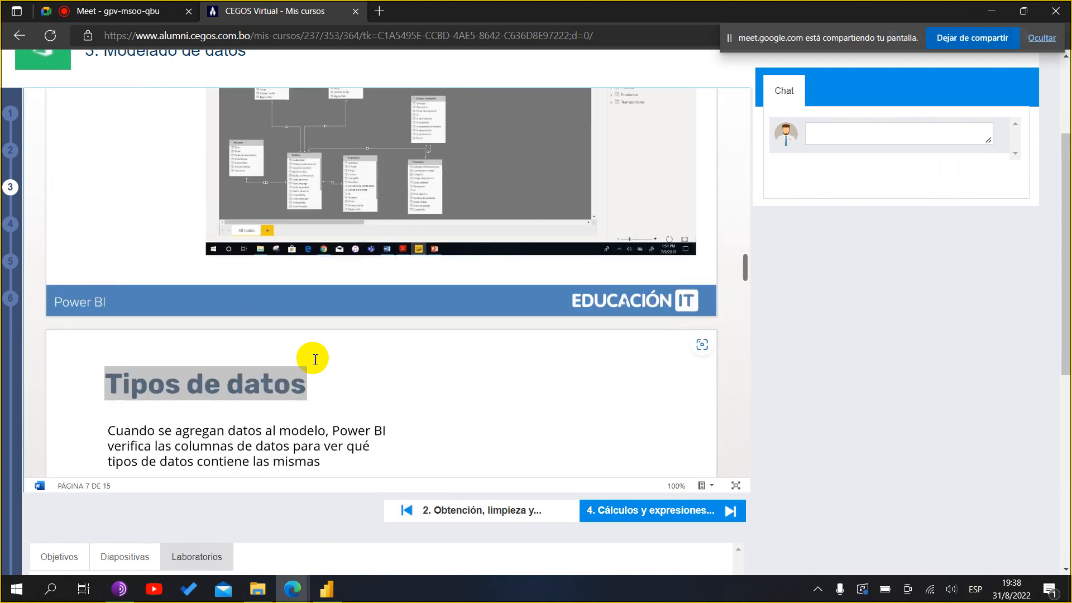
click(328, 595)
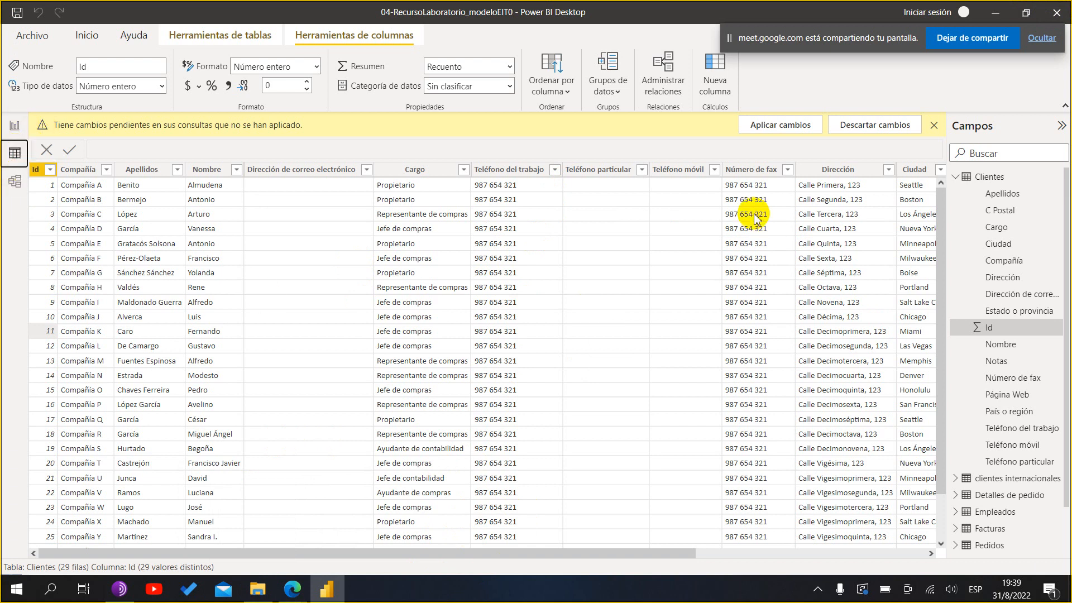
click(957, 179)
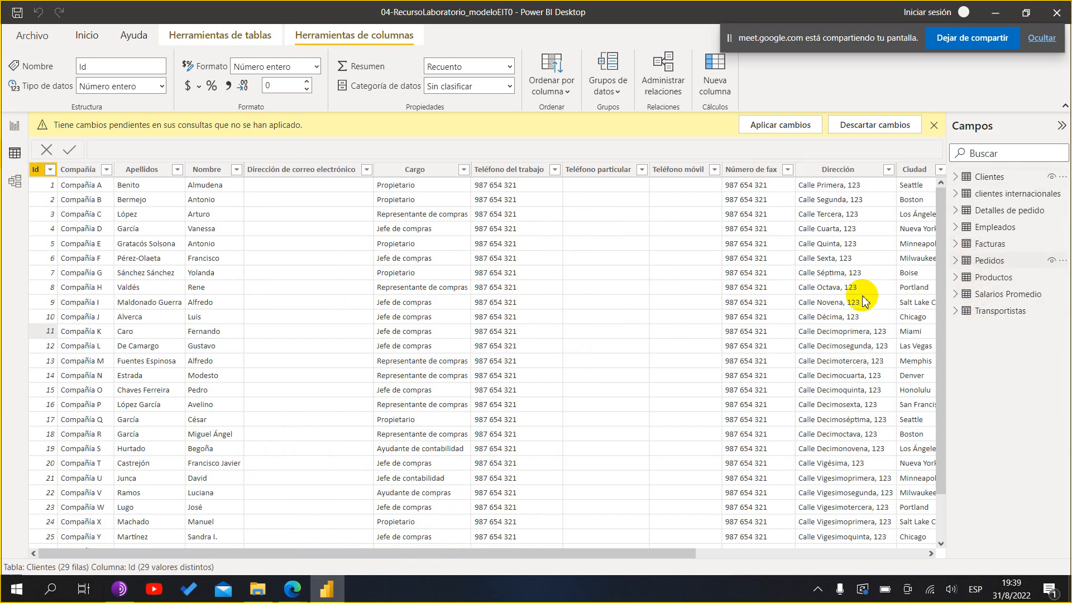
click(1001, 173)
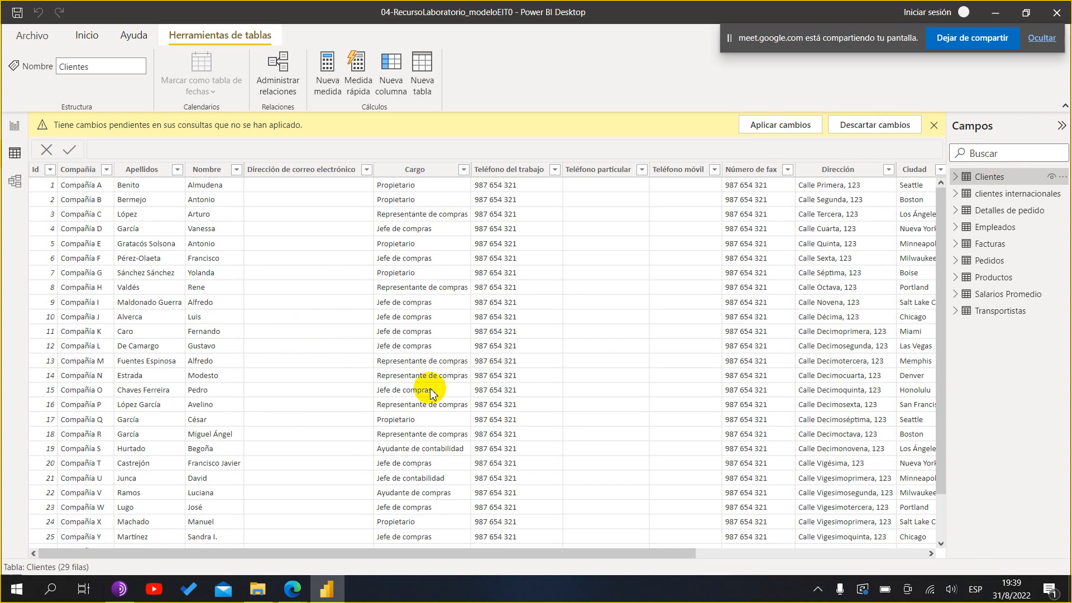
drag(462, 554, 330, 536)
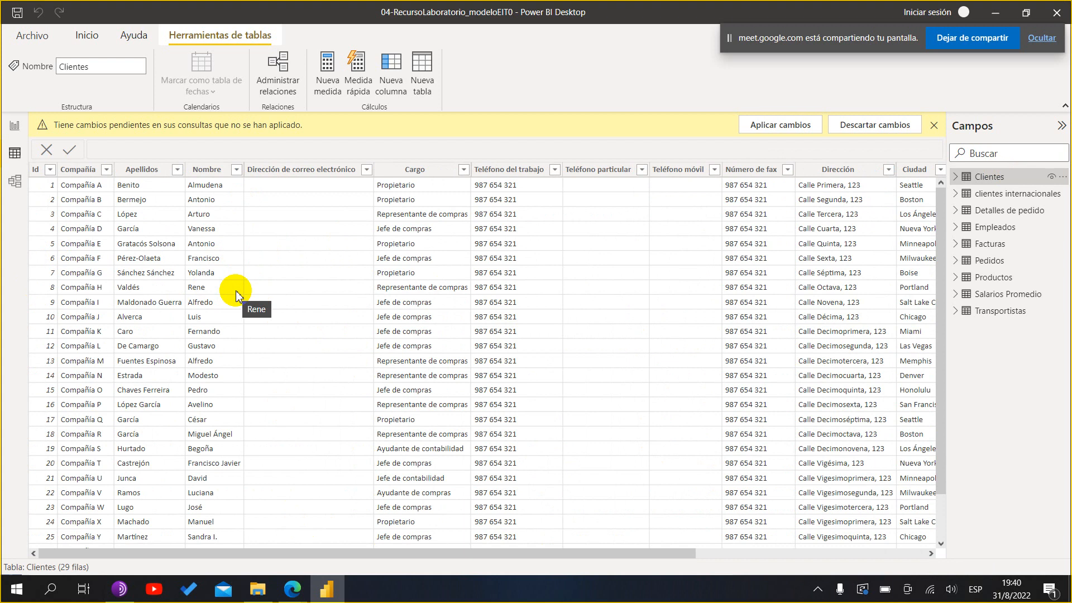
- Review the Dirección de correo electrónico, Compañía, Teléfono del trabajo and Teléfono móvil columns of the Clientes table
right_click(322, 175)
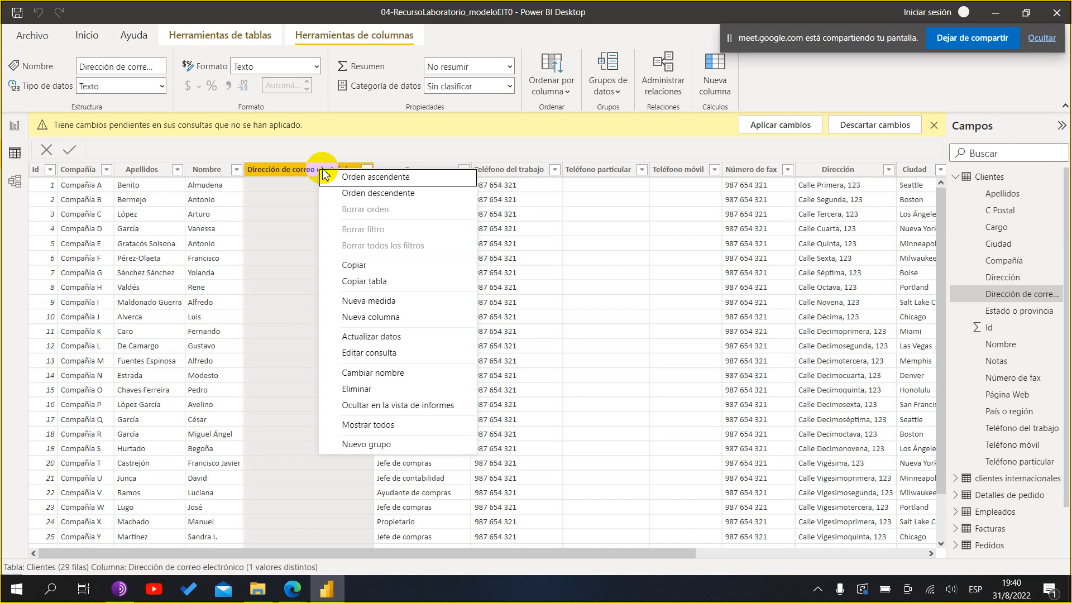
click(39, 173)
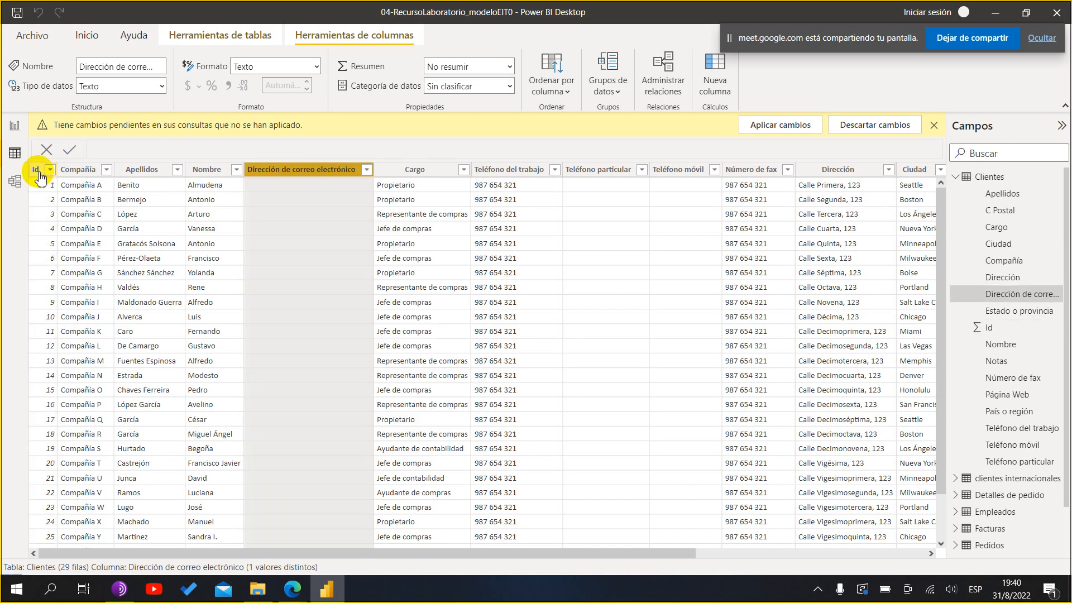
click(82, 174)
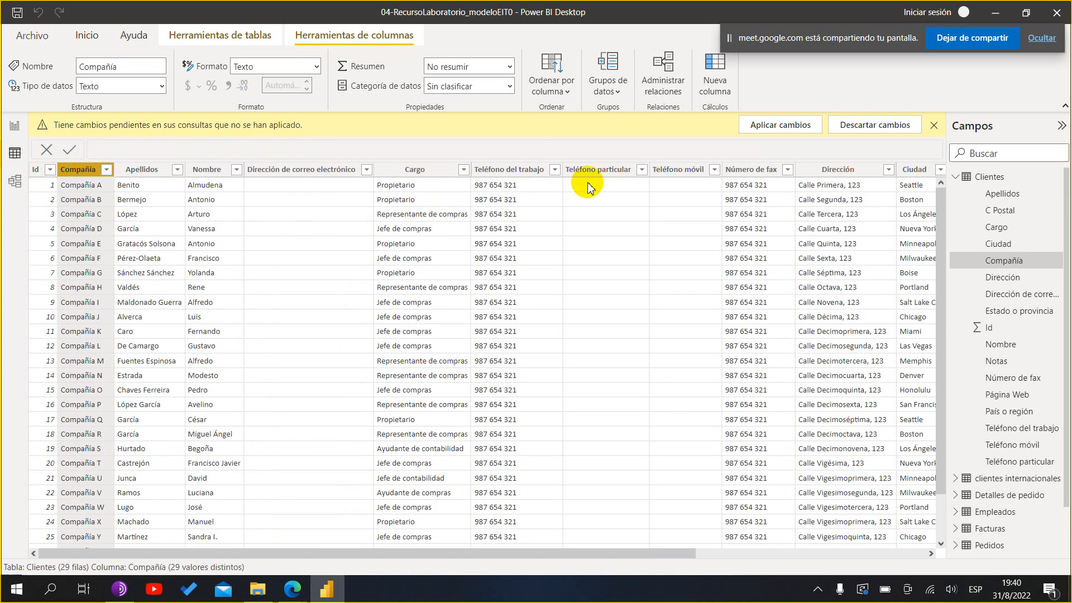
click(531, 178)
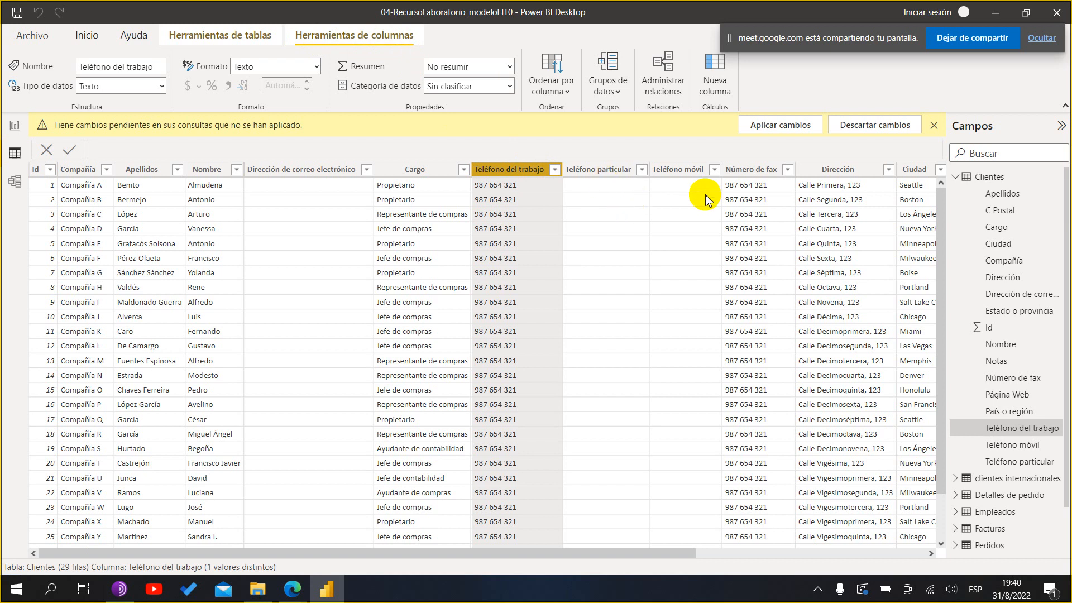
click(671, 229)
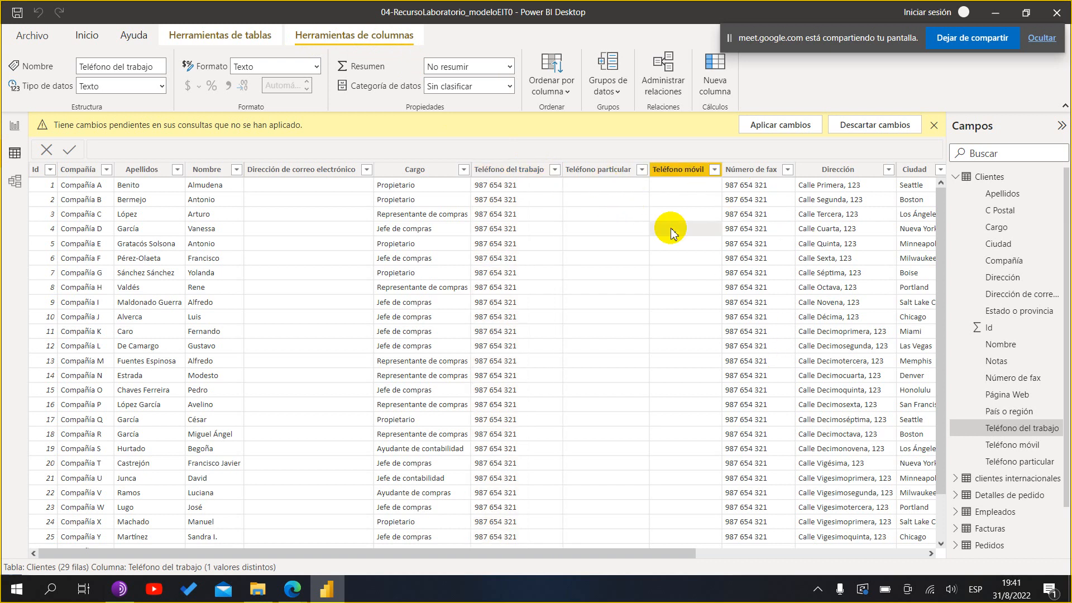
- Try to rename the Teléfono del trabajo column of the Clientes table as Teléfono, then dismiss the resulting message
click(518, 171)
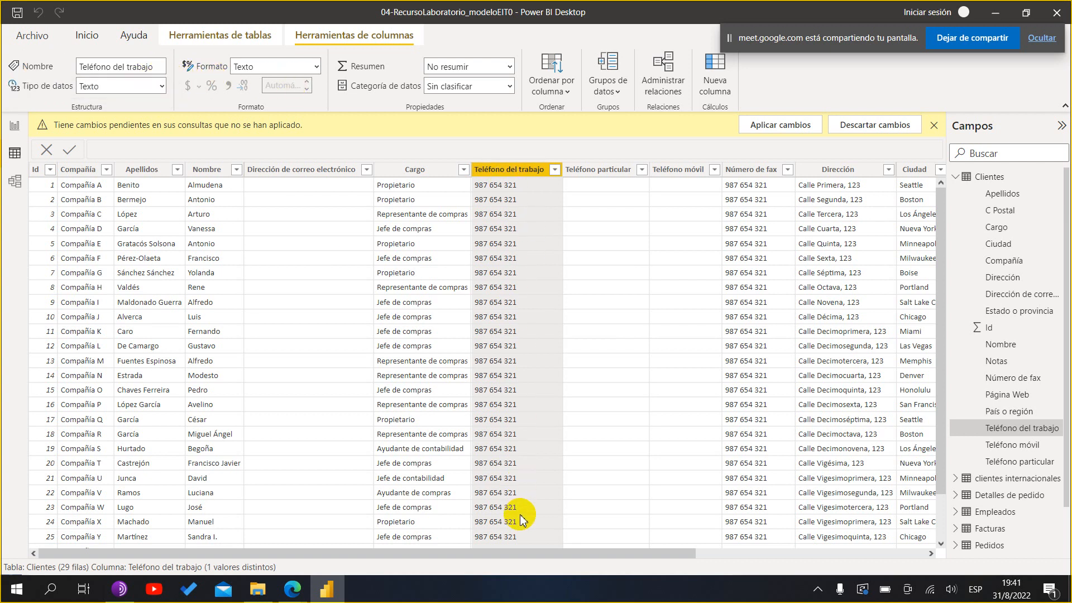
click(159, 67)
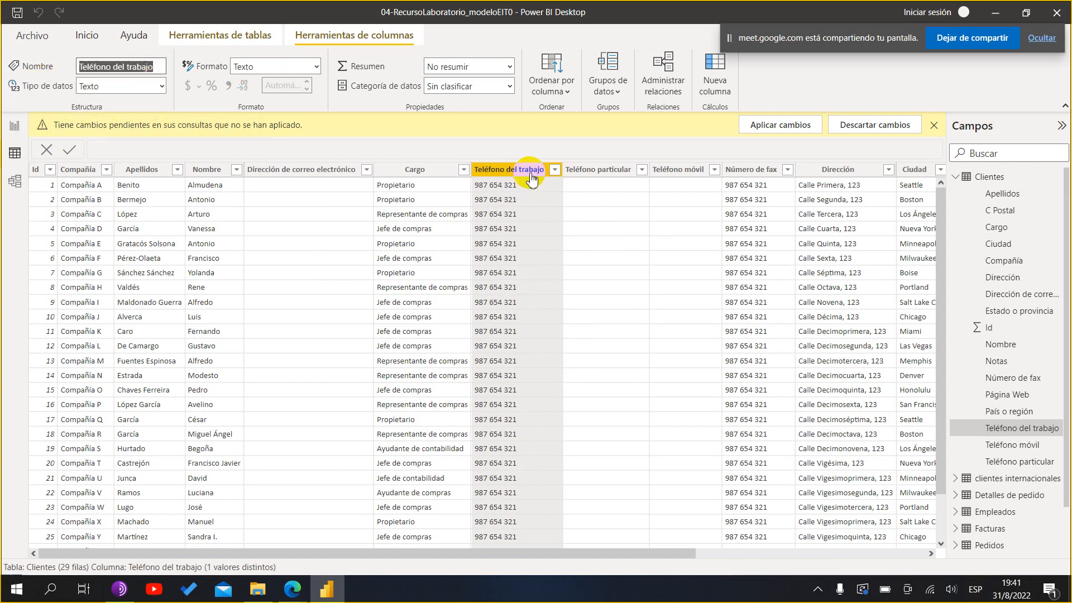
click(162, 68)
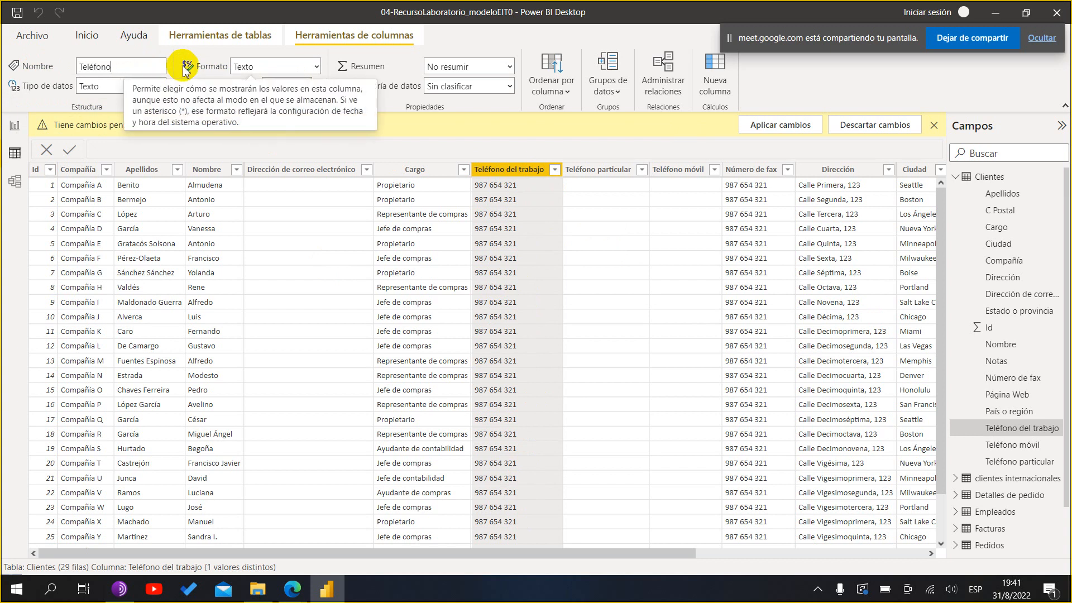
key(ctrl+a)
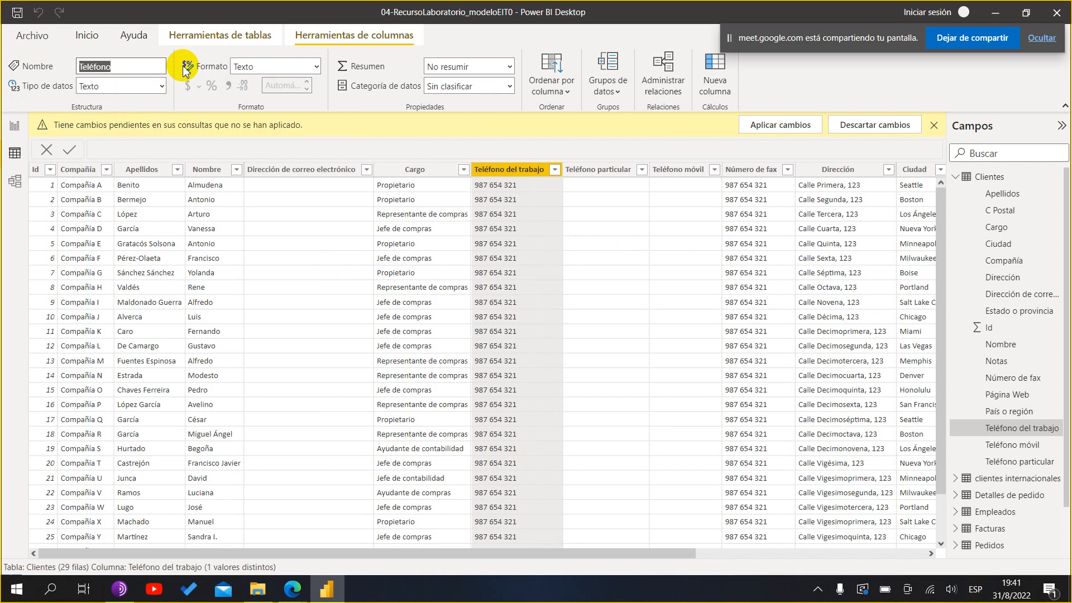
key(Return)
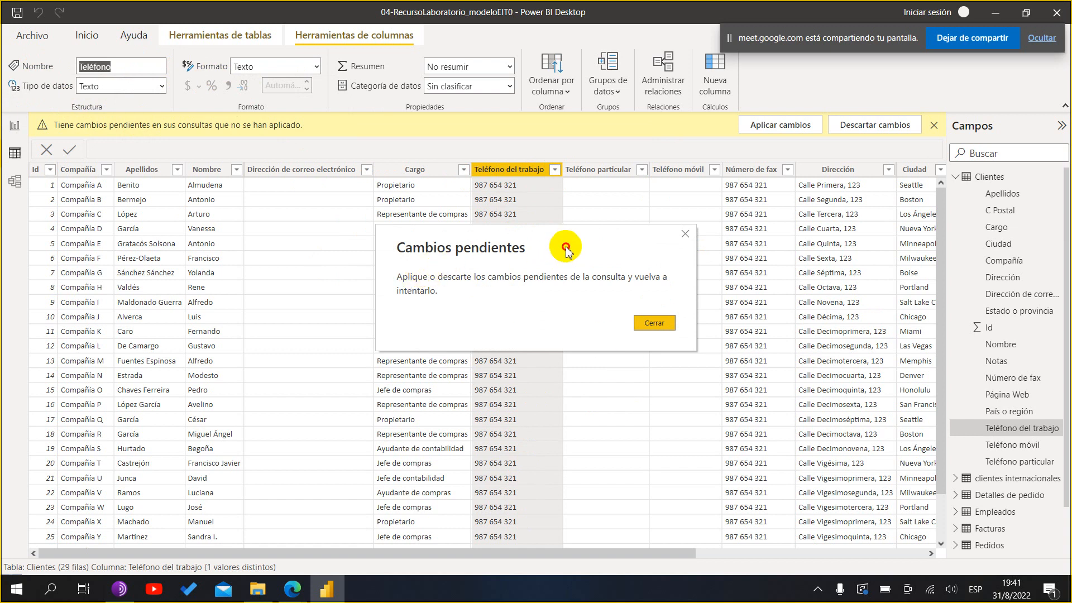
drag(566, 248, 564, 242)
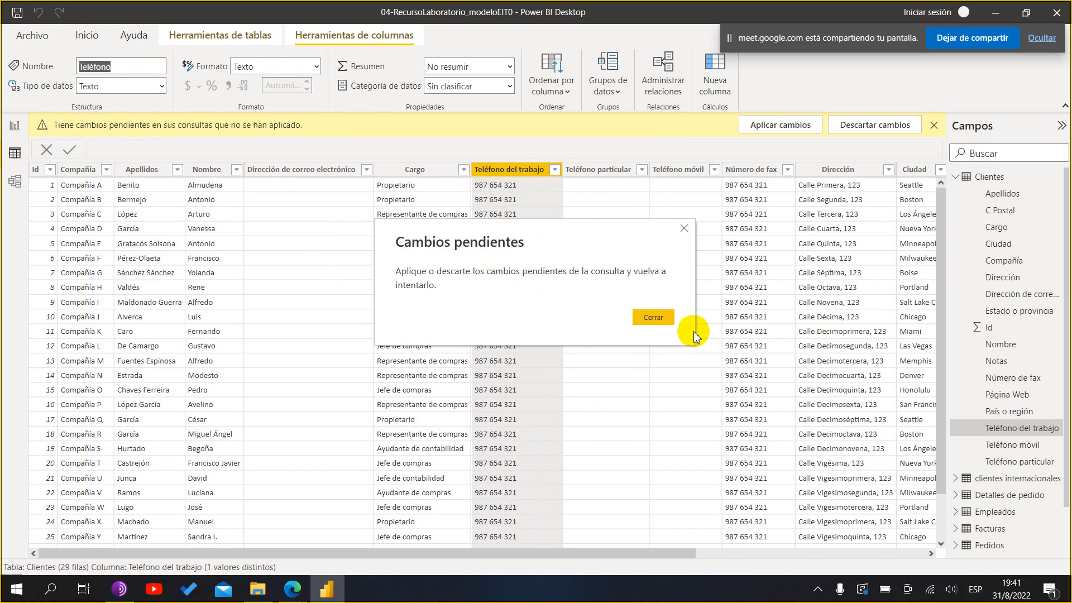
click(669, 320)
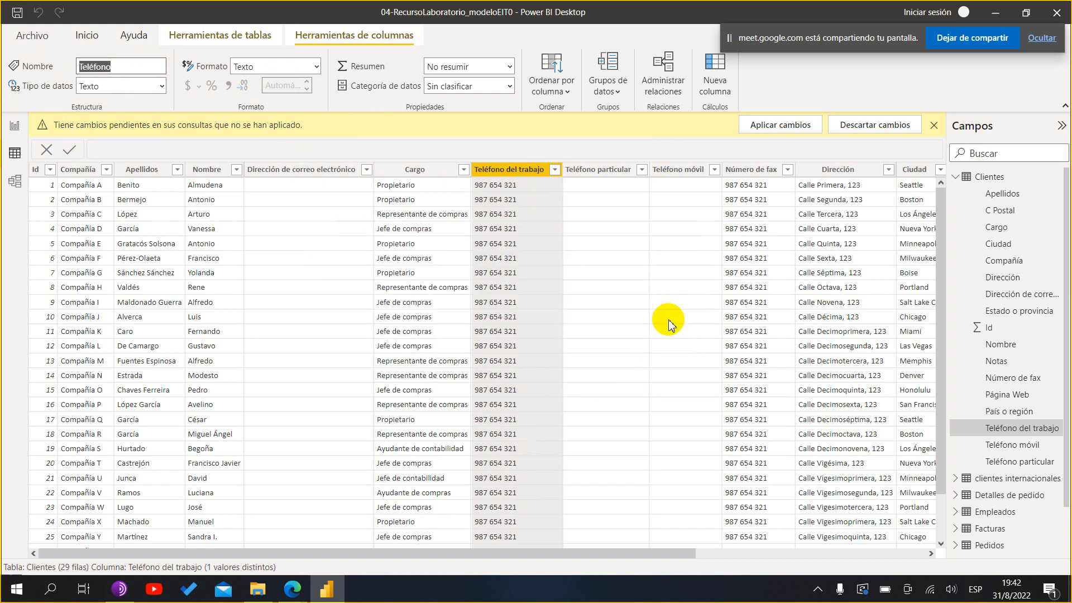
- Try to apply the pending query changes and dismiss the load messages for clientes internacionales
click(796, 132)
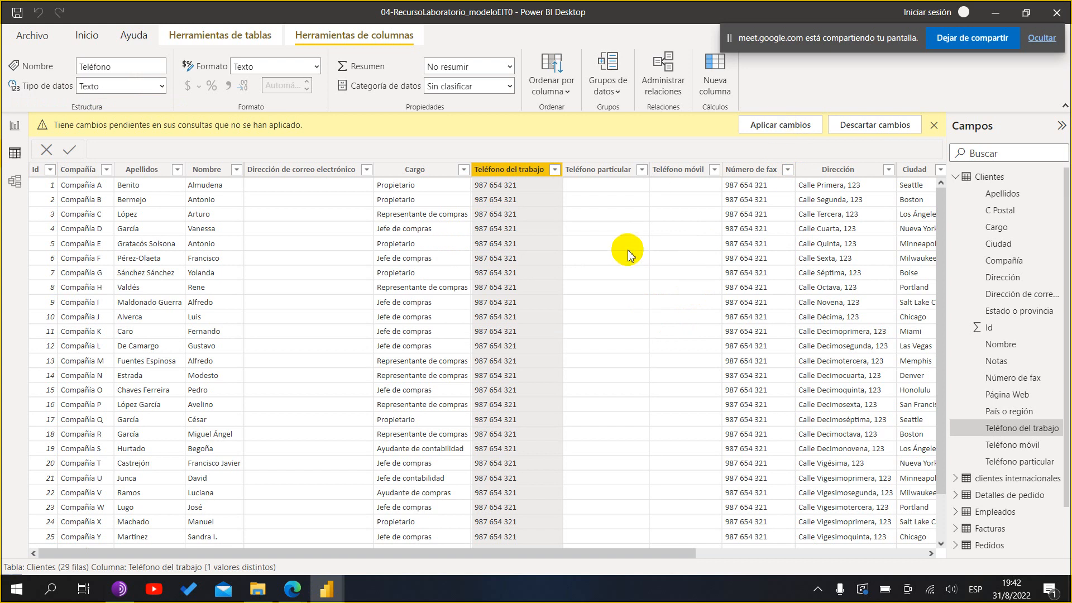
click(787, 125)
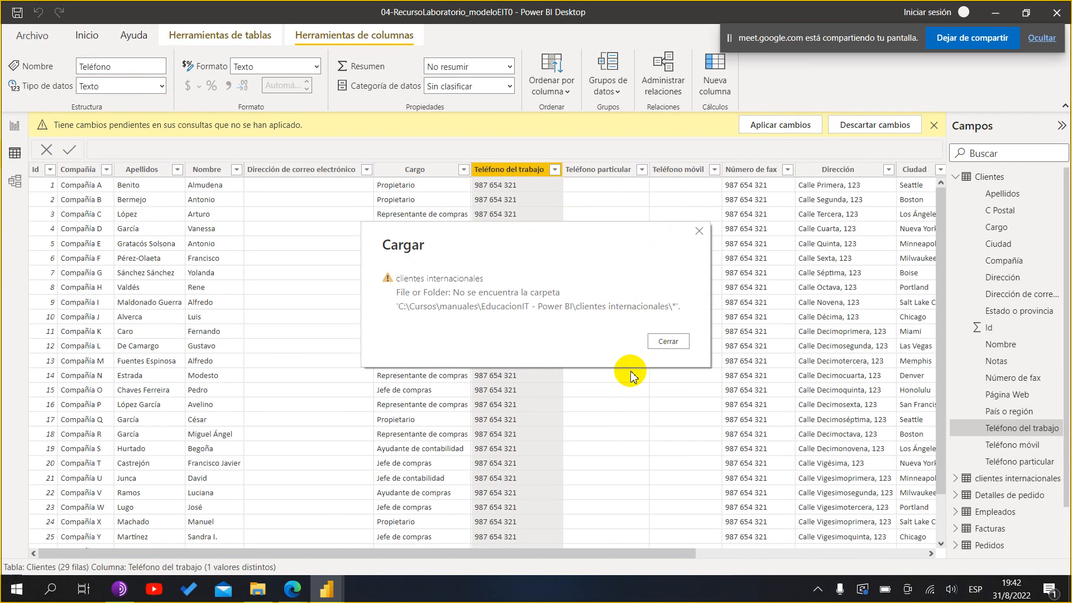
click(663, 340)
click(516, 245)
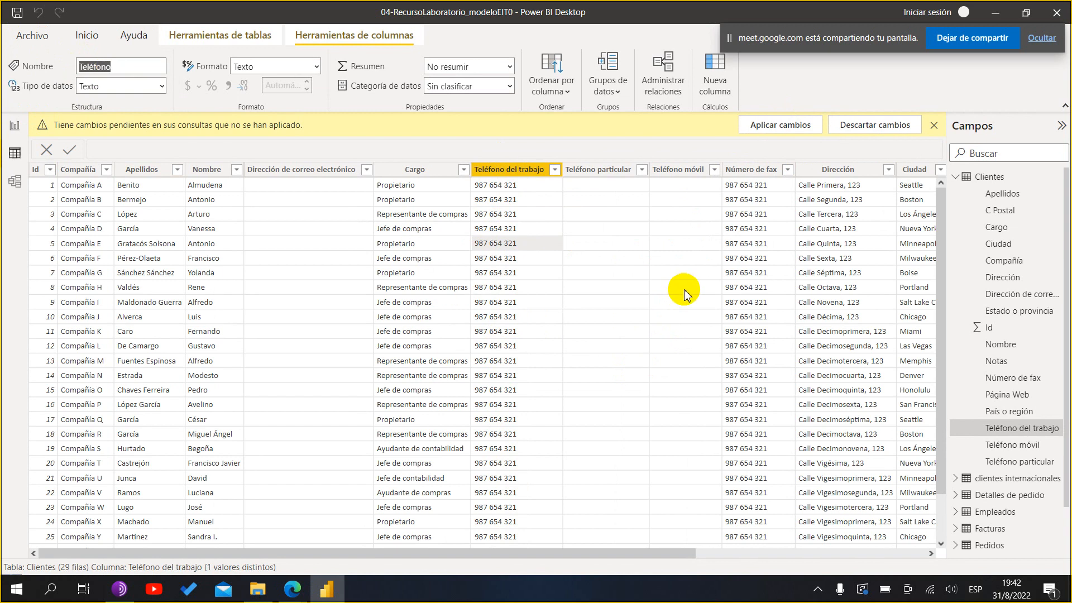
click(534, 274)
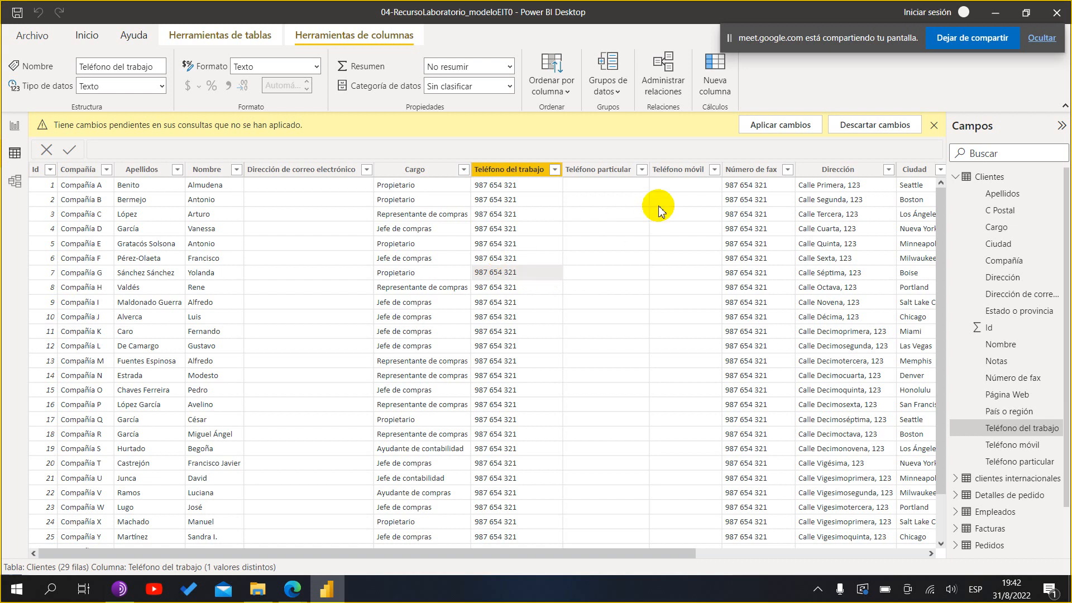
click(799, 123)
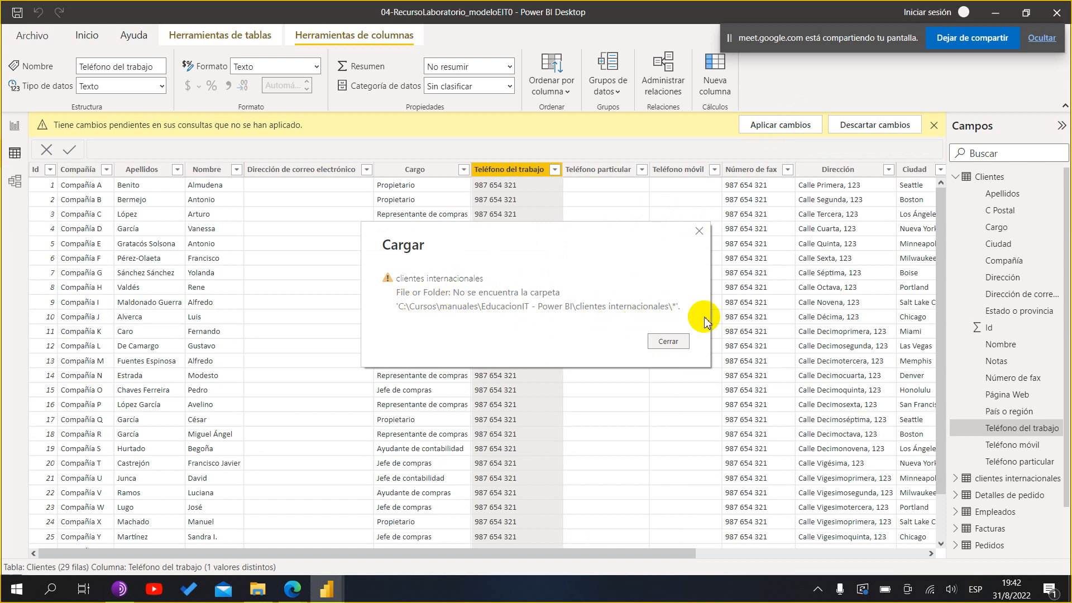
click(673, 342)
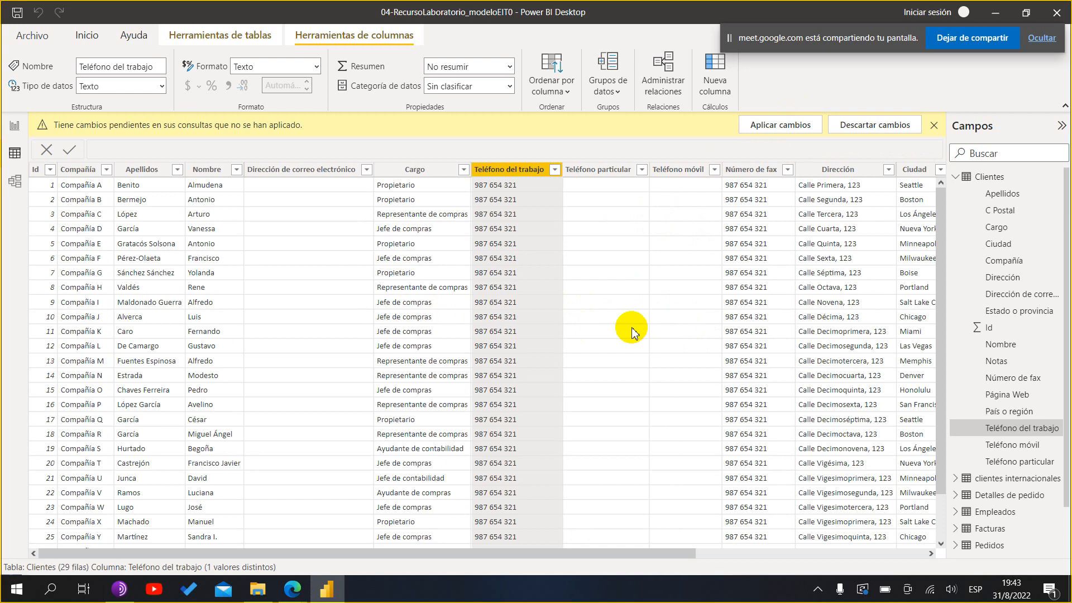
click(575, 251)
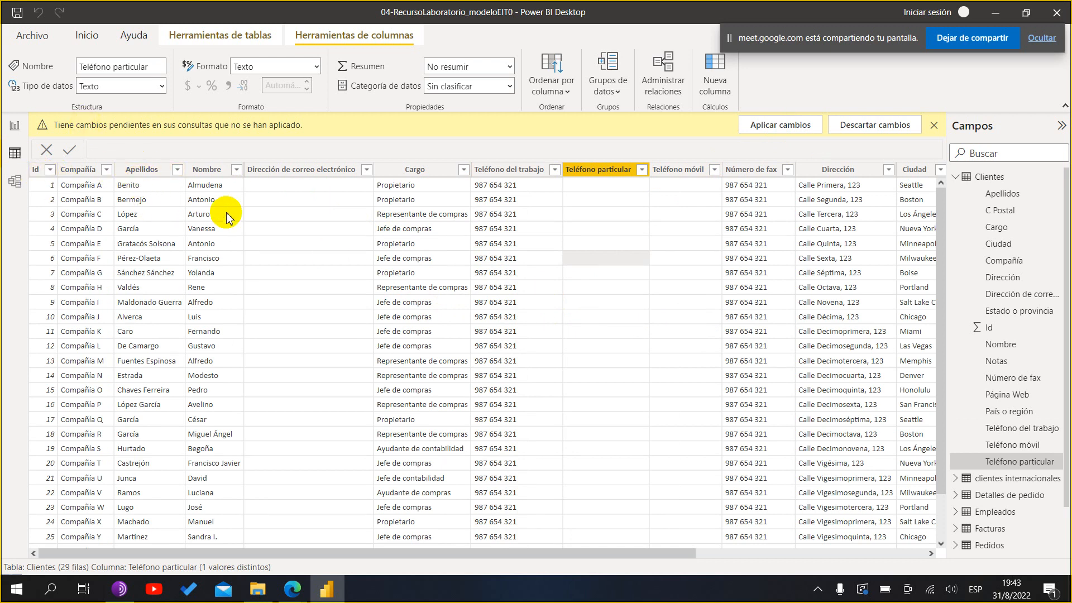
- Try to discard the pending changes to the clientes internacionales query and its file transformation
click(862, 134)
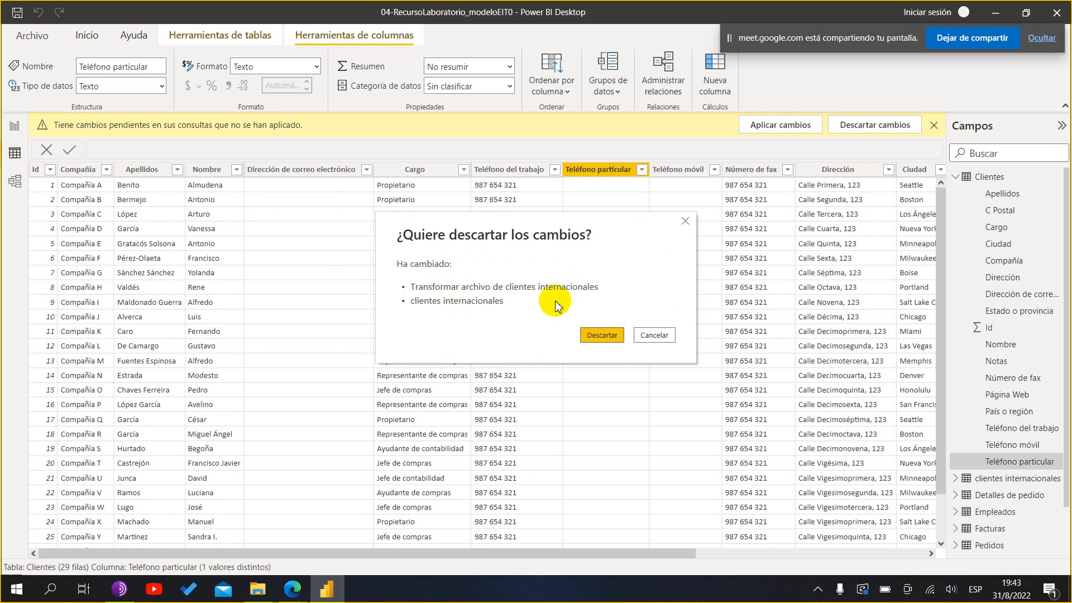
click(612, 338)
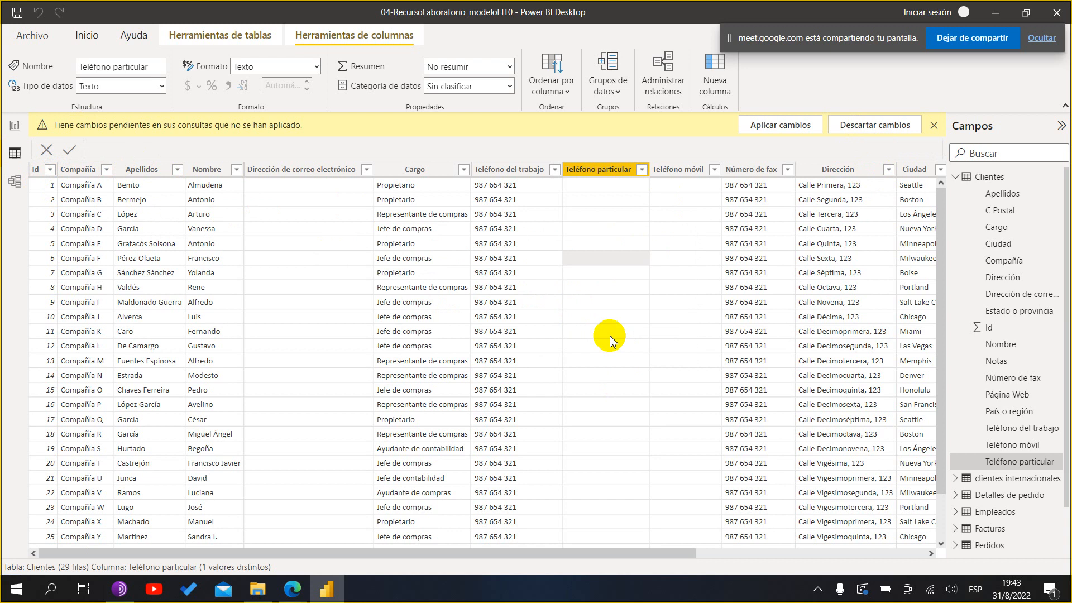
click(882, 127)
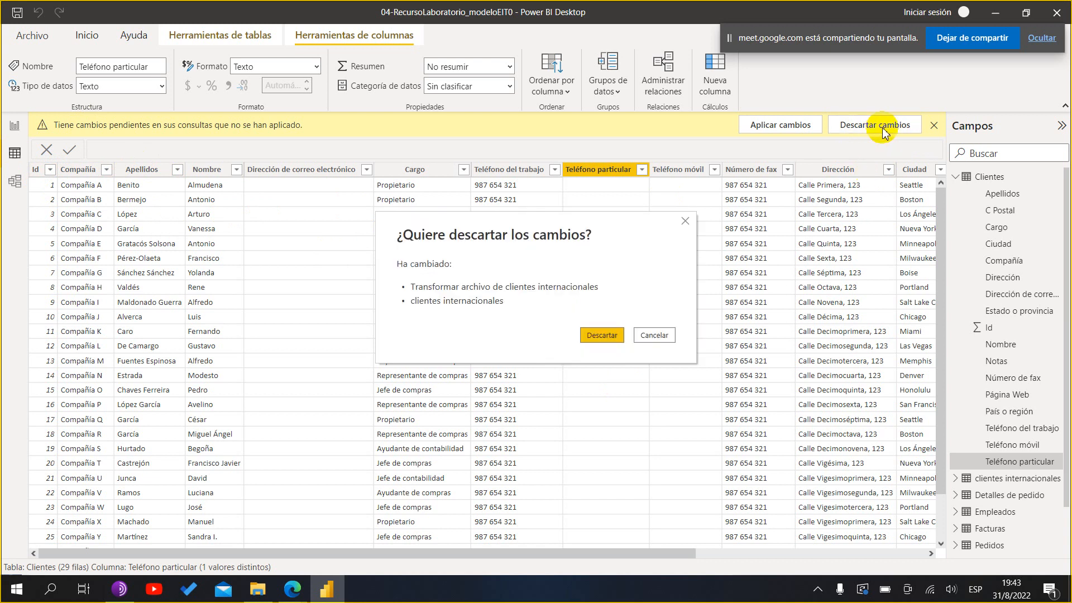
click(602, 336)
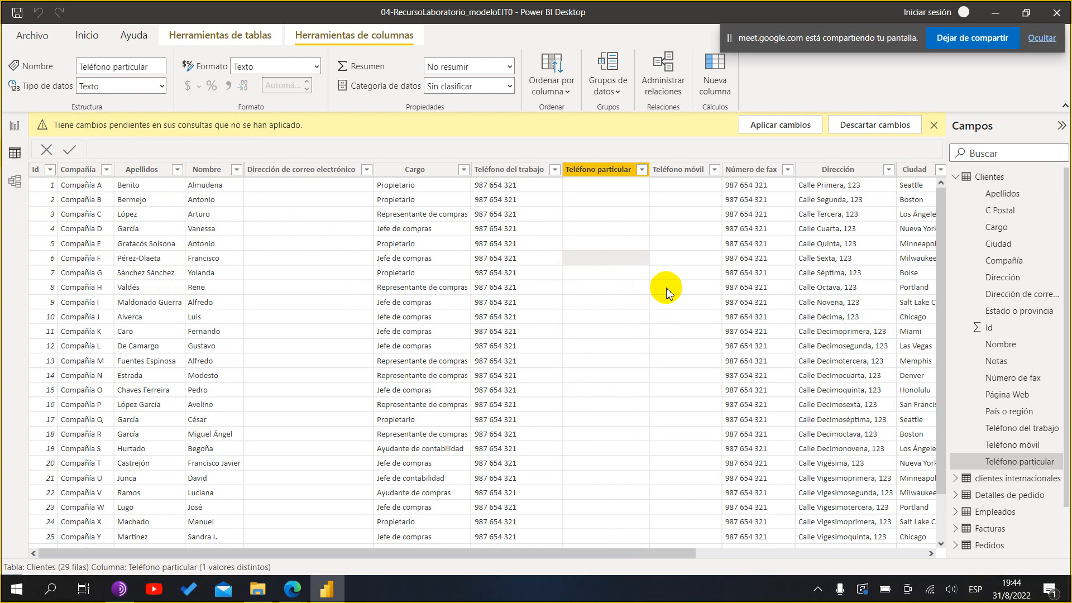
- Change the data type of the Clientes table's Id column to Número decimal and accept the data type change
click(39, 171)
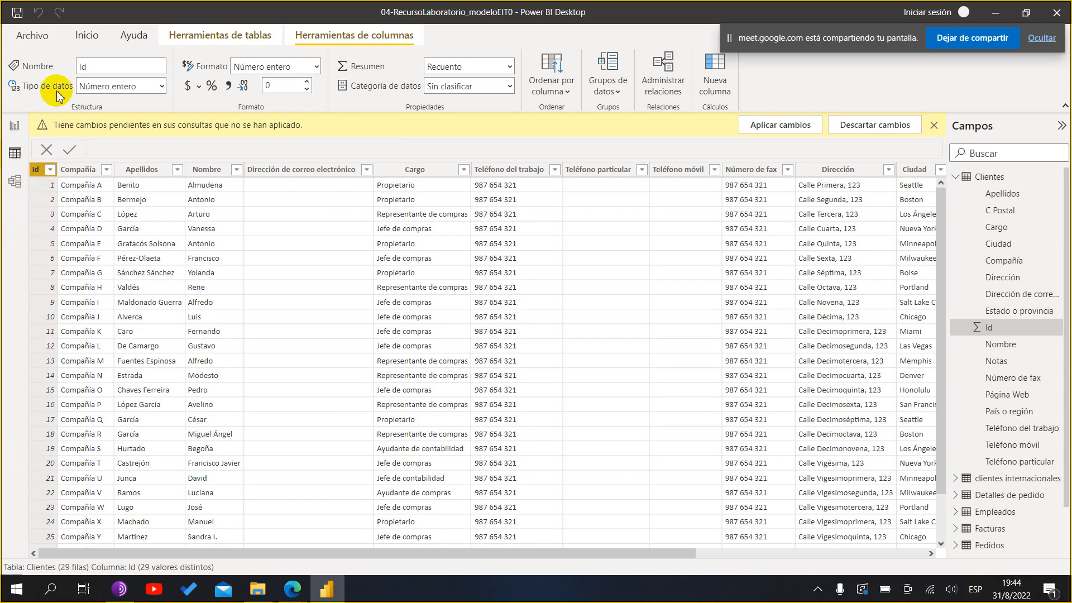
click(155, 91)
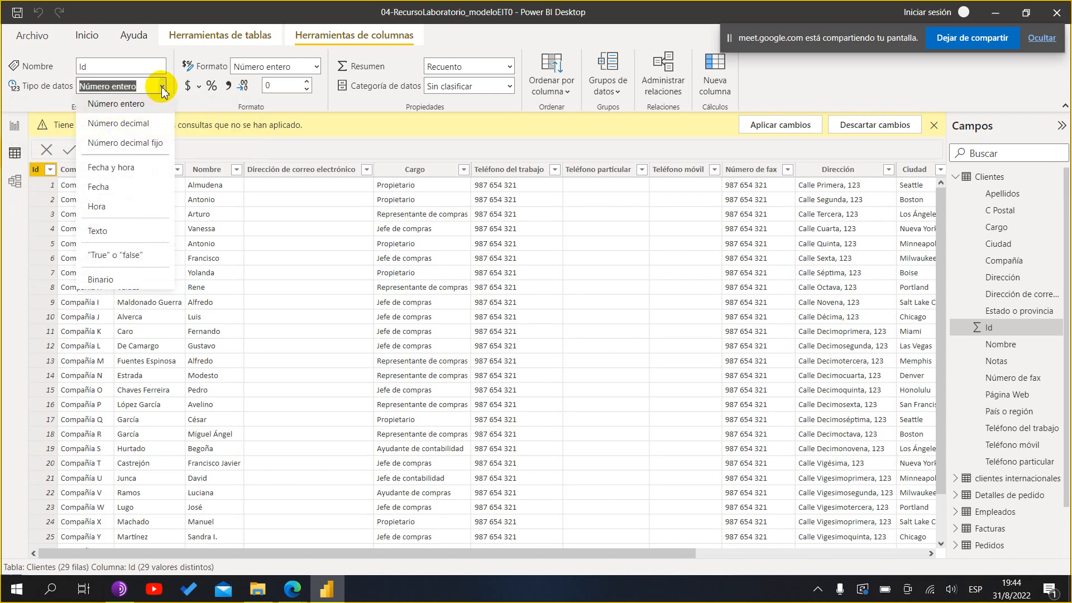
click(162, 88)
click(162, 86)
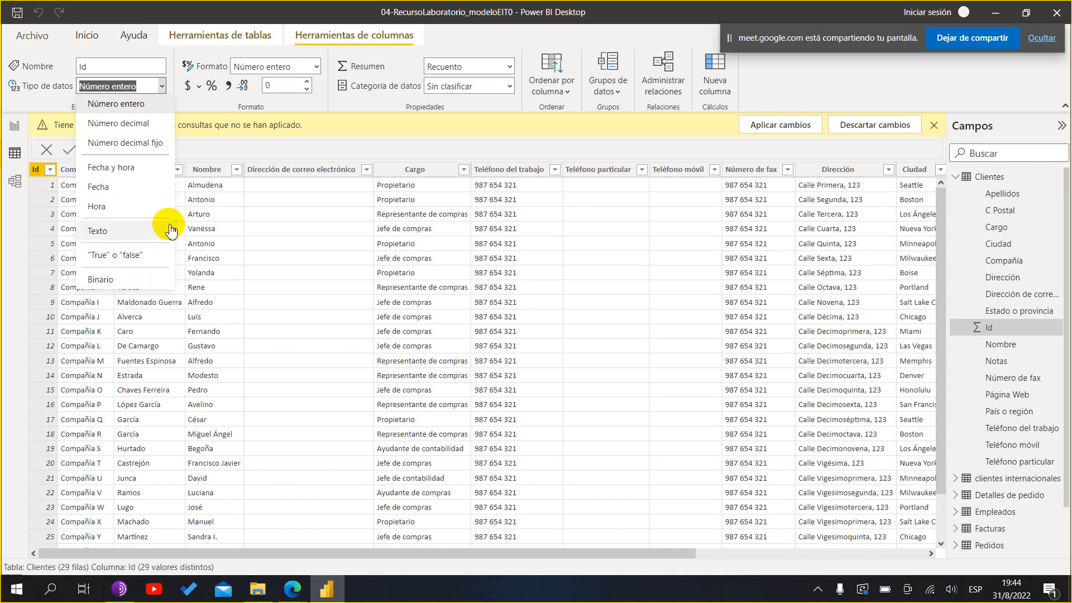
click(140, 127)
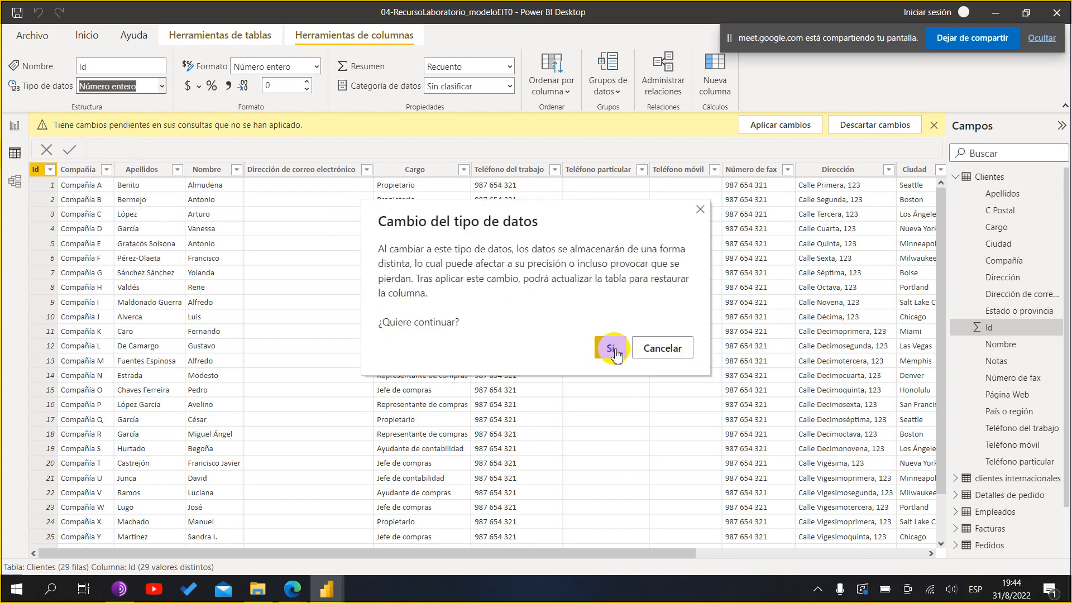
click(608, 348)
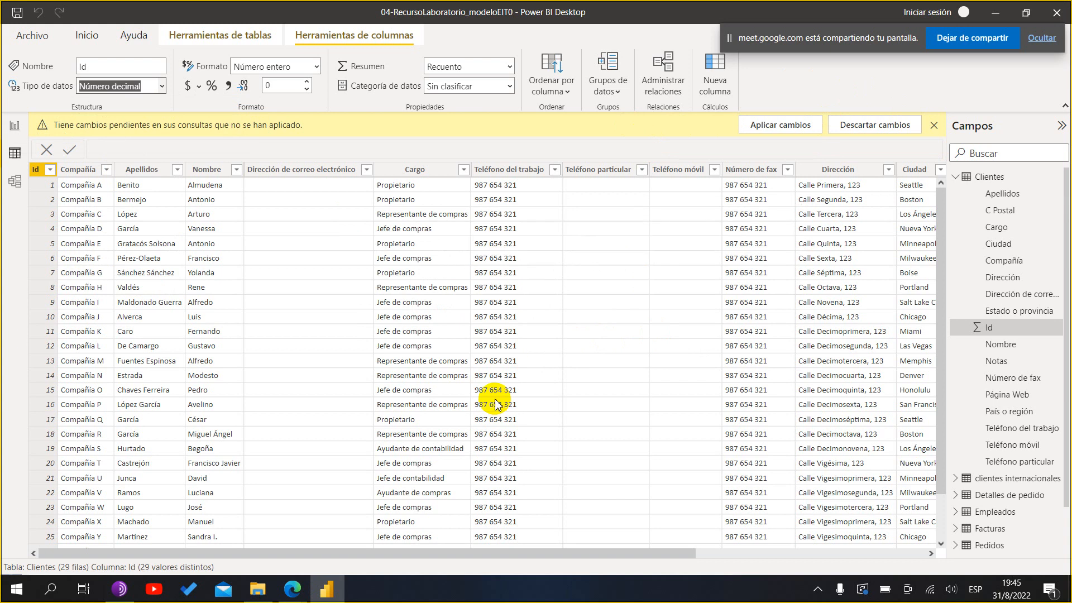
click(379, 150)
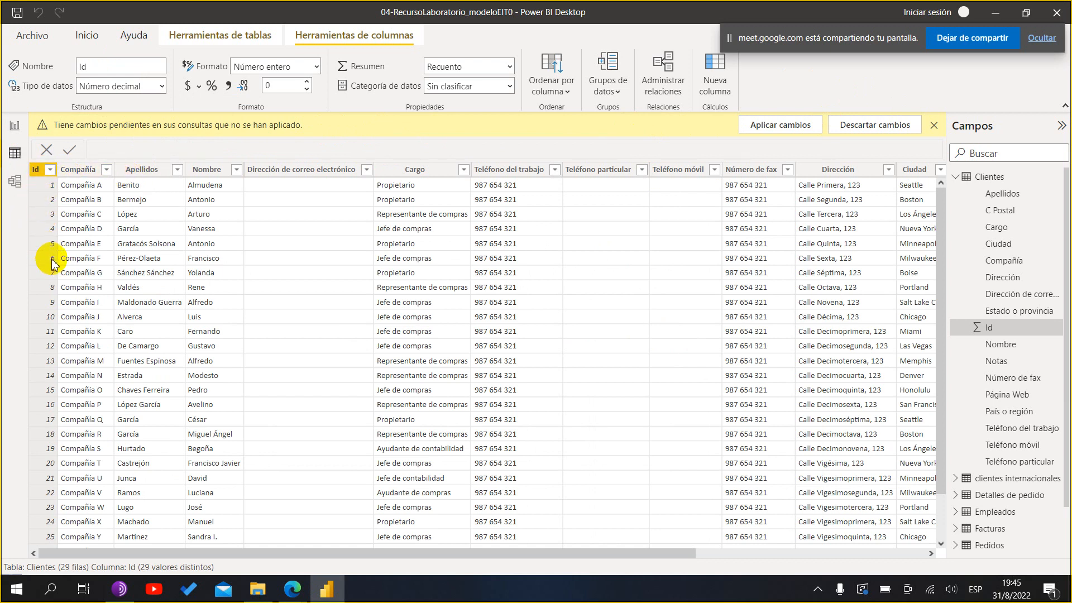
- Change the data type of the Clientes table's Id column to Fecha, accept the data type change and review the column's values
click(162, 88)
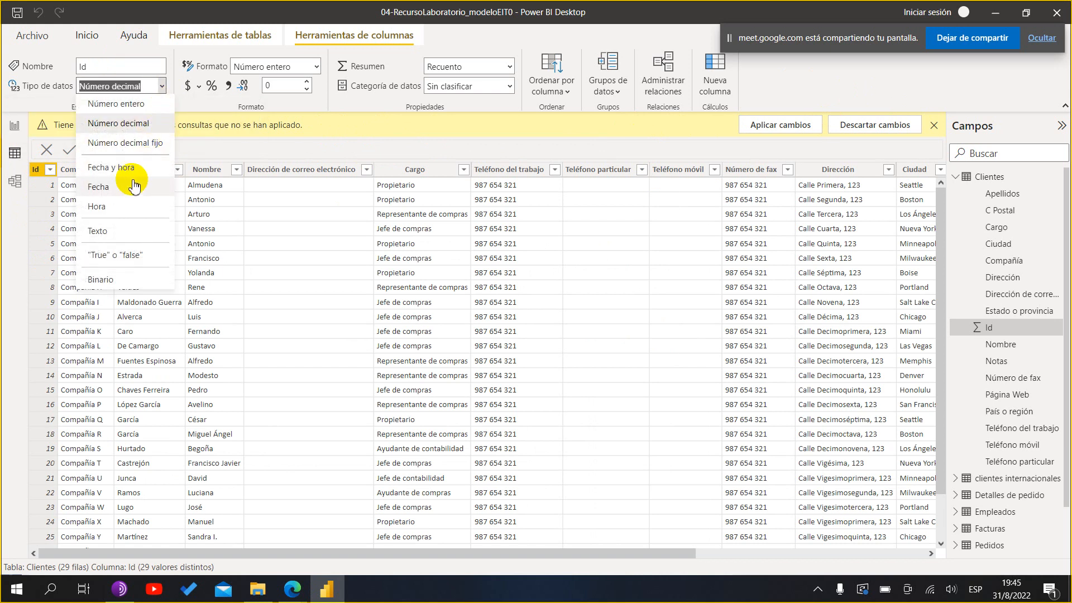
click(134, 186)
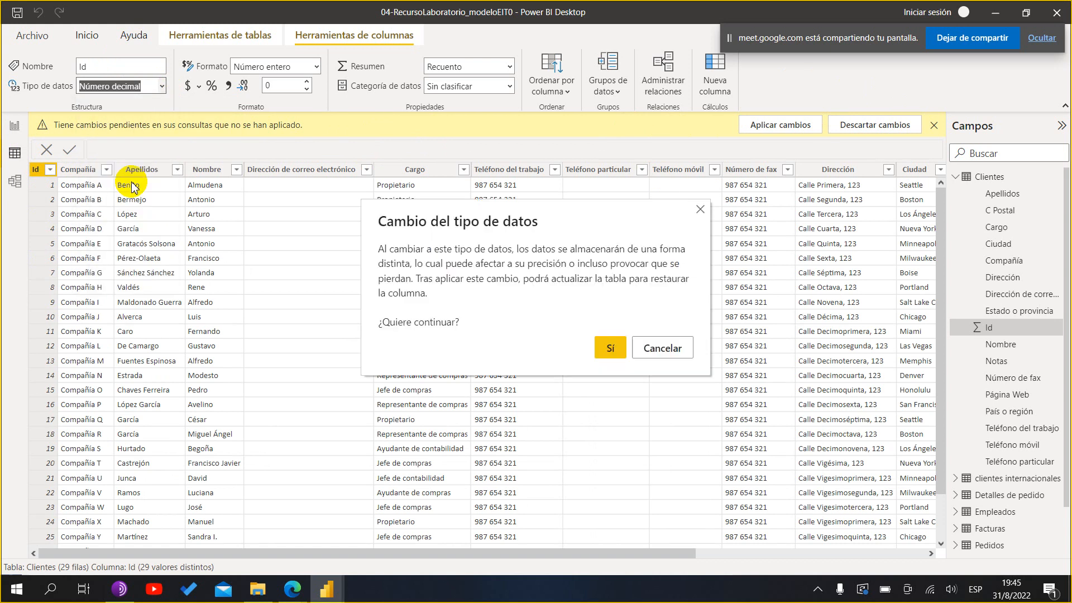
click(610, 349)
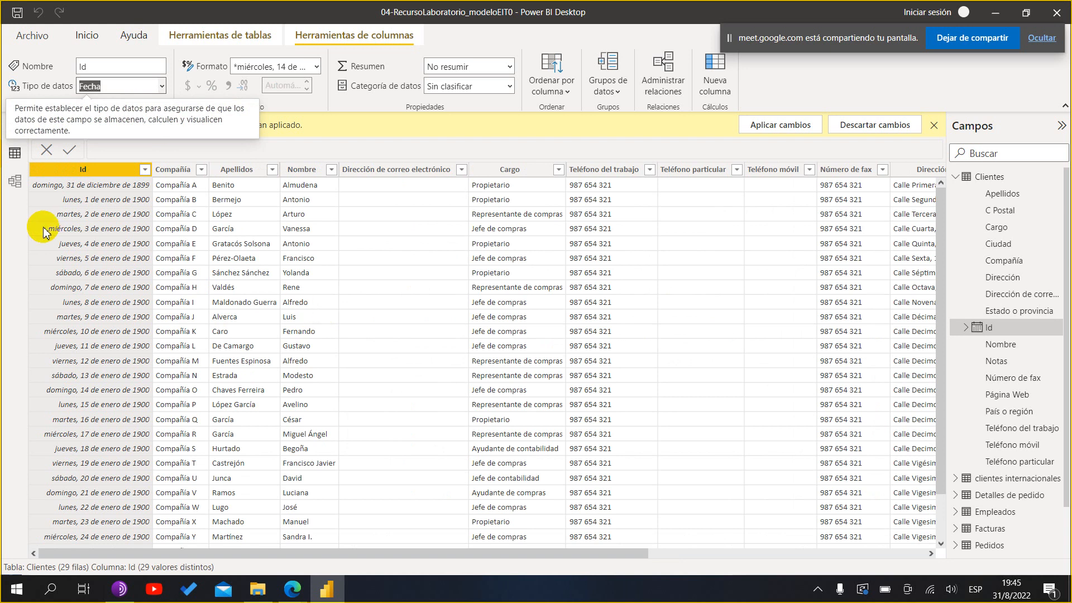
click(149, 256)
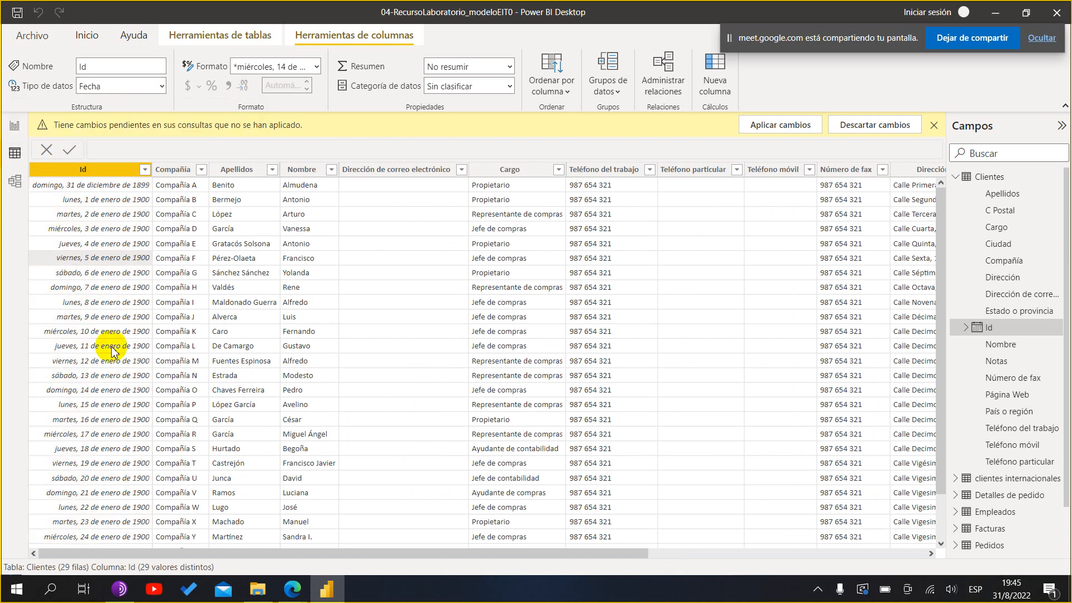
scroll(112, 342, down, 2)
scroll(111, 342, up, 2)
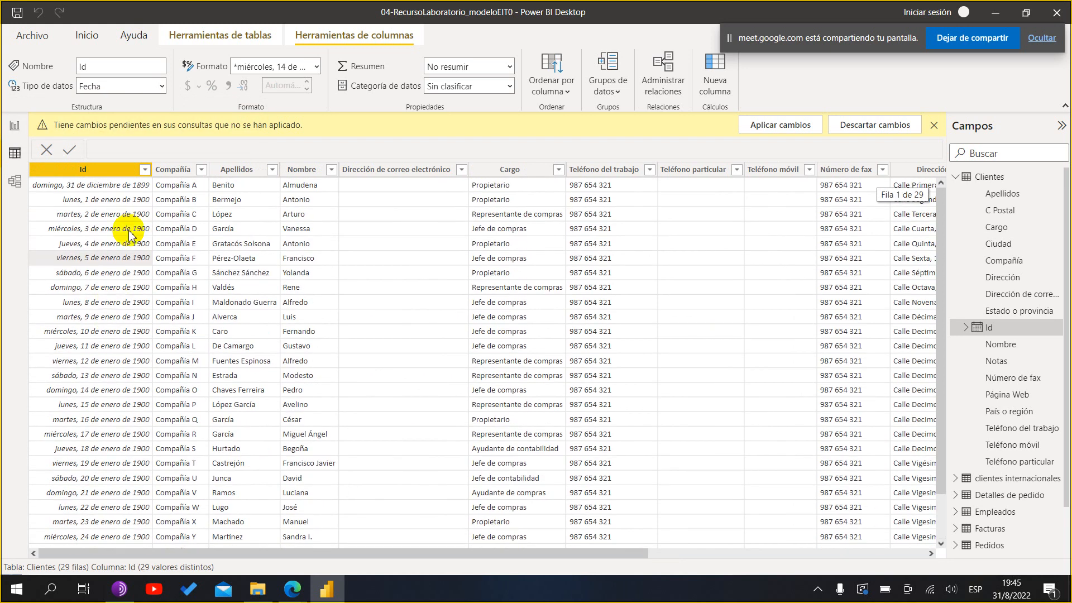
scroll(129, 386, down, 1)
scroll(125, 378, up, 2)
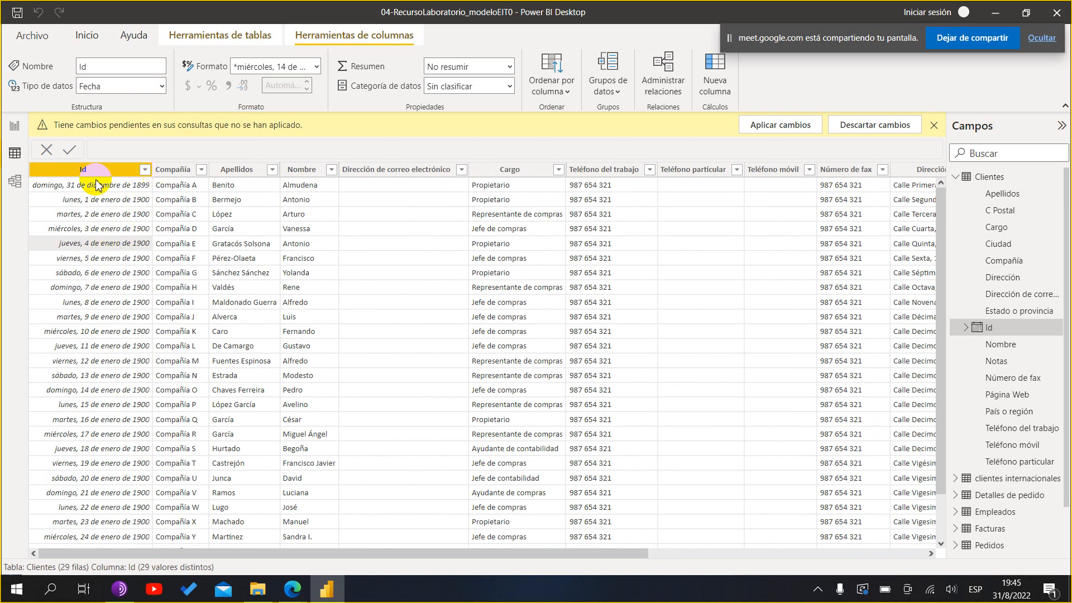
scroll(134, 342, down, 2)
scroll(134, 337, up, 2)
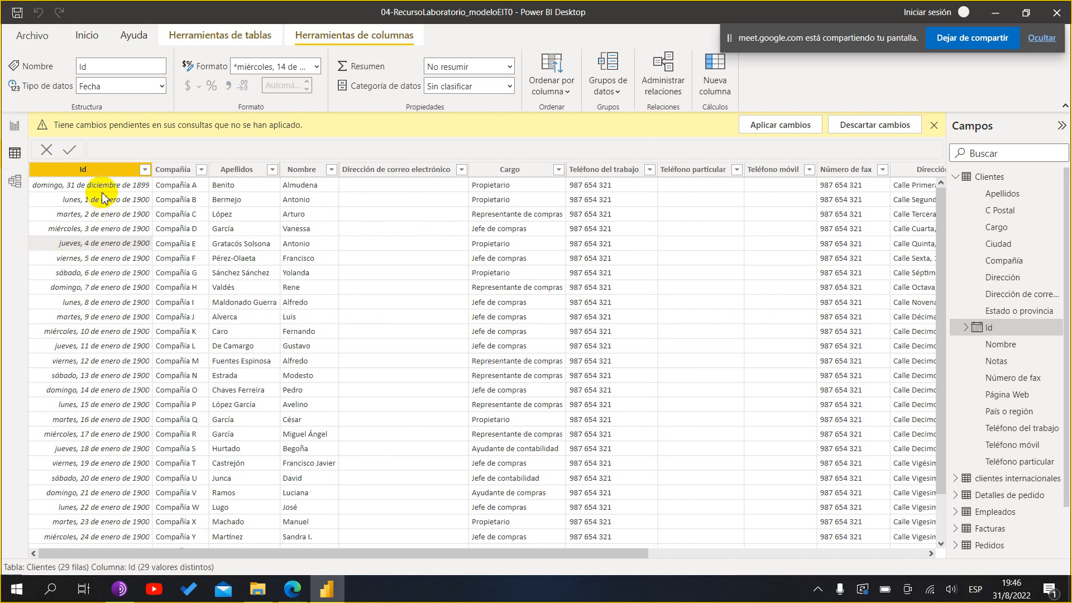
- Set the Id column's data type to Número entero, accept the data type change and check the table's rows
click(101, 174)
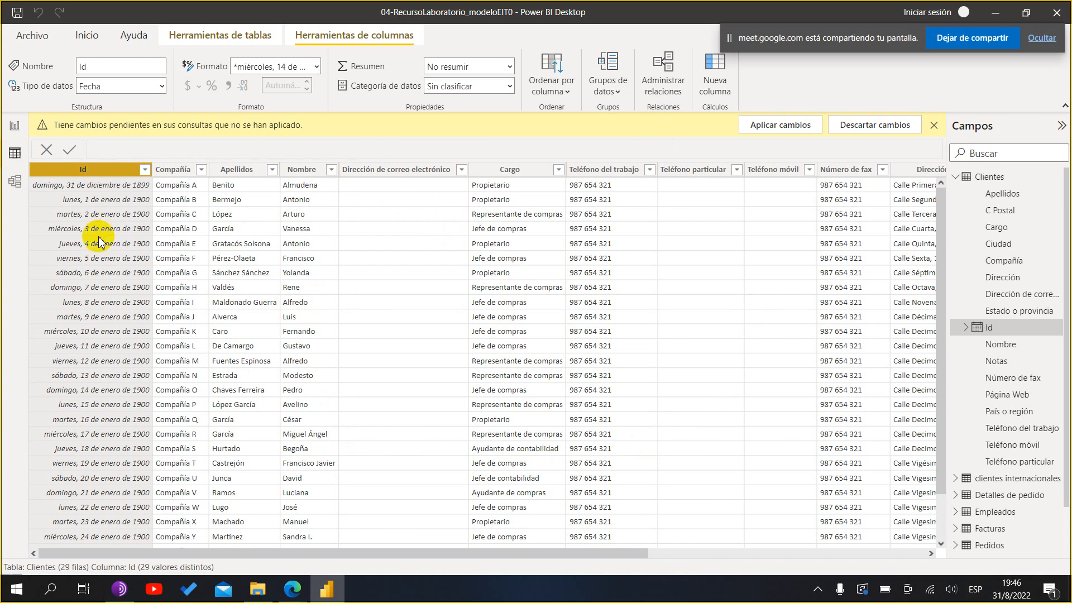
click(162, 86)
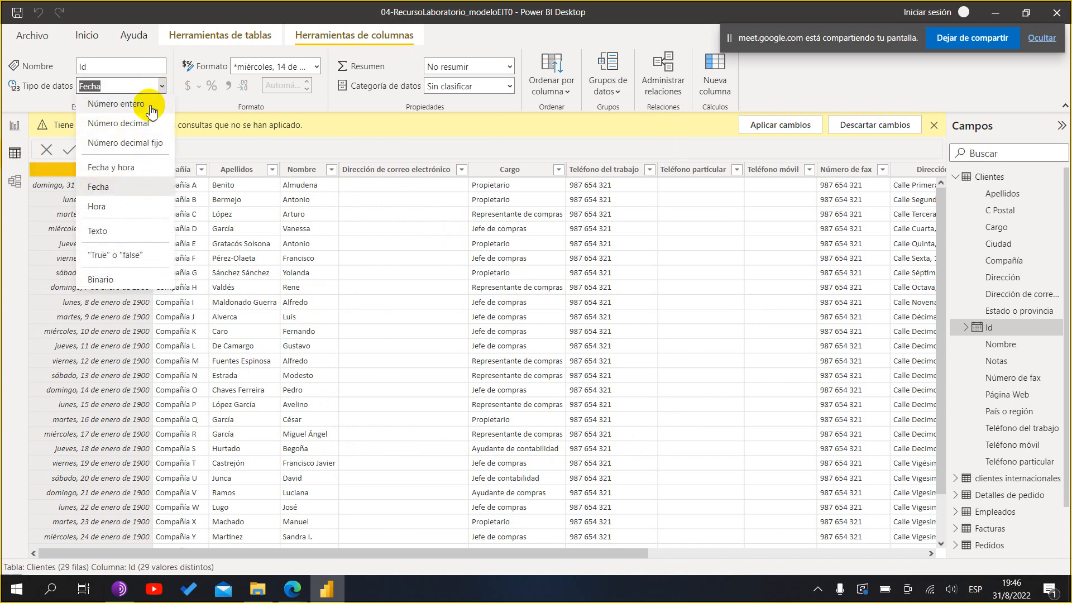
click(149, 104)
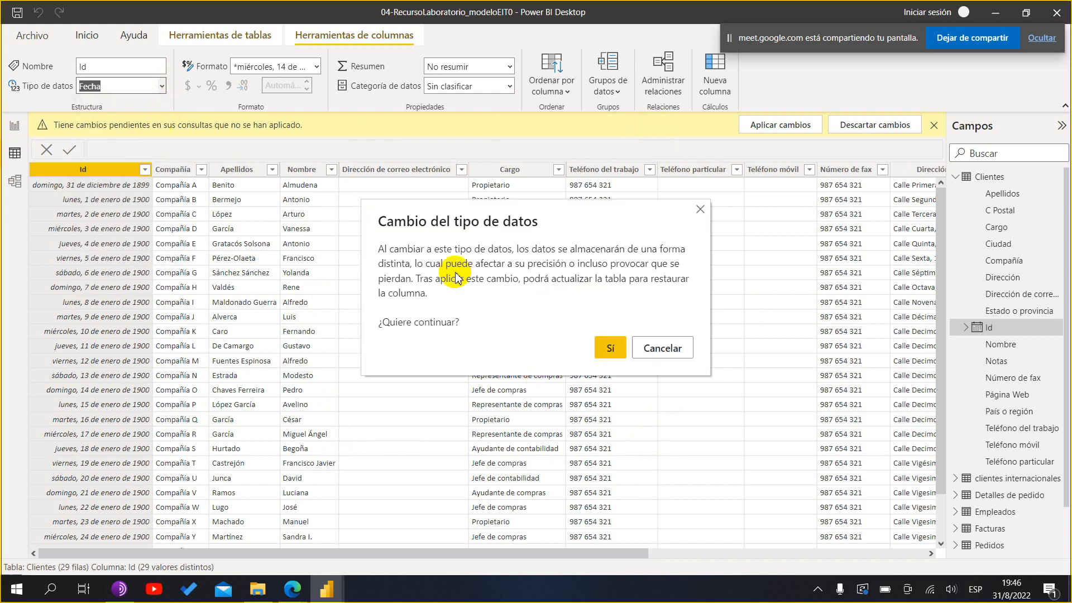
click(623, 355)
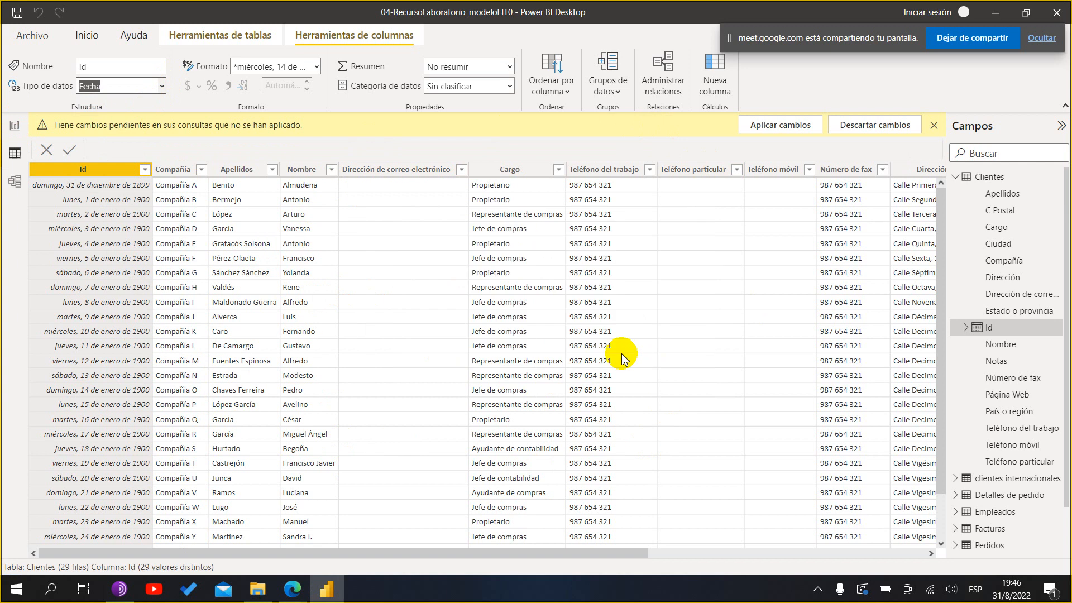
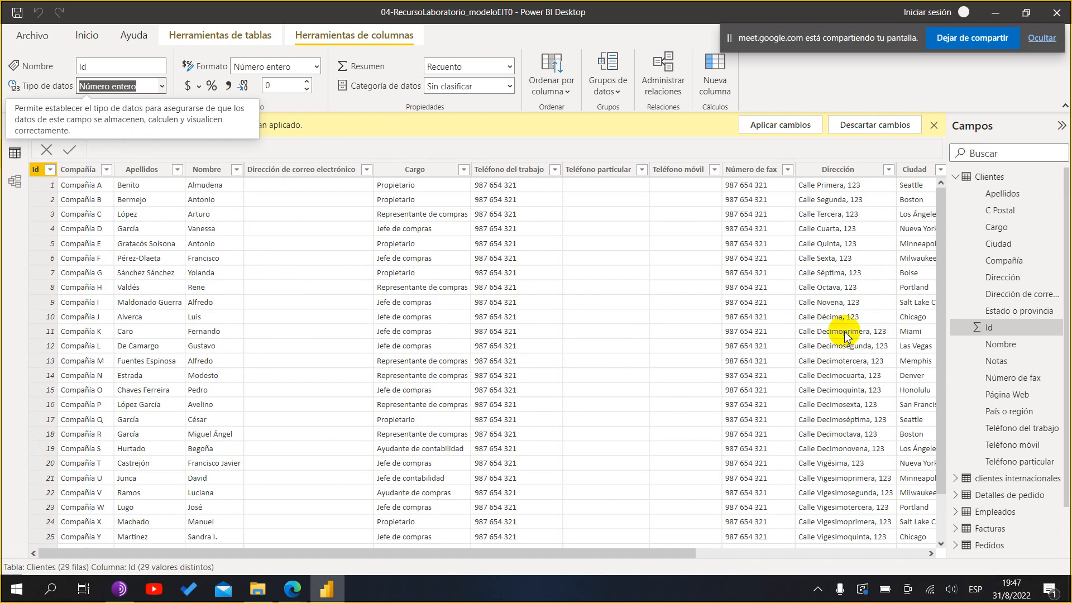
scroll(776, 363, down, 2)
scroll(777, 367, up, 2)
scroll(168, 366, down, 2)
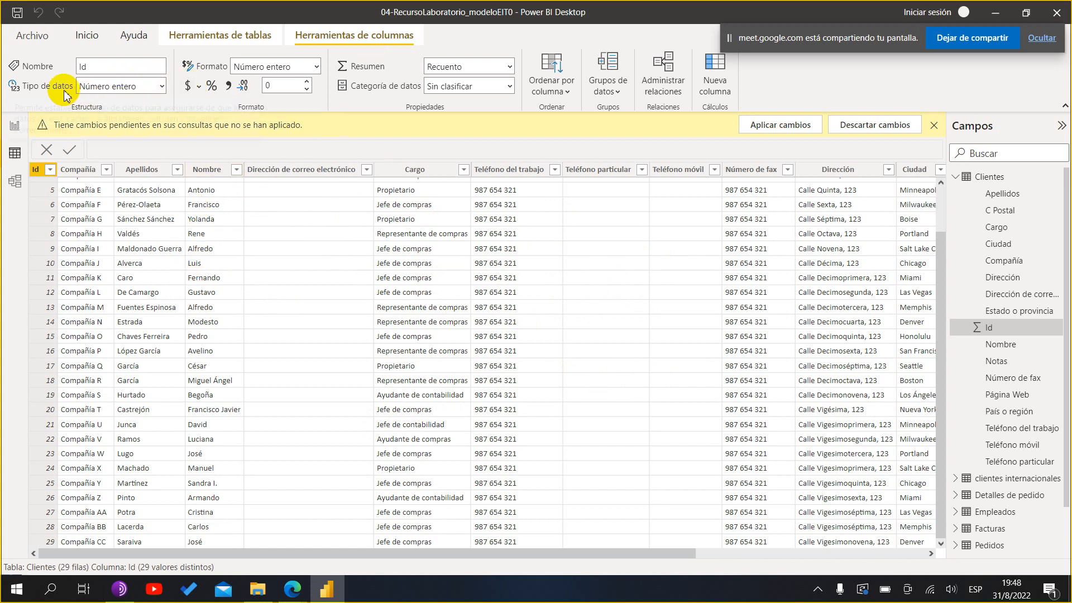
- Switch to the course slides in the browser and review the Tipos de datos slides, highlighting the listed data types
mouse_move(292, 590)
click(255, 531)
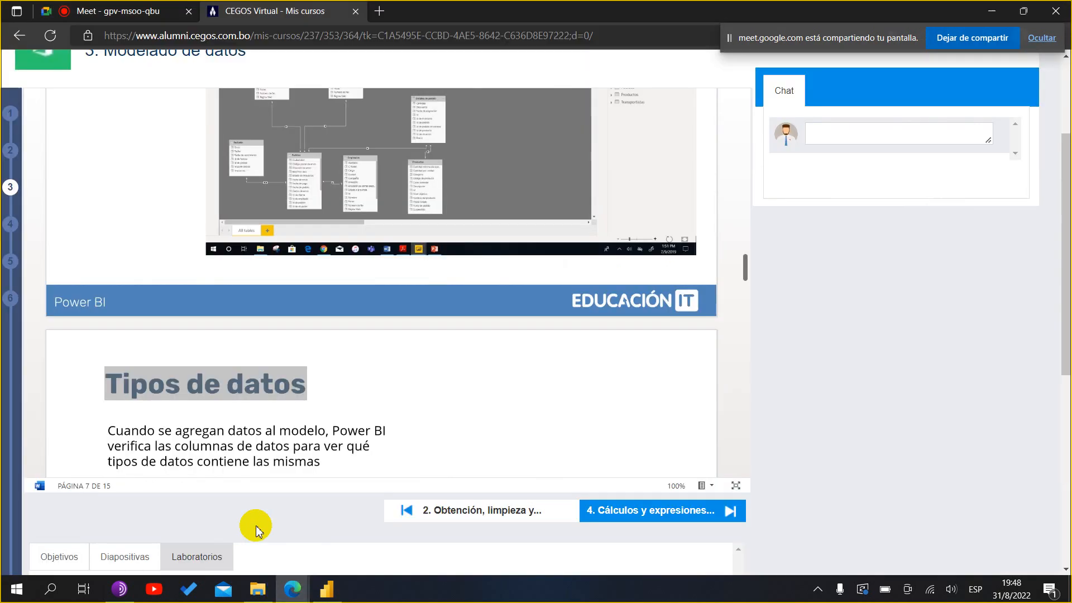
scroll(283, 412, down, 5)
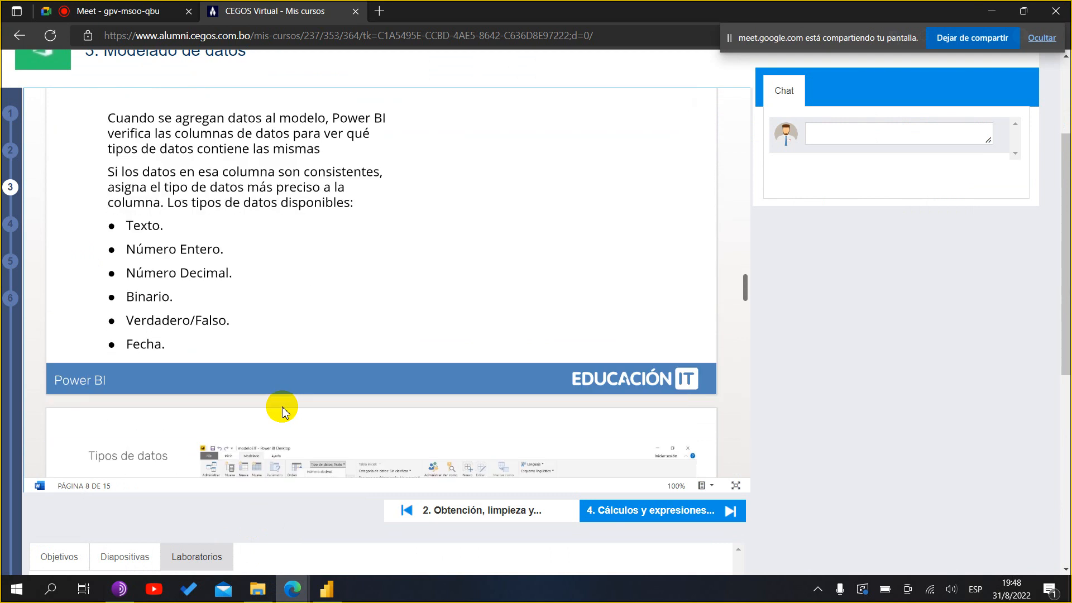
scroll(287, 308, up, 4)
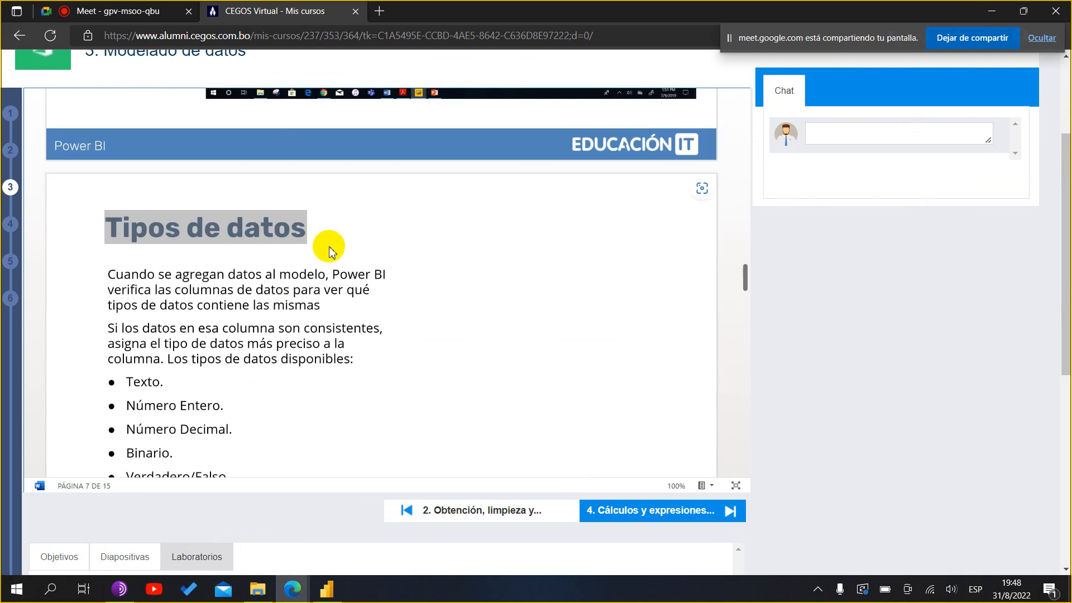
scroll(278, 249, down, 3)
drag(172, 229, 234, 276)
drag(143, 290, 134, 344)
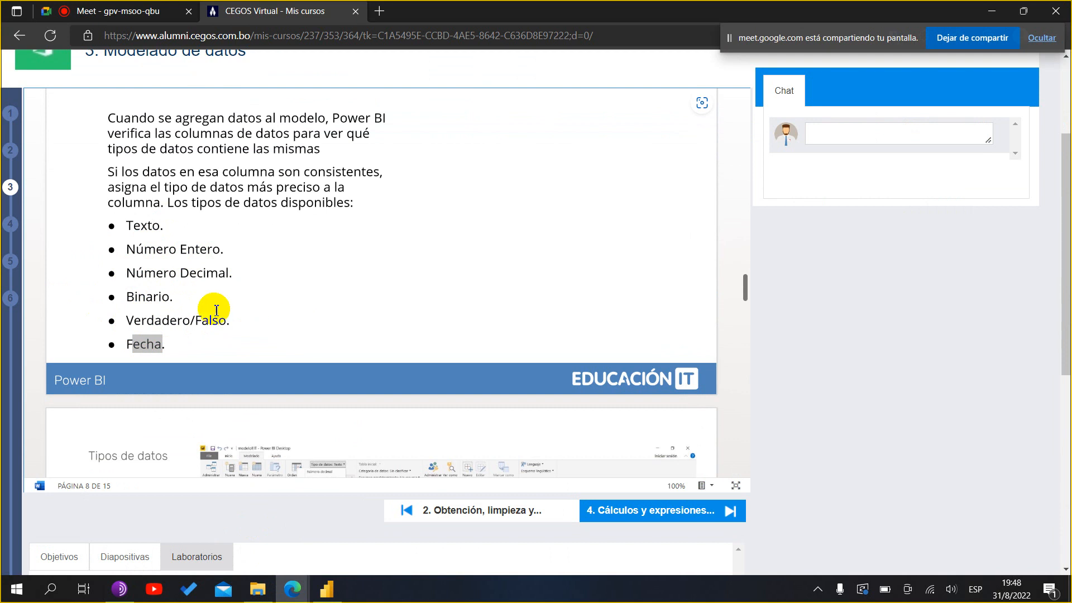
scroll(339, 331, down, 5)
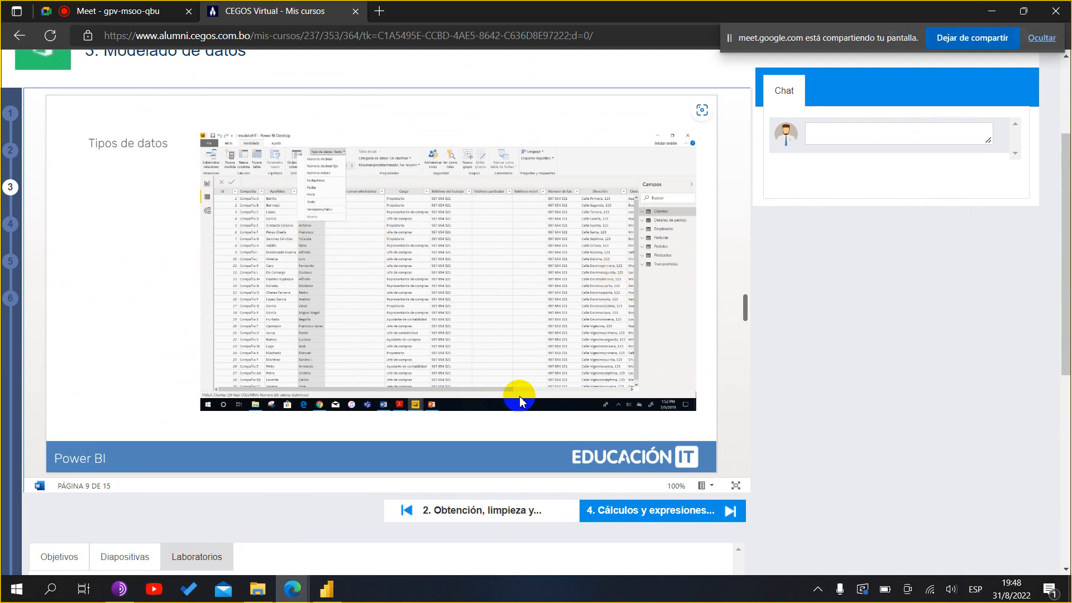
- Look through the course slides on Relaciones y campos clave and Jerarquías
scroll(519, 401, down, 5)
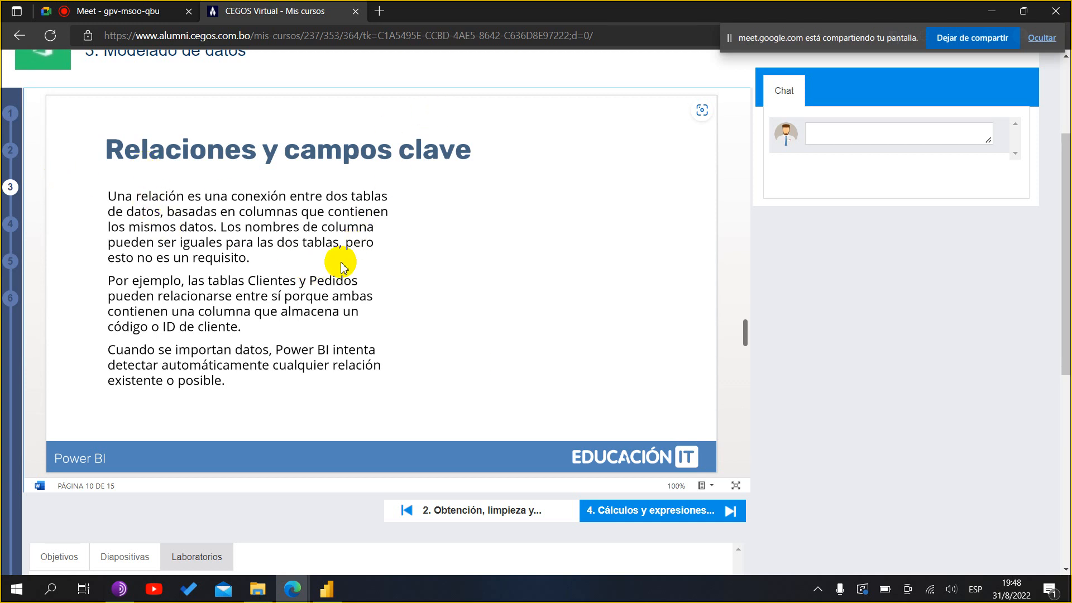
scroll(396, 307, down, 5)
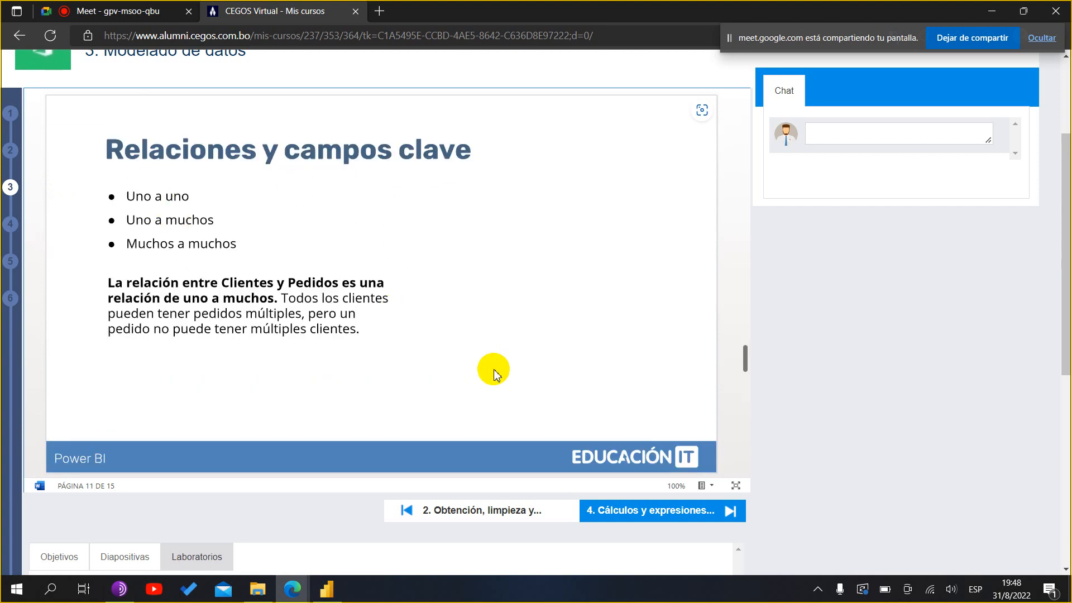
scroll(270, 295, down, 5)
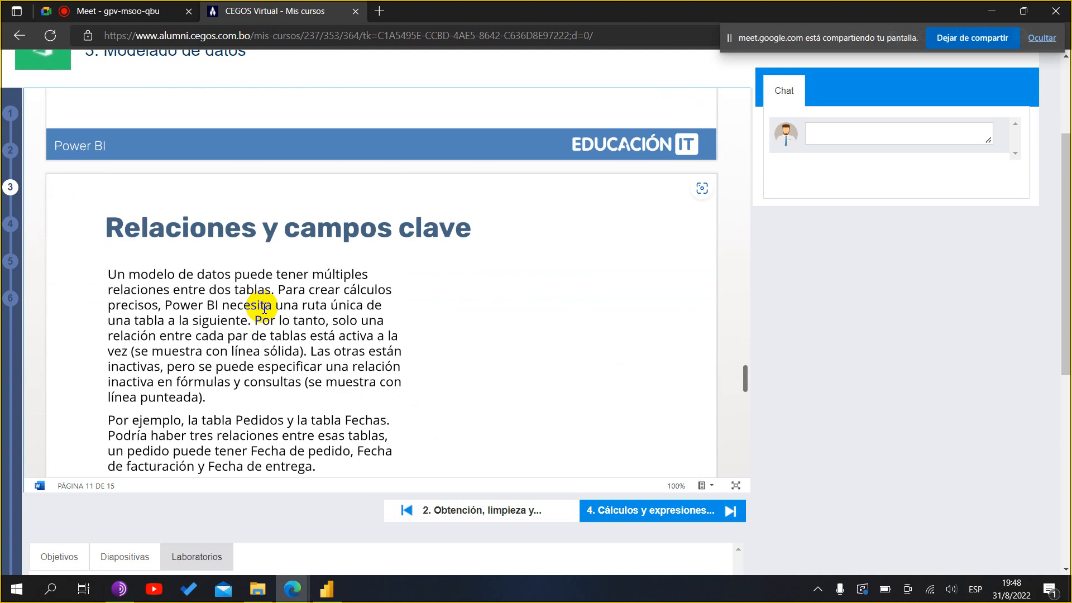
scroll(264, 309, down, 5)
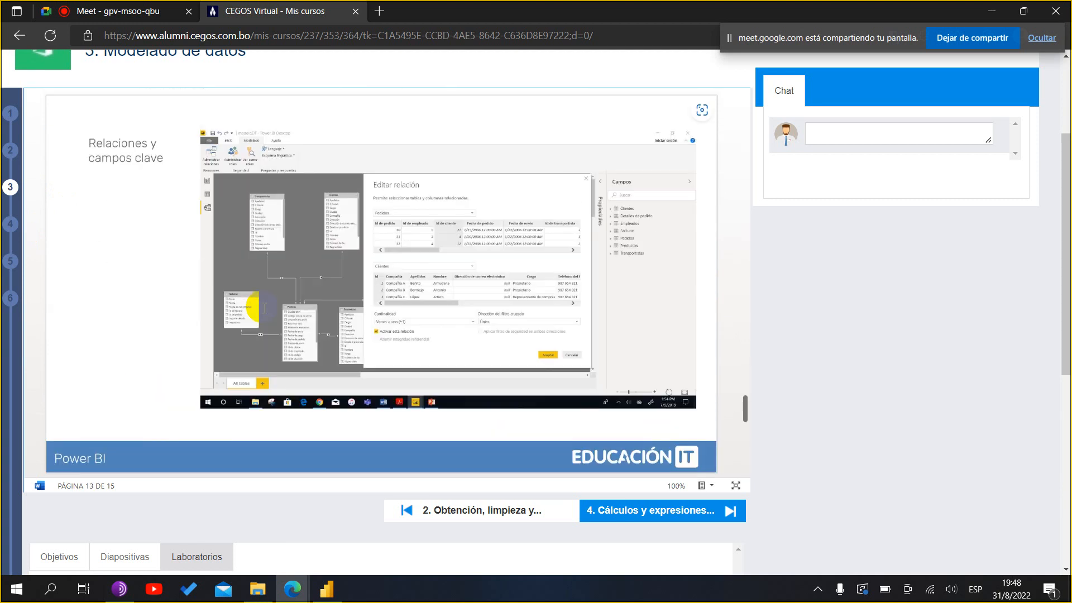
scroll(307, 175, down, 1)
scroll(437, 282, up, 3)
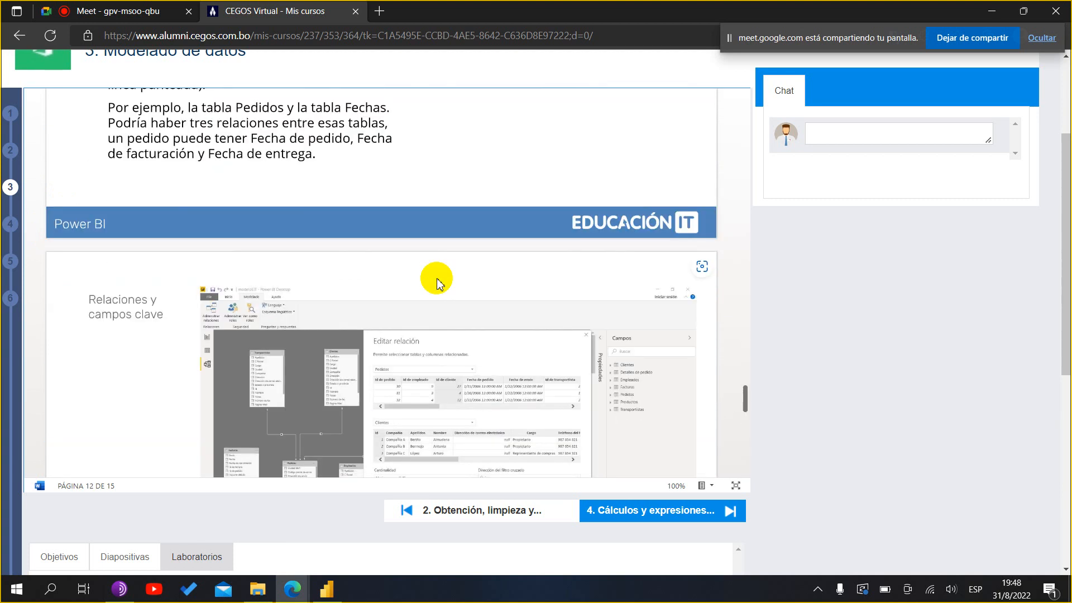
scroll(438, 282, down, 10)
scroll(437, 283, up, 7)
scroll(438, 282, down, 2)
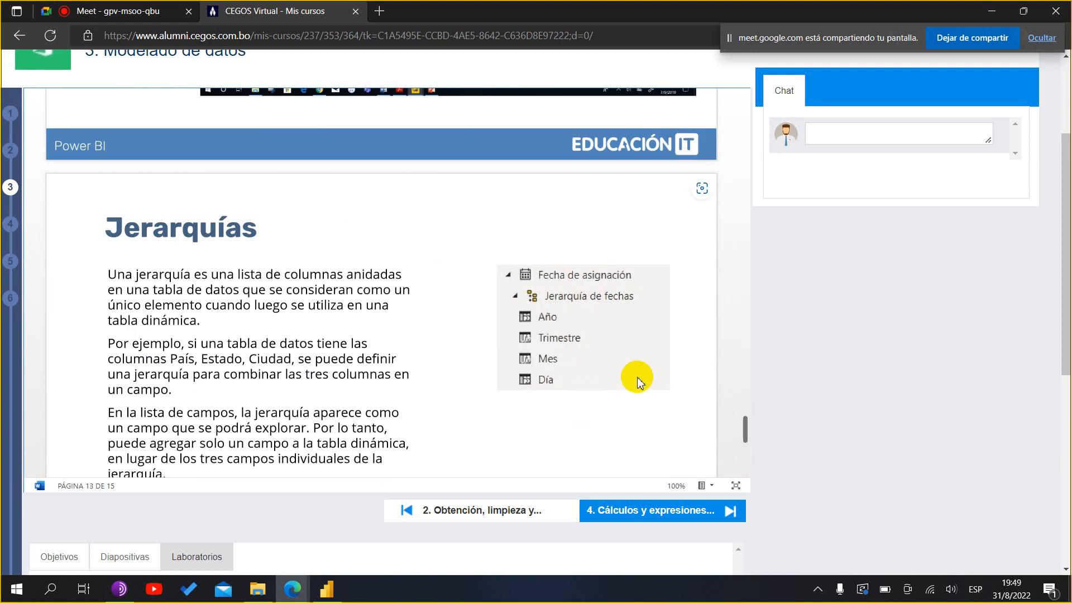
scroll(638, 377, down, 5)
scroll(637, 377, up, 20)
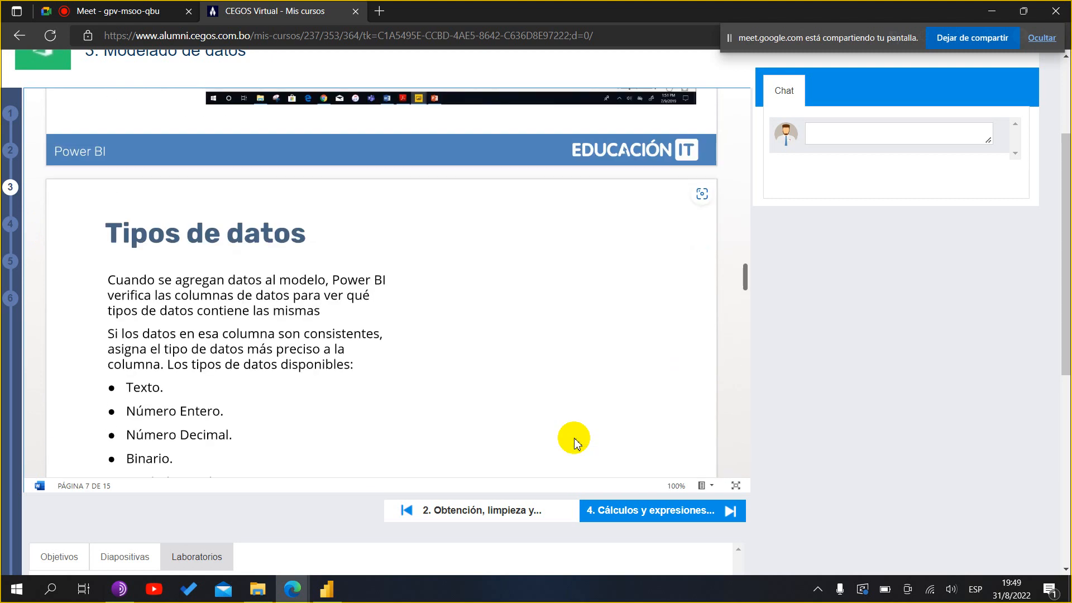
scroll(576, 441, down, 18)
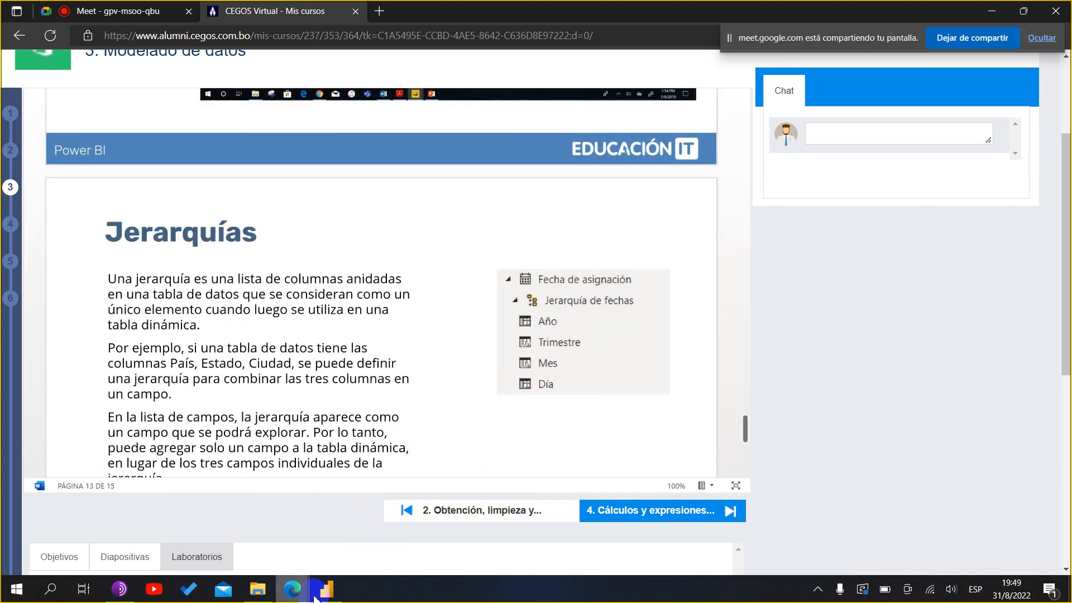
- Return to Power BI Desktop, view the Id column's format options and compare its properties with the Dirección de correo electrónico column
click(324, 591)
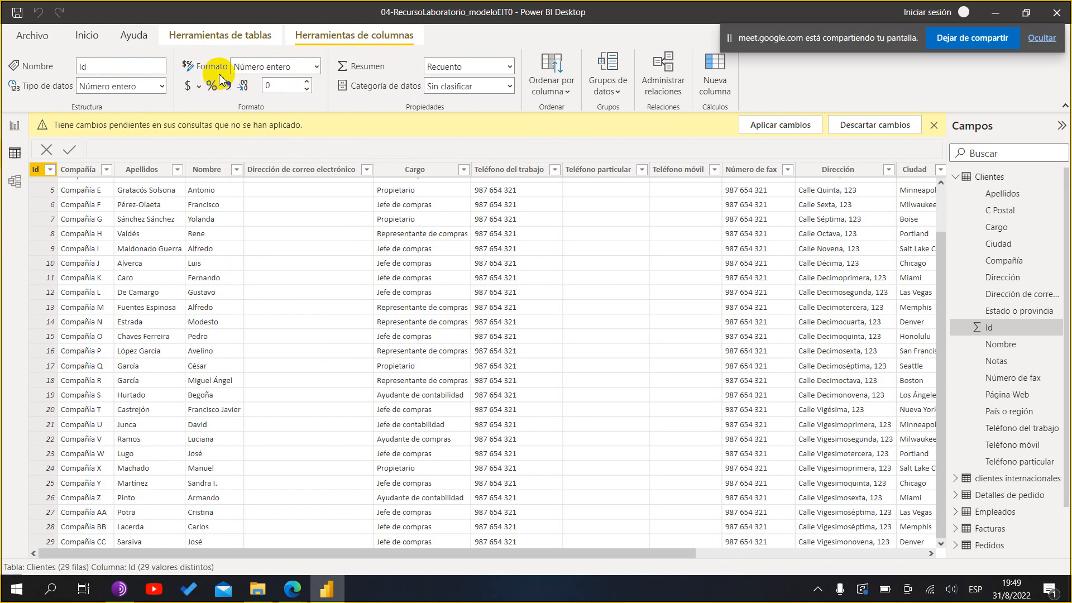
click(317, 67)
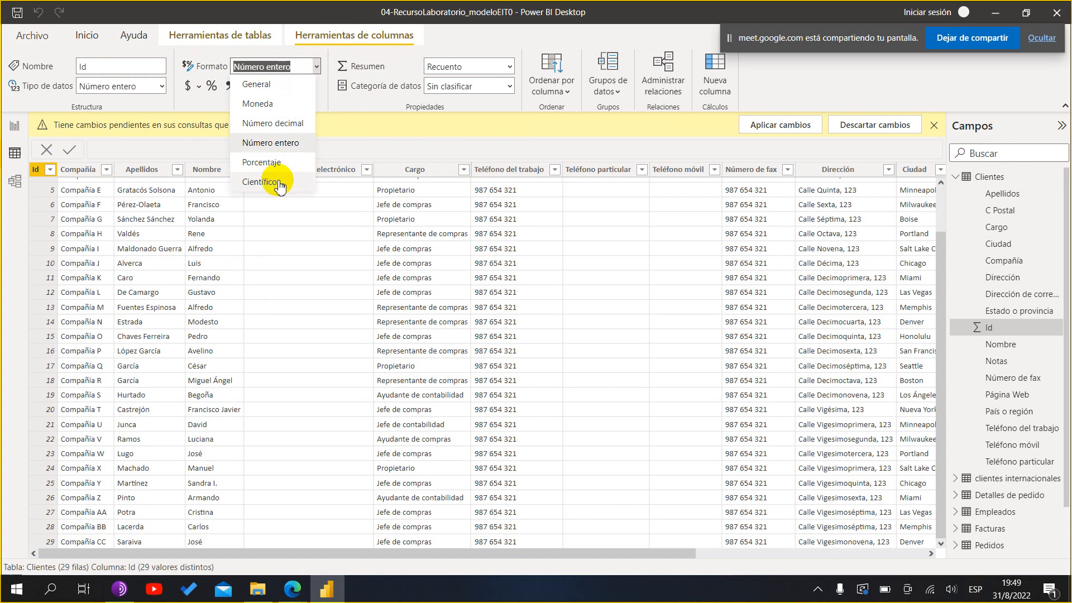
click(318, 68)
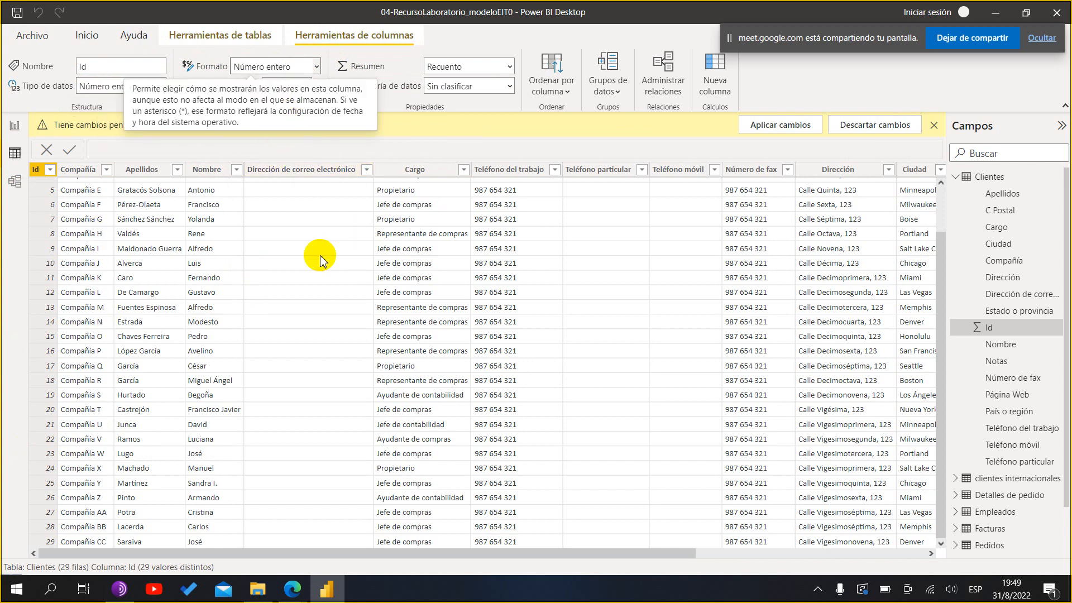
click(311, 170)
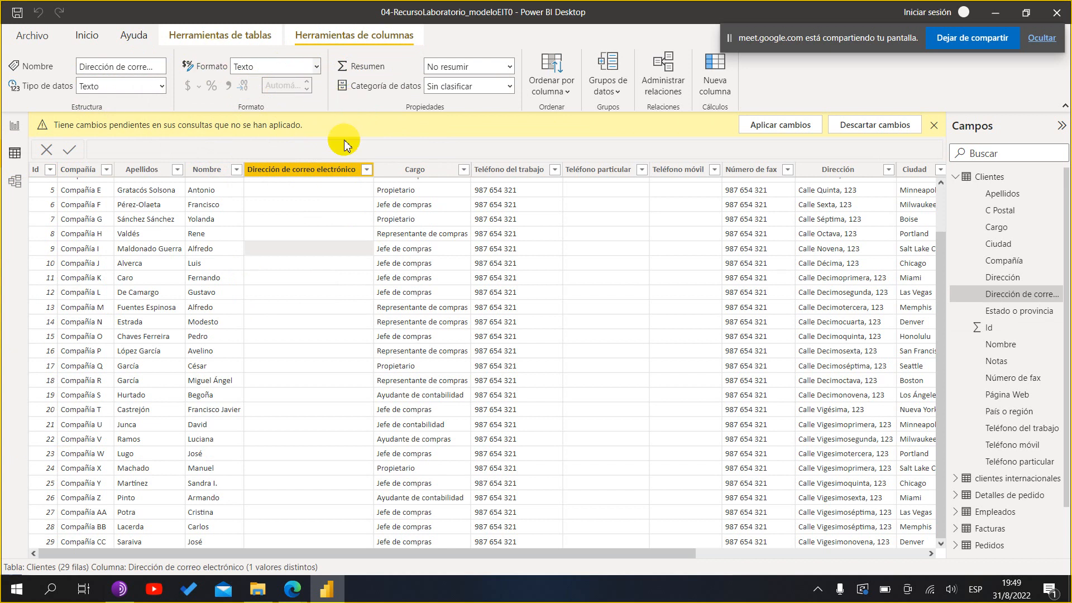
click(36, 169)
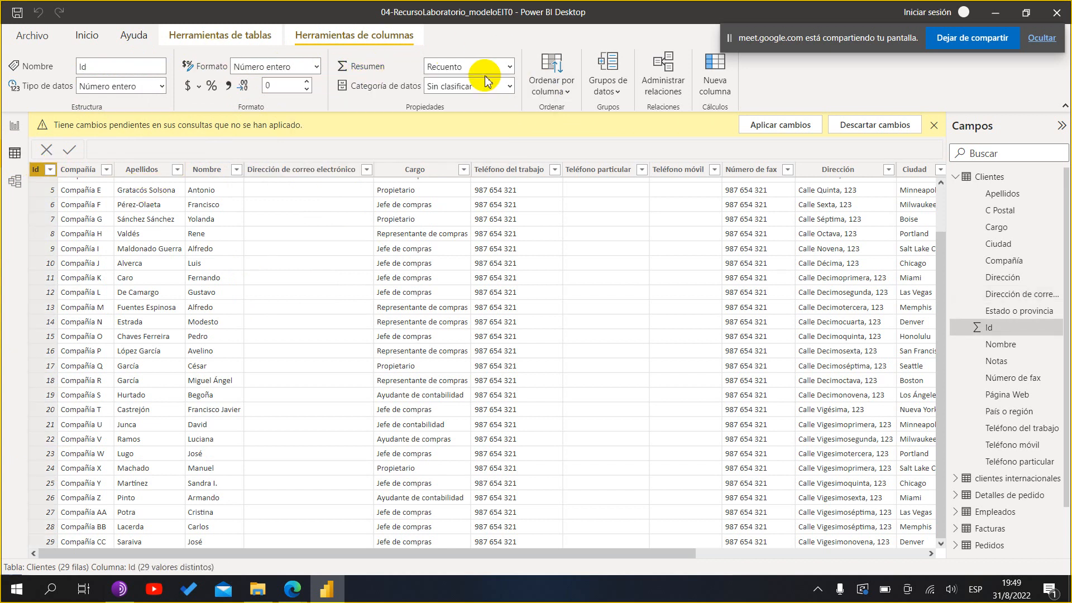
- Examine the summarization and data category options available for the Id column without changing them
click(510, 66)
click(512, 66)
click(512, 65)
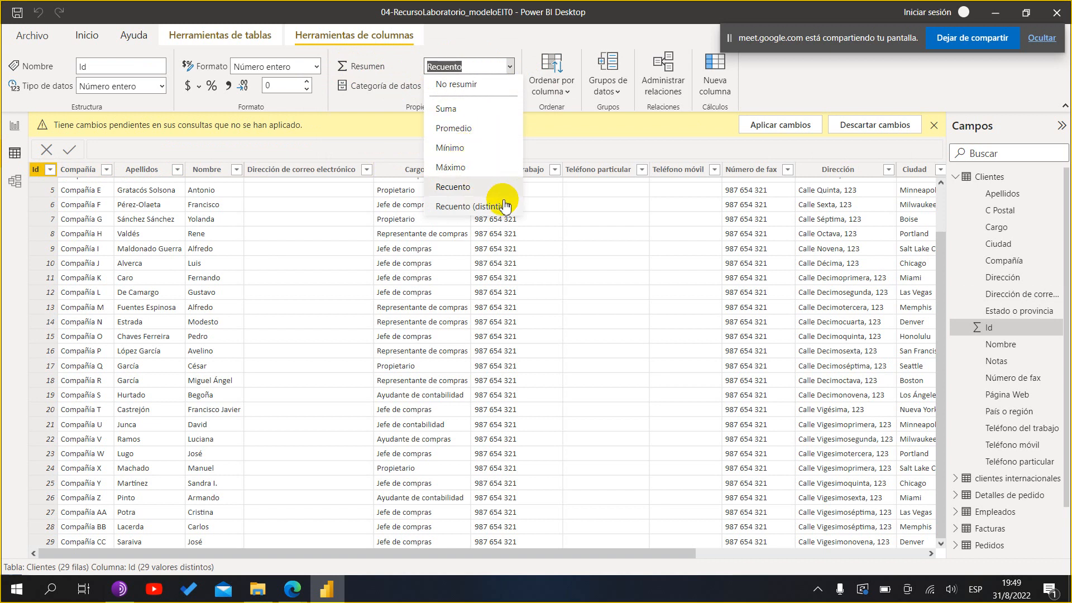
click(576, 44)
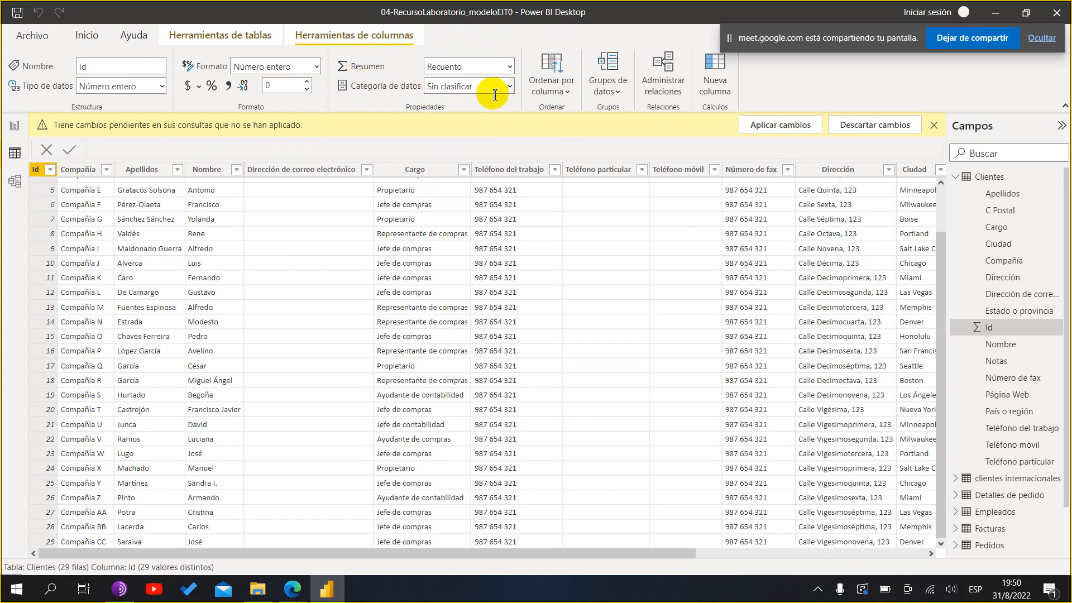
click(510, 86)
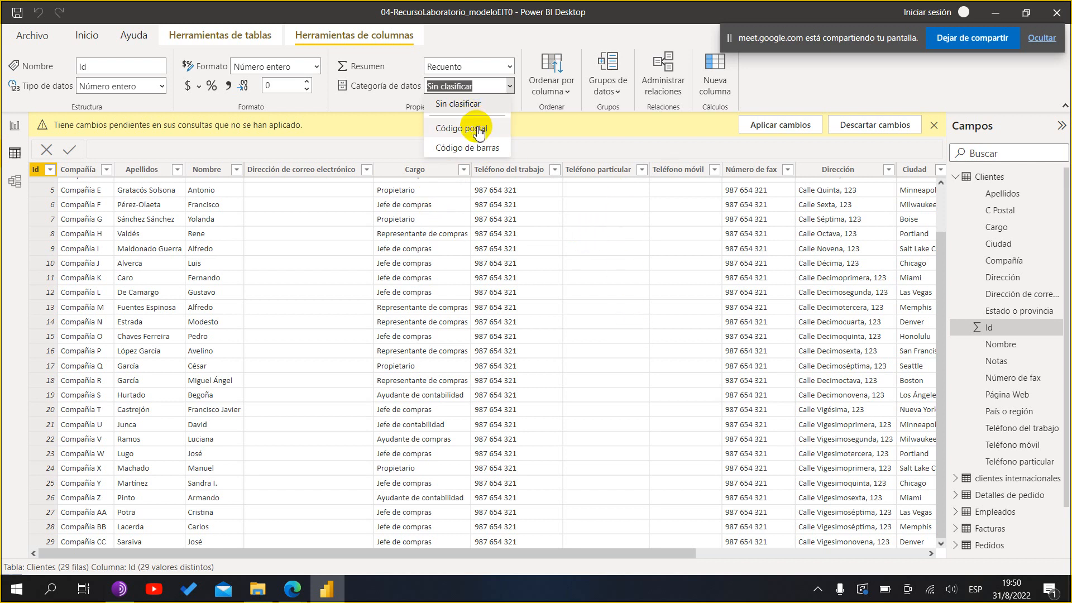
click(597, 146)
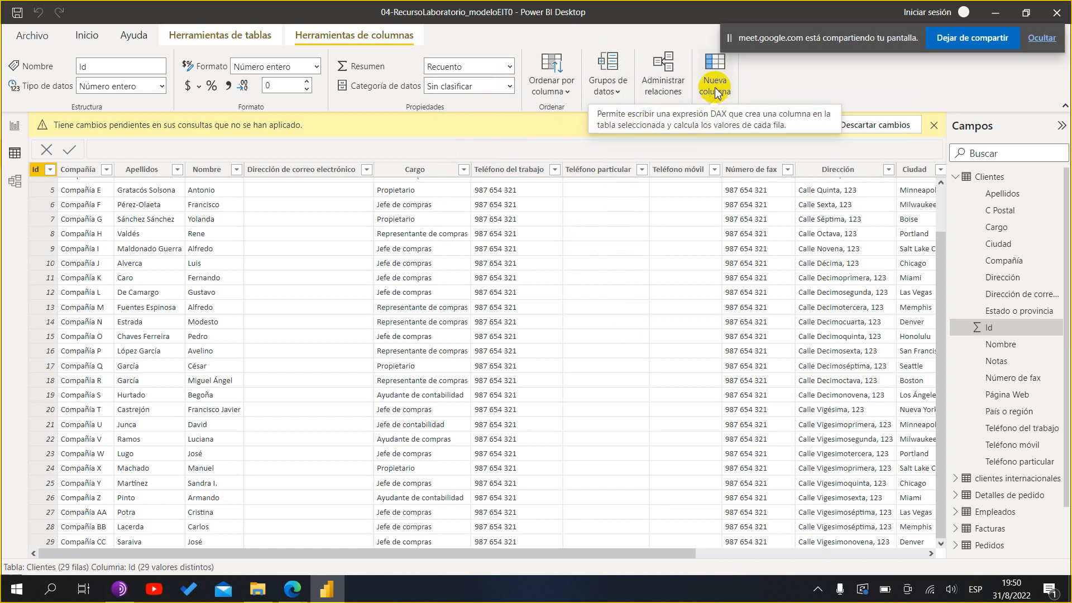
- Examine the commands available for the Dirección de correo electrónico column in the Clientes table
drag(609, 555, 425, 491)
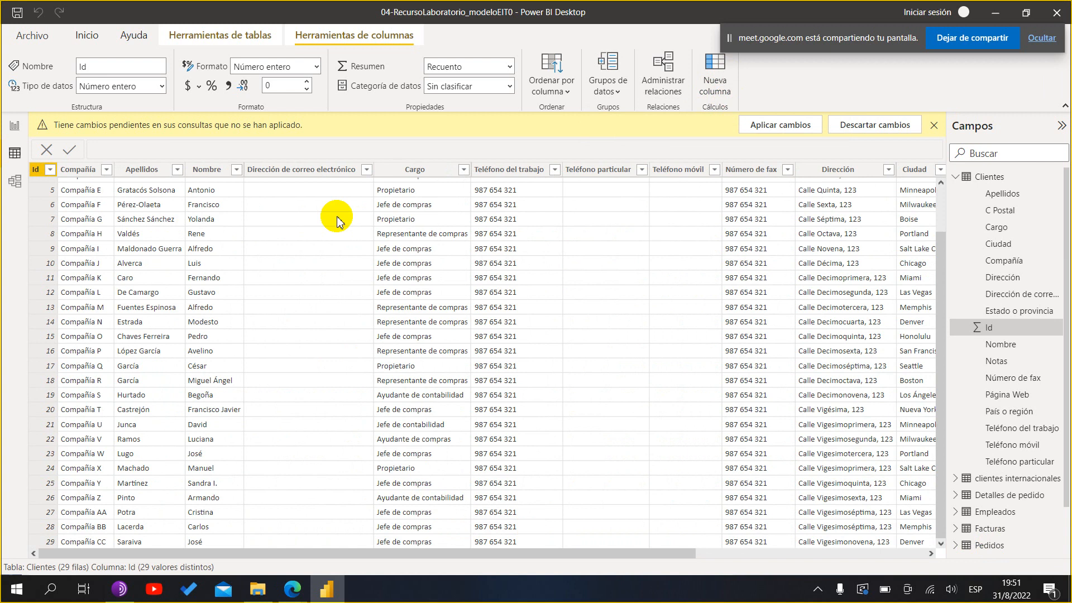
click(338, 173)
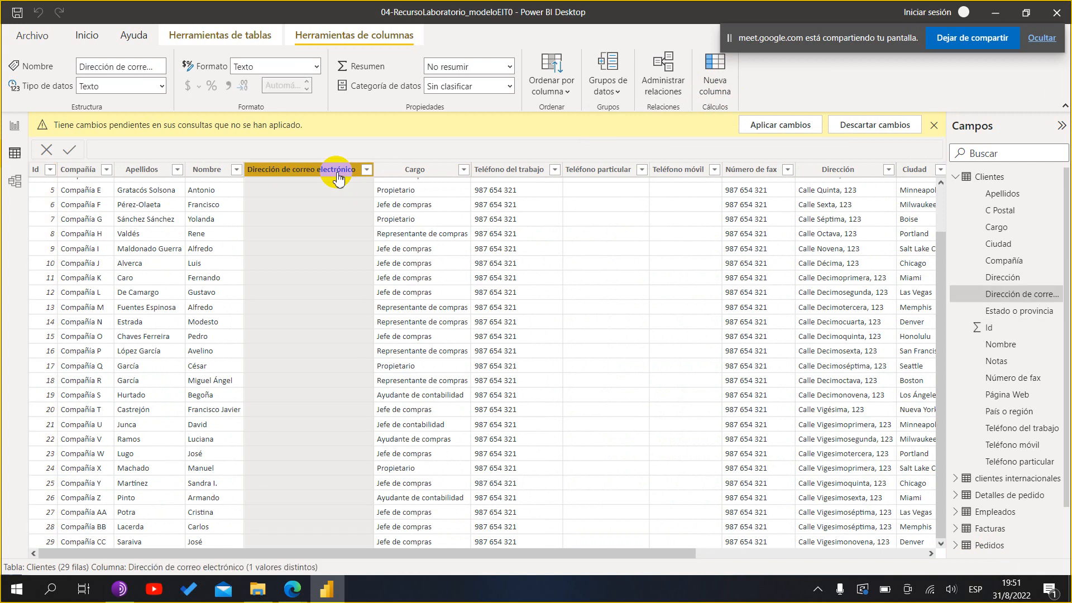
right_click(337, 175)
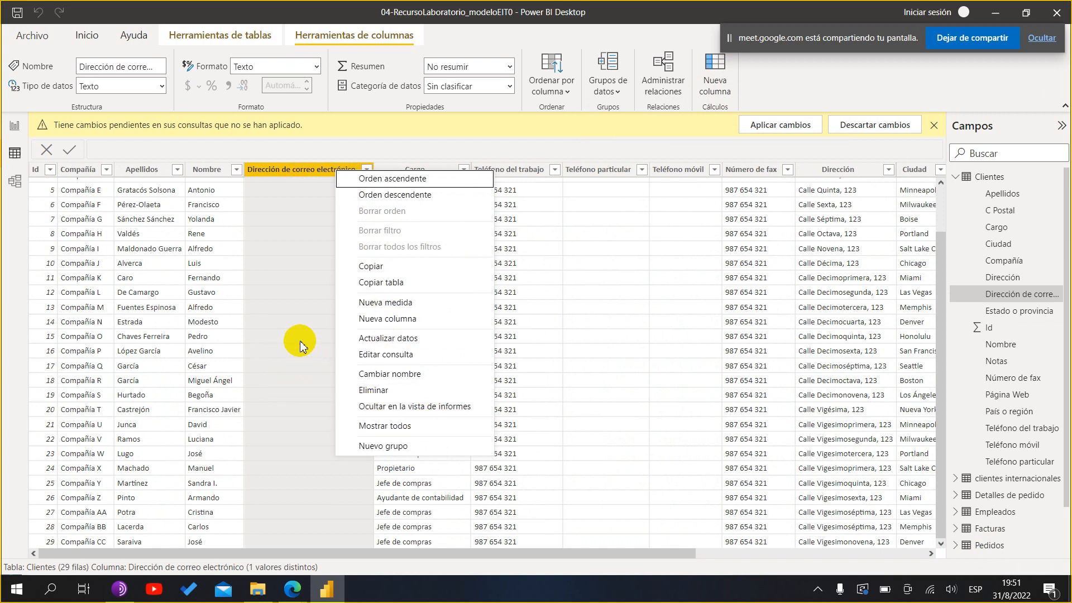
click(314, 306)
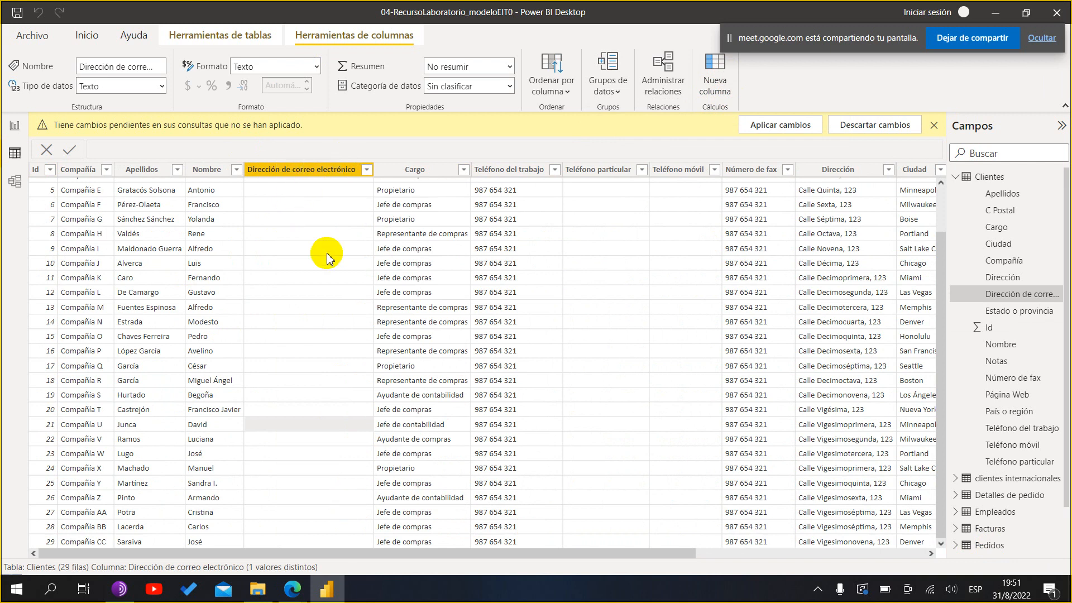
- Try to delete the Dirección de correo electrónico column from the Clientes table
click(299, 171)
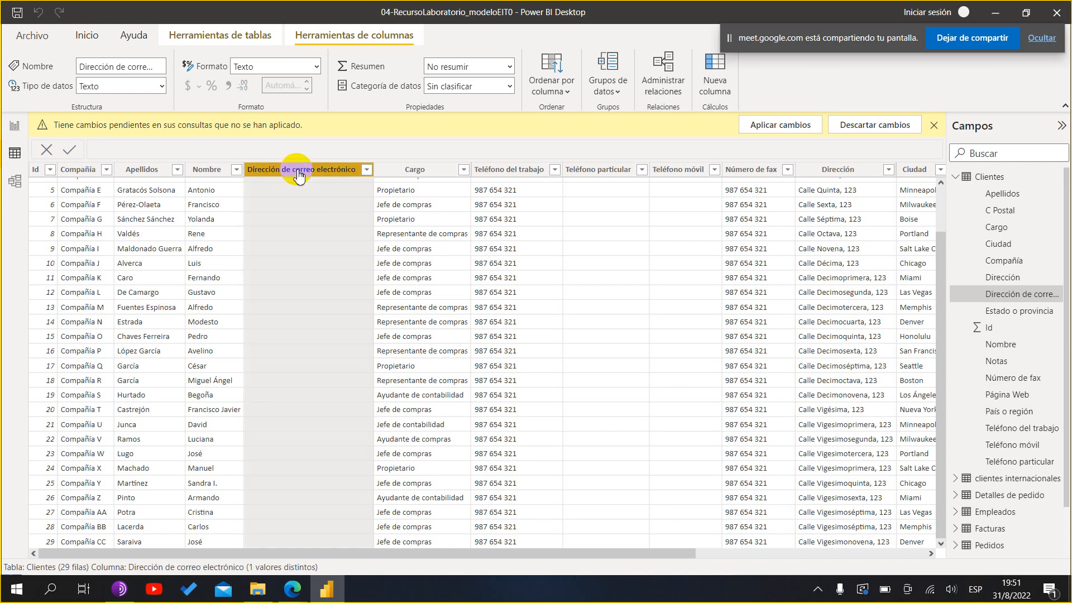
right_click(300, 175)
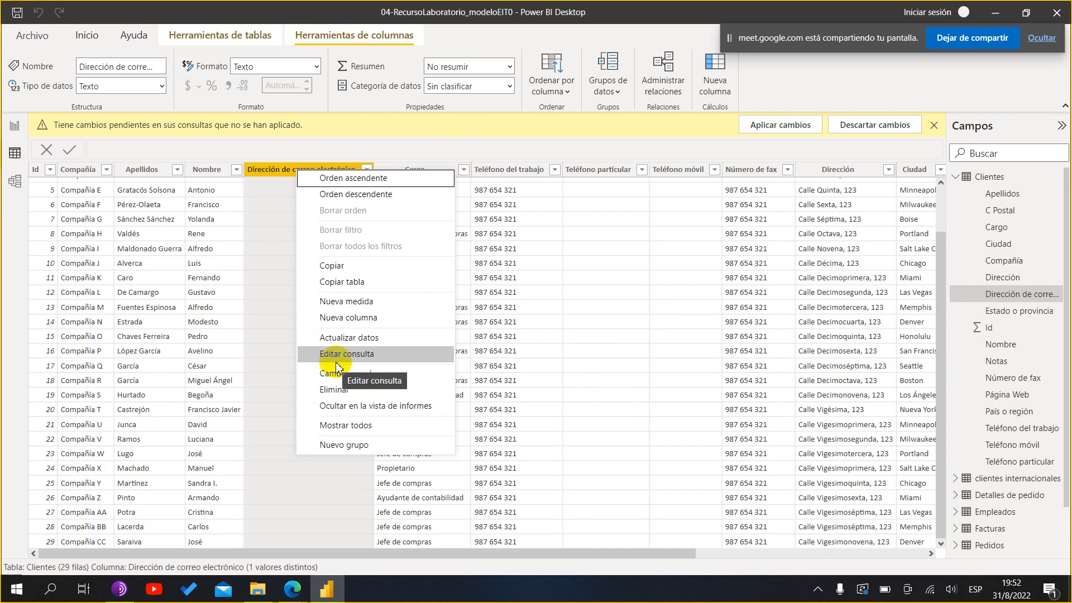
click(391, 390)
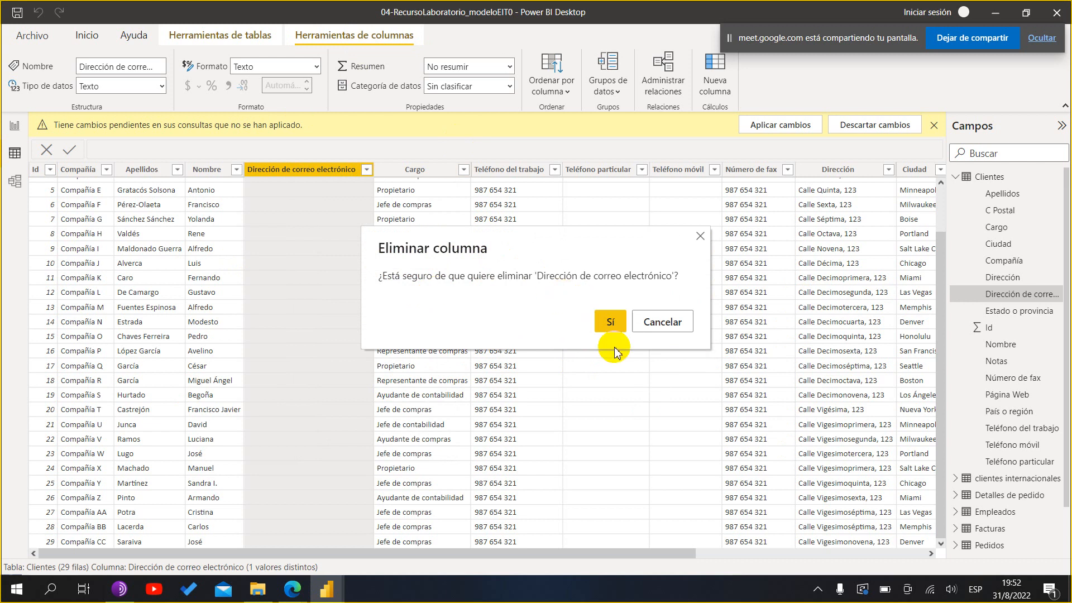
click(611, 321)
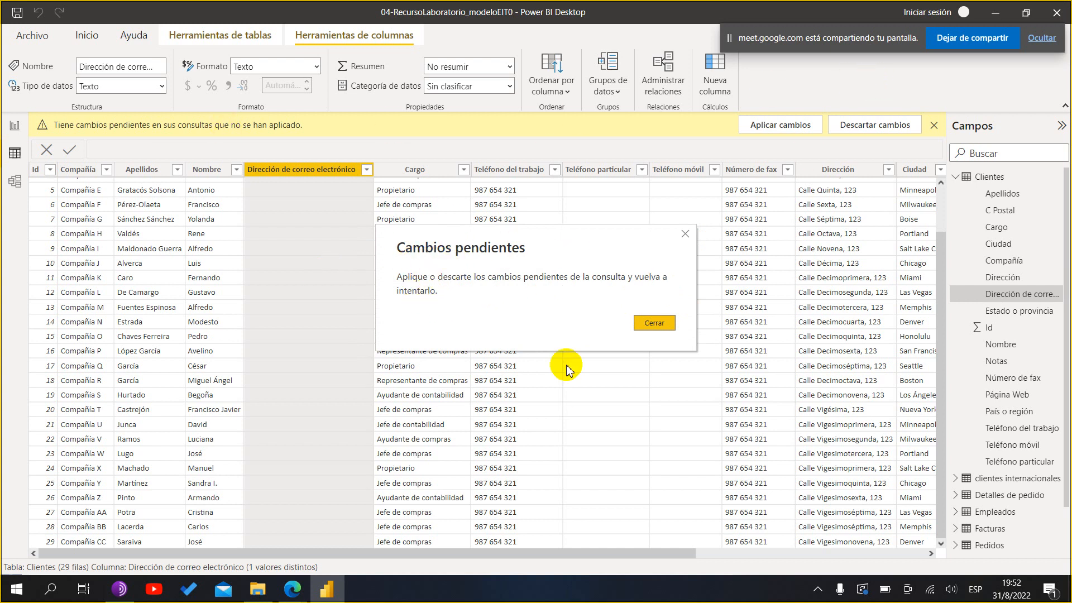
click(661, 323)
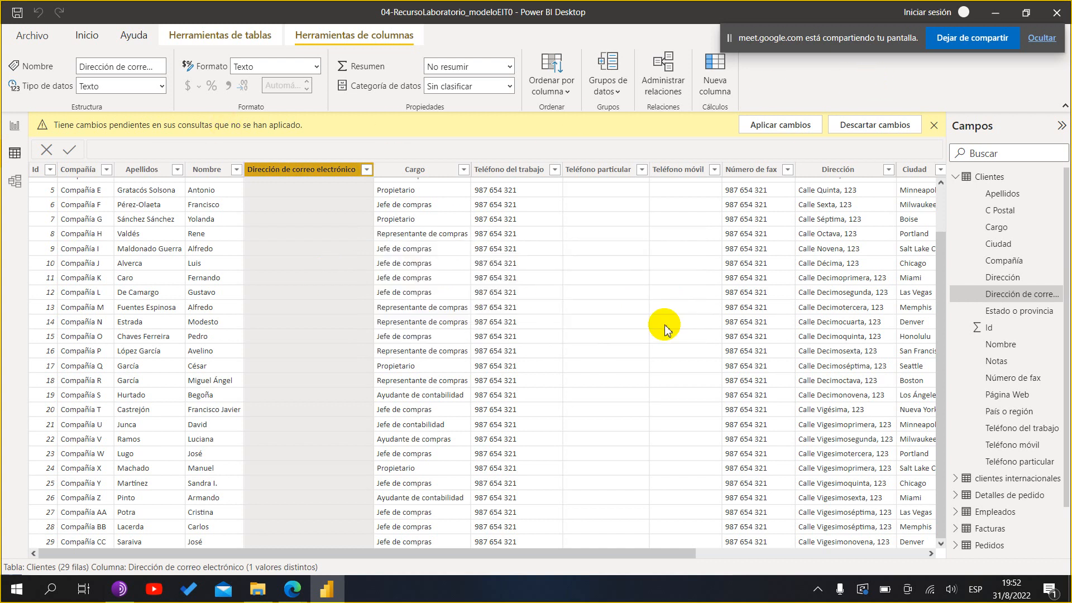
click(317, 188)
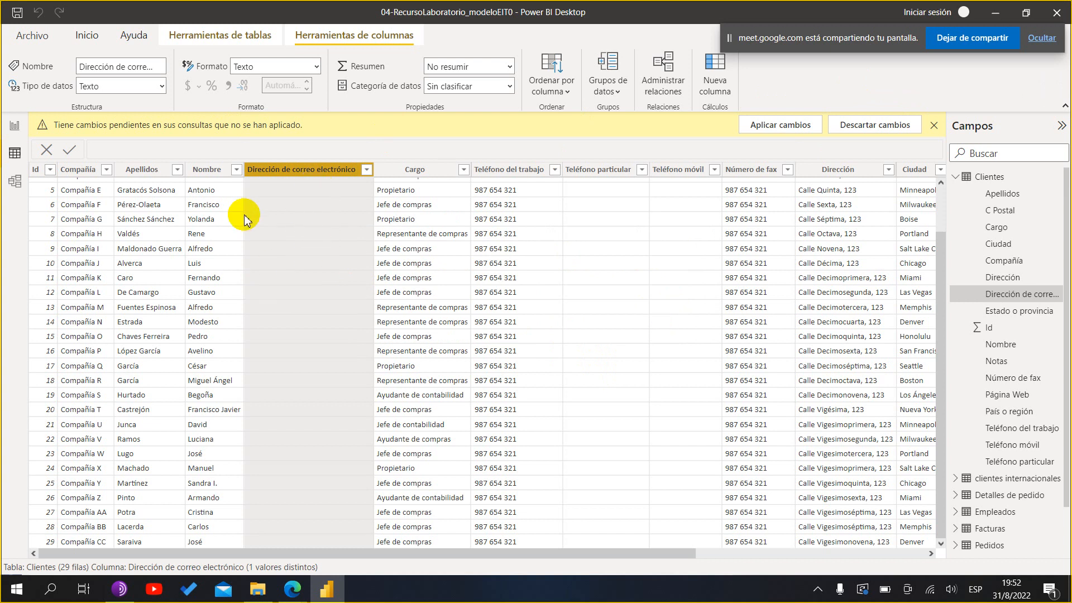
- Look over the Nombre column's filter options, sort the column in ascending order and clear the sort again
click(218, 176)
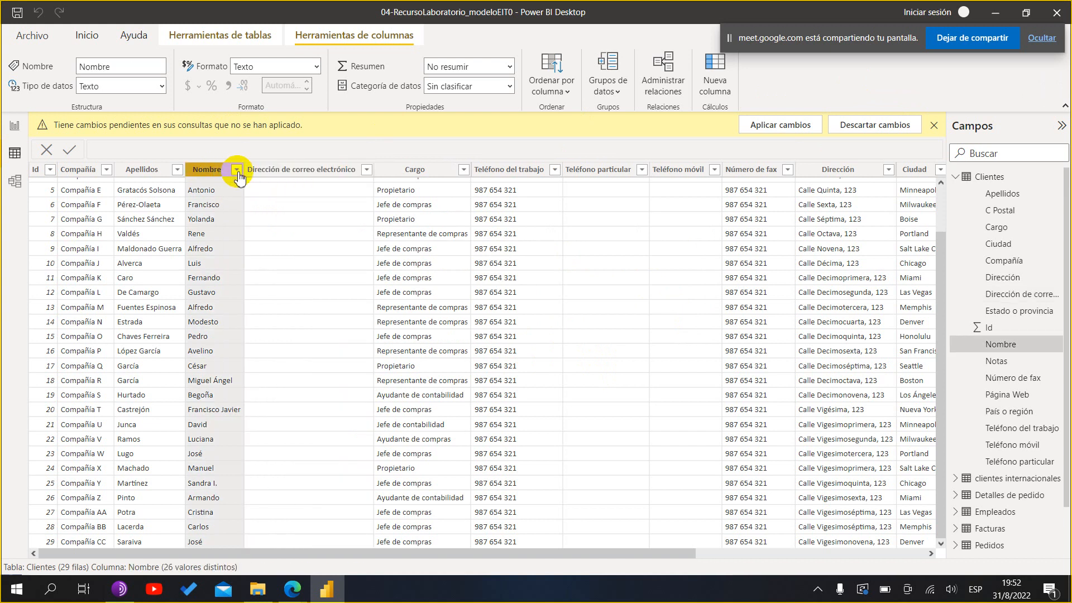
click(238, 175)
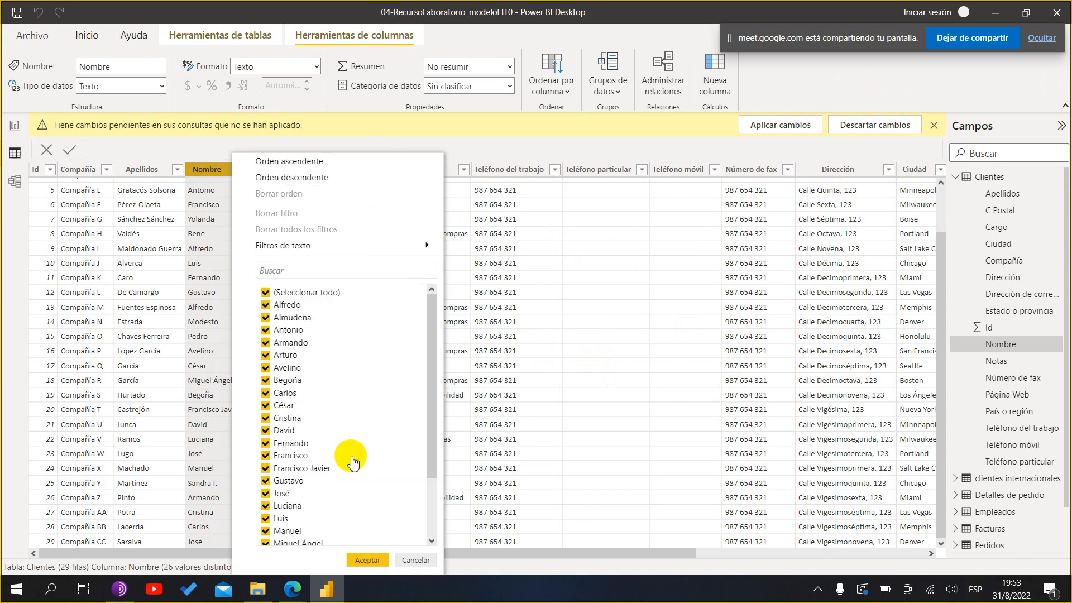
scroll(352, 459, down, 3)
scroll(352, 460, up, 3)
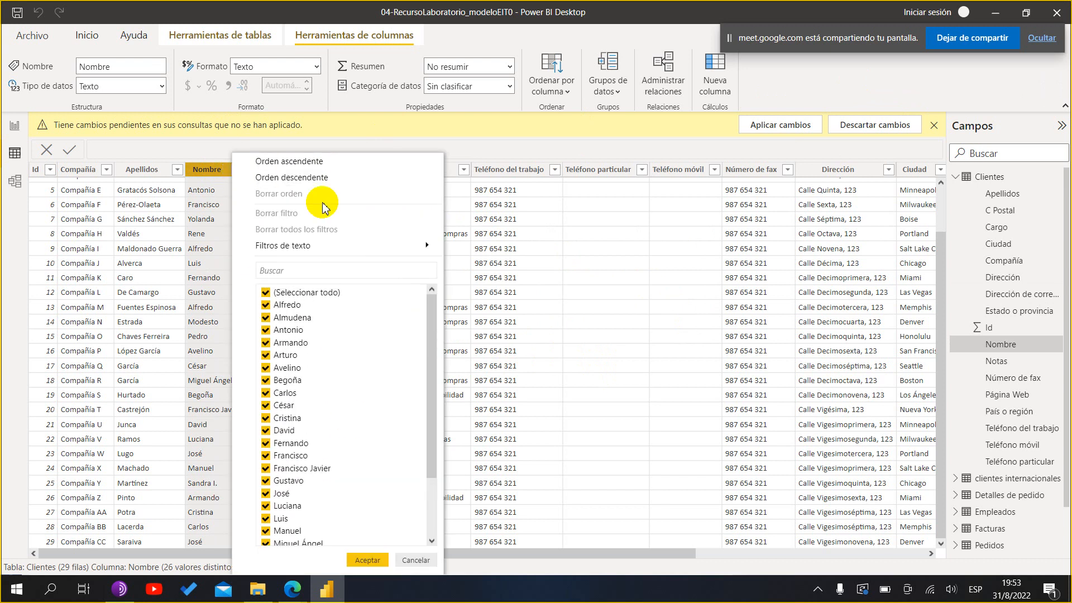
click(321, 166)
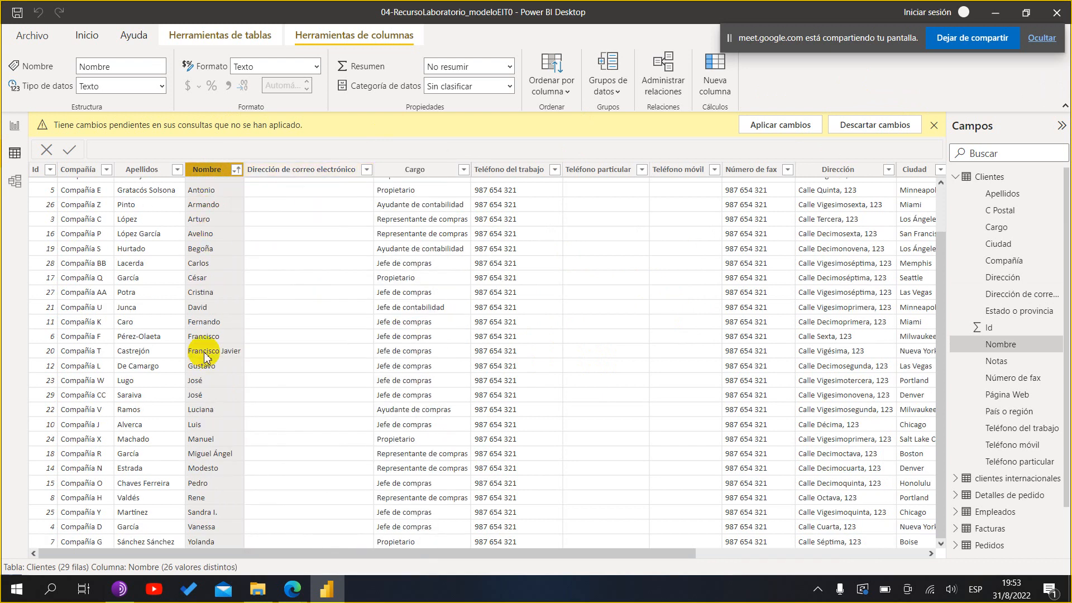
click(236, 169)
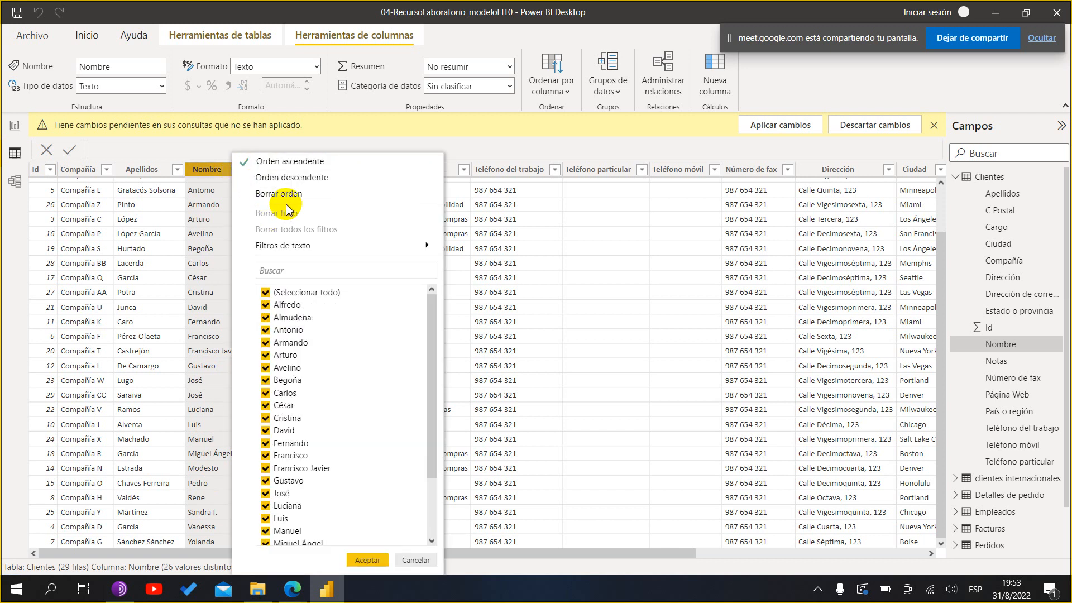
click(292, 196)
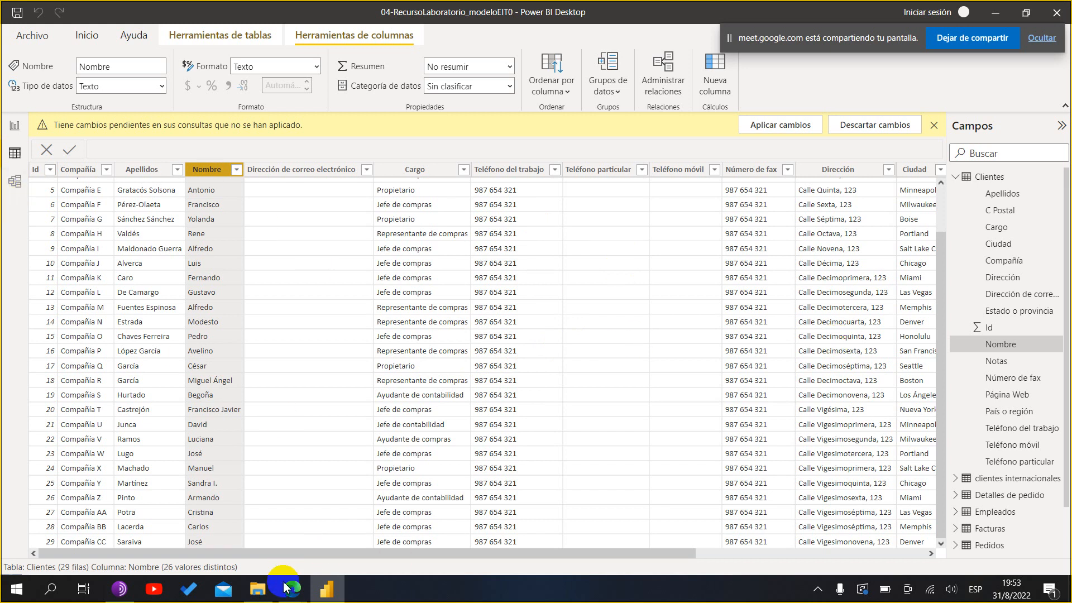
- Switch to the course slides in the browser, find the Relaciones y campos clave slide and highlight its heading
click(297, 592)
click(217, 531)
scroll(340, 391, up, 10)
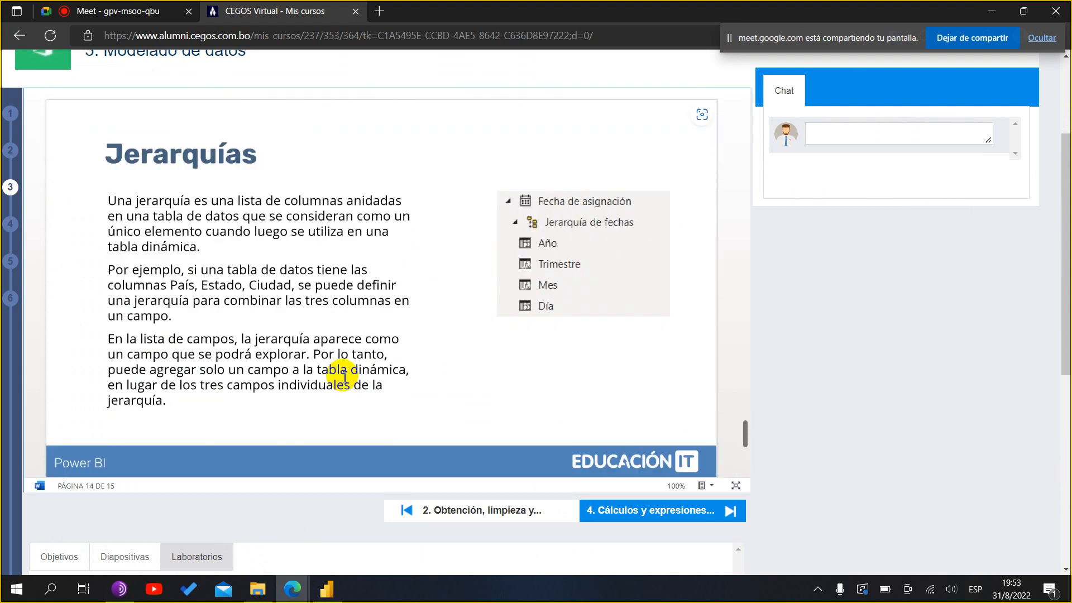
scroll(345, 377, up, 10)
scroll(345, 377, down, 18)
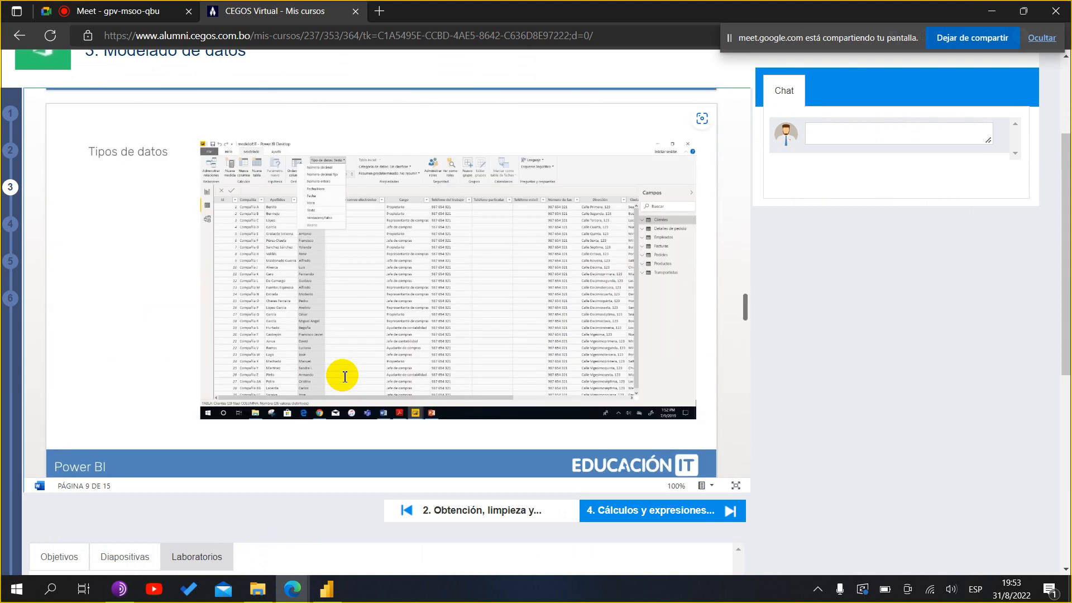
scroll(345, 377, up, 5)
scroll(343, 377, down, 3)
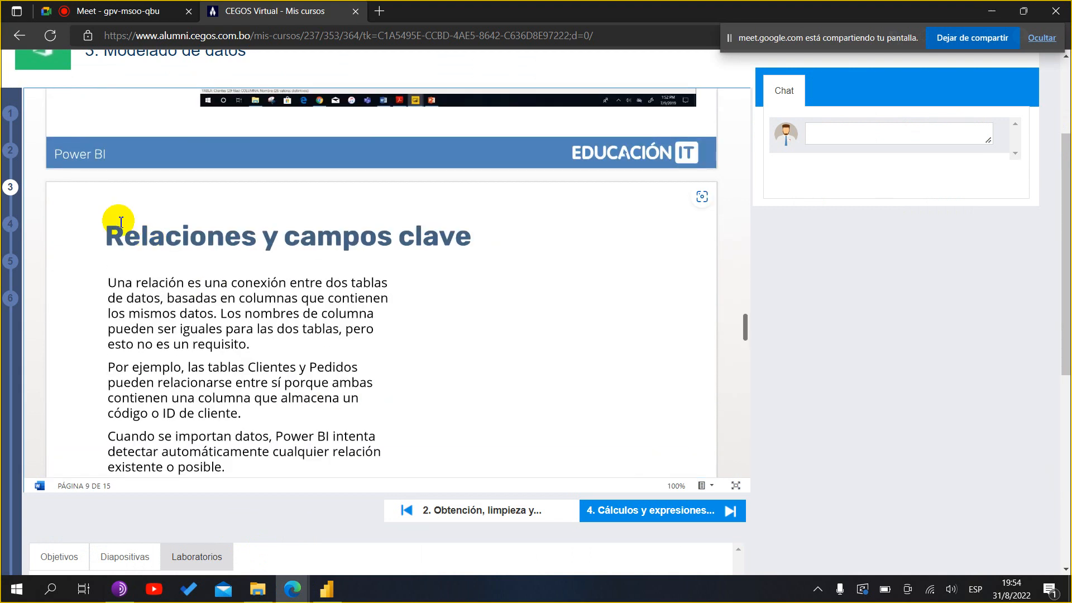
drag(102, 234, 543, 283)
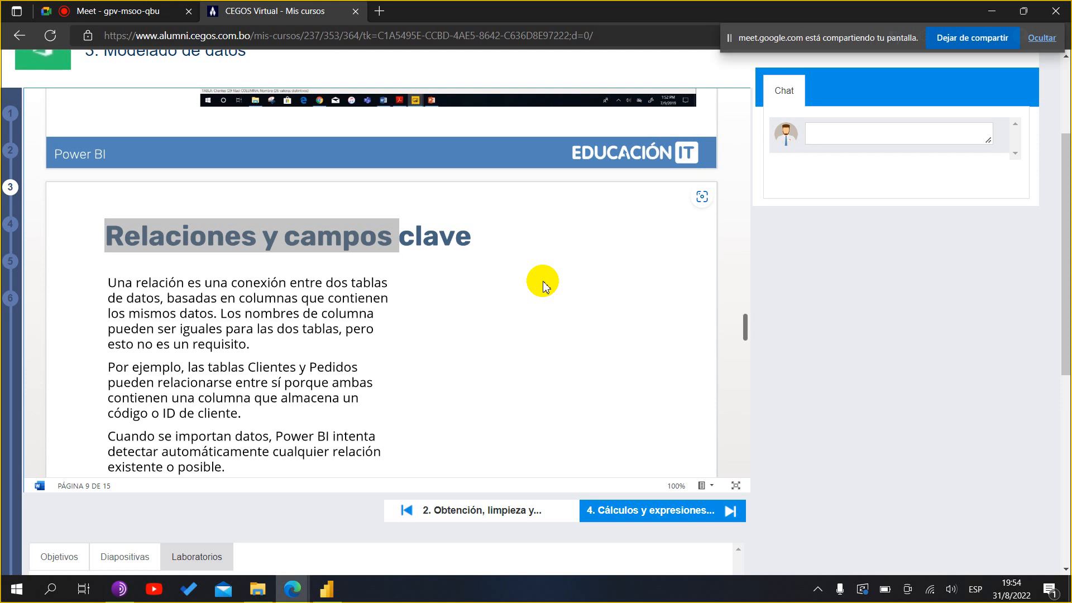
- Try to open the 2_Lab. Tipos de datos presentation from the module's Diapositivas list
click(133, 33)
scroll(933, 360, down, 5)
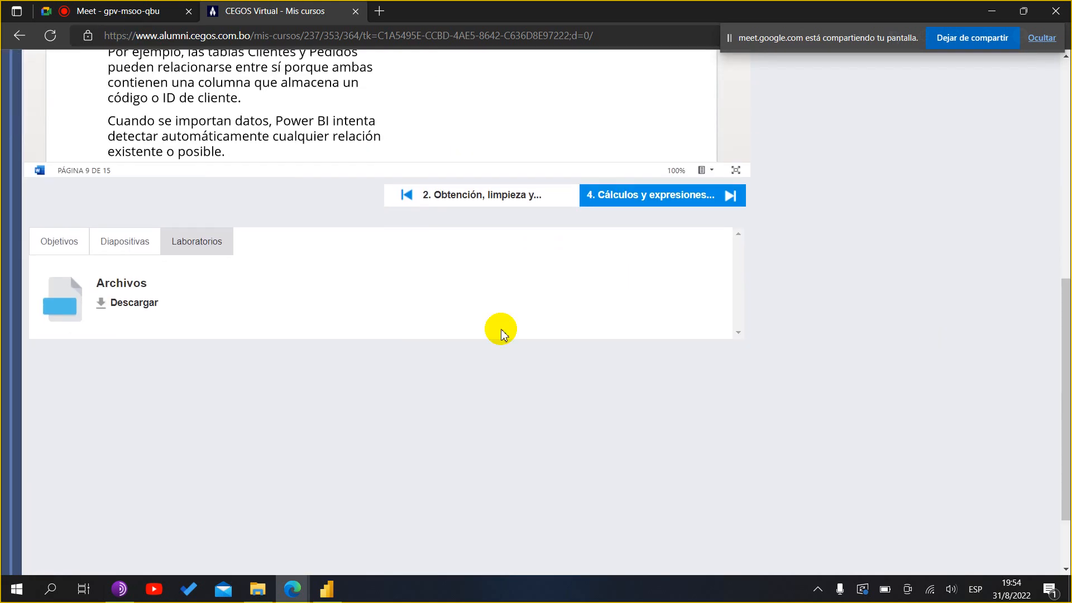
click(109, 241)
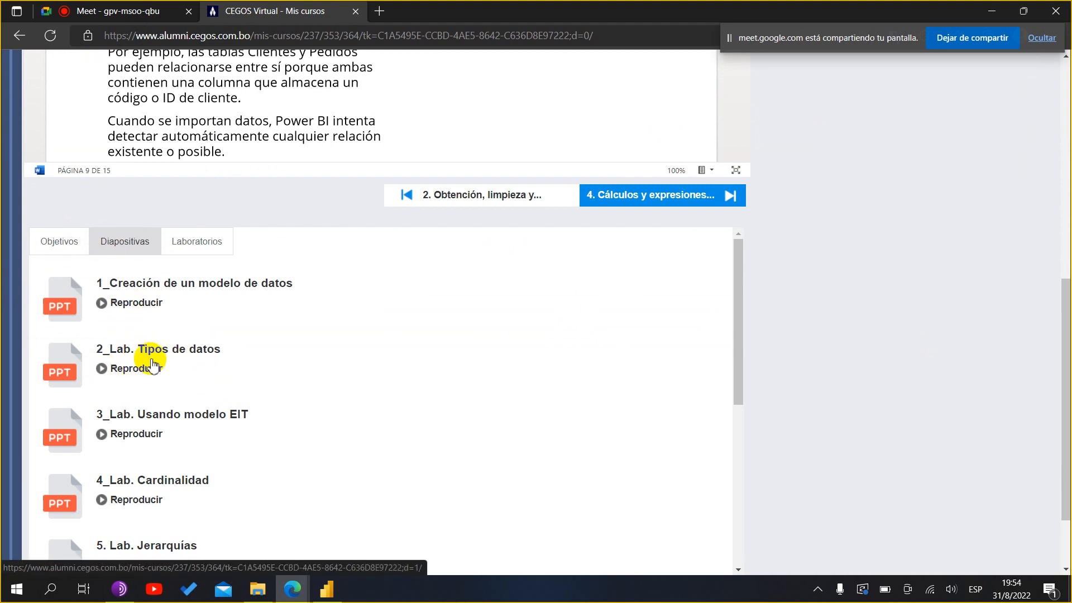
click(161, 361)
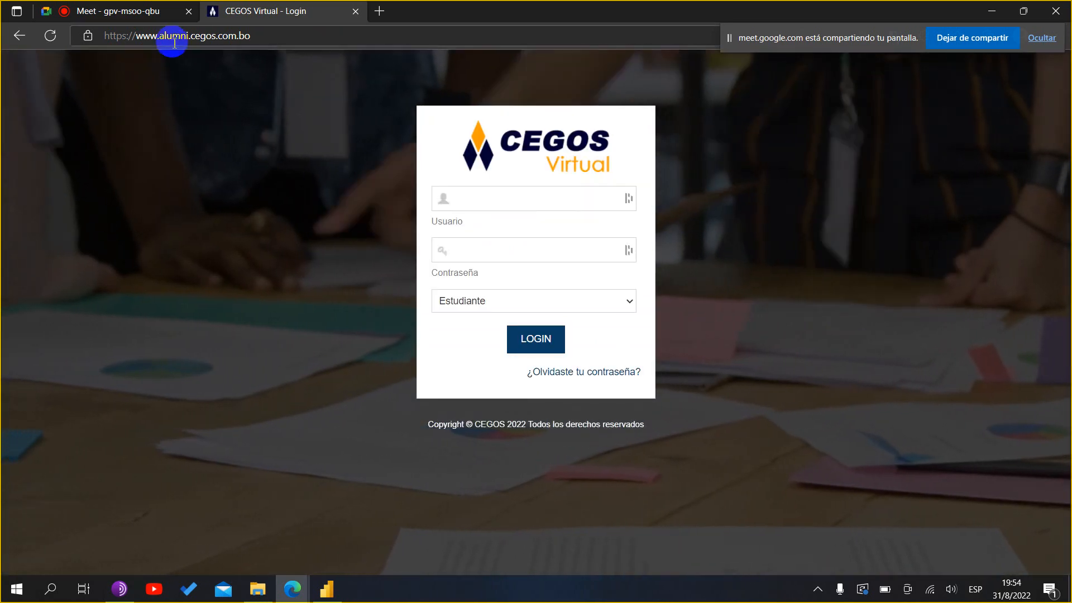
- Switch to the Google Meet call and stop sharing the screen
click(138, 11)
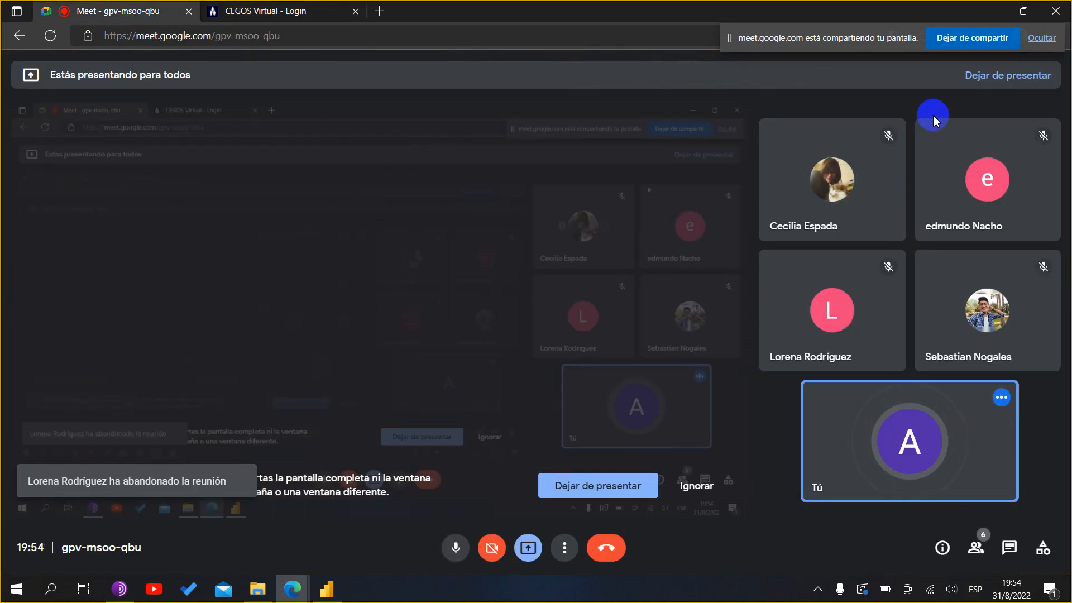
click(972, 40)
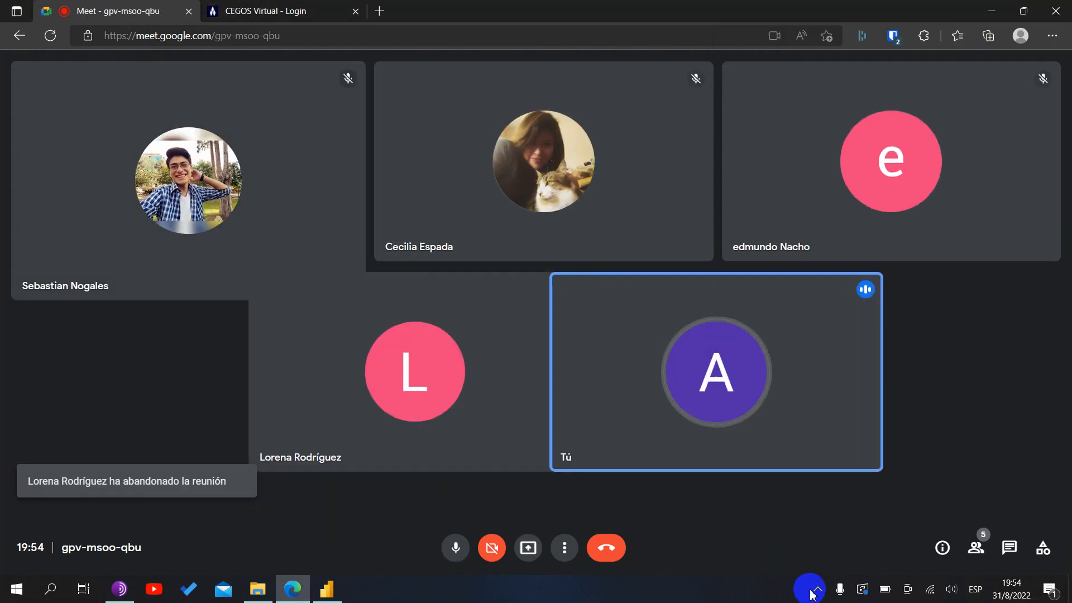
click(817, 588)
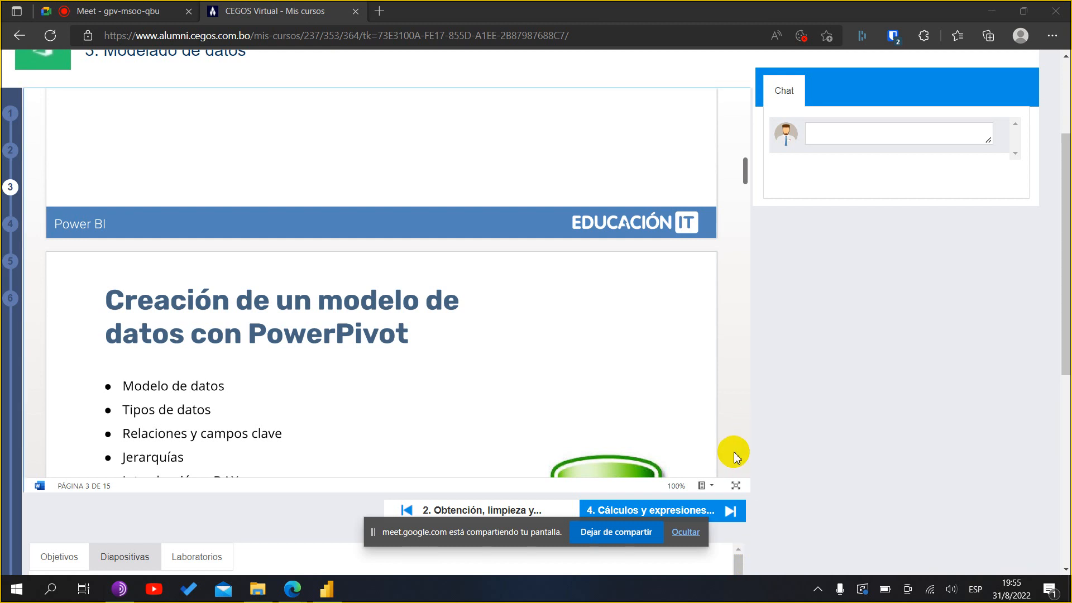
- Open the 2_Lab. Tipos de datos presentation from the Modelado de datos module's slide list
scroll(383, 260, down, 4)
scroll(384, 261, up, 3)
scroll(383, 262, down, 3)
scroll(383, 261, up, 4)
scroll(818, 335, down, 5)
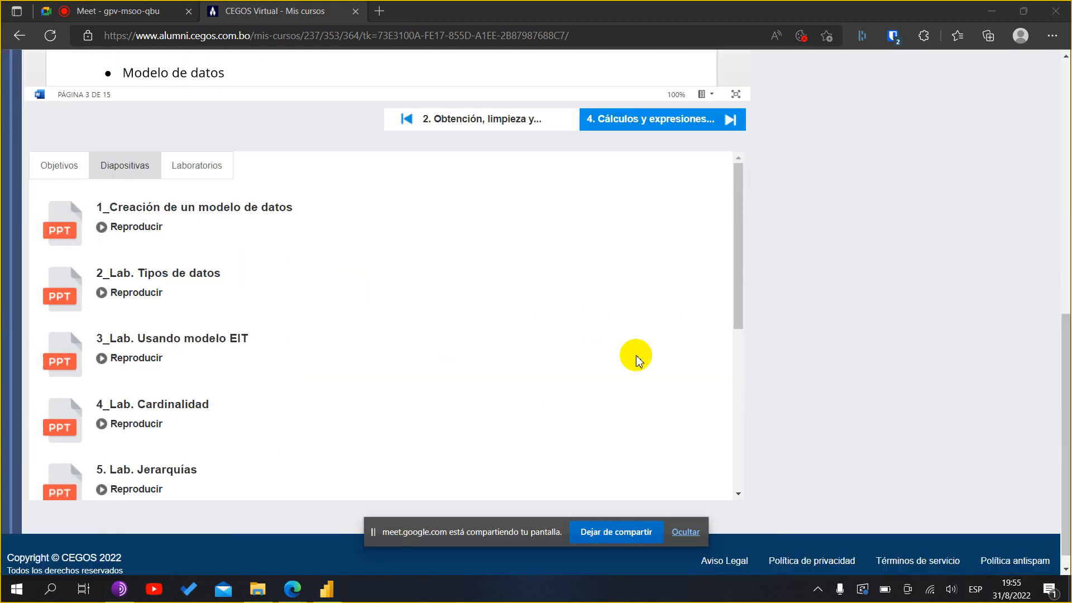
click(163, 273)
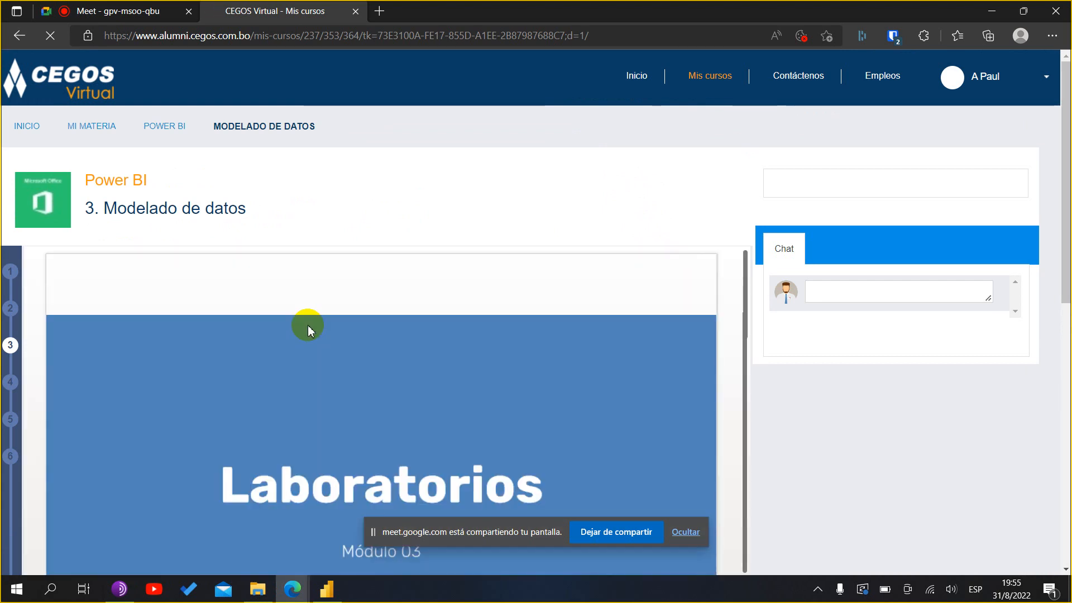
- Read the Ejercicio: Tipos de datos slide and highlight the file name ModeloEIT0.pbix in its first instruction
scroll(308, 330, down, 5)
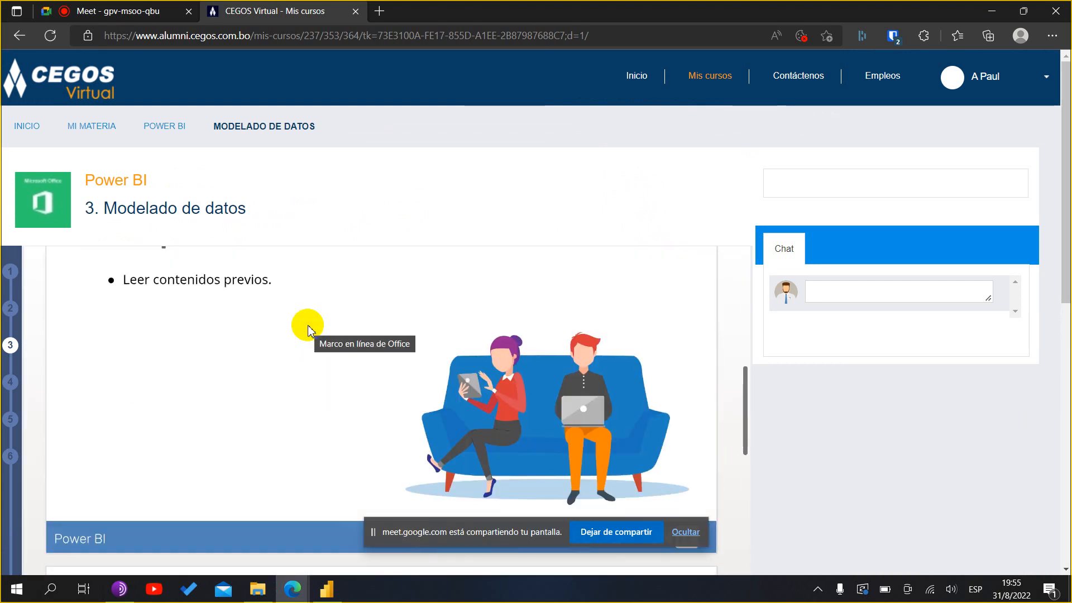
scroll(308, 330, down, 5)
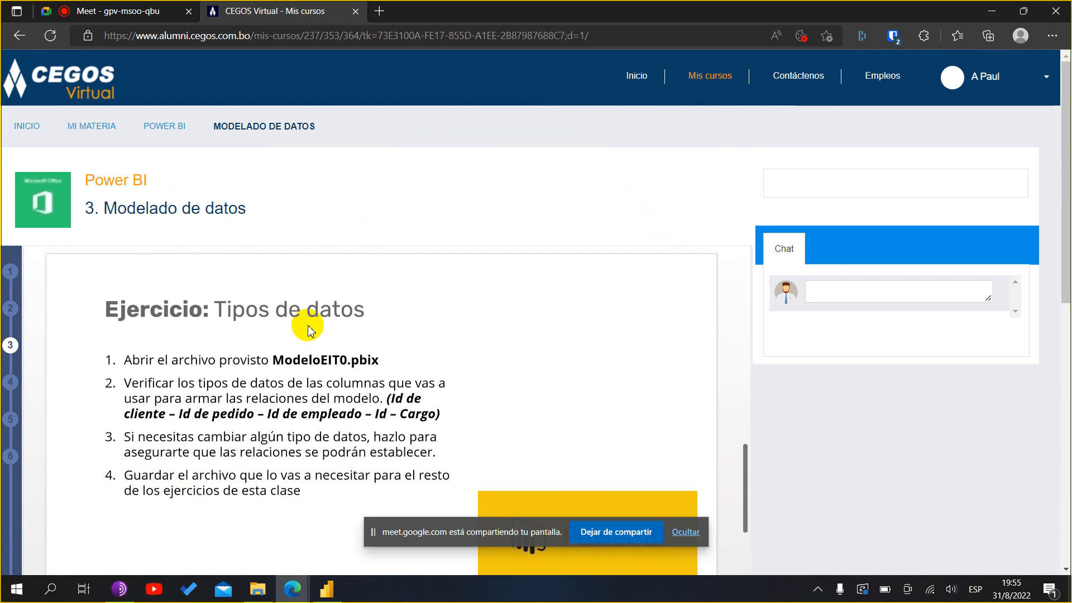
scroll(311, 330, down, 3)
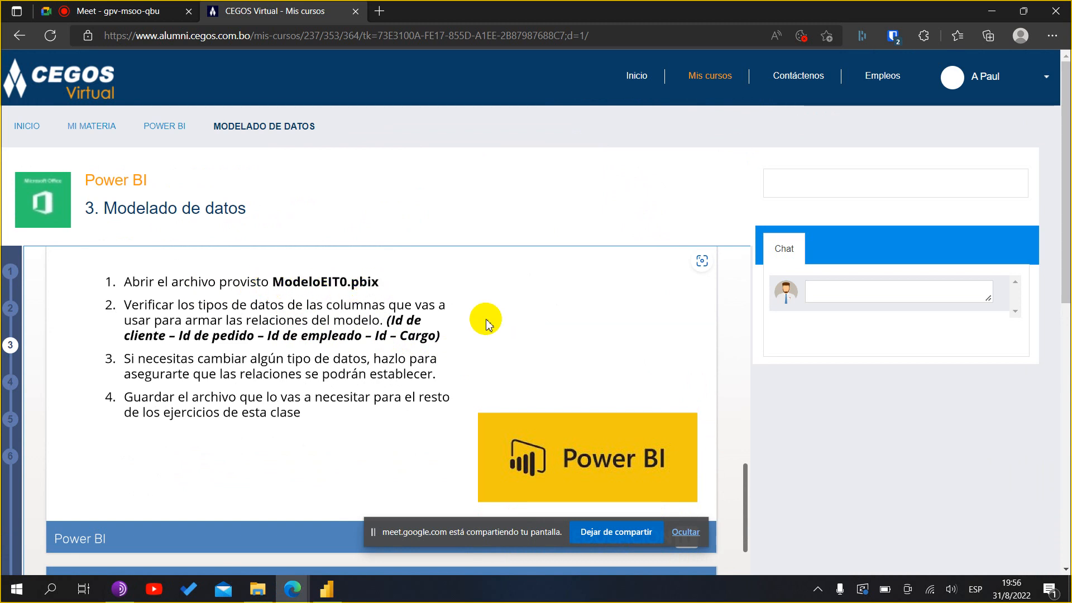
drag(381, 282, 274, 286)
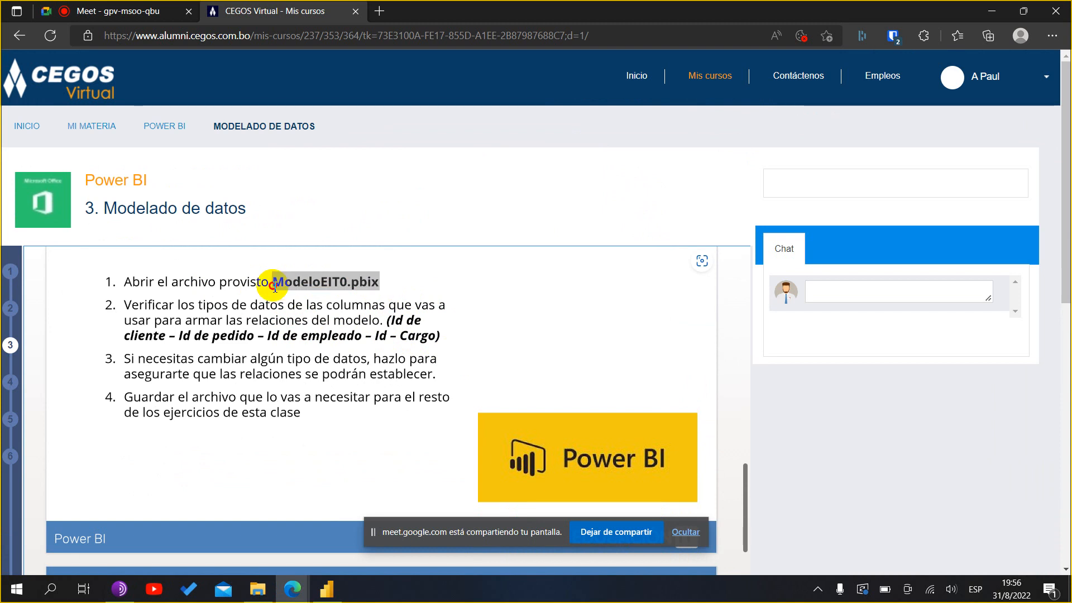
- Check the open lab file in Power BI Desktop, return to the exercise slide and highlight the instruction about the relationship columns
click(326, 589)
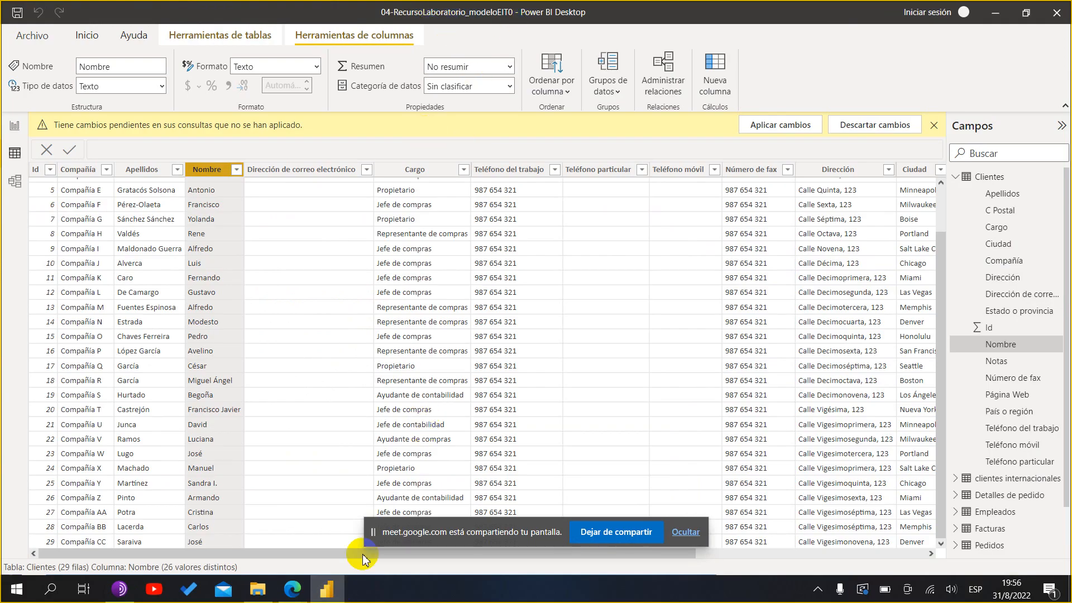
click(327, 590)
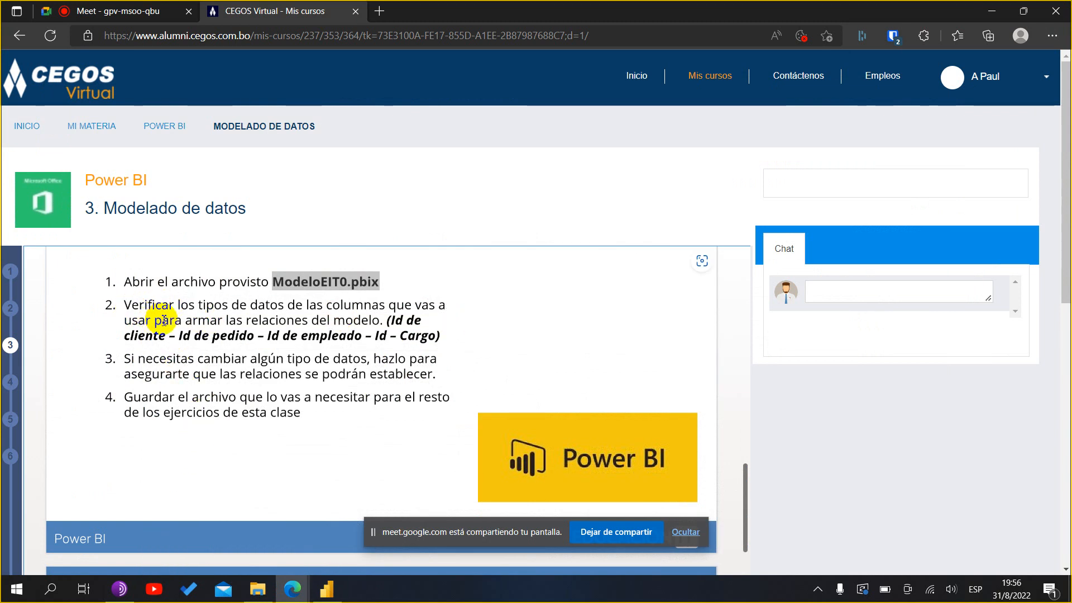
drag(162, 320, 395, 324)
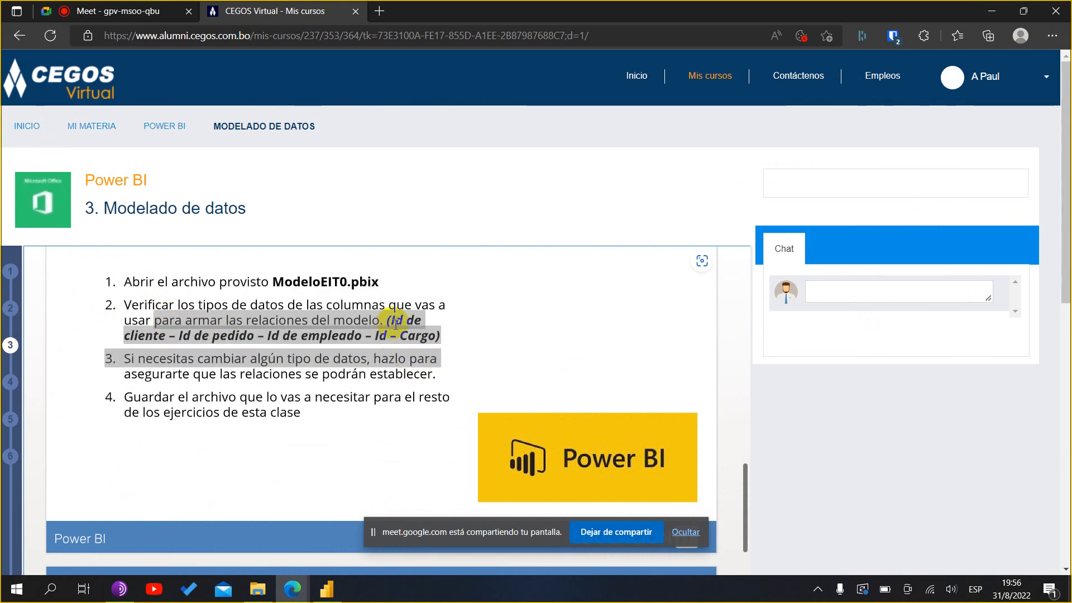
- Clear the slide's text highlight, switch to Power BI Desktop and browse the clientes internacionales, Facturas and Pedidos tables
click(206, 336)
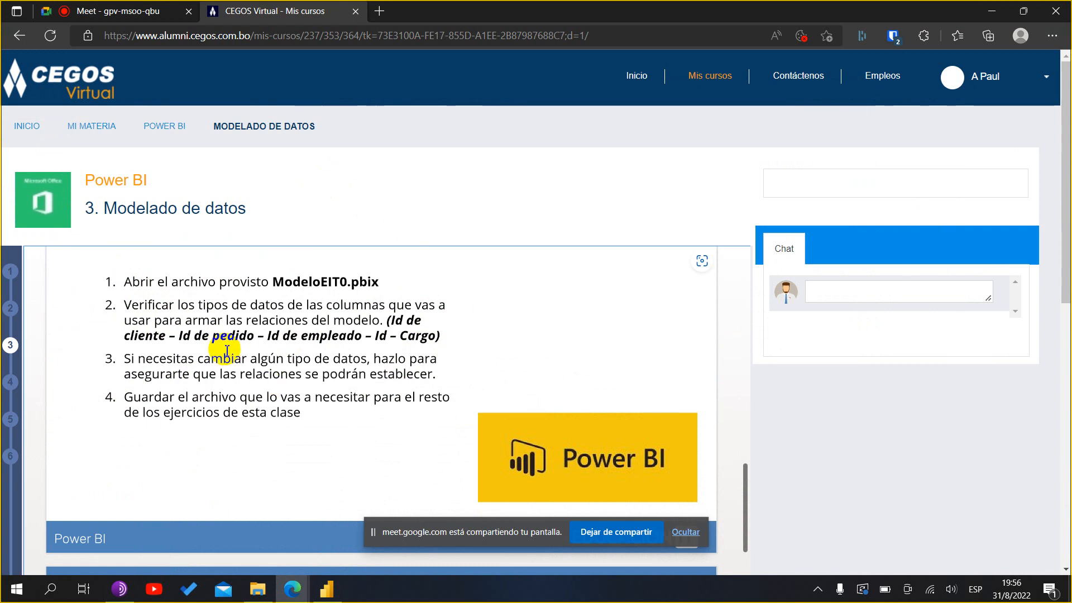
click(329, 594)
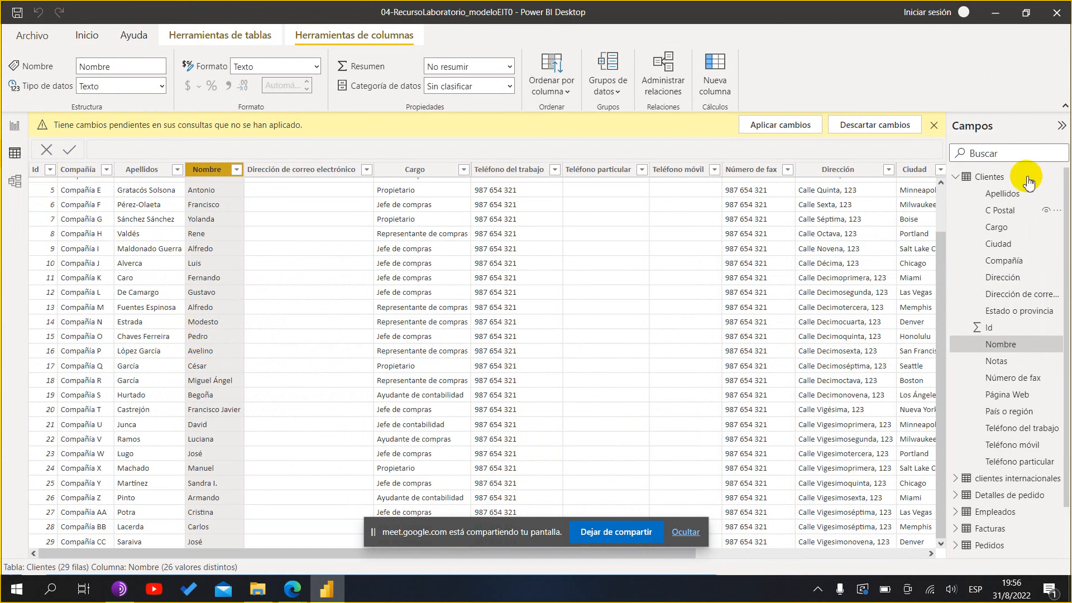
click(957, 178)
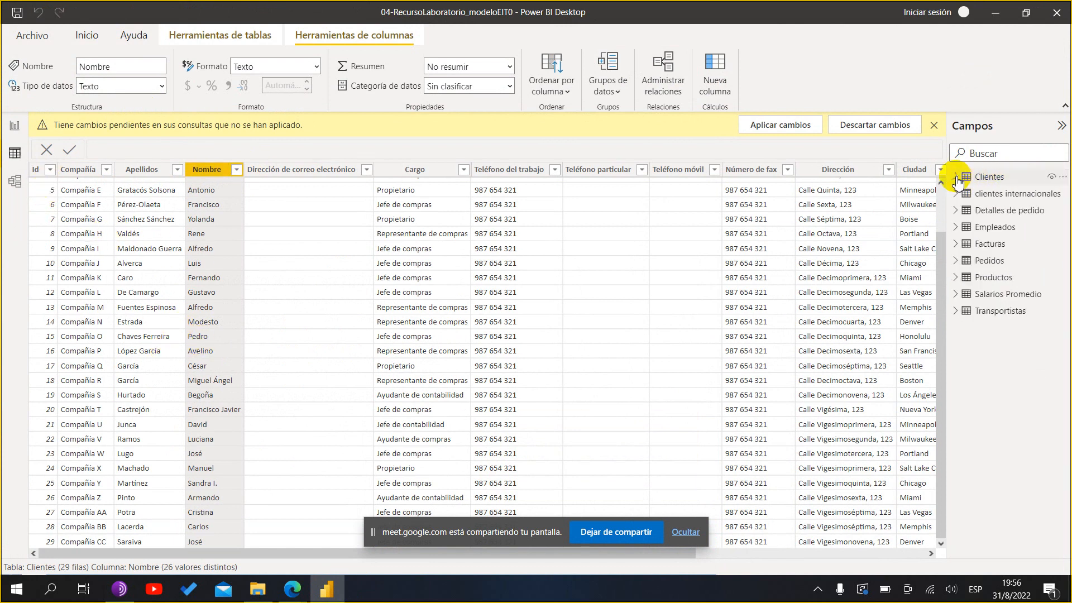
click(984, 199)
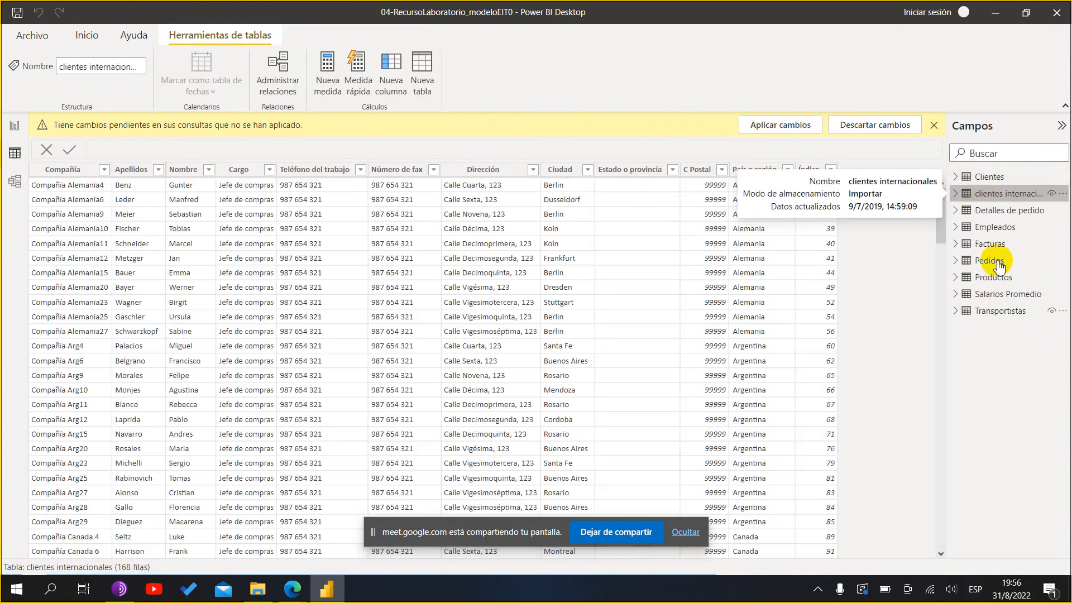
click(990, 244)
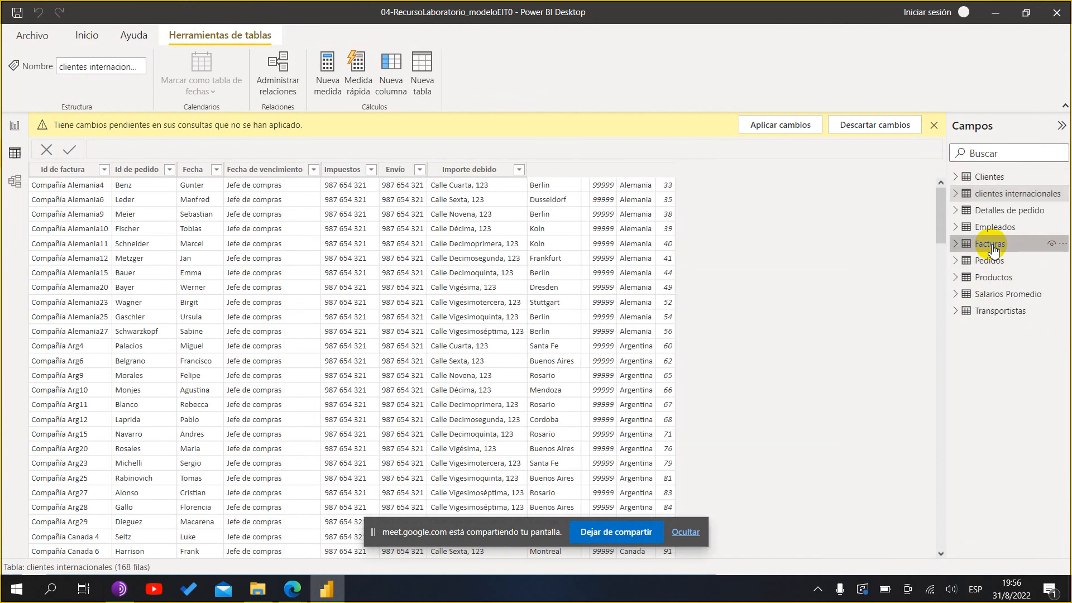
click(1009, 267)
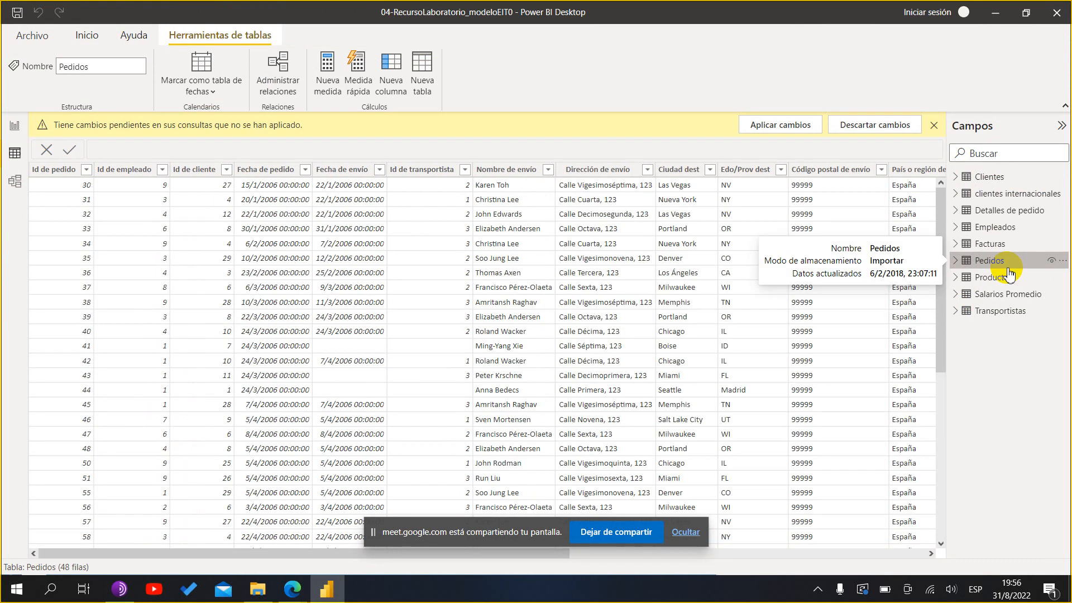
- Inspect the data types of the Id de pedido and Id de empleado columns in Pedidos and show the available data types for Id de pedido
click(48, 172)
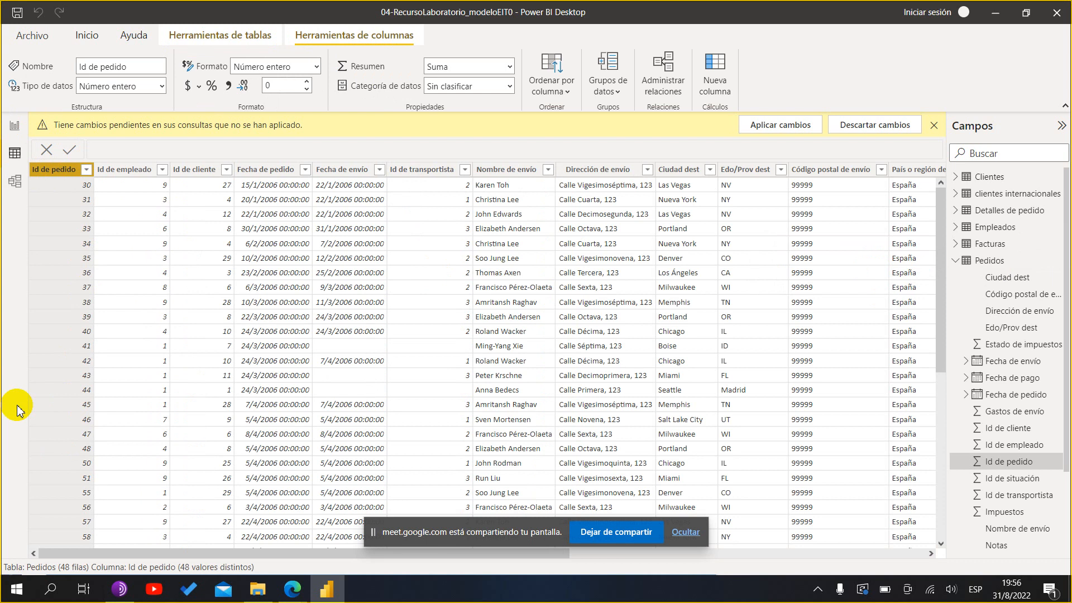
click(136, 273)
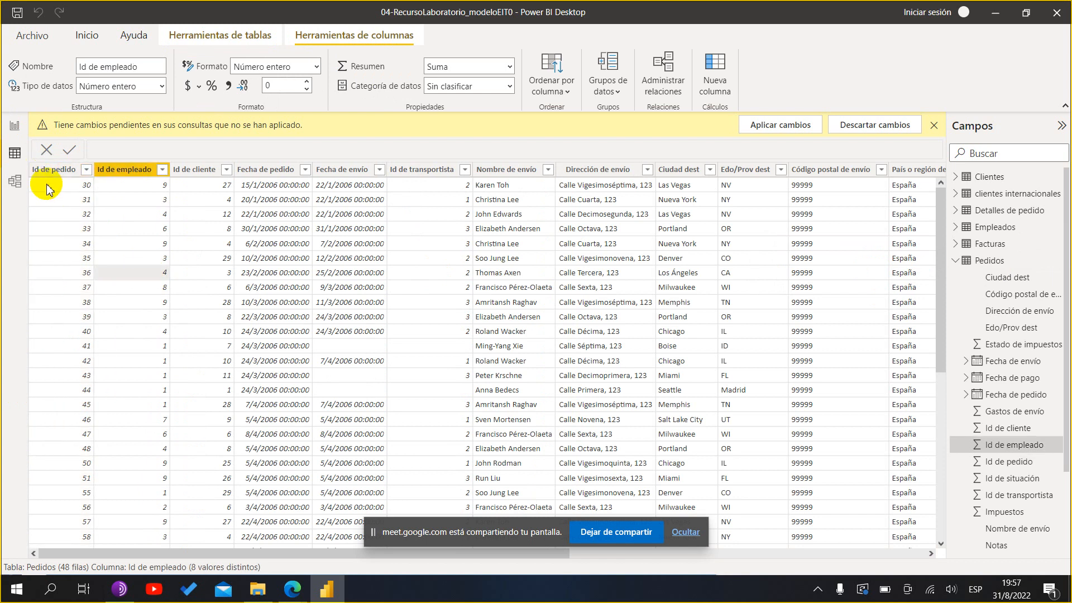
click(47, 186)
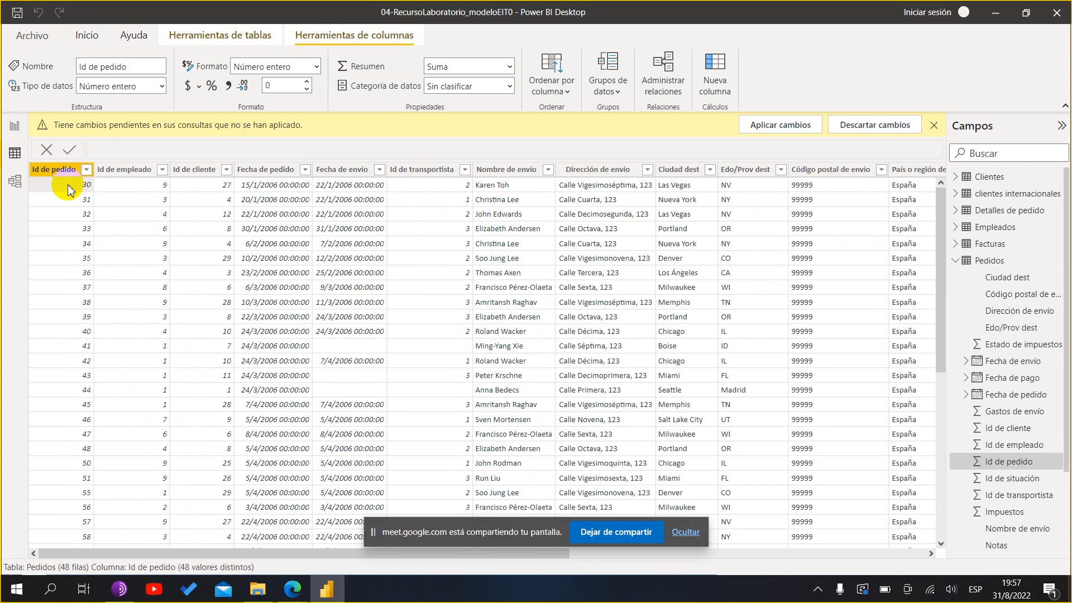
scroll(87, 269, down, 1)
scroll(86, 269, down, 3)
scroll(60, 364, up, 4)
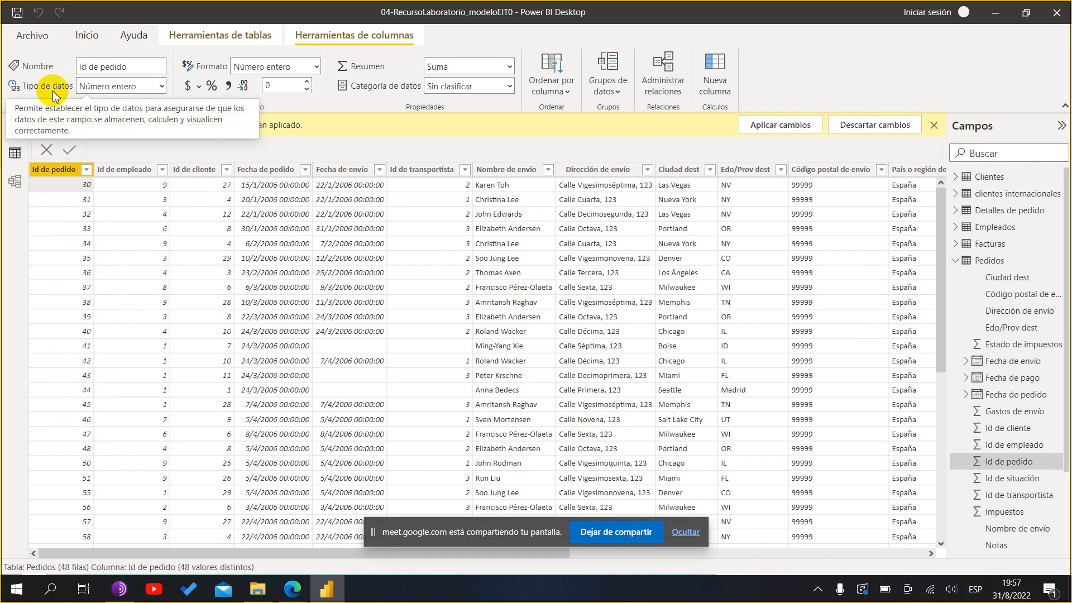
click(141, 88)
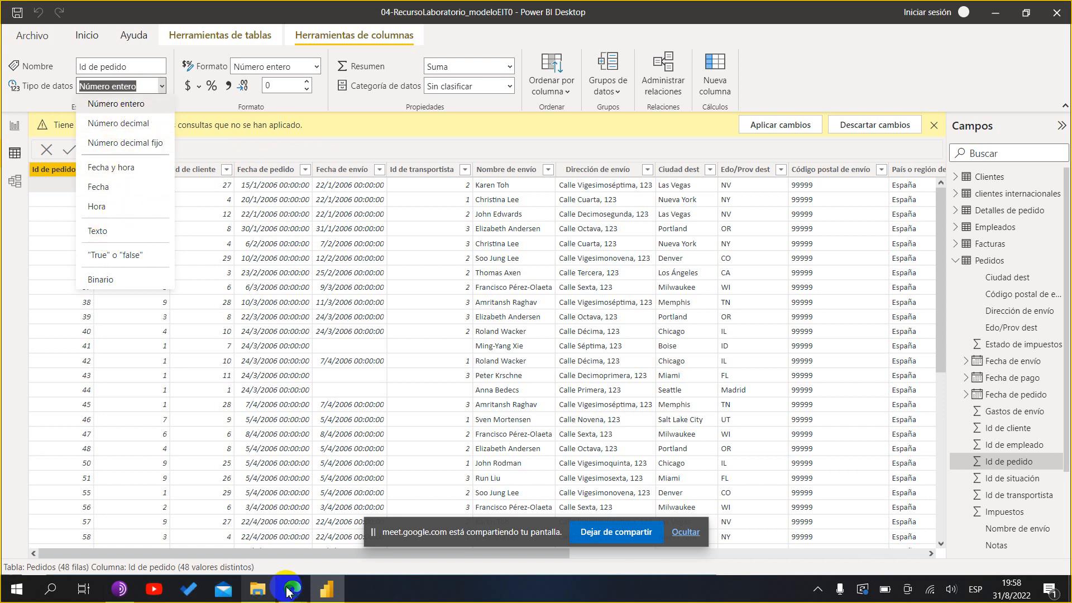
- Return to the exercise slide in the browser and highlight the list of relationship columns from Id de cliente to Cargo
mouse_move(293, 590)
click(200, 525)
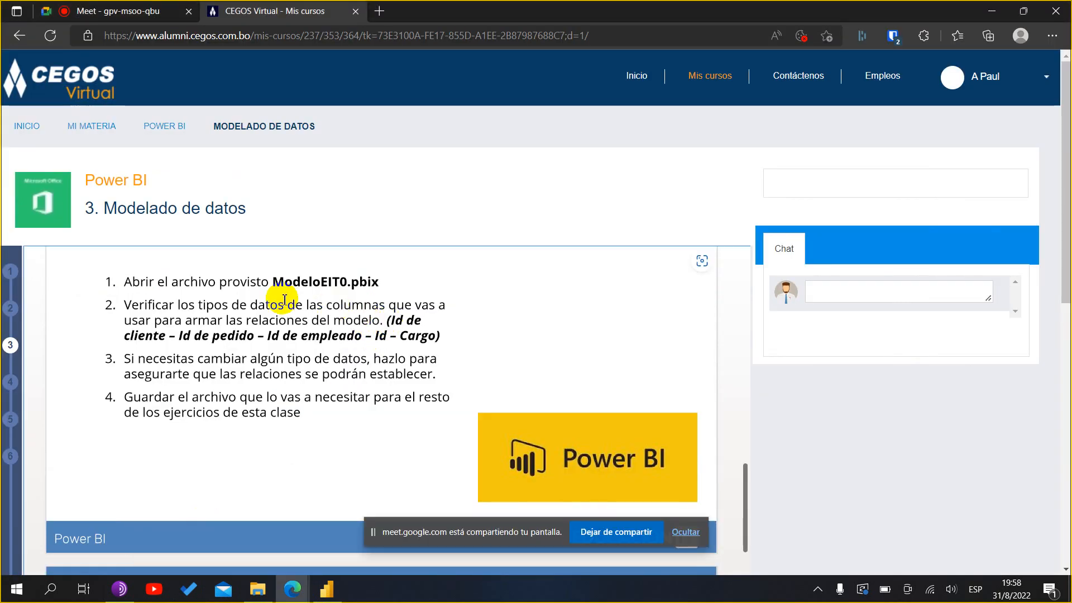
drag(395, 323, 421, 331)
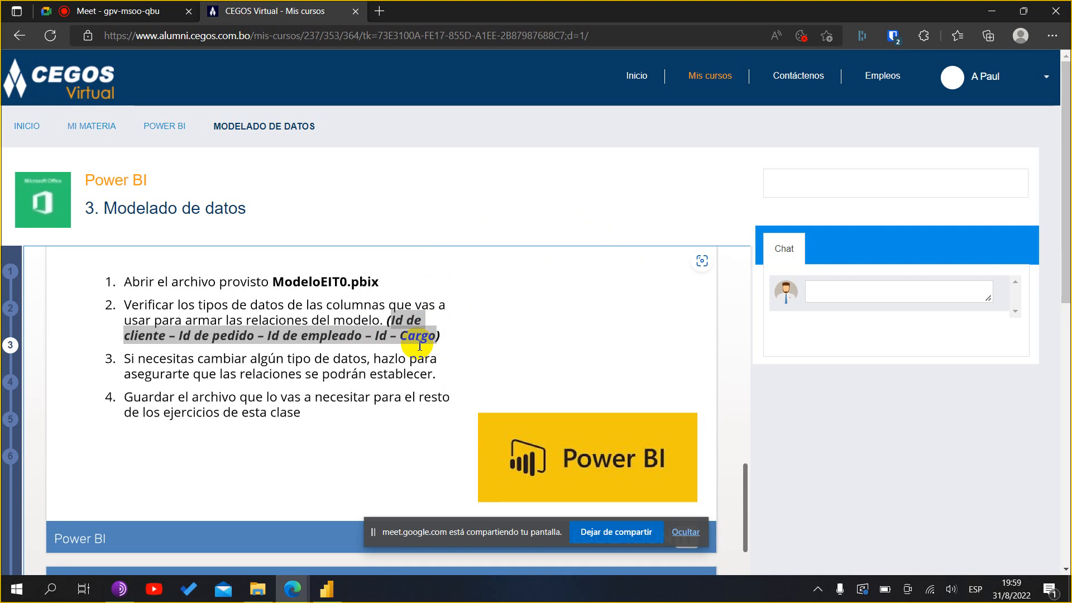
- Switch to Power BI Desktop, collapse the Pedidos fields and view the Salarios Promedio and Clientes tables
click(327, 590)
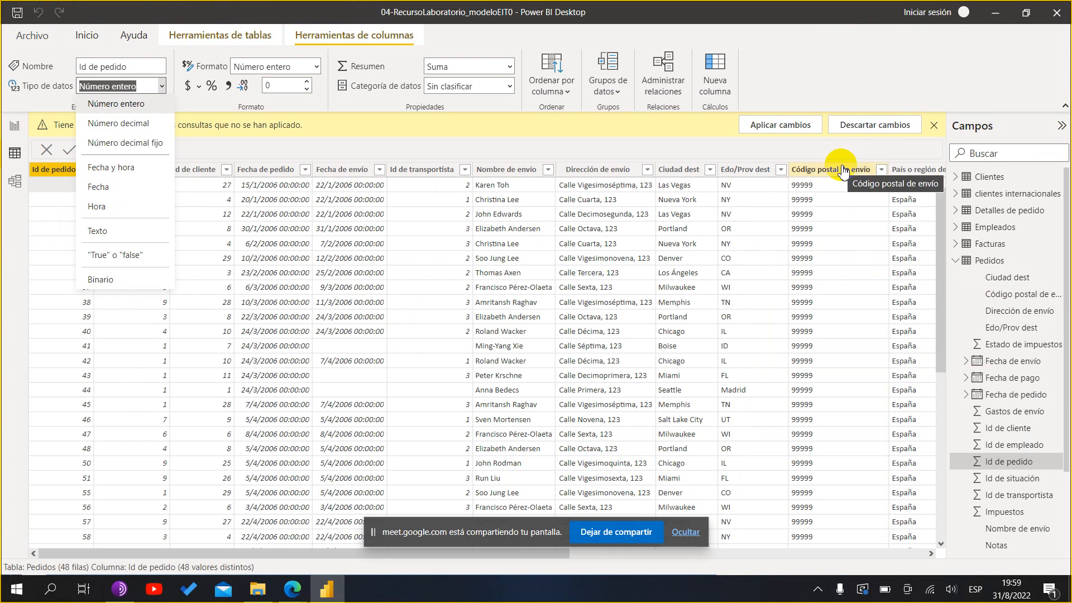
click(488, 321)
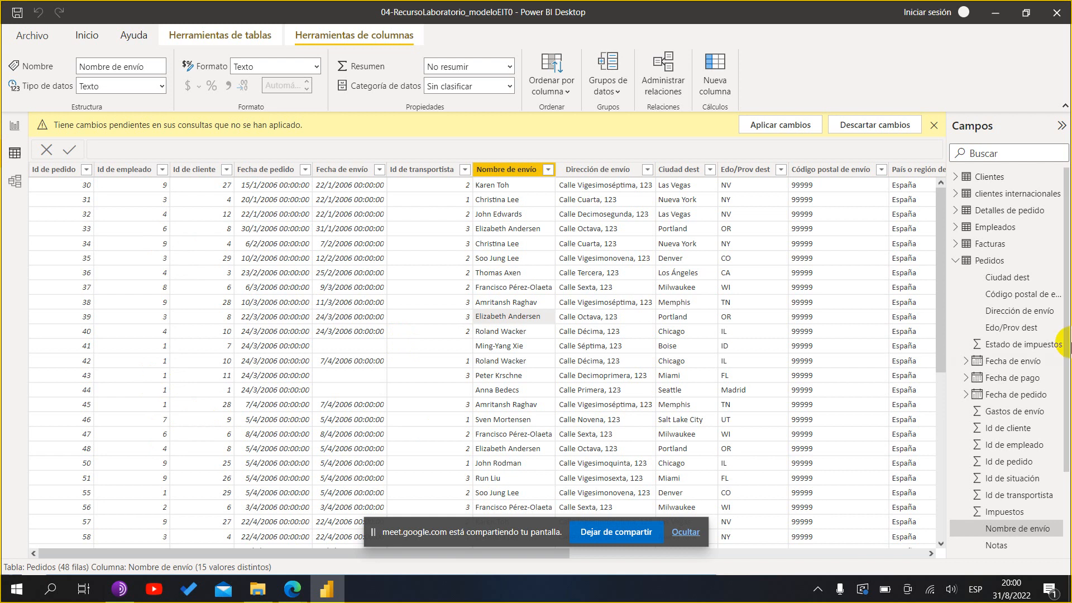
click(956, 261)
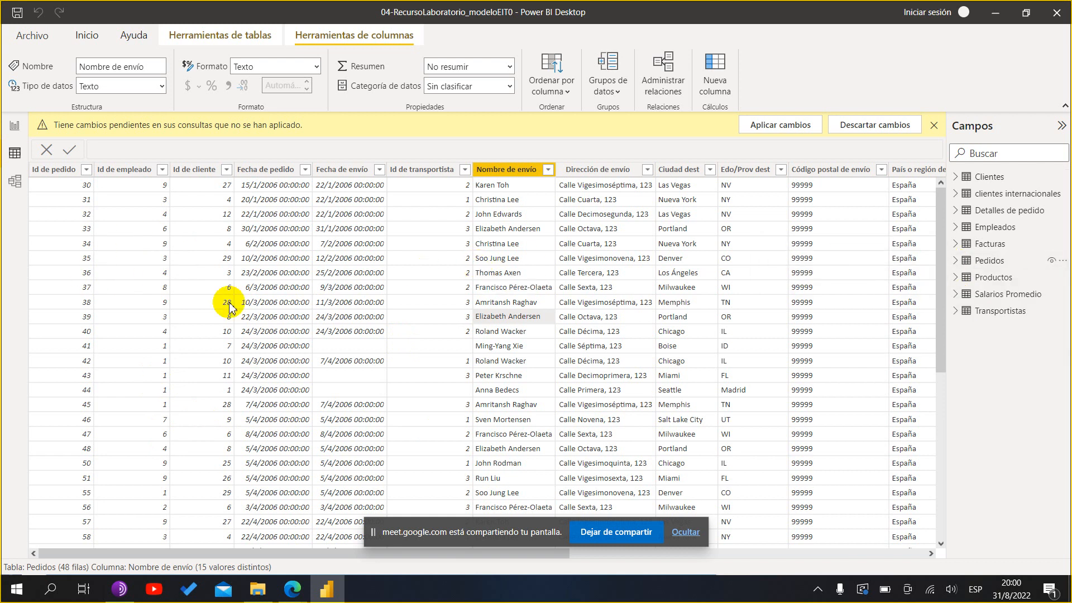
click(958, 281)
click(957, 279)
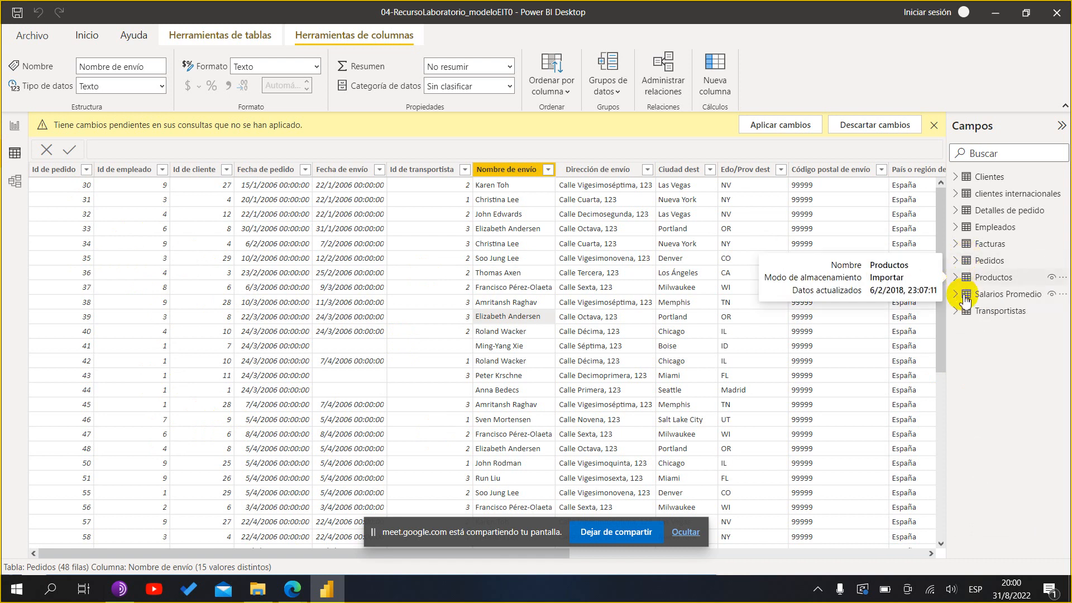
click(965, 299)
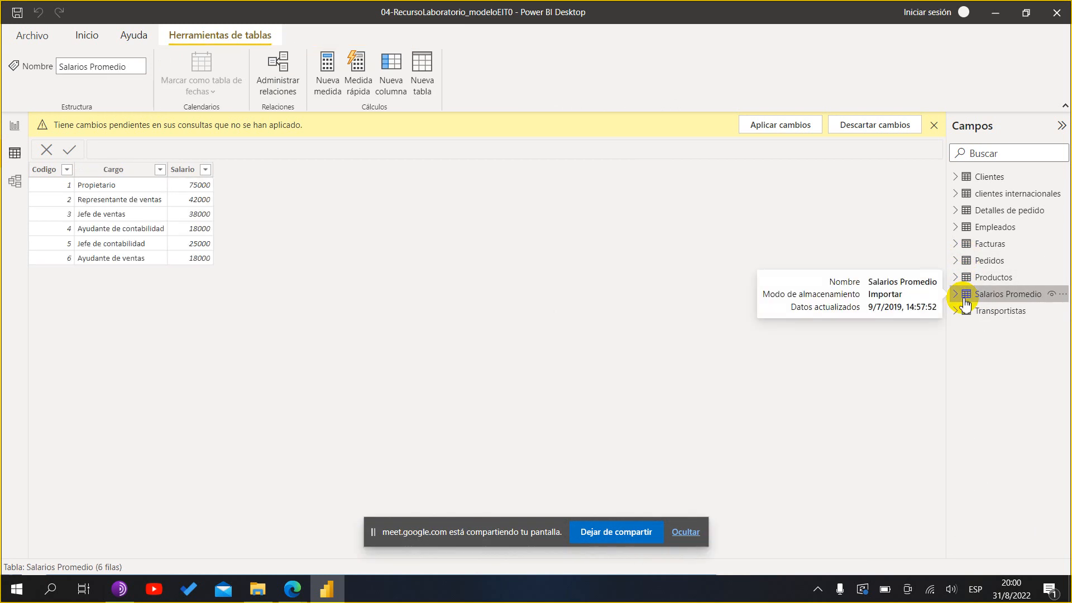
click(960, 314)
click(958, 316)
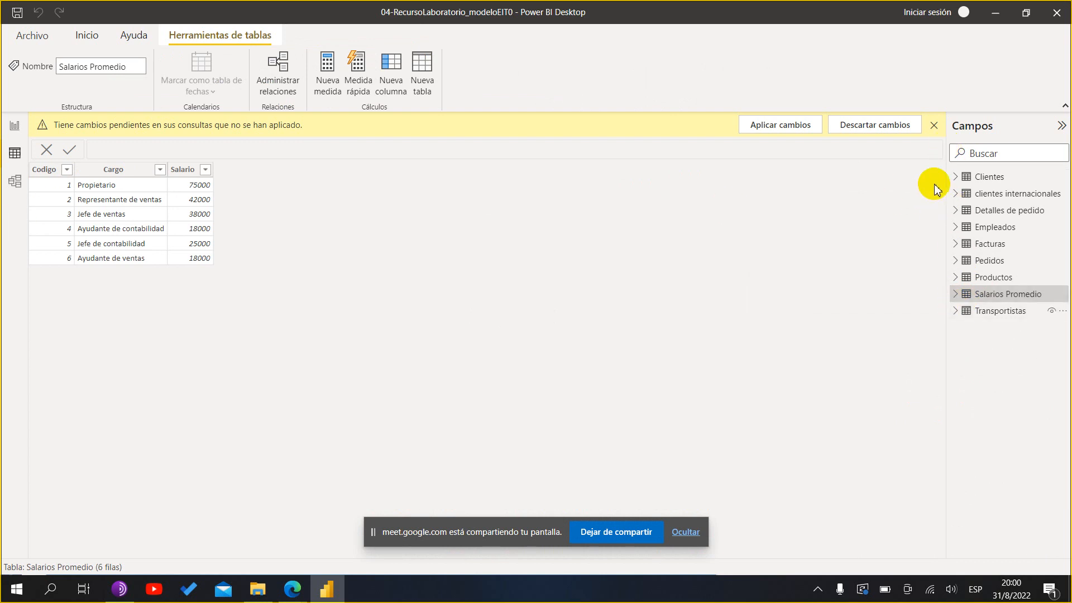
click(984, 176)
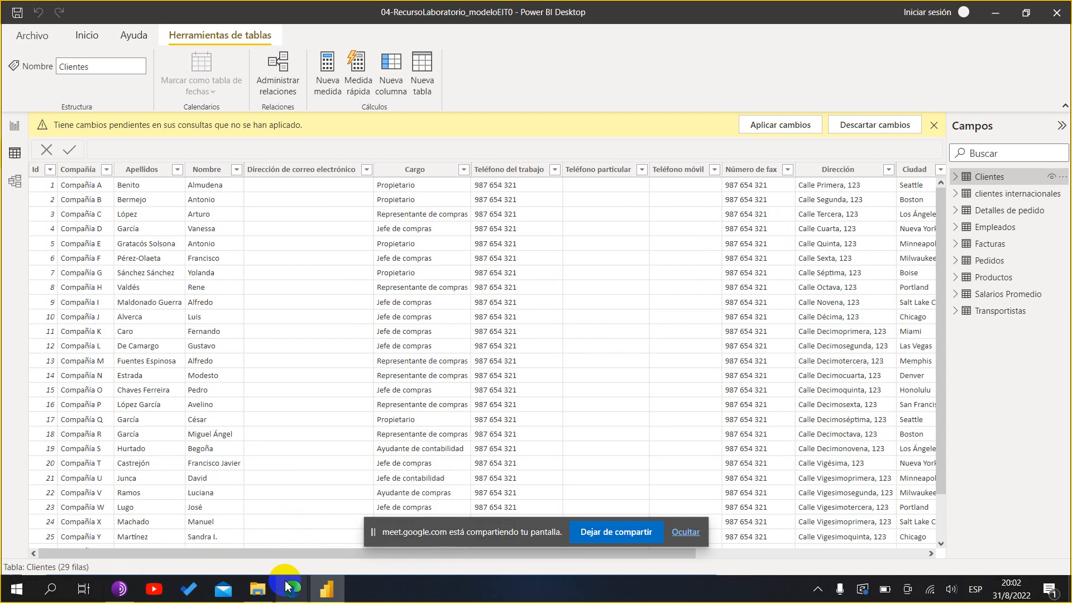
- Go back to the exercise slide in the browser and review the Modelado de datos module's slide list
mouse_move(293, 595)
click(247, 531)
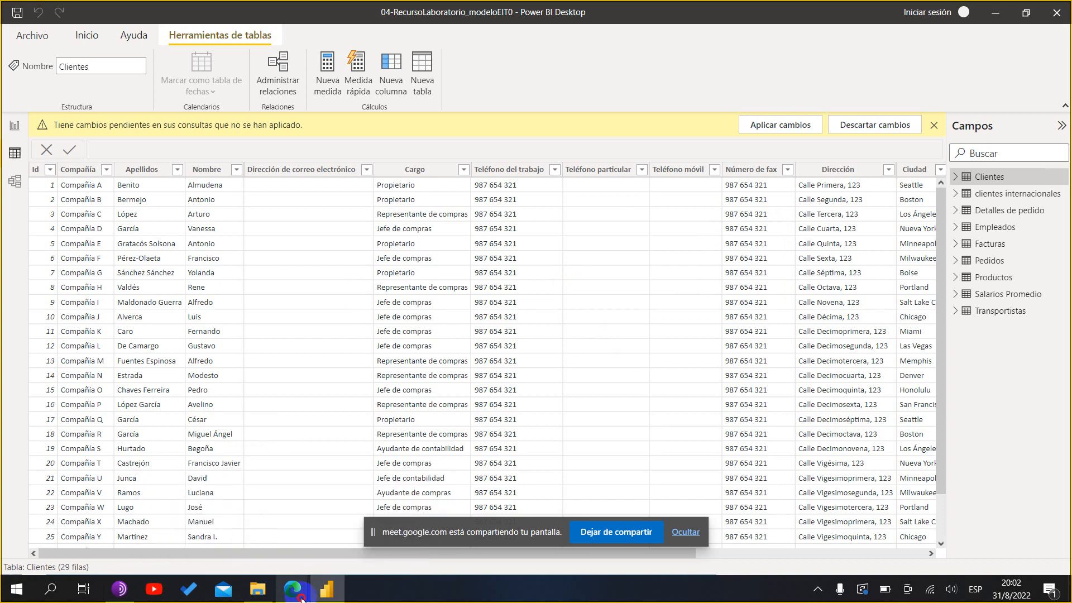
click(263, 533)
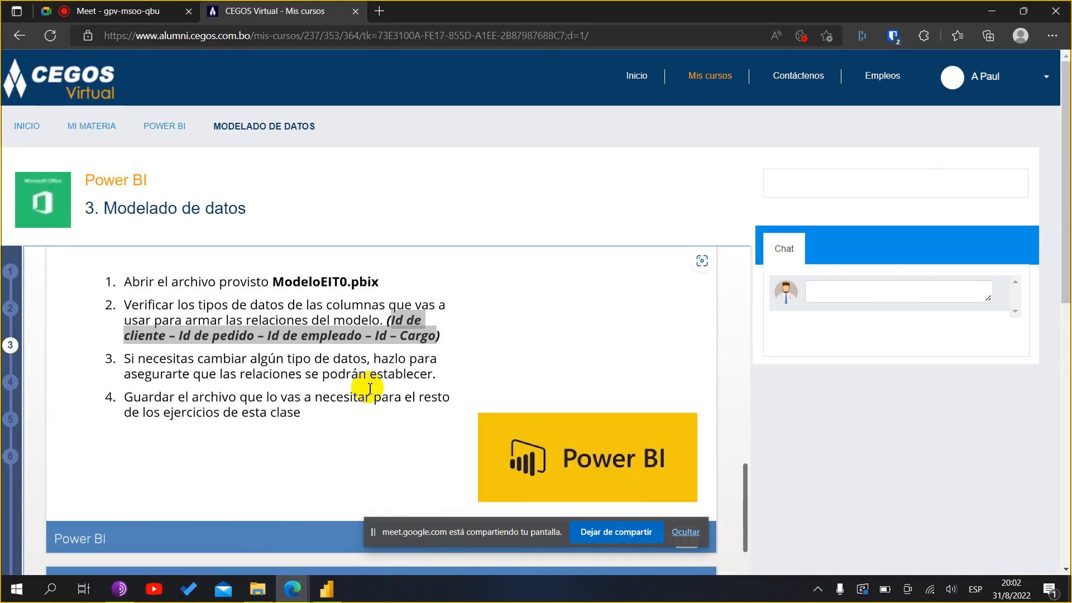
double_click(387, 398)
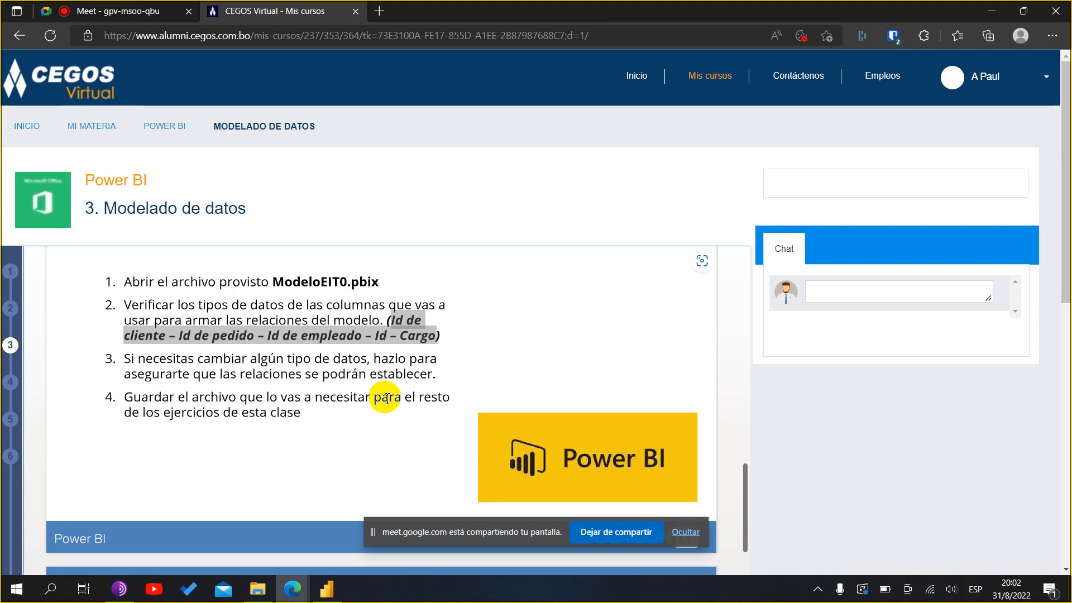
click(858, 397)
scroll(859, 398, down, 3)
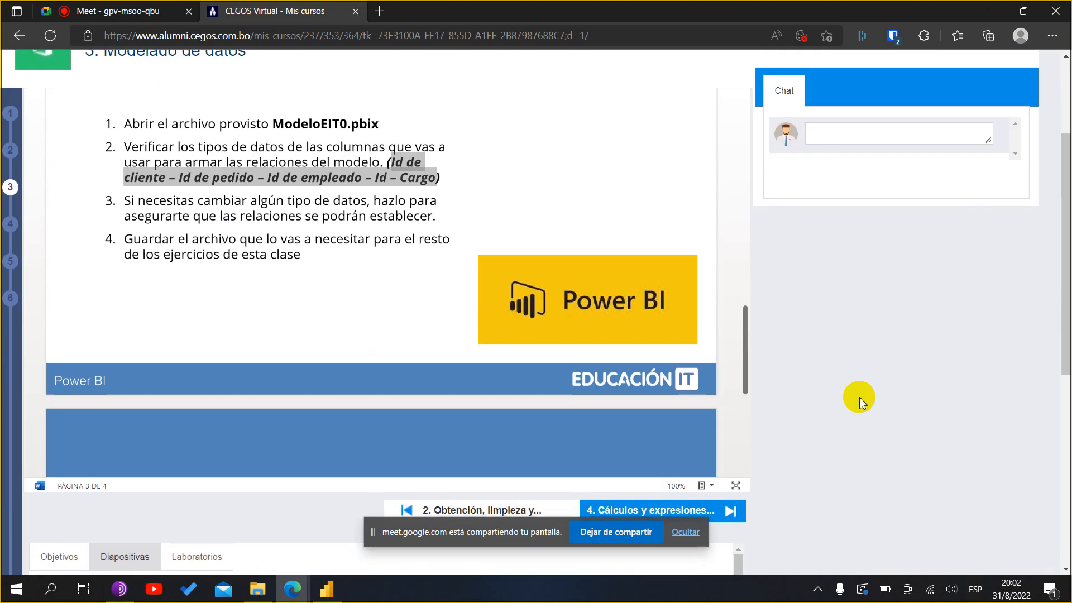
scroll(860, 401, down, 2)
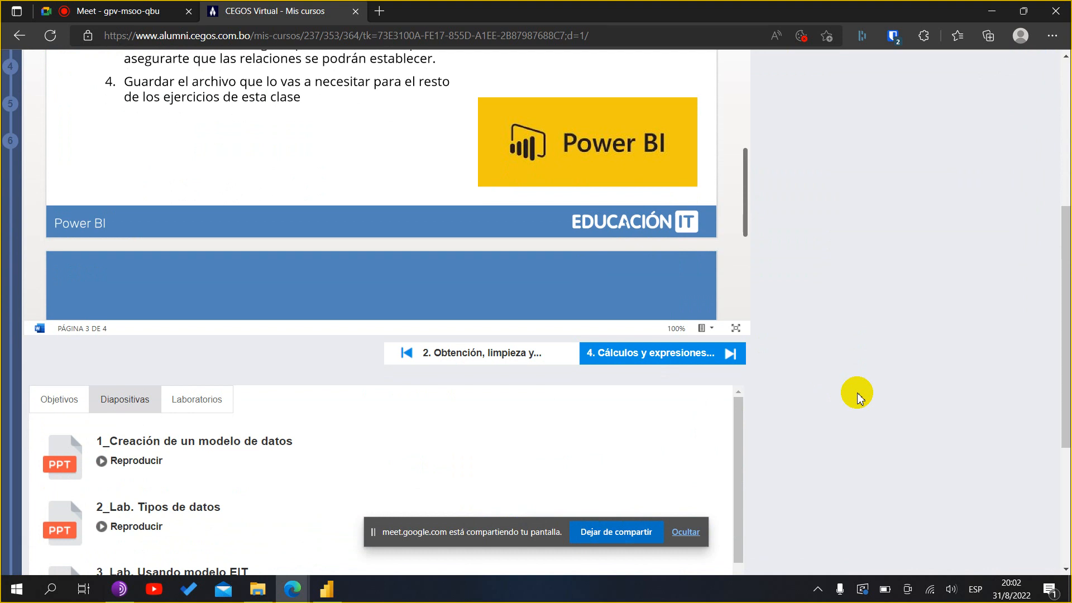
scroll(859, 398, down, 3)
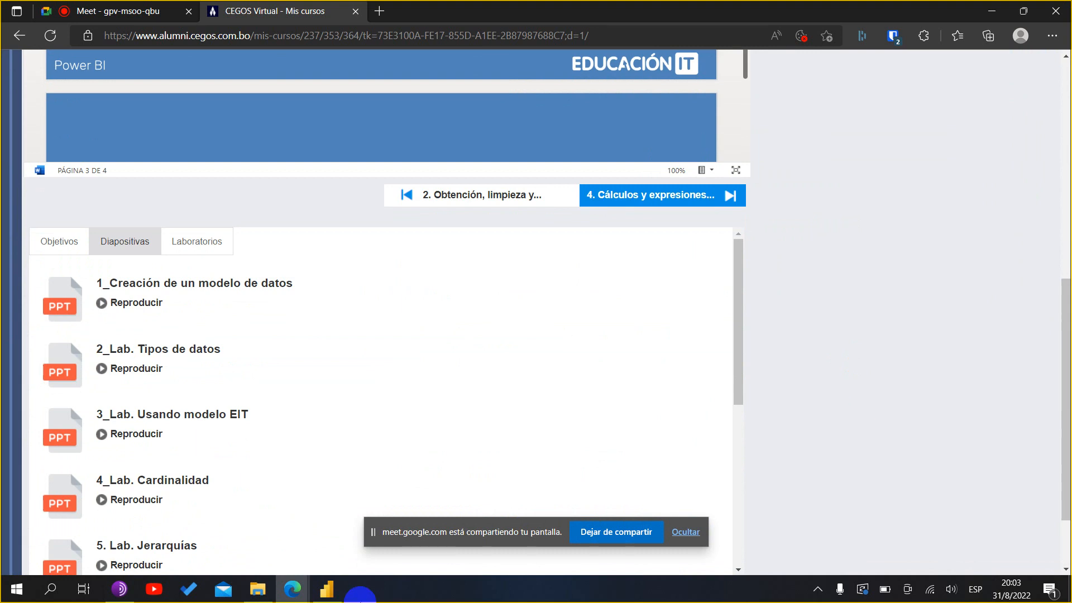
- Check the Clientes table in Power BI Desktop and return to the Tipos de datos exercise instructions in the browser
click(327, 589)
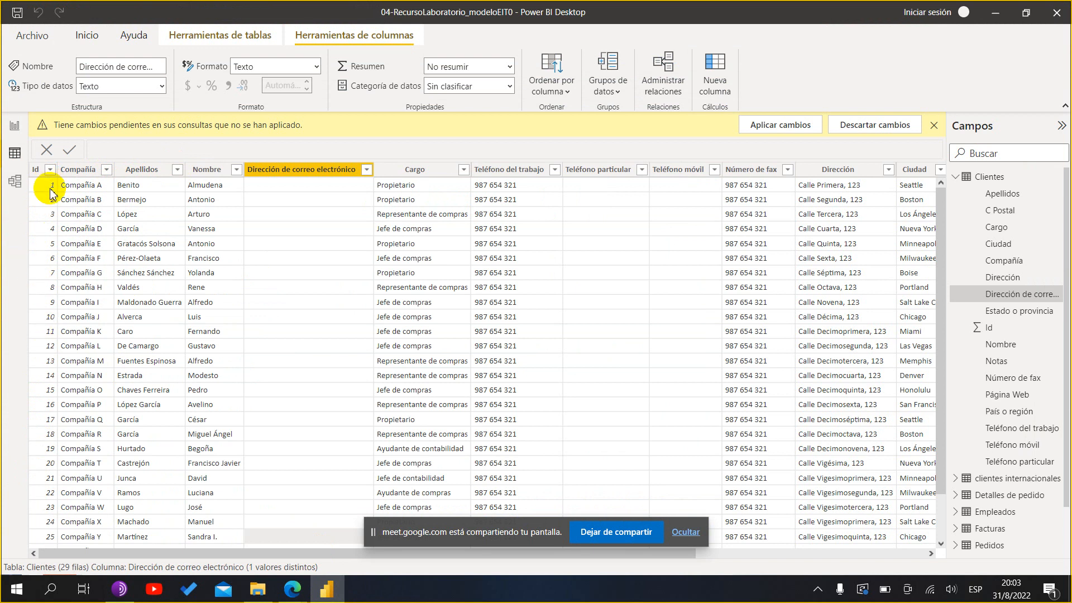
mouse_move(327, 588)
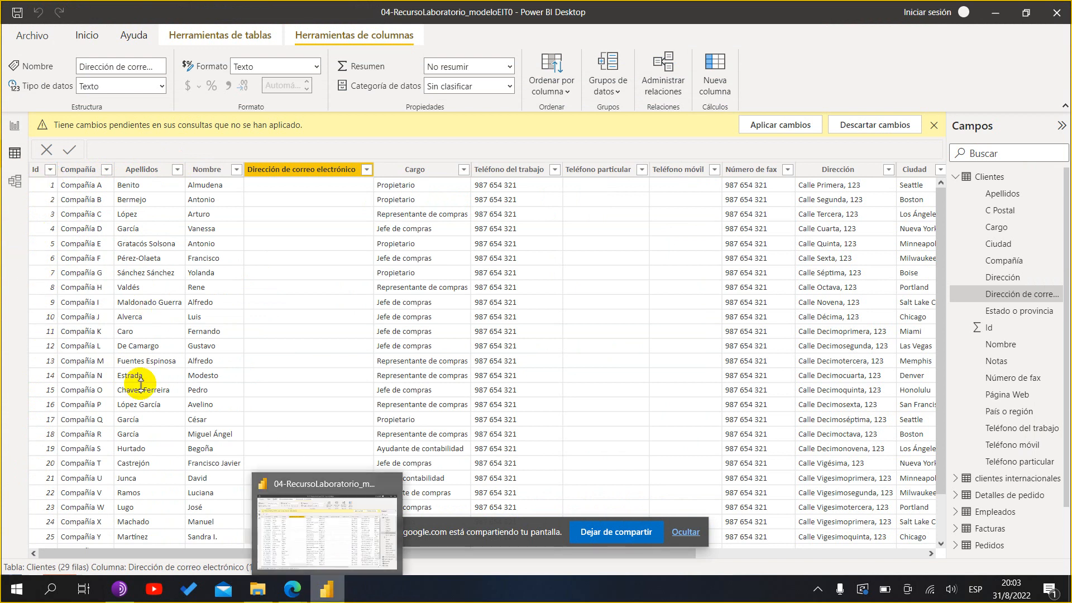
mouse_move(293, 589)
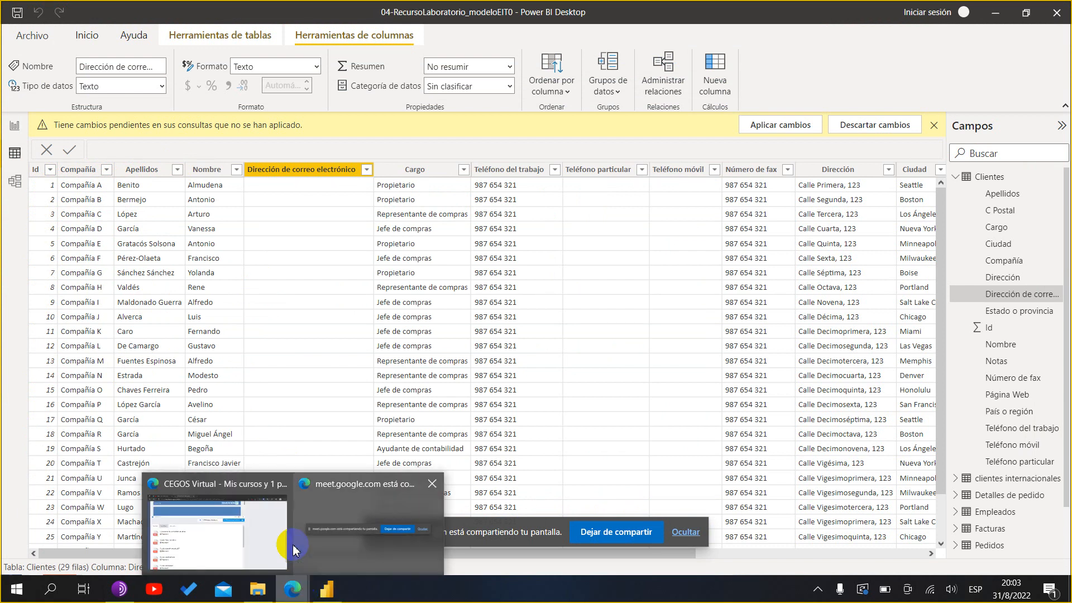
click(235, 530)
scroll(380, 307, up, 8)
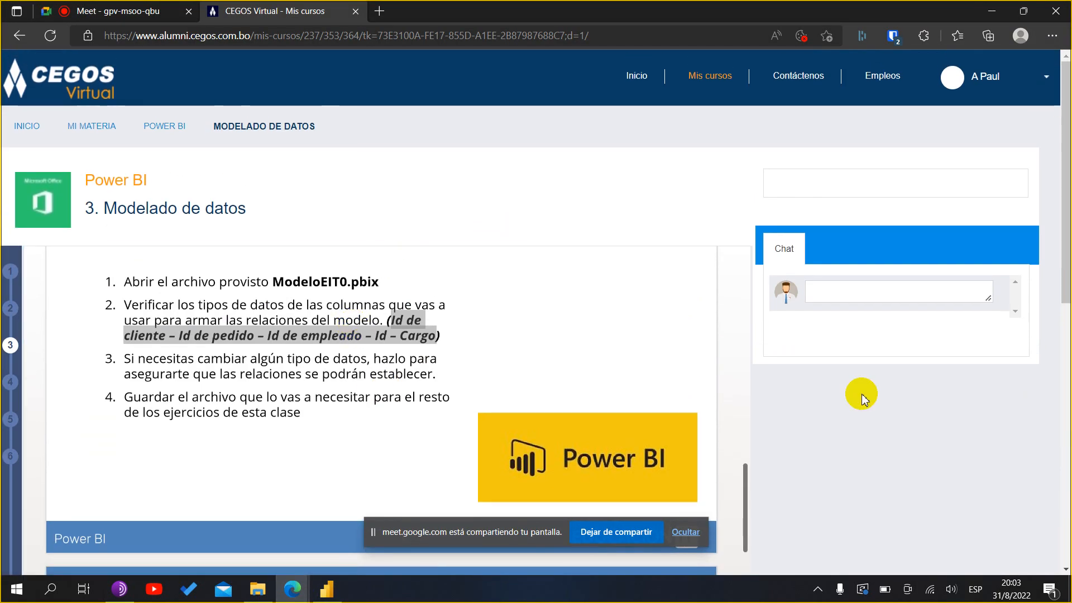
- Open the 3_Lab. Usando modelo EIT presentation from the module's slide list and read its Ejercicio slide
scroll(862, 393, down, 4)
scroll(862, 394, down, 5)
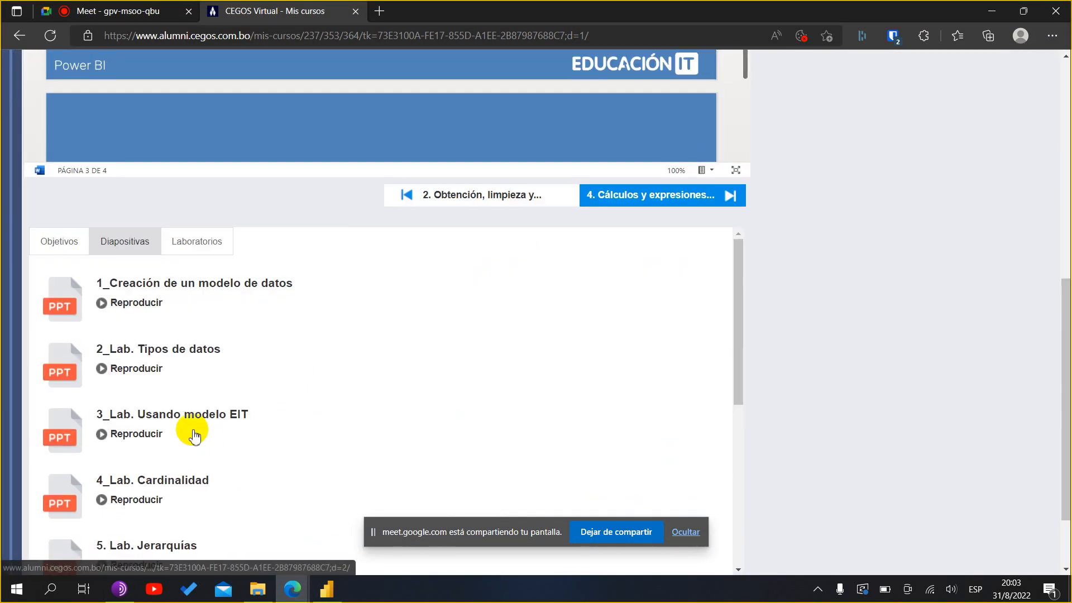
scroll(168, 424, down, 2)
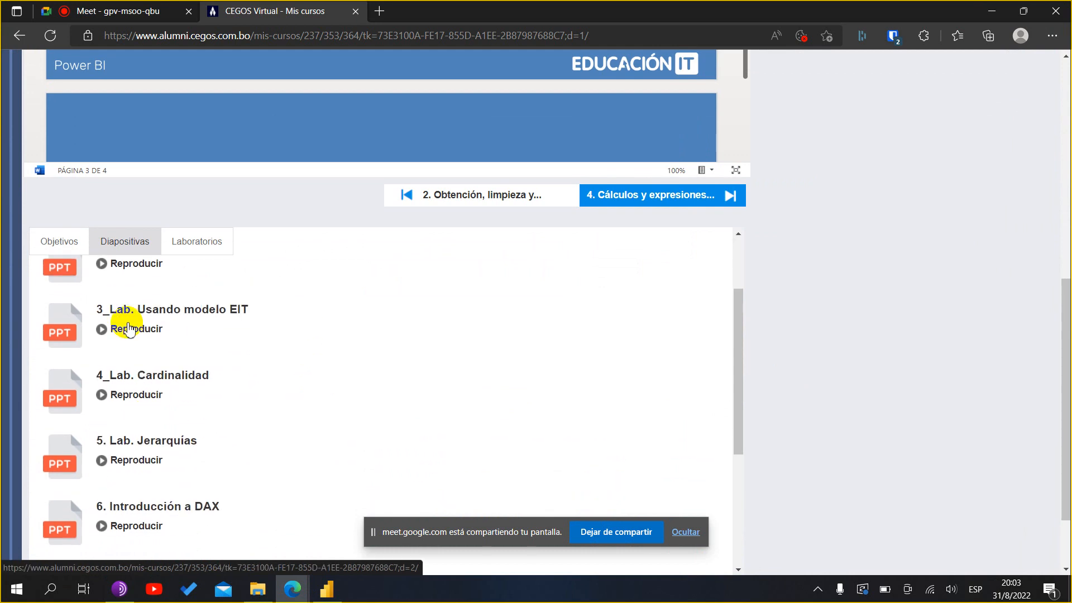
click(180, 324)
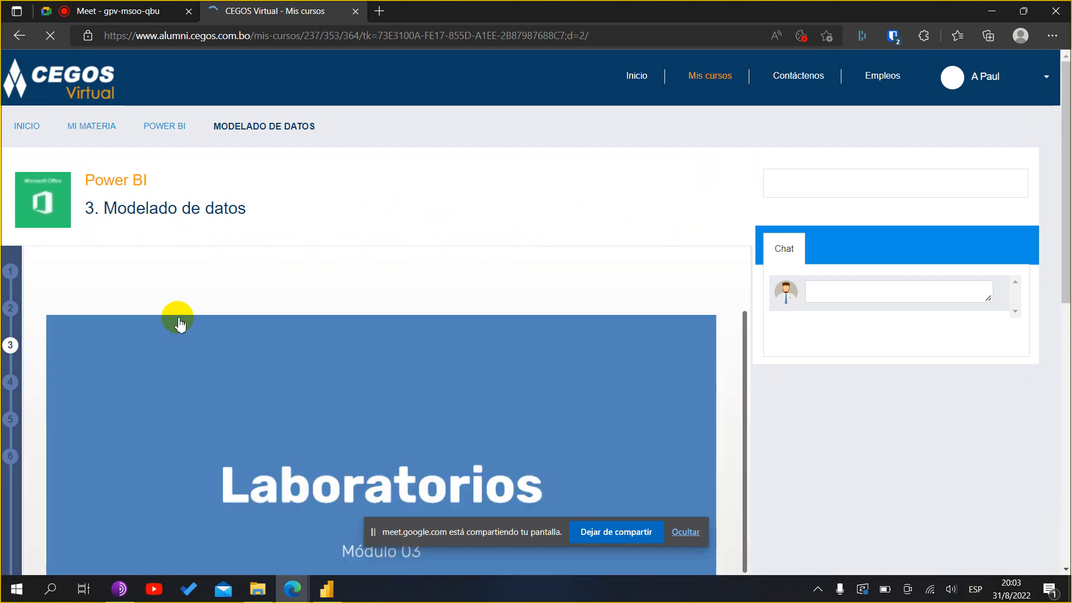
click(179, 324)
scroll(176, 321, down, 10)
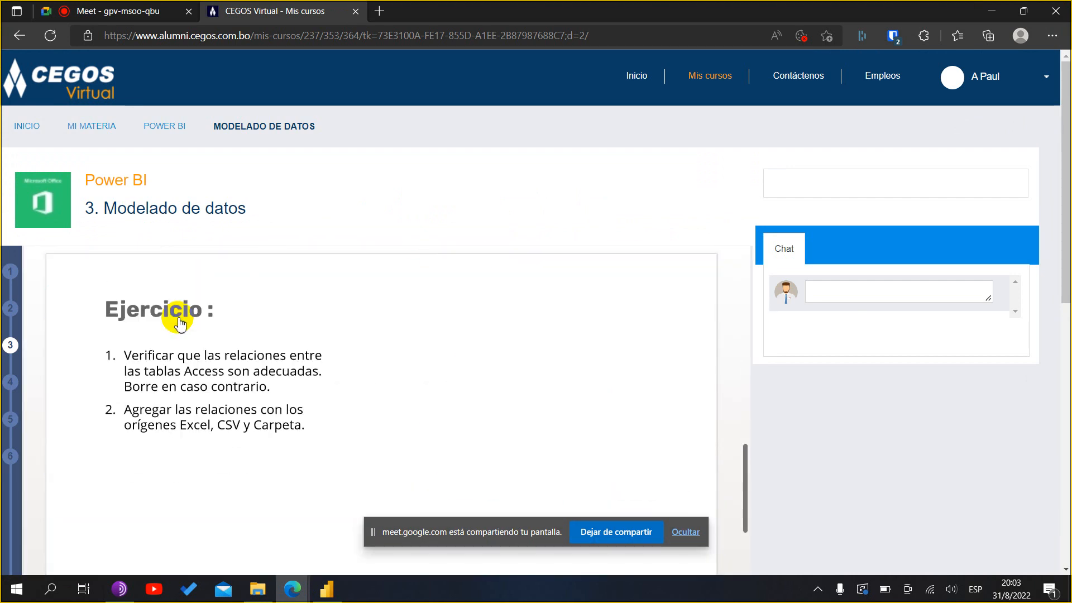
scroll(215, 389, down, 1)
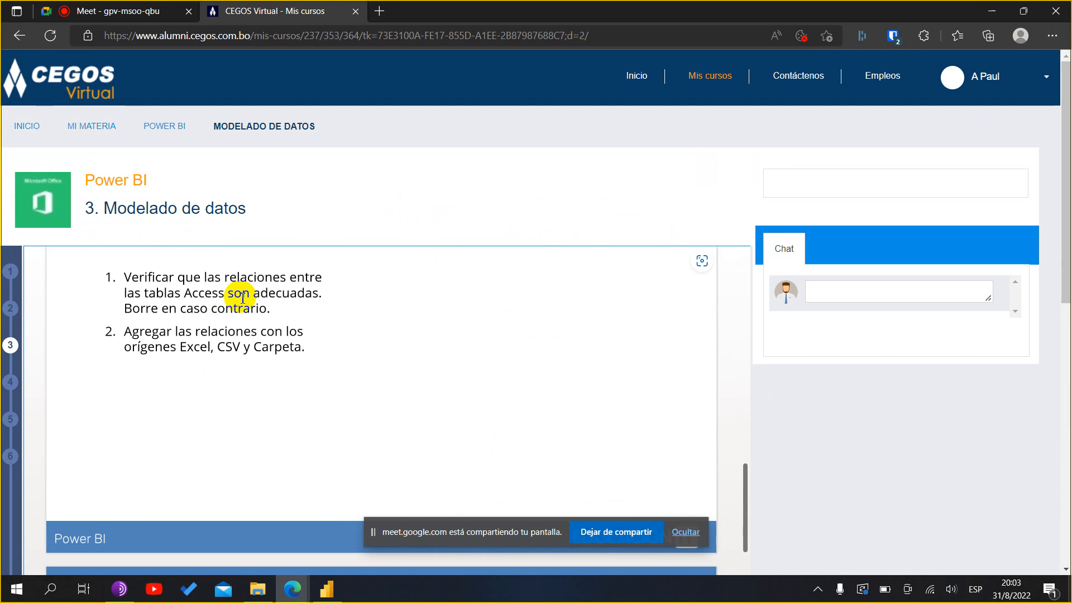
- Highlight the second point of the Ejercicio slide, about adding relationships with the Excel, CSV and folder sources, and reread the slide
drag(306, 340, 381, 389)
scroll(383, 391, up, 2)
scroll(373, 413, down, 3)
scroll(358, 398, up, 3)
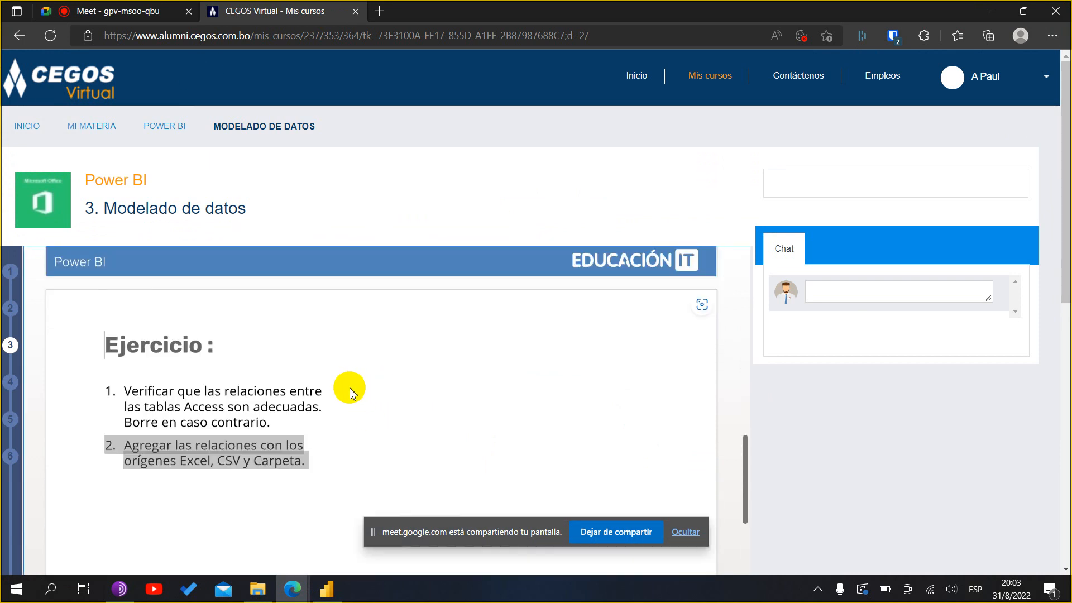
- Switch to Power BI Desktop, glance at the CLASE3 folder and show the empty report page of the lab file
click(327, 589)
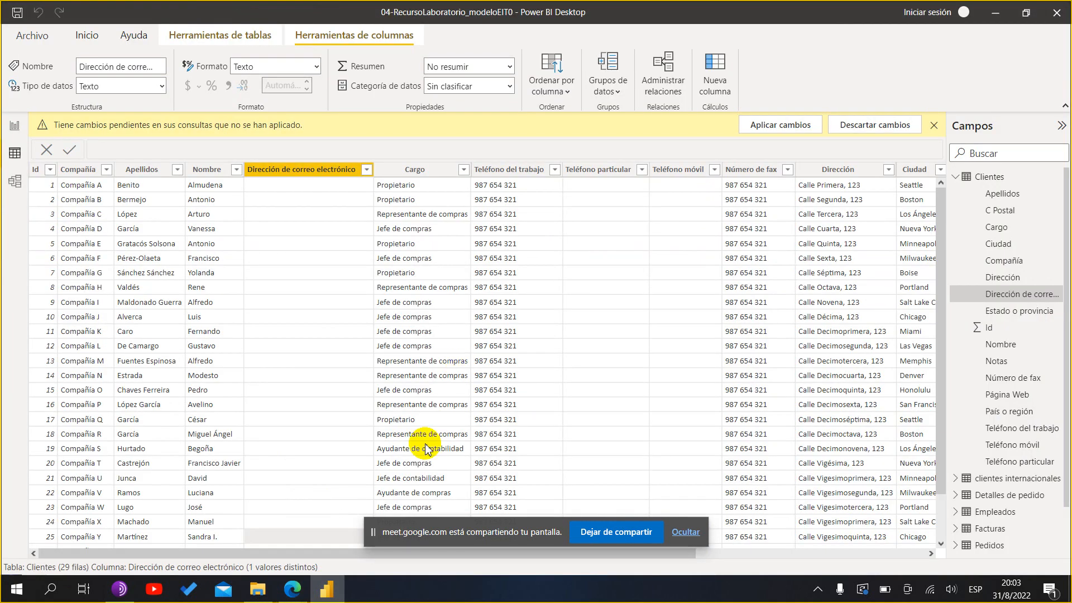
click(258, 590)
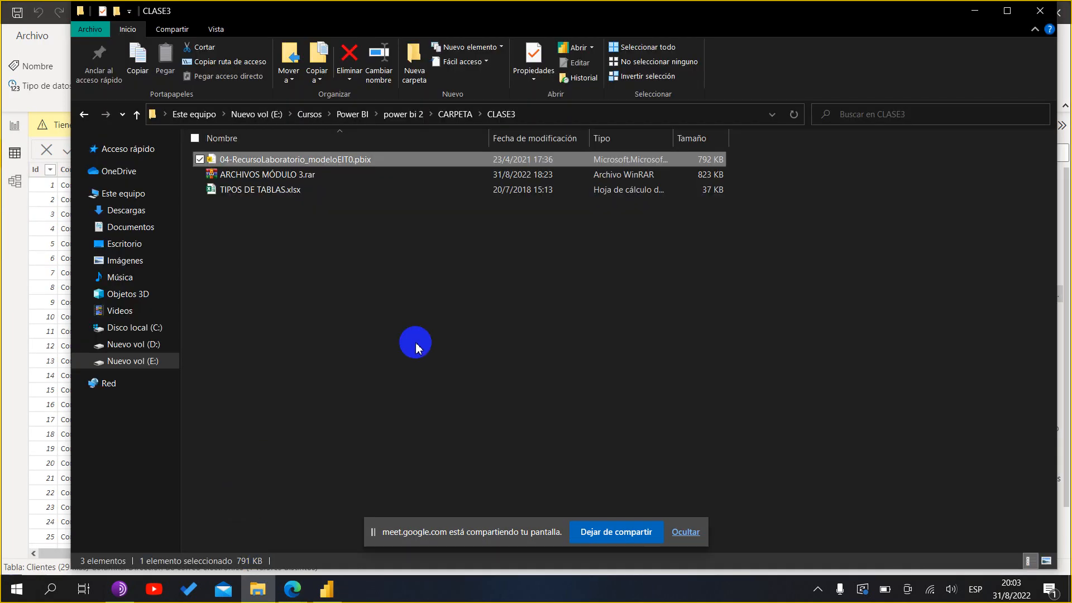
click(416, 342)
click(46, 252)
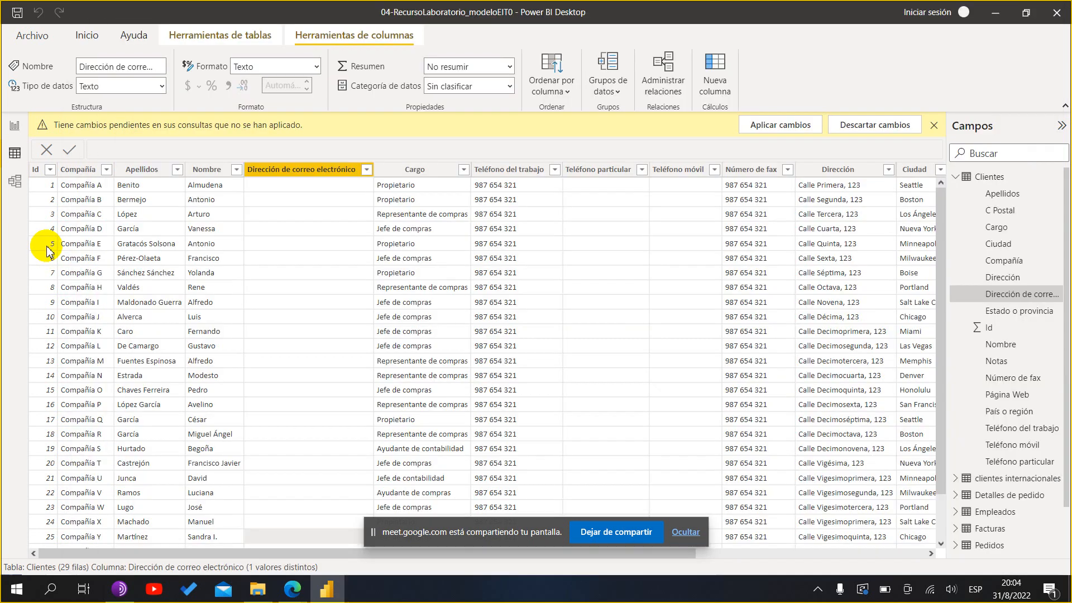
click(37, 170)
click(20, 132)
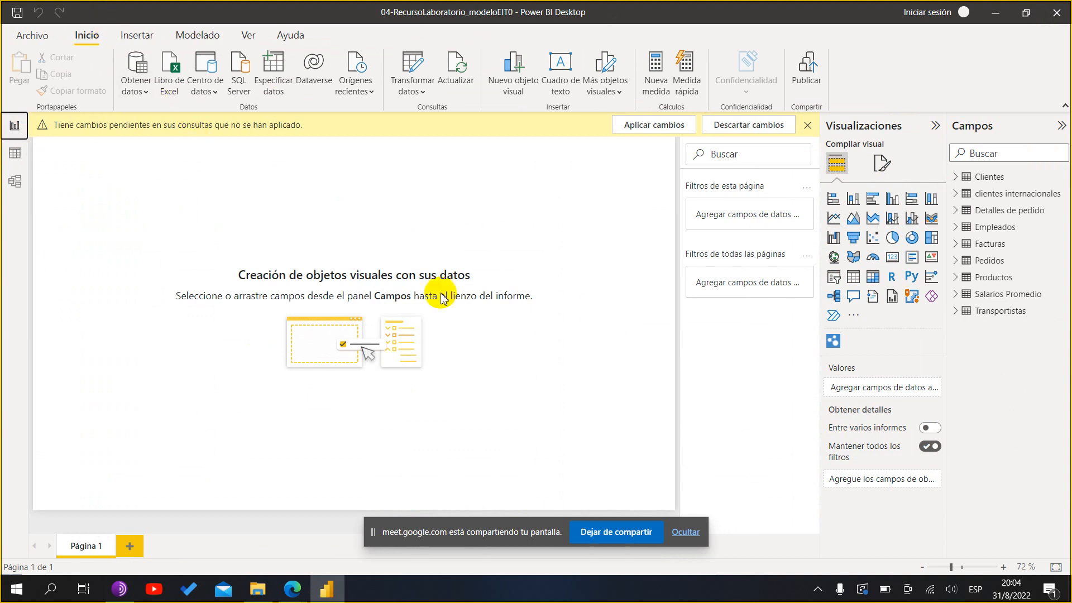
- Open the TIPOS DE TABLAS.xlsx workbook from the CLASE3 folder in Excel
click(327, 589)
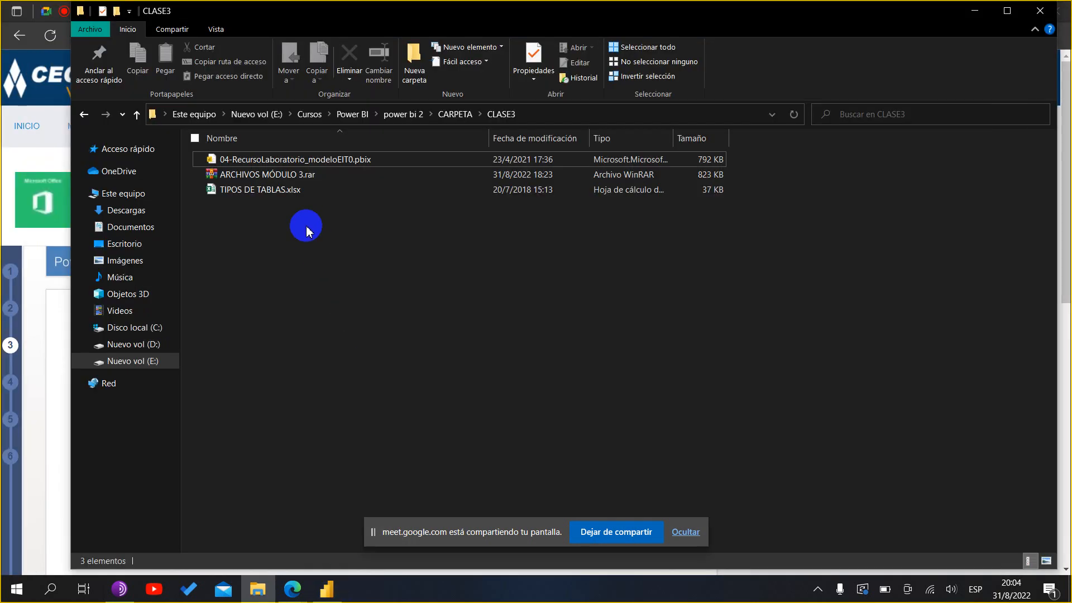
click(324, 193)
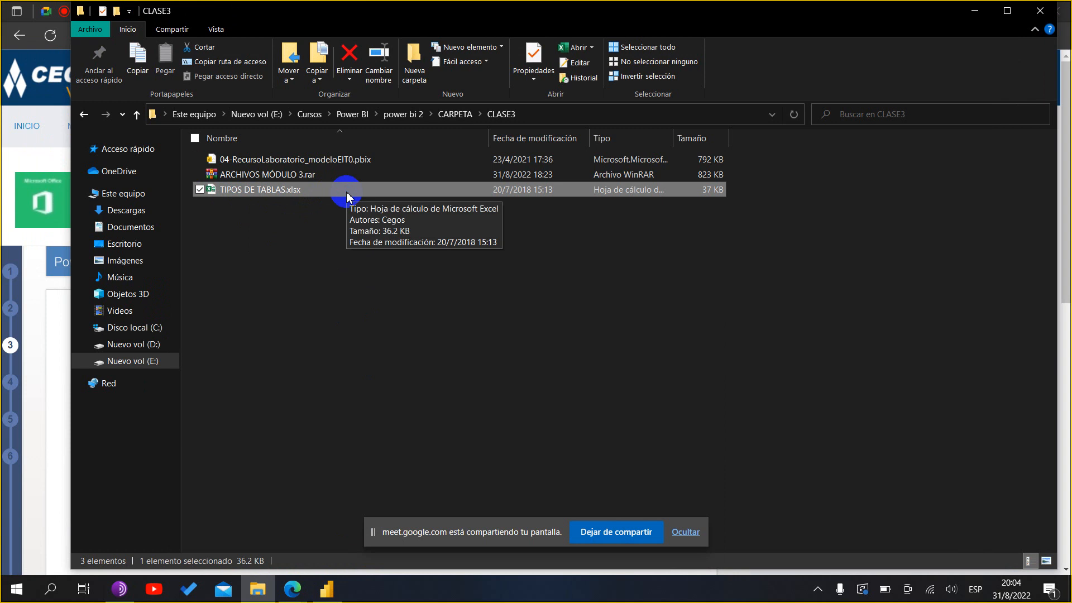
double_click(347, 192)
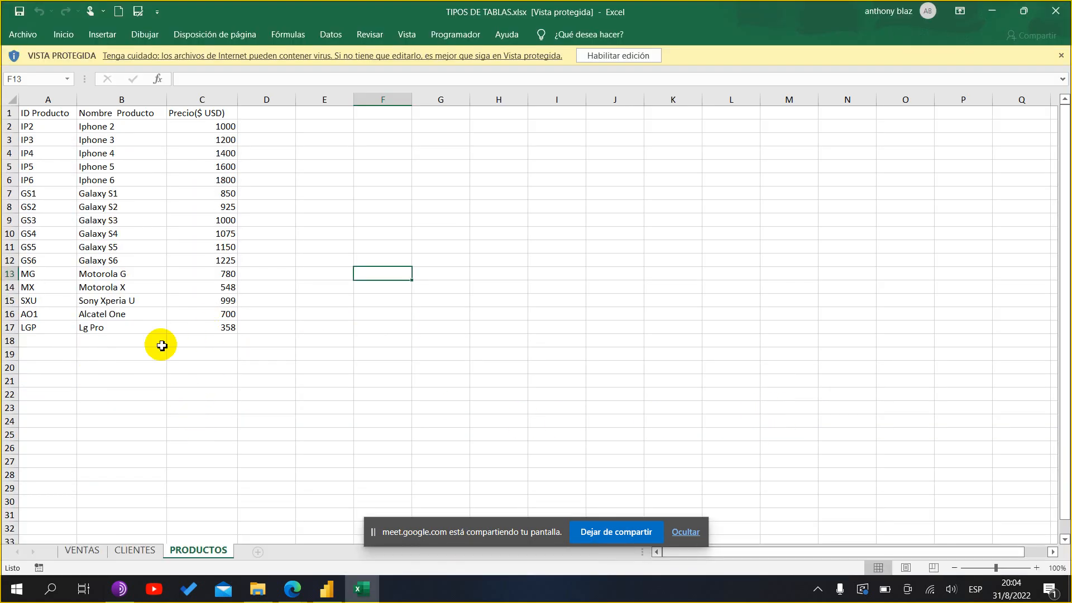
- Highlight the data tables on the PRODUCTOS, CLIENTES and VENTAS sheets to compare their contents
drag(47, 118, 220, 329)
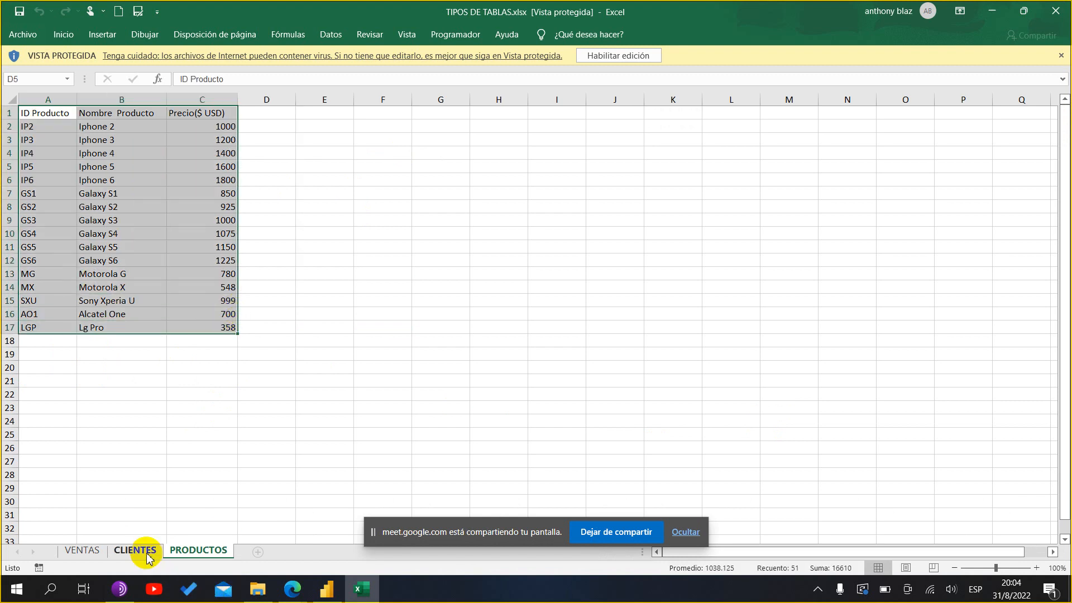
click(137, 551)
drag(57, 118, 344, 262)
click(82, 550)
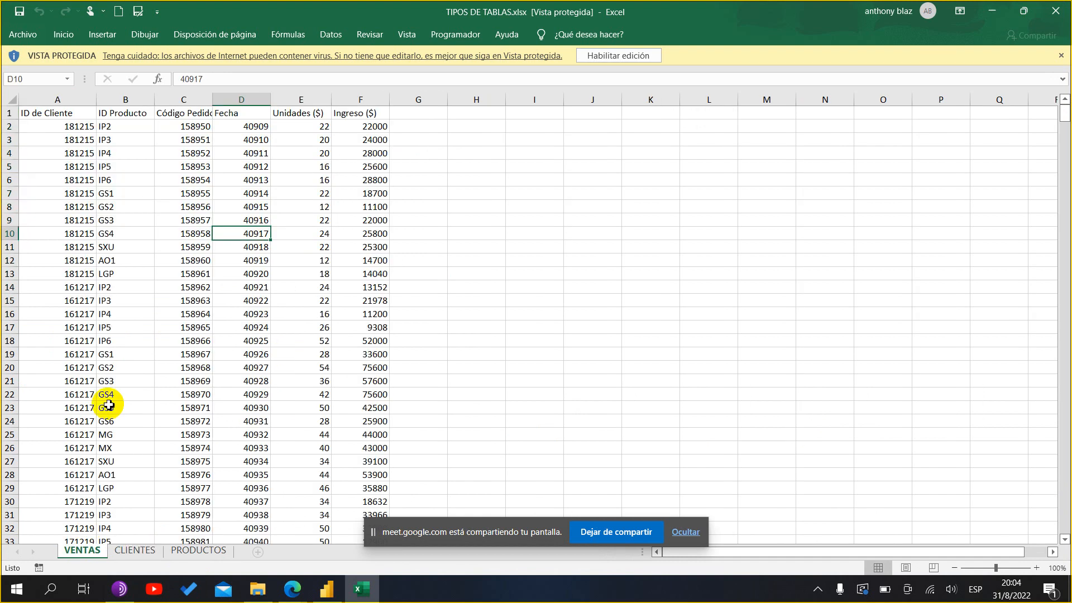
drag(52, 112, 326, 384)
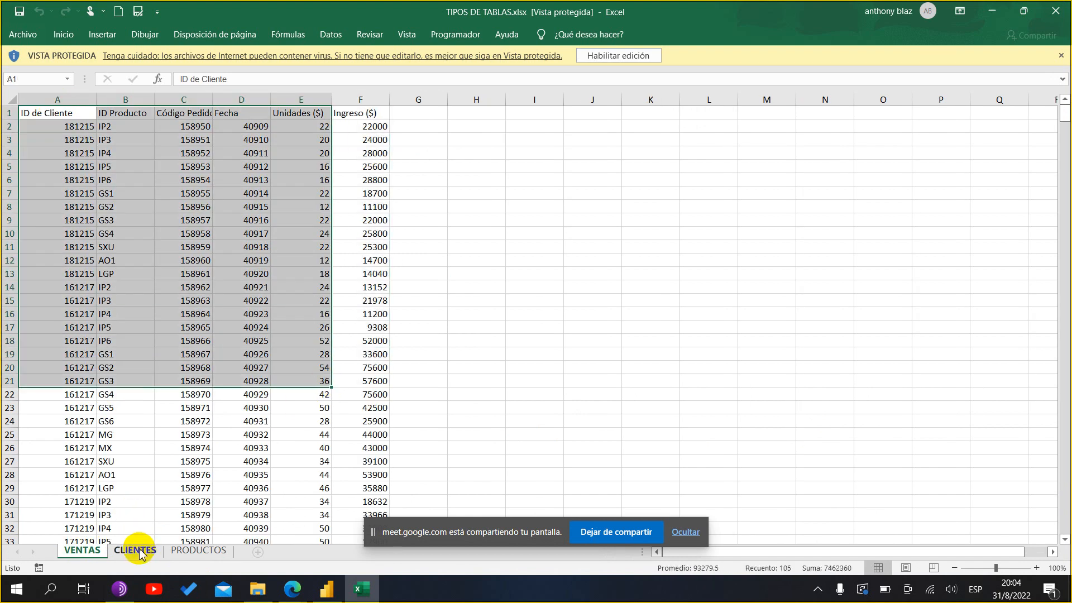
- Look through the sales records further down the VENTAS sheet and return to its first rows
click(246, 409)
scroll(240, 430, down, 6)
scroll(239, 431, up, 6)
scroll(238, 434, down, 11)
scroll(238, 434, down, 8)
scroll(239, 432, up, 19)
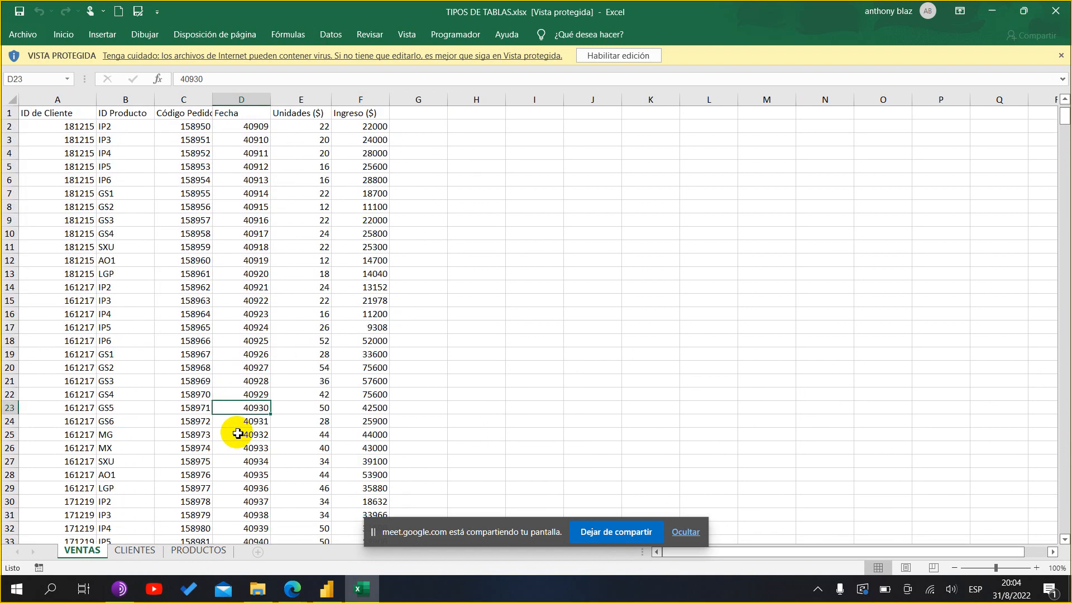
- Enable editing of the workbook and look over the CLIENTES and PRODUCTOS sheets before returning to VENTAS
click(642, 57)
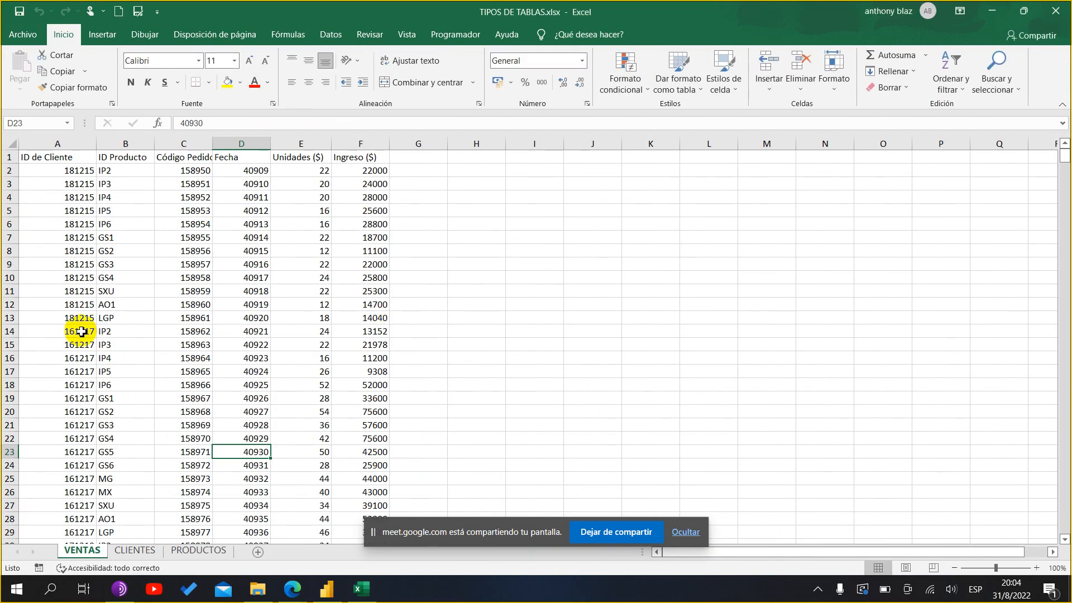
click(137, 553)
click(193, 552)
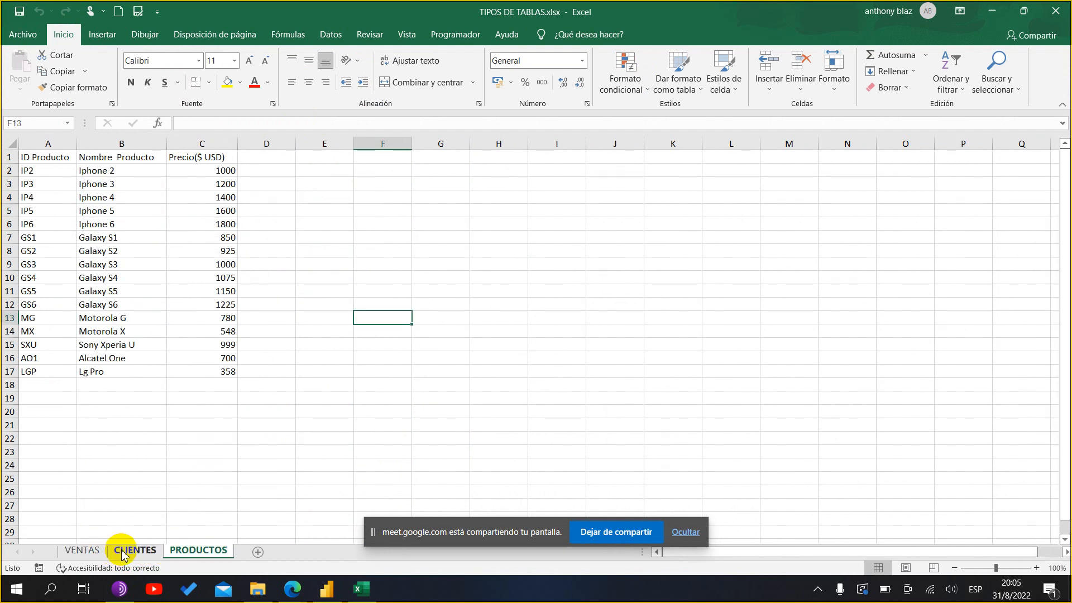
click(78, 552)
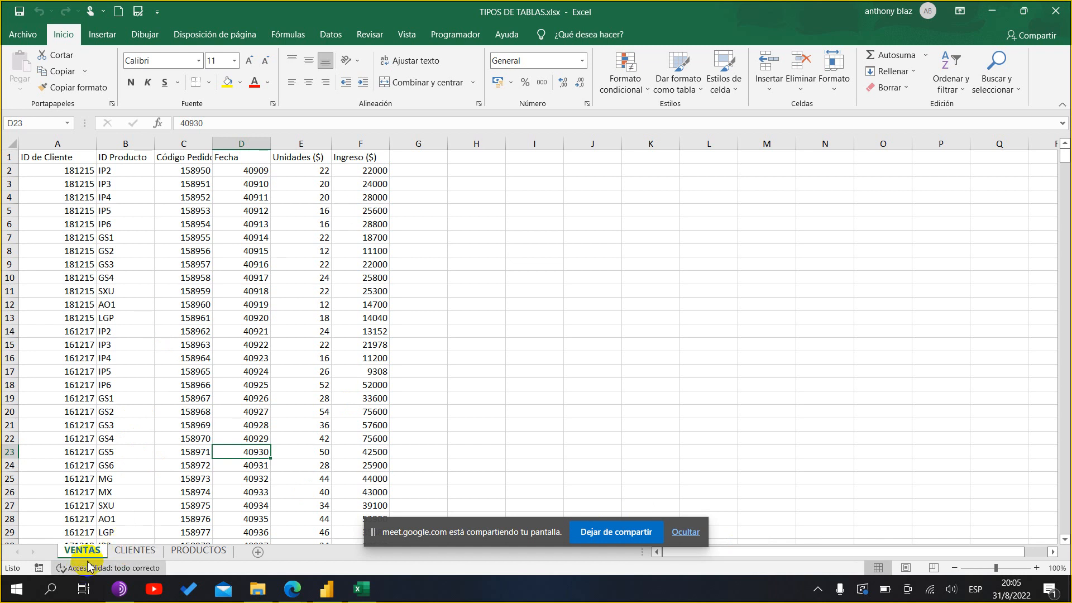
- Point out the ID de Cliente and ID Producto headings and the first empty column on the VENTAS sheet
click(43, 162)
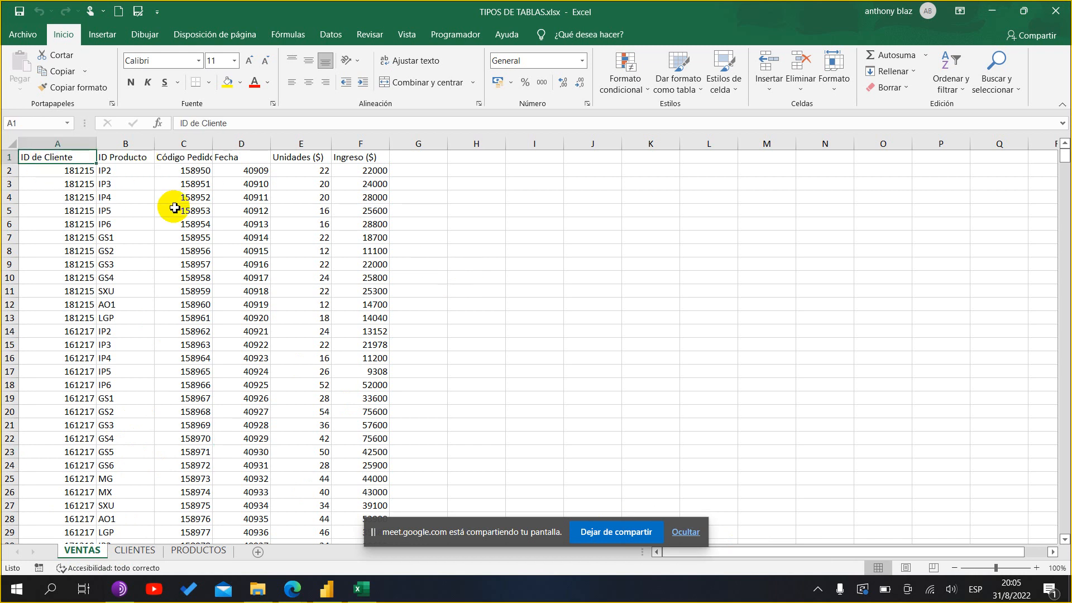
click(131, 157)
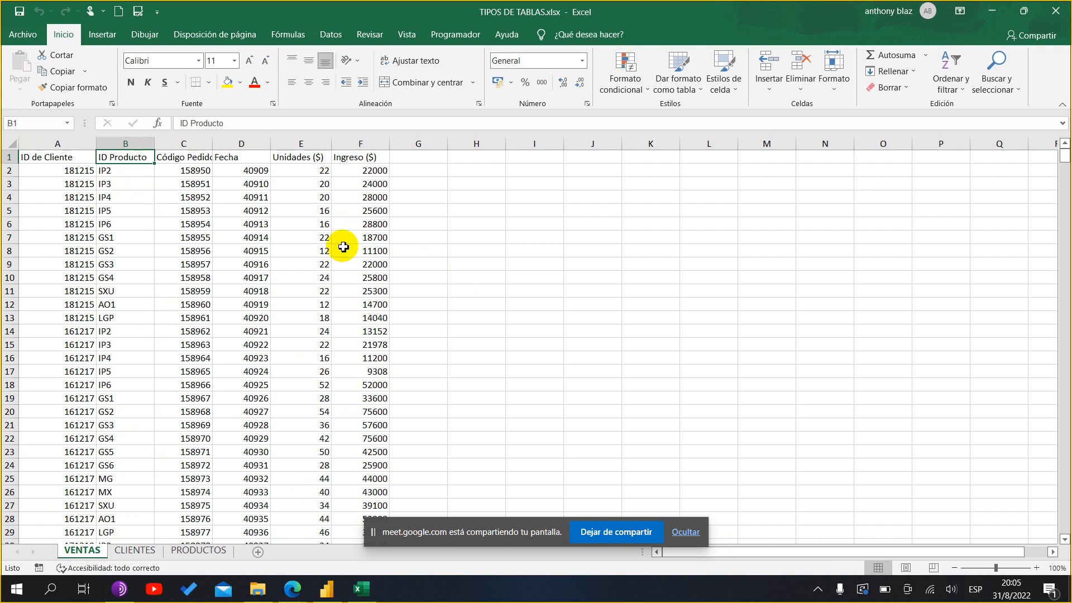
click(419, 157)
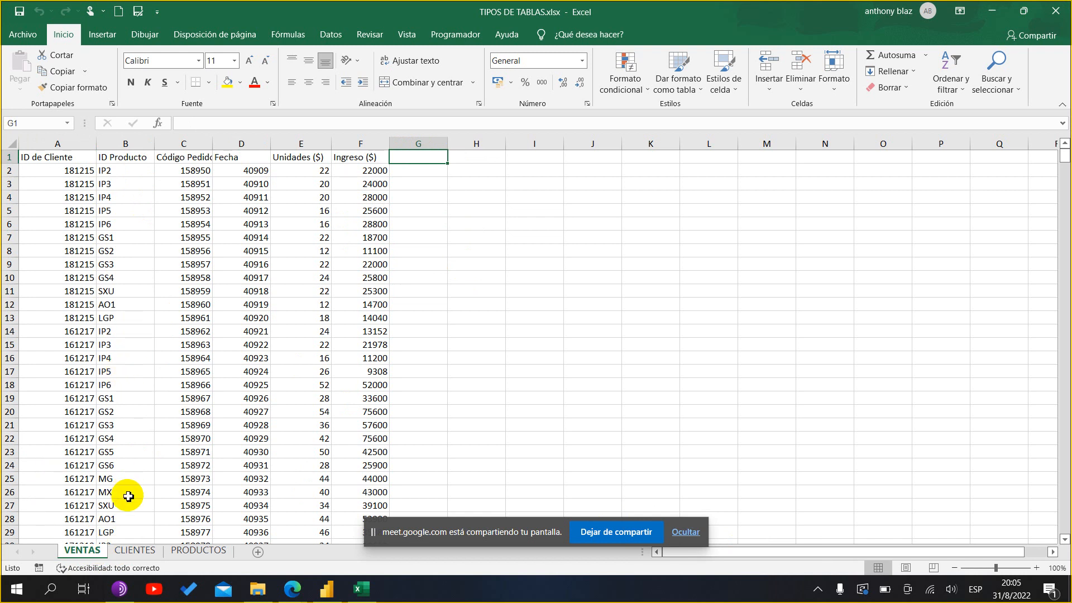
- Highlight the ID Cliente values on the CLIENTES sheet and the ID Producto column on the PRODUCTOS sheet
click(135, 550)
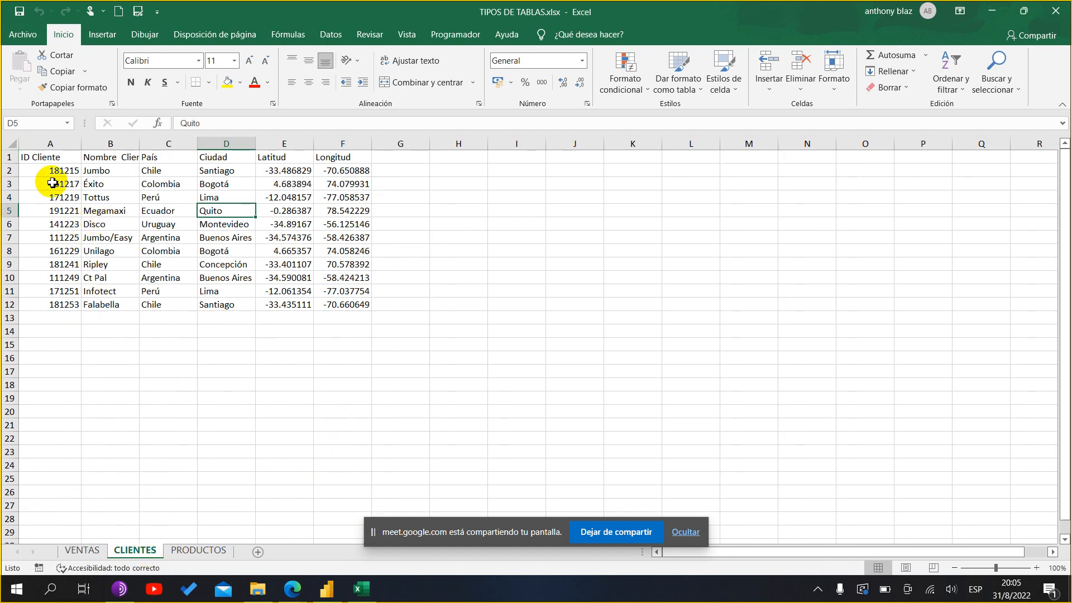
drag(48, 169, 52, 307)
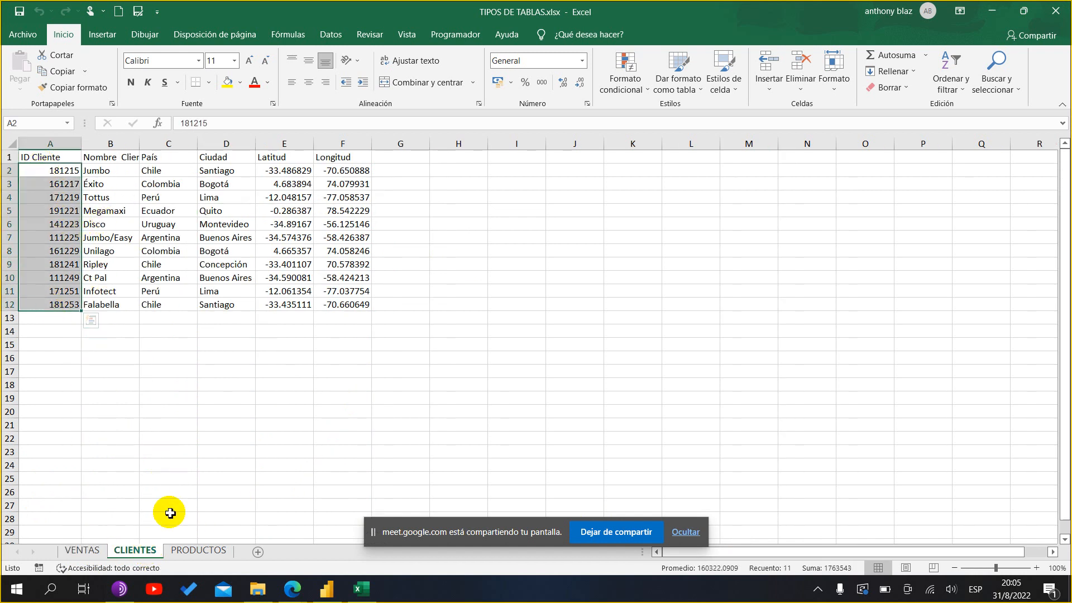
click(198, 548)
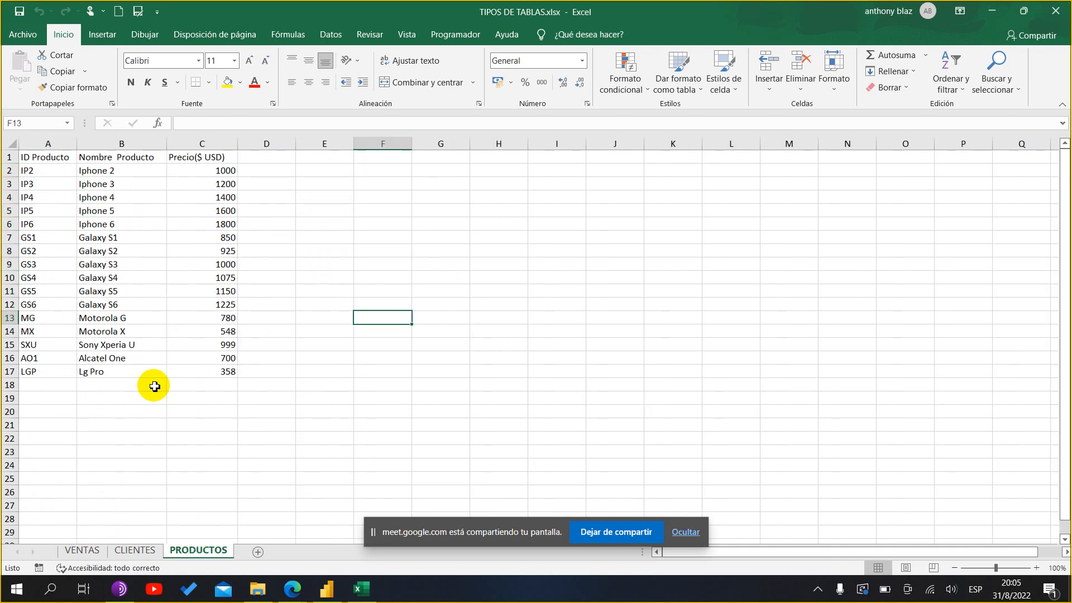
drag(40, 160, 52, 376)
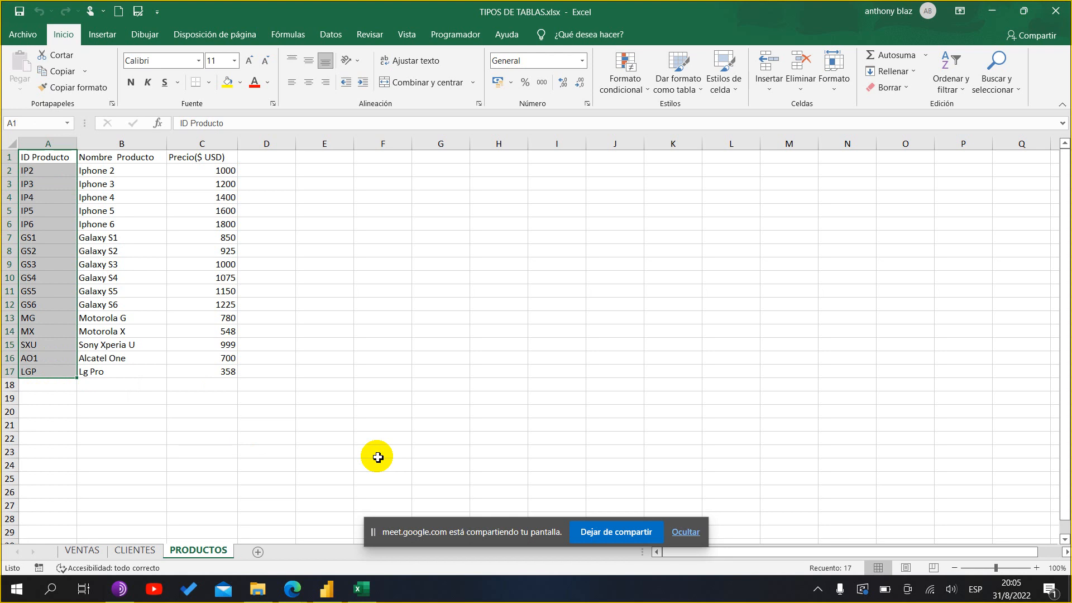
- Insert a new column before ID de Cliente on the VENTAS sheet and title it "ID de ventas"
click(84, 550)
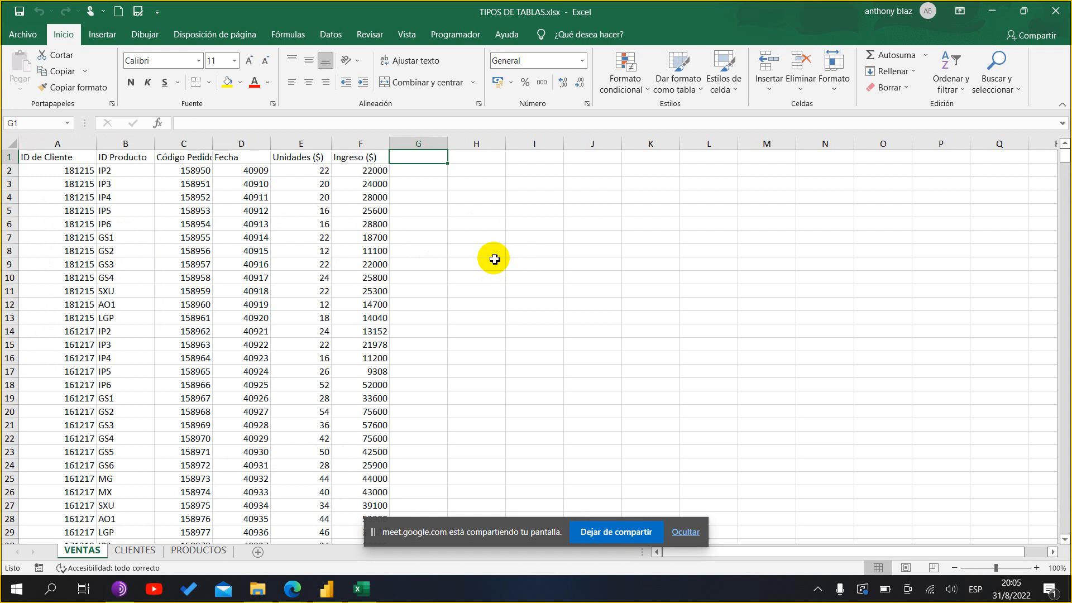
click(45, 143)
right_click(45, 143)
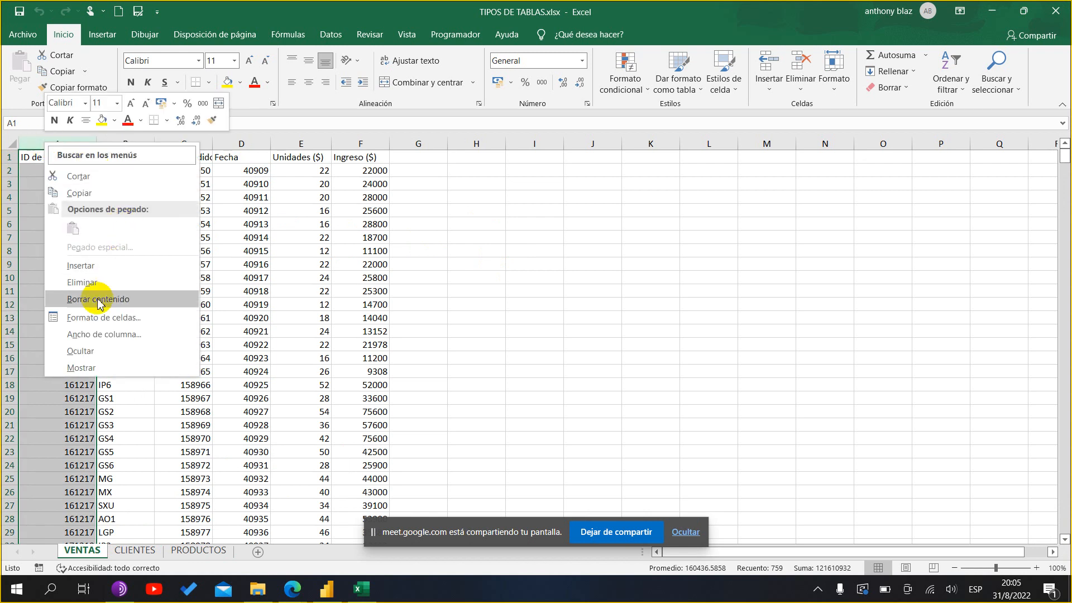
click(105, 269)
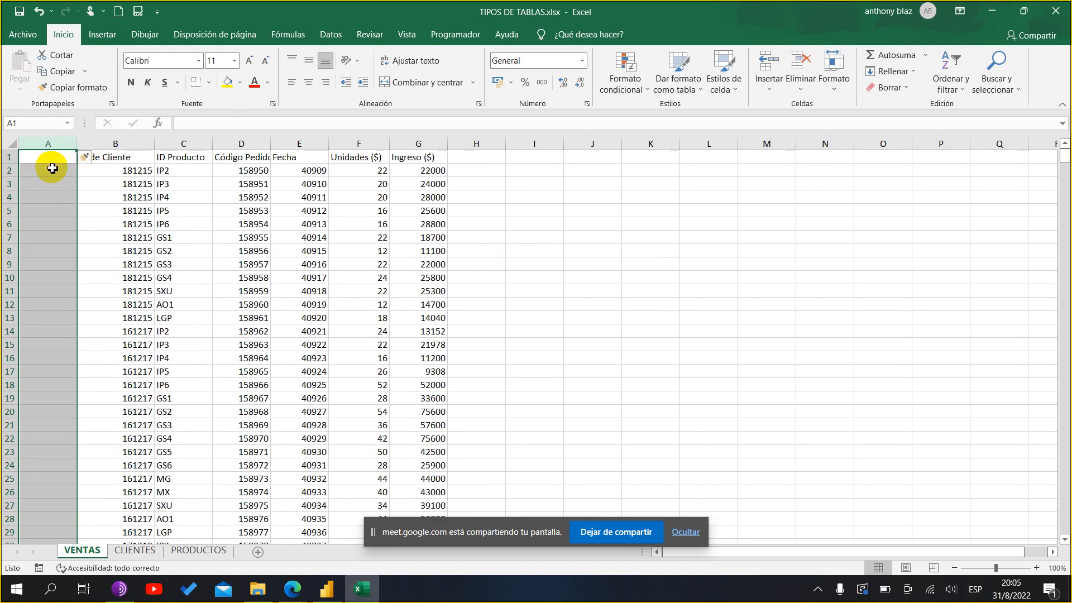
click(49, 159)
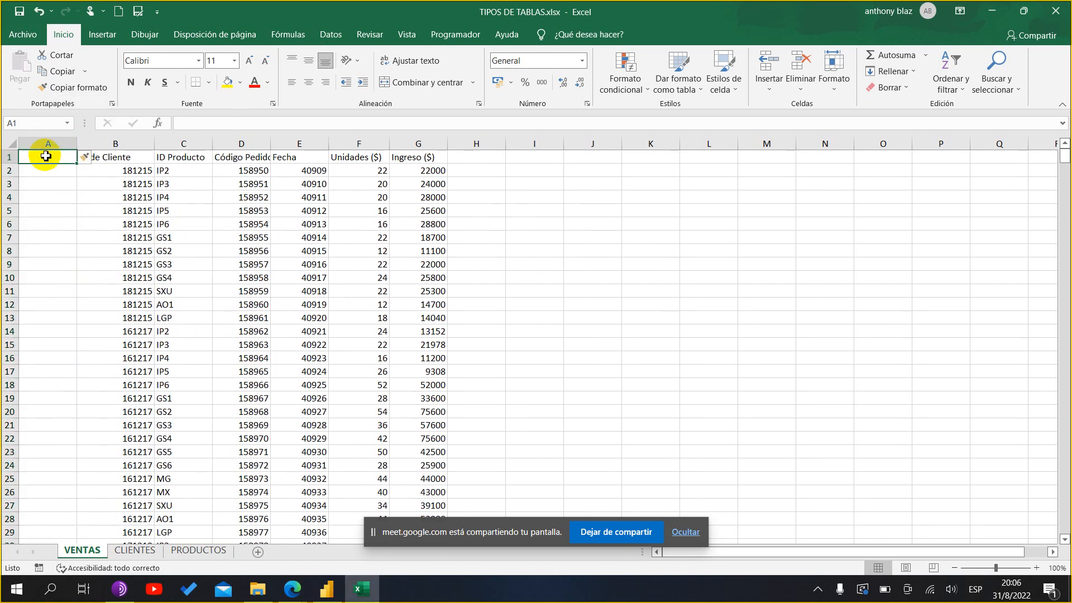
double_click(46, 155)
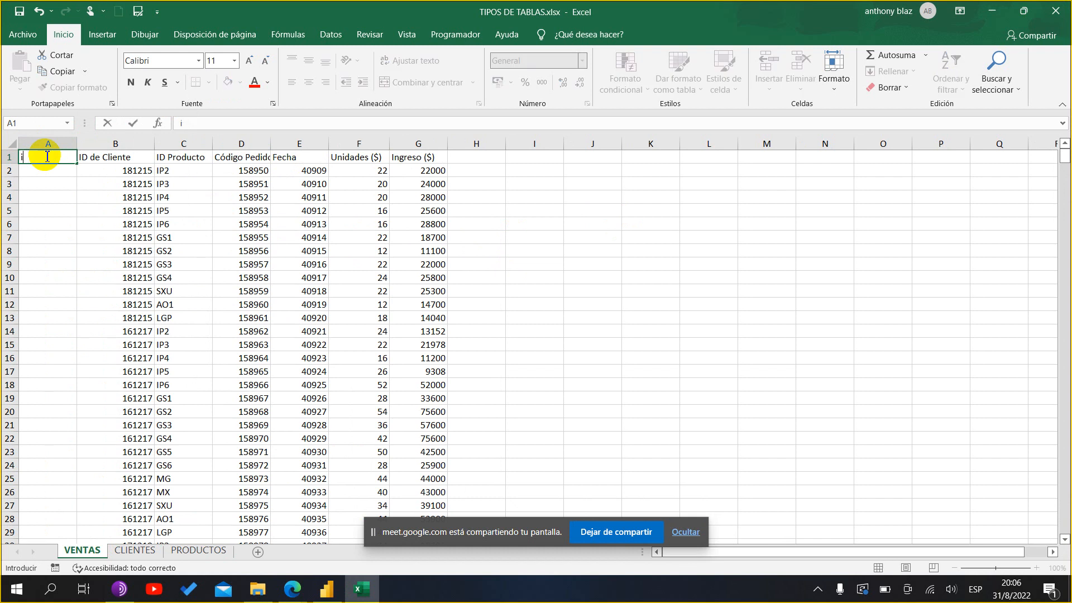
text(ID de ventas)
key(Return)
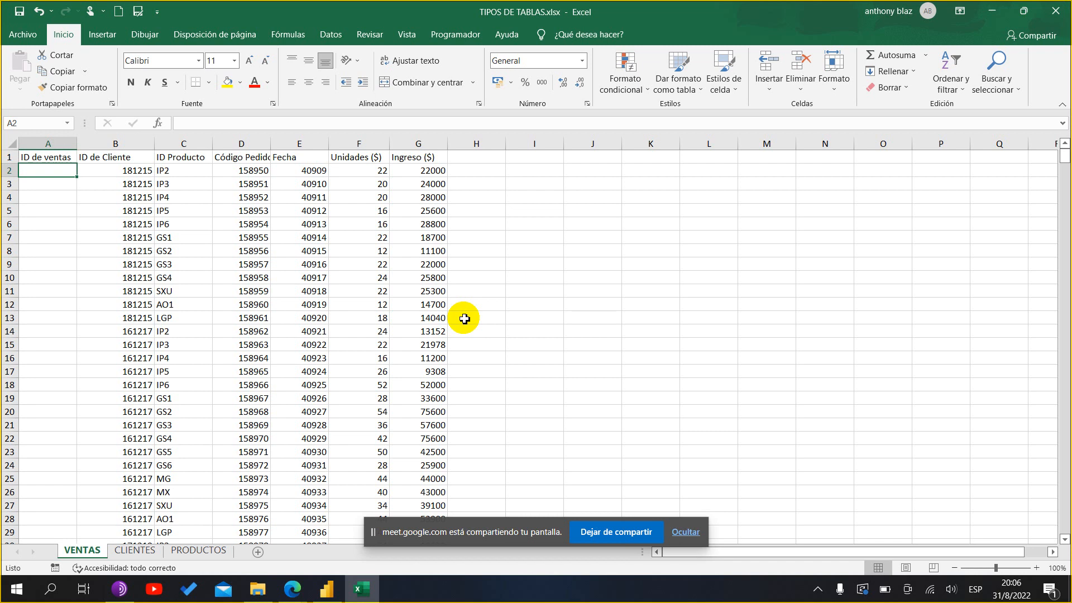
- Enter 1 and 2 under ID de ventas, fill the series down alongside all sales records and check the numbering
key(Down)
key(Up)
text(1)
key(Return)
text(2)
key(Return)
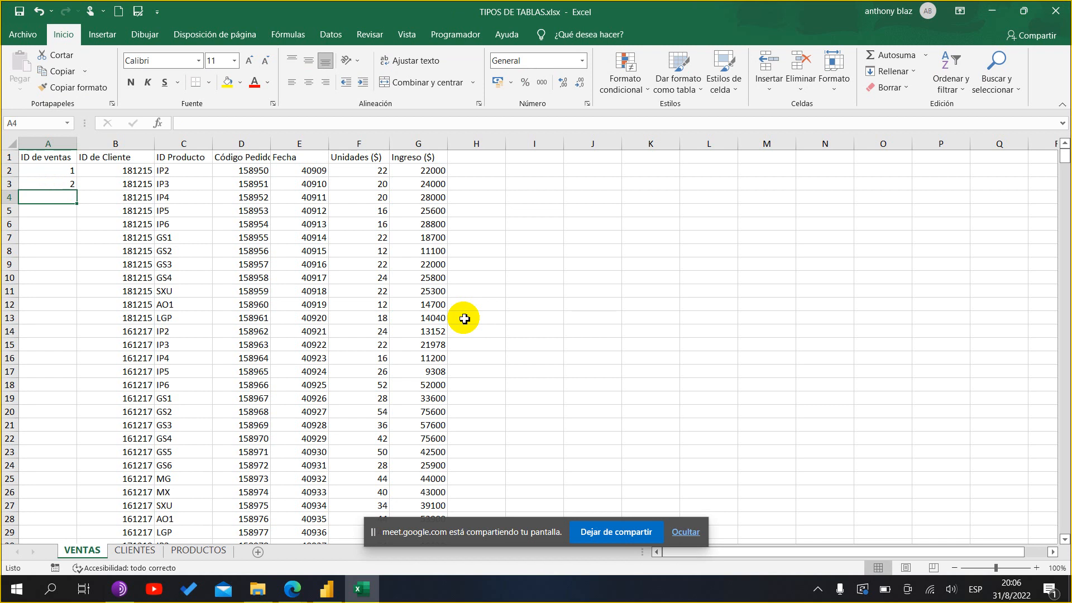
drag(71, 172, 76, 191)
double_click(76, 192)
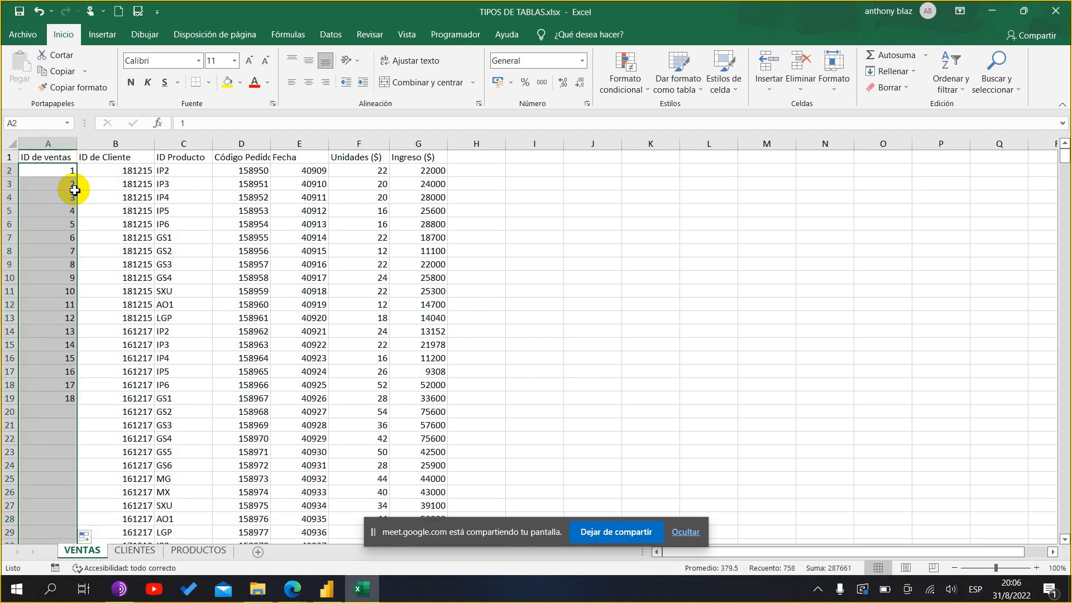
scroll(164, 533, down, 20)
scroll(164, 533, down, 20)
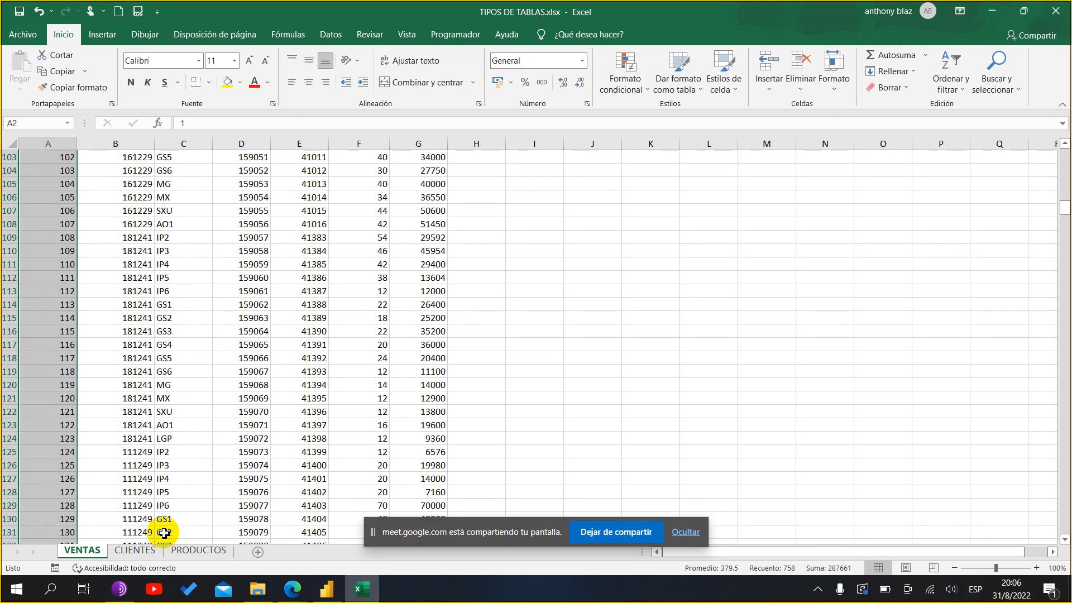
- Review the ID de ventas column in the VENTAS sheet from its header down through the records
scroll(164, 534, down, 20)
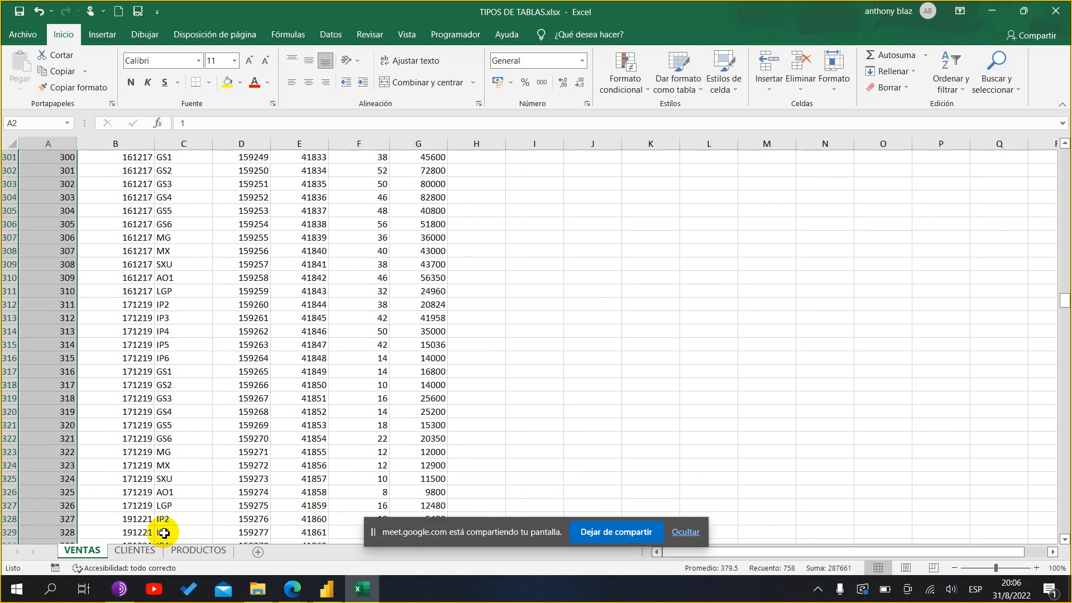
drag(1065, 329, 1065, 520)
drag(1064, 127, 1063, 135)
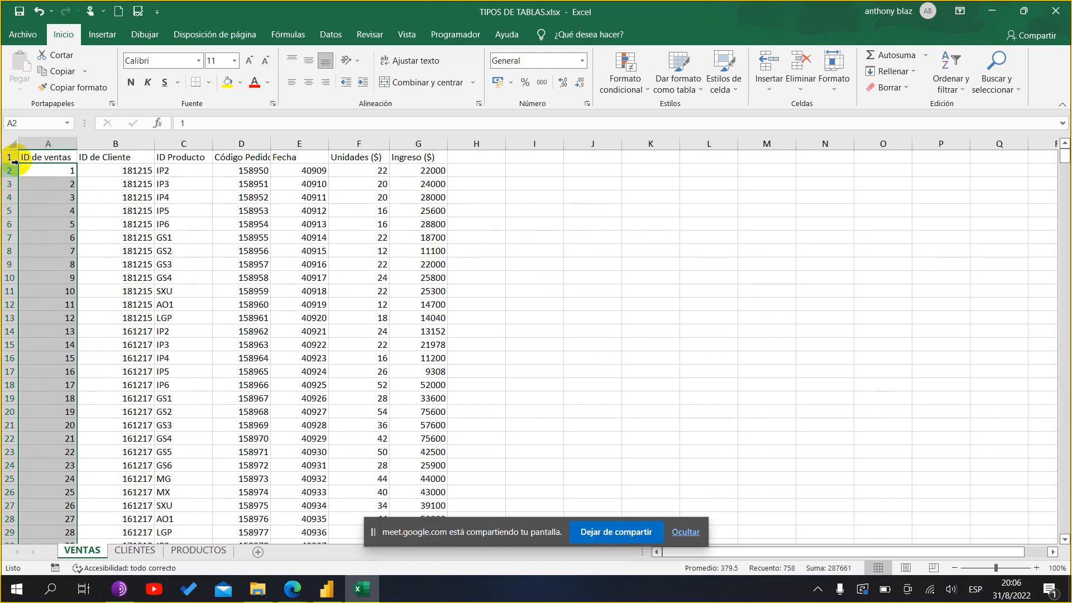
click(49, 144)
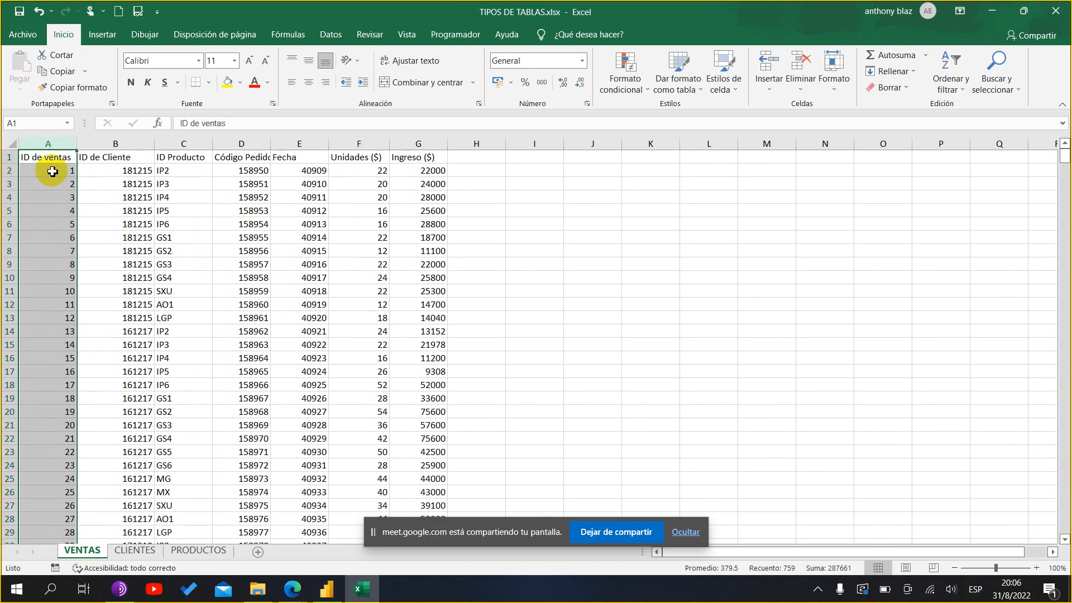
click(29, 157)
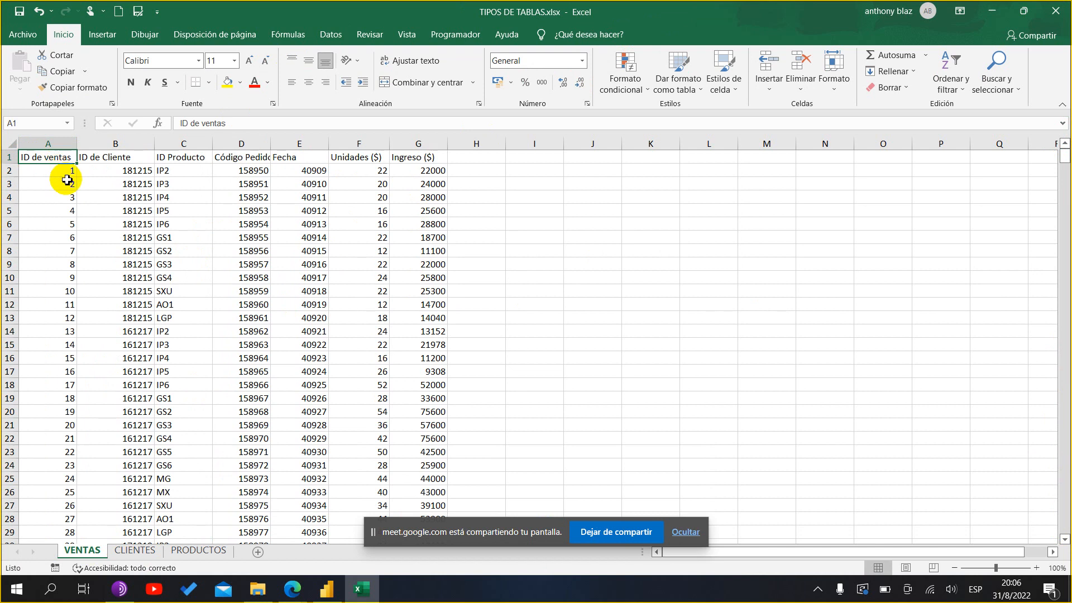
drag(72, 172, 68, 245)
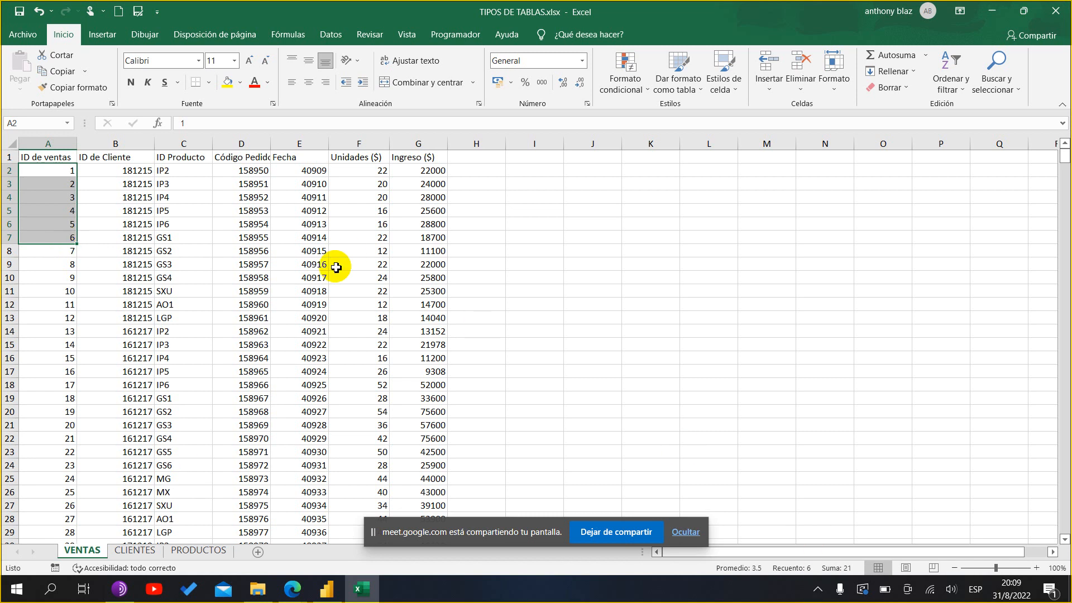
- Close the TIPOS DE TABLAS.xlsx workbook with its changes saved and switch to Power BI Desktop
click(1056, 12)
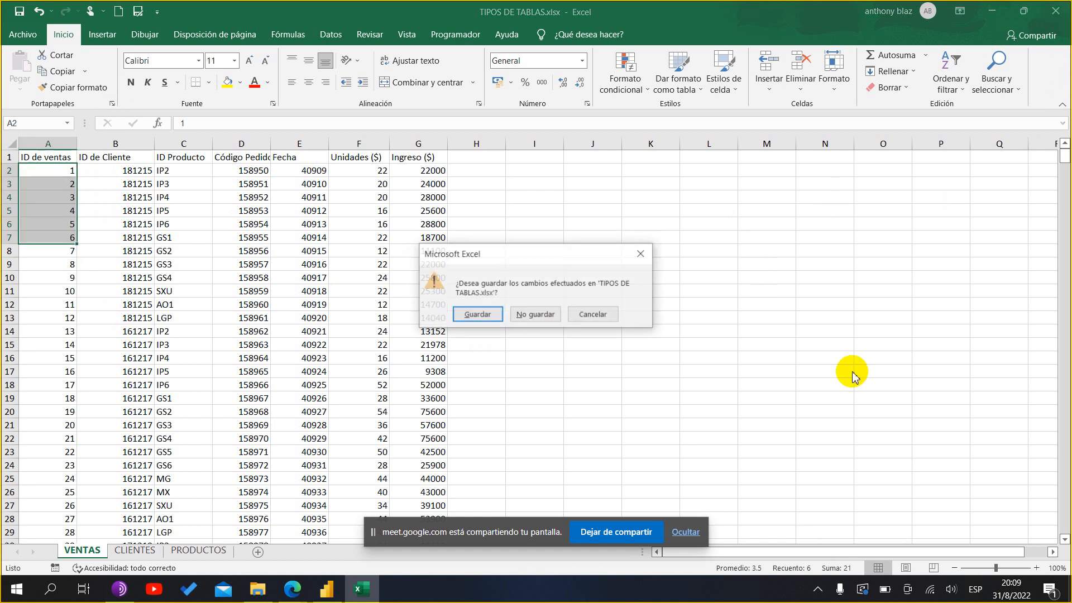
click(476, 316)
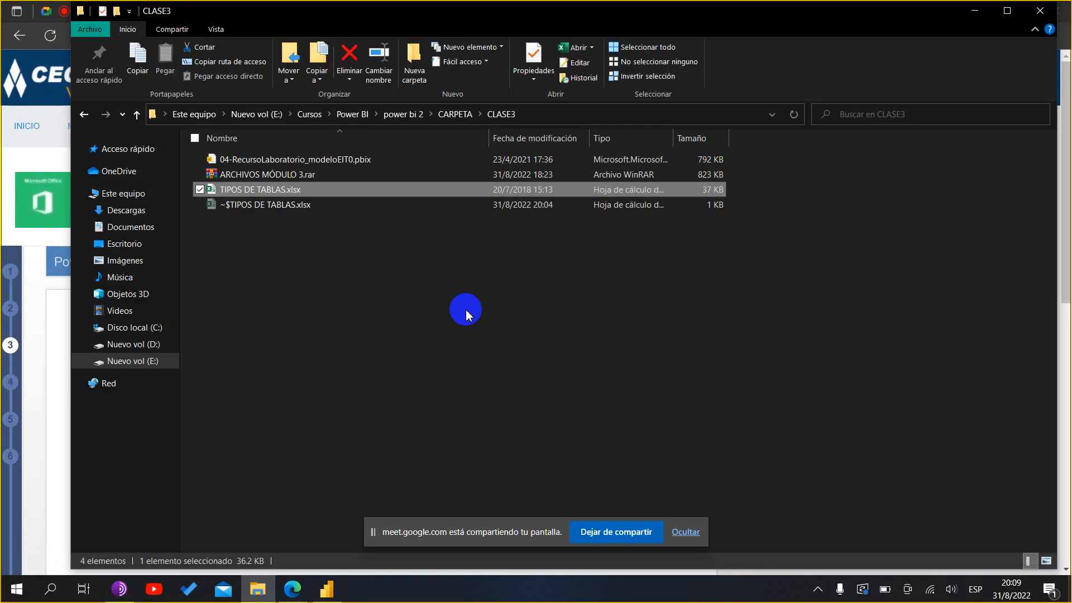
click(334, 591)
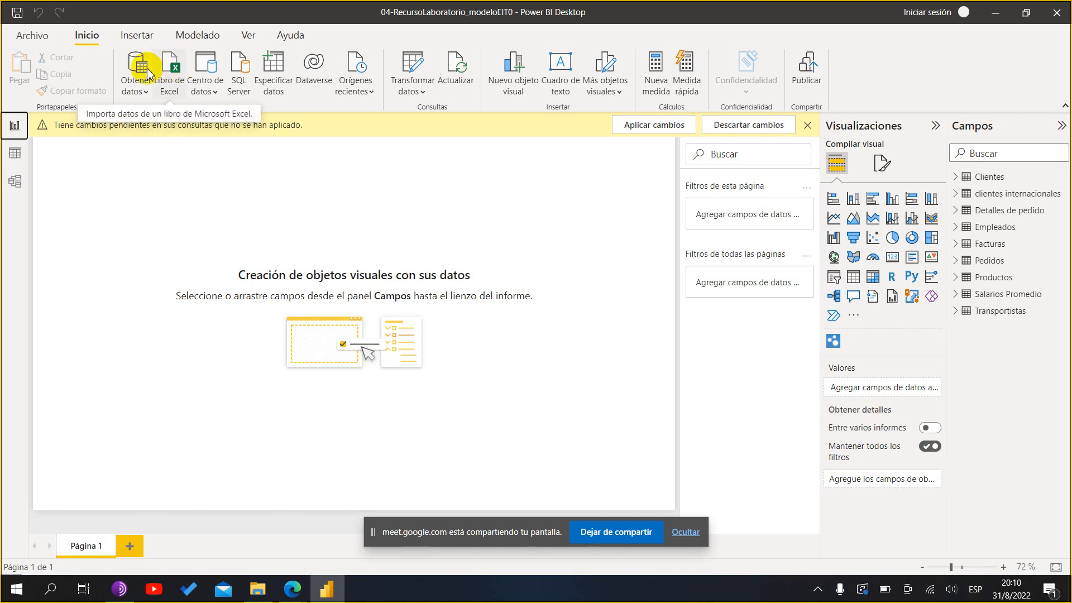
- Open TIPOS DE TABLAS.xlsx from the CLASE3 folder as an Excel workbook data source
click(171, 89)
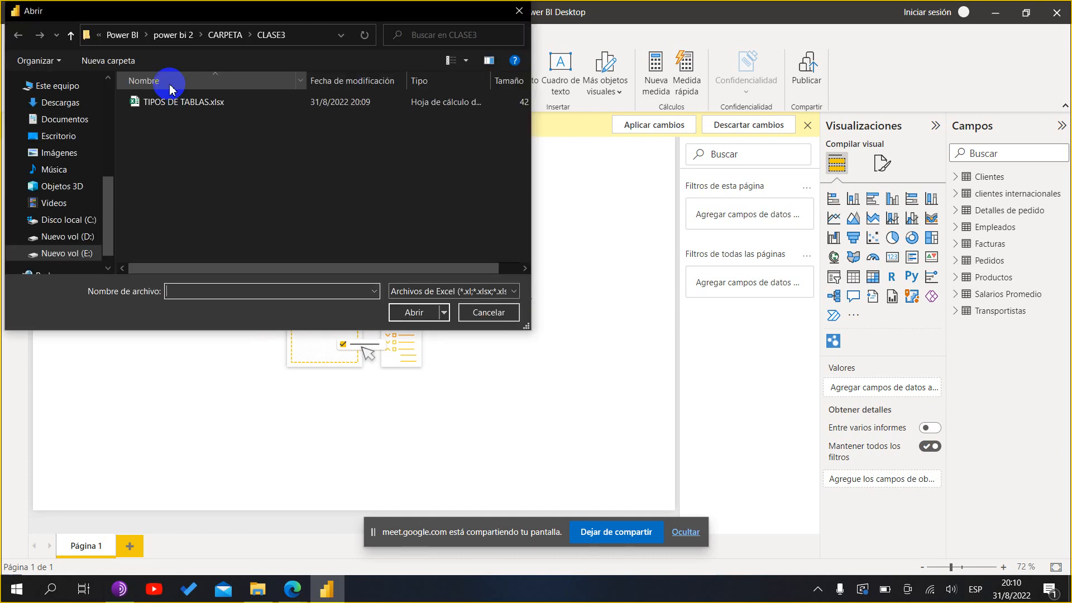
click(148, 106)
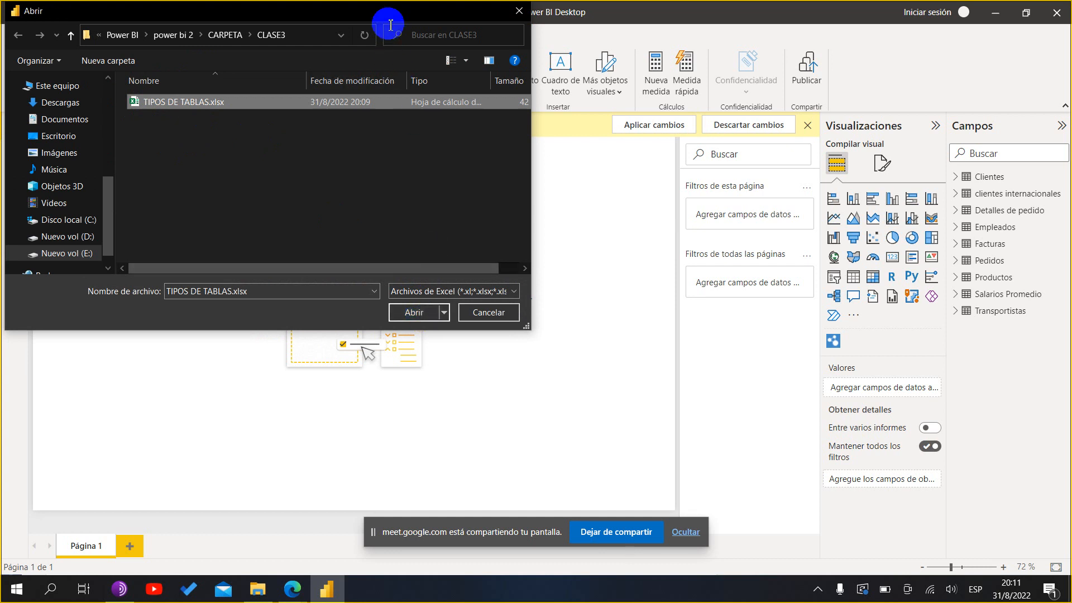
drag(398, 18, 477, 138)
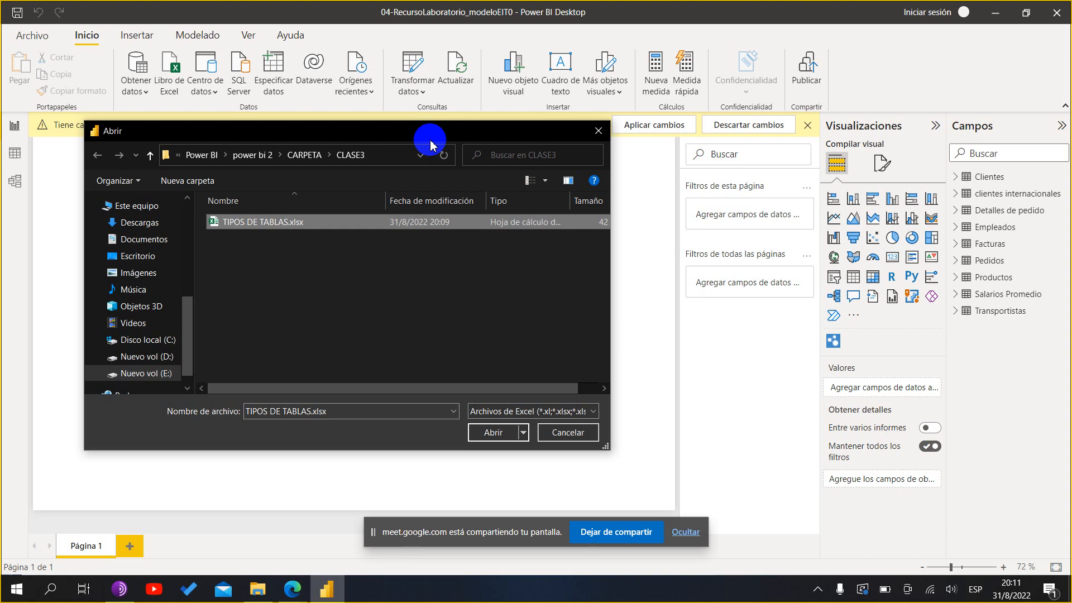
click(493, 433)
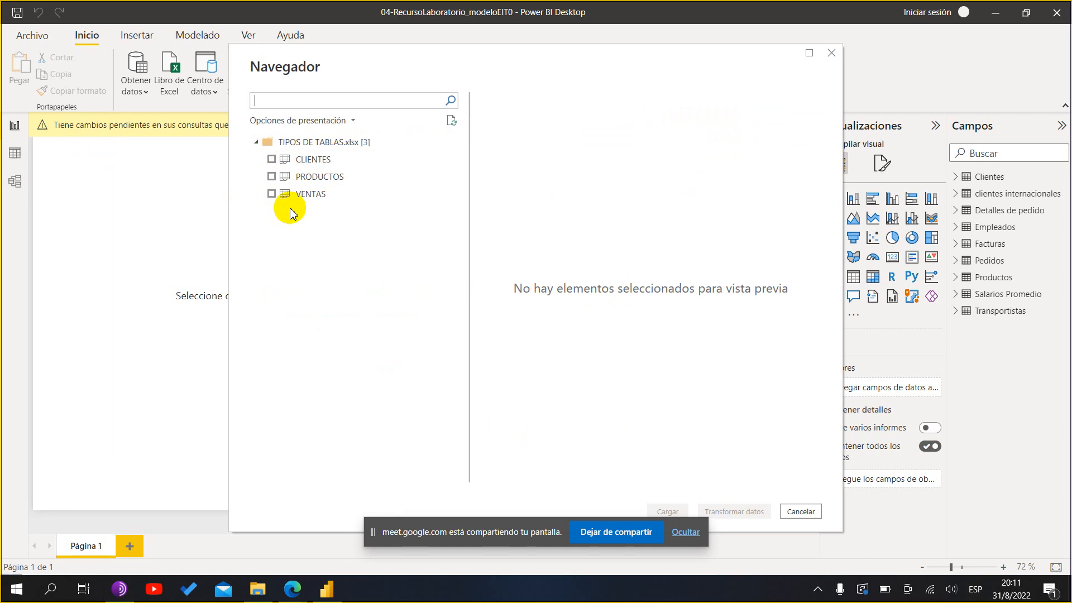
- Load the CLIENTES, PRODUCTOS and VENTAS sheets from the workbook into the model
click(271, 159)
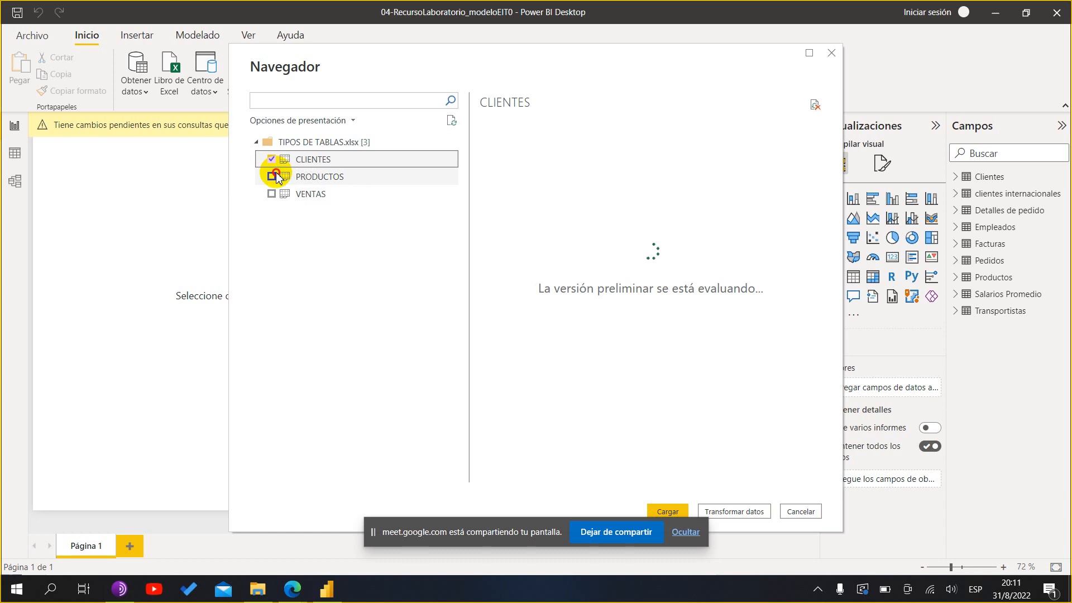
click(275, 176)
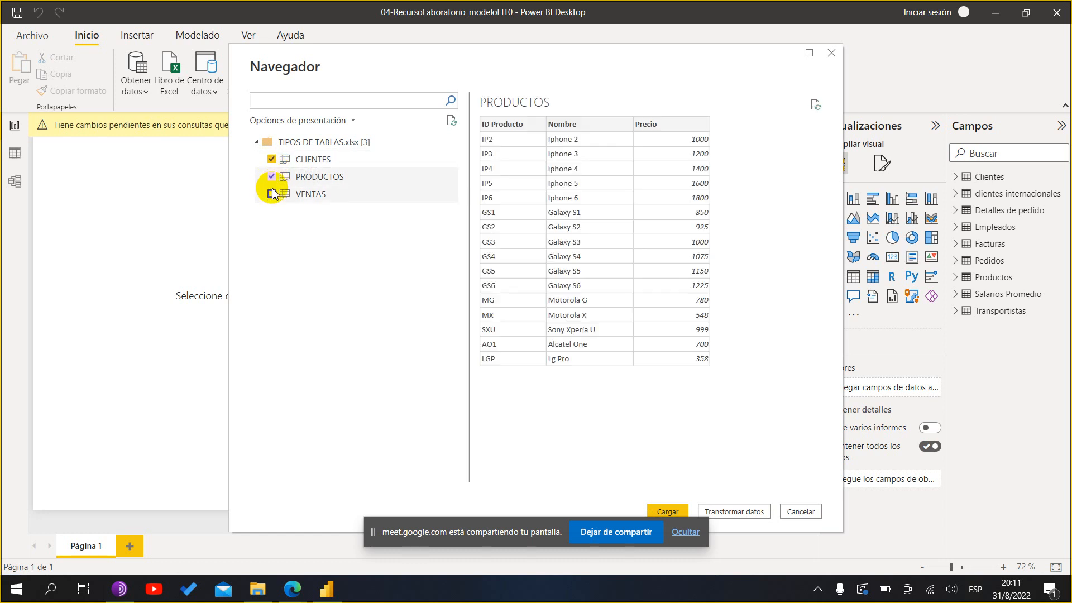
click(272, 194)
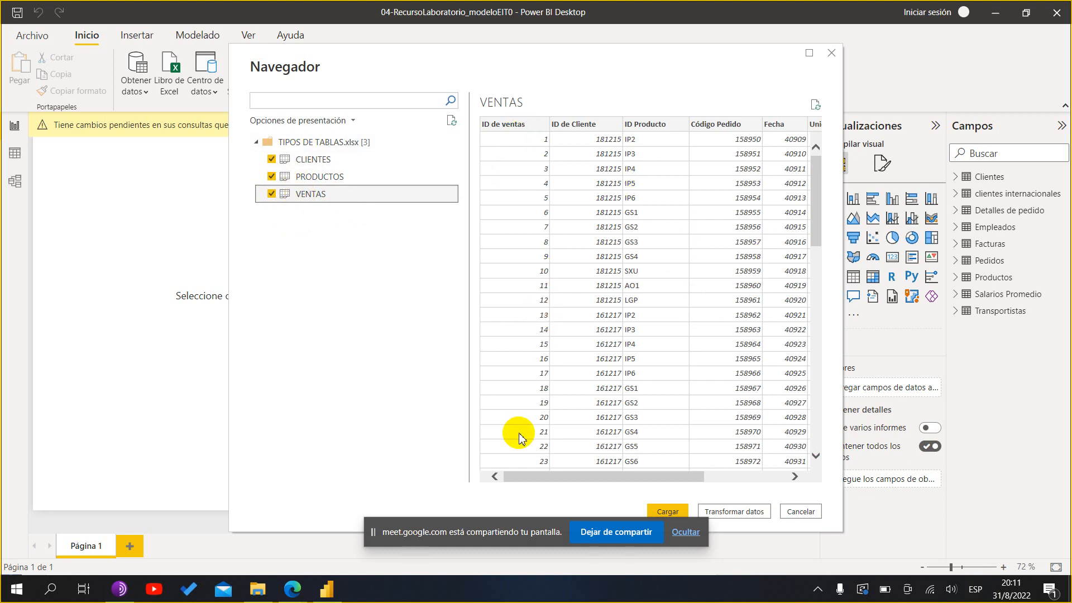
scroll(525, 430, down, 15)
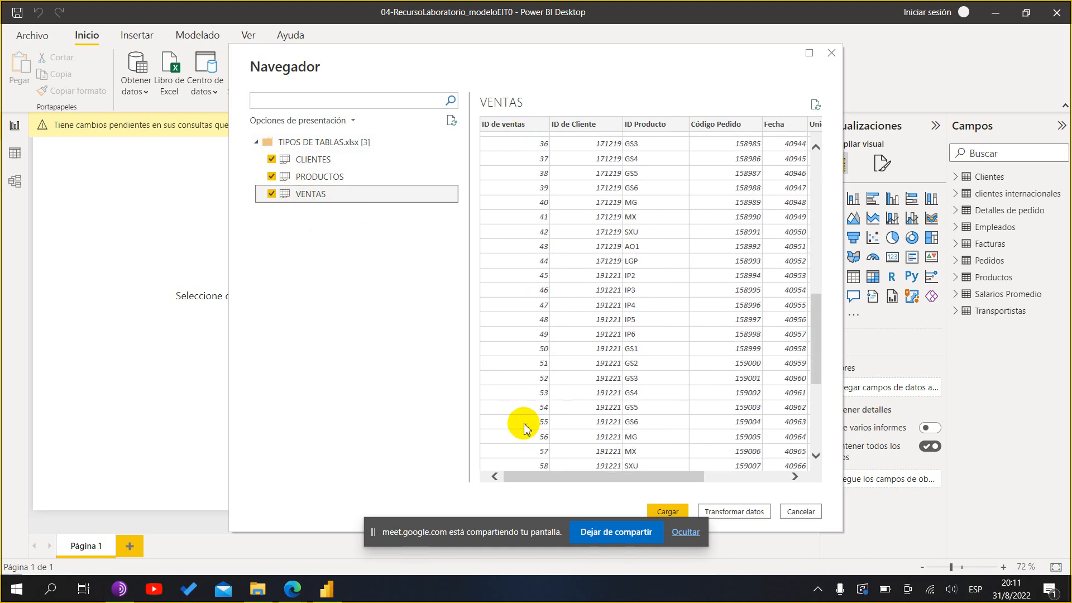
scroll(525, 430, up, 15)
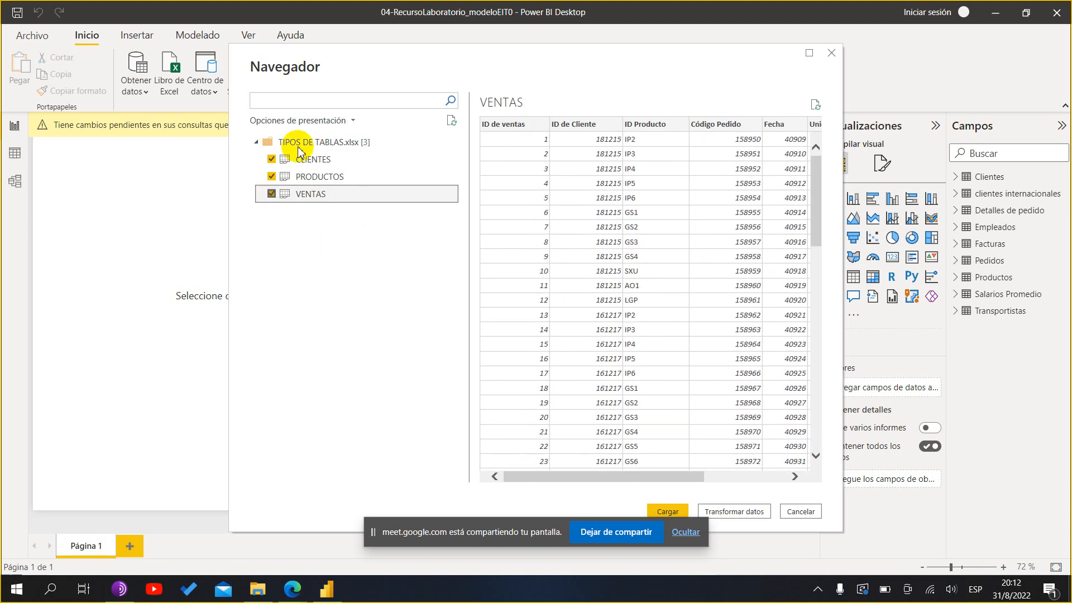
drag(509, 540, 877, 36)
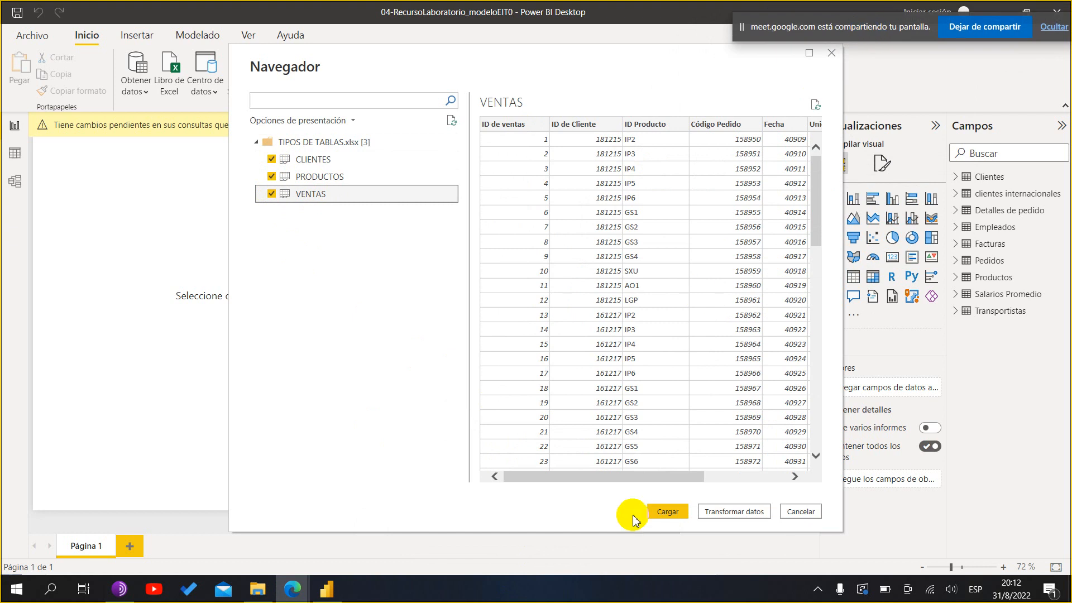
click(678, 517)
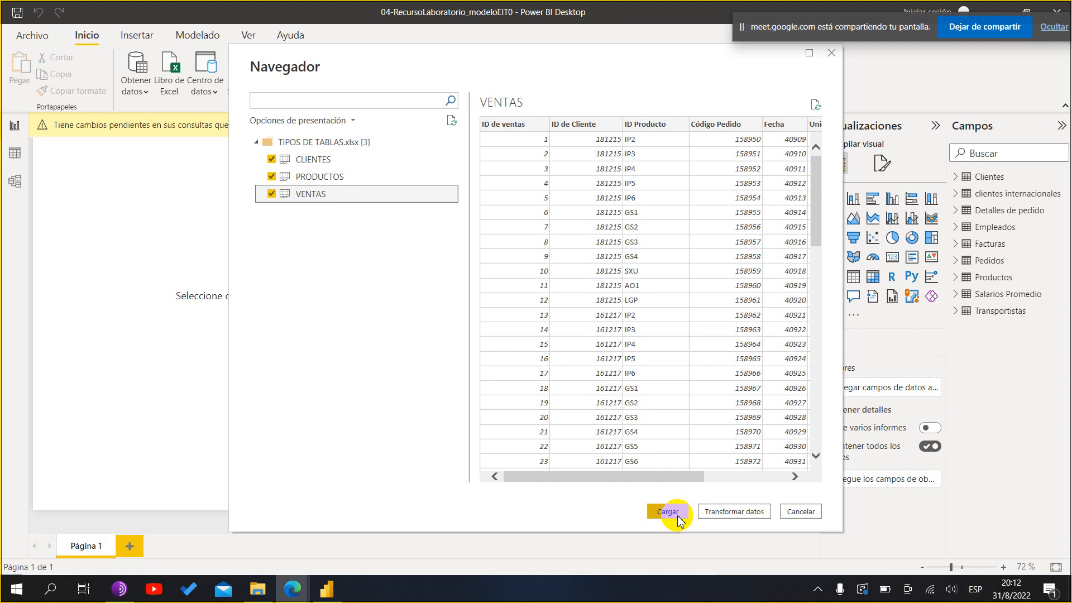
click(671, 512)
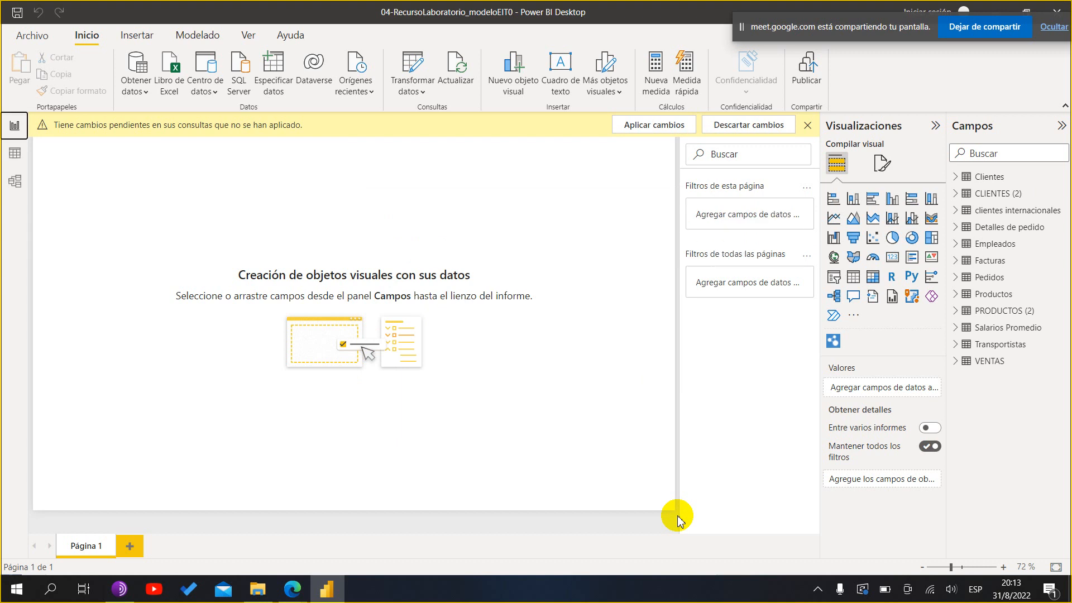
- Inspect the CLIENTES (2) table's details and look over the list of tables in the model
click(1012, 199)
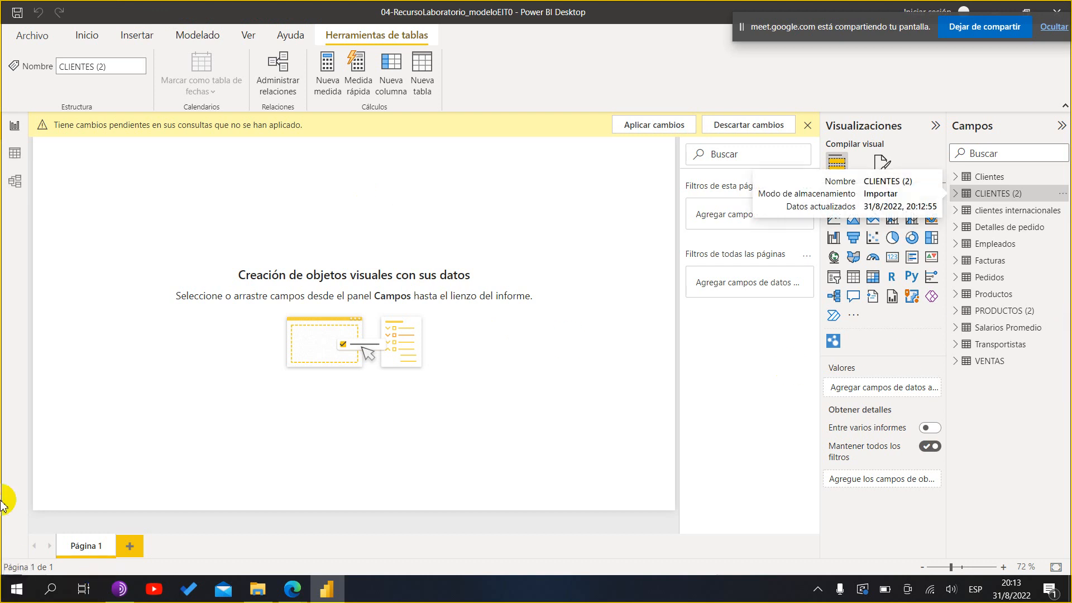
click(525, 382)
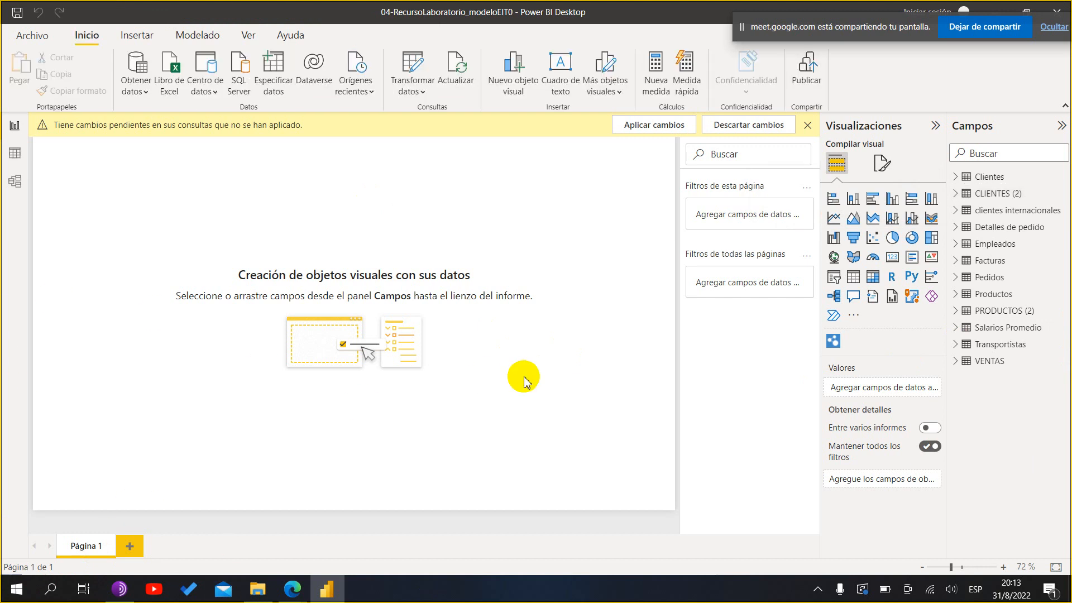
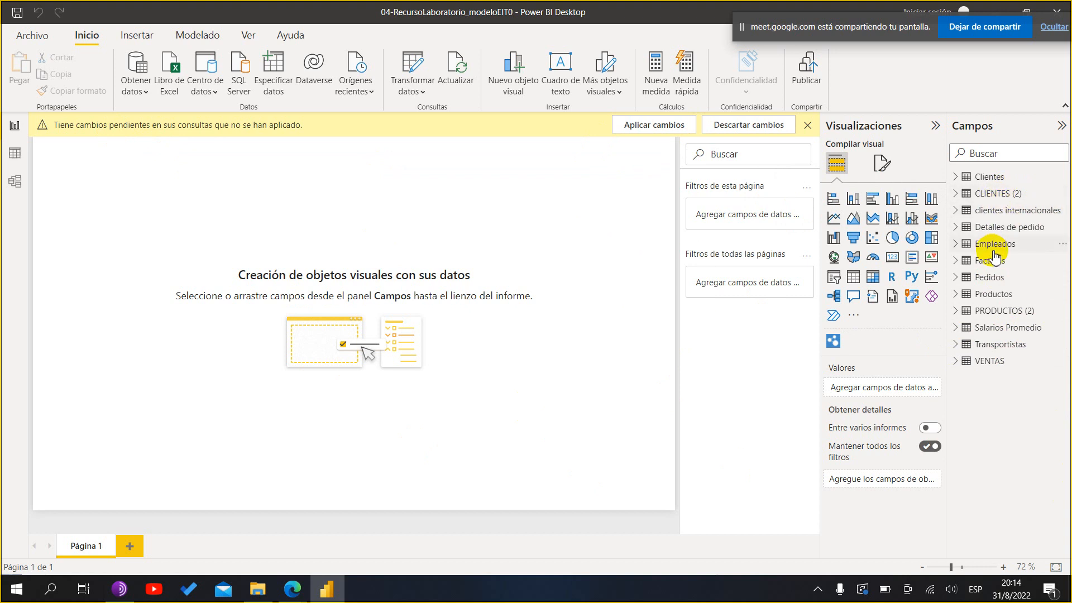
mouse_move(995, 258)
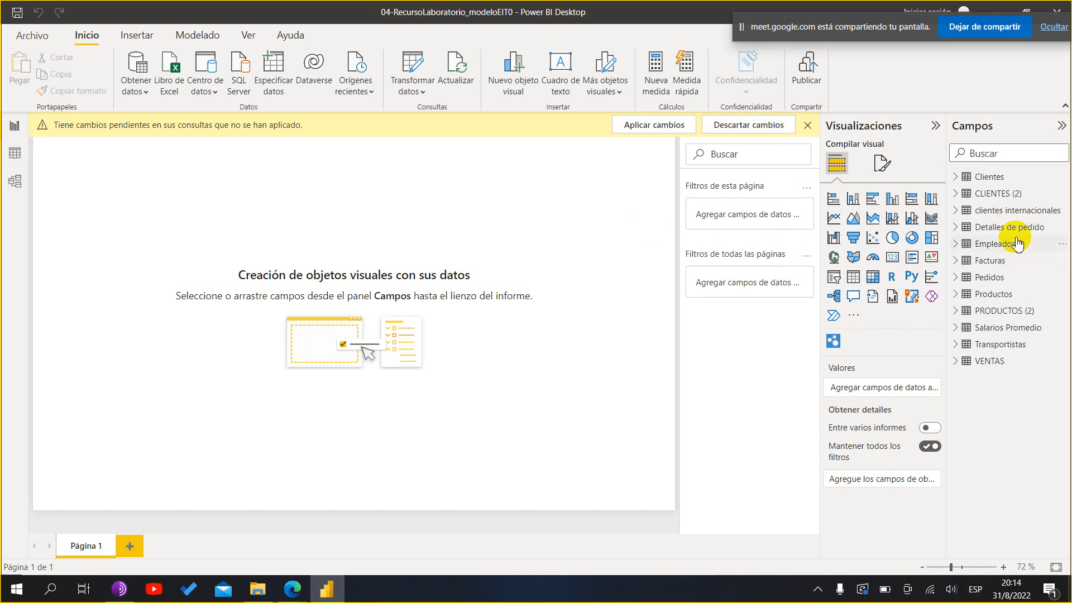
mouse_move(1018, 244)
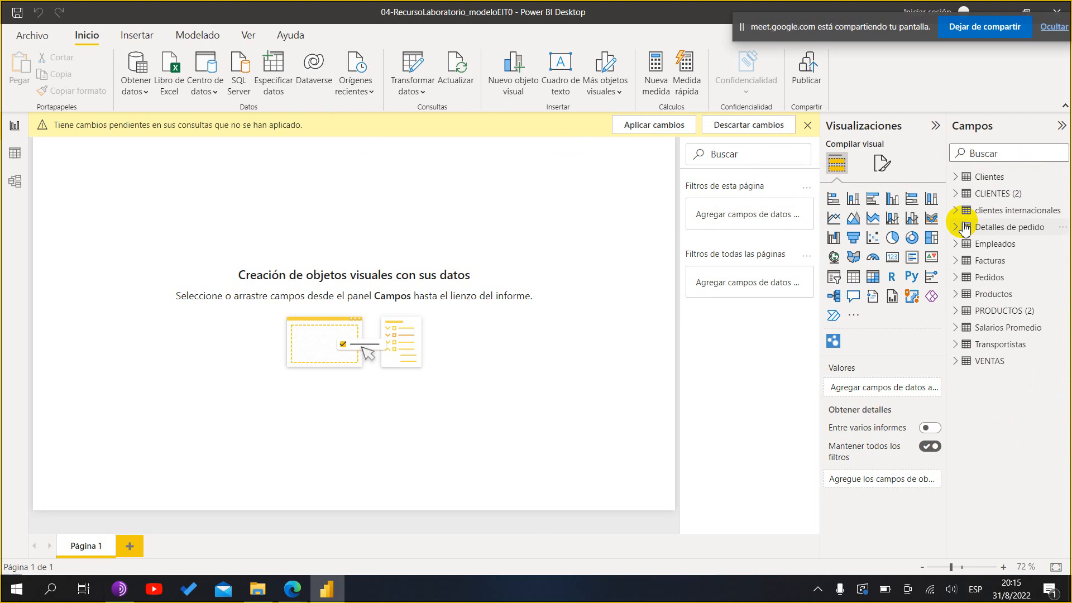
mouse_move(966, 229)
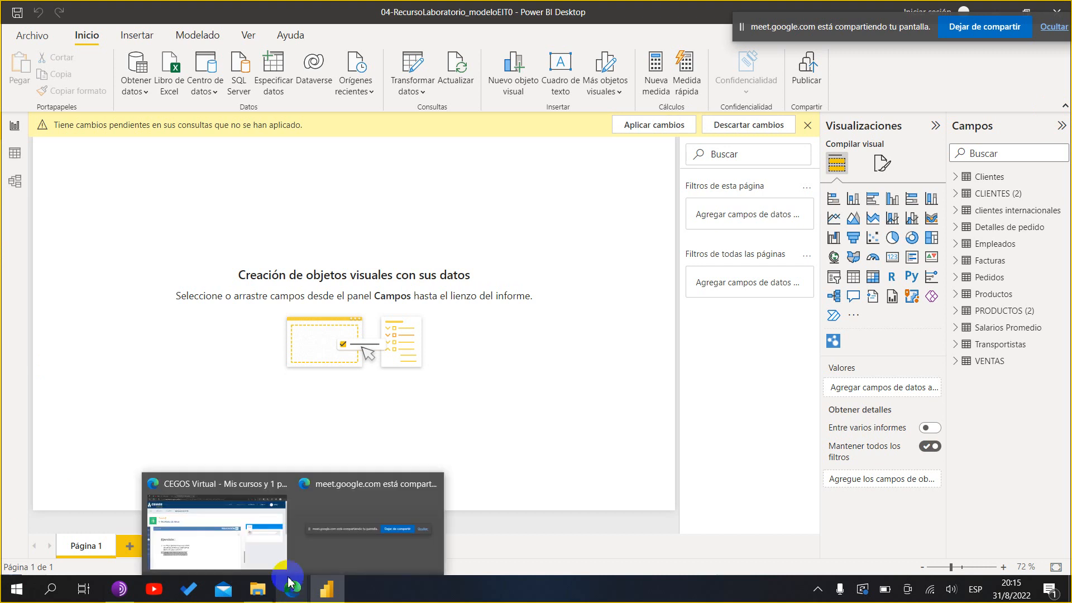
- Switch to the CEGOS Virtual course page in the browser and read both Ejercicio instructions about table relationships
mouse_move(293, 592)
click(227, 529)
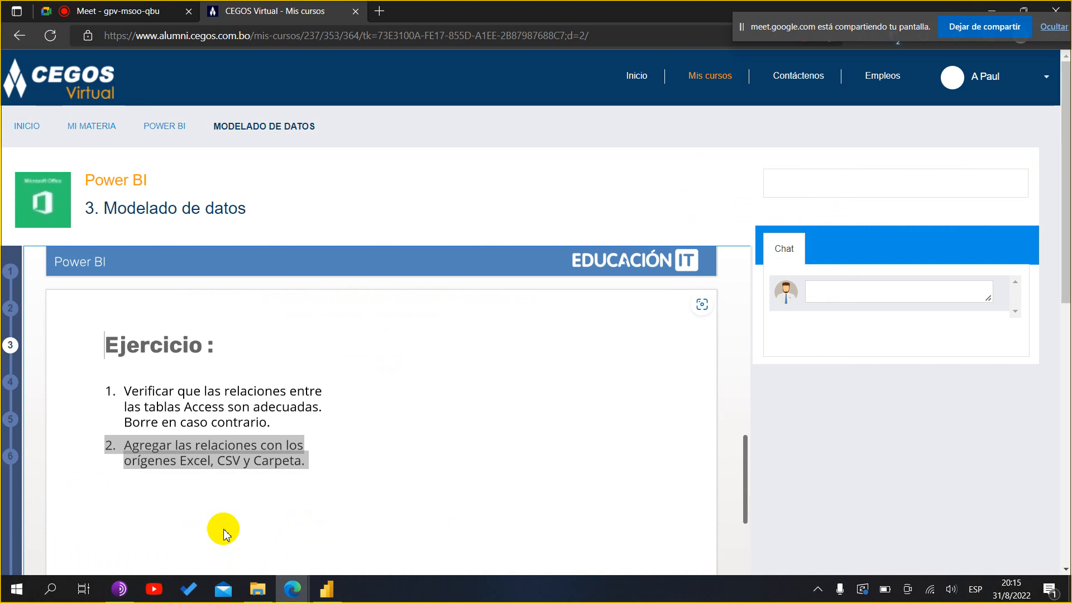
scroll(270, 419, down, 3)
scroll(265, 436, up, 3)
drag(125, 391, 229, 414)
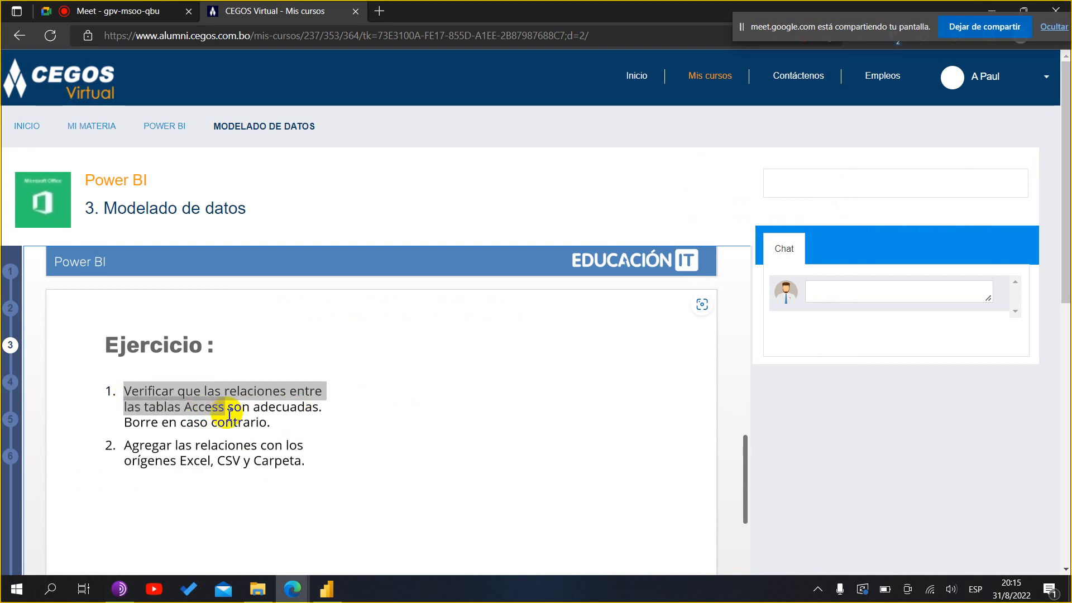
click(177, 456)
drag(175, 449, 289, 459)
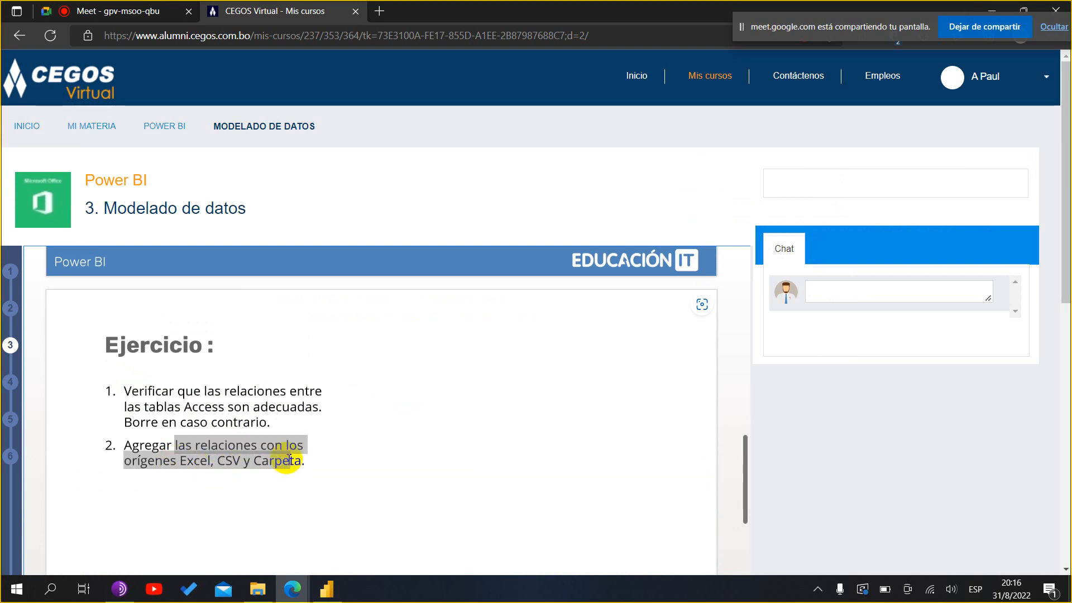
- Return to Power BI Desktop and examine the tables and their relationships in the Model view
click(329, 591)
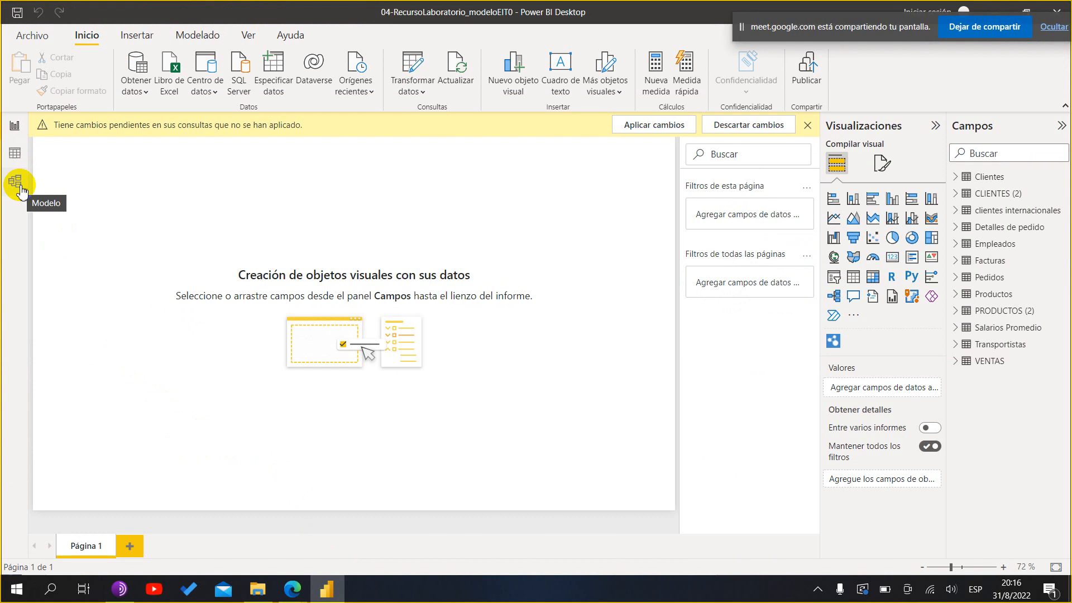
click(21, 191)
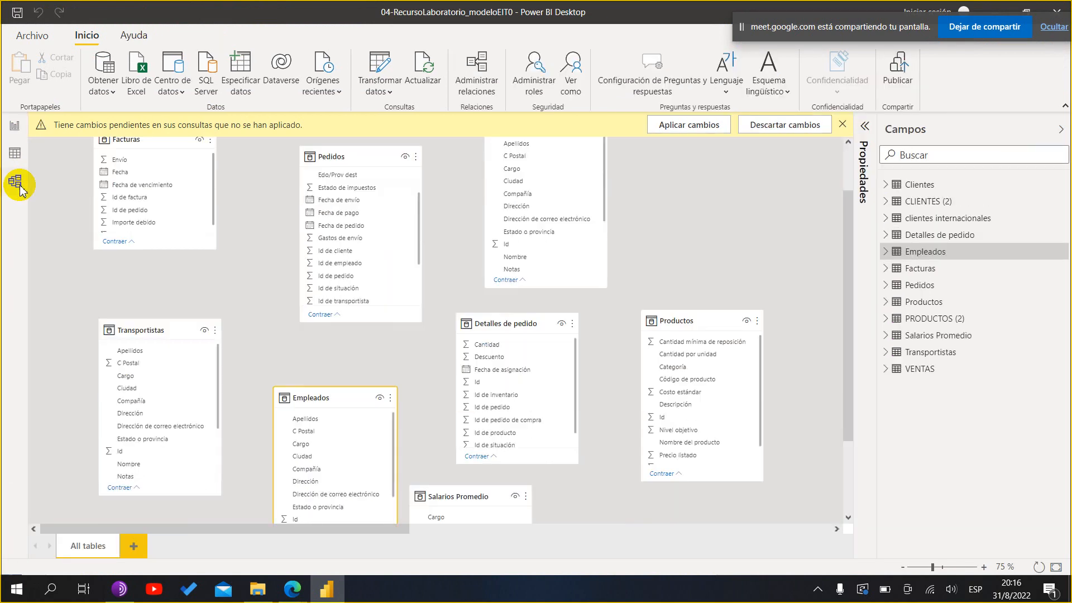
scroll(378, 292, up, 3)
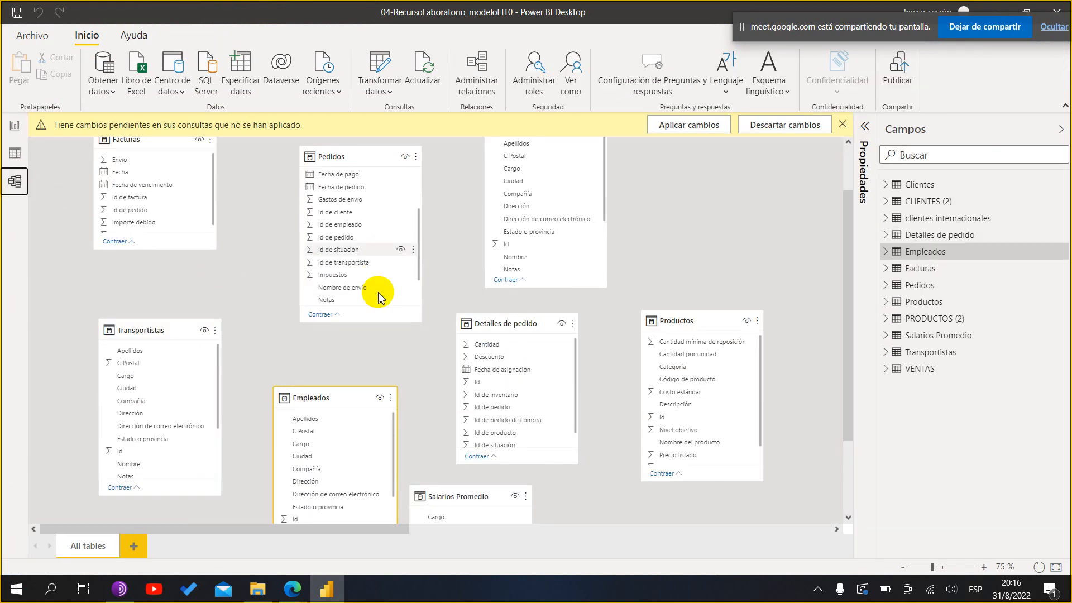
scroll(698, 273, down, 3)
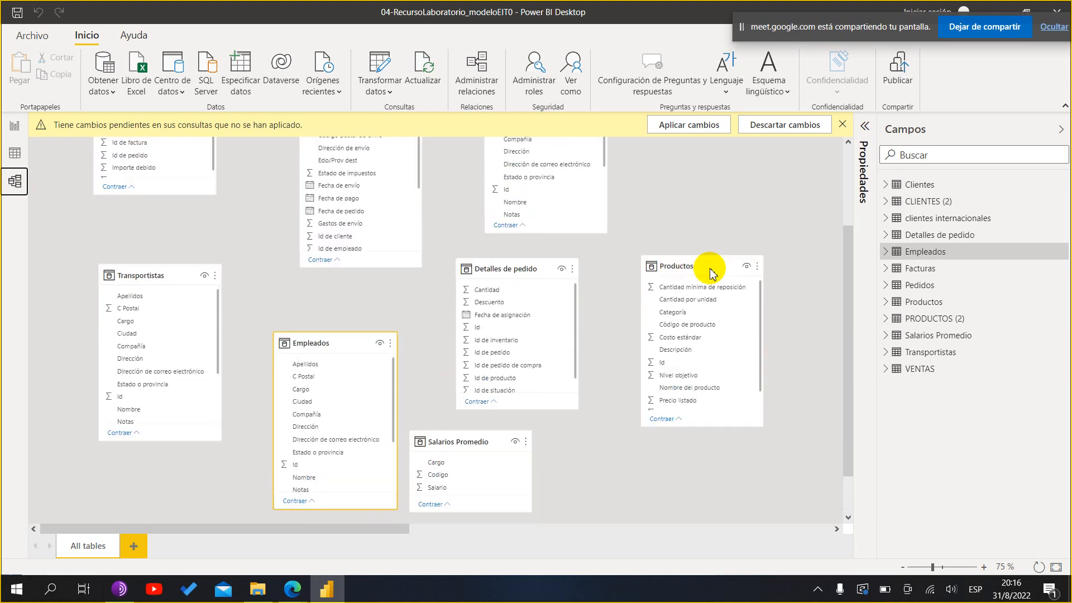
scroll(715, 265, up, 5)
click(727, 252)
scroll(727, 254, down, 1)
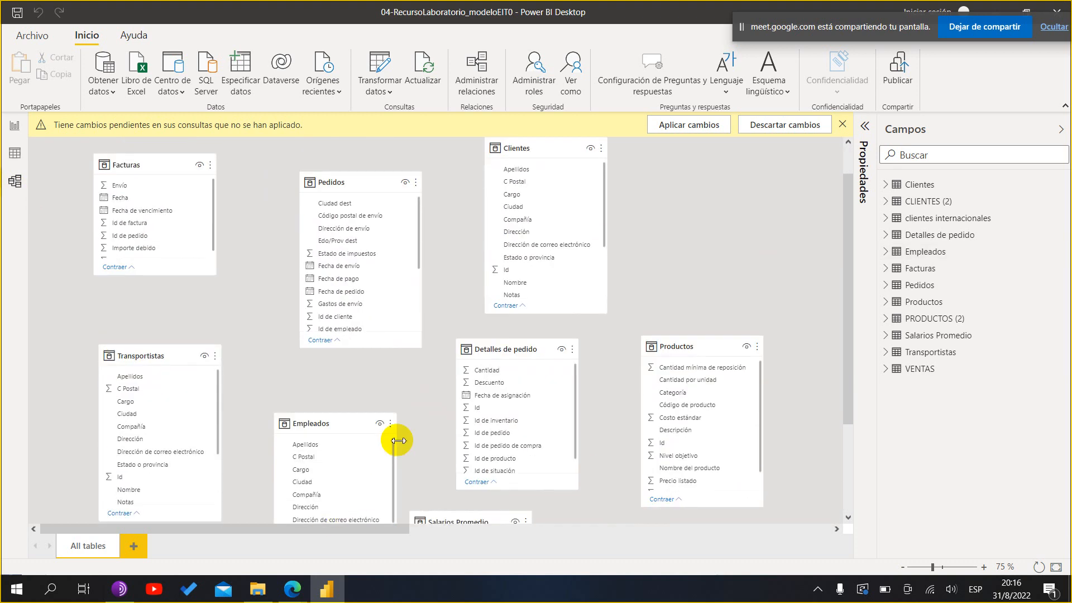
scroll(399, 441, up, 1)
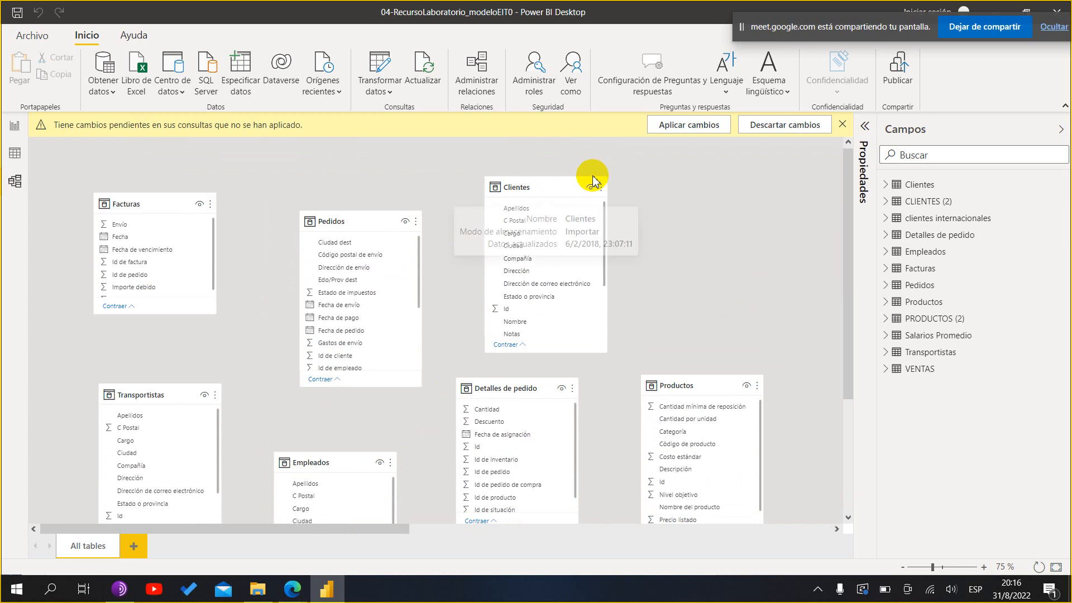
- Switch to the CEGOS Virtual course page and reread the Ejercicio instruction about verifying the relationships between the Access tables
mouse_move(517, 187)
mouse_down()
mouse_move(653, 173)
mouse_move(508, 195)
mouse_move(507, 184)
mouse_up()
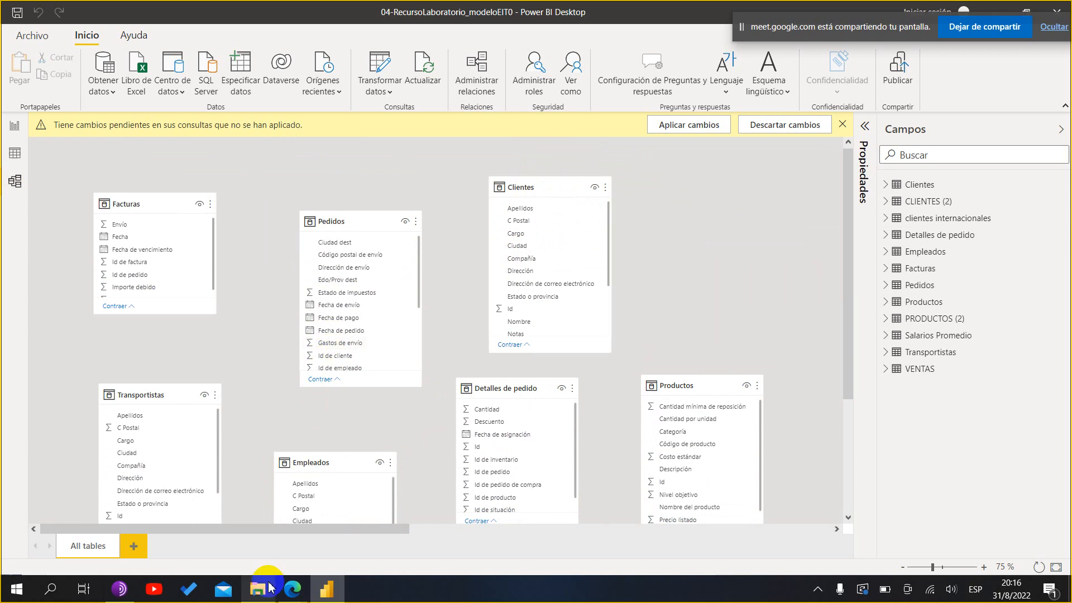
click(294, 589)
click(201, 541)
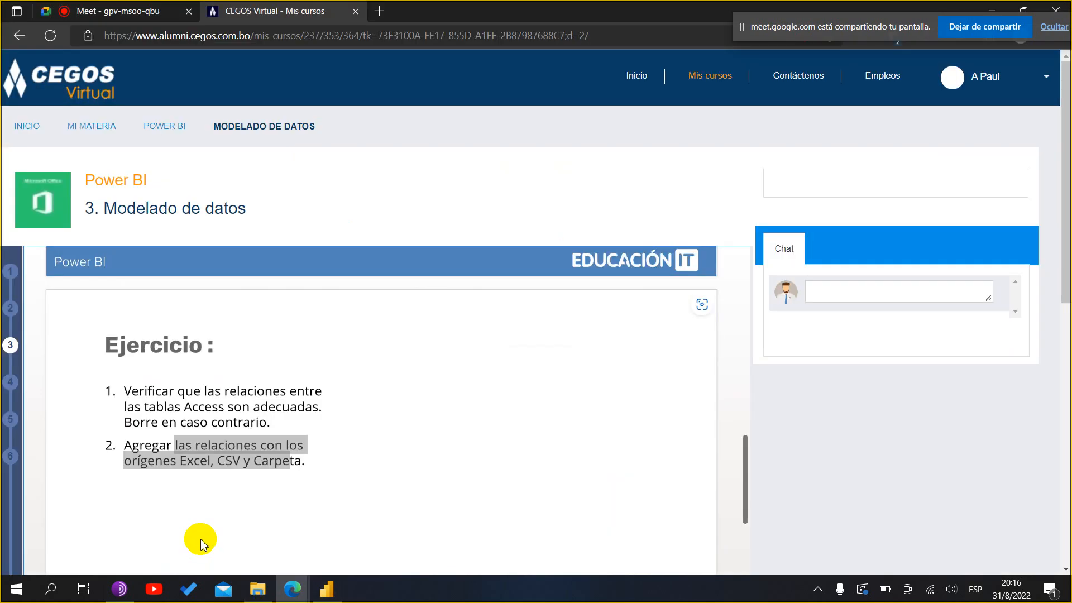
click(356, 433)
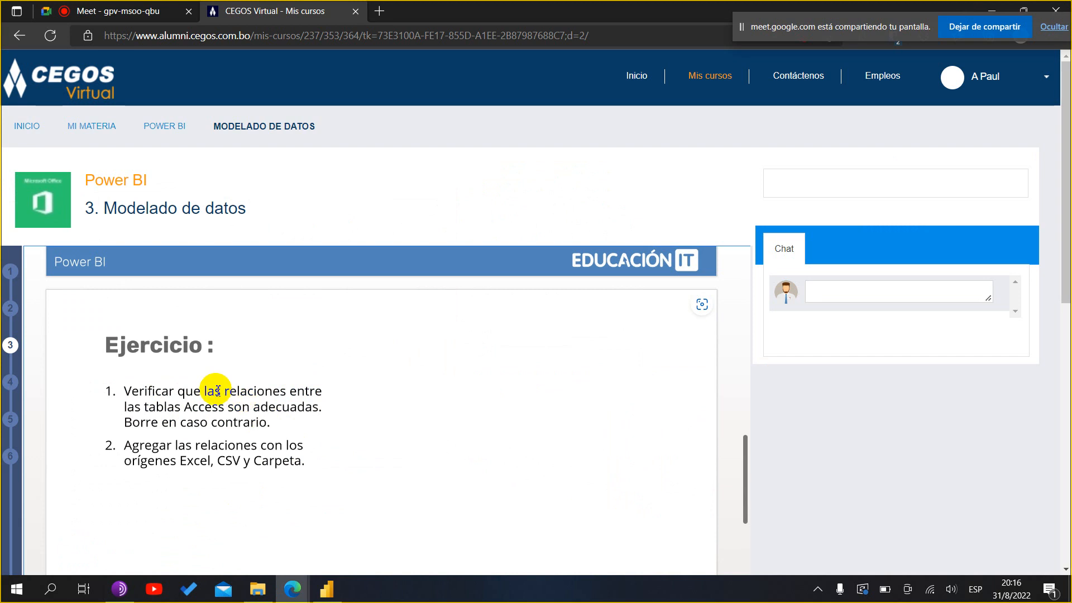
drag(200, 391, 293, 398)
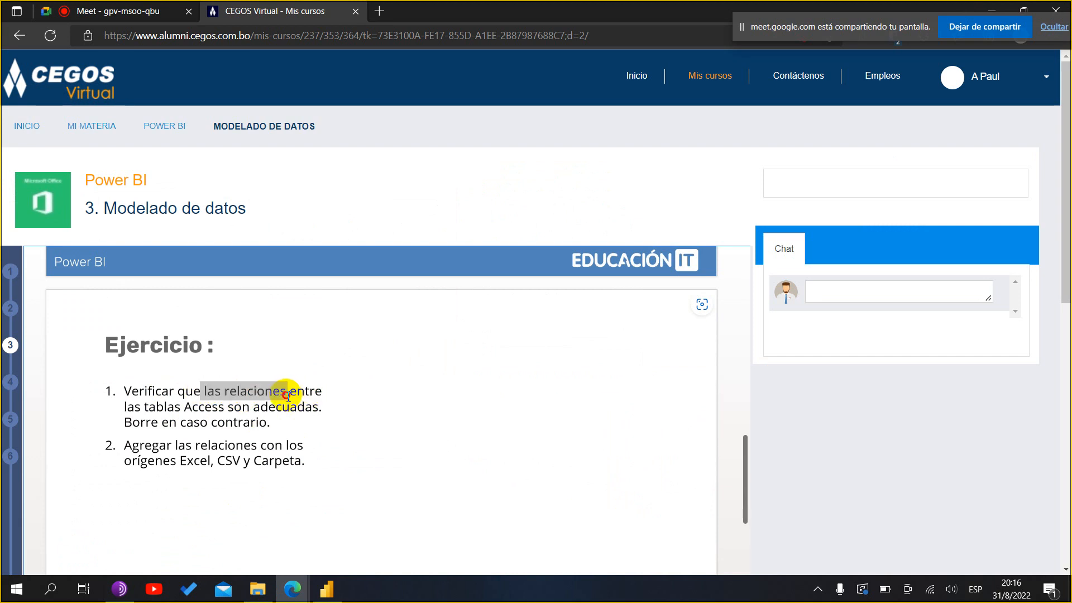
- Return to Power BI Desktop and move the clientes internacionales, CLIENTES (2), PRODUCTOS (2) and VENTAS tables close to the other model tables
click(327, 588)
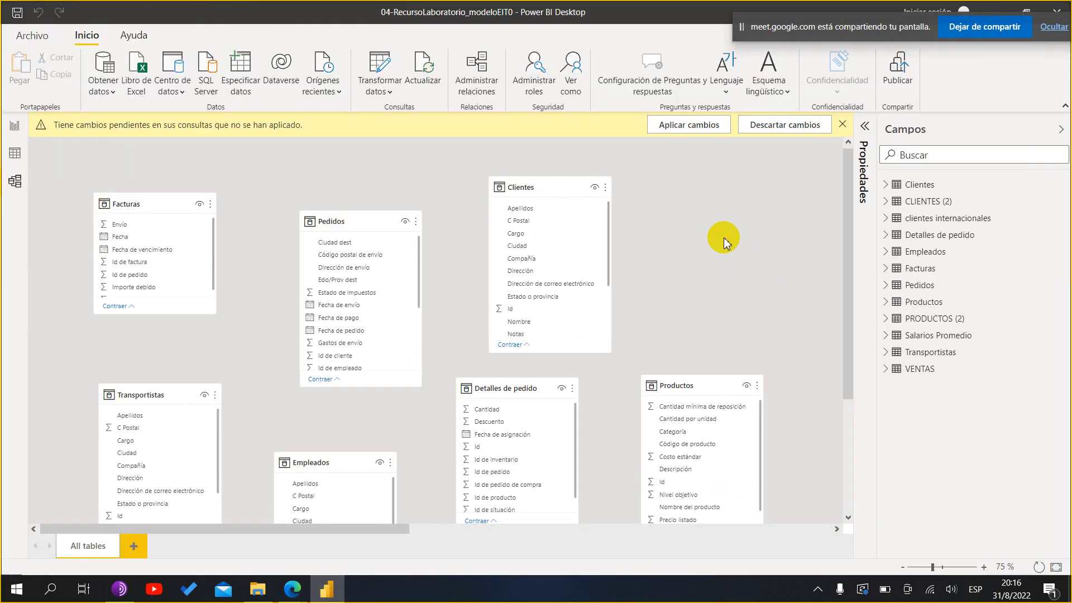
scroll(722, 239, down, 2)
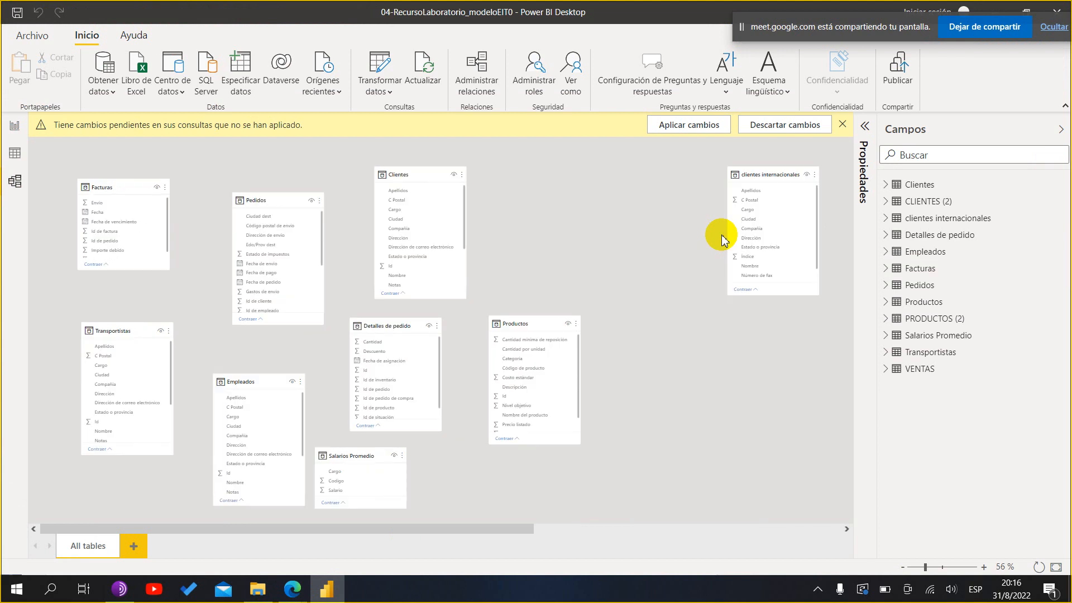
scroll(723, 239, down, 2)
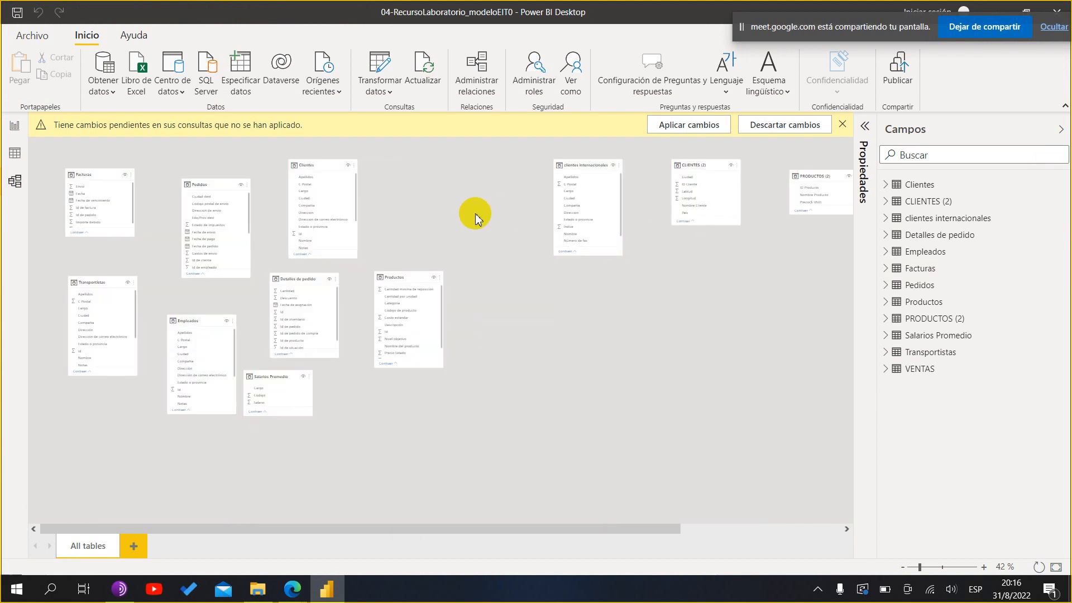
scroll(475, 213, down, 2)
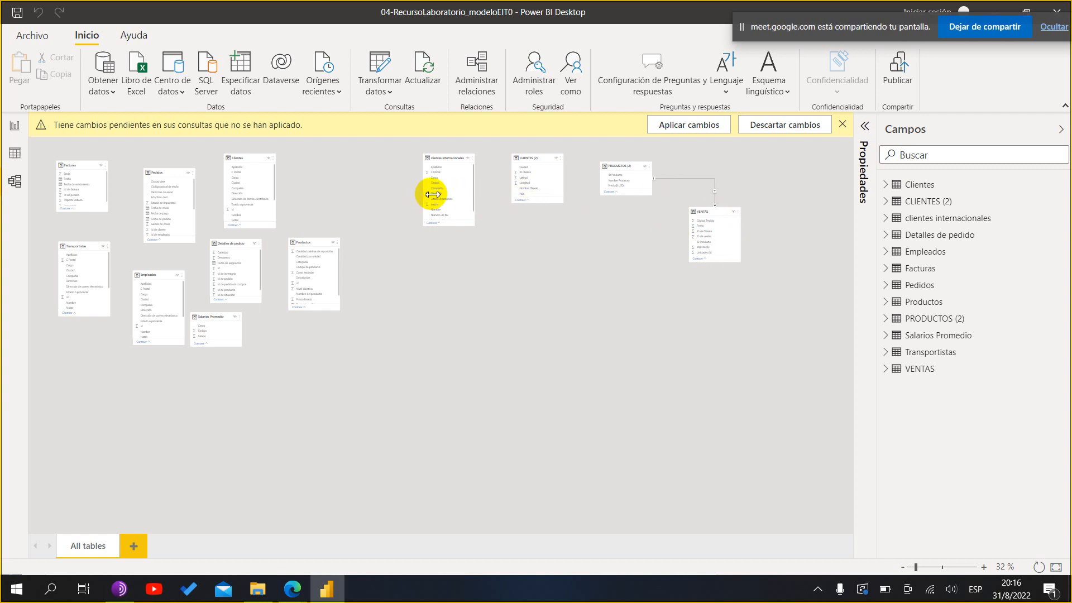
drag(448, 160, 336, 160)
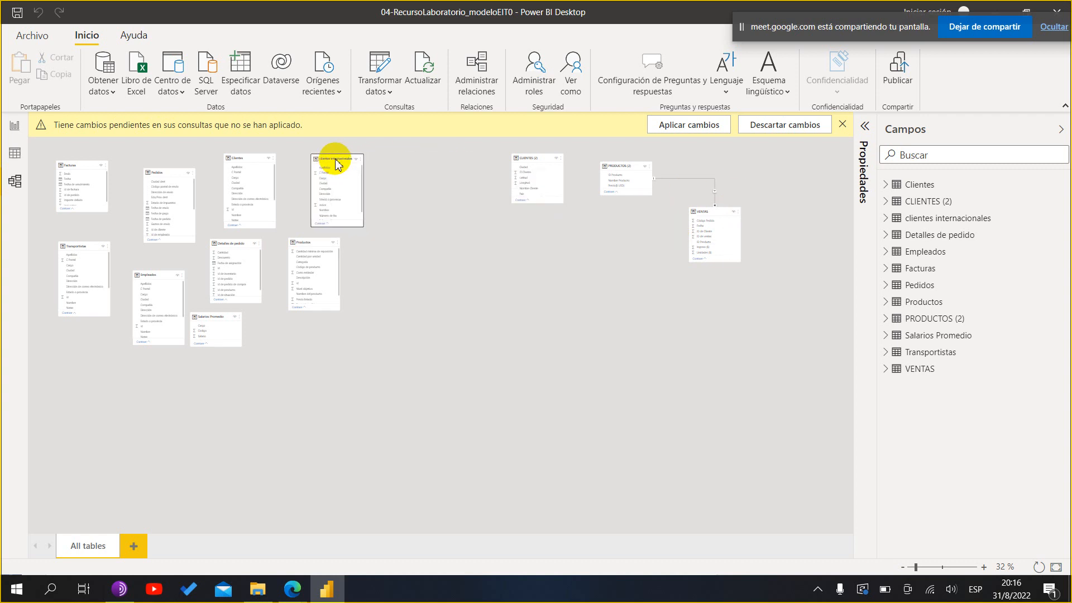
drag(536, 159, 387, 237)
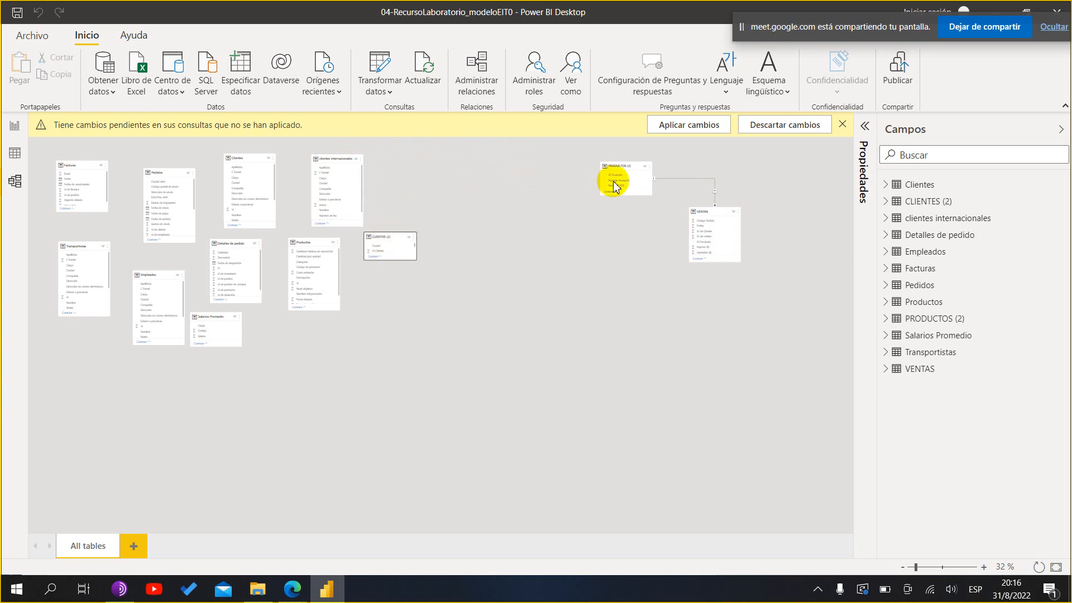
drag(606, 186, 363, 296)
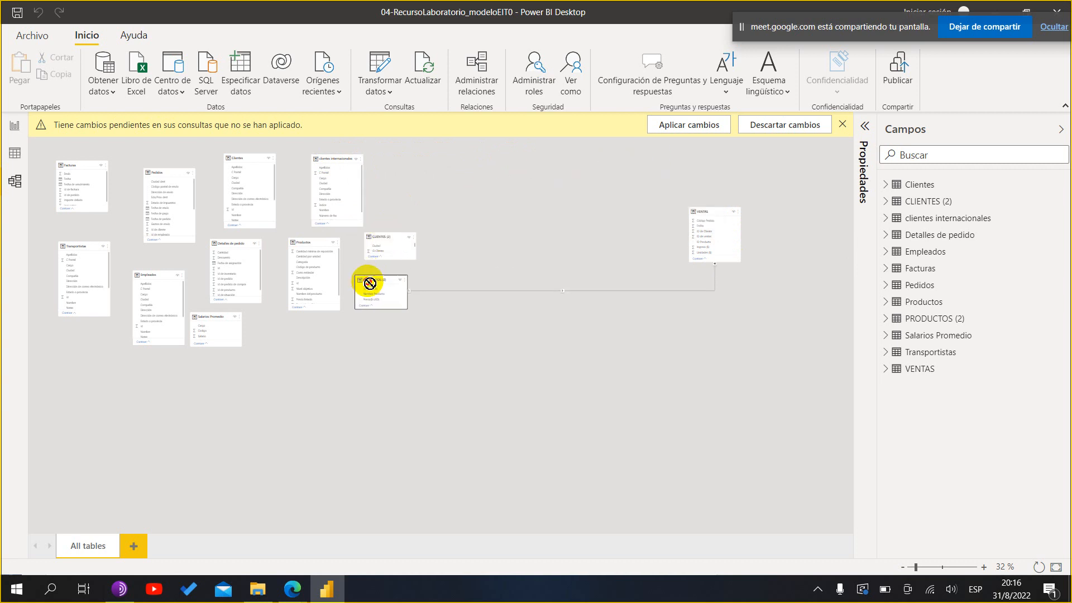
drag(699, 211, 341, 342)
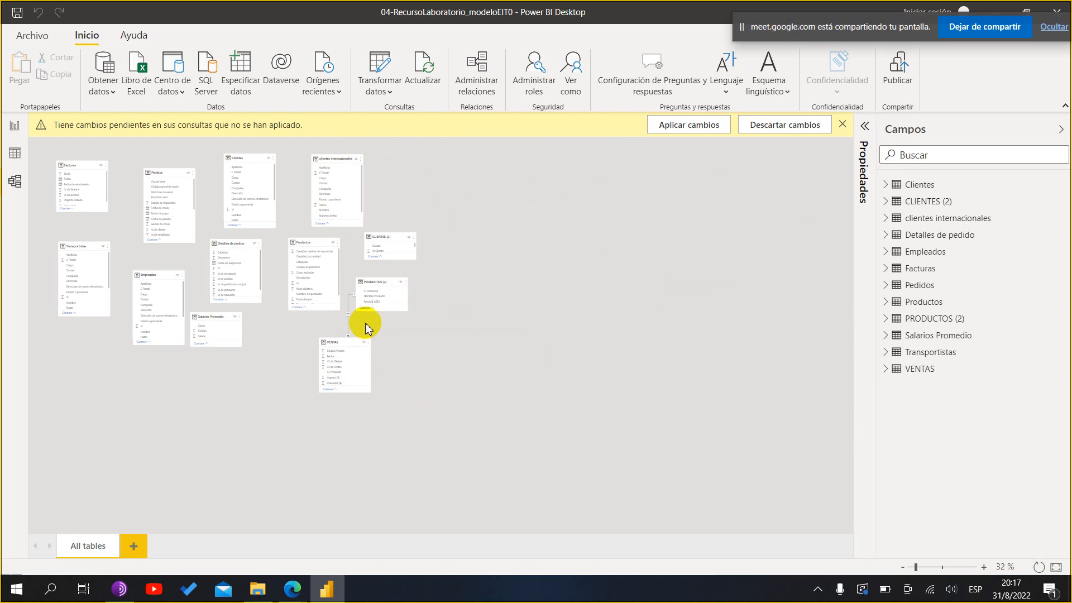
- Reposition the VENTAS table directly below PRODUCTOS (2), leaving the relationship line between them clear
scroll(365, 325, up, 1)
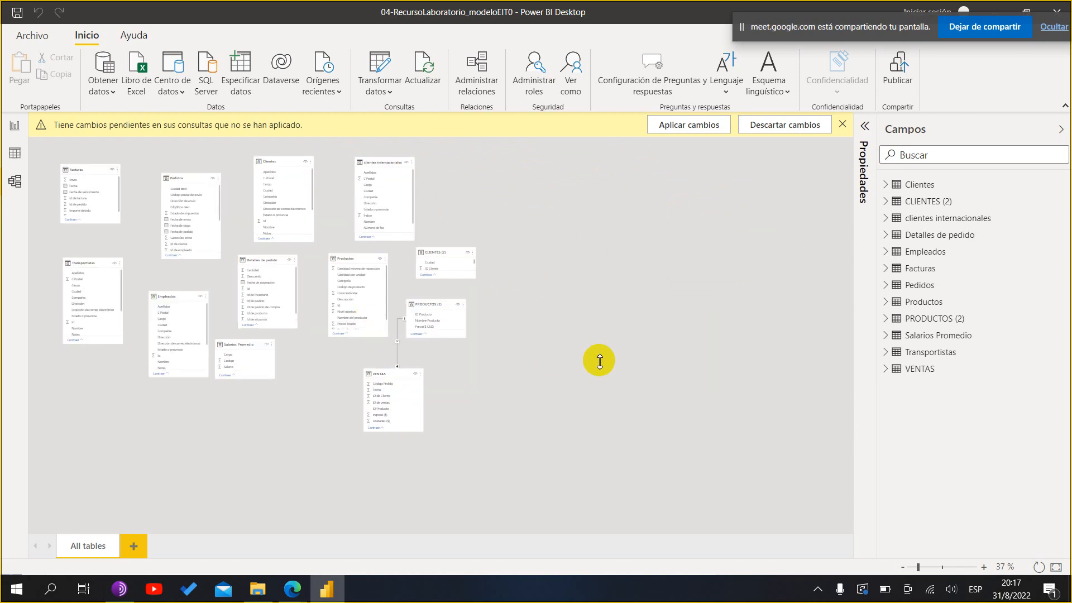
scroll(479, 360, up, 2)
scroll(477, 363, down, 1)
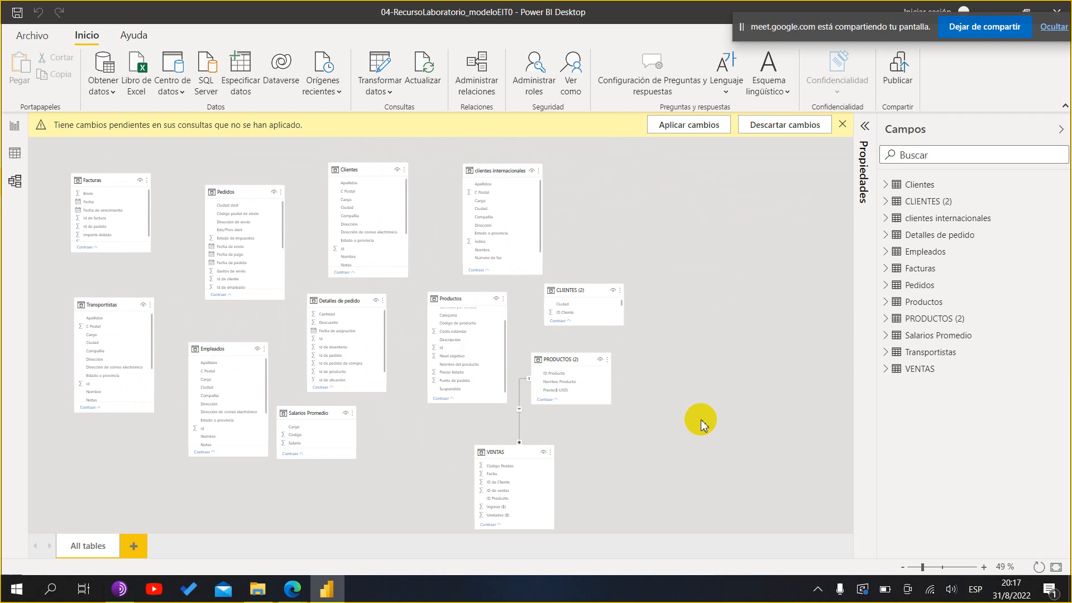
scroll(637, 431, up, 2)
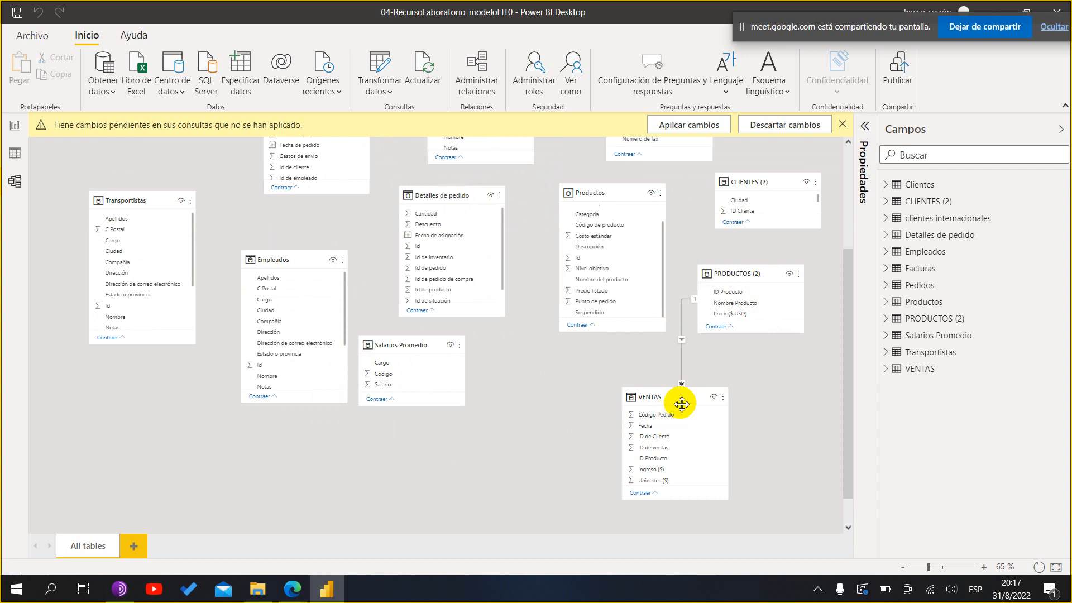
drag(691, 397, 728, 394)
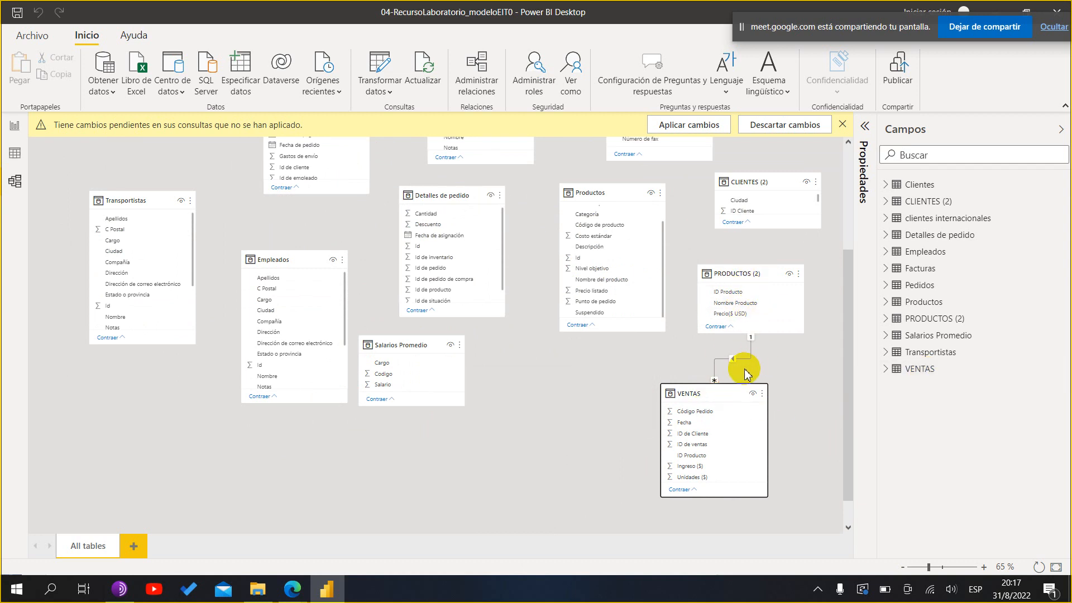
mouse_move(987, 384)
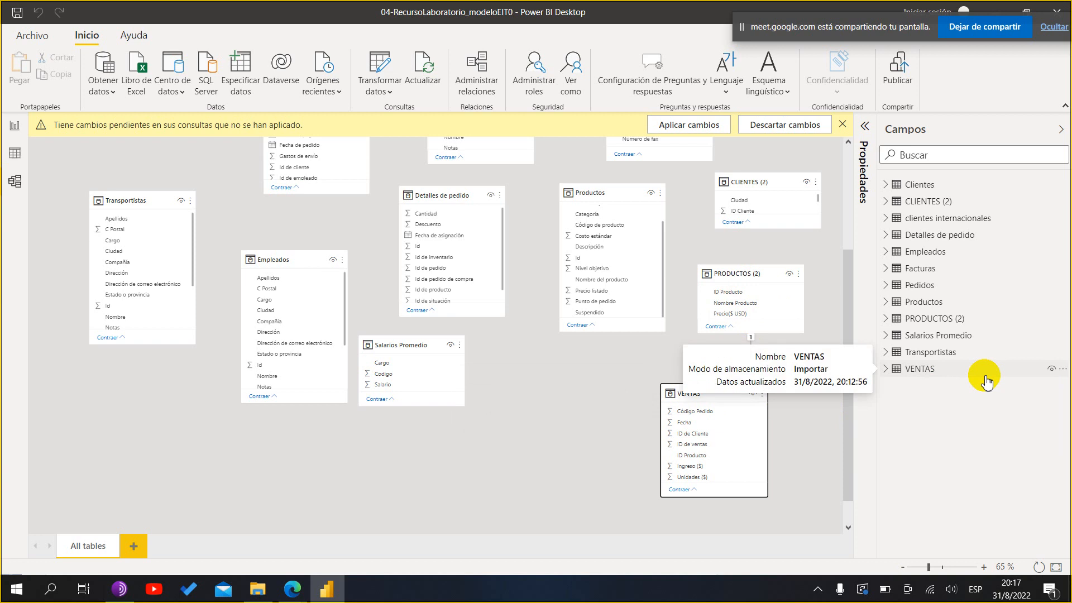
drag(686, 393, 690, 505)
scroll(676, 432, down, 3)
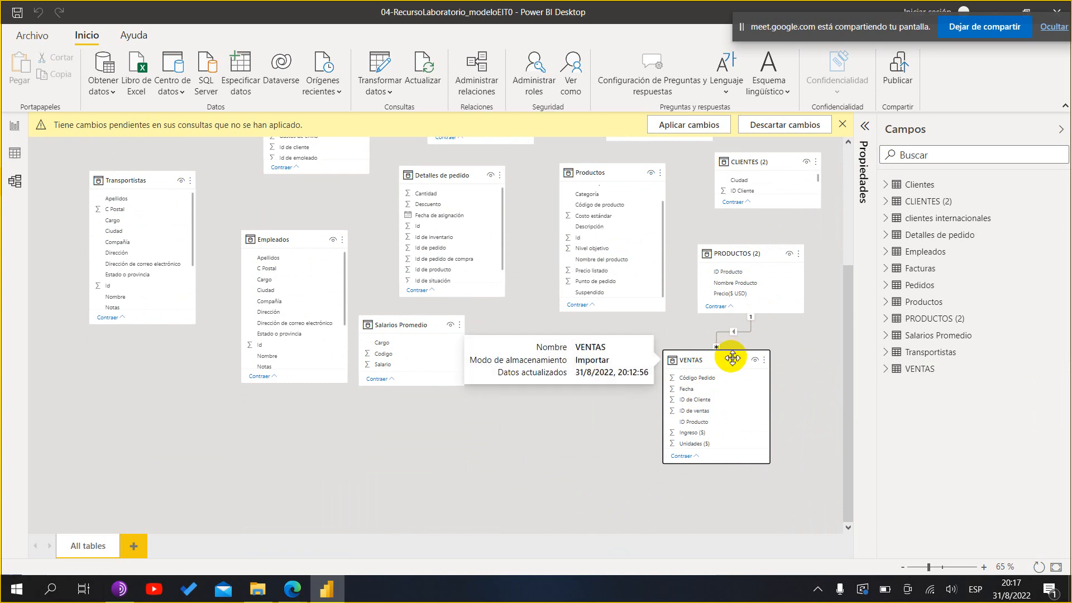
- Examine the relationship between PRODUCTOS (2) and VENTAS, including its cardinality, filter direction and the fields of both tables
scroll(779, 370, up, 5)
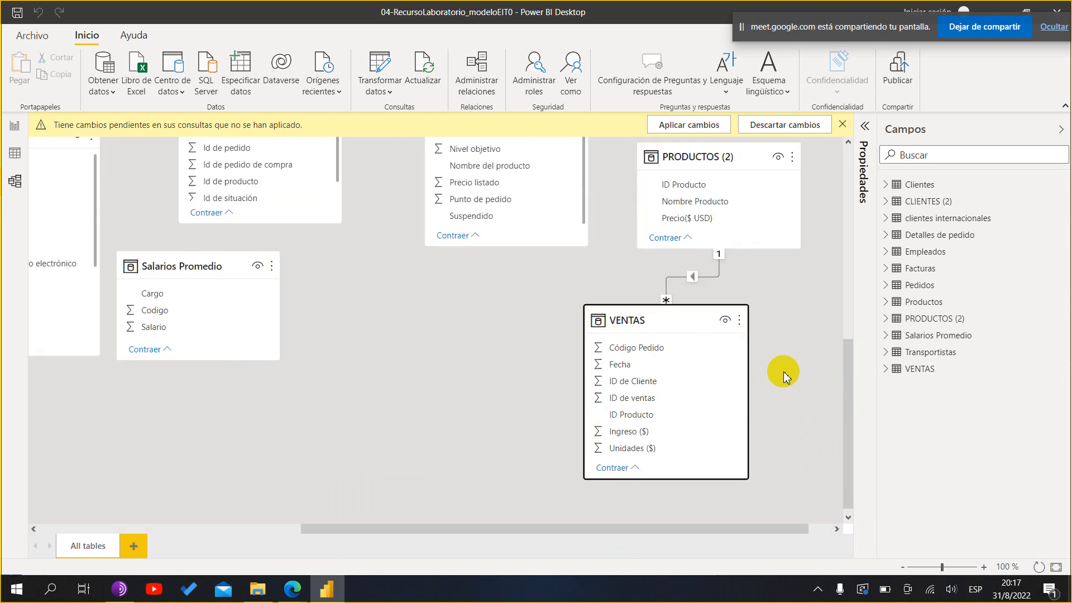
scroll(784, 374, up, 4)
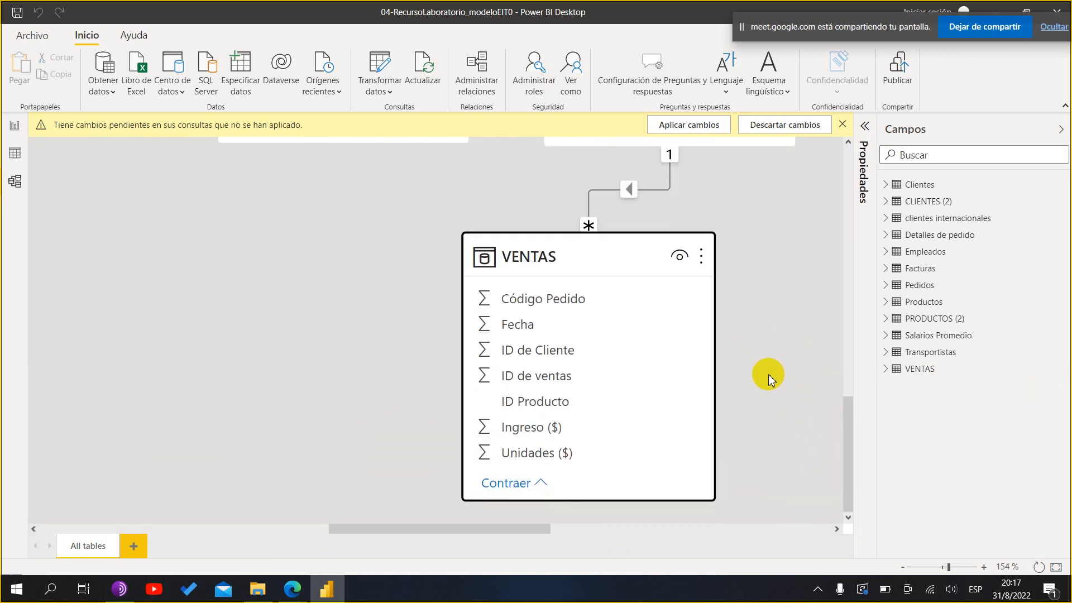
scroll(768, 375, down, 4)
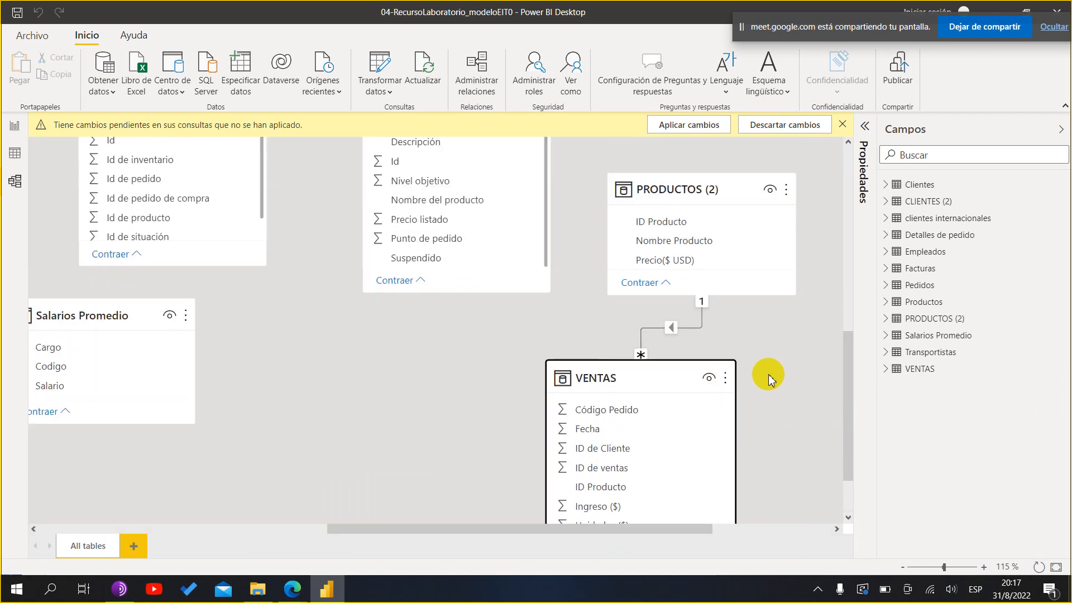
click(676, 330)
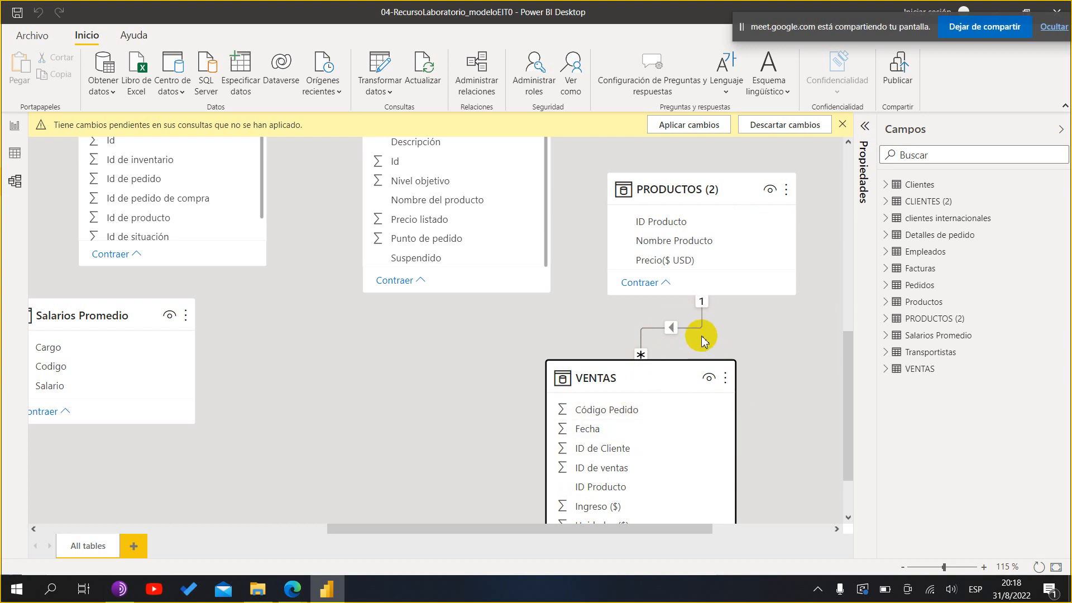
click(676, 327)
click(532, 342)
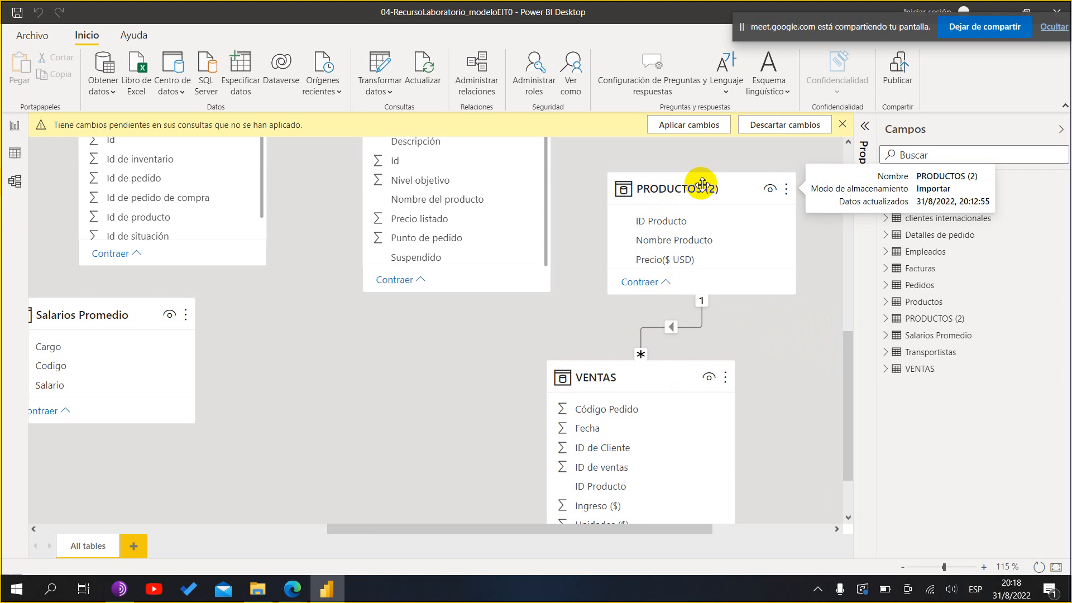
scroll(707, 481, up, 3)
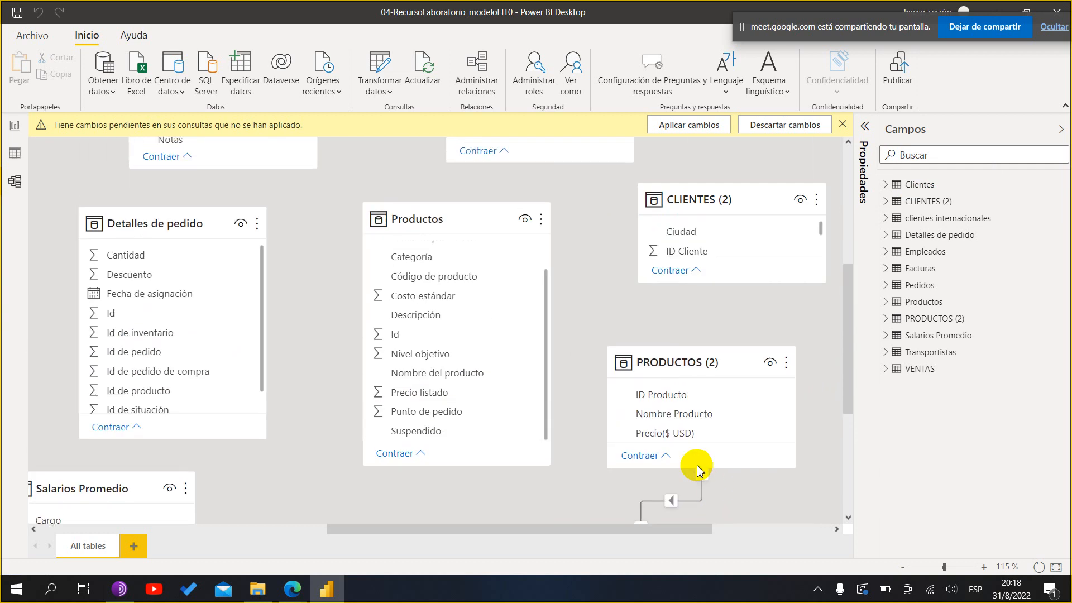
scroll(678, 474, down, 2)
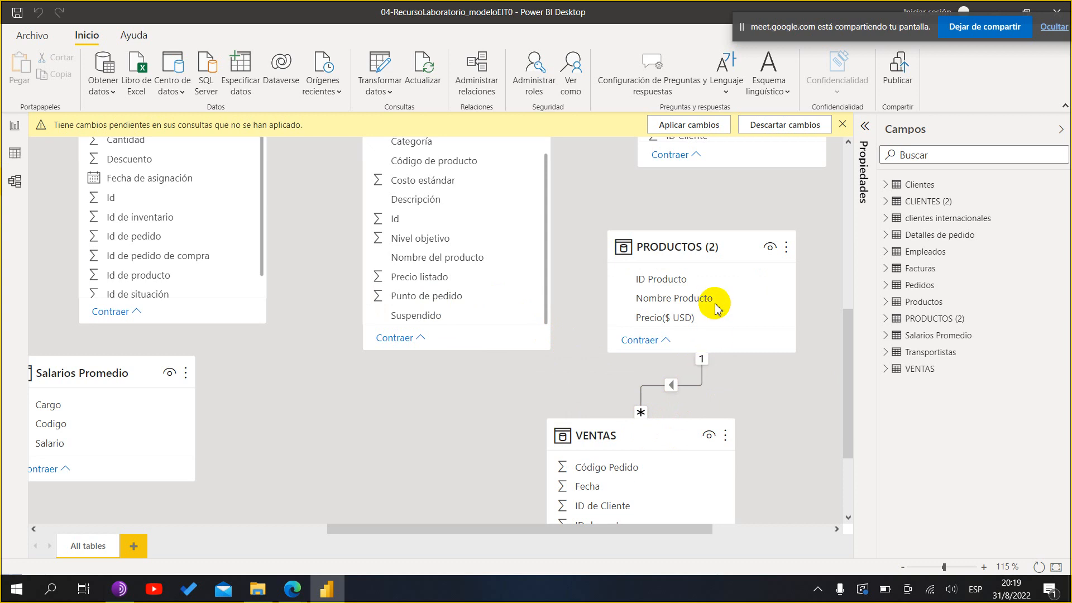
scroll(693, 360, down, 2)
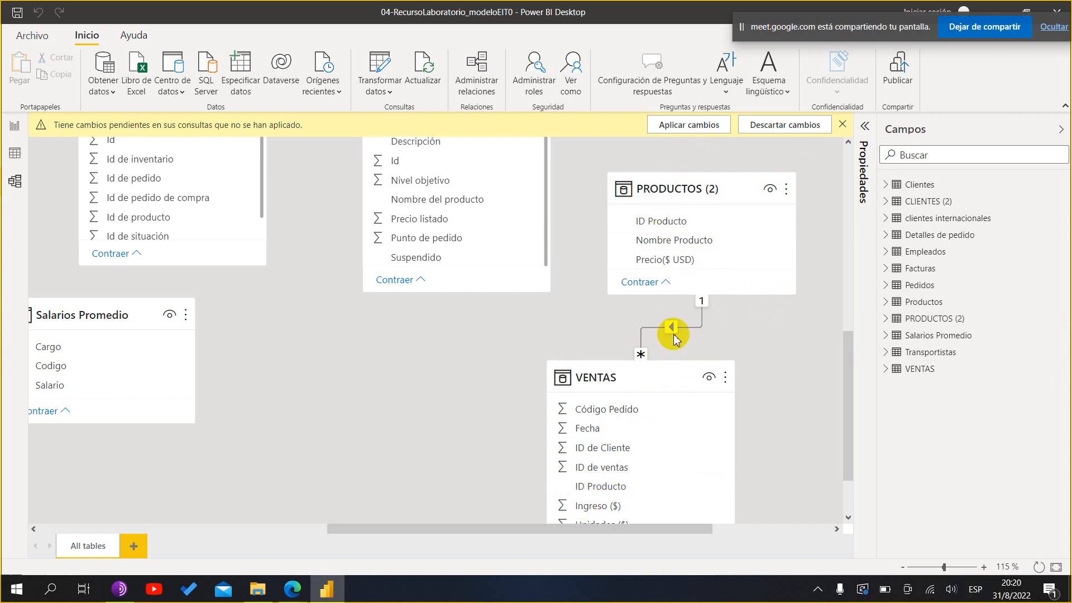
click(659, 328)
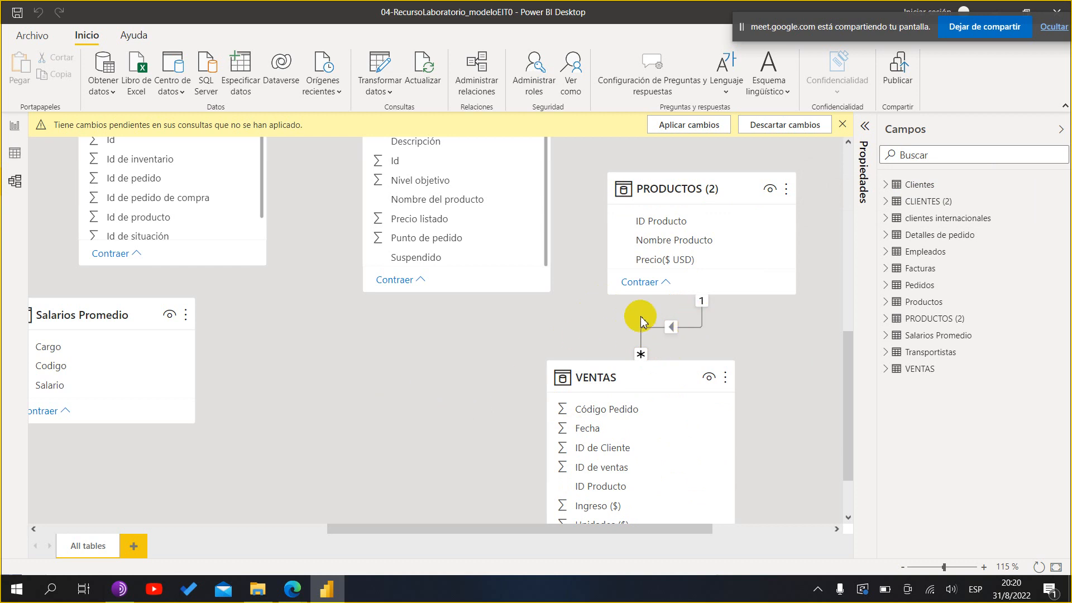
- Switch to File Explorer and open the TIPOS DE TABLAS.xlsx workbook from the CLASE3 folder in Excel
click(259, 592)
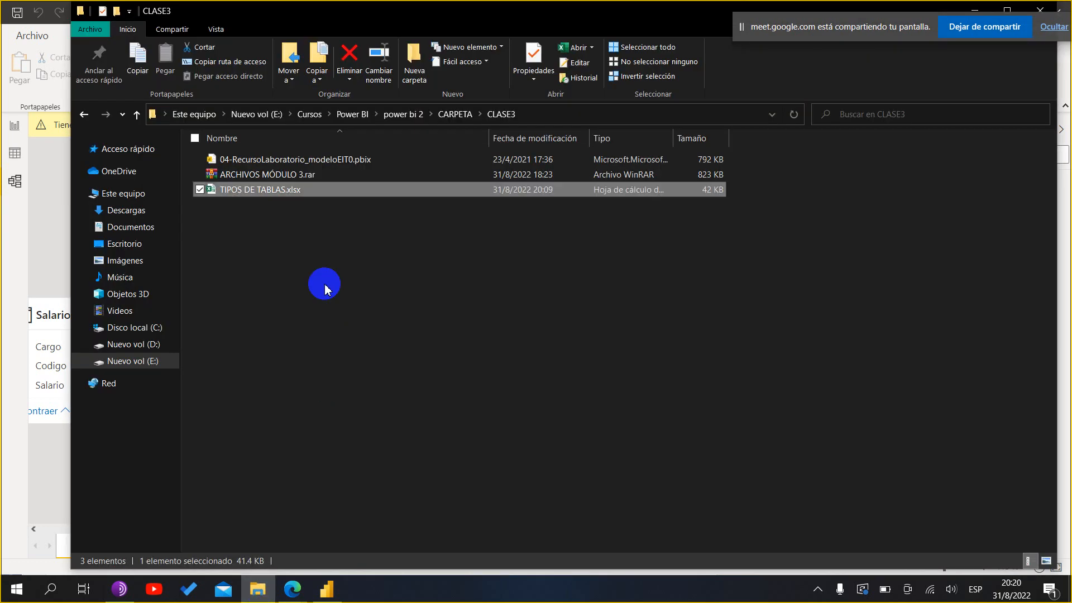
click(288, 189)
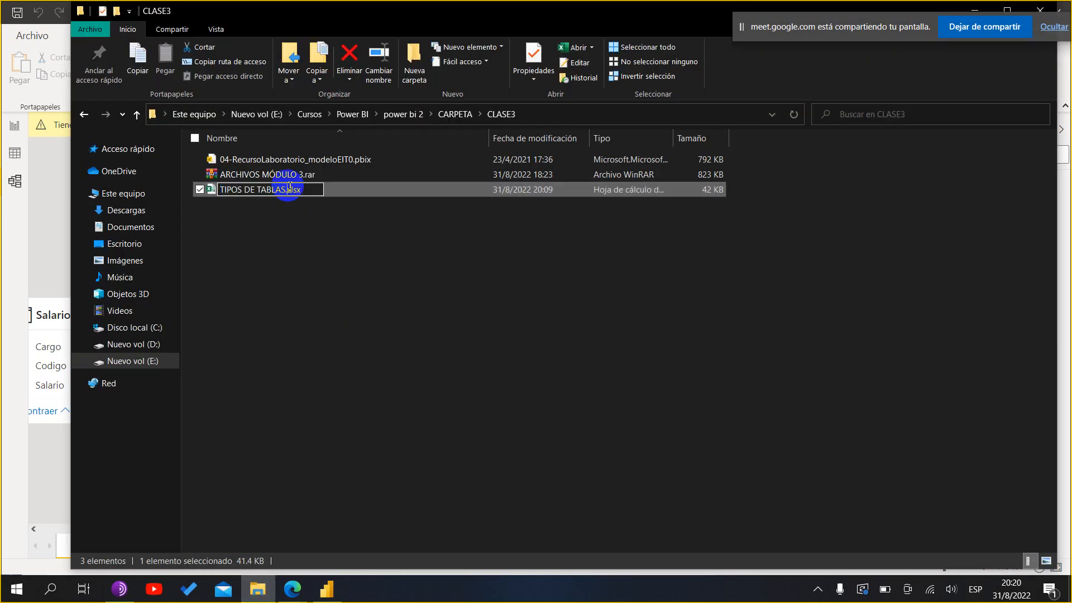
click(292, 277)
click(263, 189)
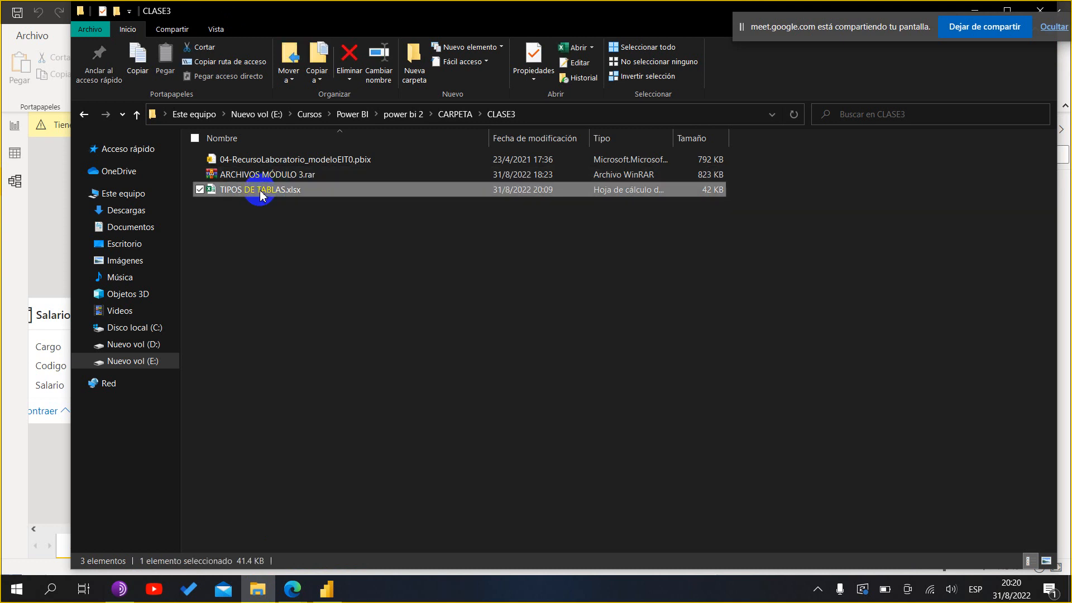
double_click(260, 191)
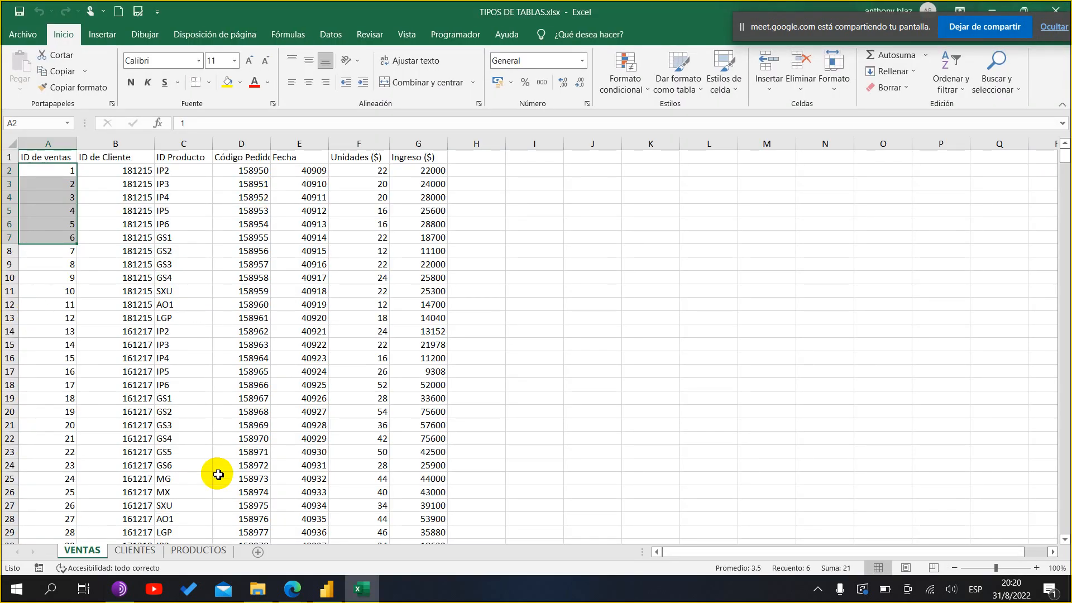
- Compare ID Producto in the PRODUCTOS and VENTAS sheets with the related fields in Power BI Desktop, then return to Excel
click(216, 553)
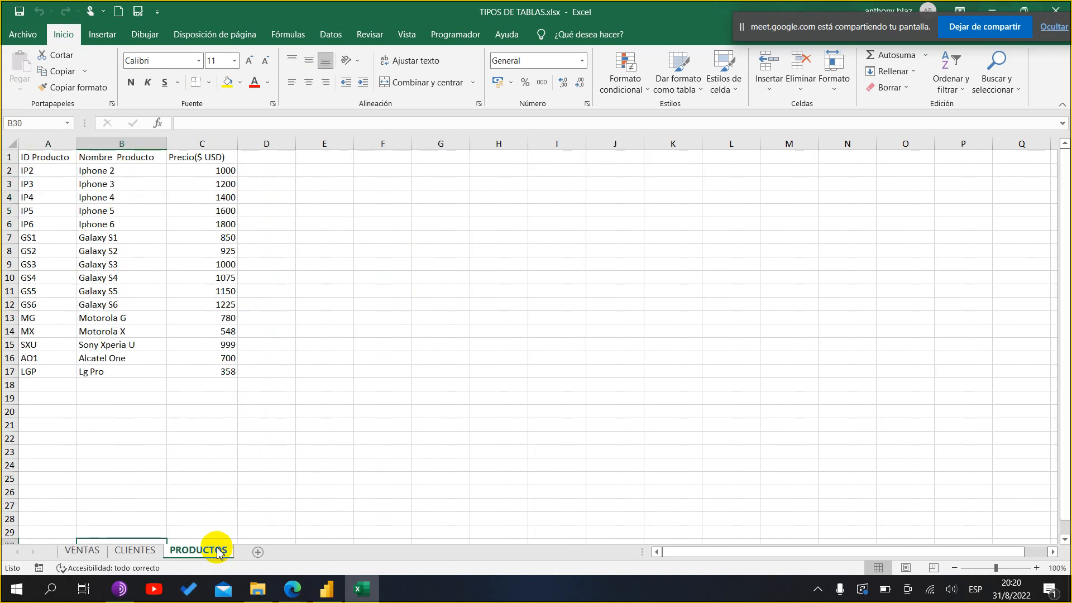
click(94, 551)
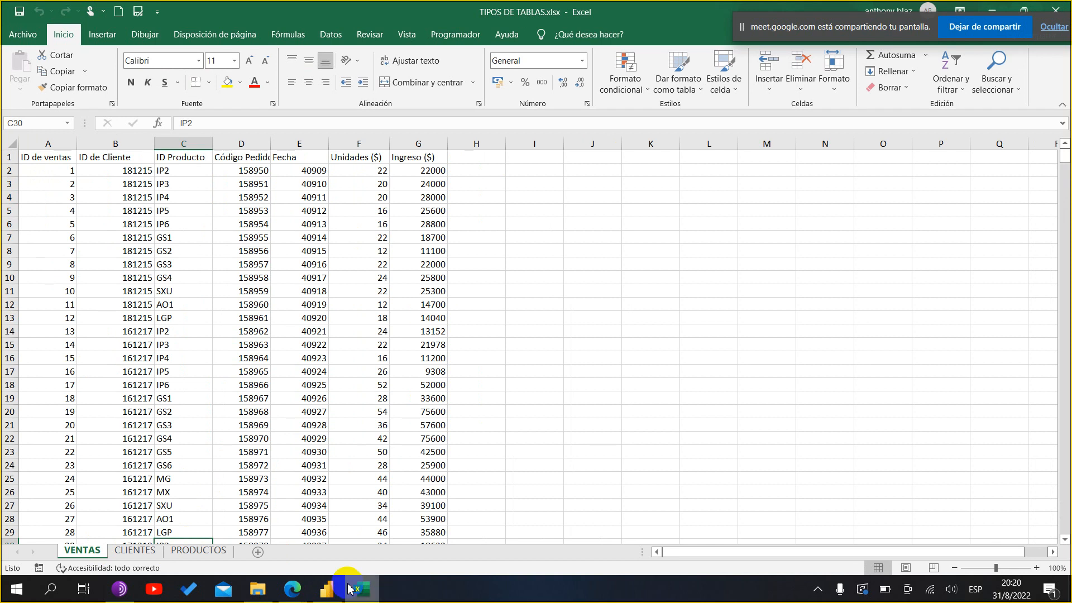
click(215, 551)
click(331, 596)
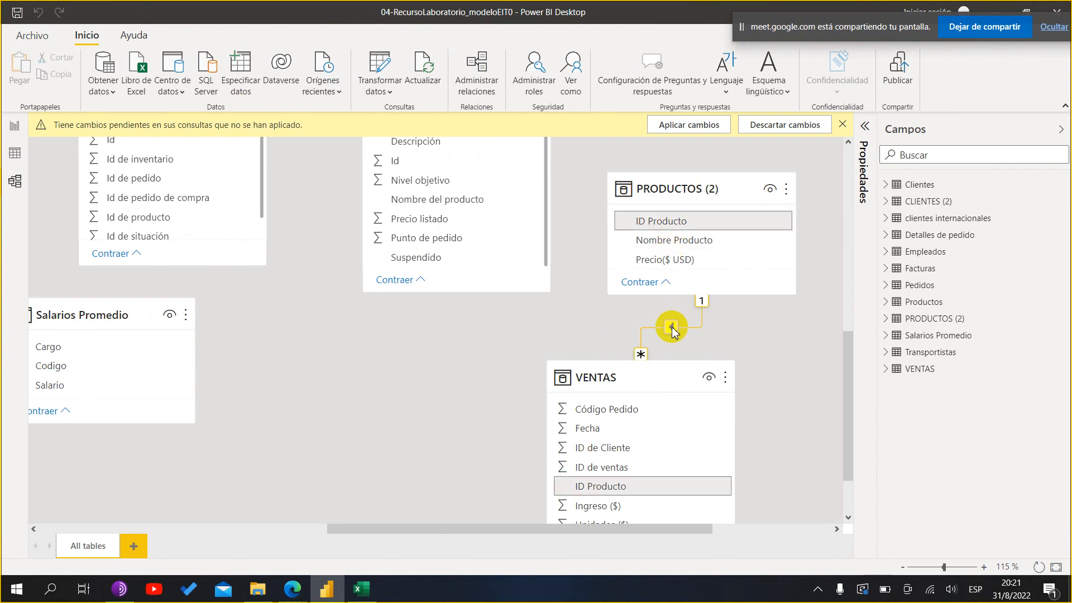
click(362, 588)
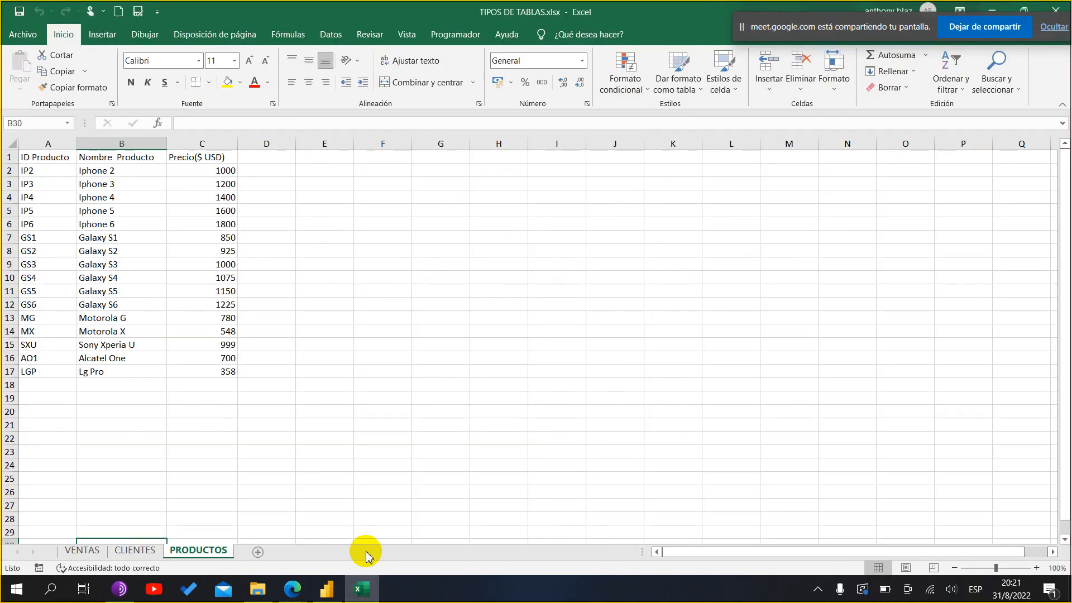
- Examine the ID Producto column of the VENTAS sheet at a larger zoom, including how its product codes recur
click(98, 552)
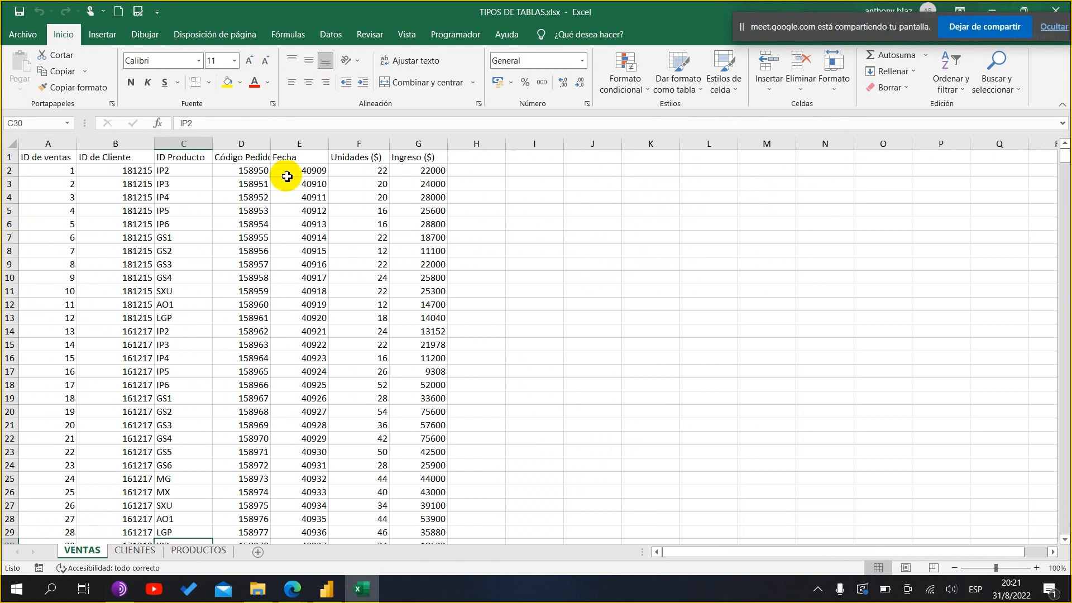
click(192, 157)
key(ctrl+shift+Down)
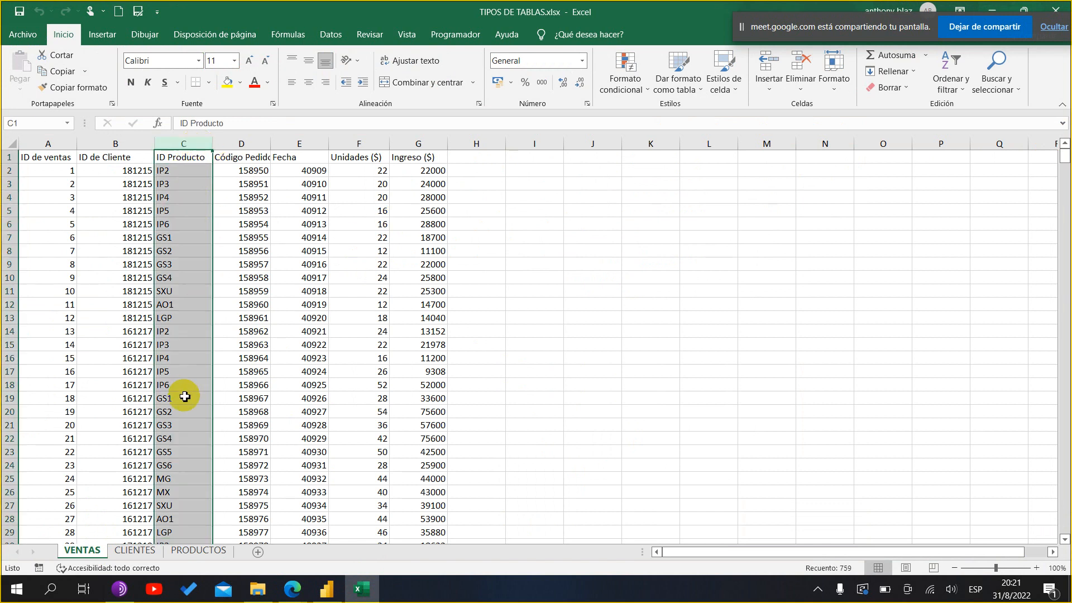
scroll(193, 360, up, 7)
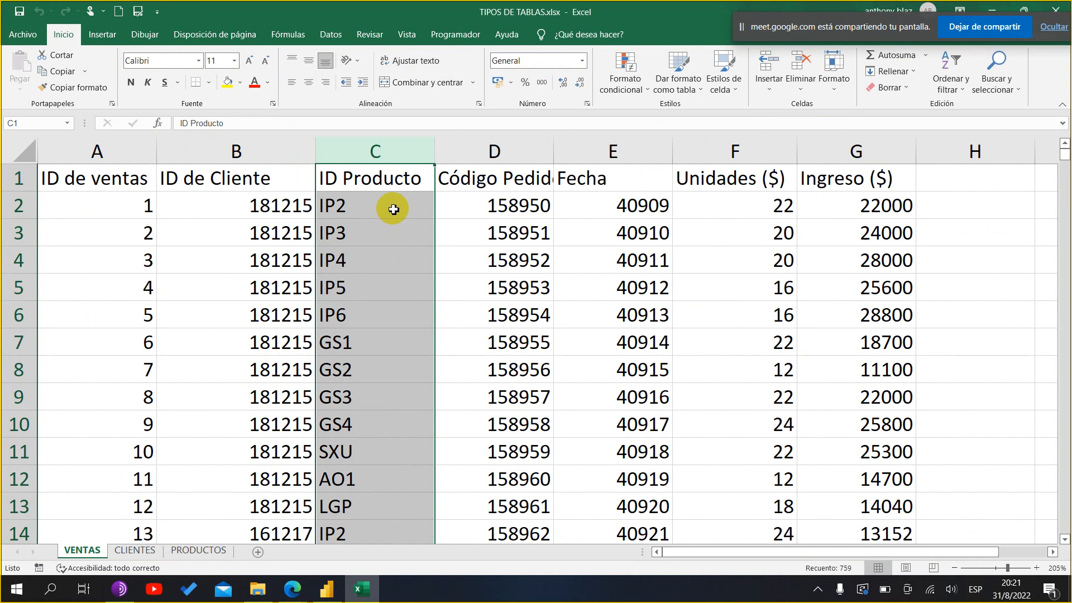
drag(384, 211, 342, 449)
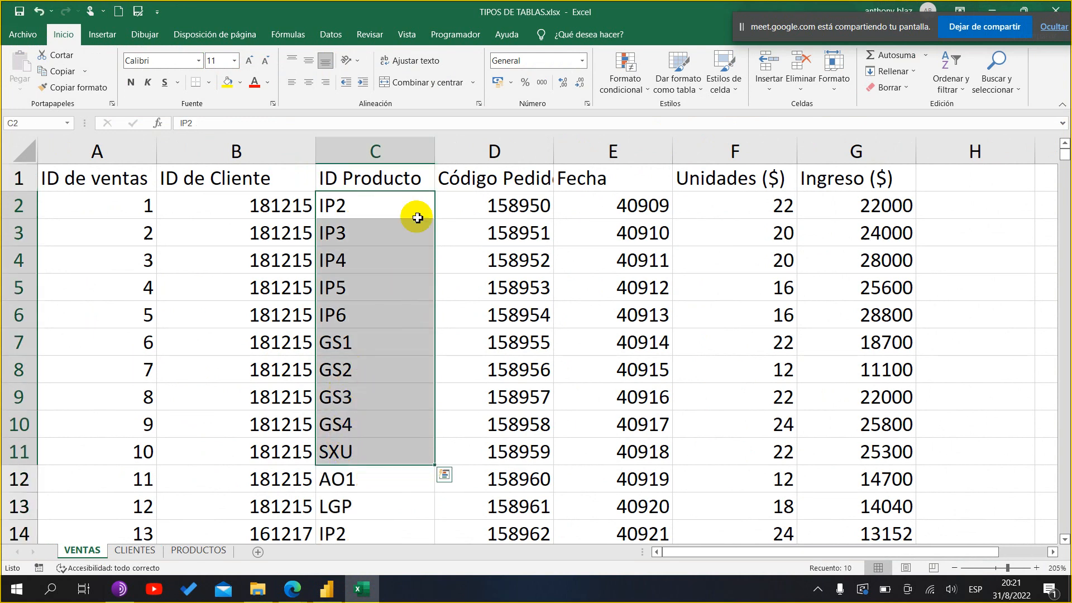
scroll(386, 338, down, 8)
scroll(385, 343, up, 8)
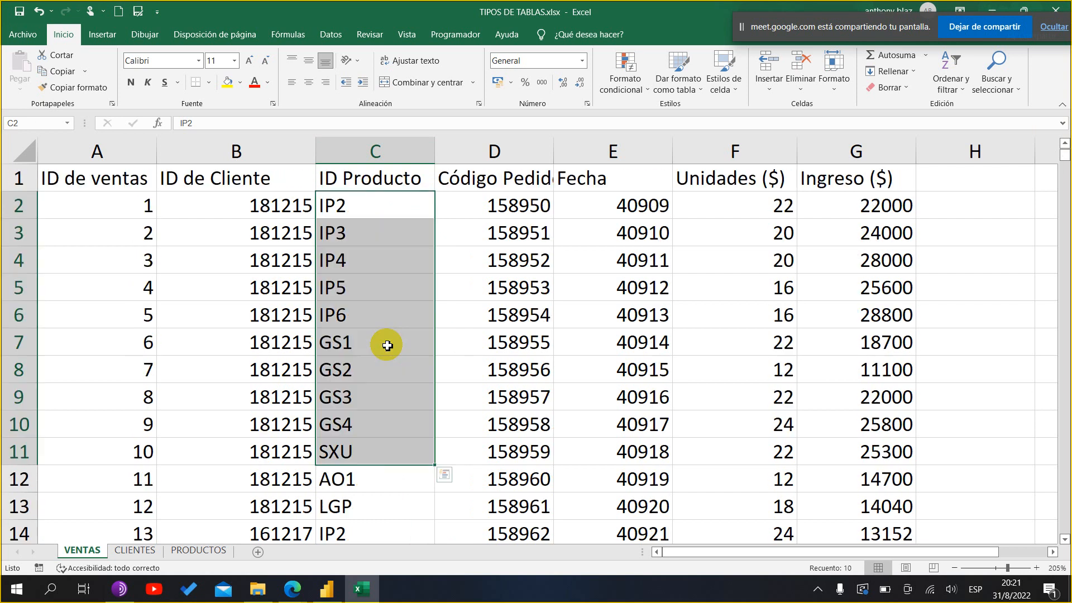
click(407, 146)
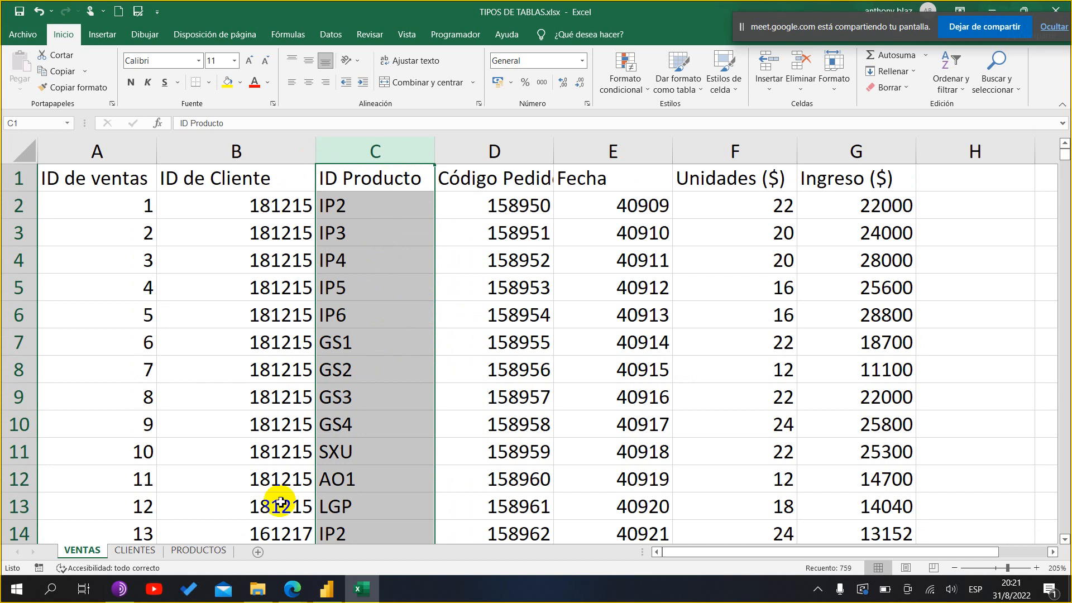
- Compare the ID Producto column of the PRODUCTOS sheet with the matching column in VENTAS, finishing on PRODUCTOS
click(197, 551)
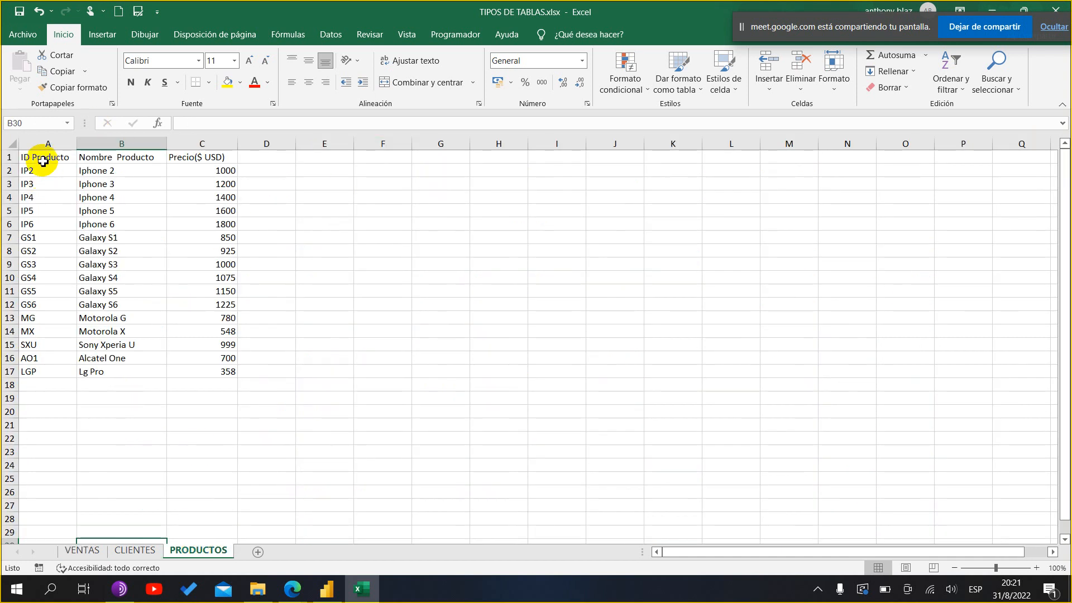
scroll(36, 160, down, 4)
scroll(105, 237, up, 4)
ctrl+scroll(100, 242, up, 4)
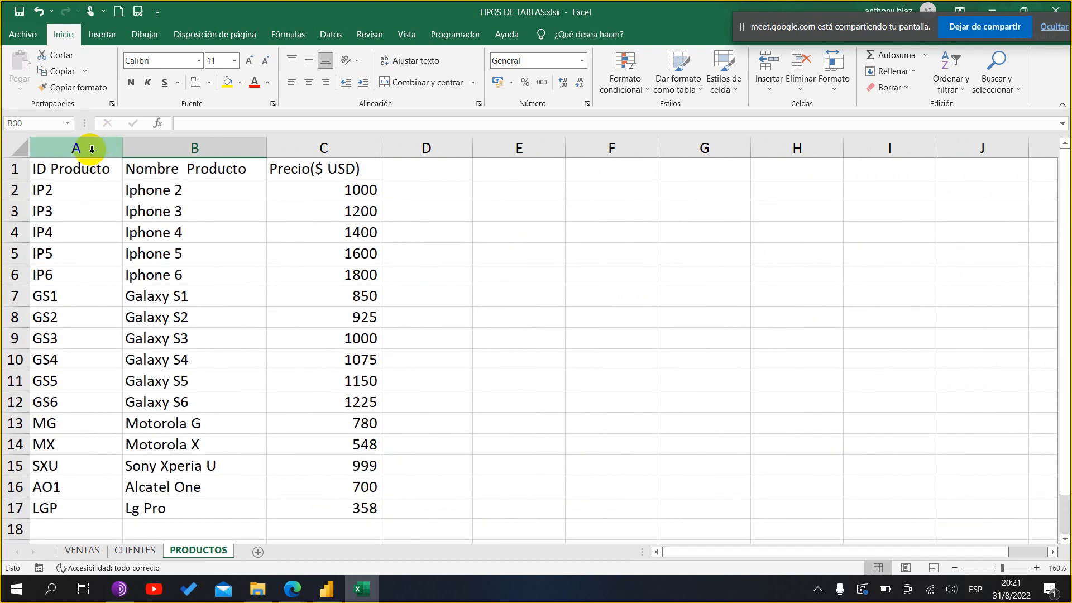
click(104, 140)
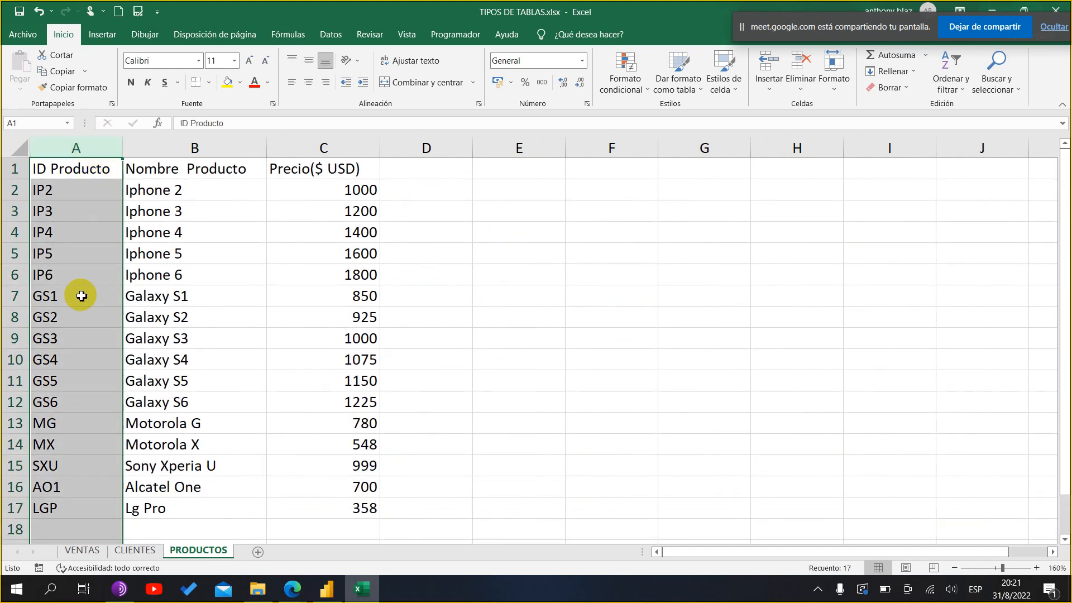
click(90, 549)
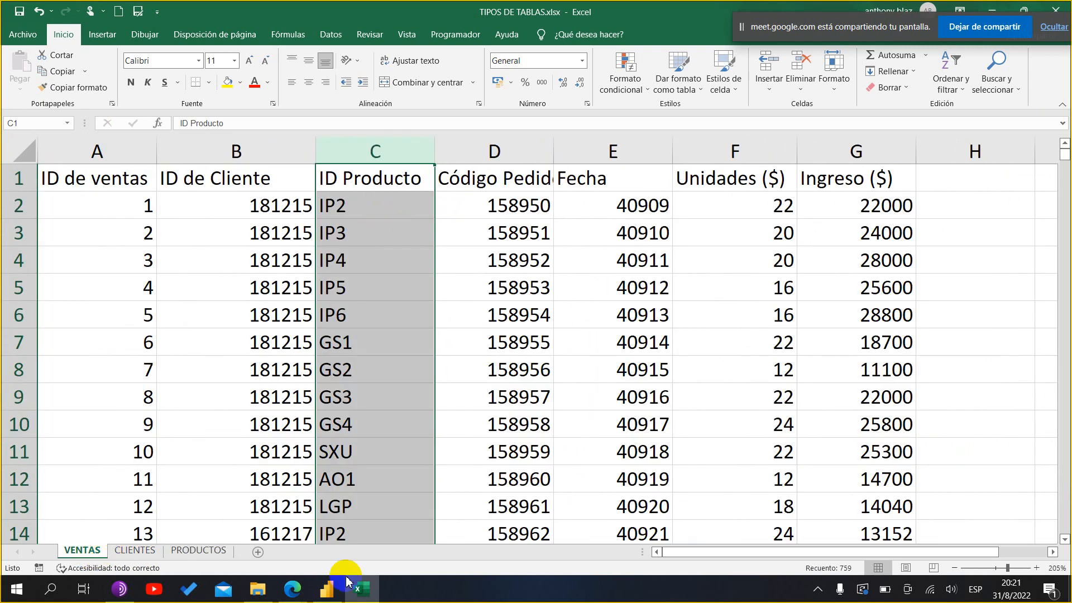
click(204, 551)
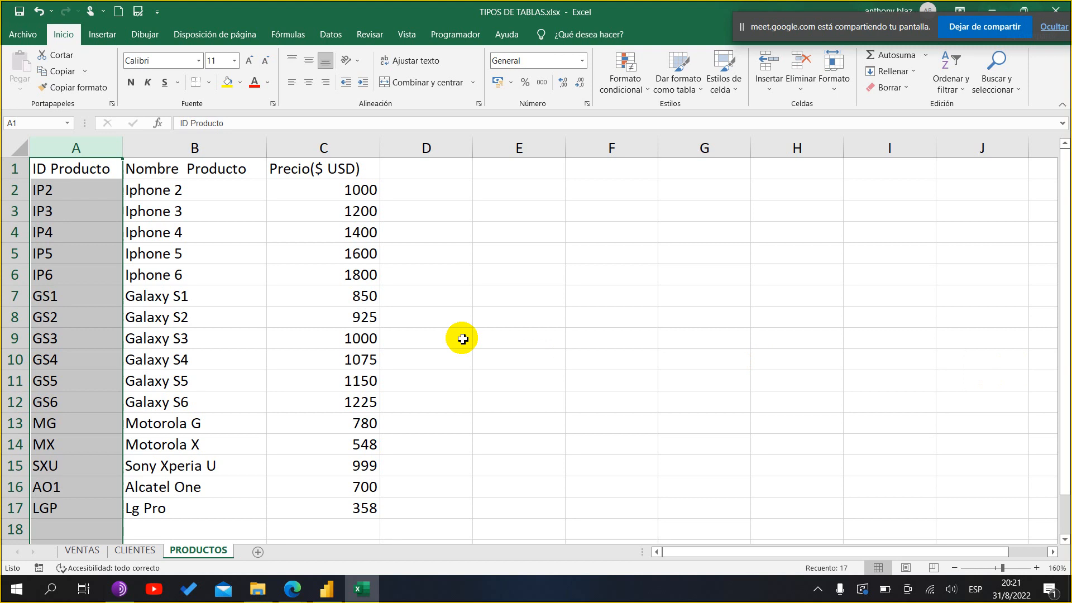
- Switch to Power BI Desktop and inspect the cardinality markers of the relationship between PRODUCTOS (2) and VENTAS up close
click(362, 589)
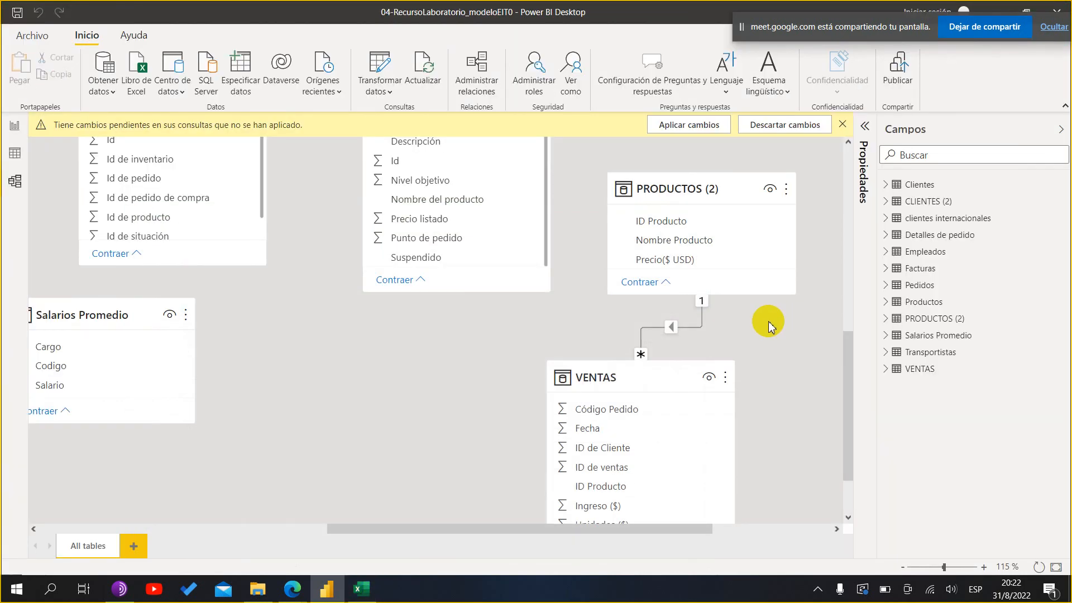
scroll(769, 325, up, 5)
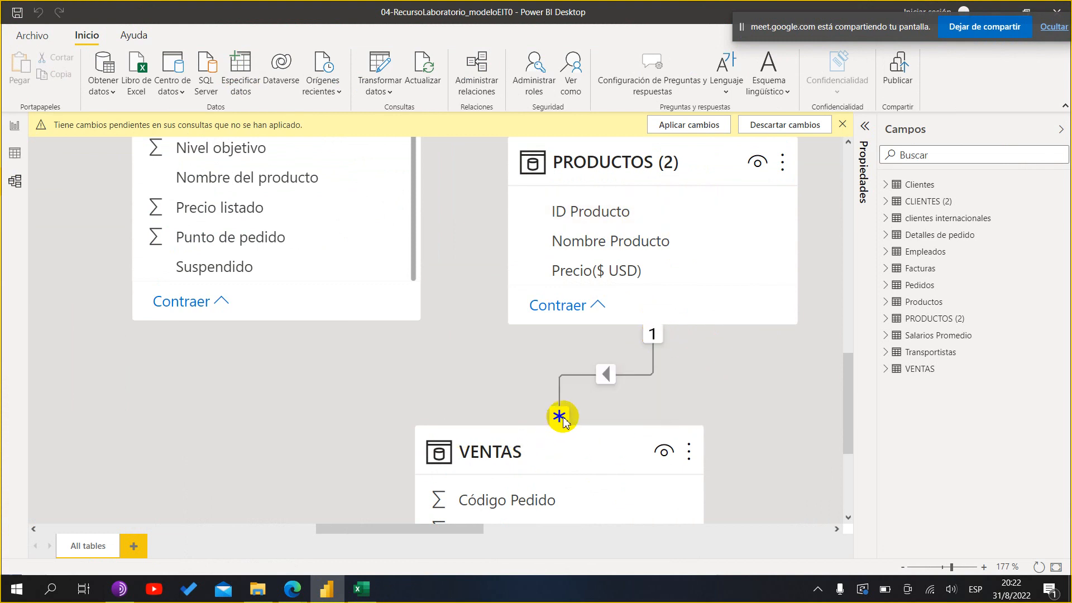
click(560, 418)
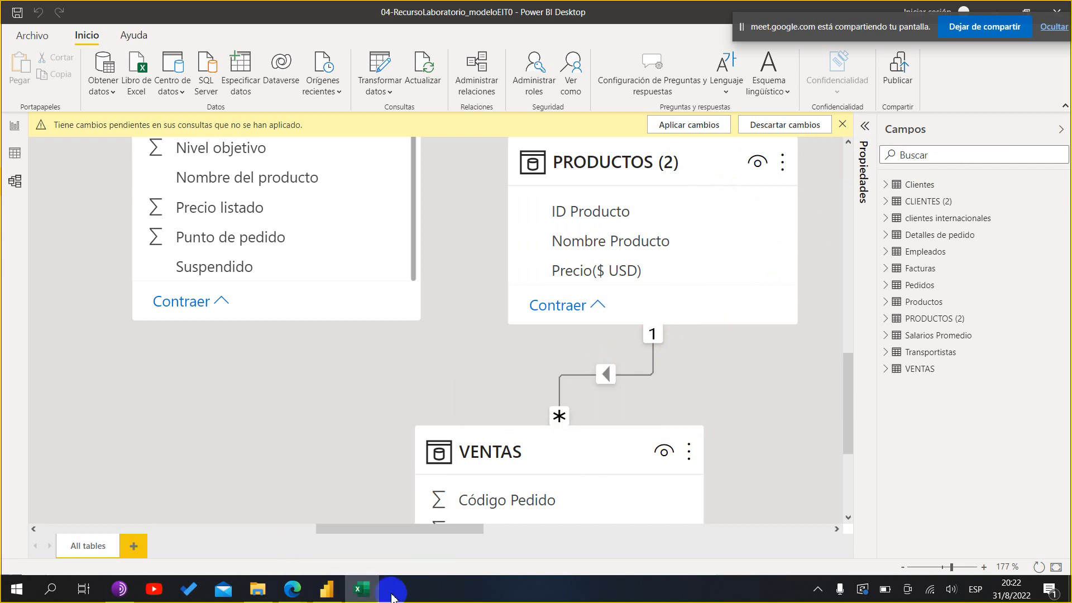
- Return to Excel and compare the data ranges of the PRODUCTOS and VENTAS sheets, finishing on PRODUCTOS
click(362, 589)
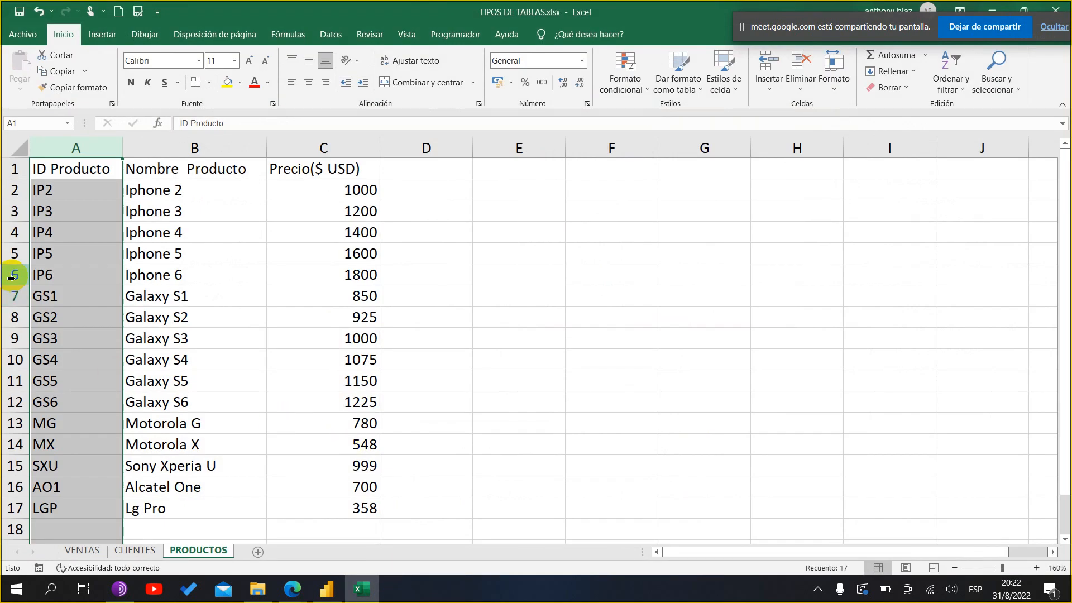
click(71, 189)
drag(72, 169, 349, 497)
click(84, 549)
drag(84, 182, 981, 530)
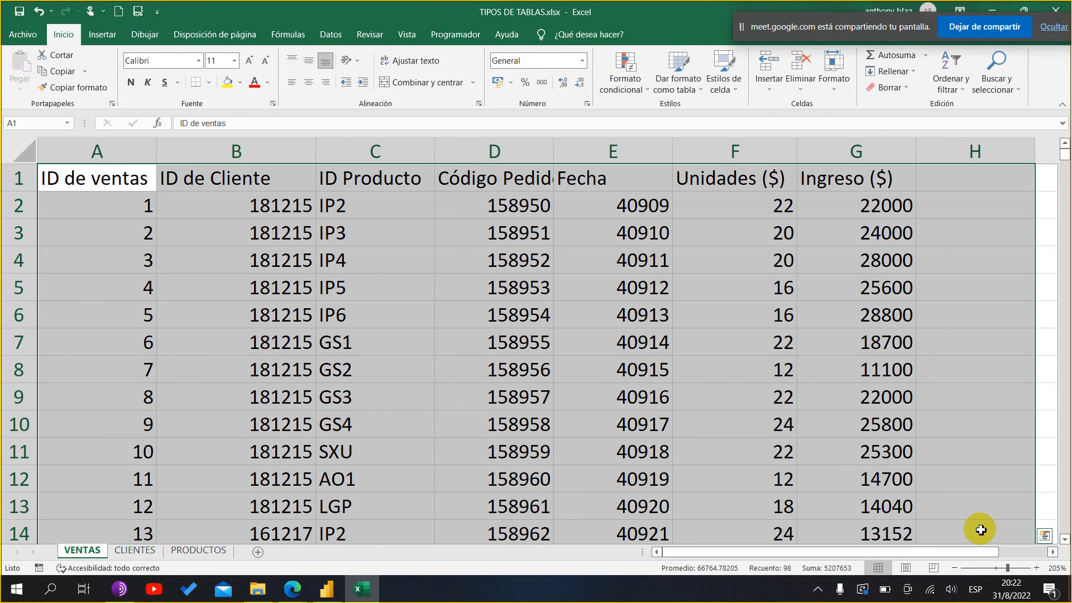
click(202, 552)
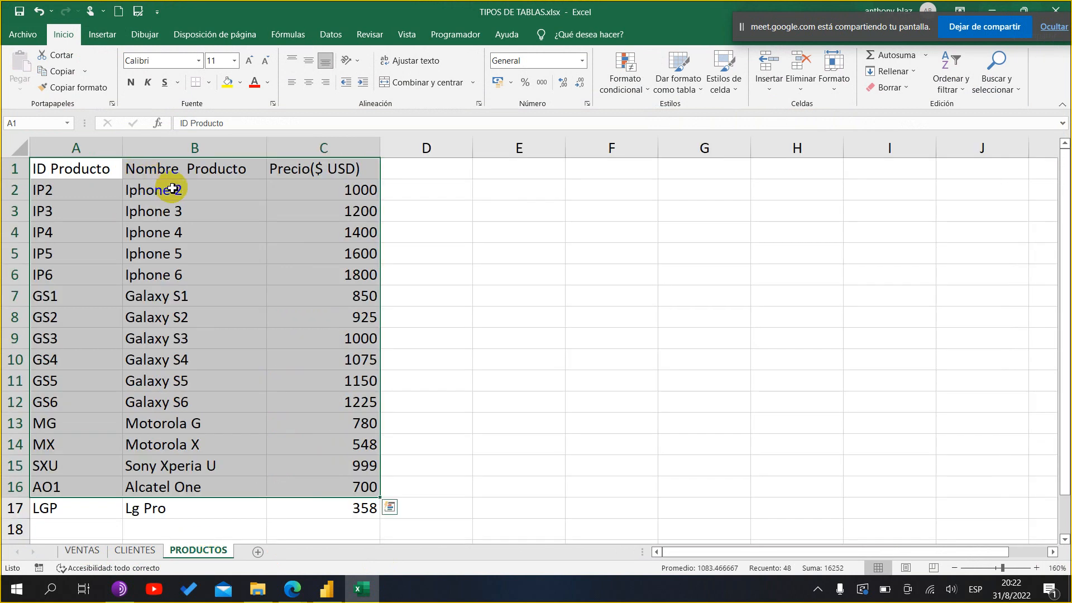
click(82, 551)
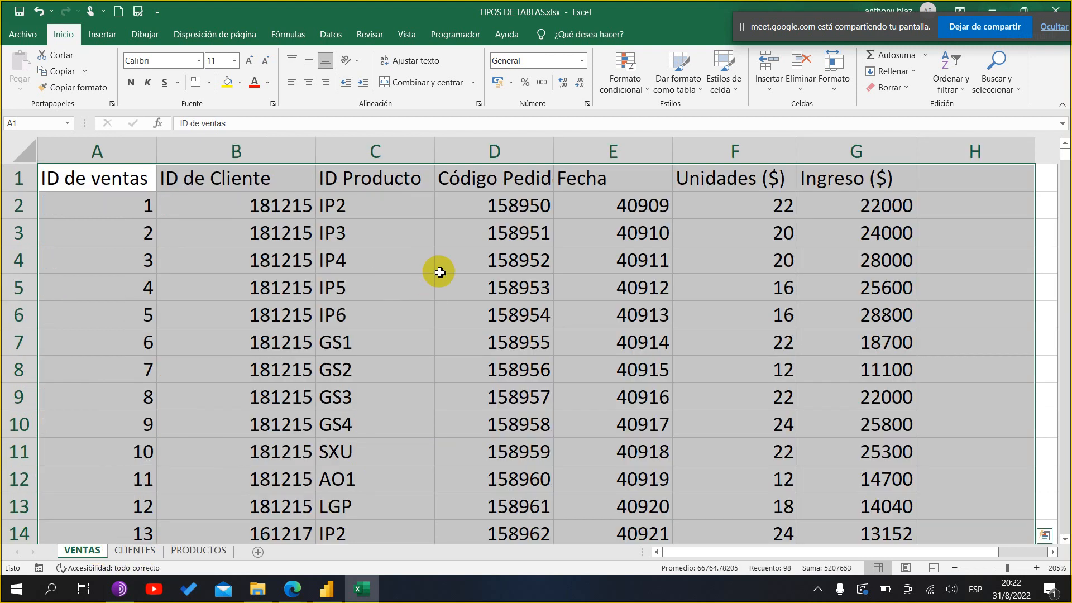
click(440, 273)
drag(240, 196, 795, 414)
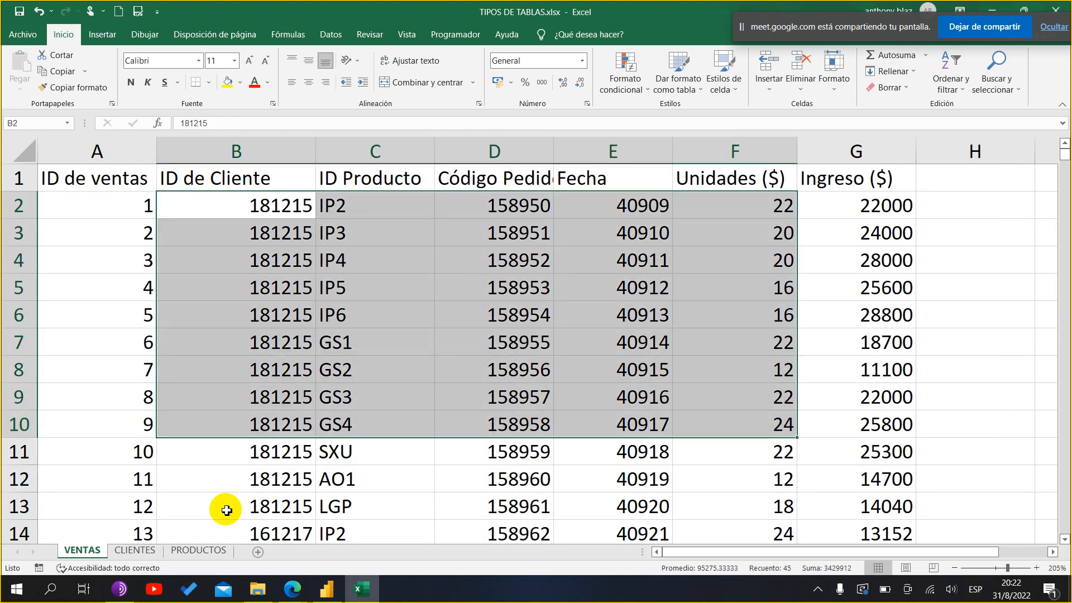
click(199, 551)
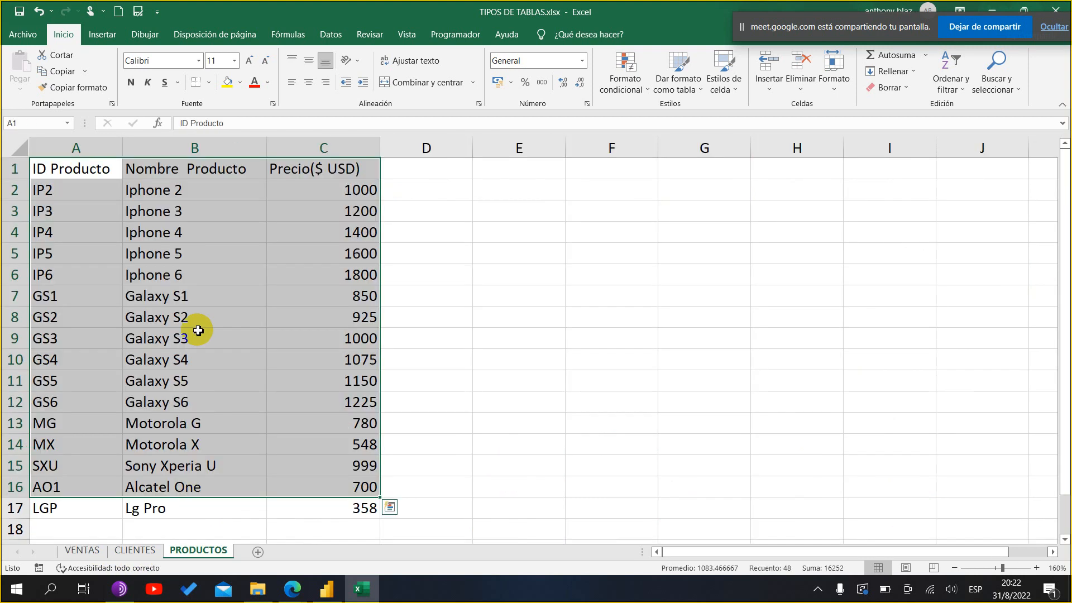
- Check the relationship in Power BI Desktop, then review the ID Producto values from IP2 to LGP in Excel's PRODUCTOS sheet
click(366, 596)
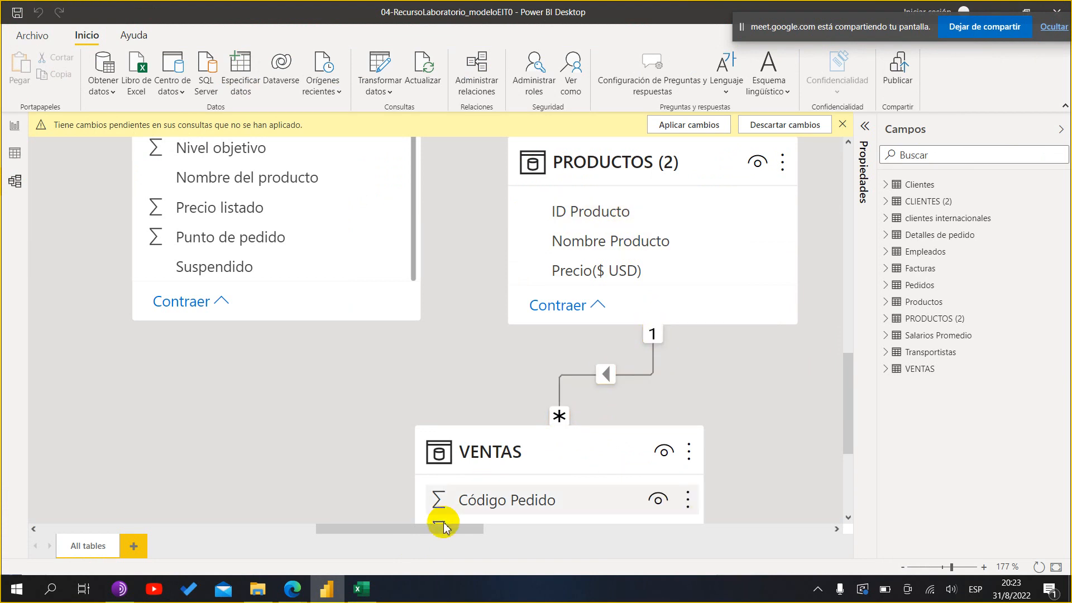
click(373, 593)
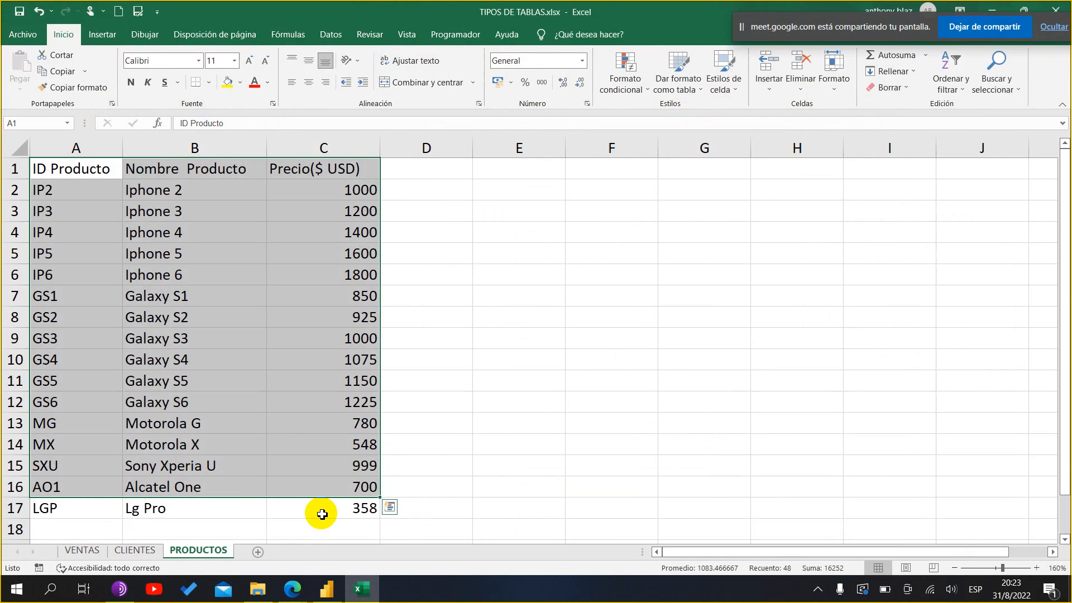
click(152, 458)
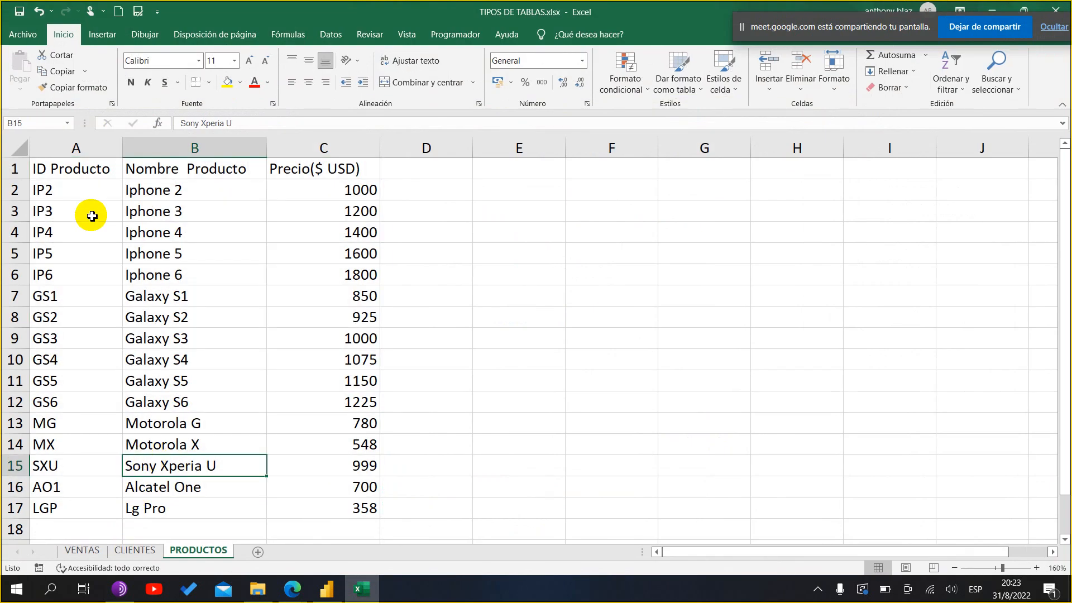
click(79, 188)
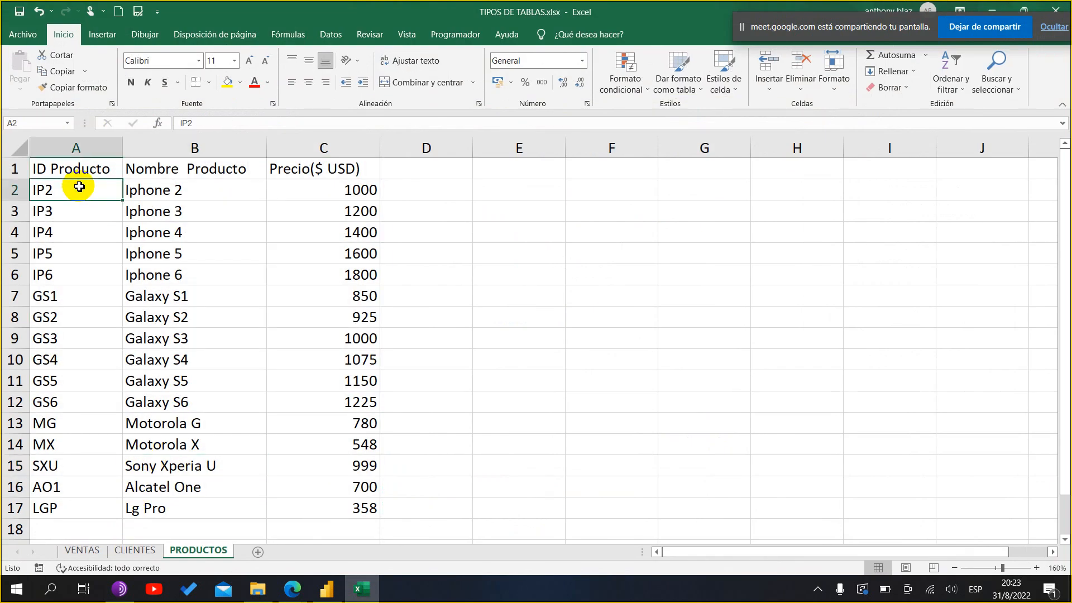
drag(79, 189, 79, 506)
drag(83, 228, 90, 507)
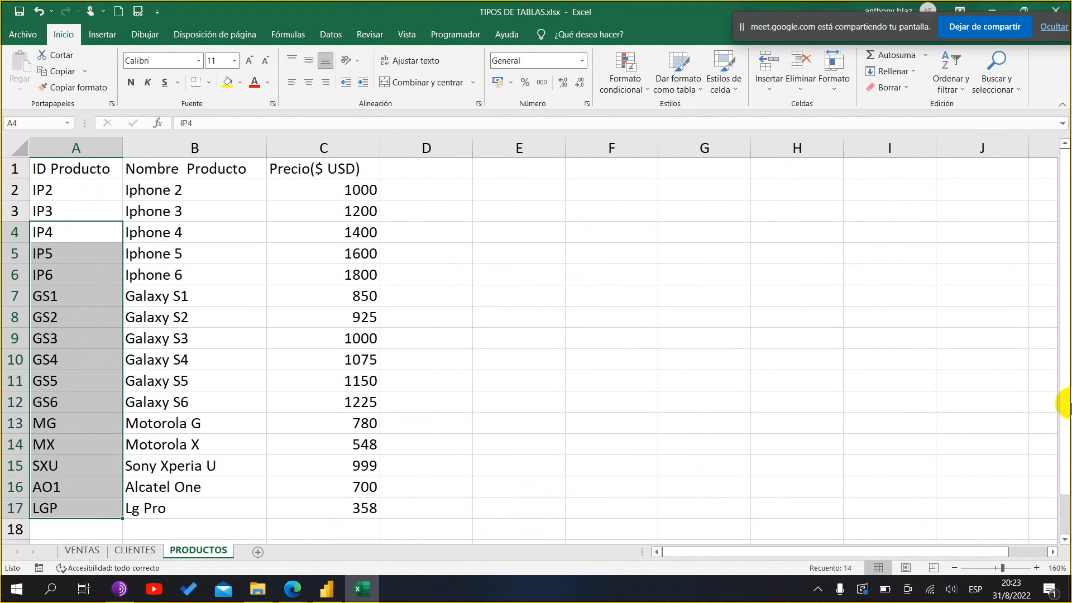
click(64, 172)
drag(73, 293, 84, 508)
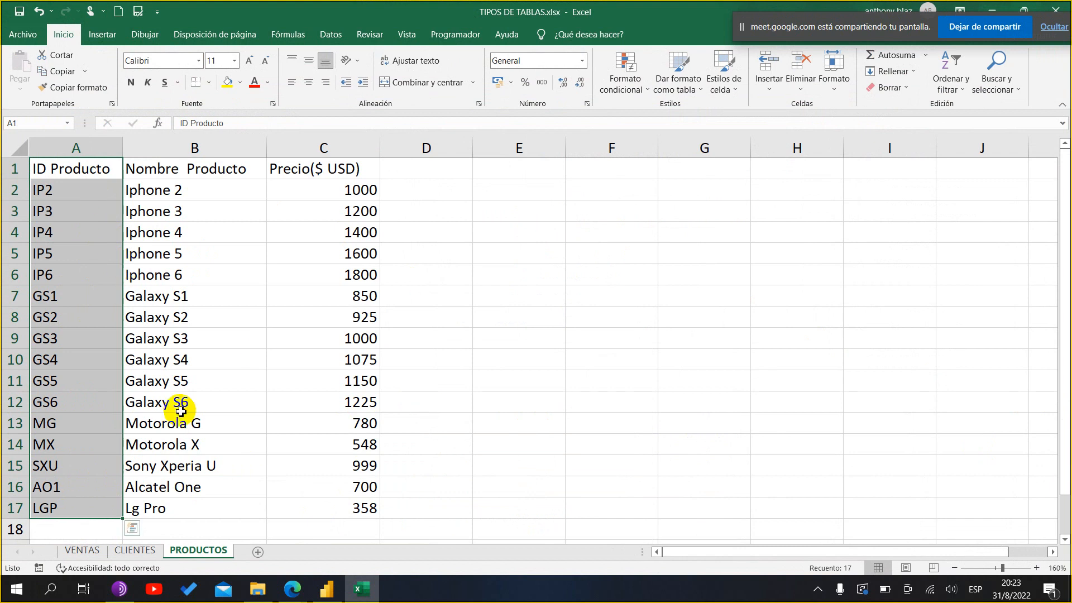
- Switch to Power BI Desktop and trace the relationship from ID Producto in PRODUCTOS (2) to ID Producto in VENTAS
click(368, 592)
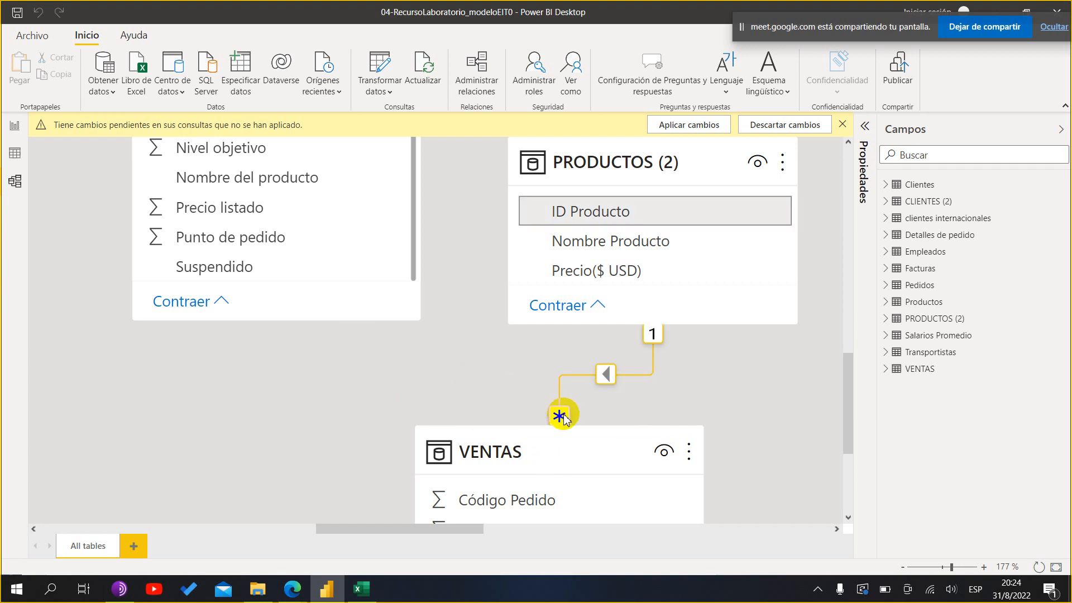
scroll(563, 417, down, 3)
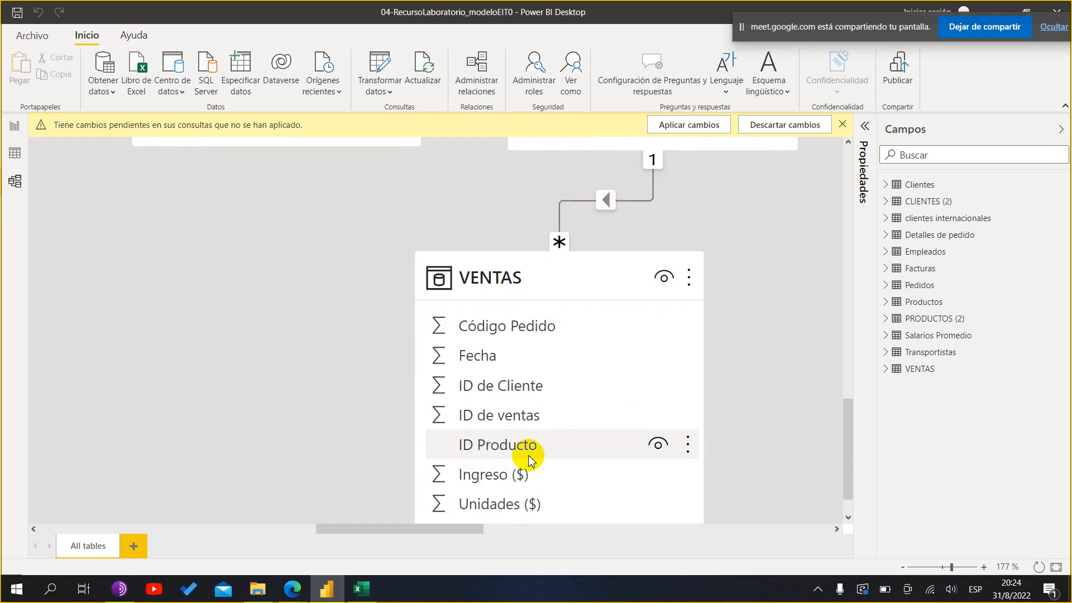
scroll(564, 353, up, 3)
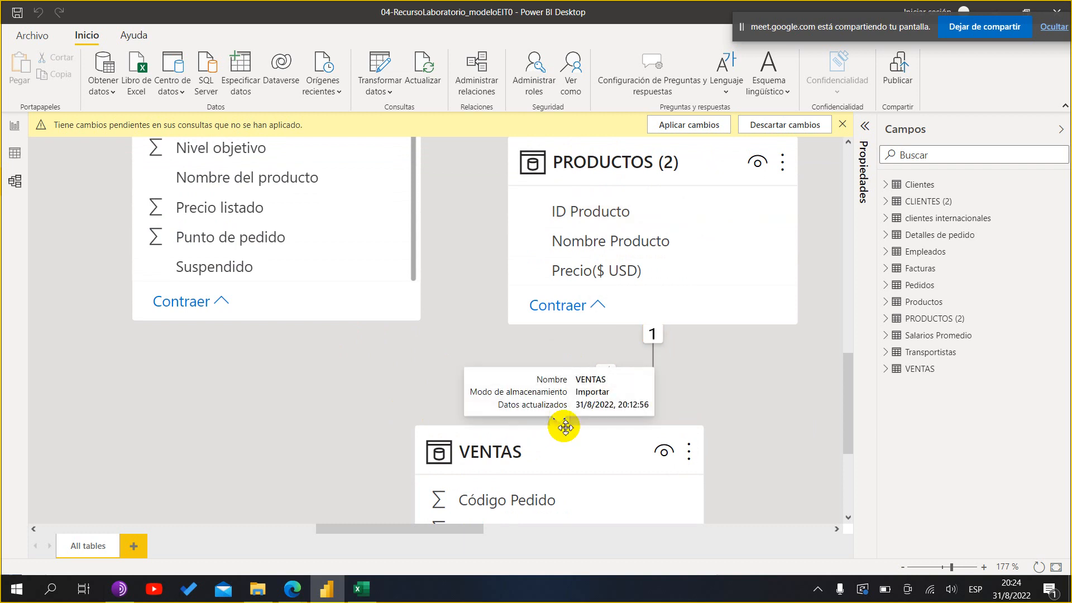
- Return to Excel and check the VENTAS sheet's ID Producto column for repeated product codes, with more rows in view
click(369, 583)
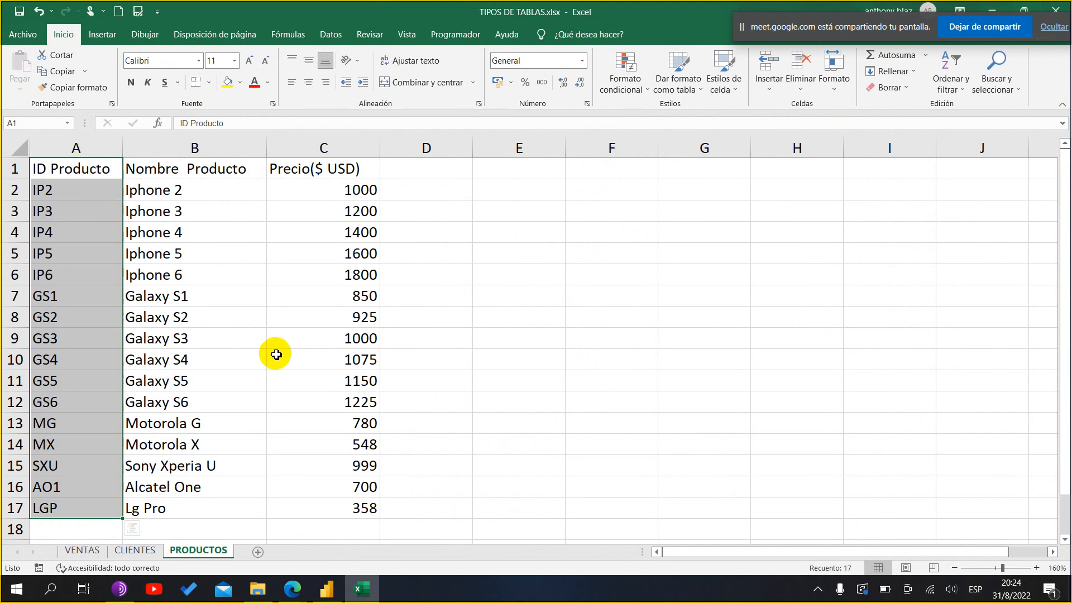
click(84, 555)
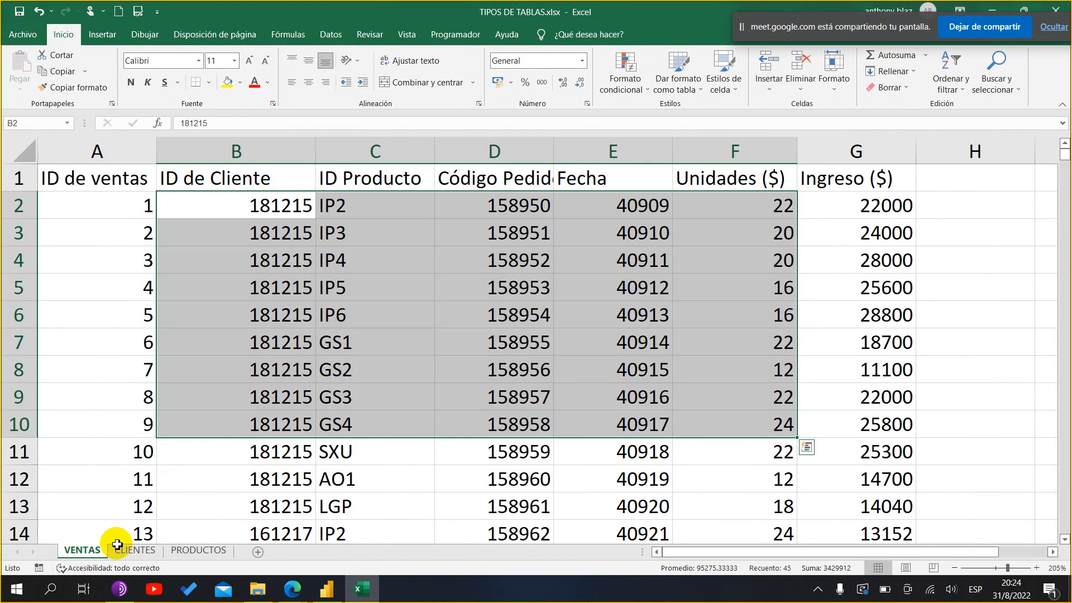
click(514, 347)
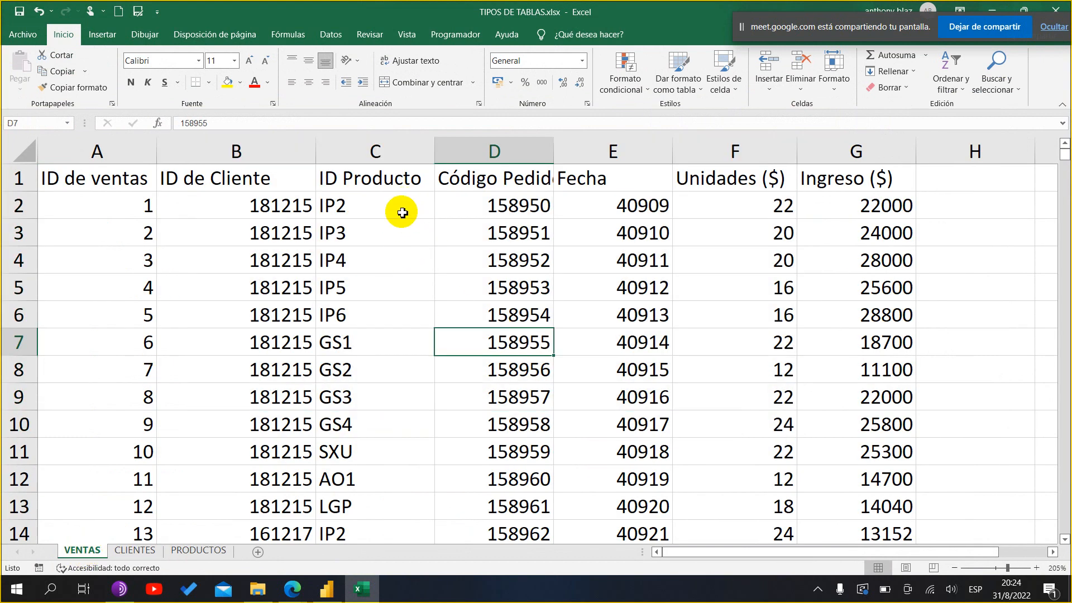
scroll(402, 211, down, 4)
scroll(398, 263, up, 4)
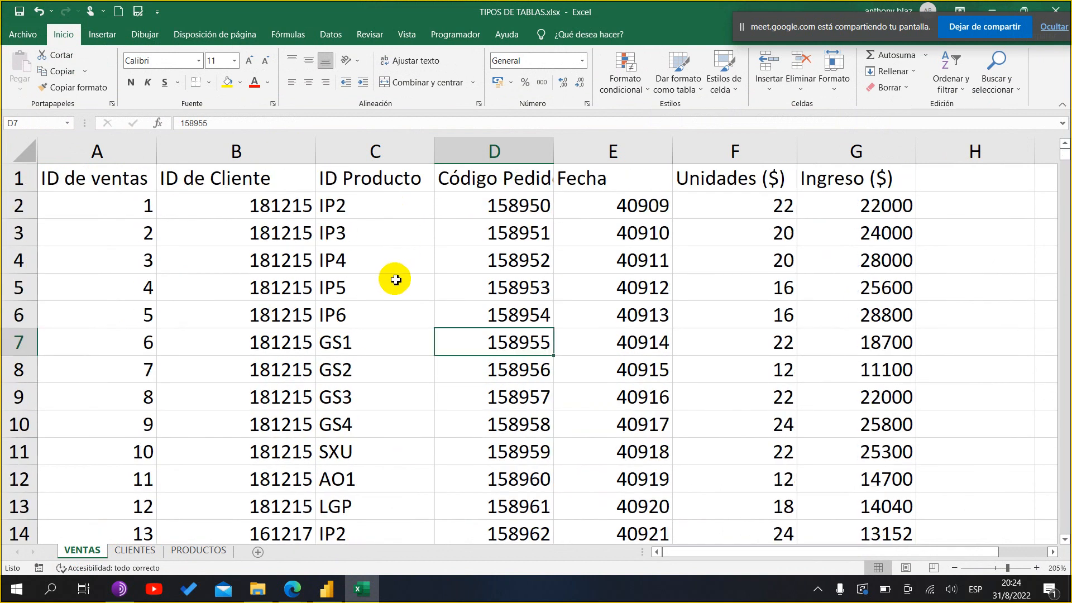
scroll(396, 279, down, 2)
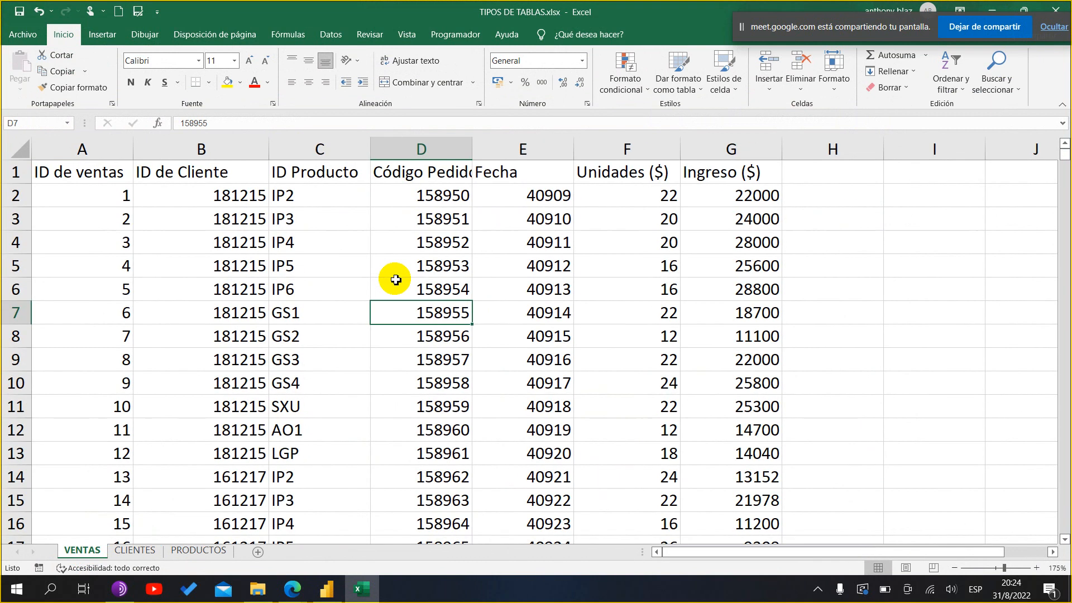
scroll(396, 280, down, 2)
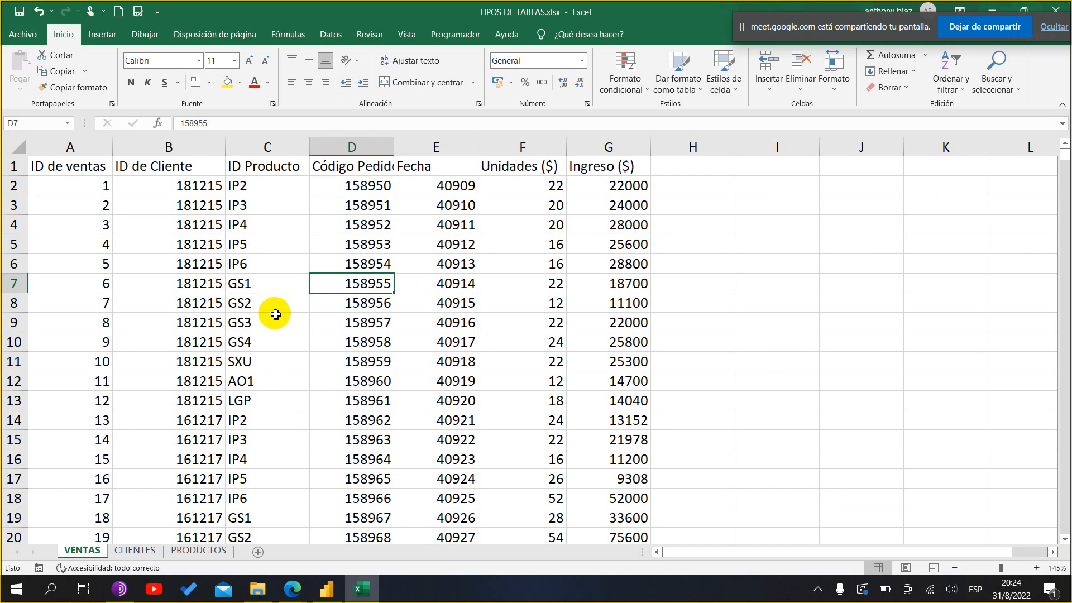
- Compare the repeated GS1 records in rows 7 and 19 of the VENTAS sheet, then show the PRODUCTOS sheet
click(13, 283)
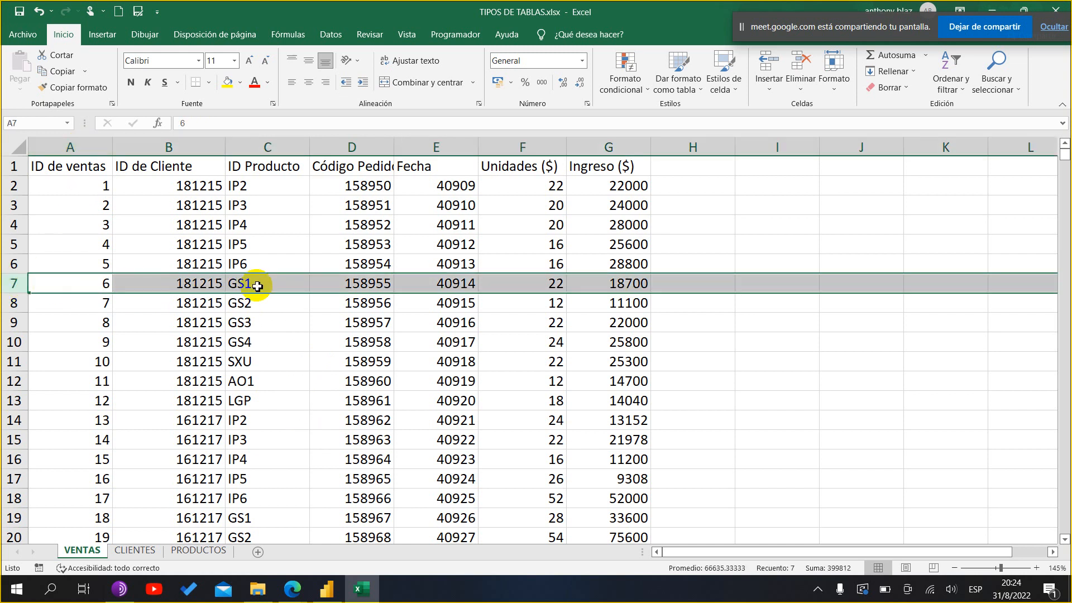
click(279, 520)
click(8, 518)
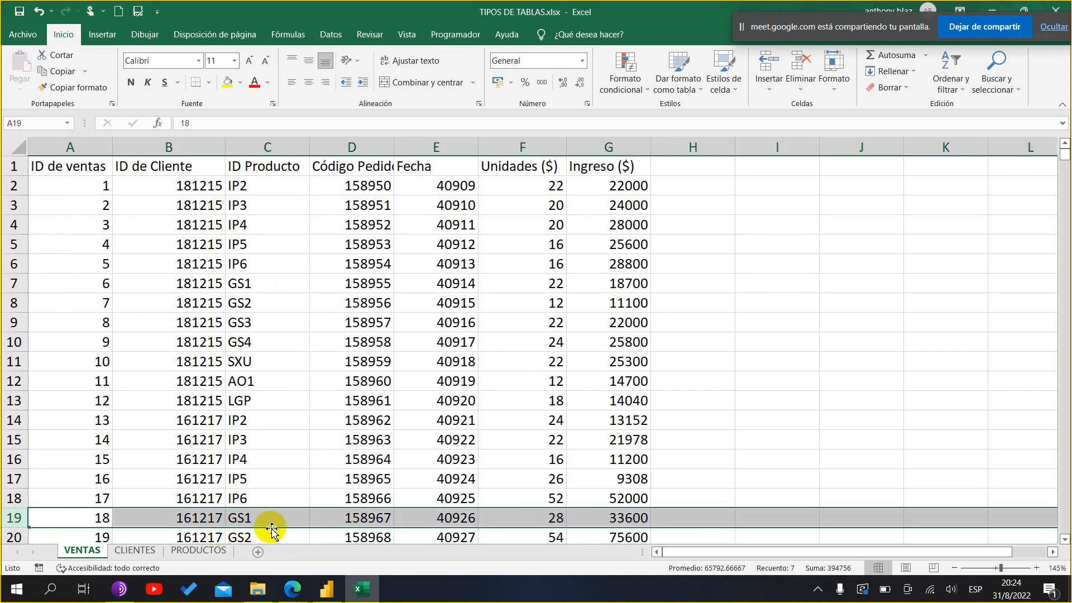
click(8, 283)
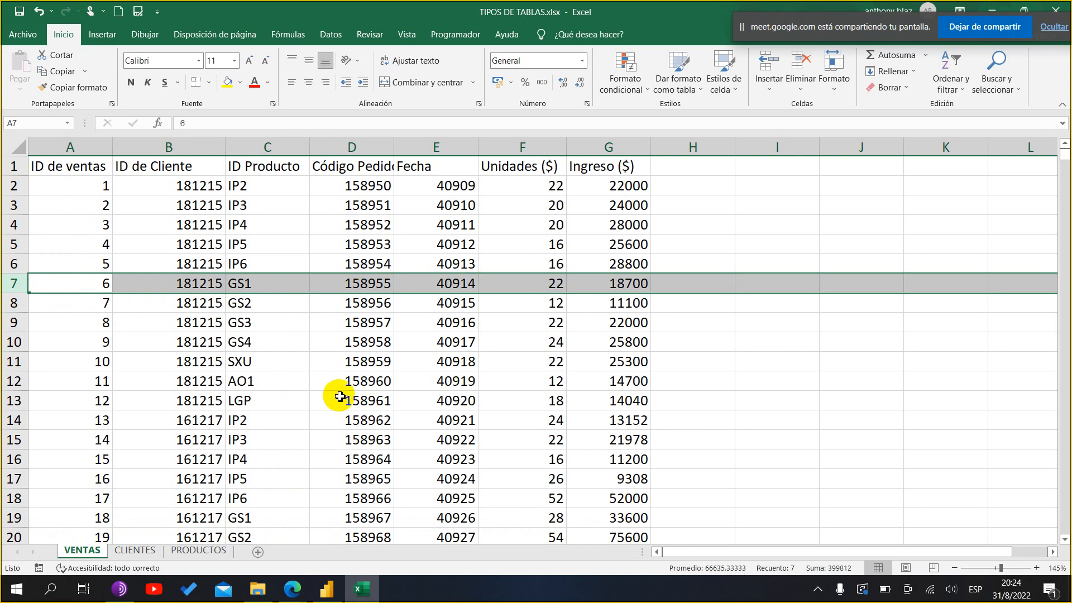
click(199, 551)
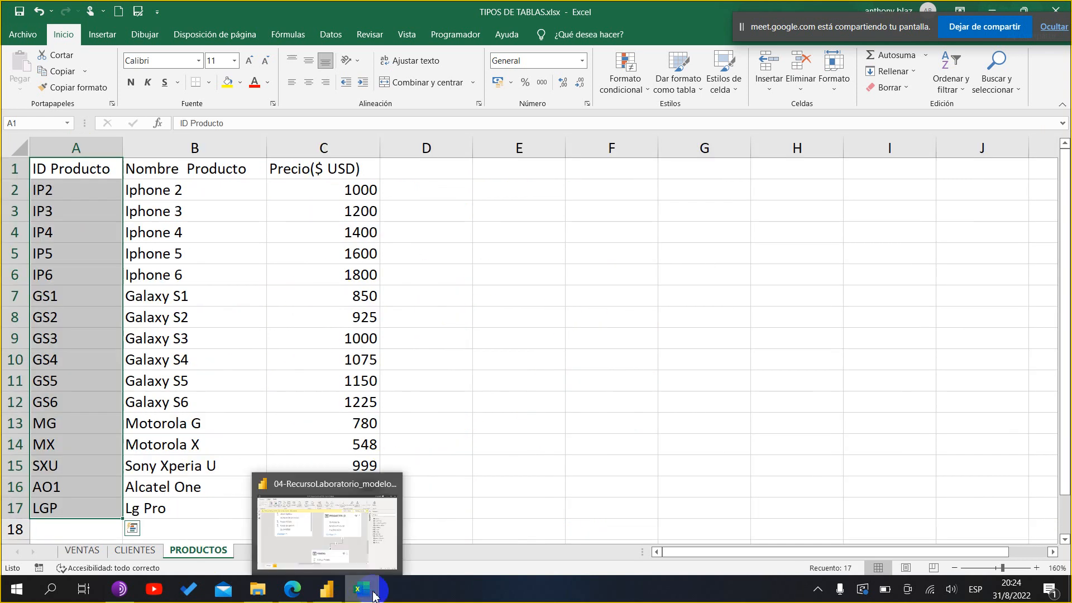
- Switch to Power BI Desktop and examine the relationship line between PRODUCTOS (2) and VENTAS, including the ID Producto field in each table
click(327, 588)
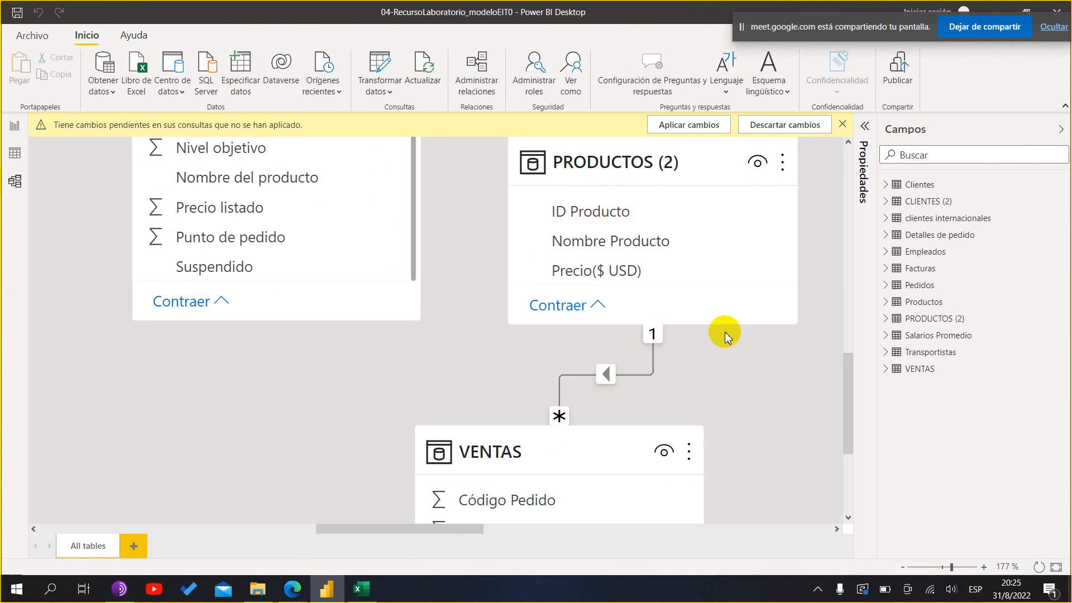
scroll(724, 336, down, 5)
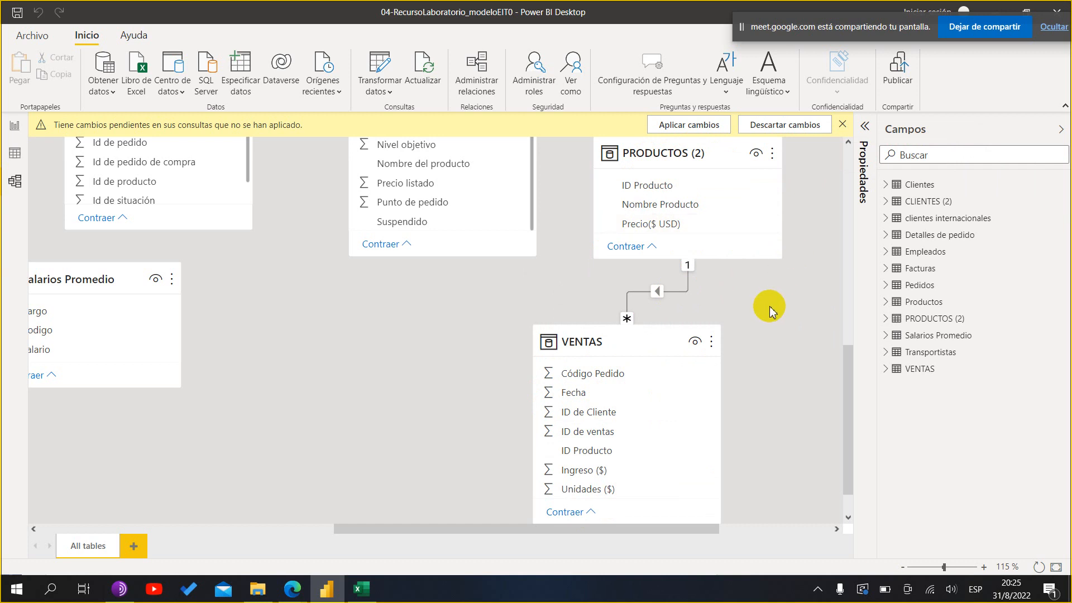
scroll(762, 302, up, 5)
scroll(762, 303, up, 5)
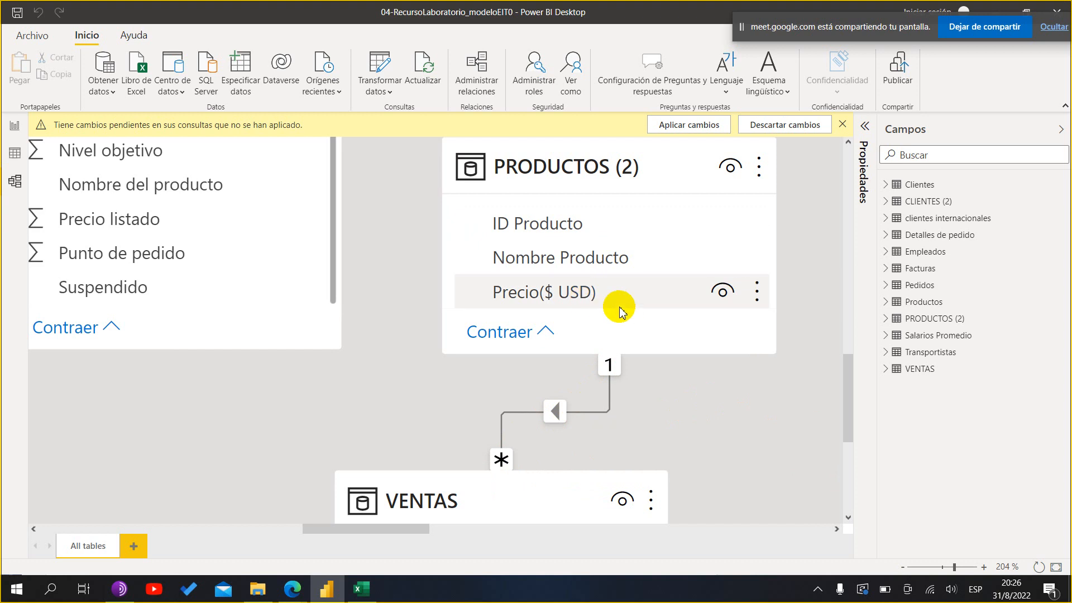
scroll(623, 310, down, 3)
scroll(614, 302, up, 3)
scroll(600, 293, down, 3)
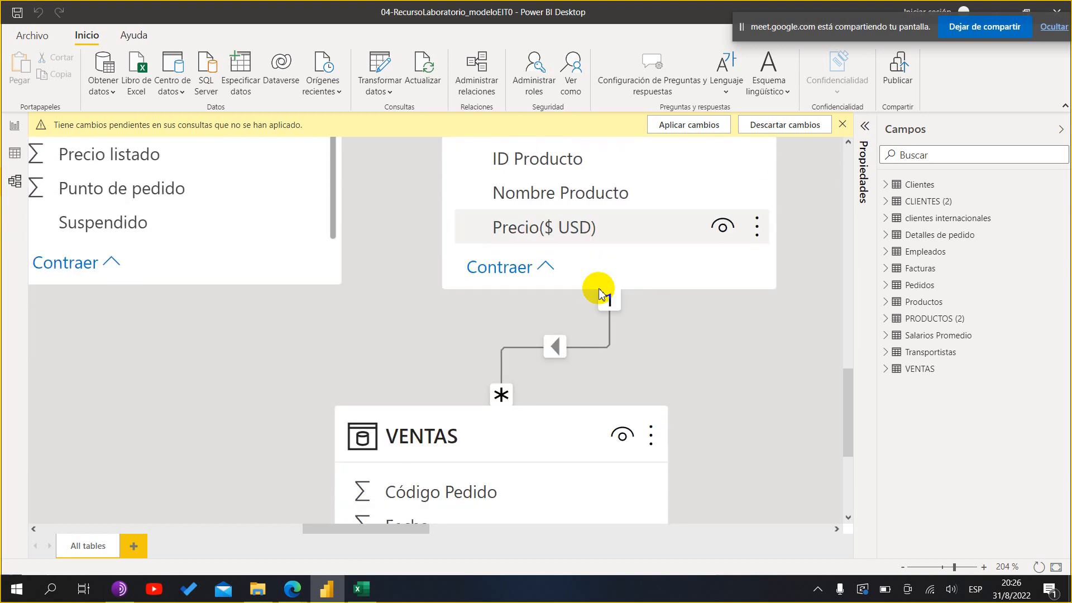
scroll(471, 428, down, 3)
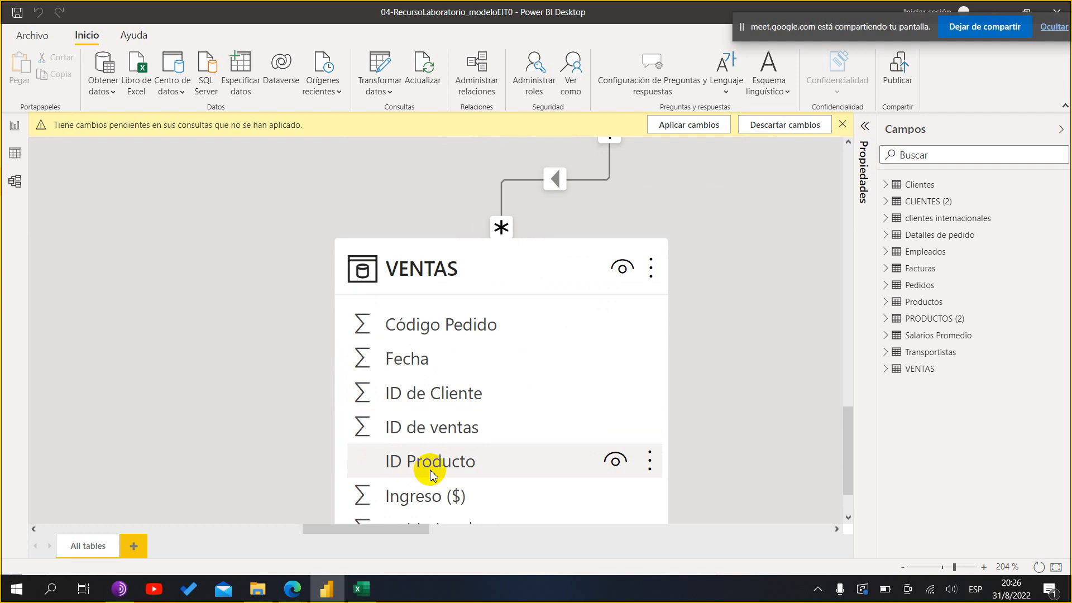
scroll(430, 476, up, 4)
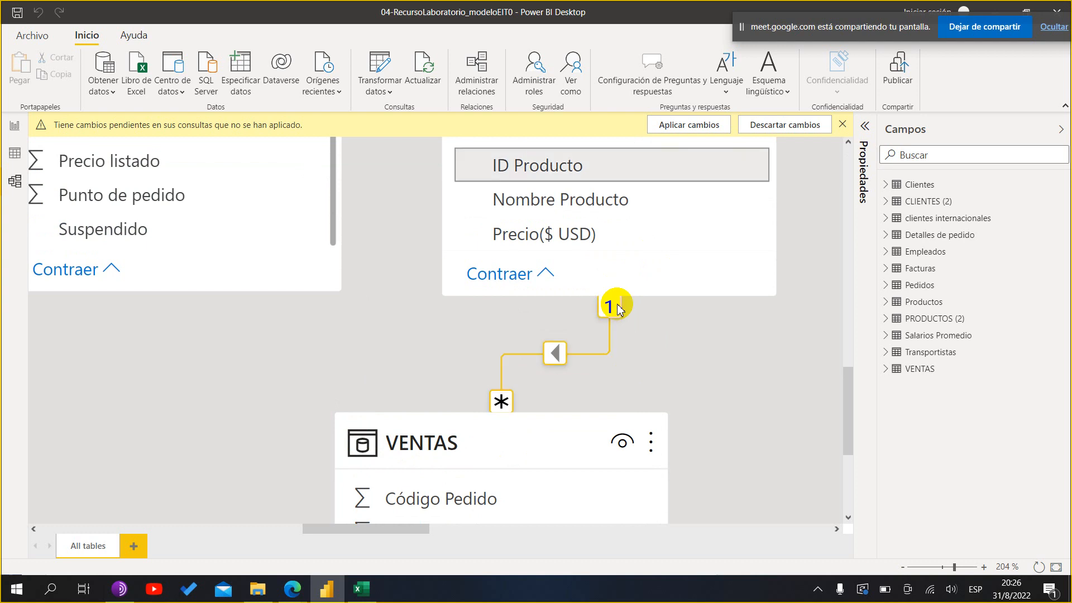
scroll(618, 296, up, 4)
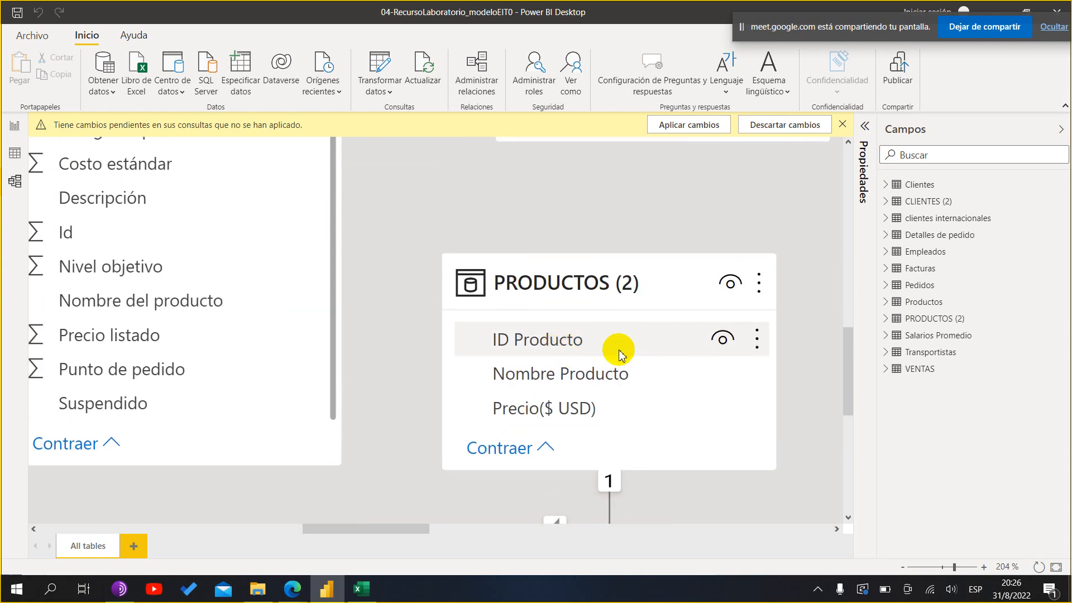
scroll(593, 352, down, 3)
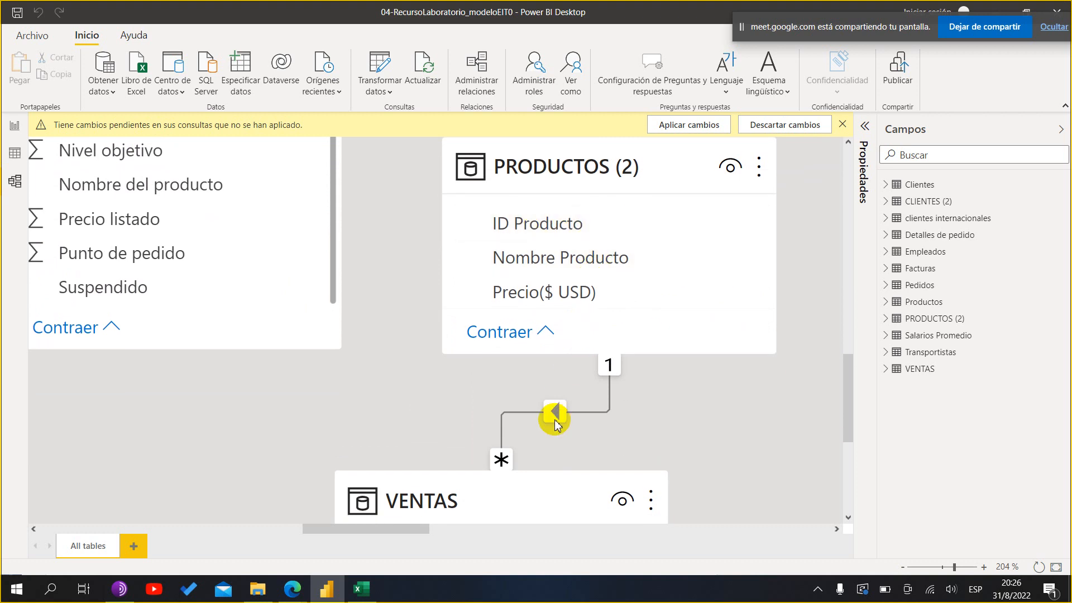
- Return to Excel and highlight the ID Producto values from IP2 to LGP in the PRODUCTOS sheet
click(361, 589)
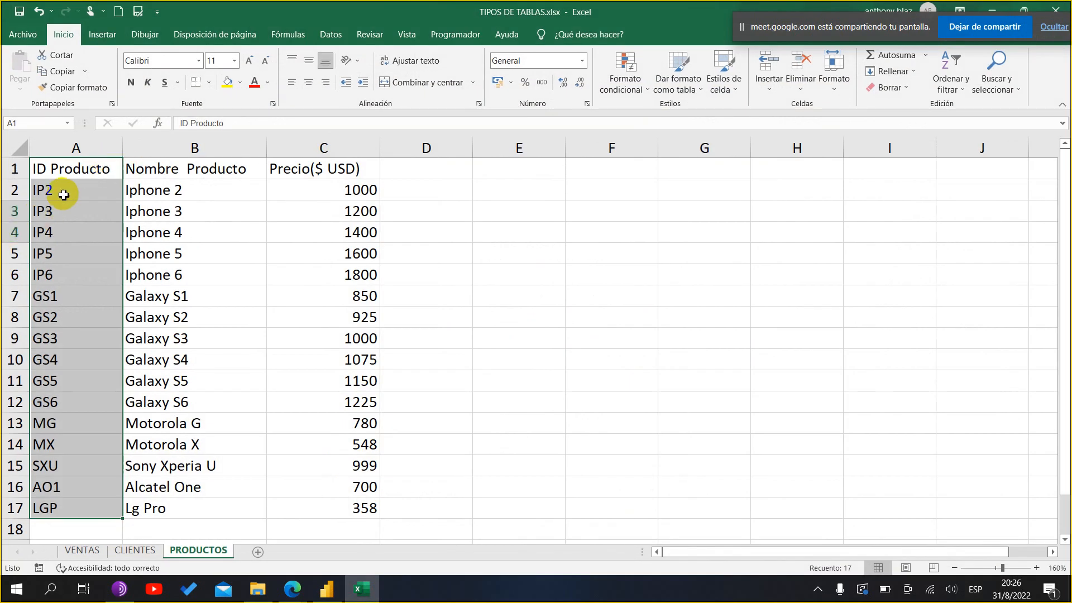
click(64, 194)
drag(64, 194, 78, 467)
scroll(78, 467, up, 1)
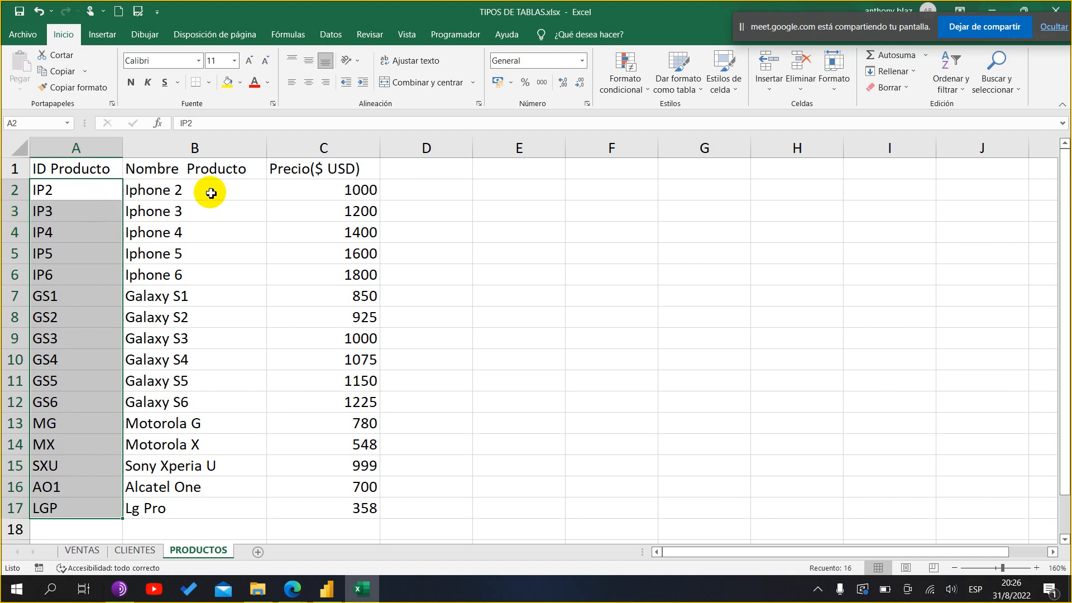
- Switch to Power BI Desktop and review the cardinality and filter direction between PRODUCTOS (2) and VENTAS, ending with the surrounding tables in view
click(360, 588)
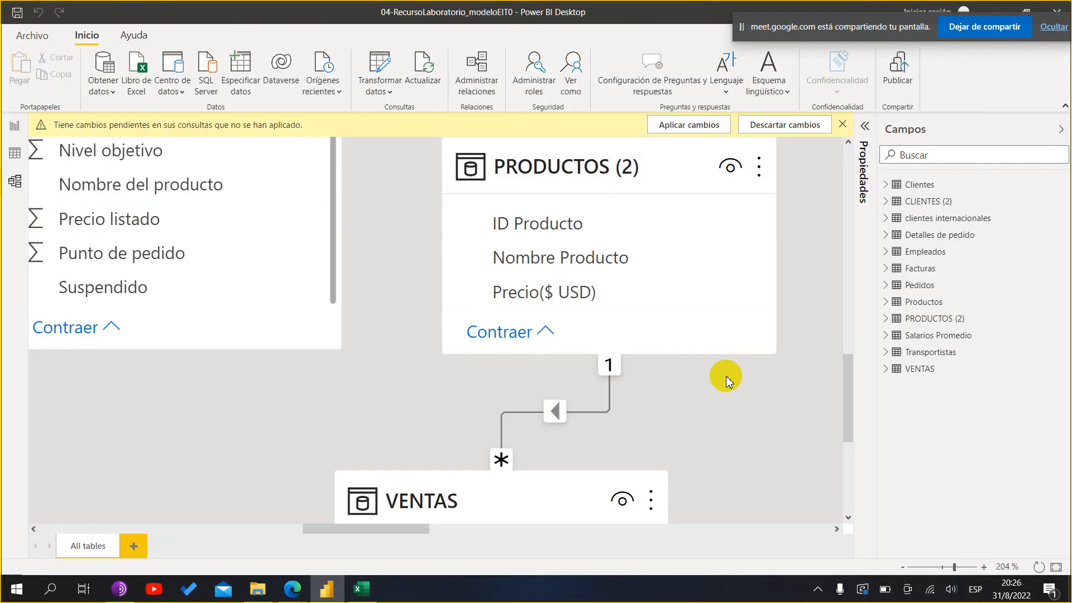
scroll(725, 376, up, 2)
scroll(725, 372, down, 2)
scroll(726, 367, down, 3)
scroll(726, 363, up, 5)
scroll(724, 327, down, 3)
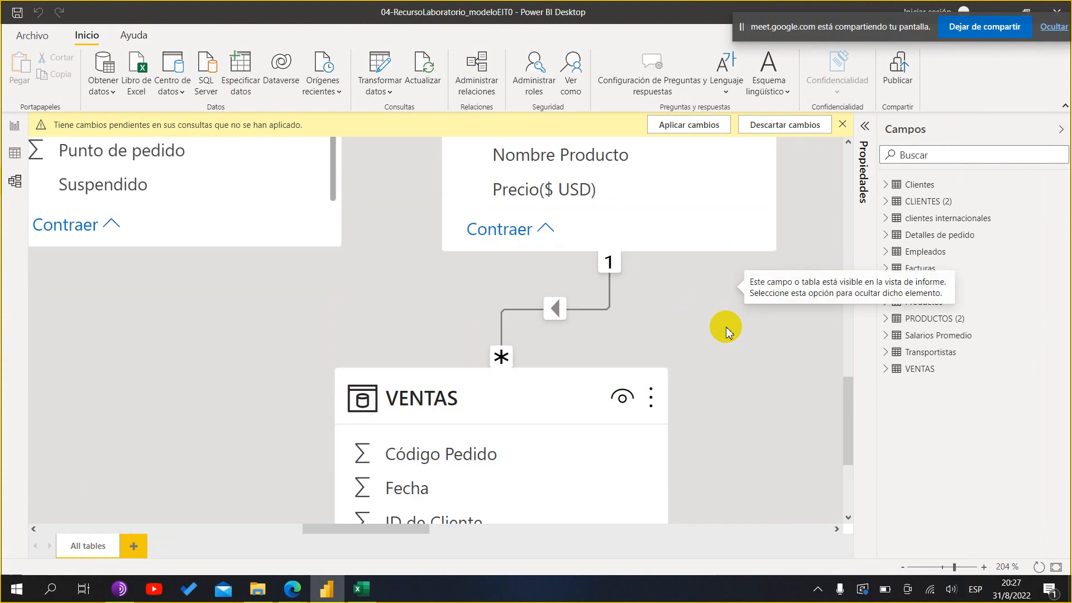
scroll(725, 327, up, 3)
ctrl+scroll(726, 330, down, 1)
scroll(726, 329, down, 1)
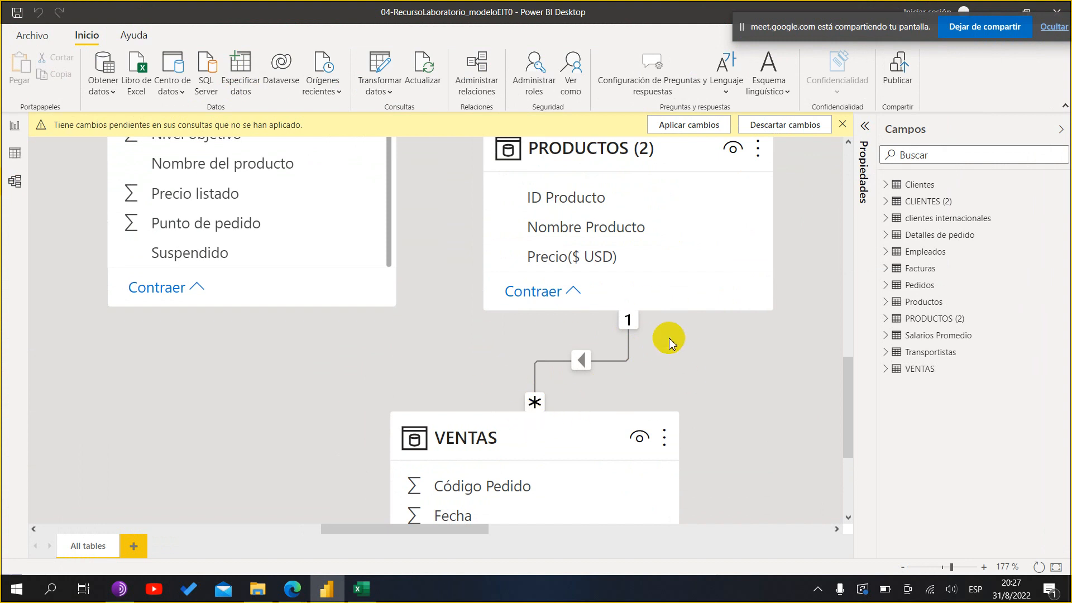
click(568, 364)
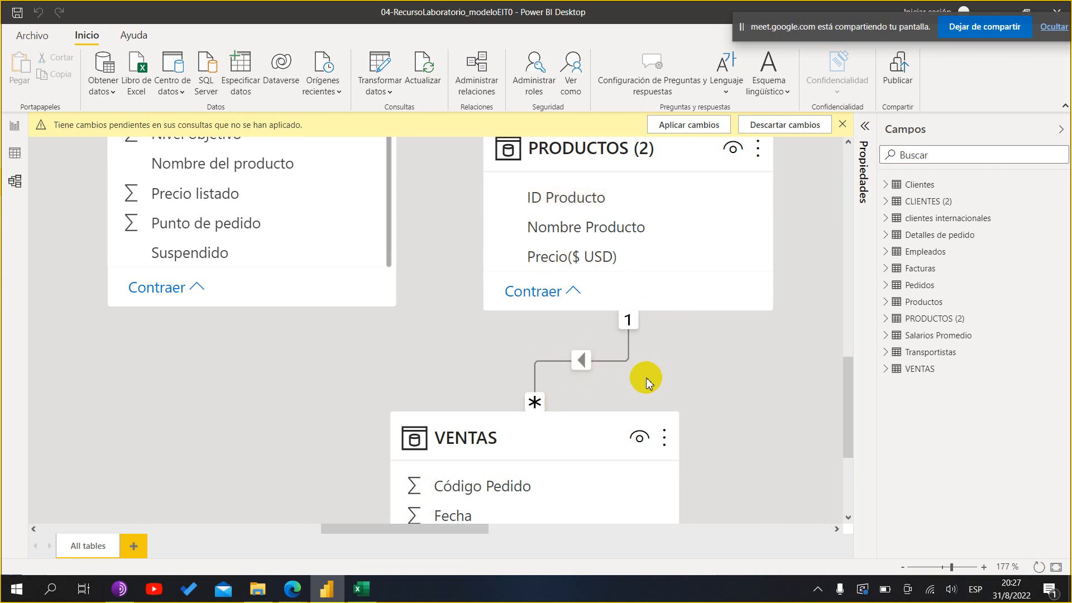
scroll(646, 377, up, 5)
scroll(646, 378, down, 4)
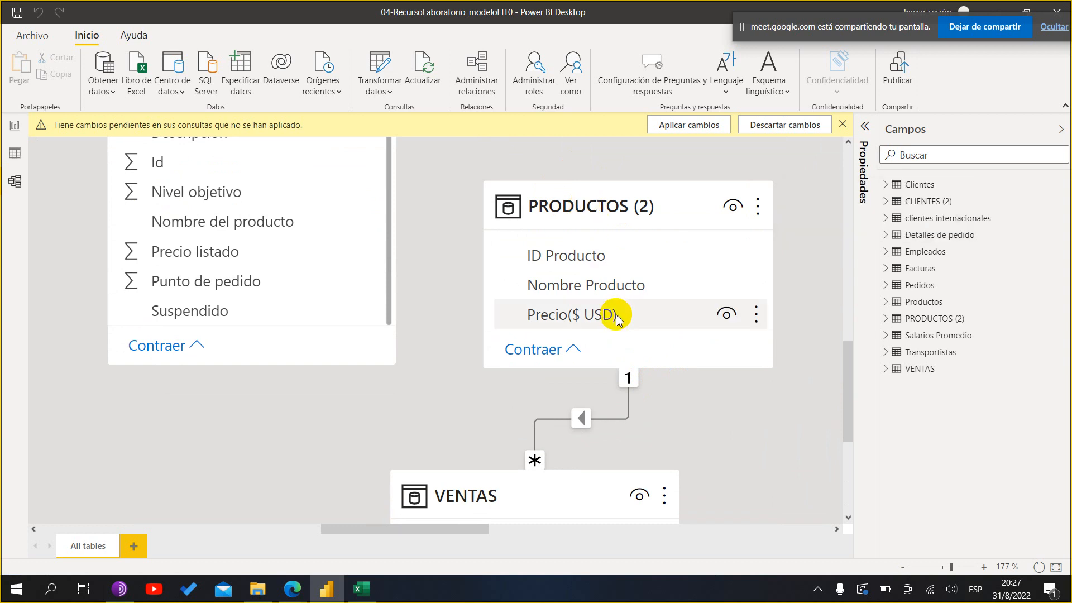
ctrl+scroll(812, 288, down, 3)
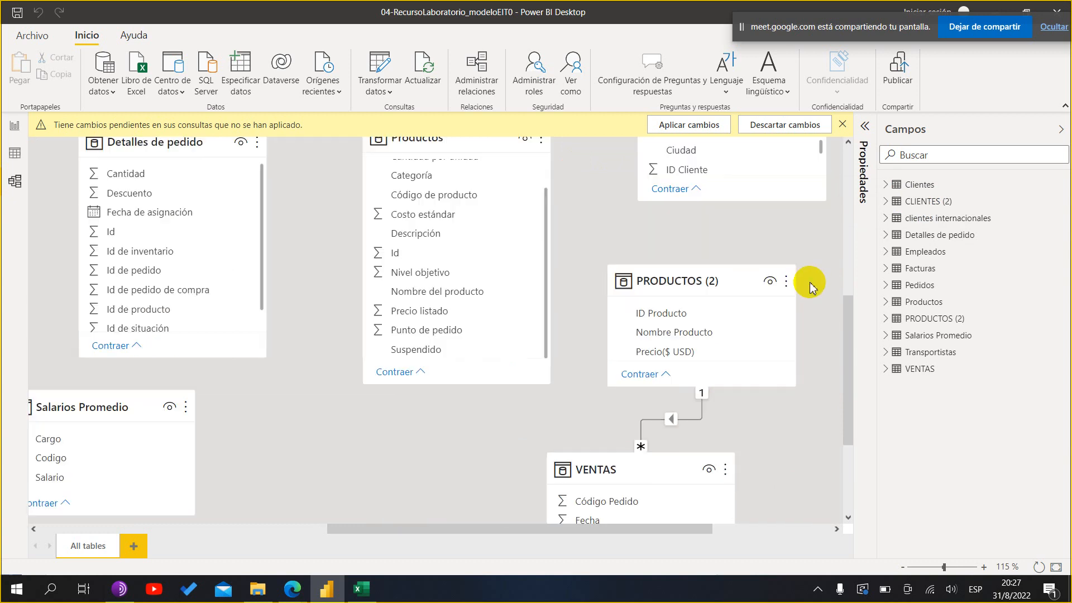
ctrl+scroll(812, 287, down, 1)
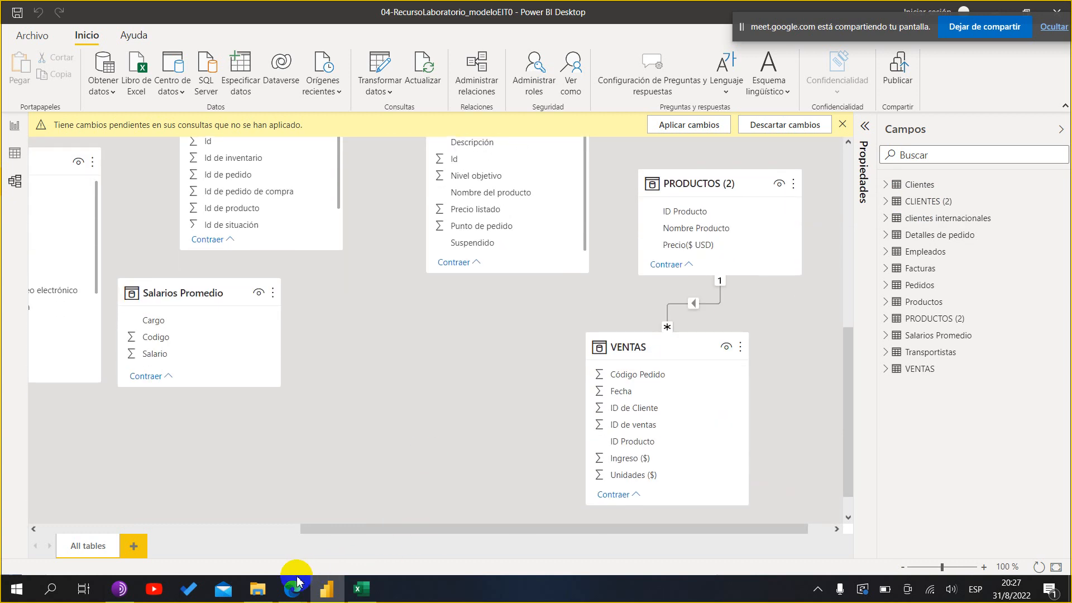
- Switch to the course page in Edge and read the two exercise instructions about checking and adding table relationships
click(209, 525)
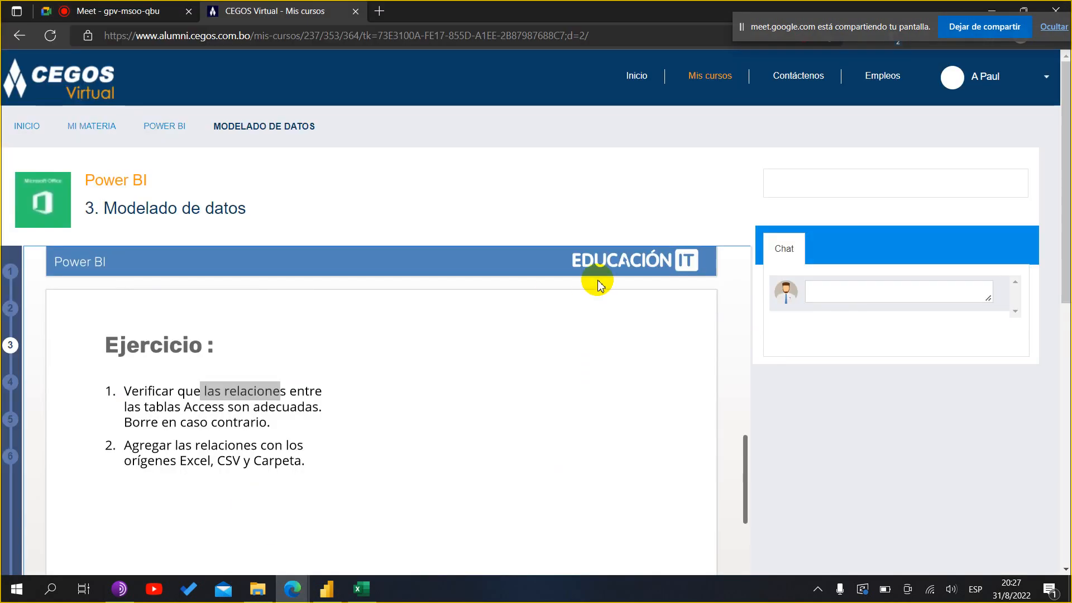
click(321, 408)
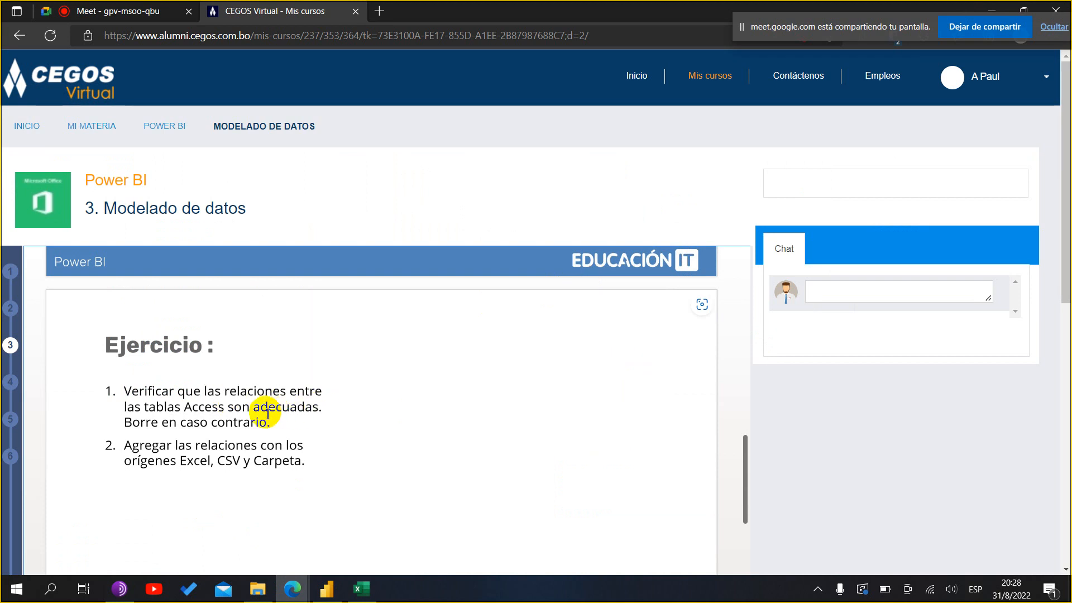
drag(127, 390, 211, 443)
drag(124, 445, 179, 464)
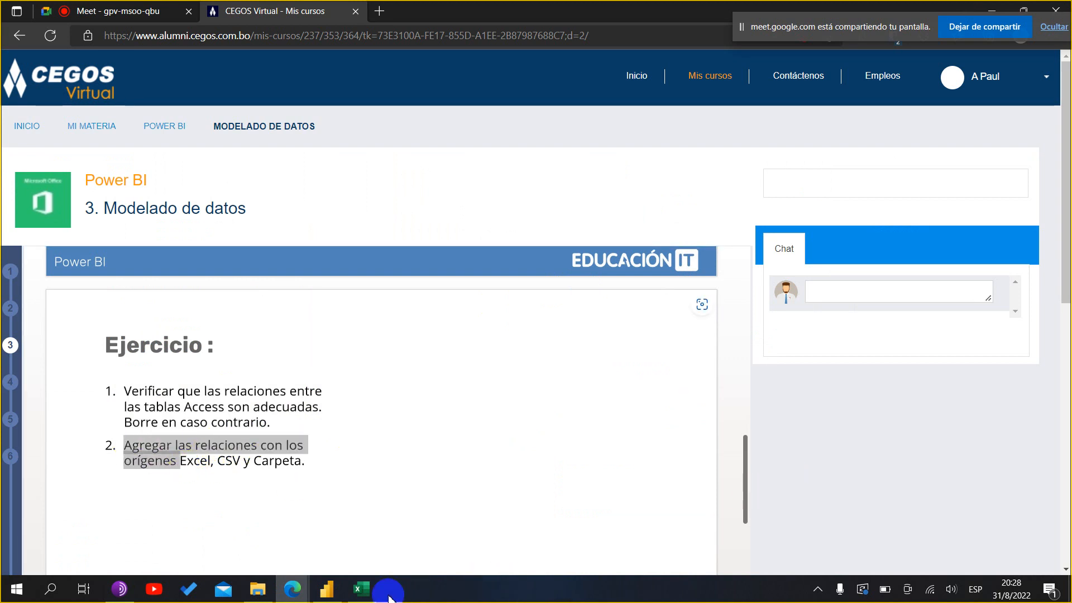
- Switch to Power BI Desktop and reposition the Pedidos table slightly higher beside Clientes in the model diagram
click(326, 589)
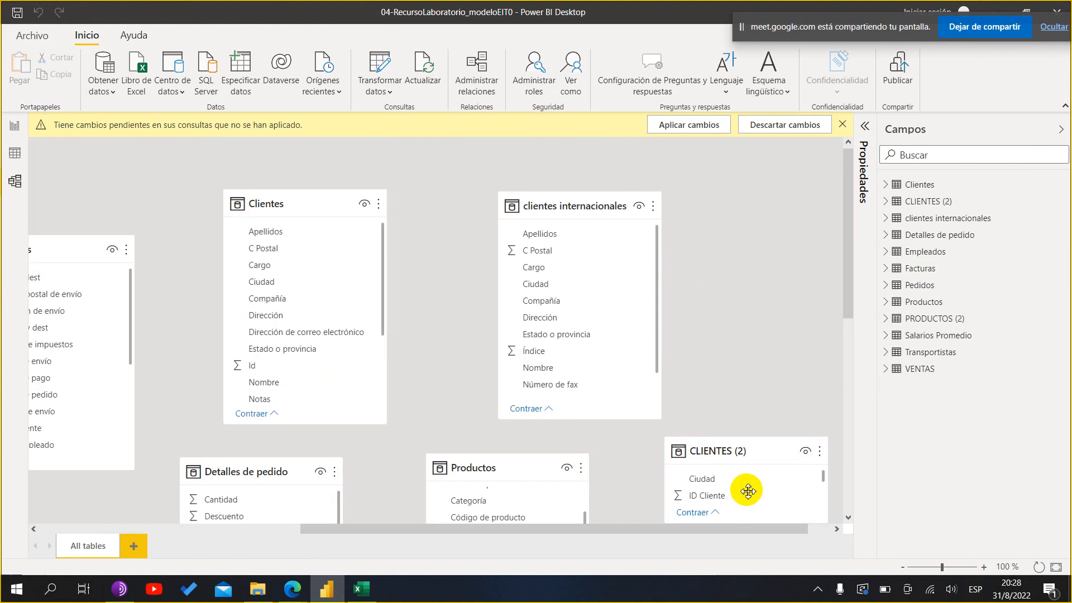
drag(715, 528, 565, 515)
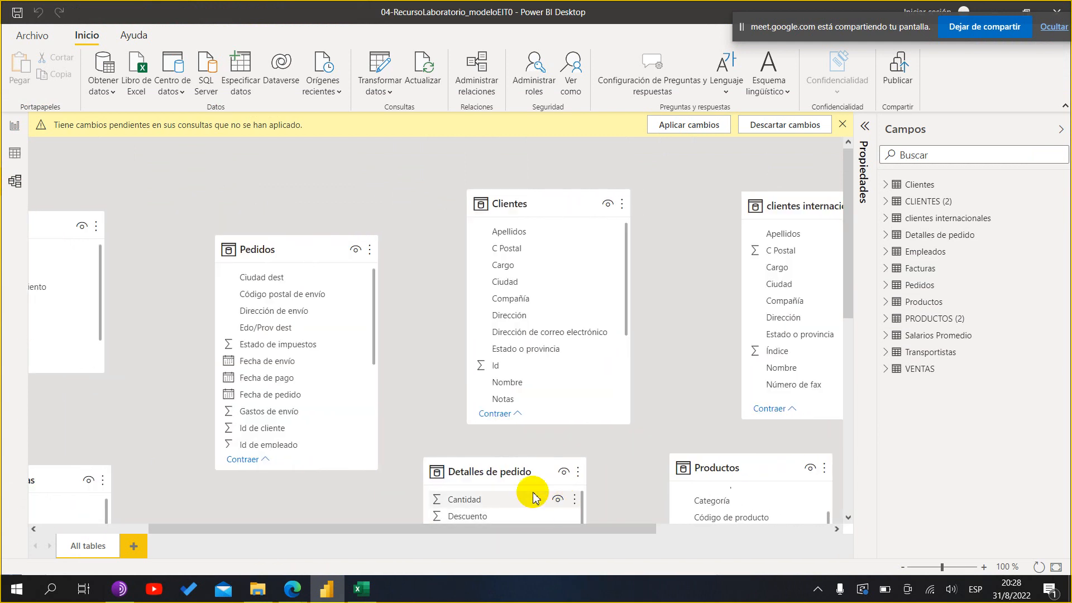
click(289, 249)
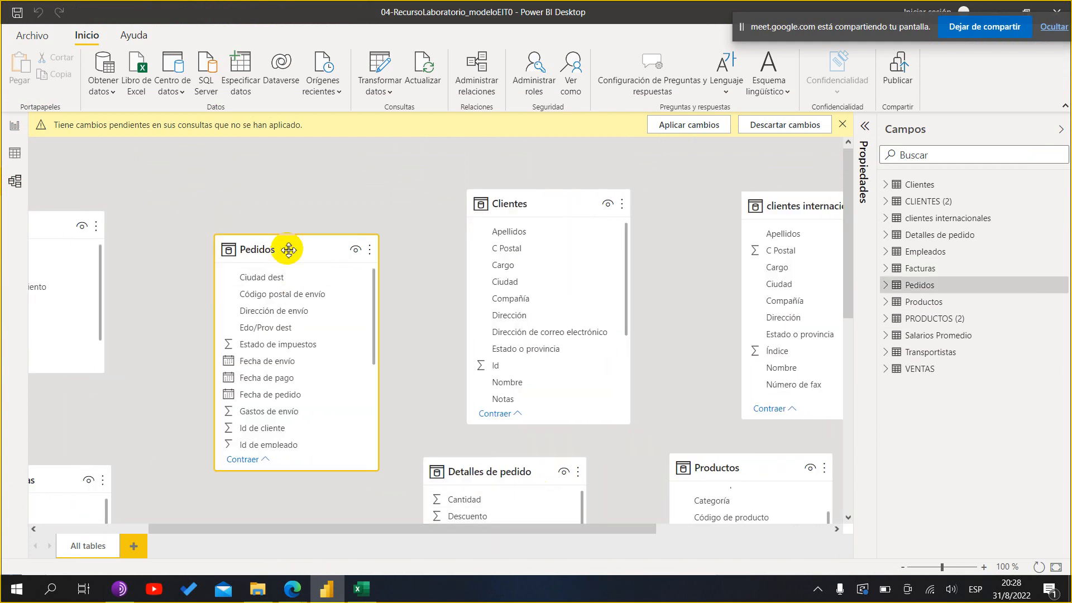
drag(288, 249, 322, 252)
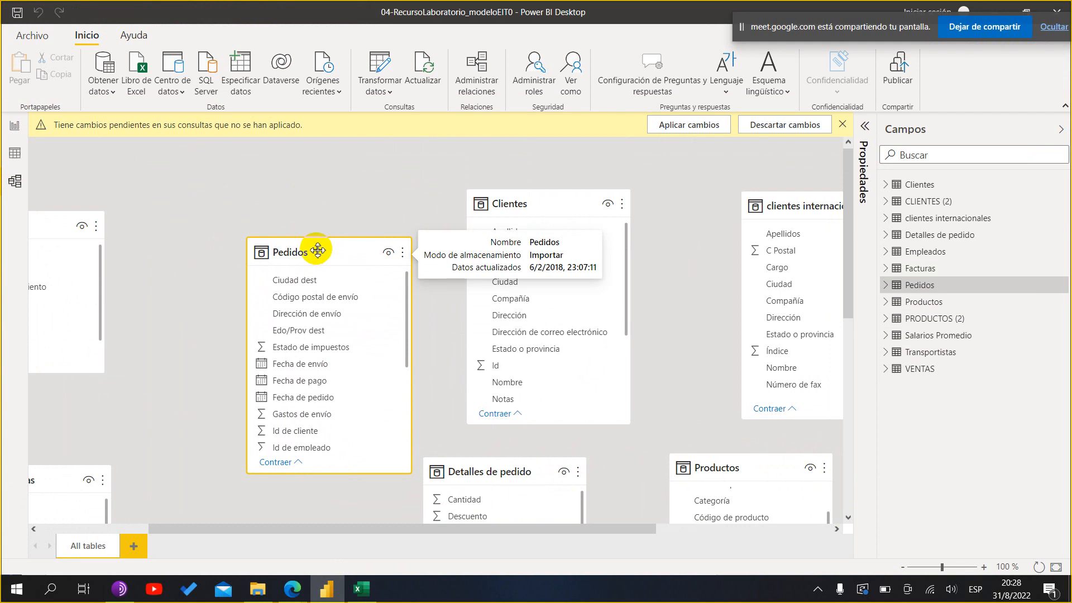
drag(317, 250, 290, 229)
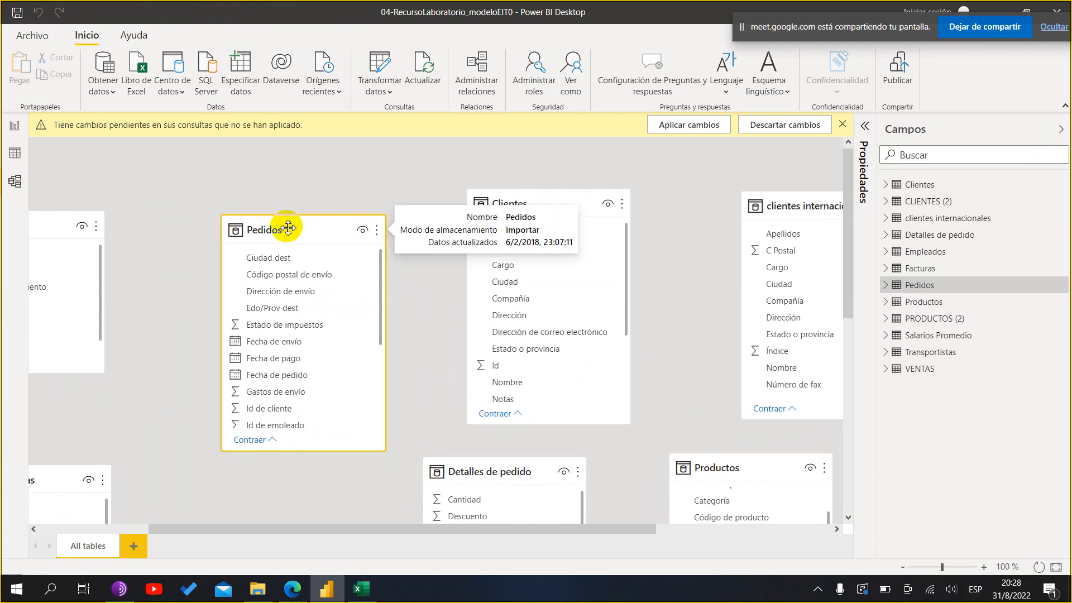
- Start a new relationship from the Pedidos table's relationship management and choose Pedidos as its first table
right_click(289, 231)
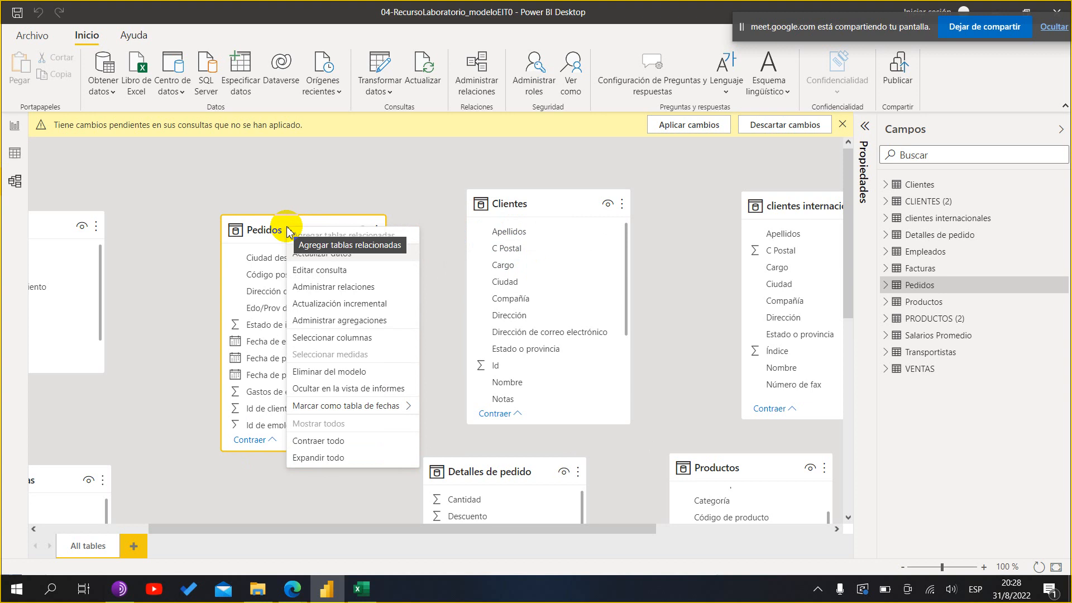
click(350, 291)
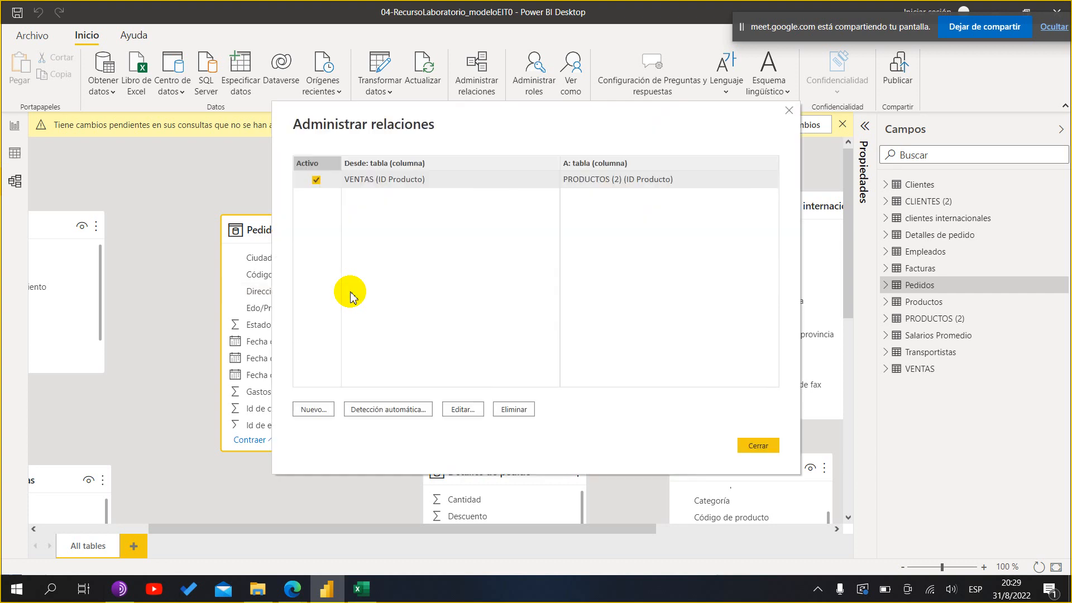
drag(561, 127, 586, 126)
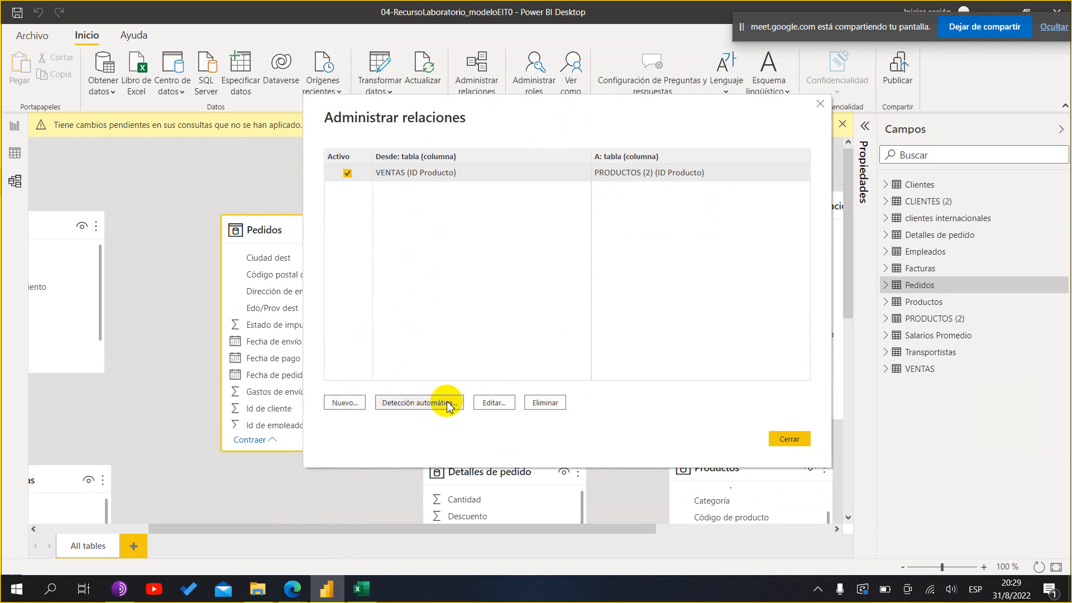
click(350, 407)
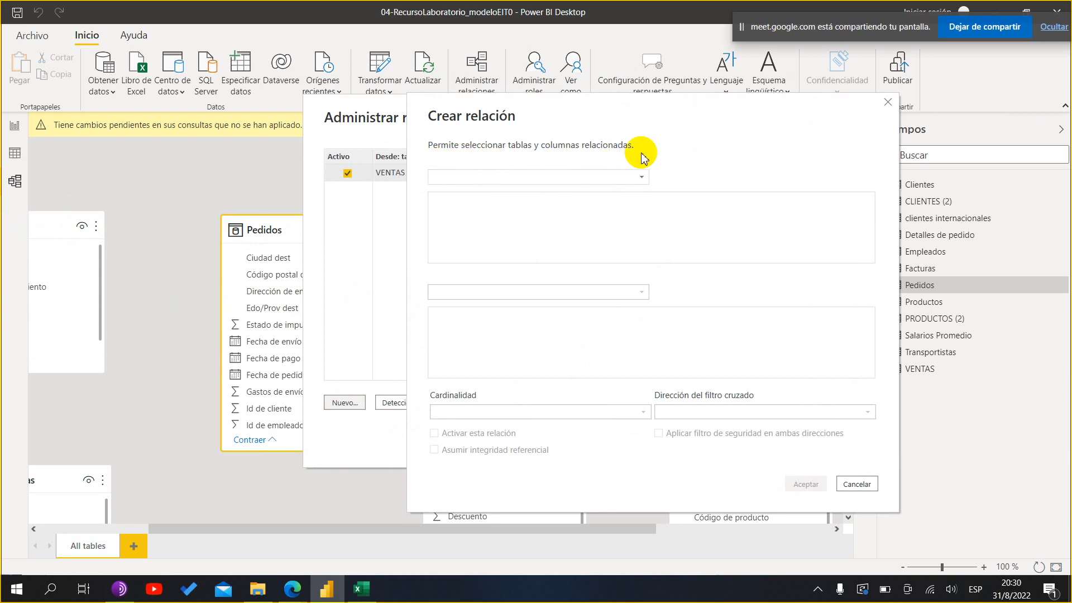
click(467, 183)
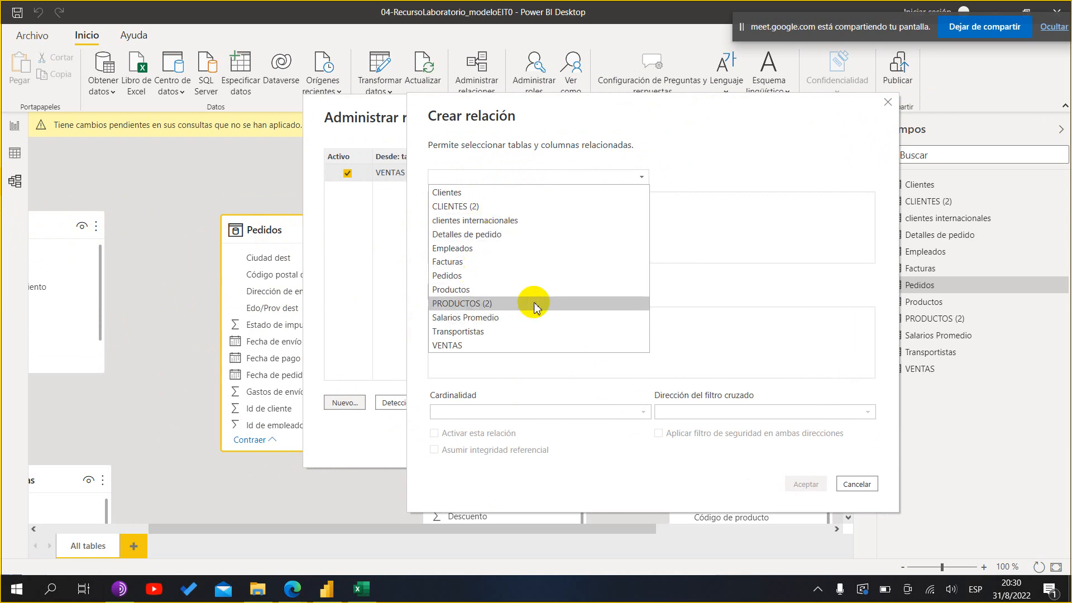
click(520, 275)
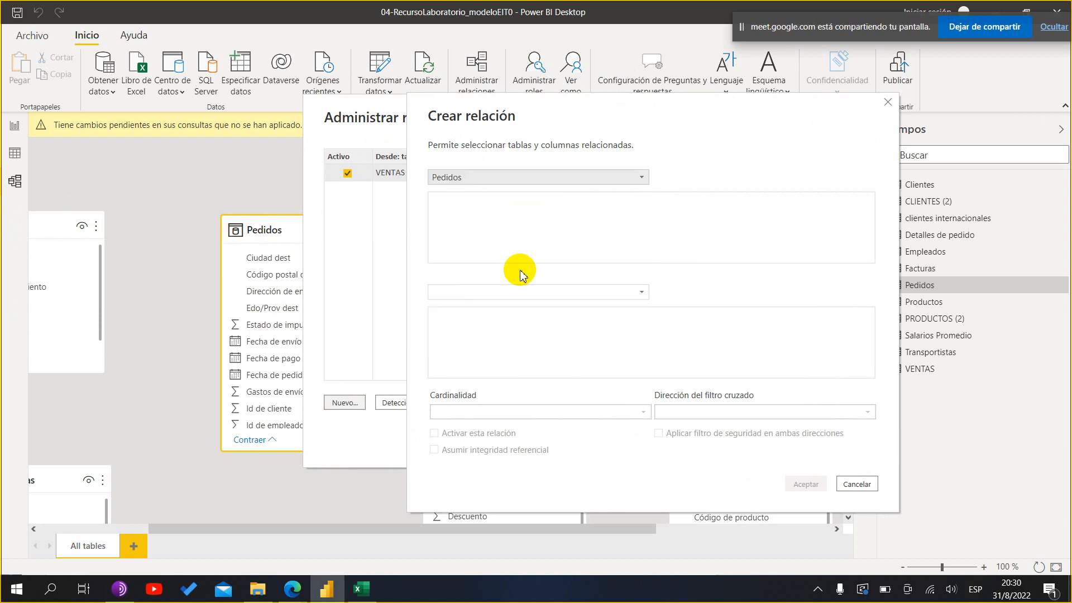
- Choose Clientes as the second table of the new relationship
click(633, 293)
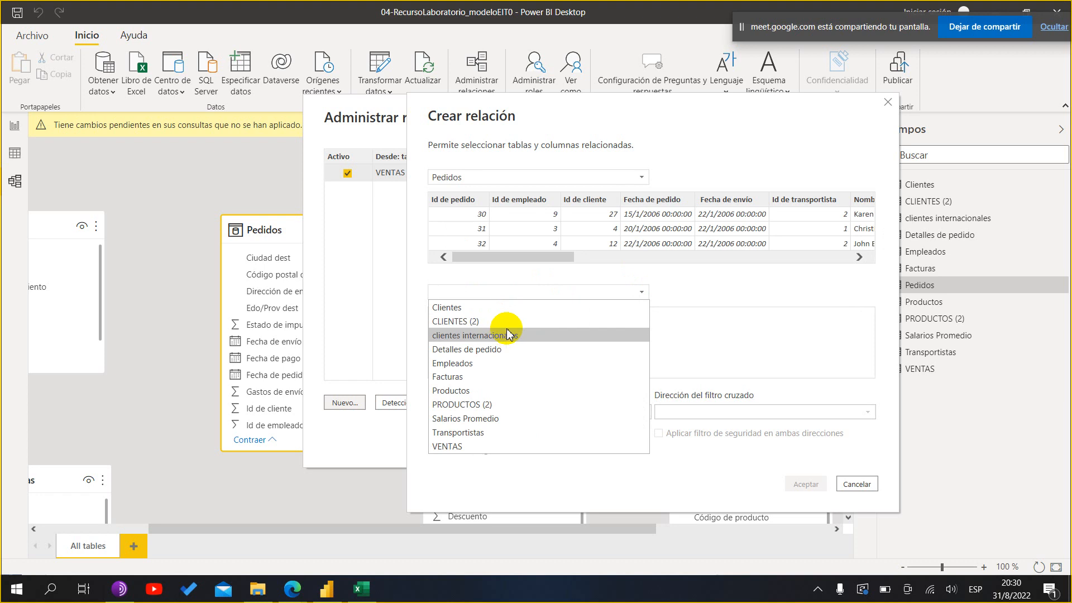
click(496, 406)
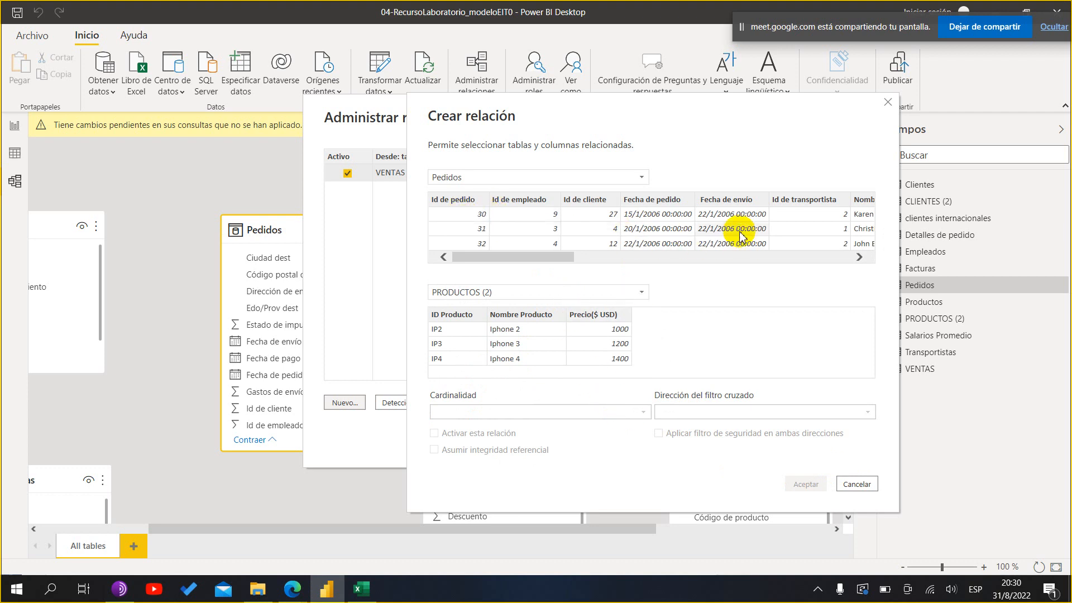
click(508, 294)
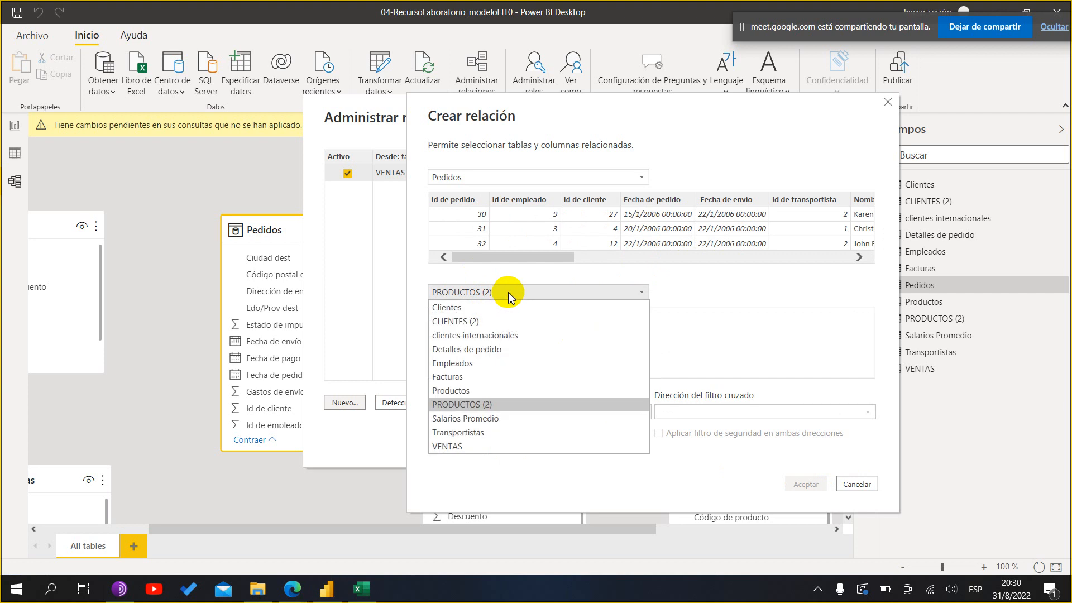
click(466, 307)
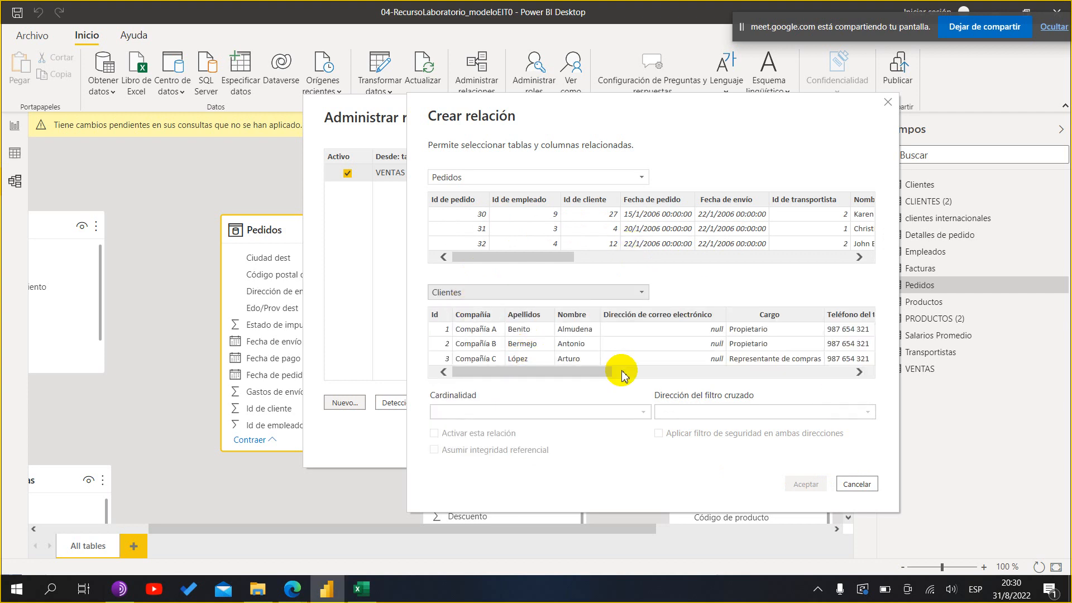
- Match Id de pedido in Pedidos with Id in Clientes, accept the relationship and close the relationship manager
click(618, 314)
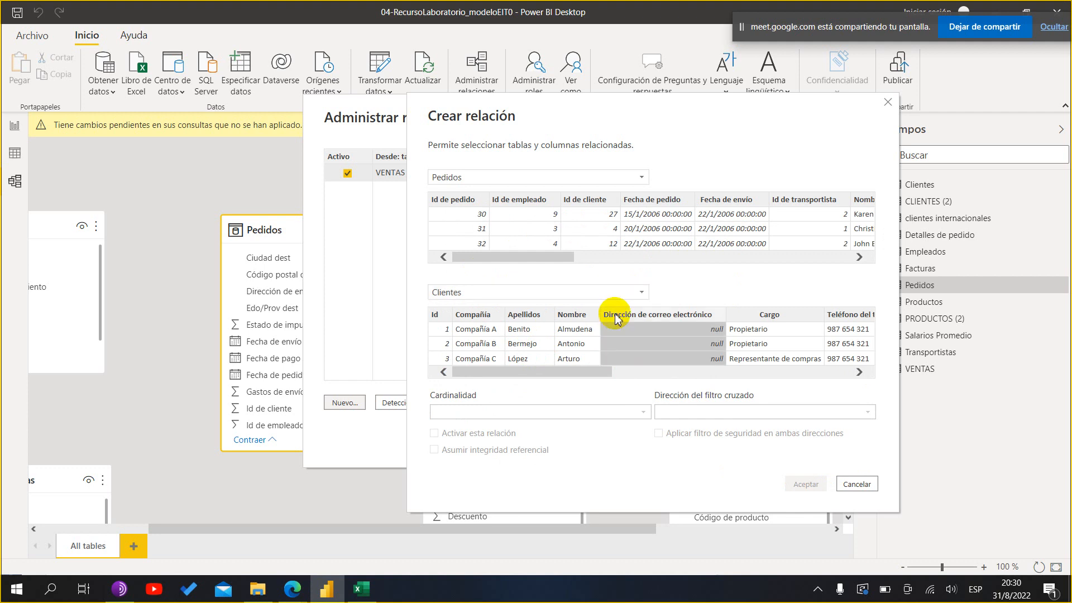
click(443, 324)
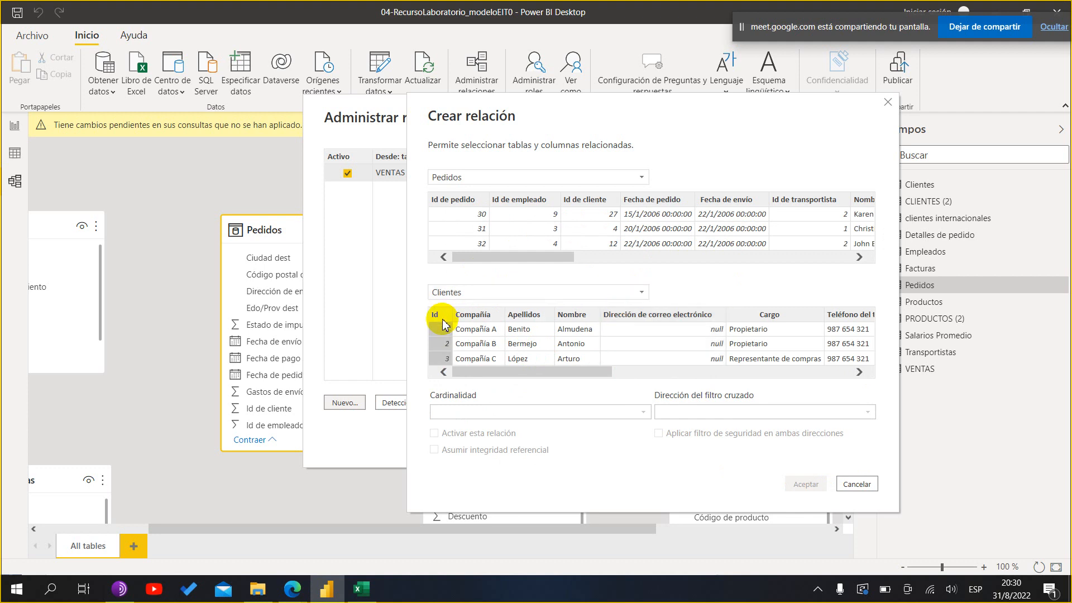
click(487, 202)
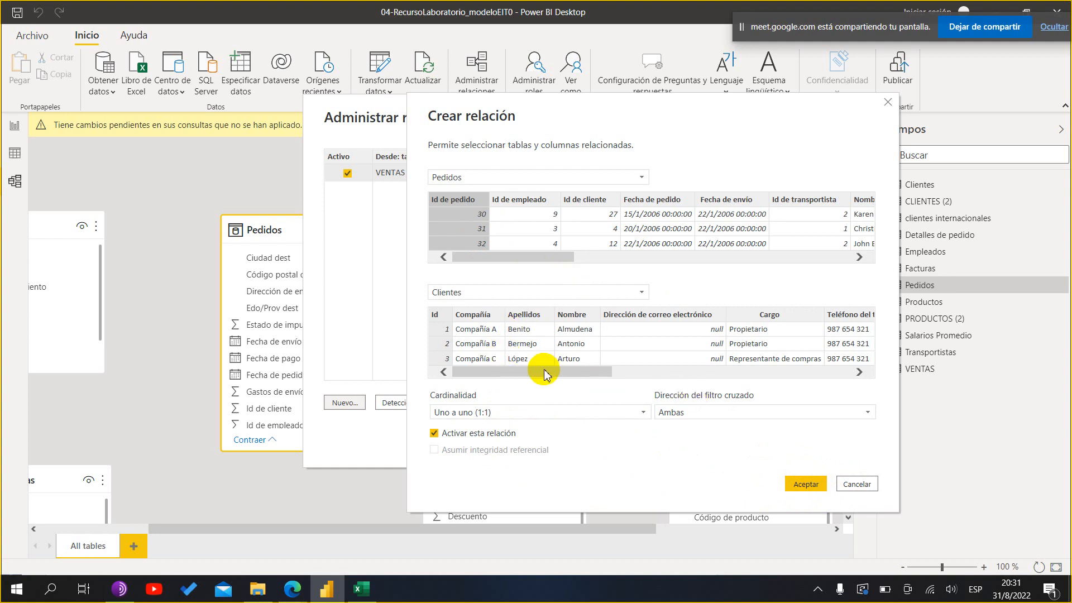
drag(603, 372, 485, 407)
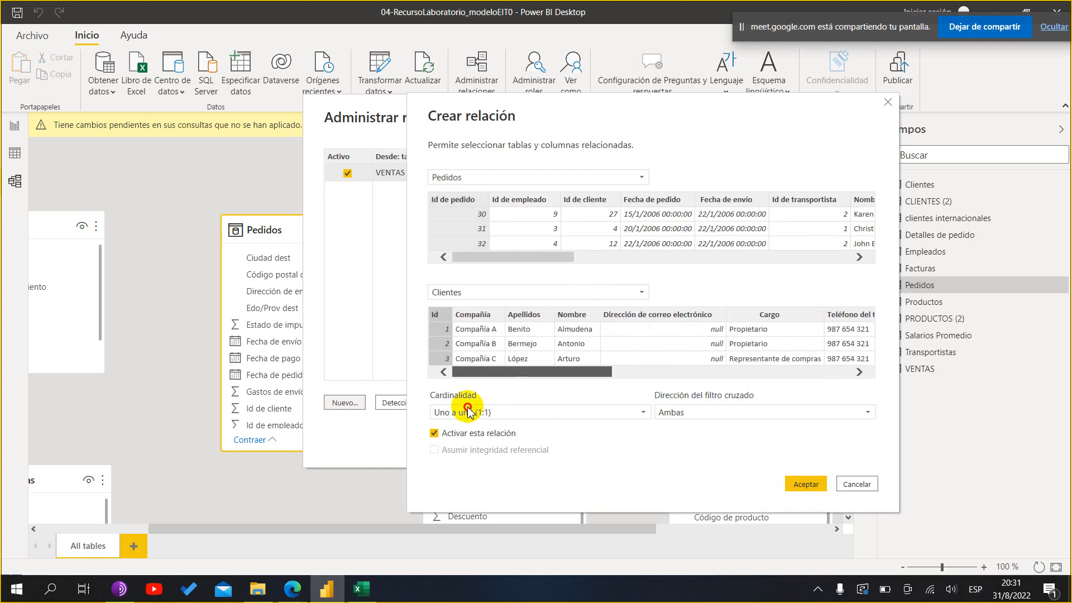
click(805, 486)
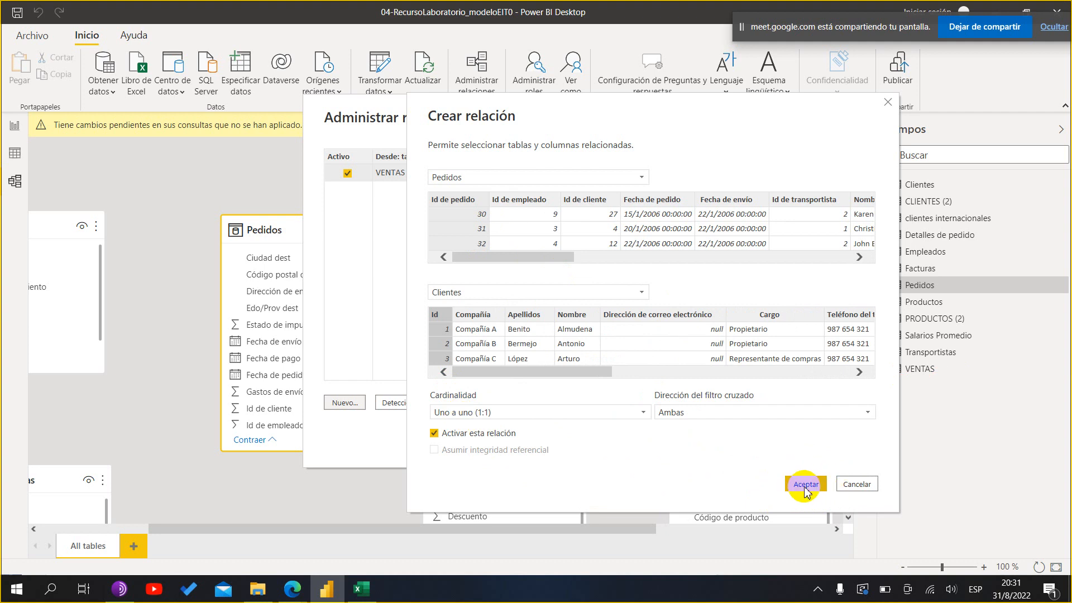
click(788, 443)
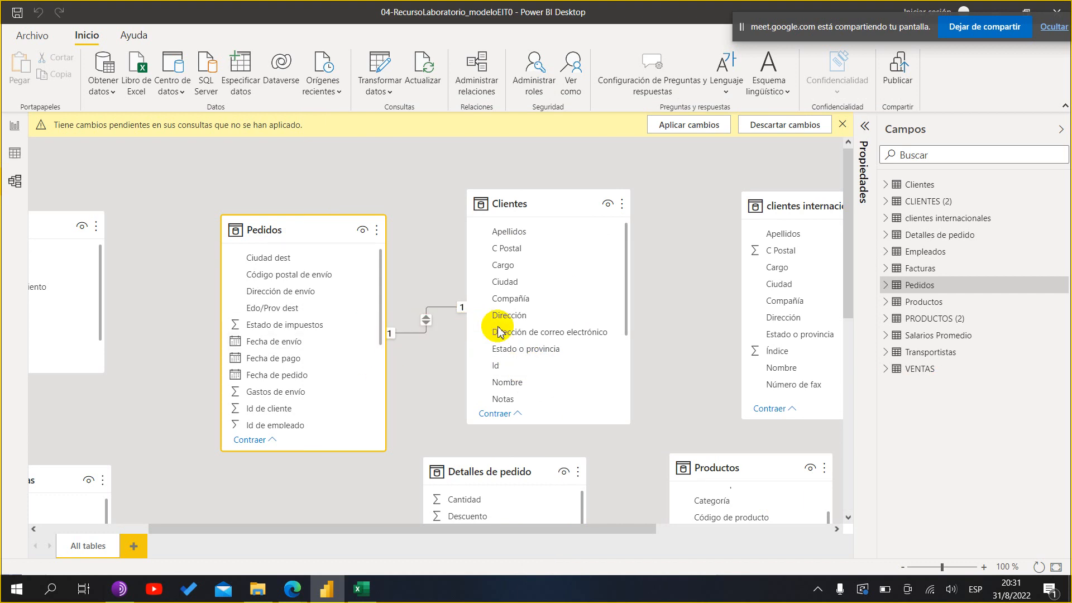
- Move the Pedidos table slightly closer to Clientes and inspect the cardinality and filter direction of their relationship
drag(361, 233, 386, 223)
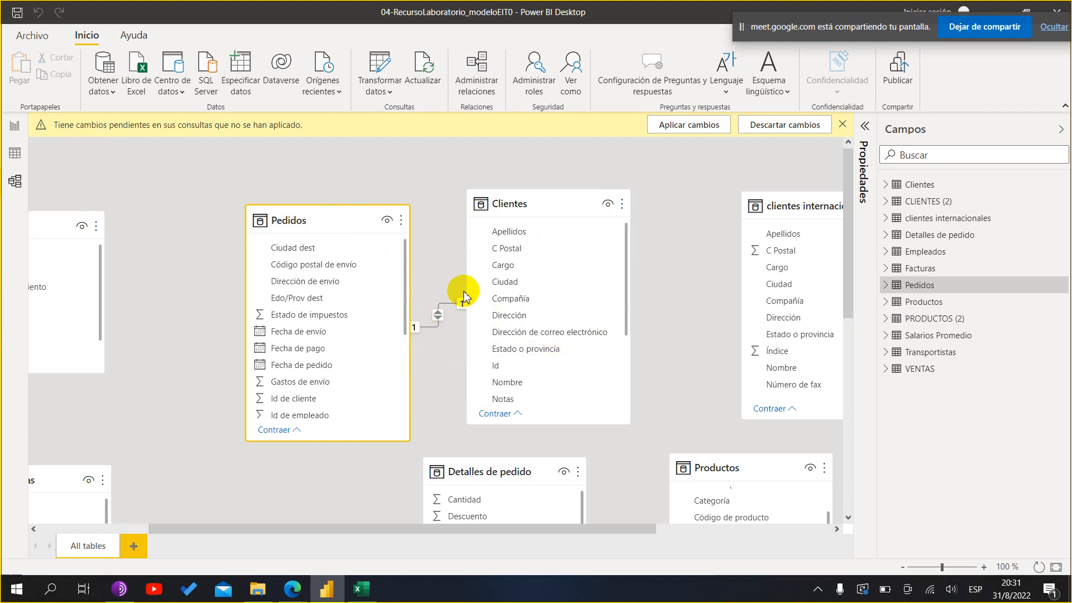
ctrl+scroll(440, 336, up, 5)
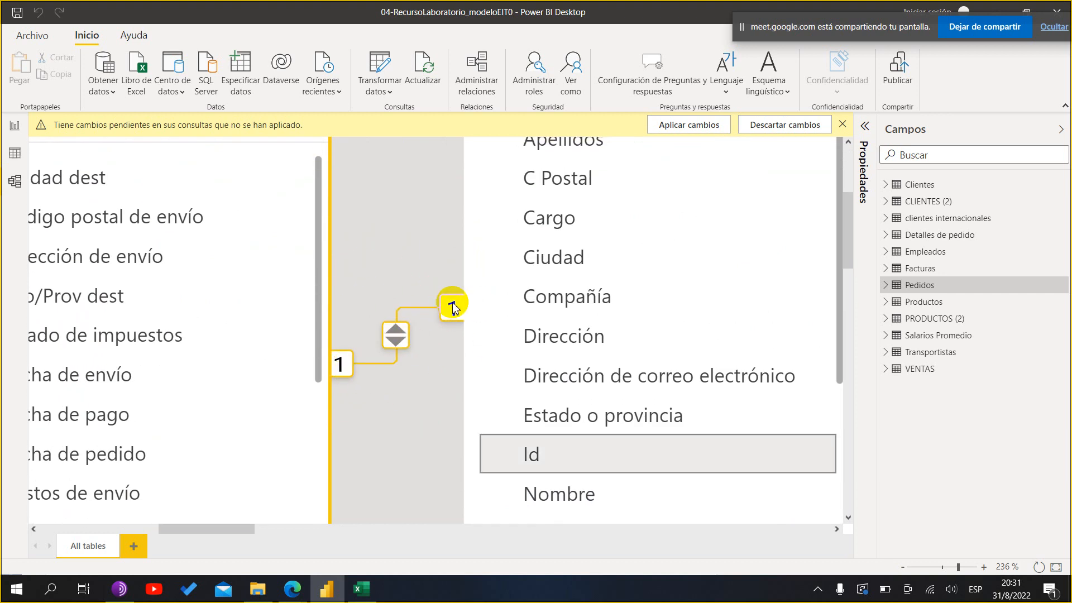
scroll(452, 363, up, 2)
scroll(452, 363, down, 3)
scroll(452, 362, up, 1)
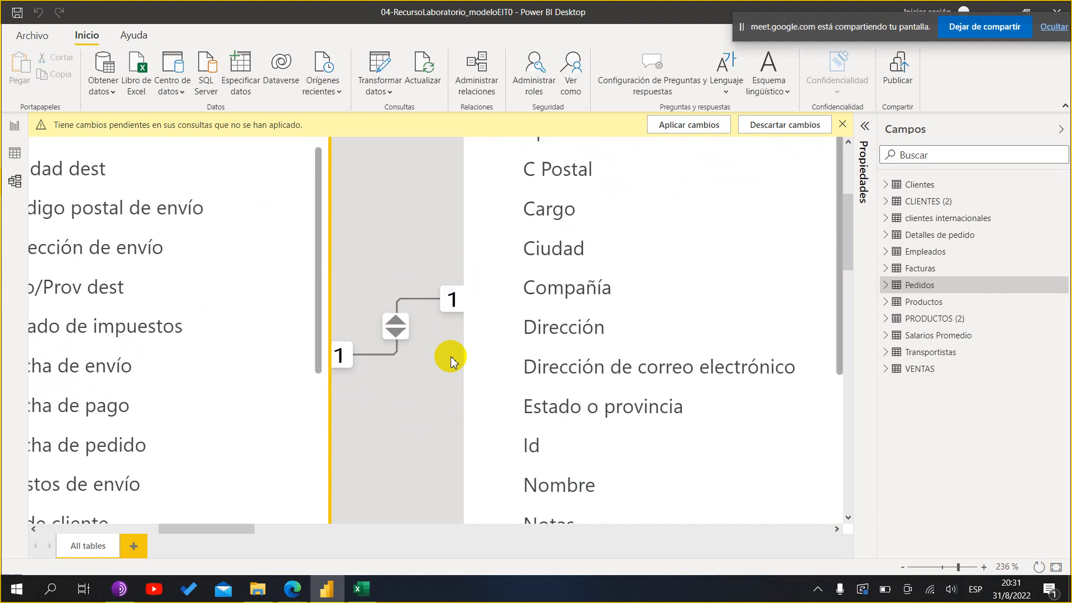
scroll(451, 354, down, 2)
scroll(414, 327, up, 2)
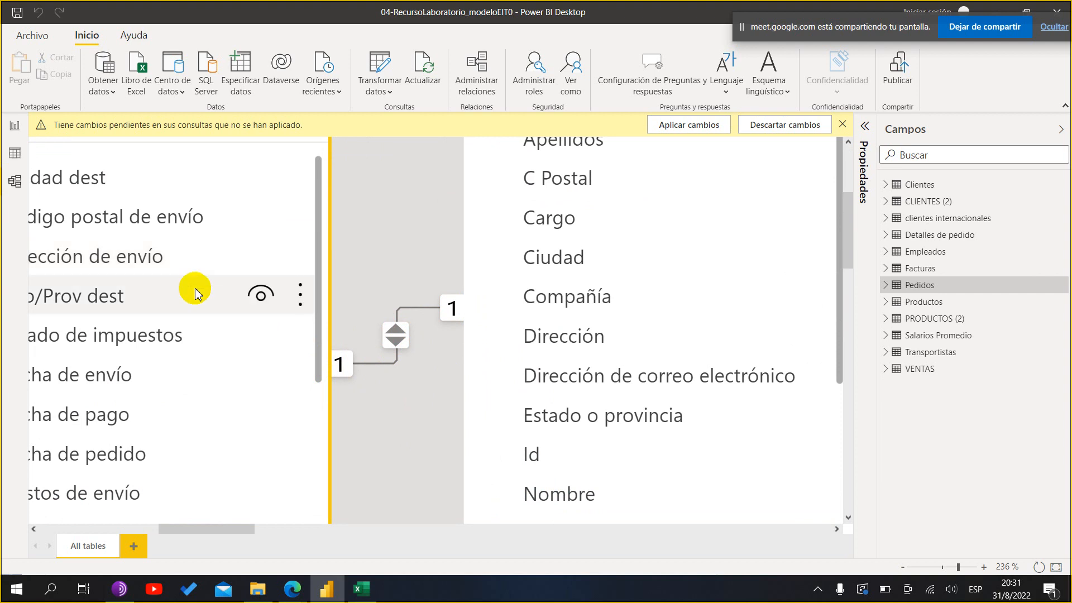
- Compare the PRODUCTOS (2)–VENTAS relationship with the one between Pedidos and Clientes in the model diagram
scroll(383, 199, down, 10)
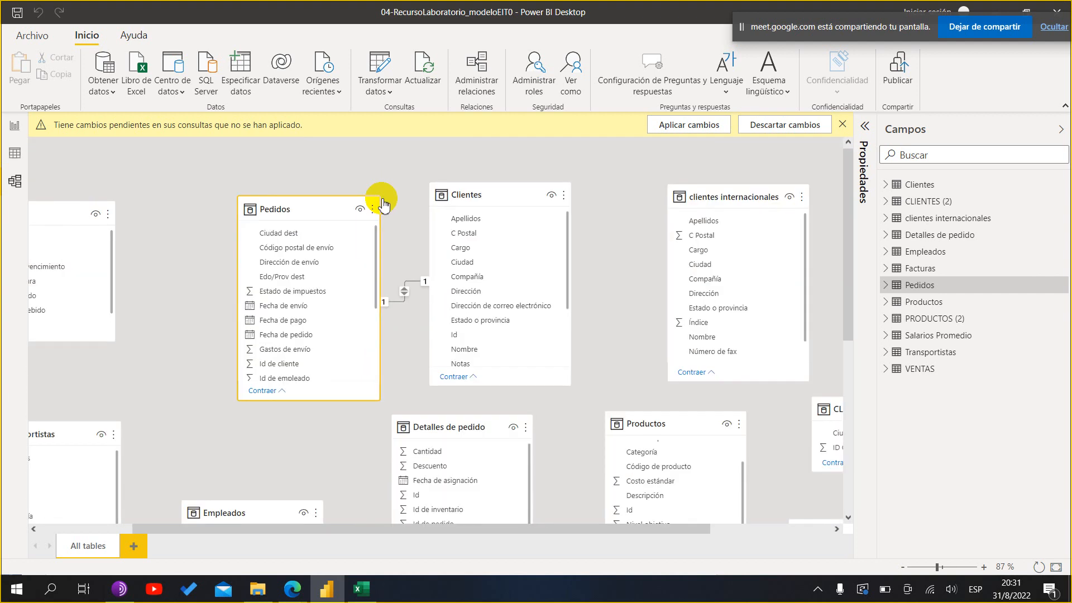
scroll(686, 486, up, 1)
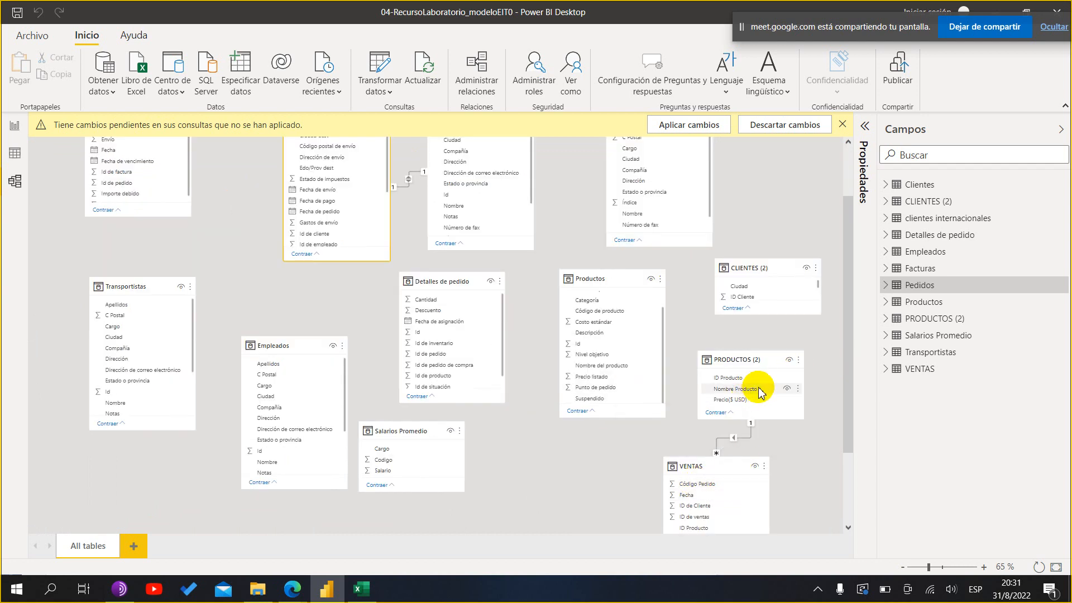
mouse_move(763, 374)
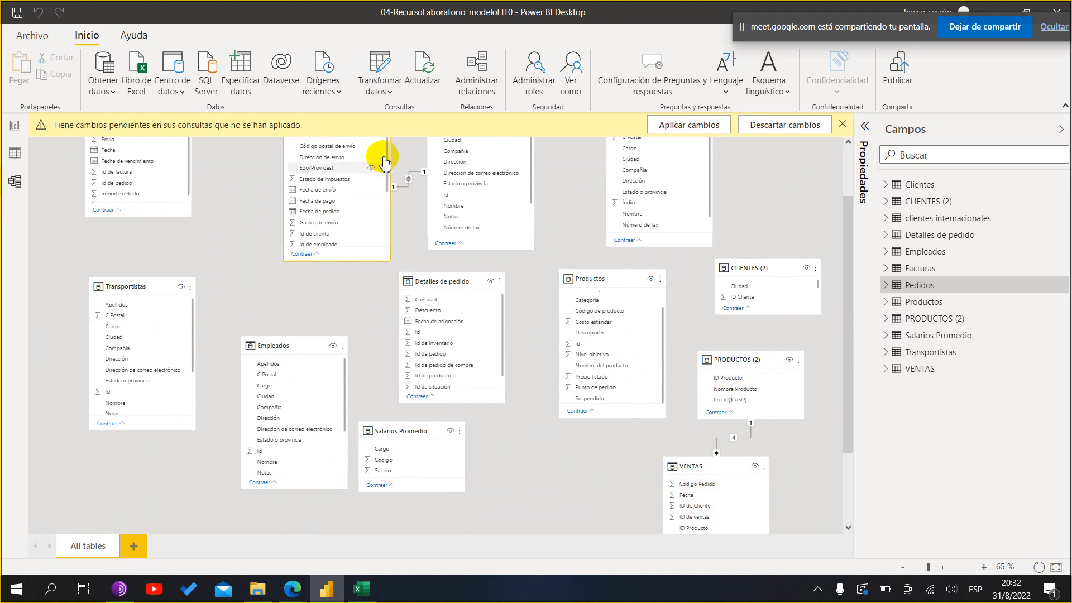
scroll(404, 160, up, 1)
scroll(426, 407, up, 8)
scroll(419, 223, up, 5)
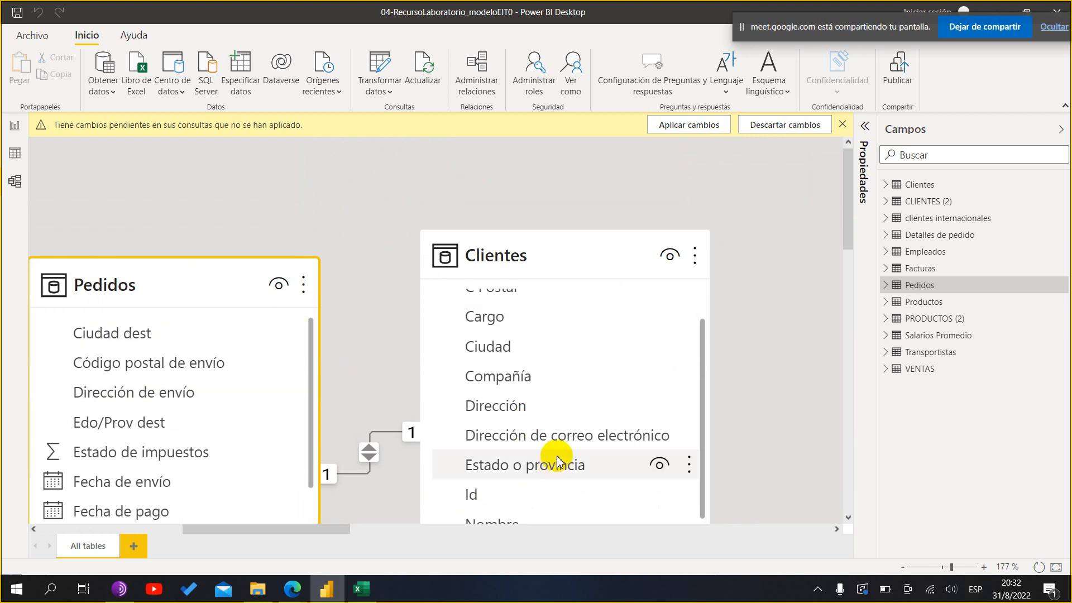
scroll(715, 417, down, 2)
scroll(712, 407, down, 2)
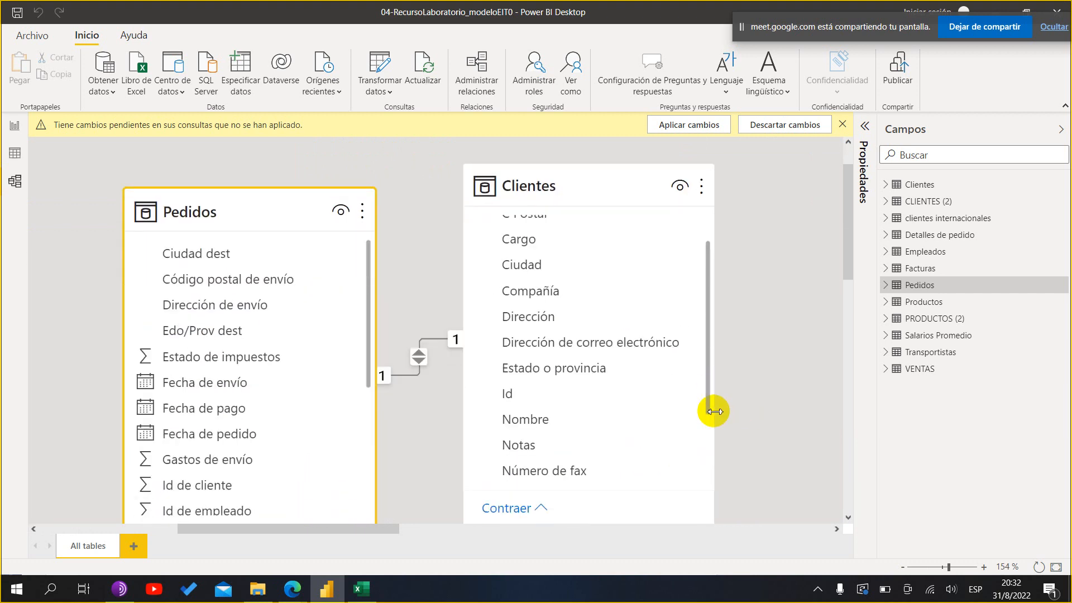
- Run automatic relationship detection from the Pedidos table's relationship manager, then close the results and the manager
drag(319, 527, 267, 530)
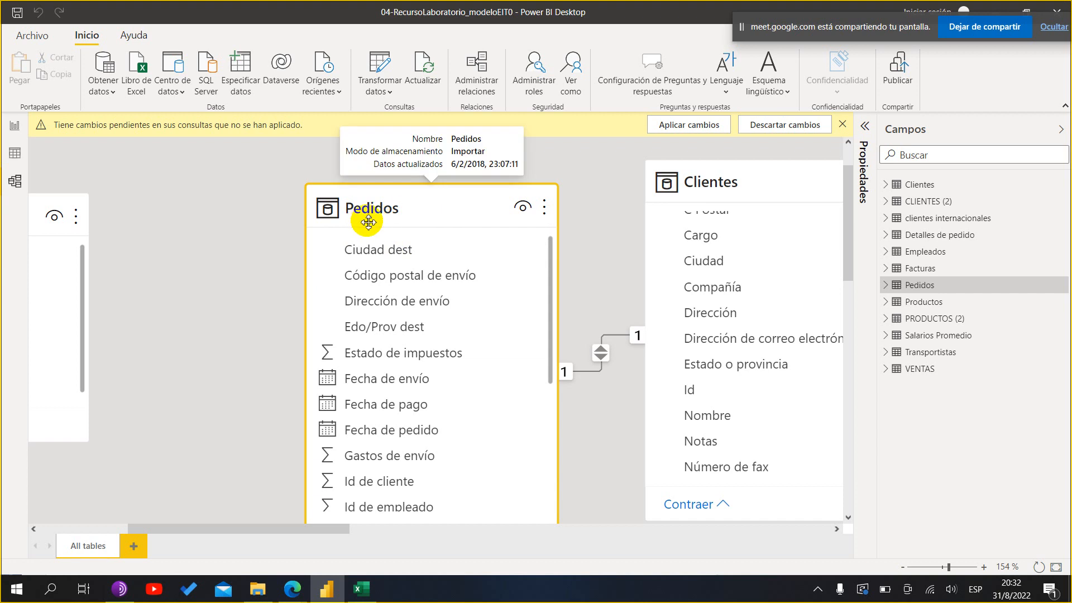
right_click(414, 212)
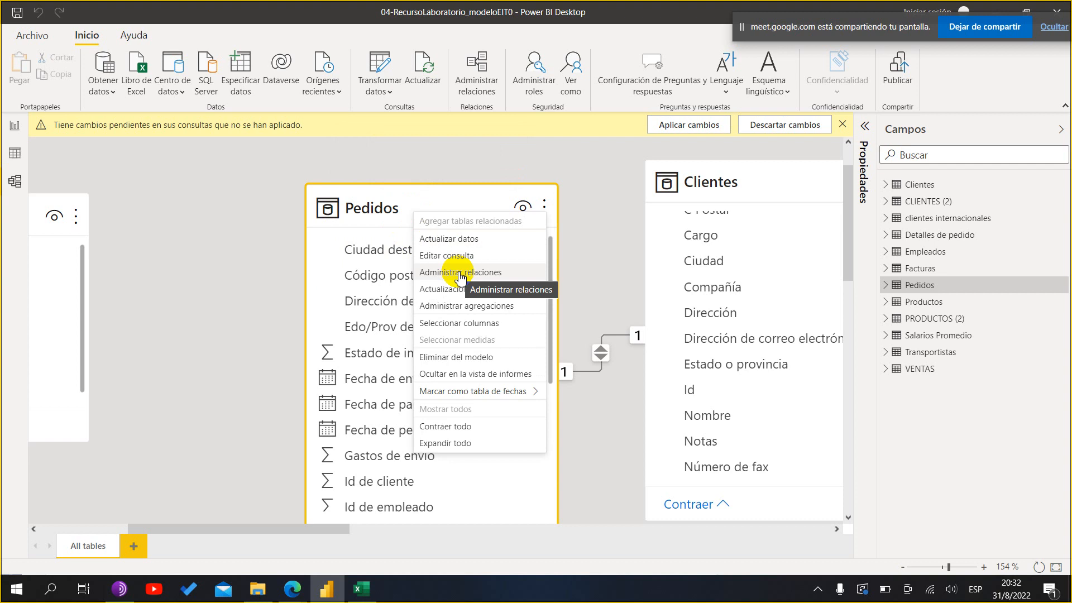
scroll(460, 276, down, 1)
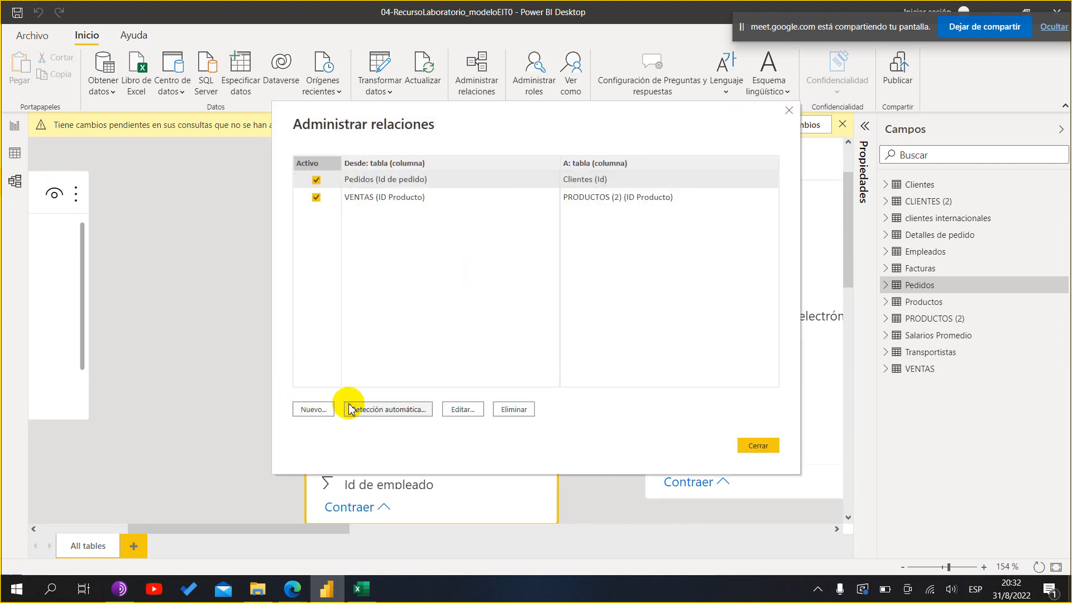
click(426, 412)
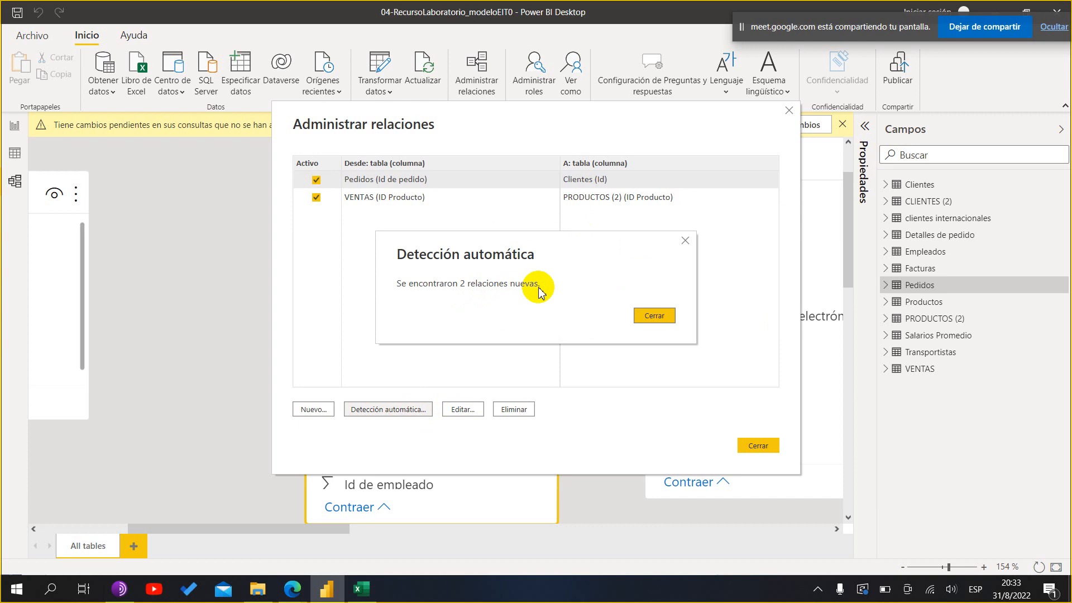
click(660, 319)
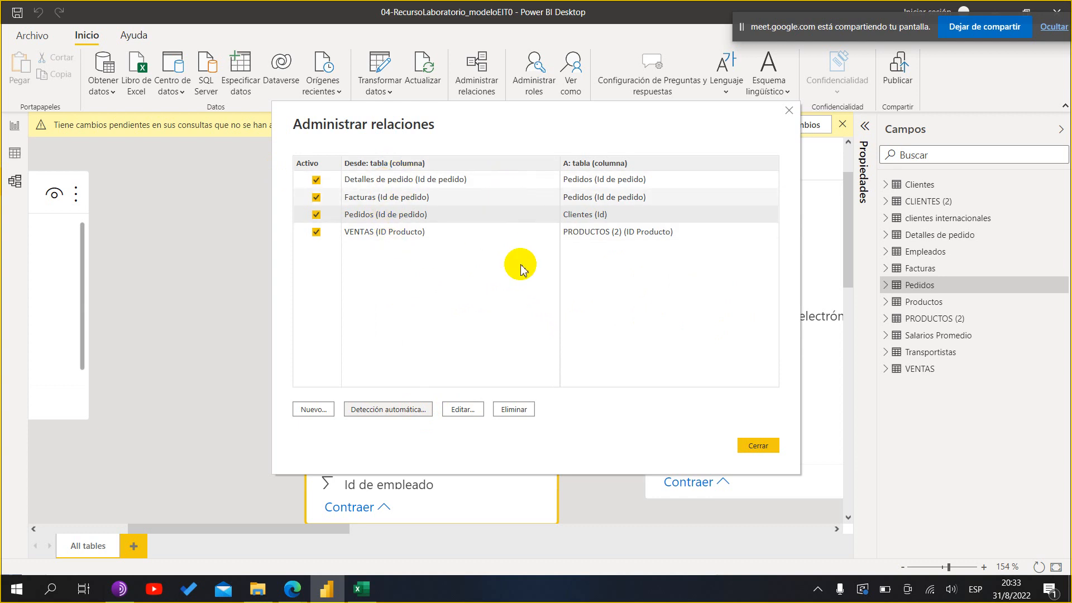
click(759, 445)
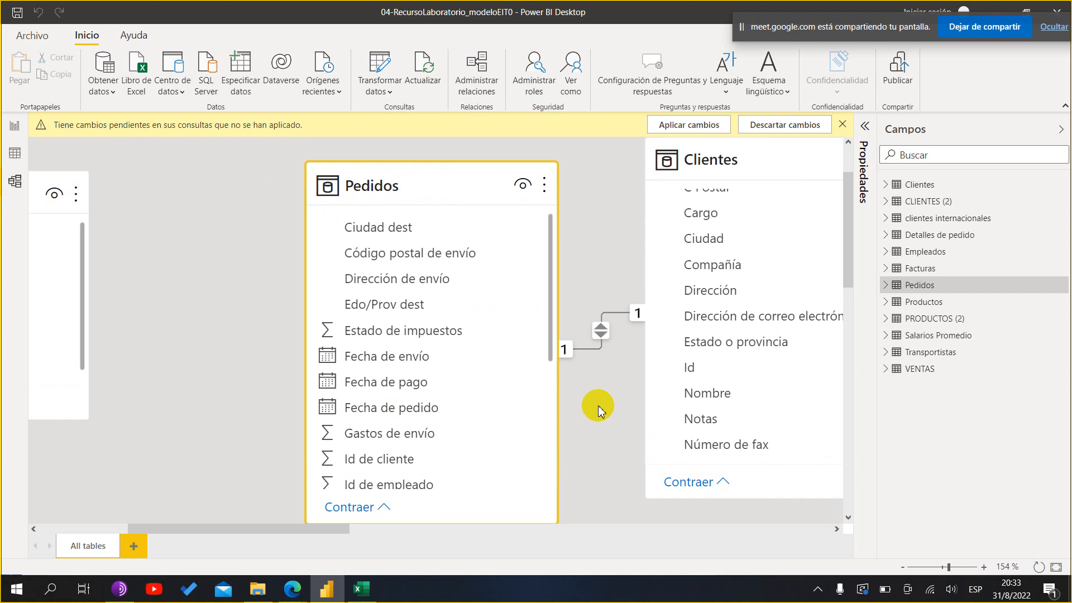
- Rearrange the diagram by moving Facturas lower and nearer to Pedidos, and shifting Pedidos slightly up toward Facturas
scroll(598, 406, down, 4)
scroll(599, 406, down, 2)
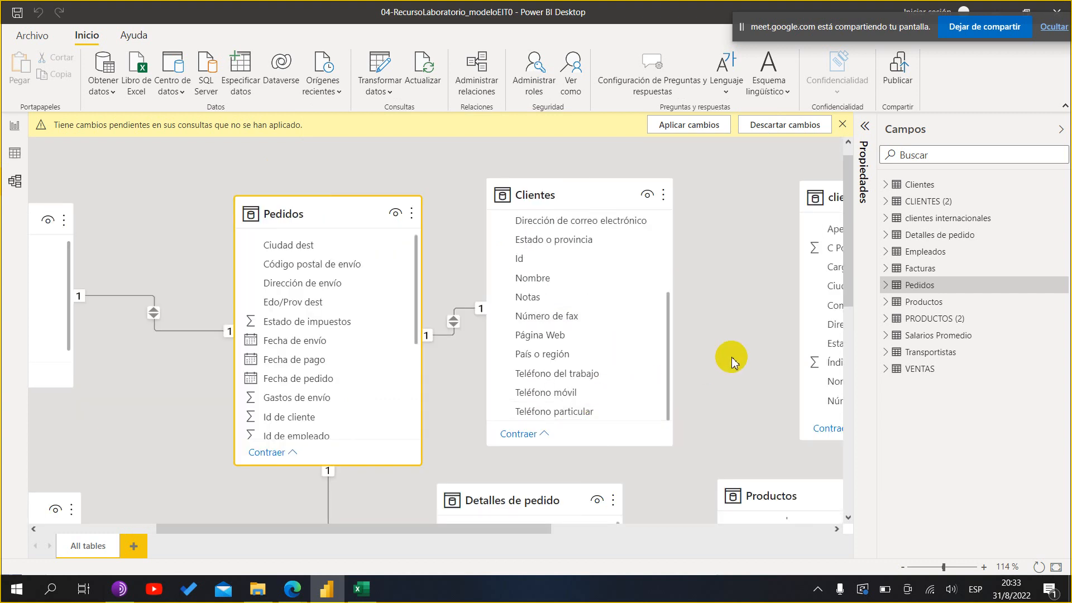
scroll(737, 334, down, 1)
scroll(736, 333, down, 3)
scroll(721, 338, down, 4)
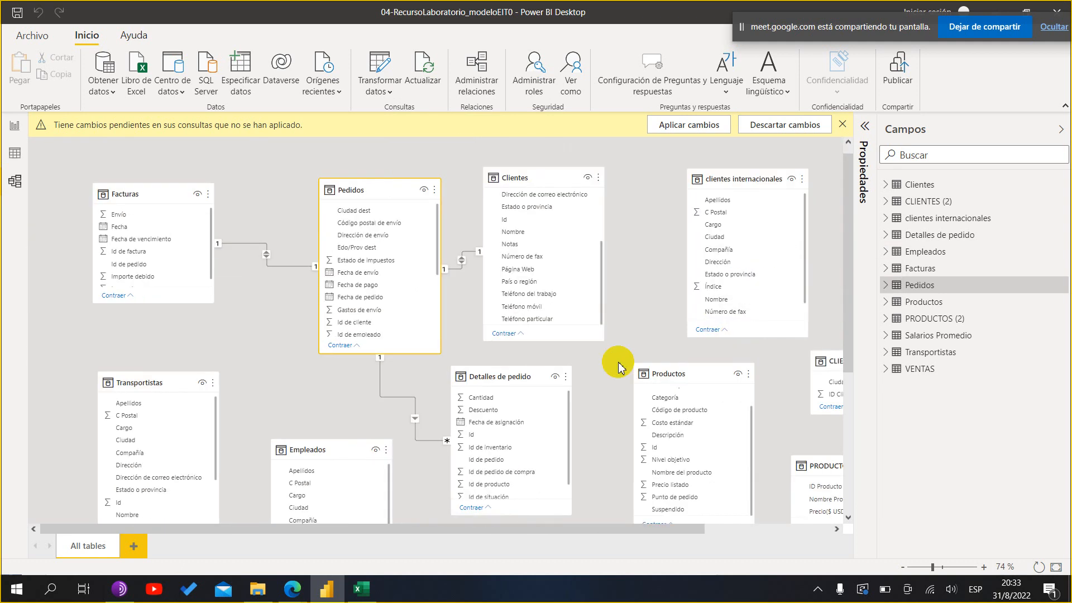
drag(182, 200, 216, 241)
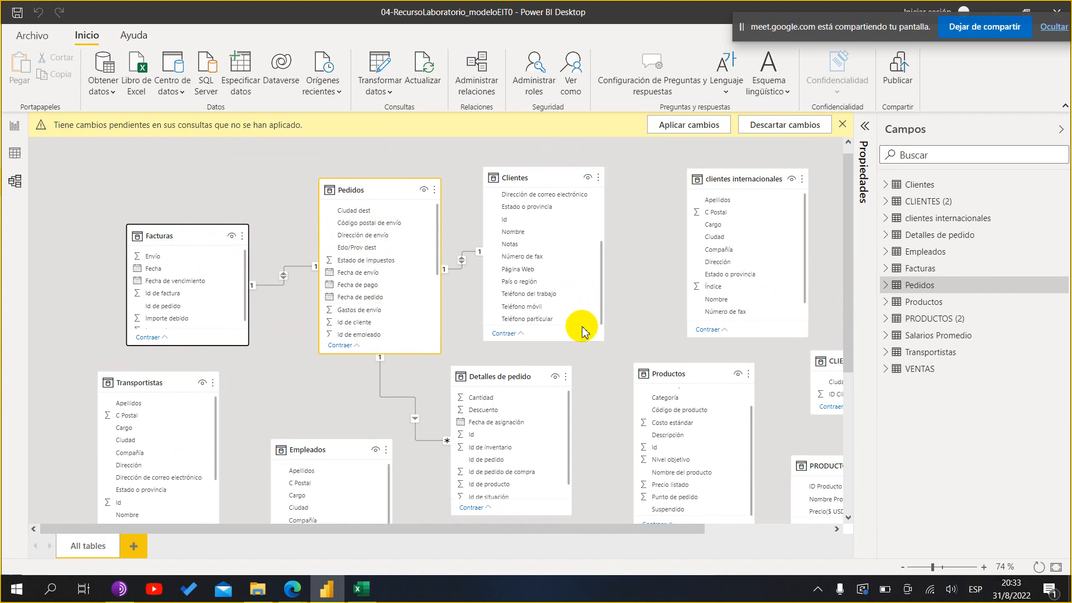
click(346, 190)
drag(347, 190, 329, 180)
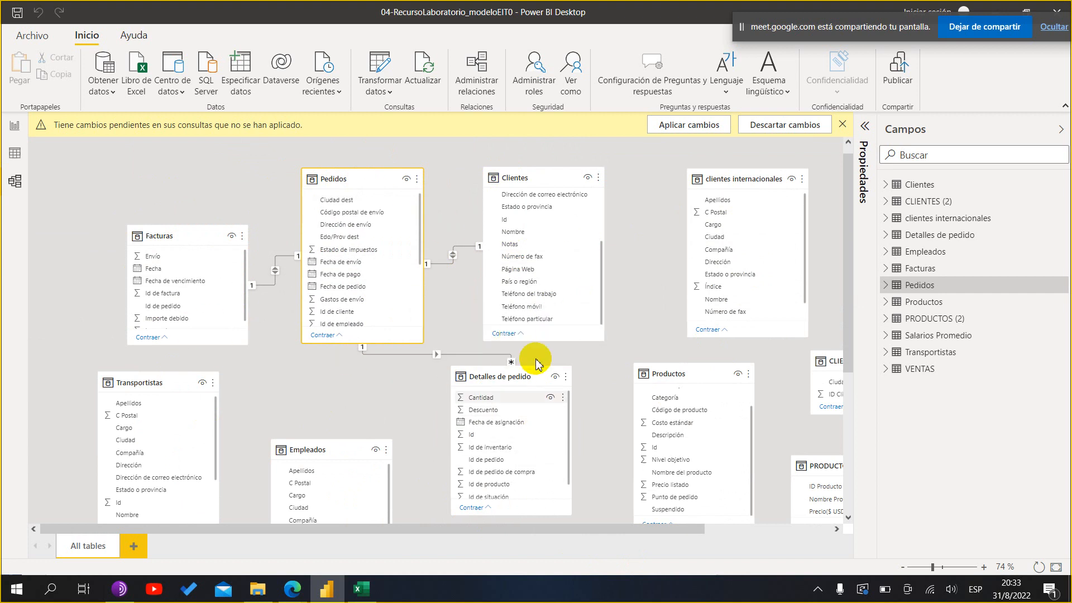
- Open the relationship manager from the Pedidos table and move its window aside to uncover that table in the diagram
scroll(541, 360, down, 3)
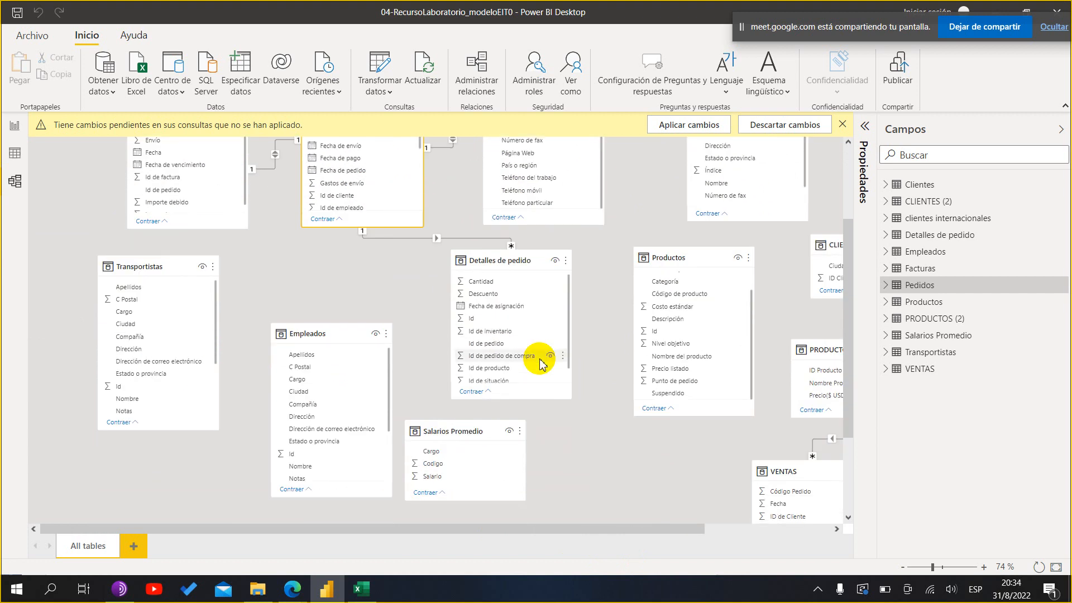
scroll(539, 353, up, 3)
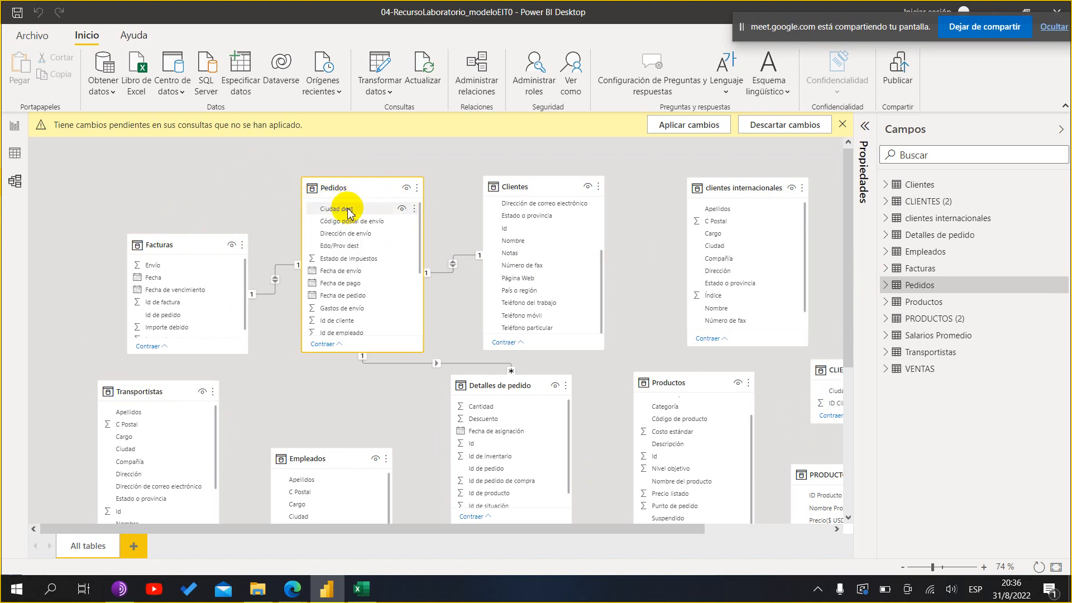
scroll(390, 166, down, 1)
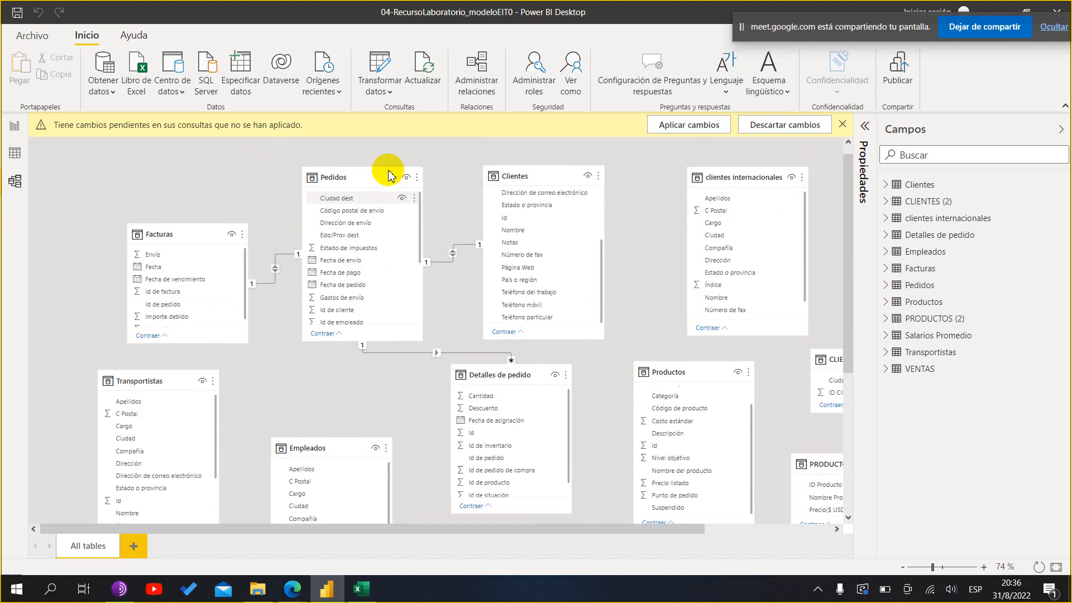
scroll(390, 175, up, 3)
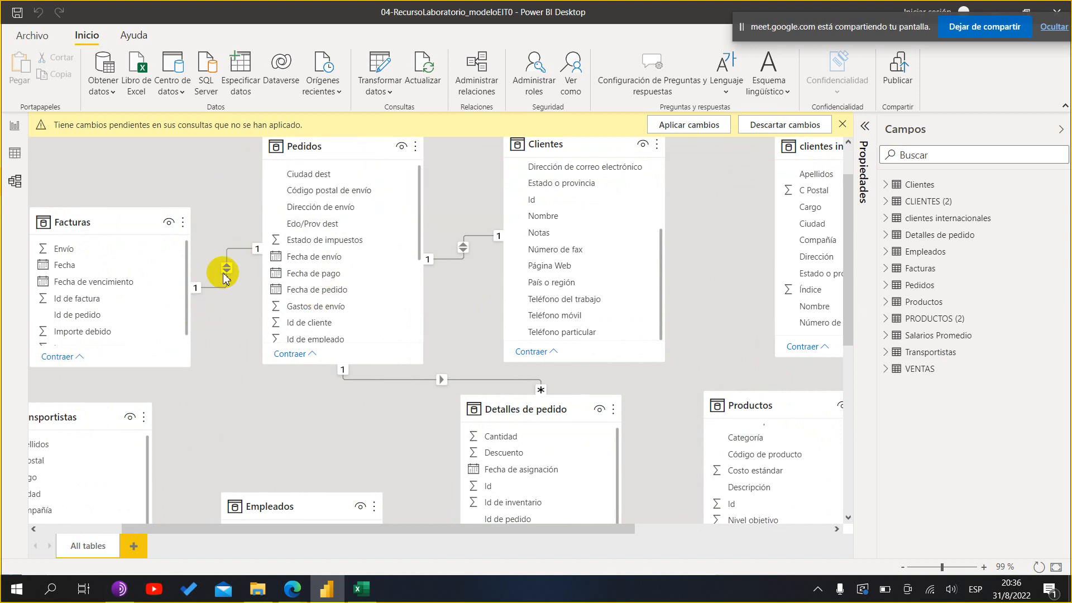
right_click(343, 148)
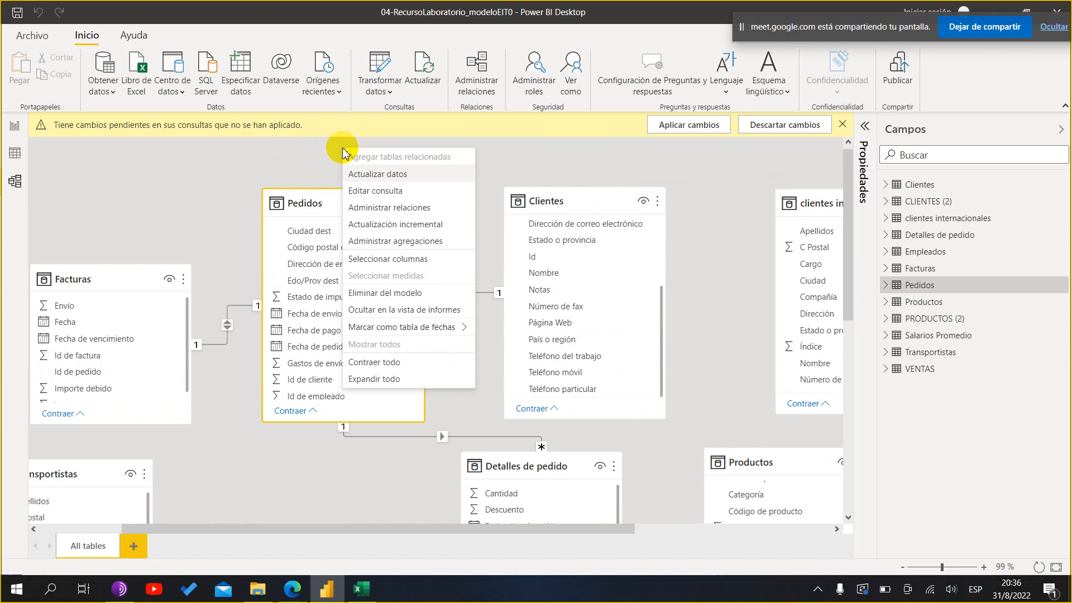
click(383, 210)
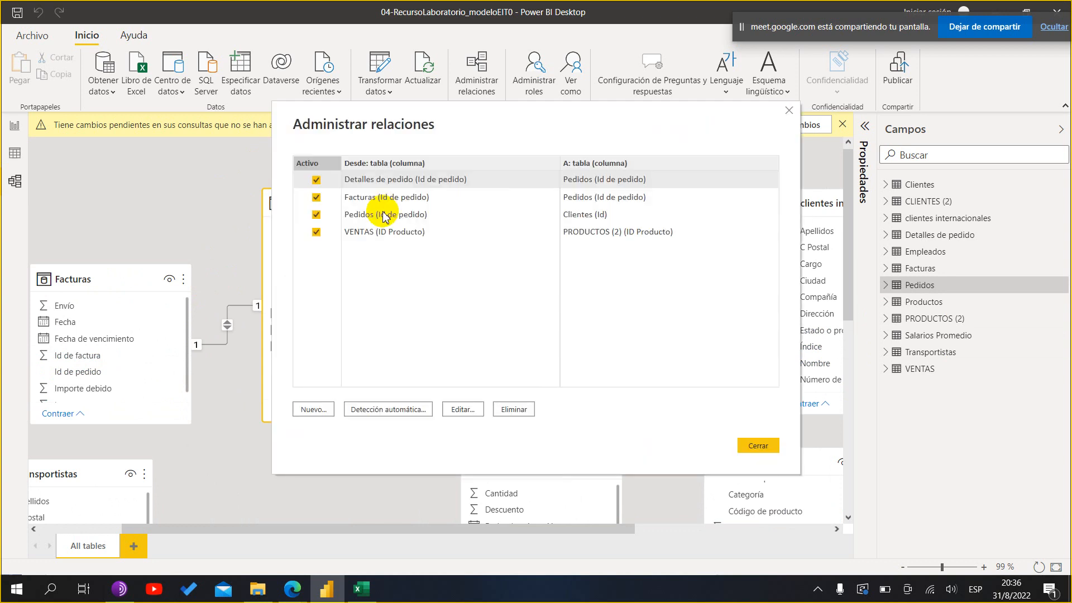
drag(450, 132, 709, 124)
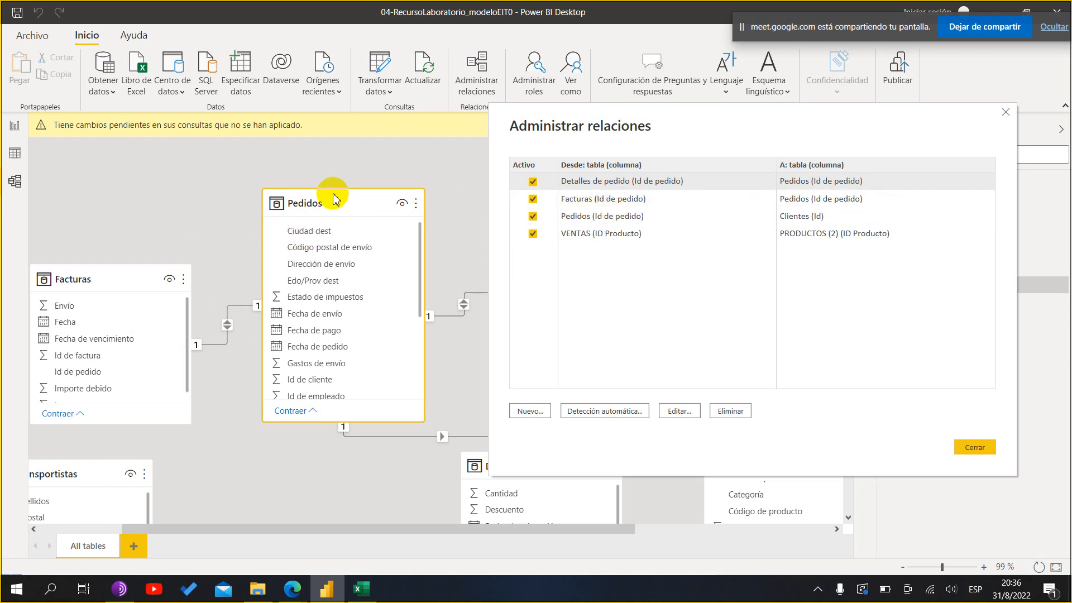
- Delete the Facturas–Pedidos relationship on Id de pedido and close the relationship manager
click(597, 202)
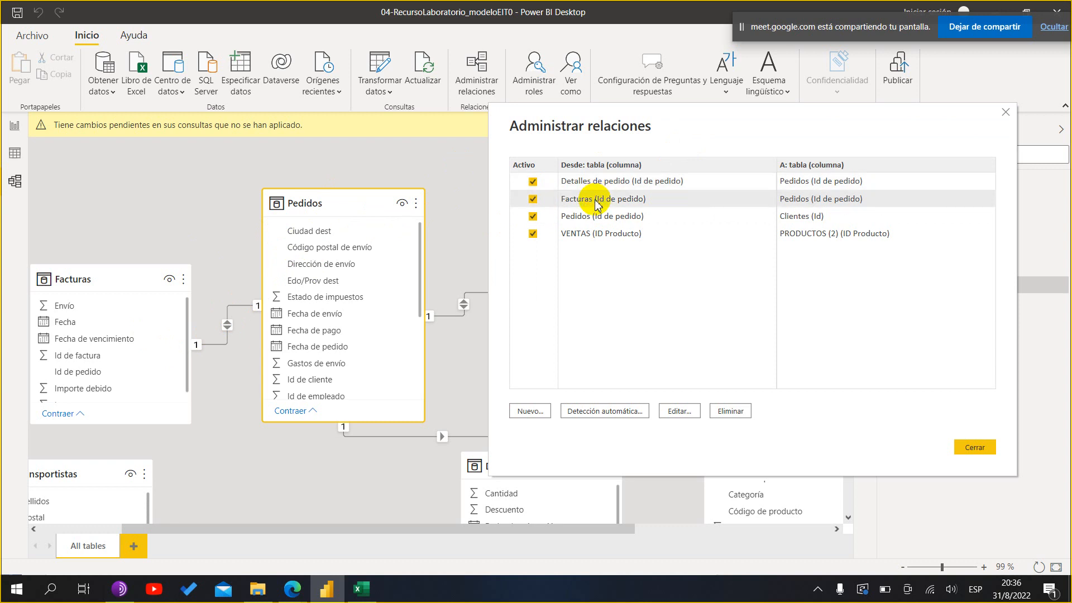
click(736, 413)
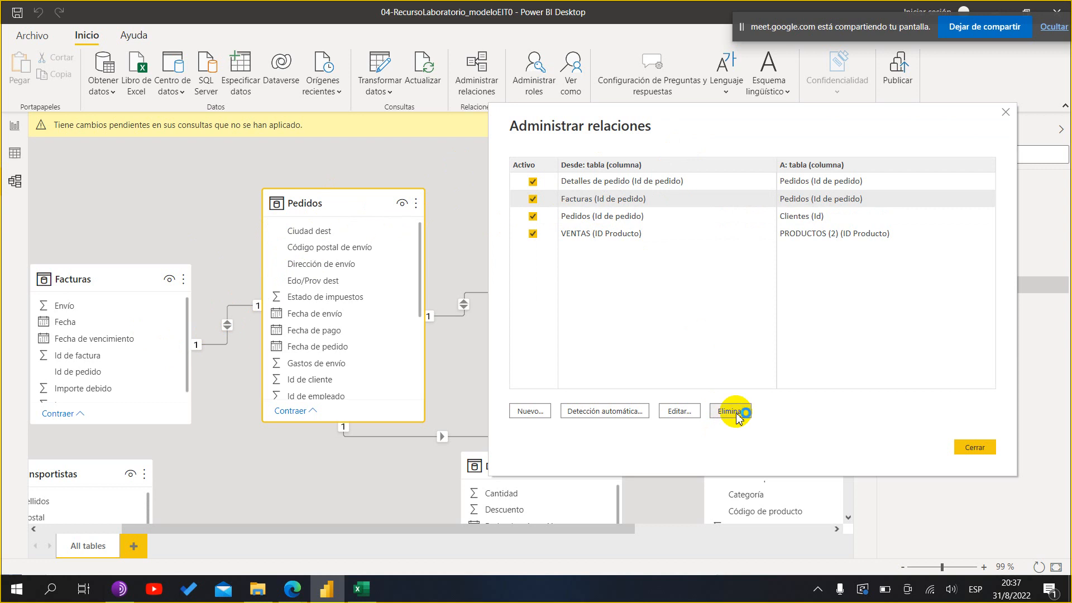
click(660, 334)
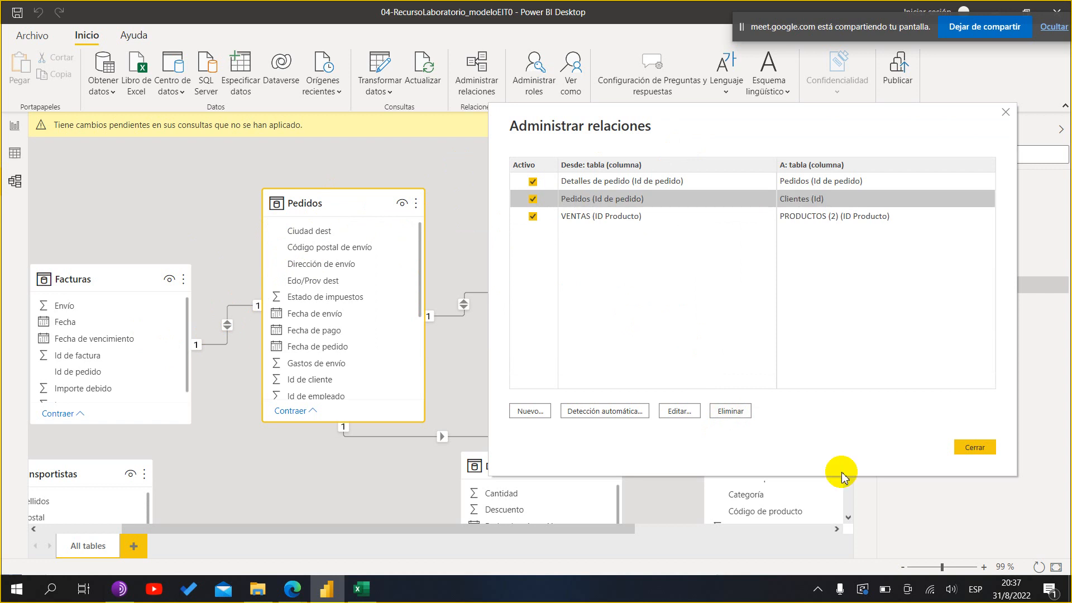
click(978, 447)
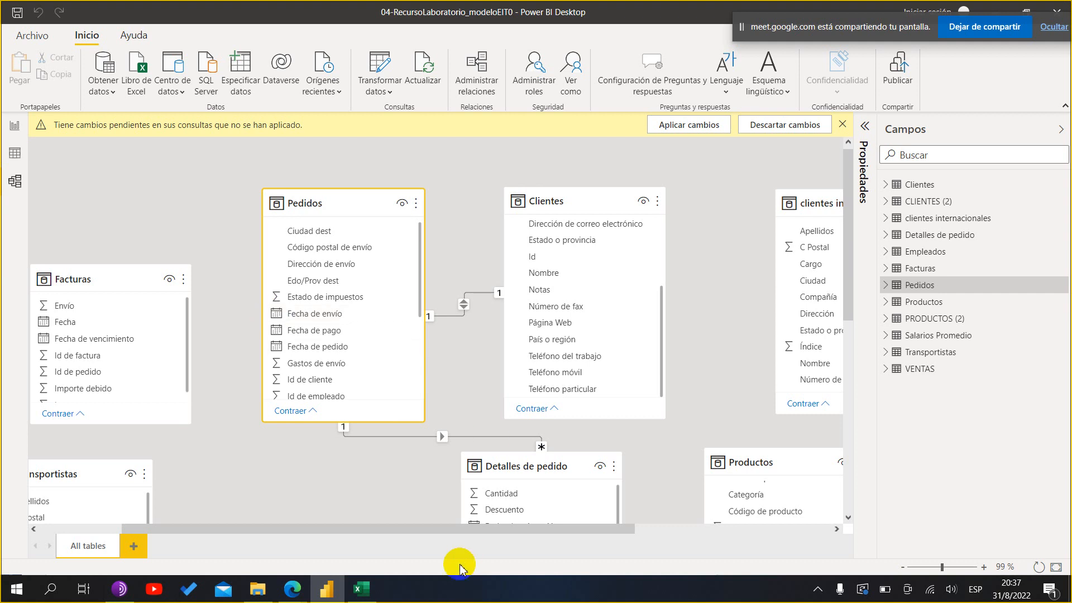
- Move the CLIENTES (2) table up in the model diagram, beside the clientes internacionales table
drag(618, 530, 836, 525)
drag(726, 455, 752, 251)
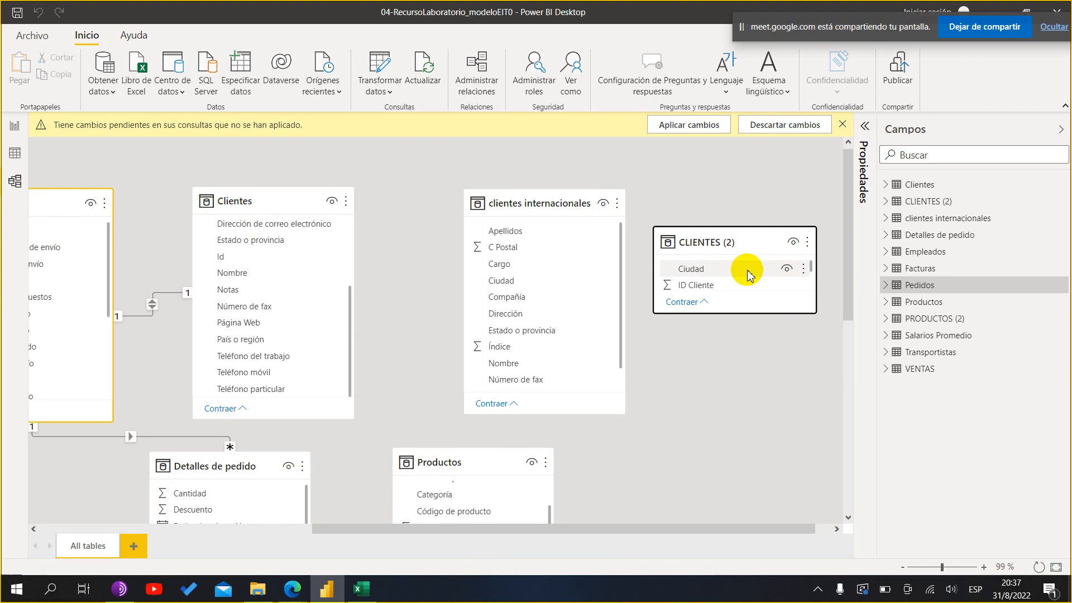
click(766, 416)
scroll(766, 416, down, 1)
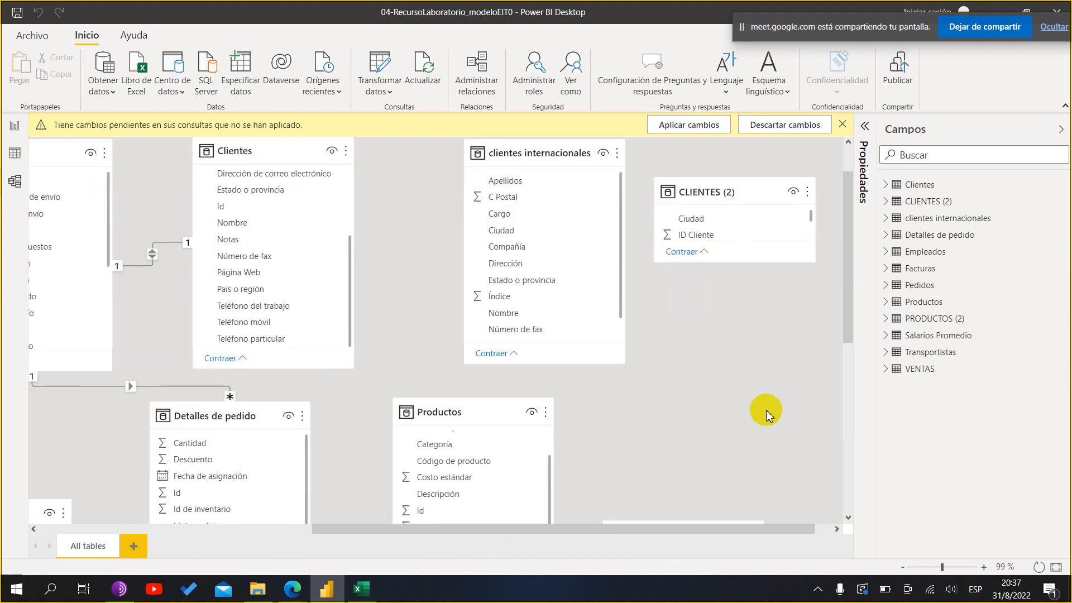
scroll(766, 416, up, 1)
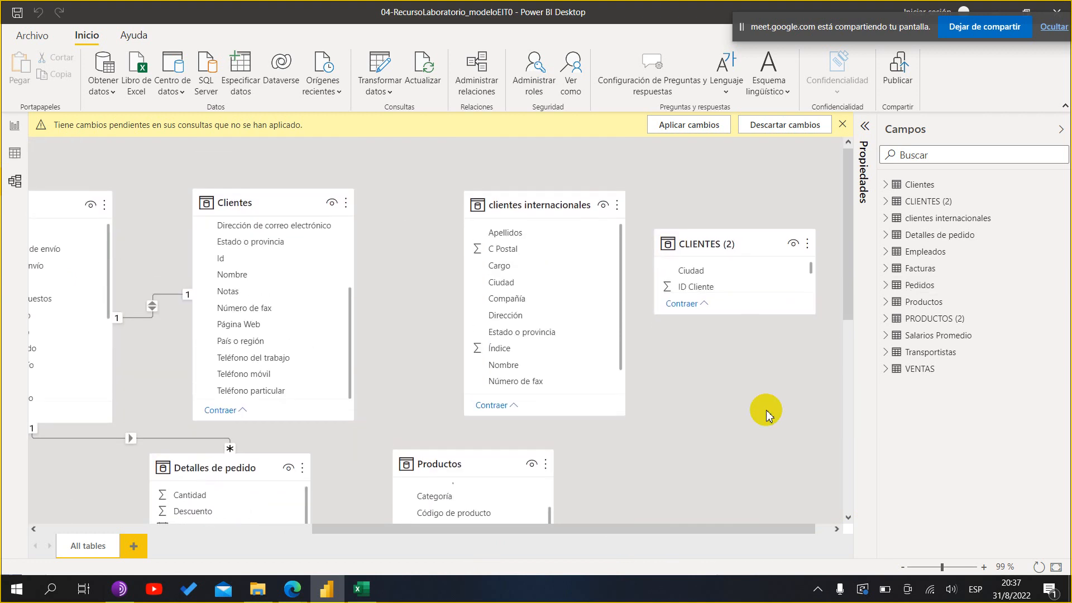
- Switch to the TIPOS DE TABLAS.xlsx workbook in Excel and compare the column headers of the PRODUCTOS and VENTAS sheets
click(362, 588)
click(178, 296)
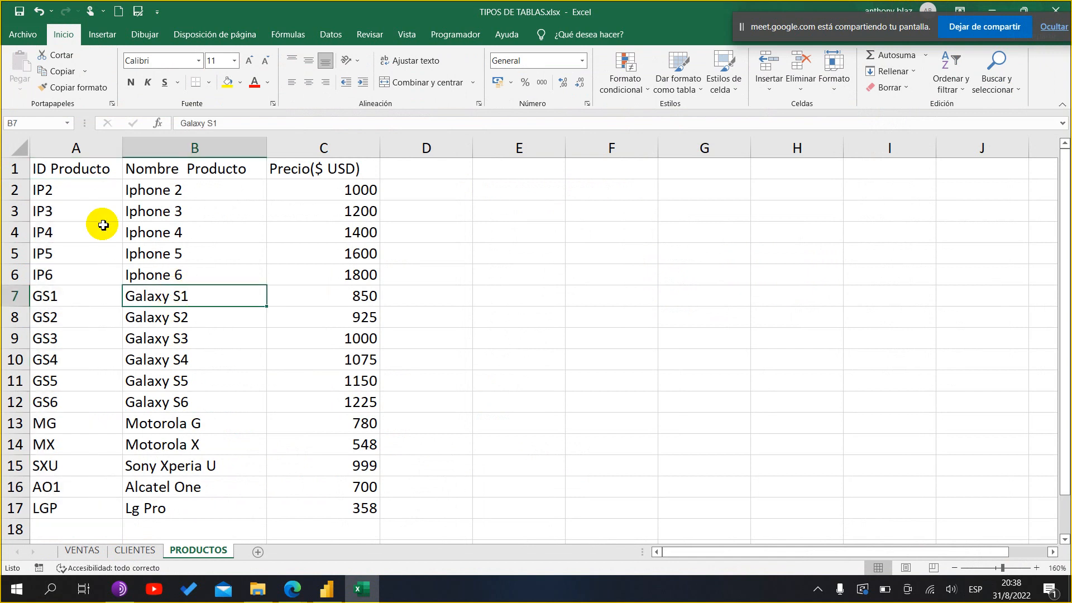
click(42, 178)
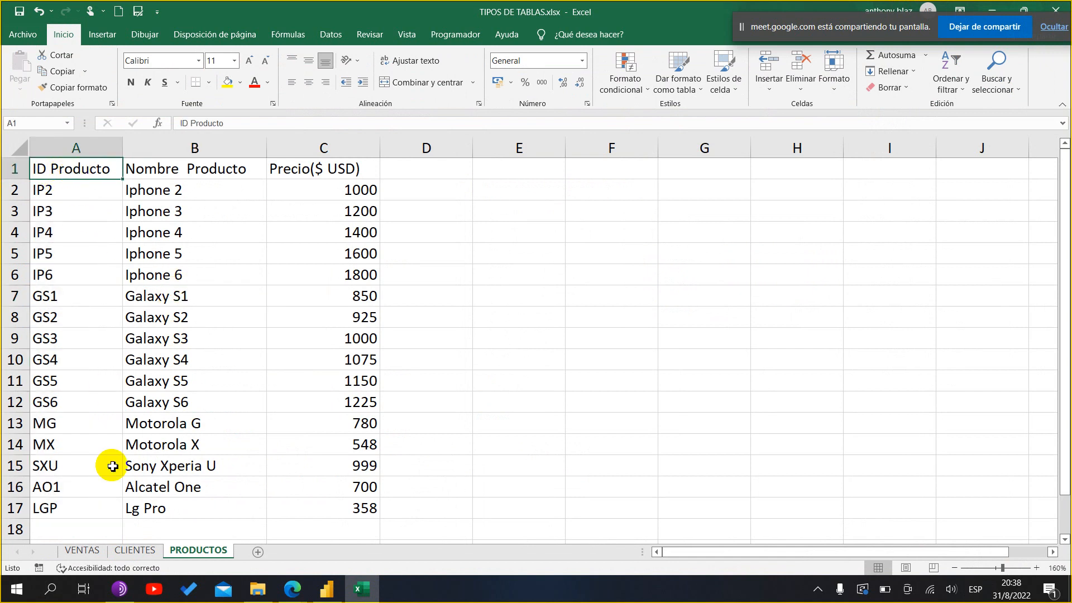
click(84, 550)
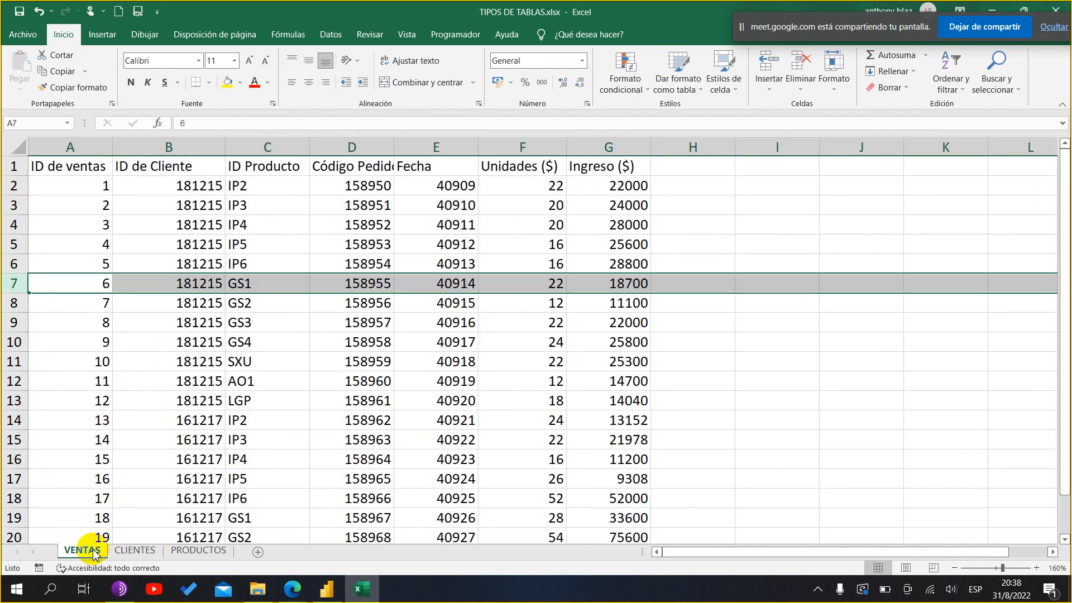
click(73, 164)
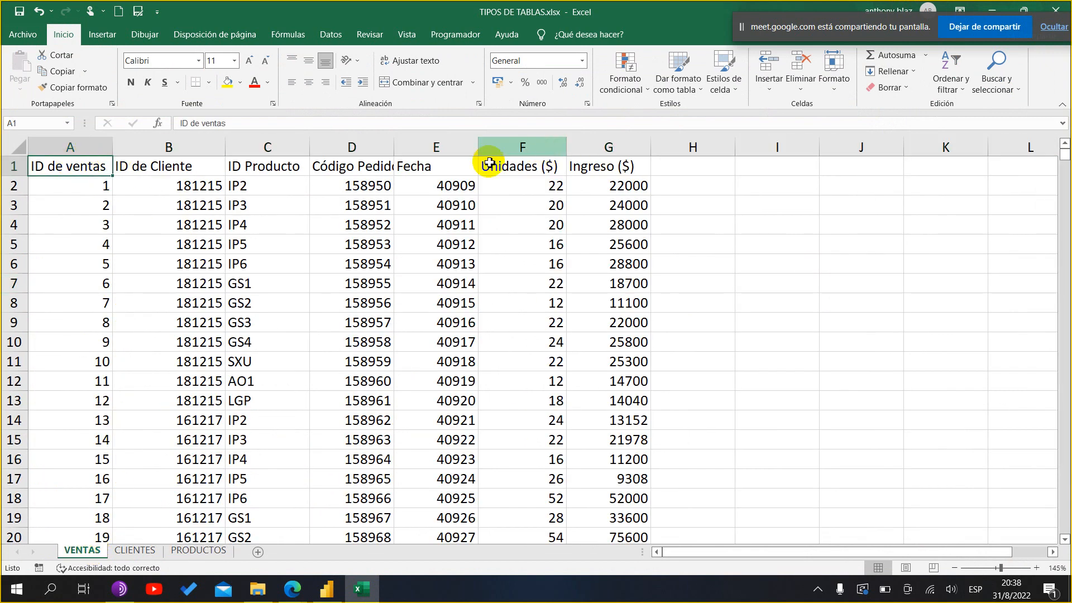
- Rename the header in cell C1 of the VENTAS sheet to ID Productos
click(304, 166)
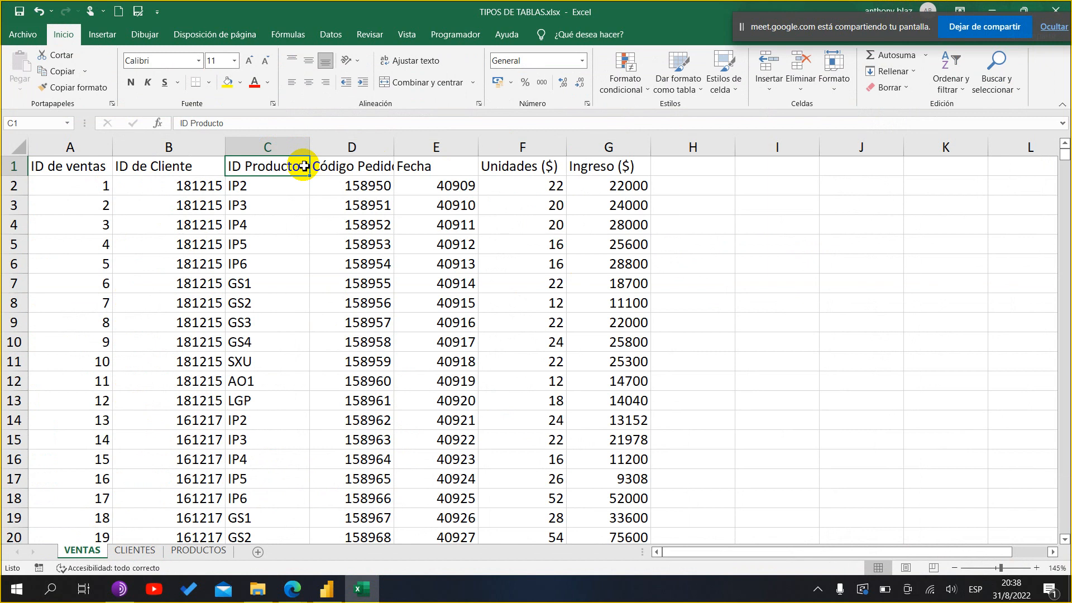
key(F2)
text(s)
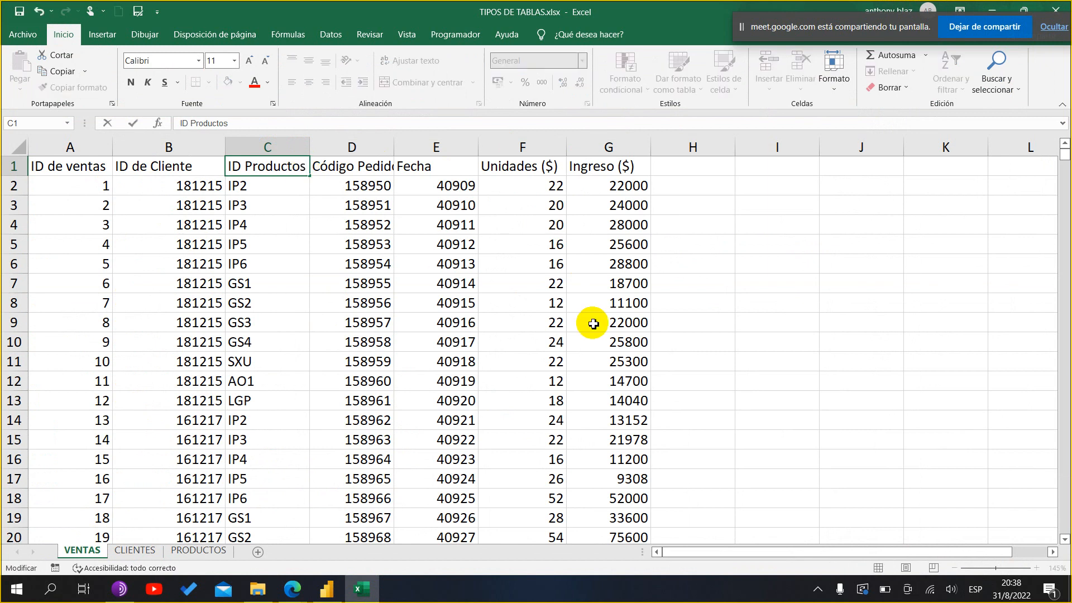
key(Return)
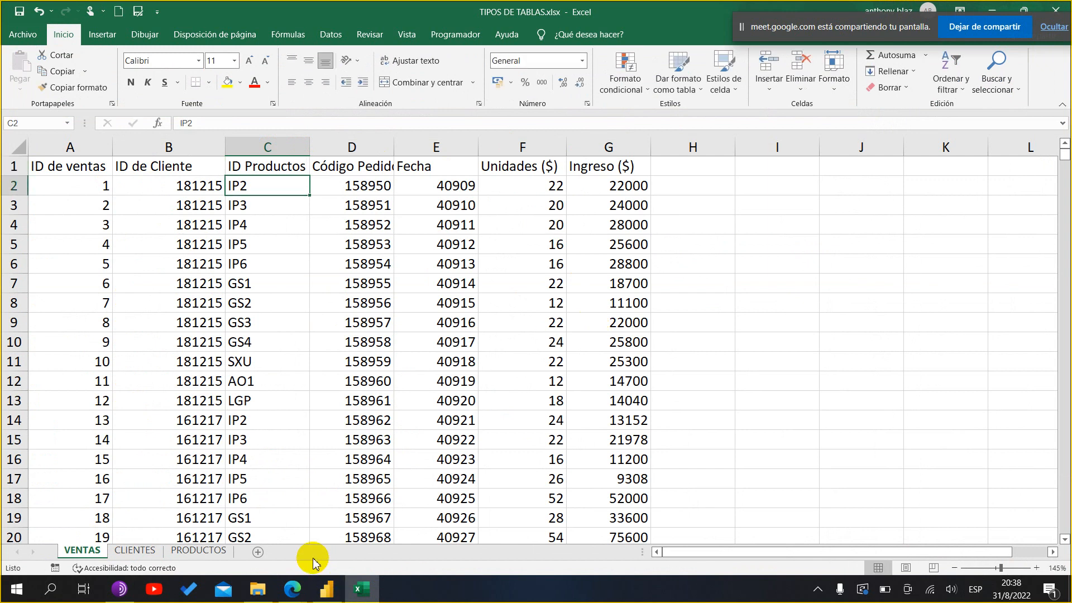
- Select the product IDs in A2:A17 of PRODUCTOS, and restore header C1 of VENTAS to ID Producto
click(215, 547)
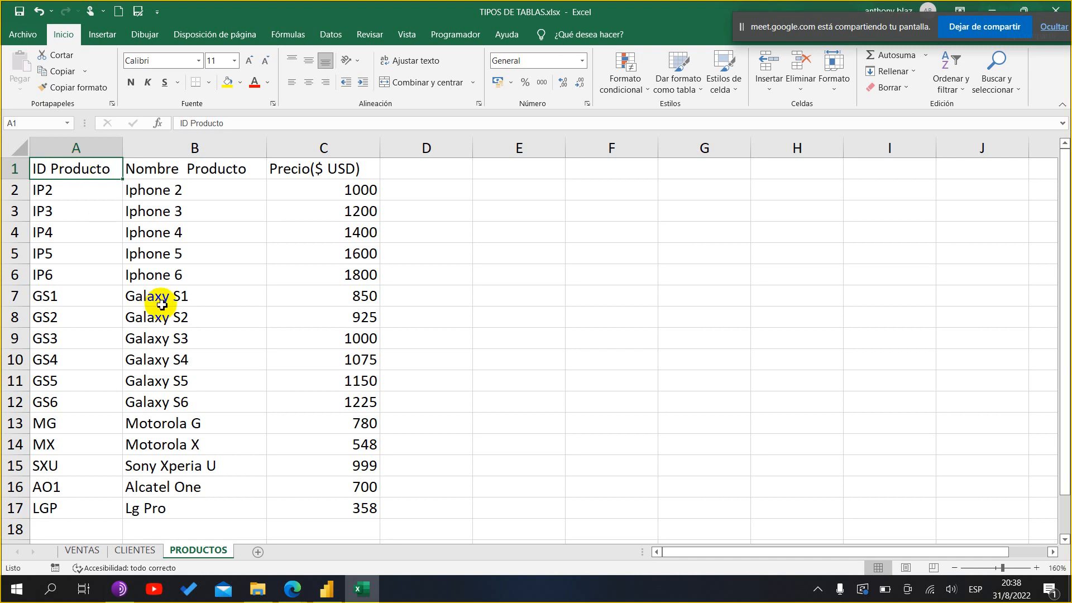
drag(66, 201, 74, 515)
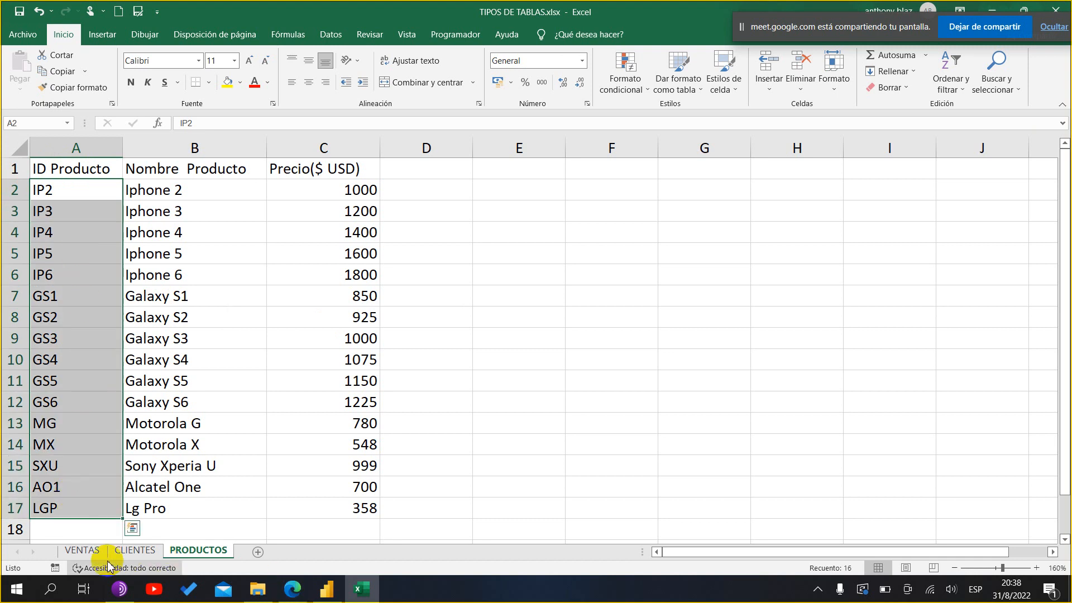
click(83, 550)
double_click(307, 167)
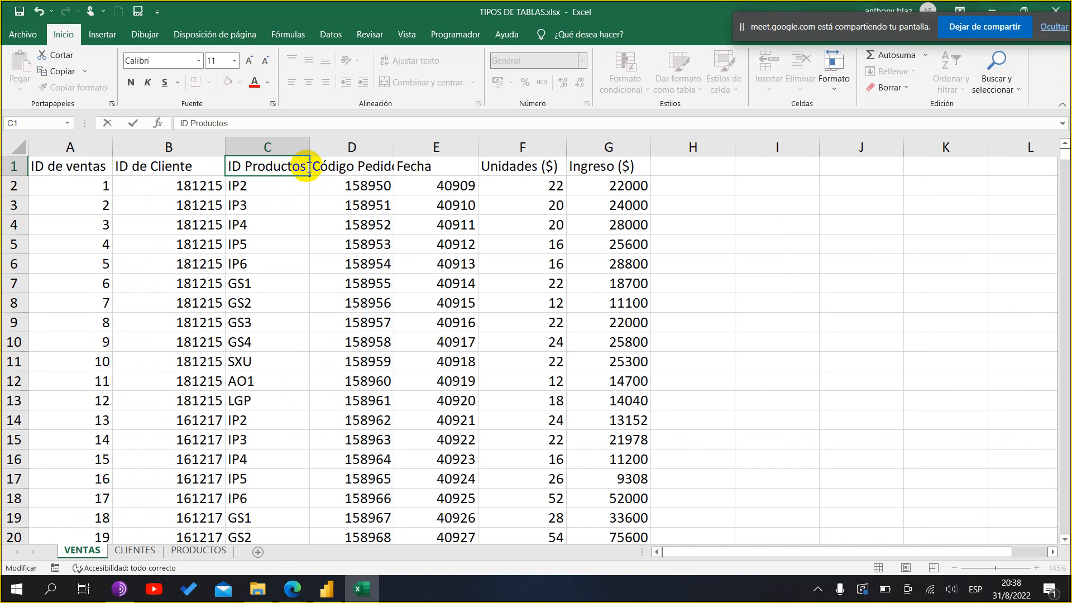
key(BackSpace)
key(Return)
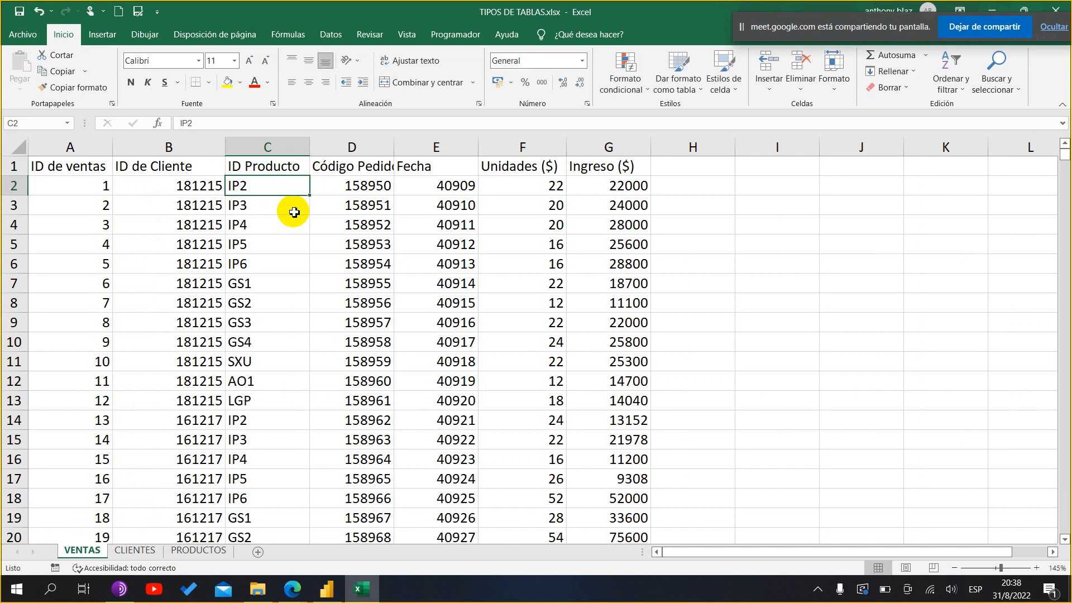
- Highlight the product IDs in C2:C16 of VENTAS, and replace the IDs in A2:A4 of PRODUCTOS with 1, 2 and 3
drag(288, 188, 283, 454)
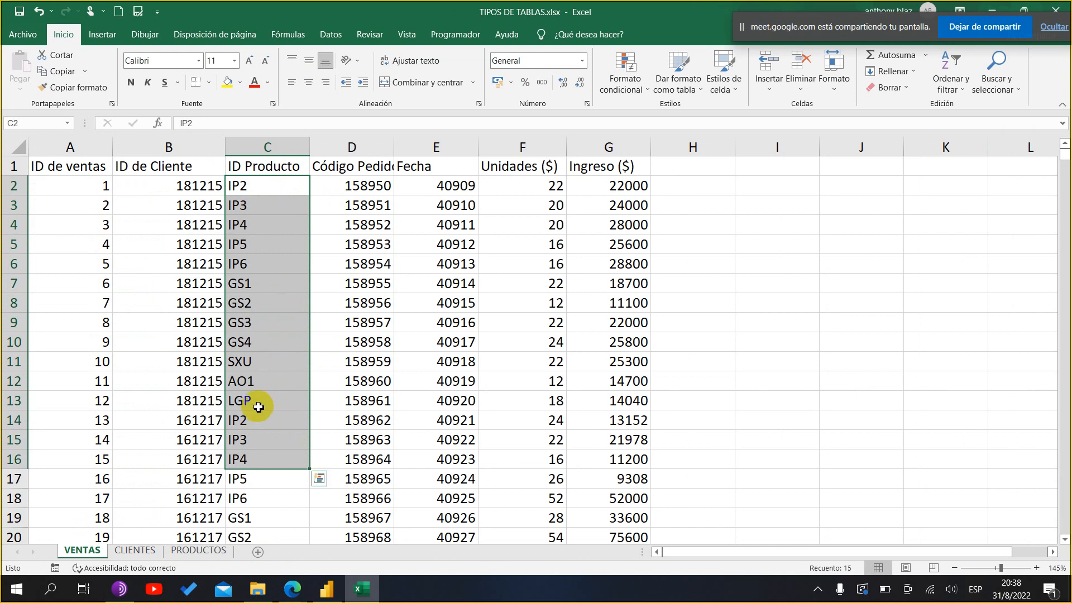
click(203, 548)
click(84, 186)
text(1)
key(Return)
text(2)
key(Return)
text(3)
key(Return)
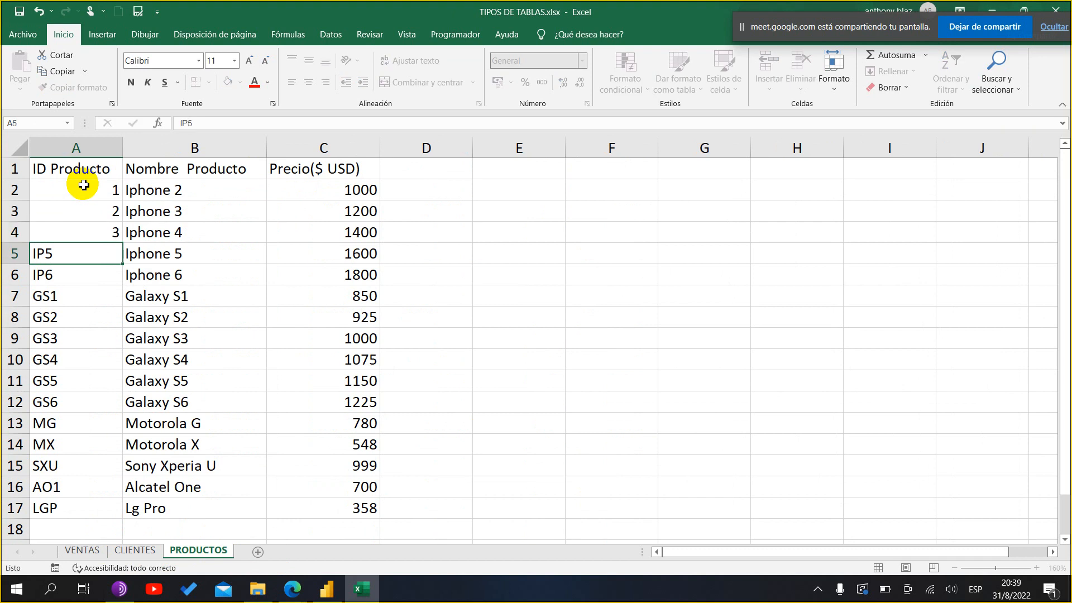
- Highlight the numeric IDs in A2:A4 of PRODUCTOS, and undo the three ID replacements
drag(84, 186, 92, 237)
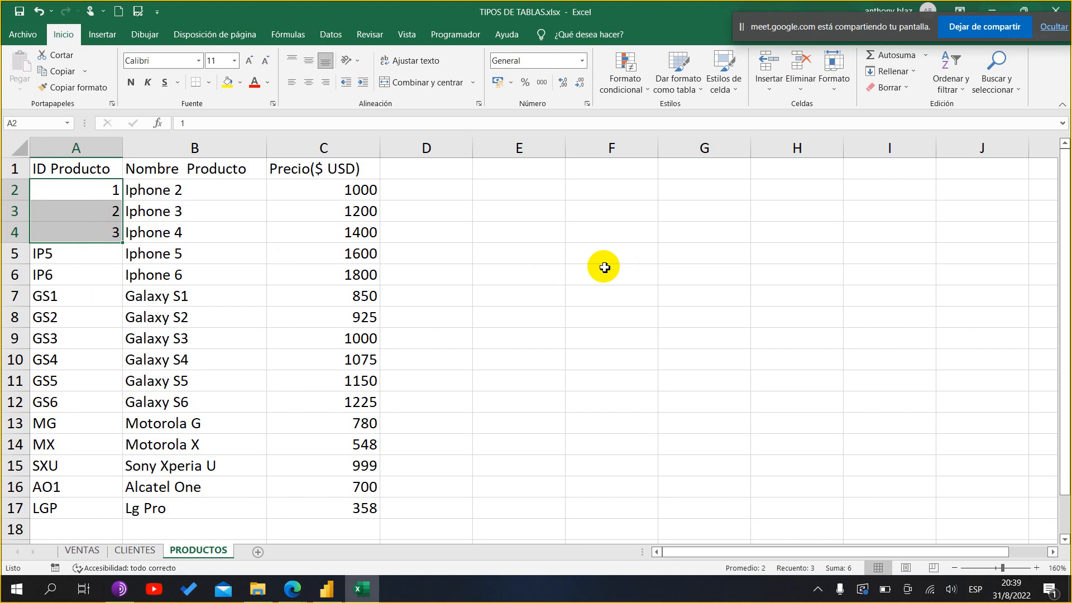
key(ctrl+q)
click(510, 262)
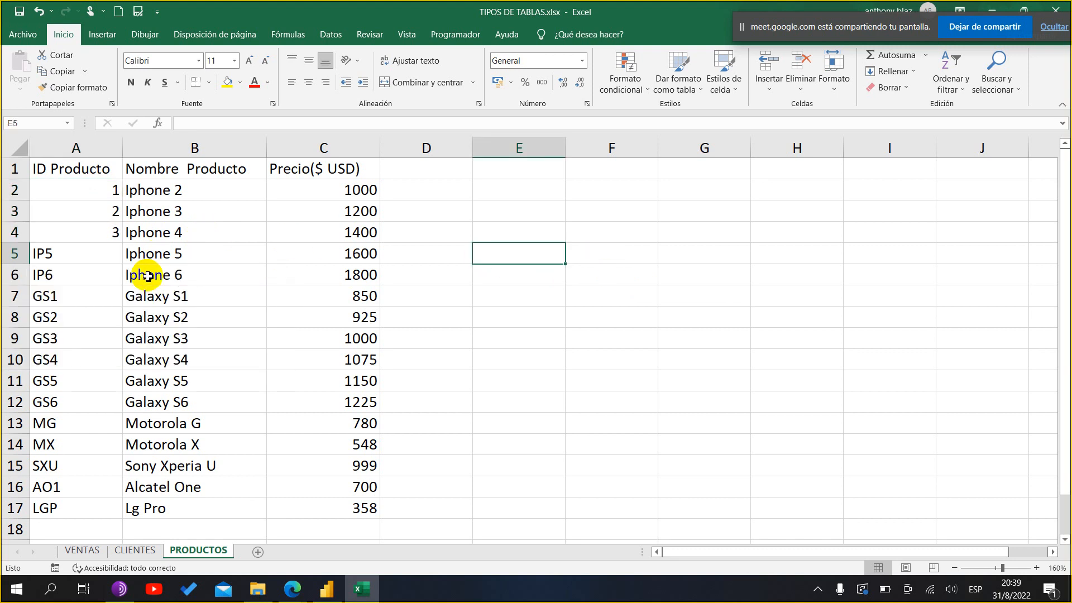
key(ctrl+z)
key(ctrl+z)
key(ctrl+z)
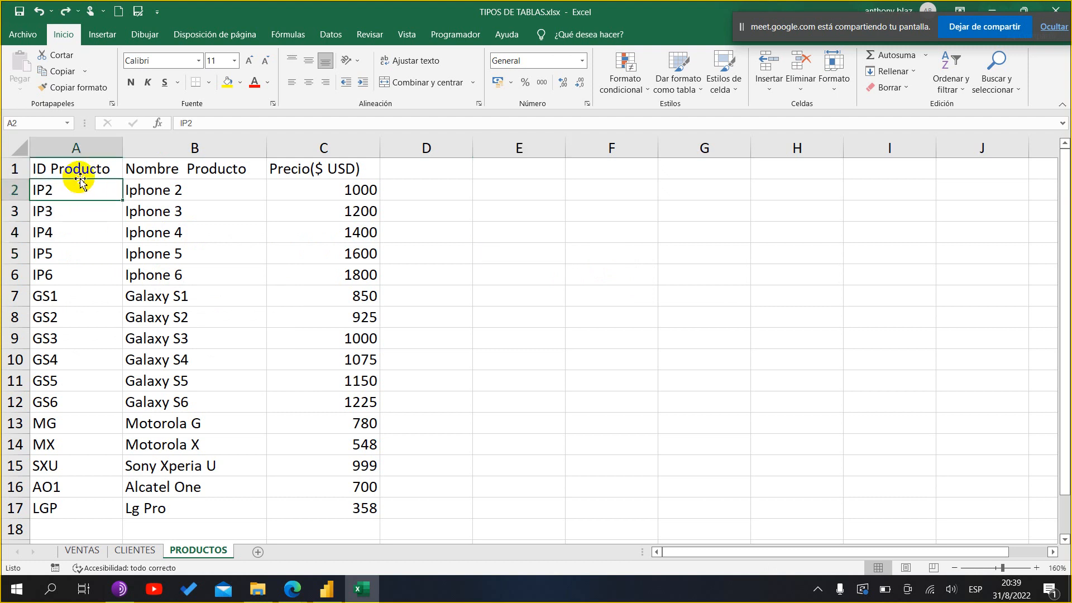
- Select the product IDs in C2:C18 of the VENTAS sheet to review their values
click(92, 550)
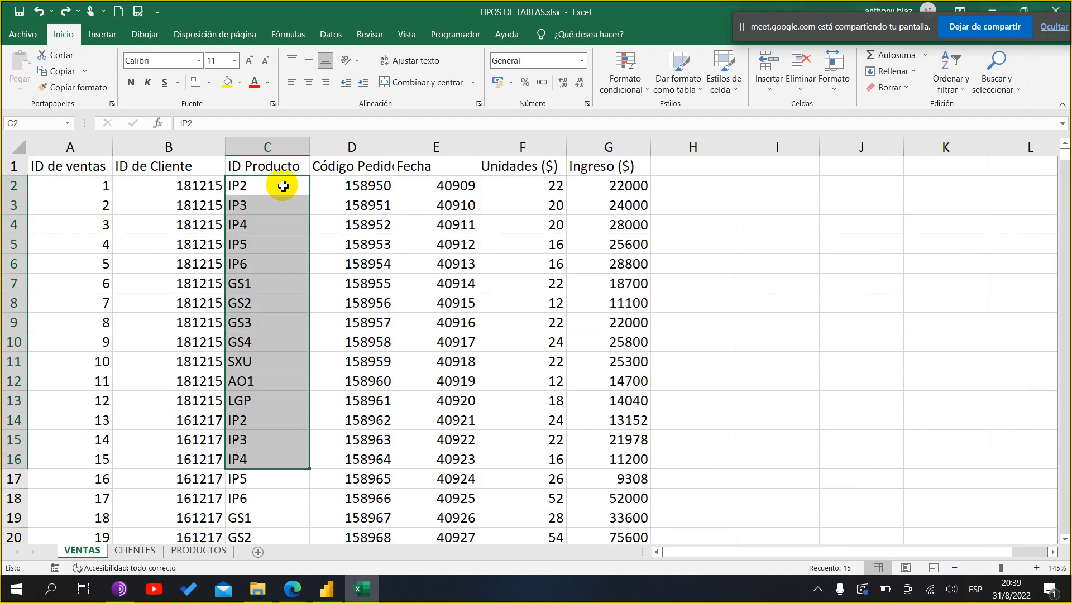
drag(283, 190, 244, 500)
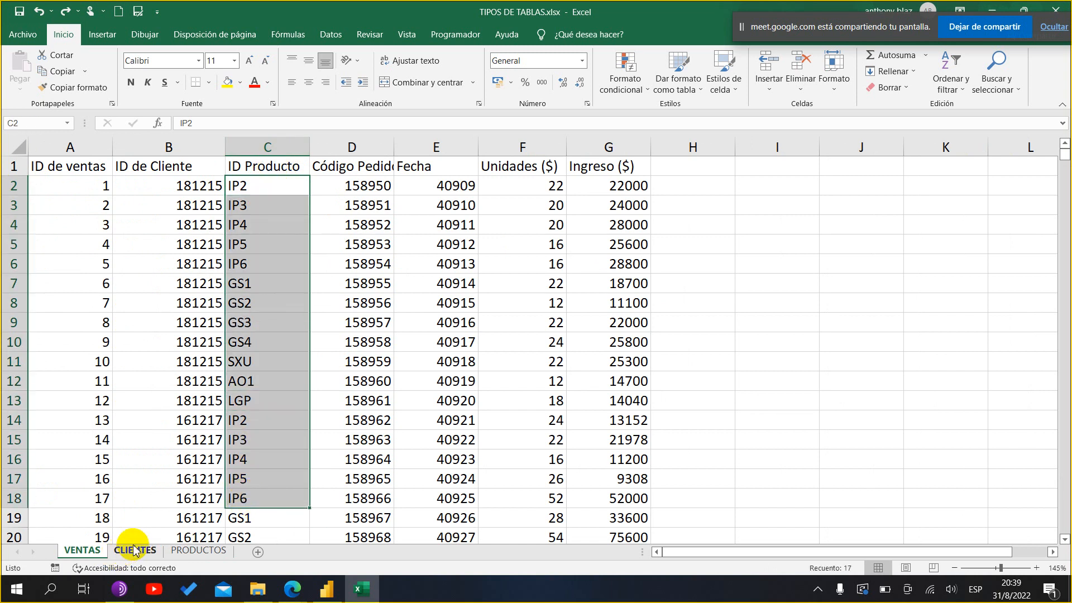
- Replace the product ID in A9 of the PRODUCTOS sheet with 3, and select that cell
click(198, 550)
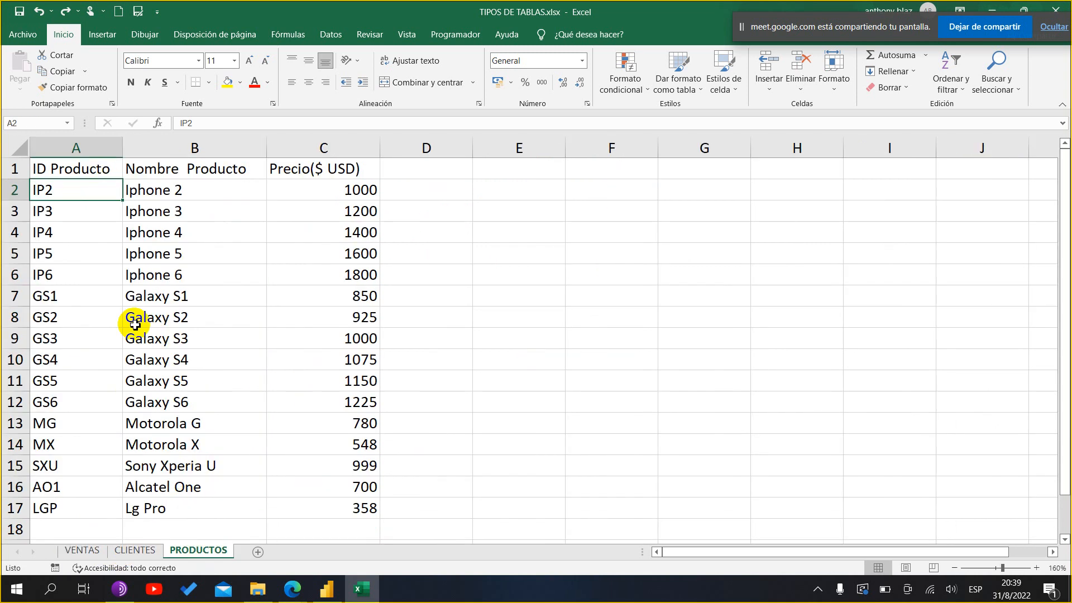
click(86, 343)
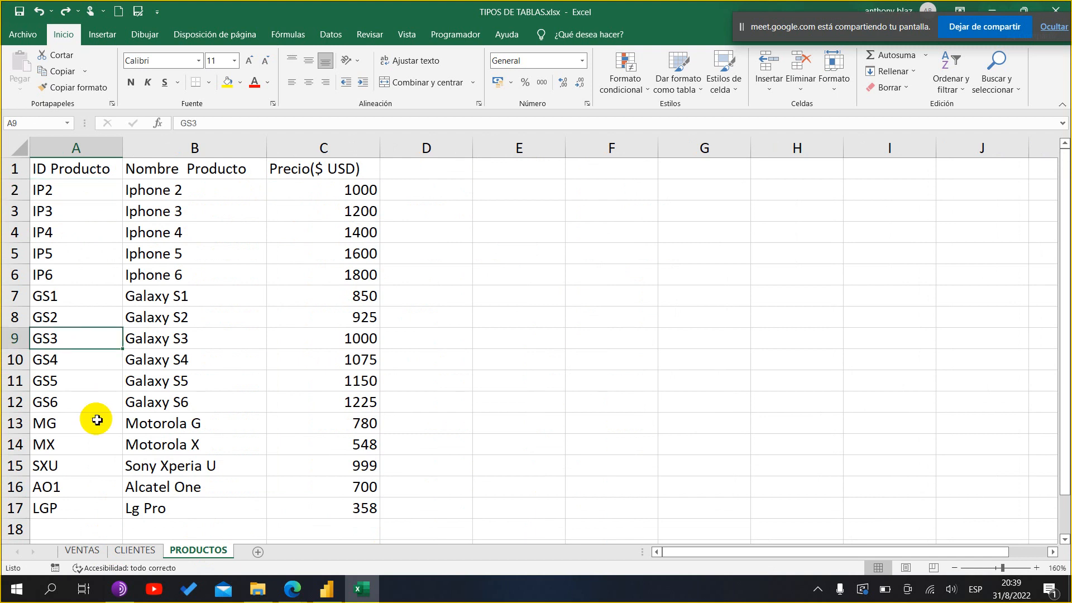
text(3)
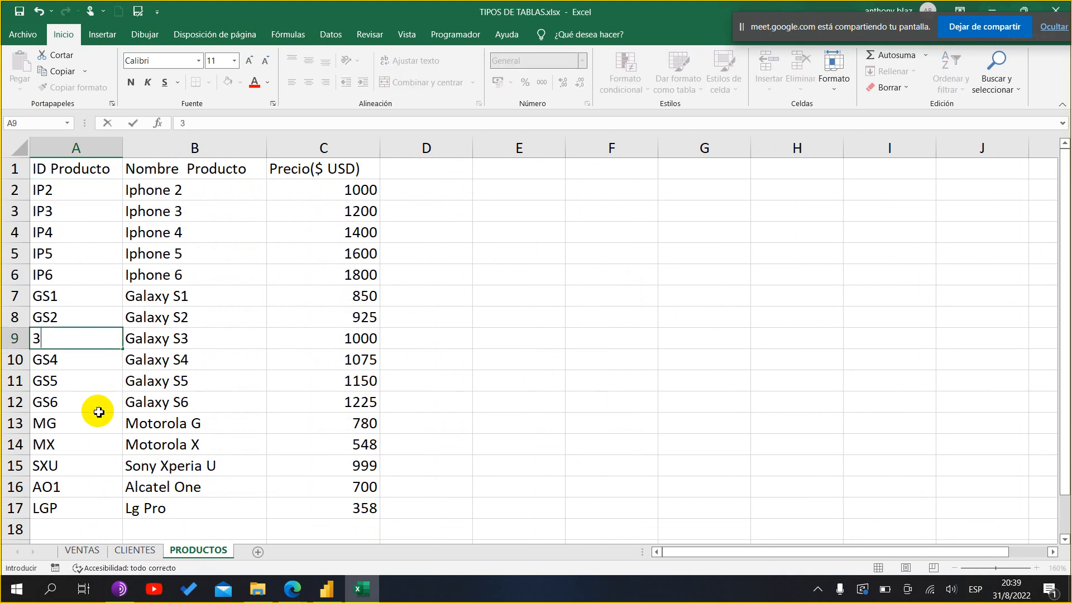
key(Return)
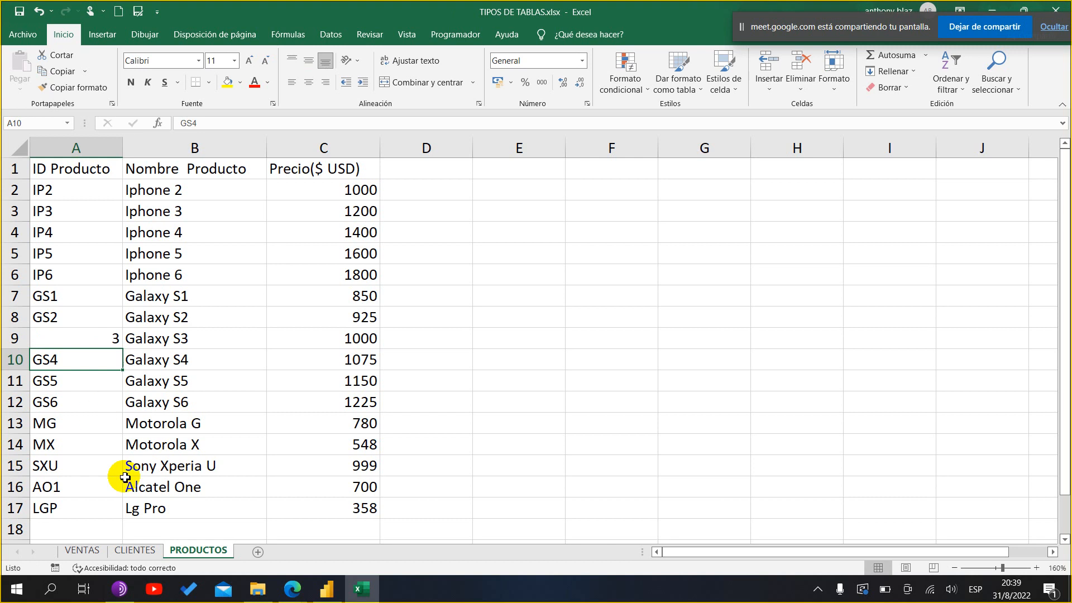
click(82, 339)
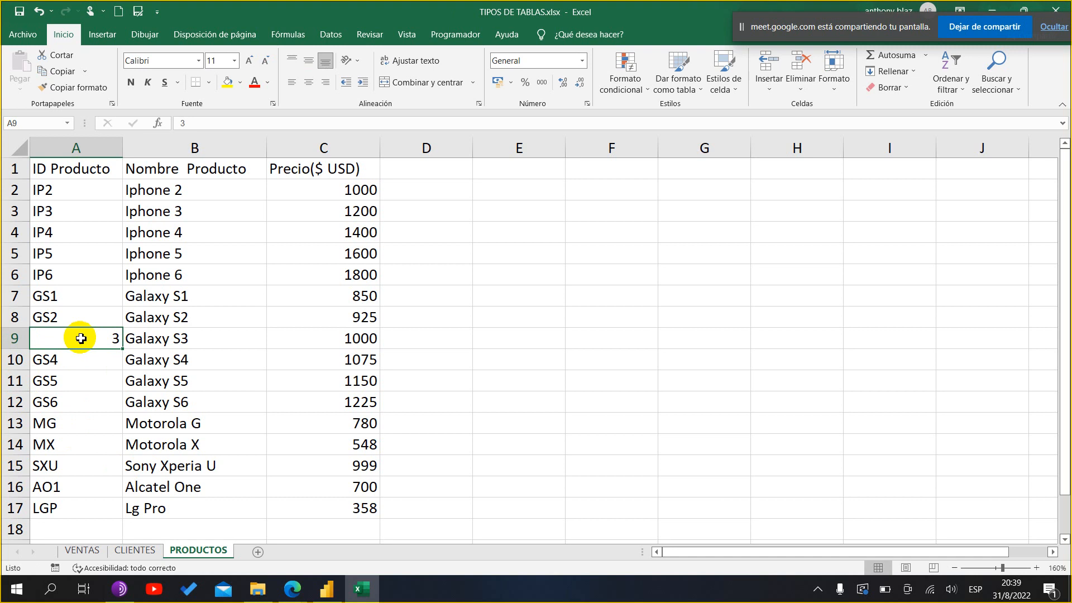
- Move the screen-sharing bar off the workbook's title bar, and undo the ID replacement in A9
click(782, 45)
drag(781, 47, 784, 89)
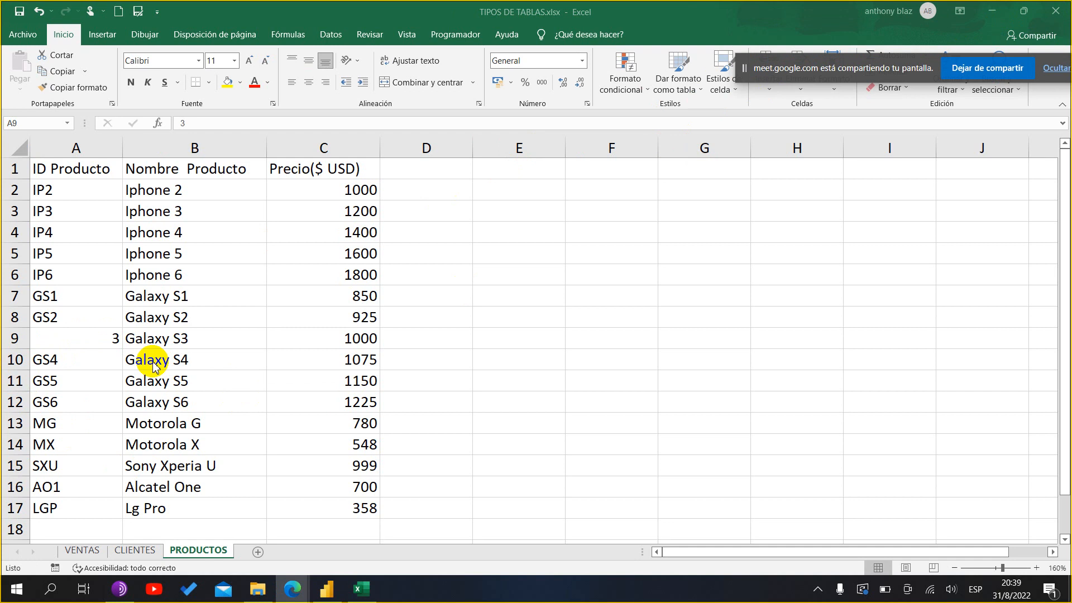
click(82, 342)
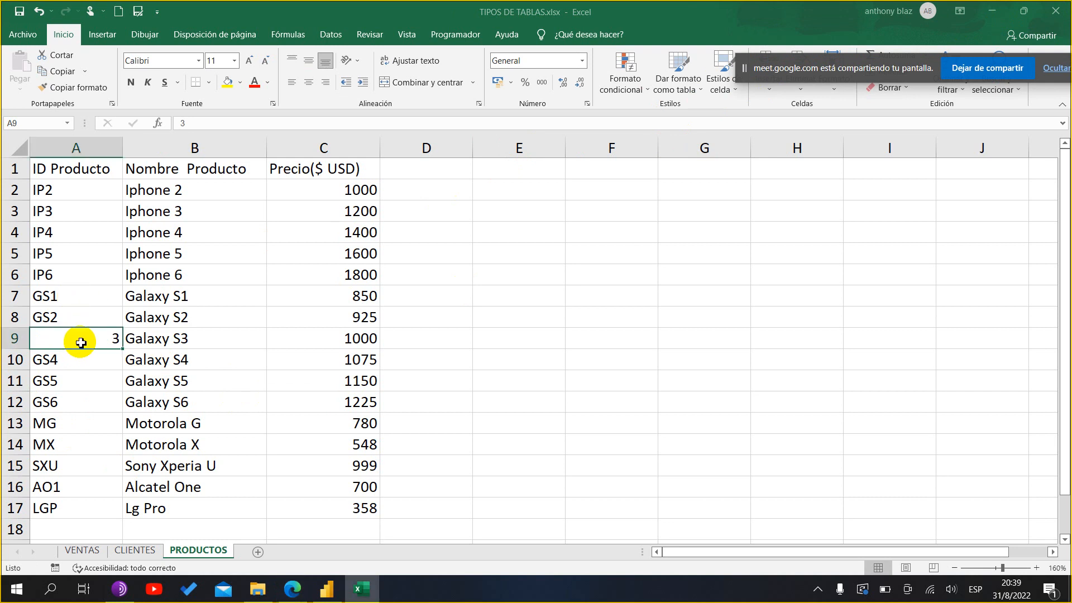
key(ctrl+z)
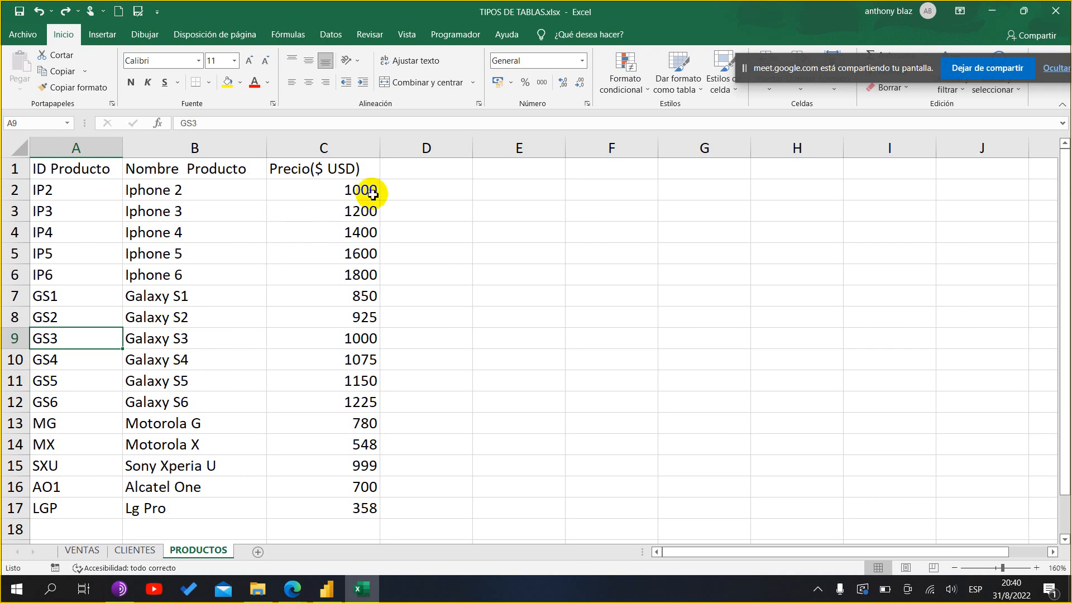
- Extend the Precio($ USD) header into D1 of PRODUCTOS, and replace it with the header nombre
click(369, 169)
drag(385, 180, 445, 192)
click(454, 171)
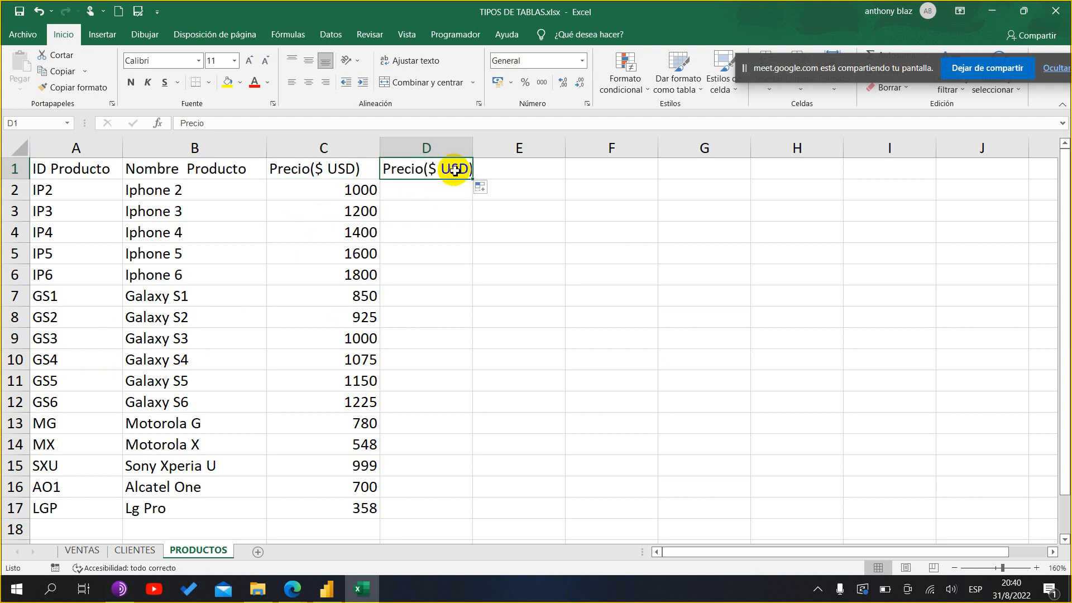
text(nombre)
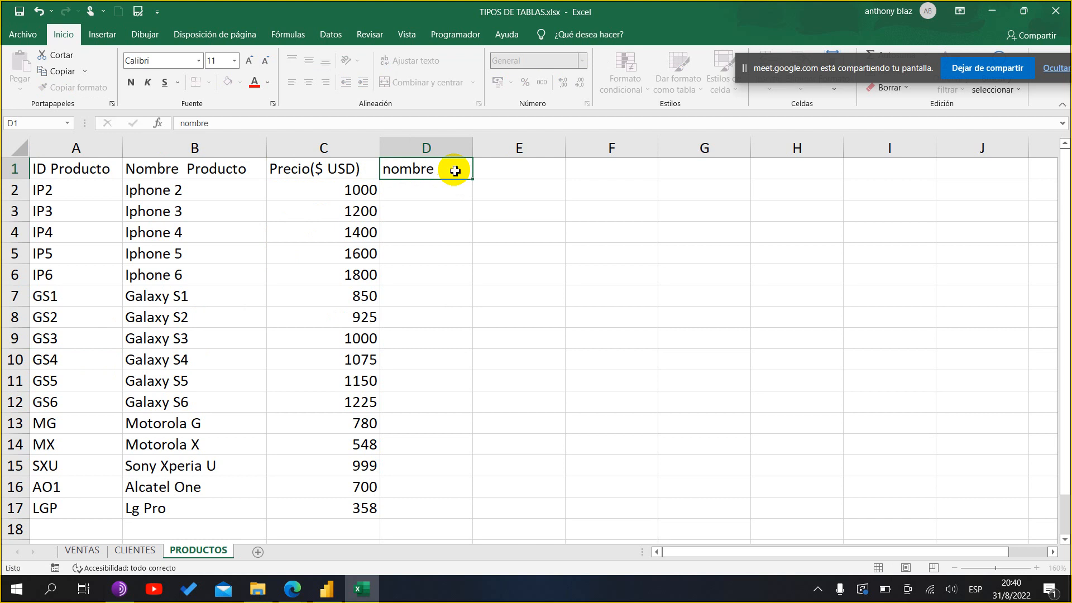
key(Return)
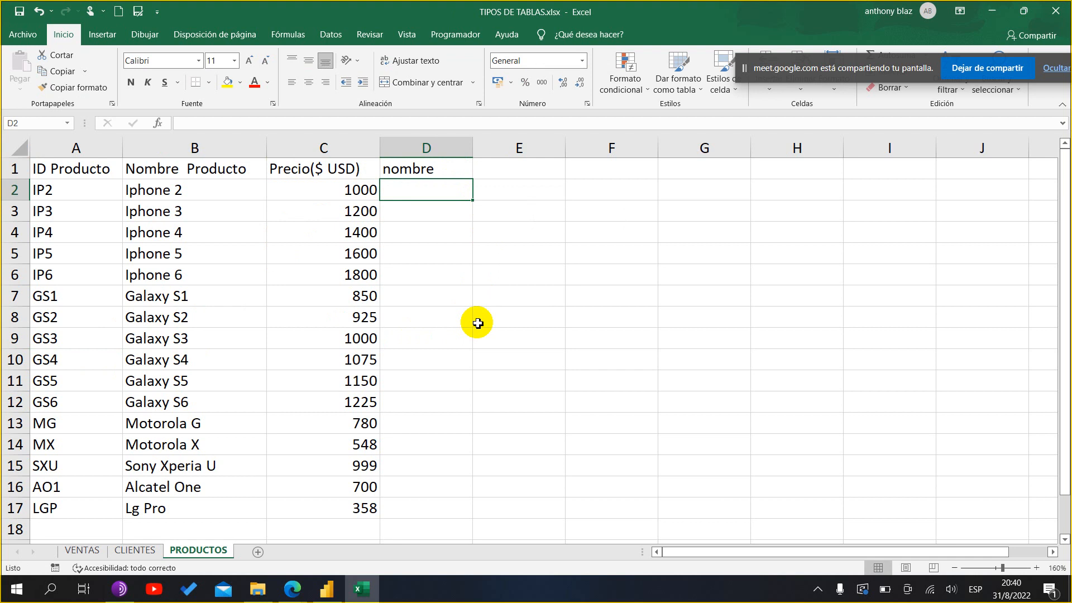
- Enter the sample texts fdds, sdfdsf and sdfdsf in D2:D4, and highlight the nombre cells D2:D17
text(fdds)
key(Return)
text(sdfdsf)
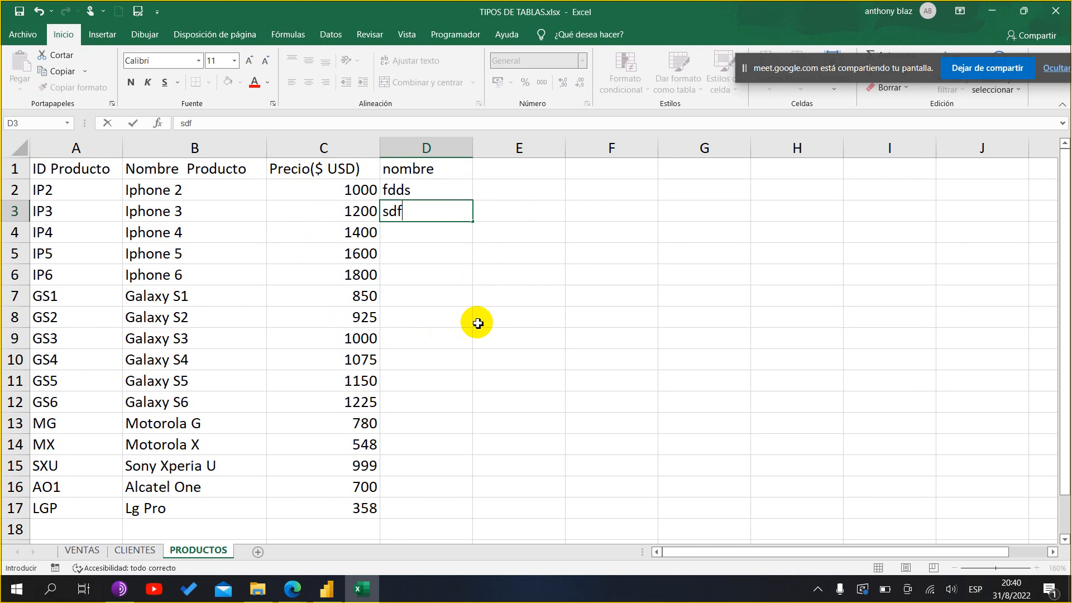
key(Return)
text(sdfdsf)
key(Return)
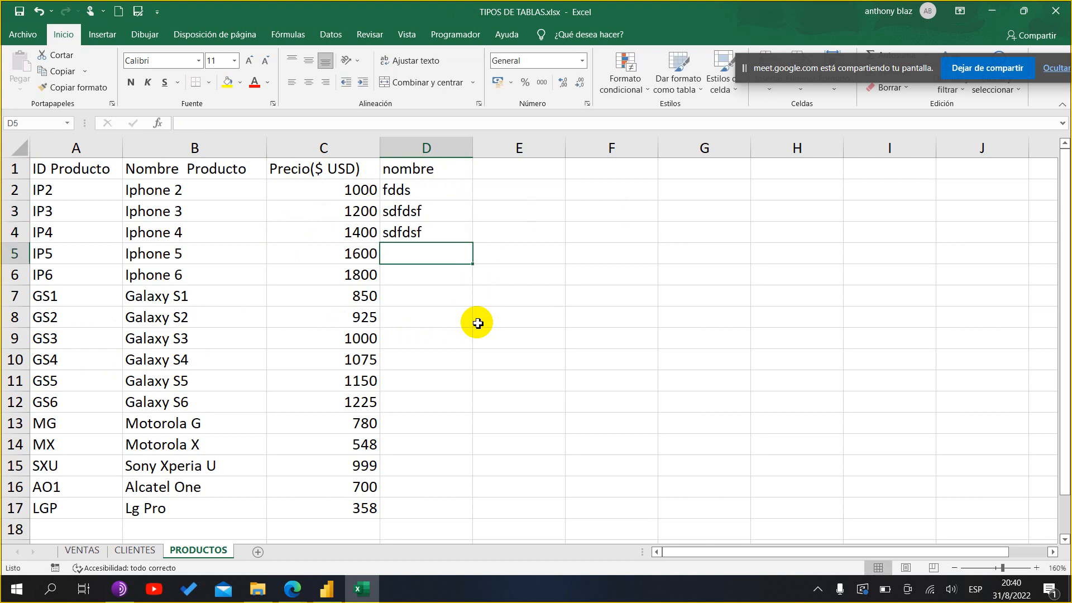
drag(441, 193, 431, 501)
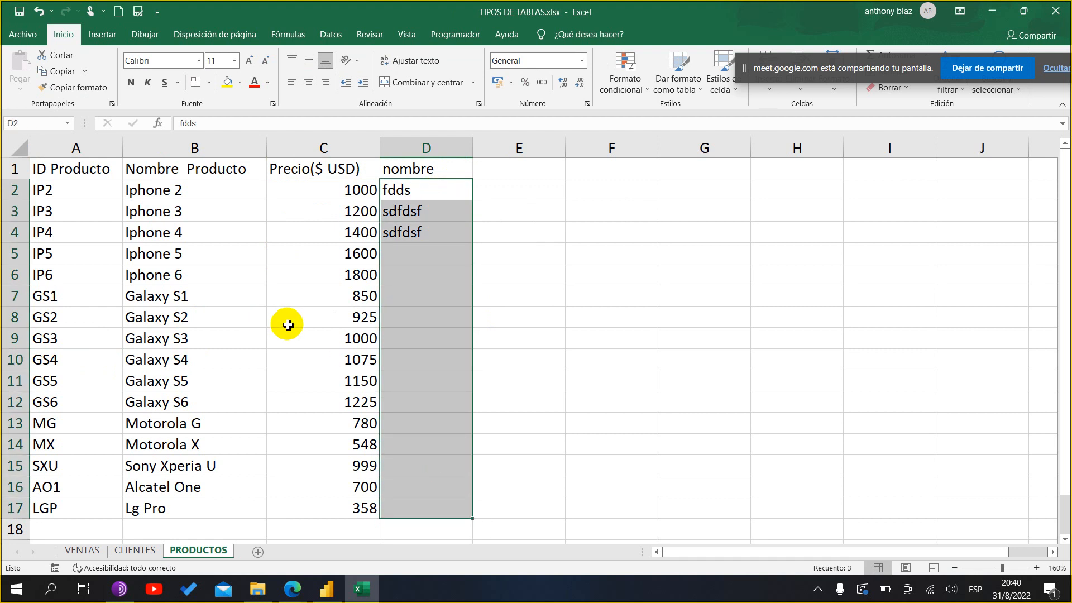
- Replace the text in D2 with the formula =B2 & "fasdgfasd", joining the product name with sample text
click(424, 186)
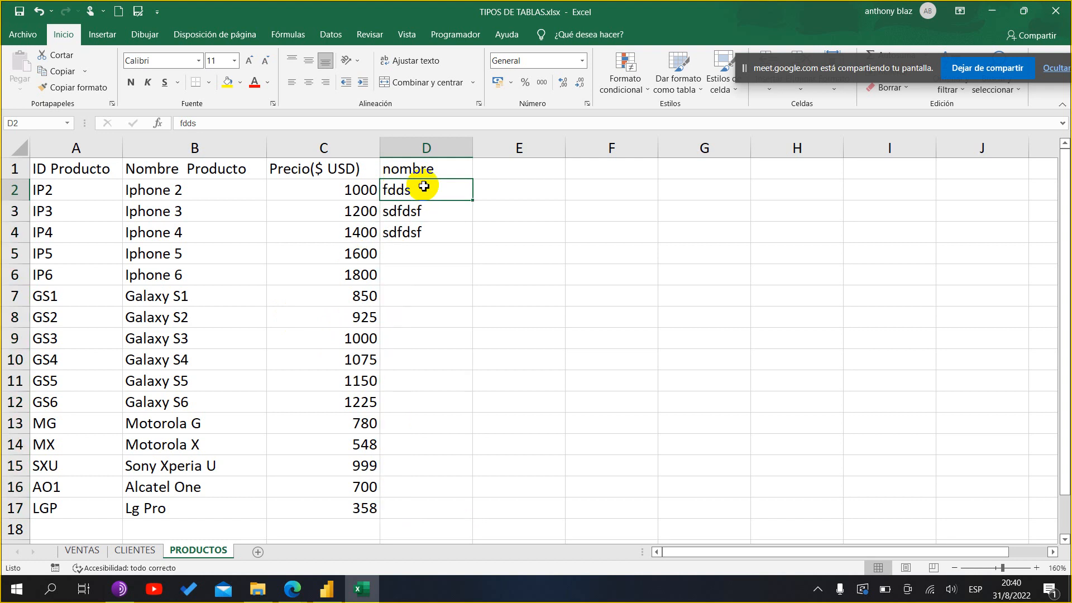
text(=)
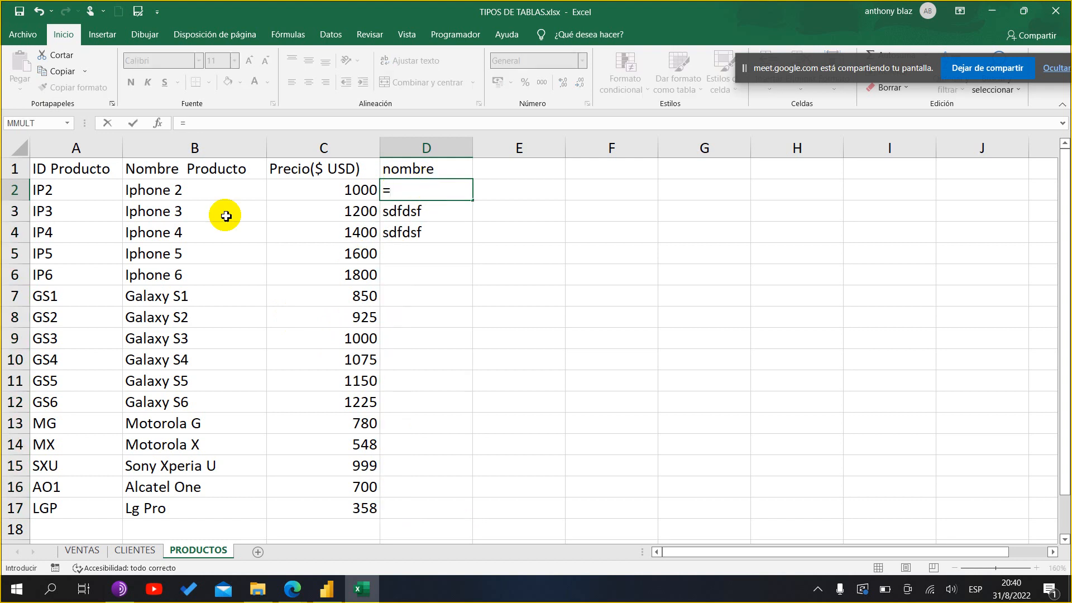
click(198, 185)
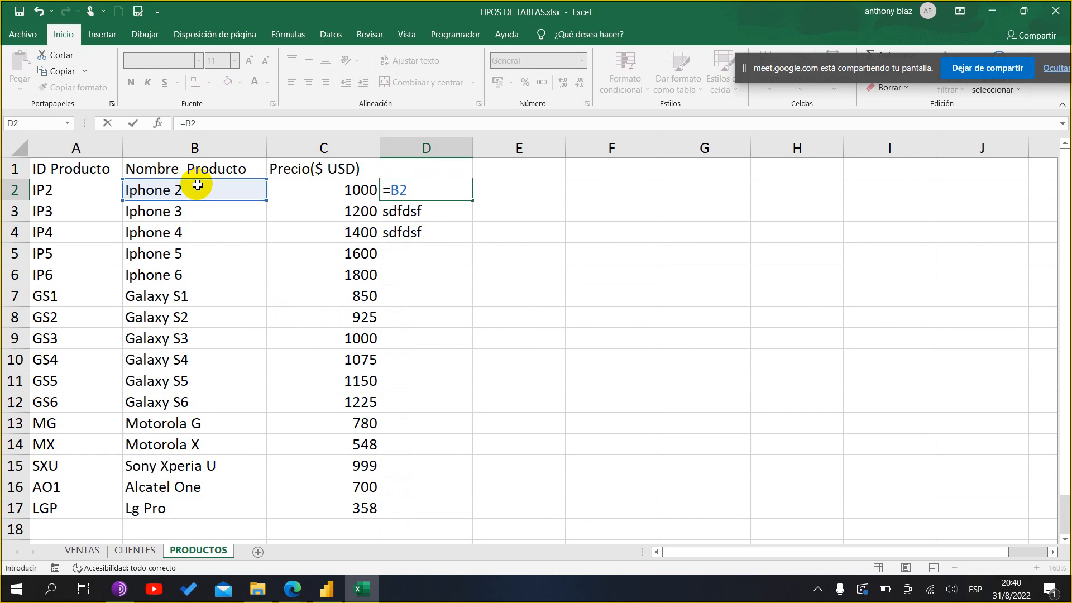
text(+)
key(BackSpace)
text(& "")
key(Left)
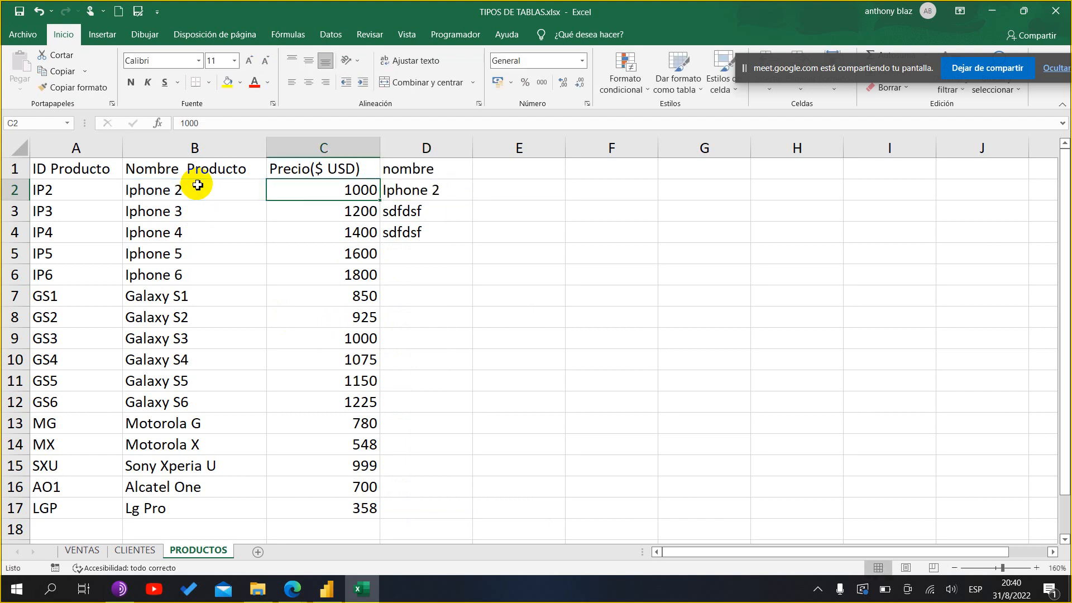
double_click(438, 190)
text(fasdgfasd)
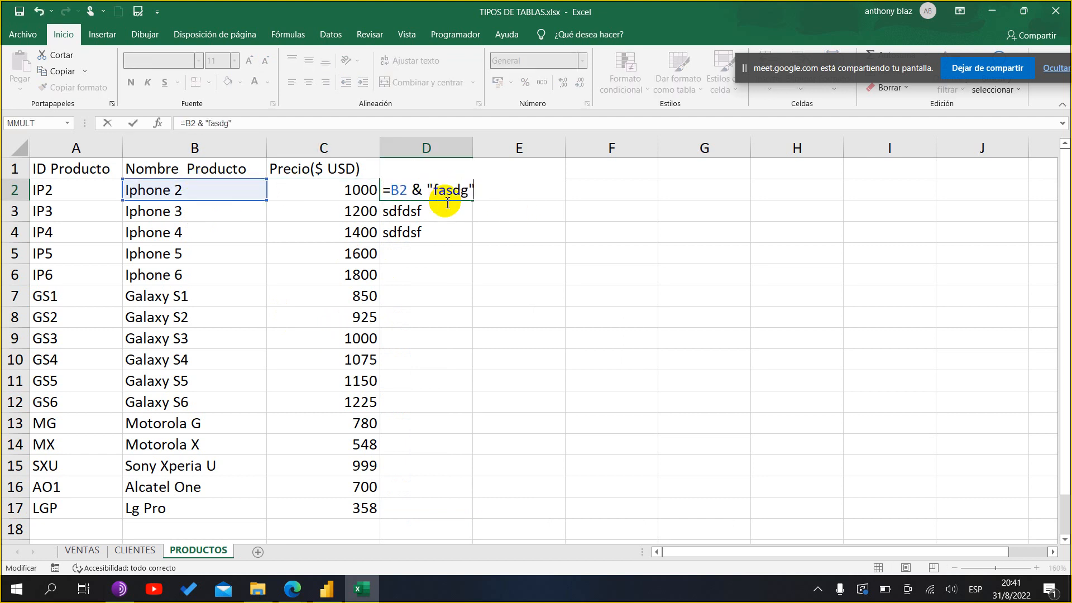
key(Return)
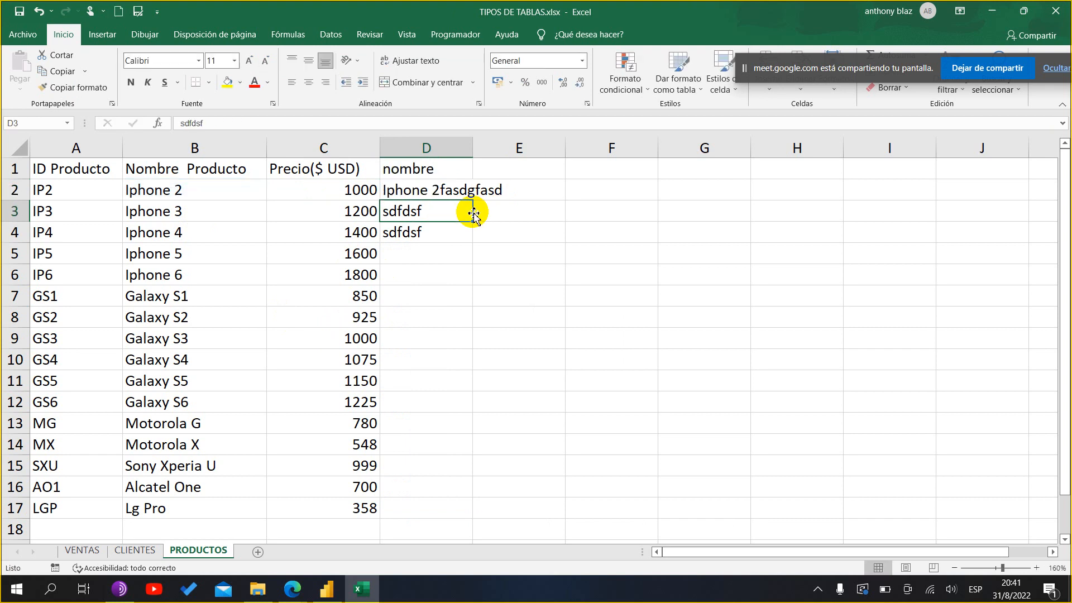
- Fill the D2 formula down through D17, and check the formulas in D3, D6, D10 and D14
click(423, 188)
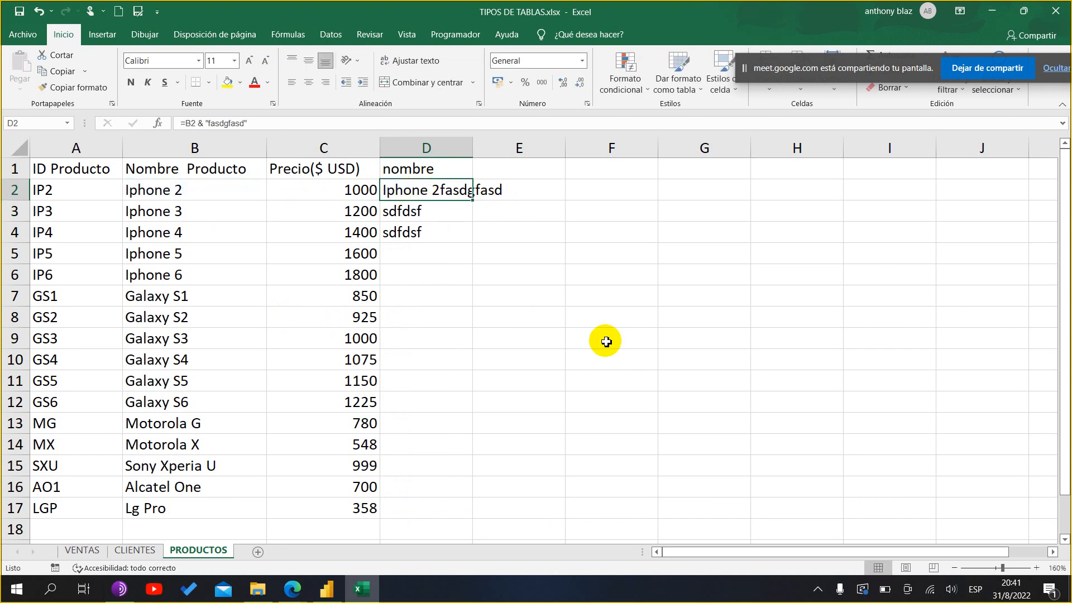
drag(472, 200, 454, 509)
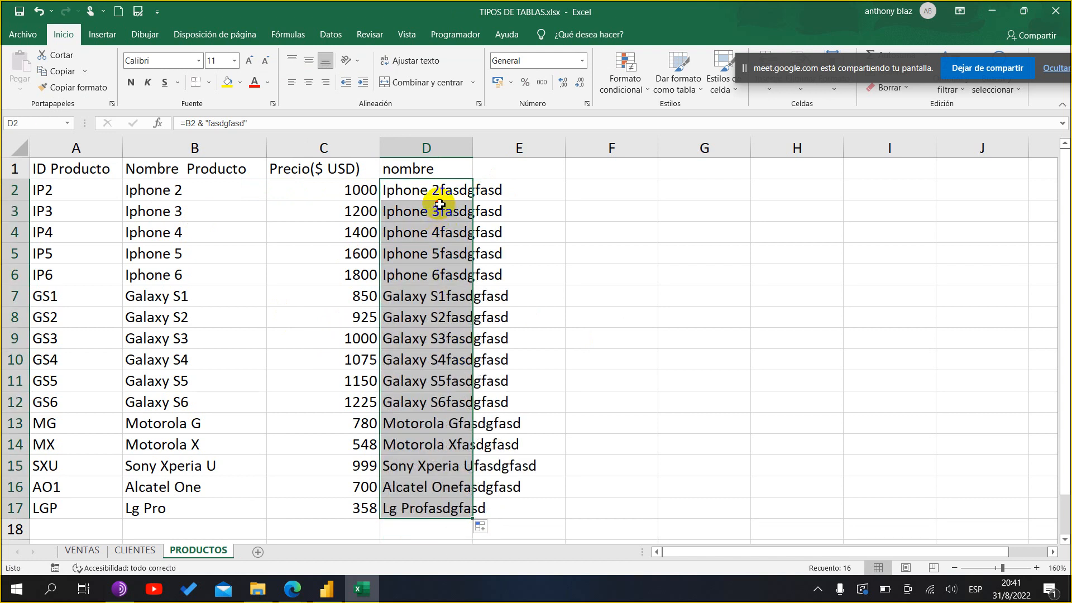
click(440, 209)
click(436, 275)
click(443, 358)
click(447, 446)
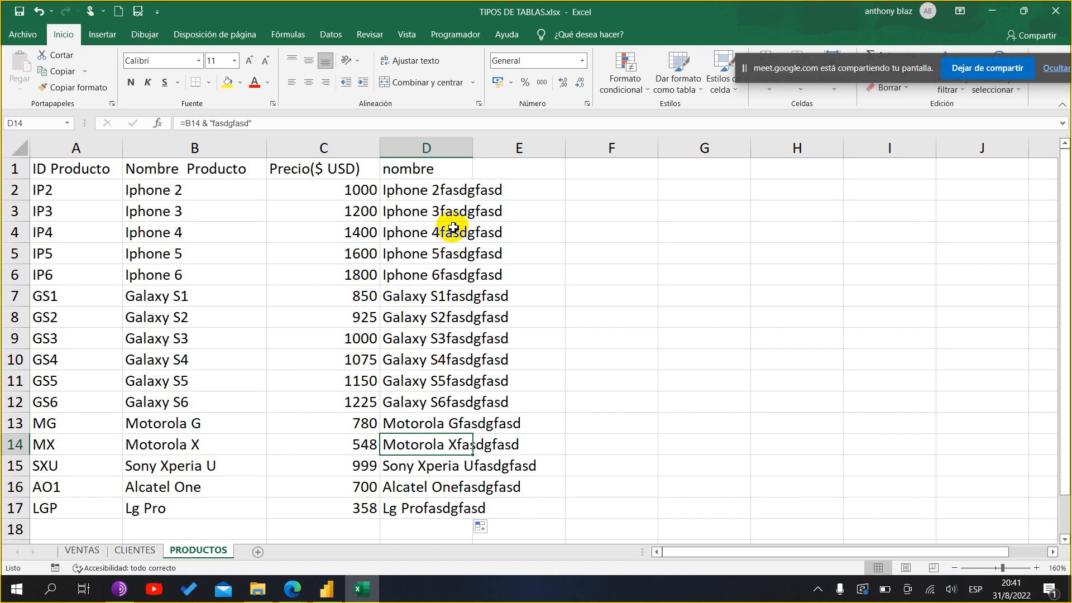
- Compare the formula-based nombre column in D with the directly entered product names in column B
drag(461, 167, 462, 487)
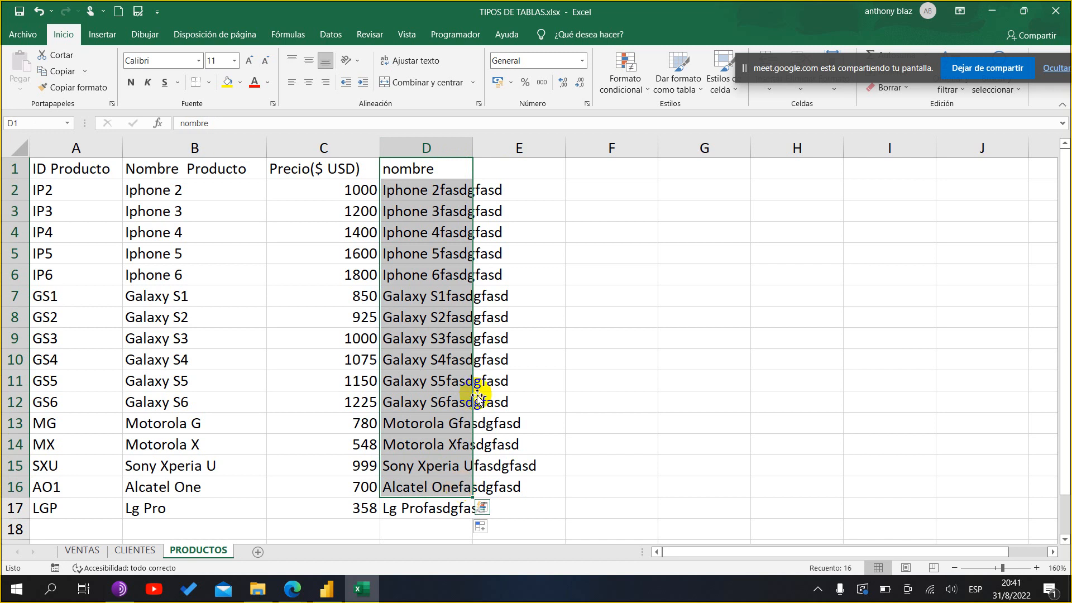
click(642, 356)
click(184, 212)
click(187, 274)
click(188, 317)
click(191, 344)
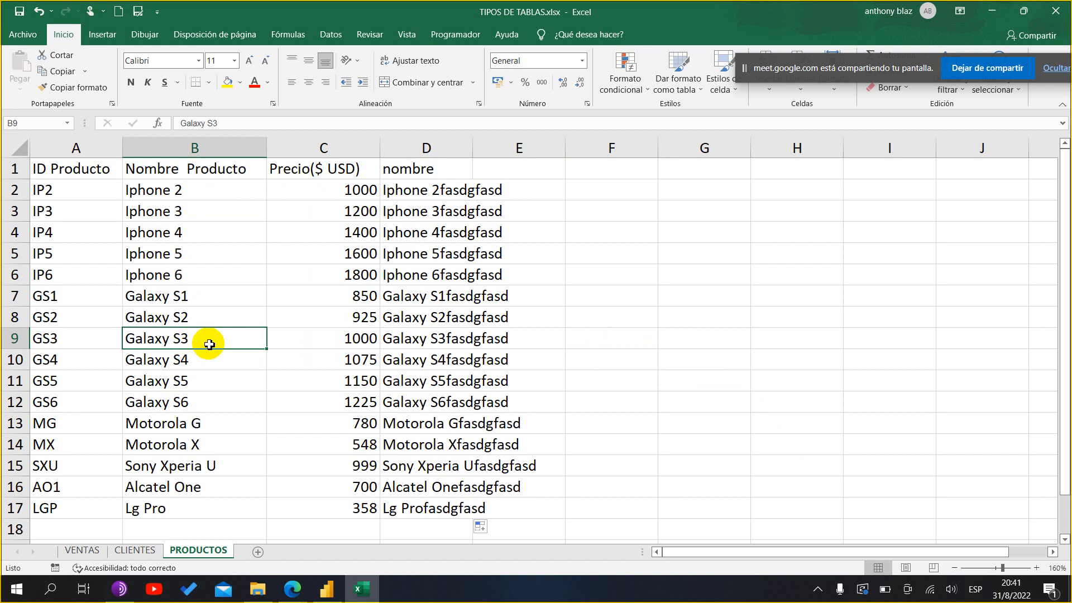
double_click(210, 344)
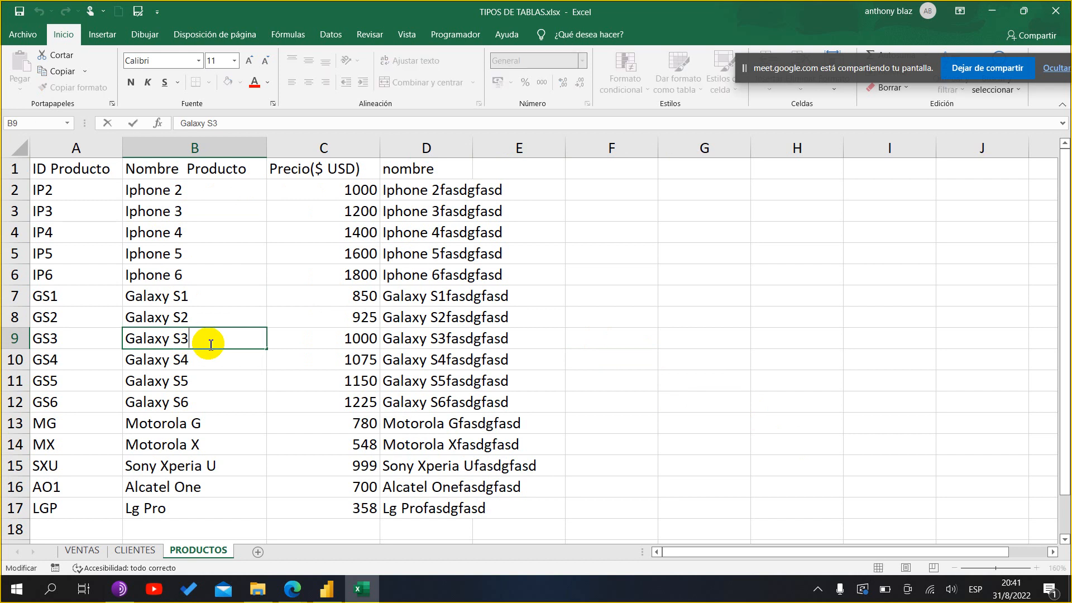
click(207, 375)
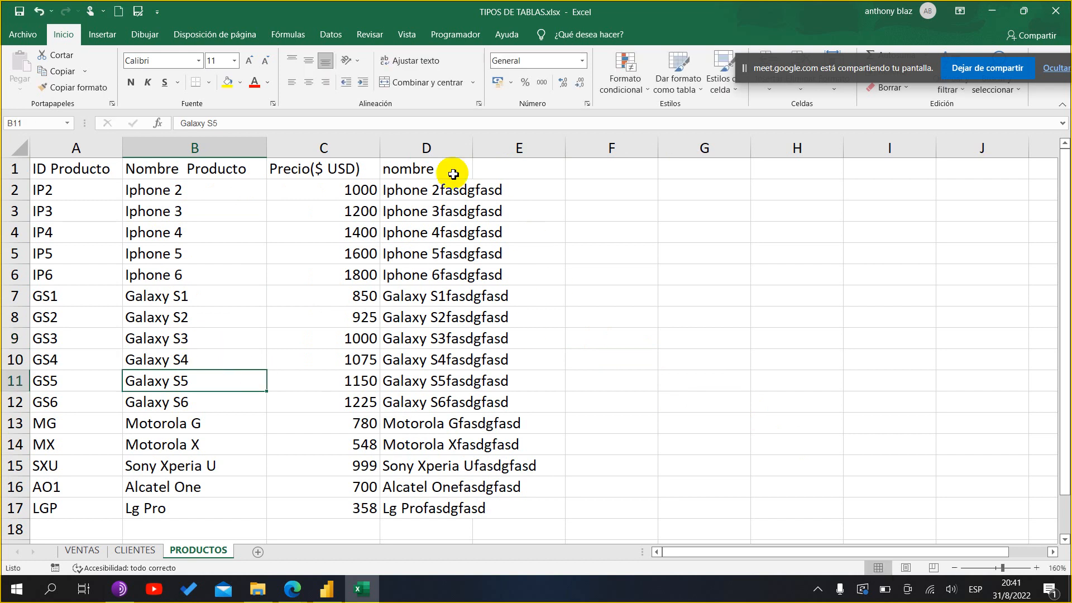
- Copy the nombre formulas in D2:D17 and paste them as values only, starting at E2
drag(453, 175, 456, 468)
scroll(456, 475, up, 2)
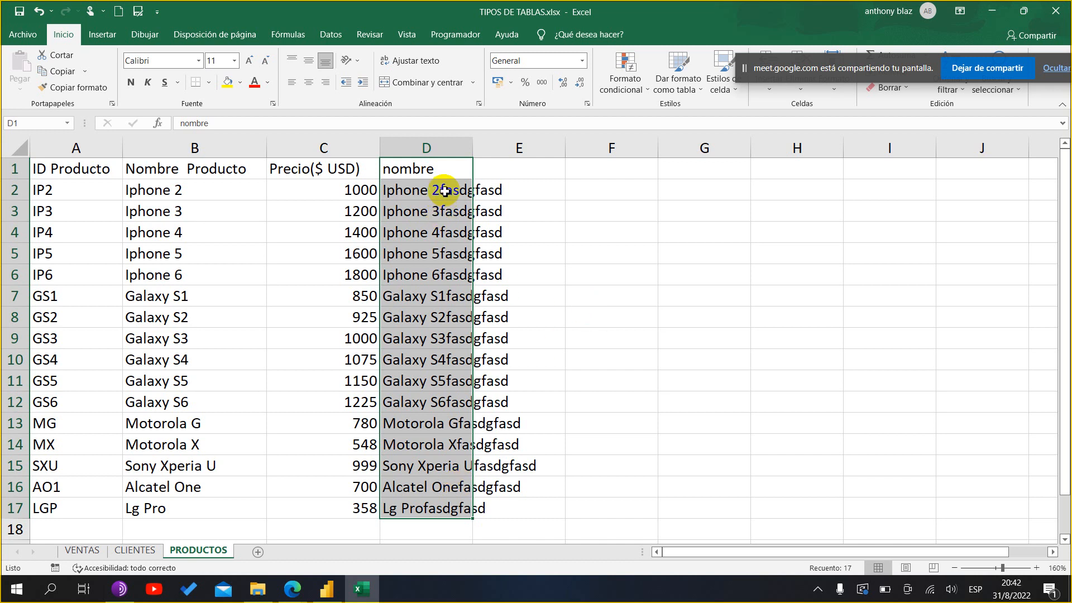
drag(445, 191, 444, 507)
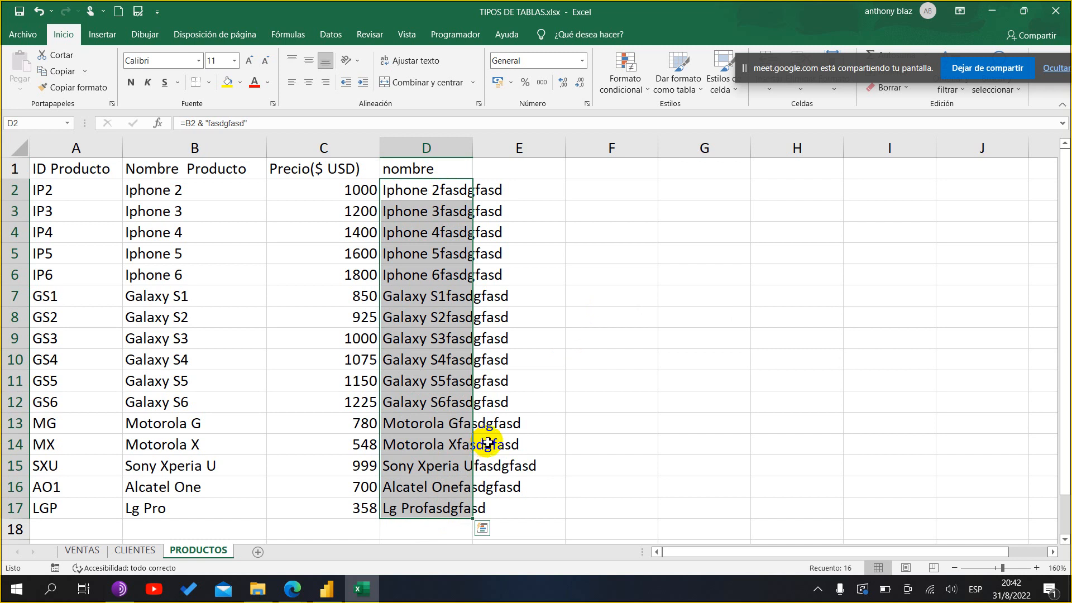
key(ctrl+c)
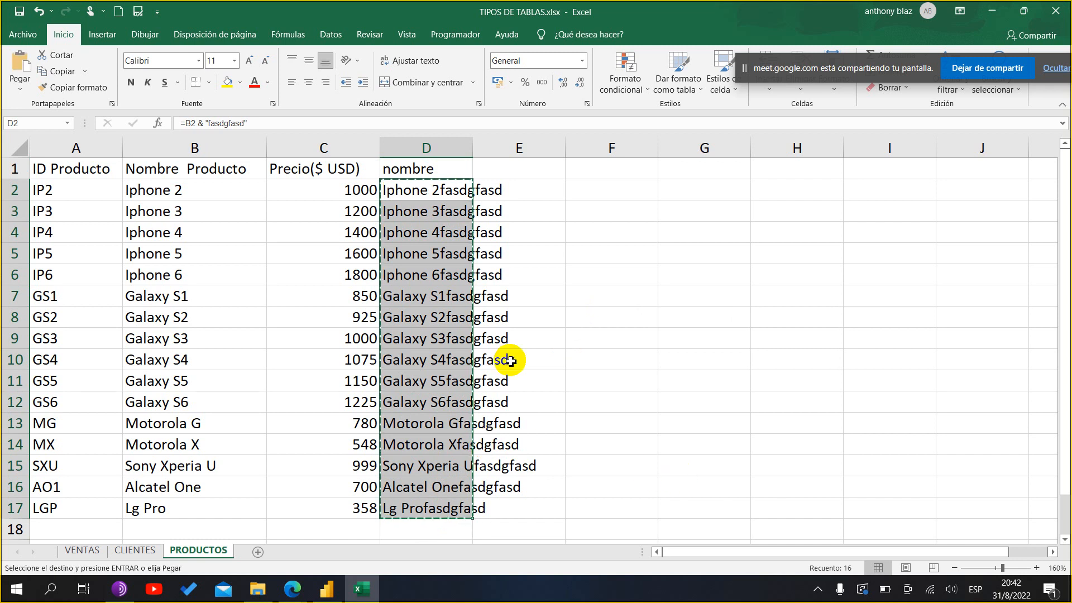
click(551, 189)
right_click(551, 190)
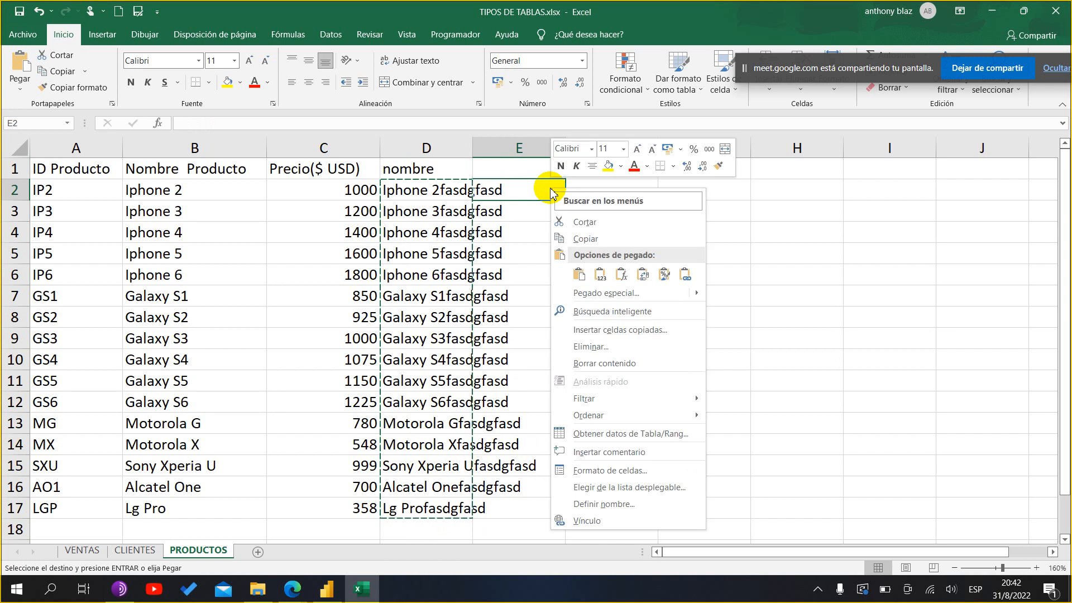
click(600, 274)
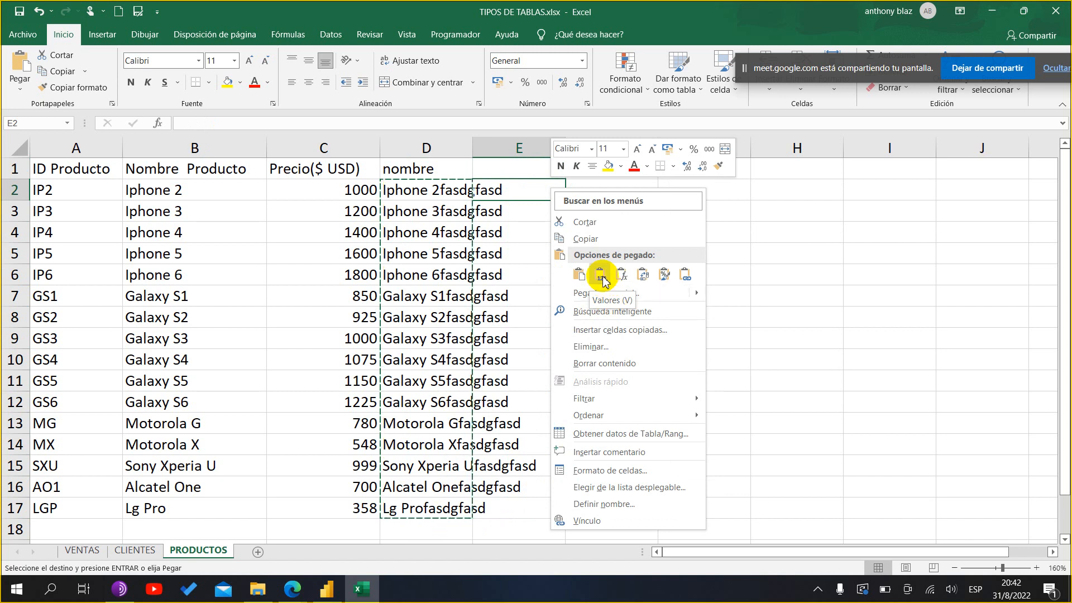
click(601, 275)
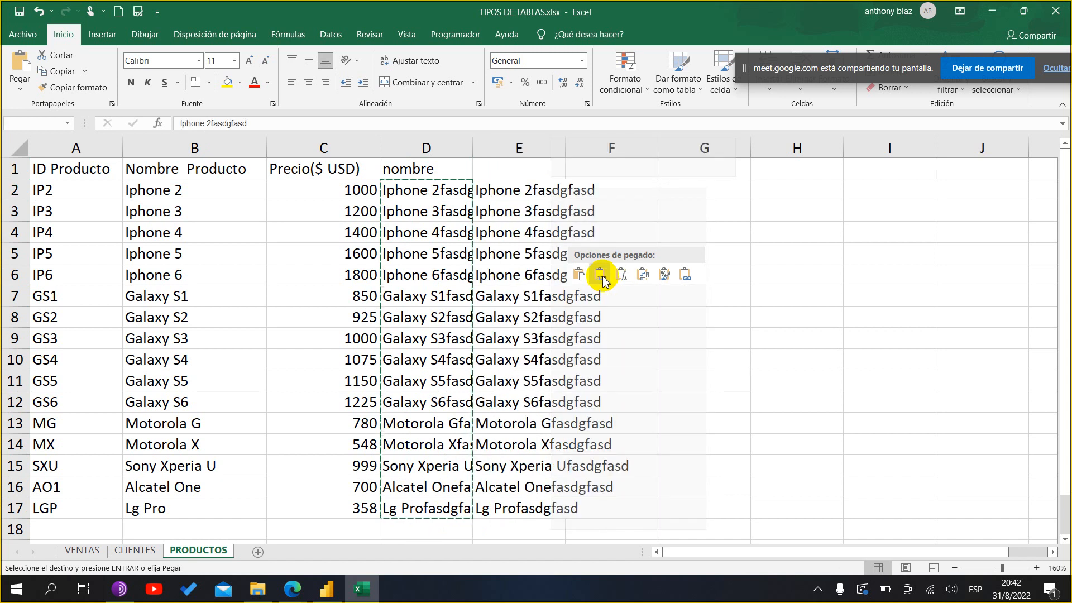
- Inspect several pasted cells in column E, from E3 down to E17, to check their contents
click(539, 212)
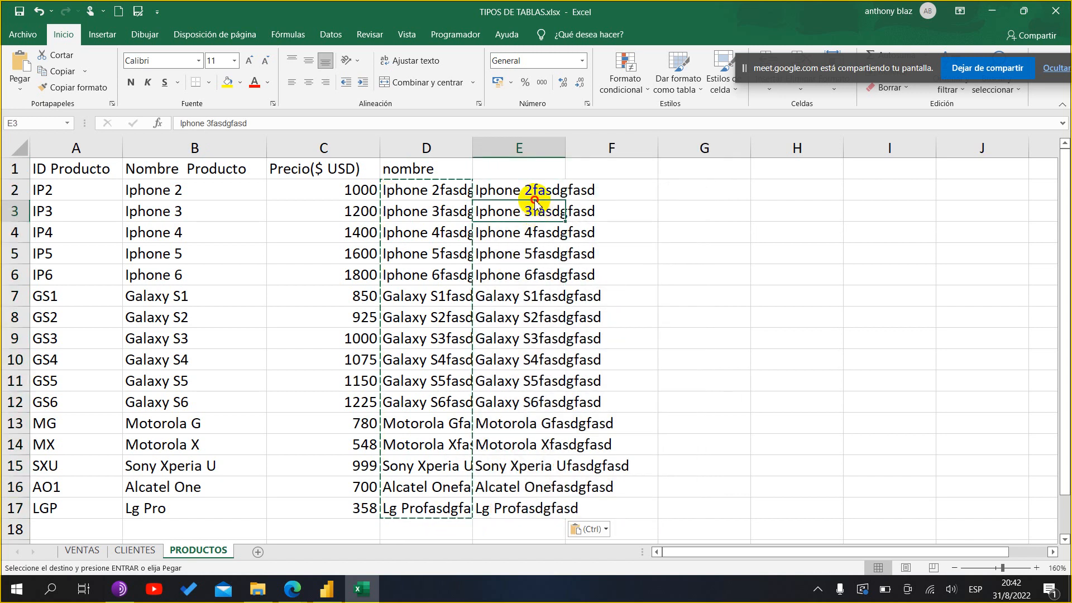
drag(550, 279, 552, 301)
click(557, 319)
click(558, 376)
click(531, 483)
click(536, 508)
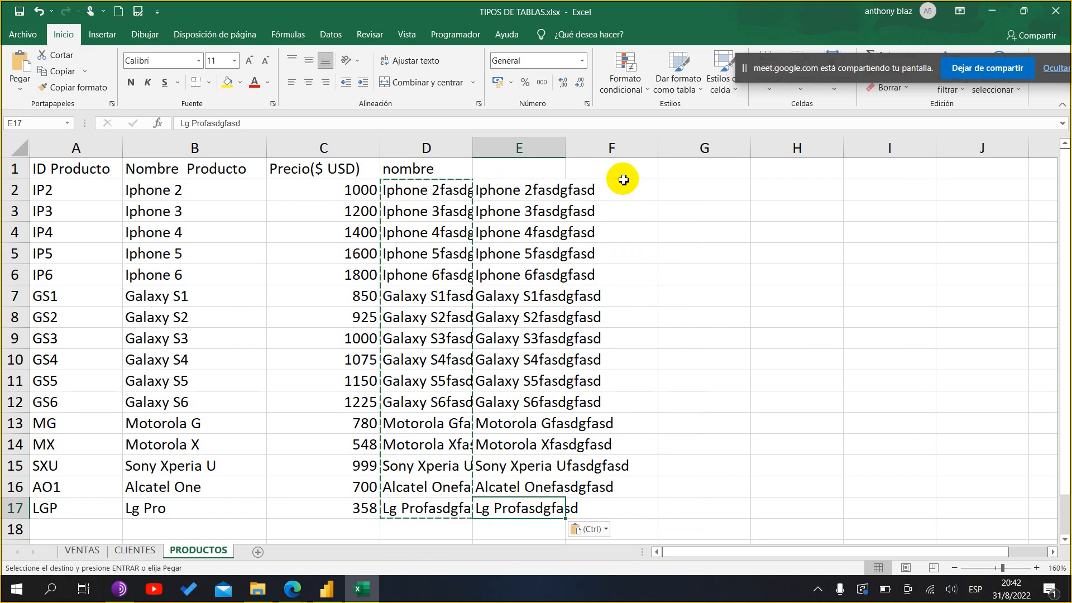
- Clear the nombre formulas and the pasted values from D1:E17 on the PRODUCTOS sheet
drag(434, 171, 531, 501)
key(Delete)
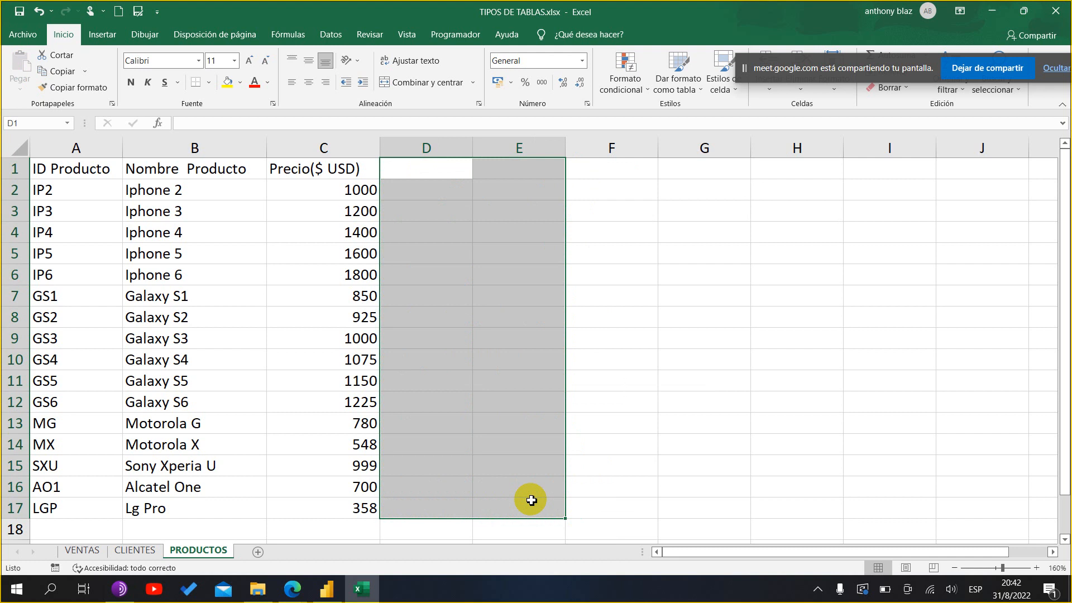
- Switch to Power BI Desktop and examine all tables and their relationship lines in the model diagram
click(329, 589)
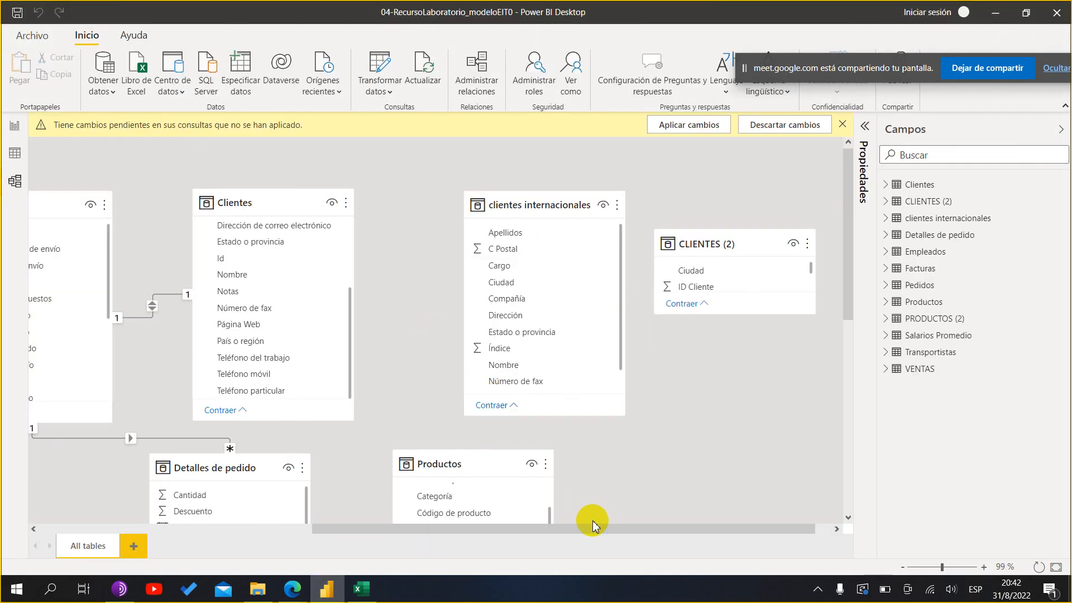
drag(574, 529, 486, 480)
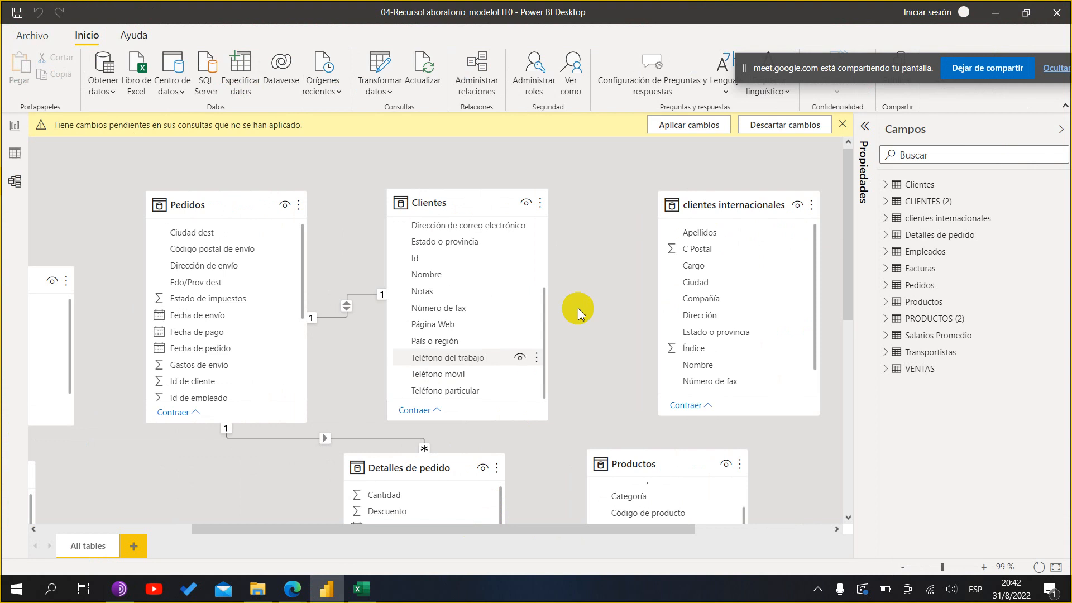
scroll(591, 287, down, 3)
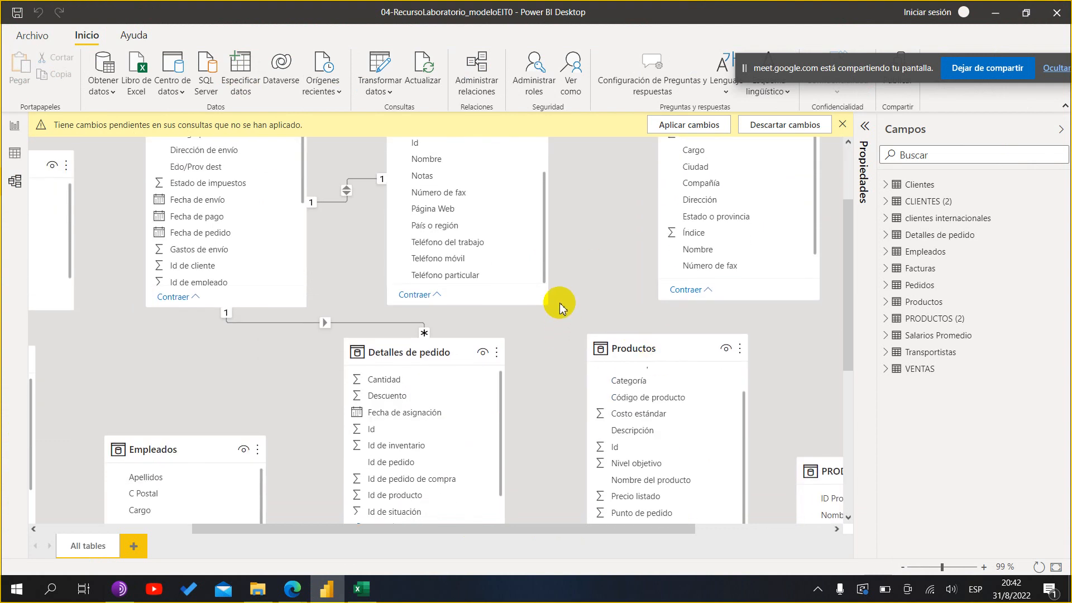
scroll(556, 282, down, 3)
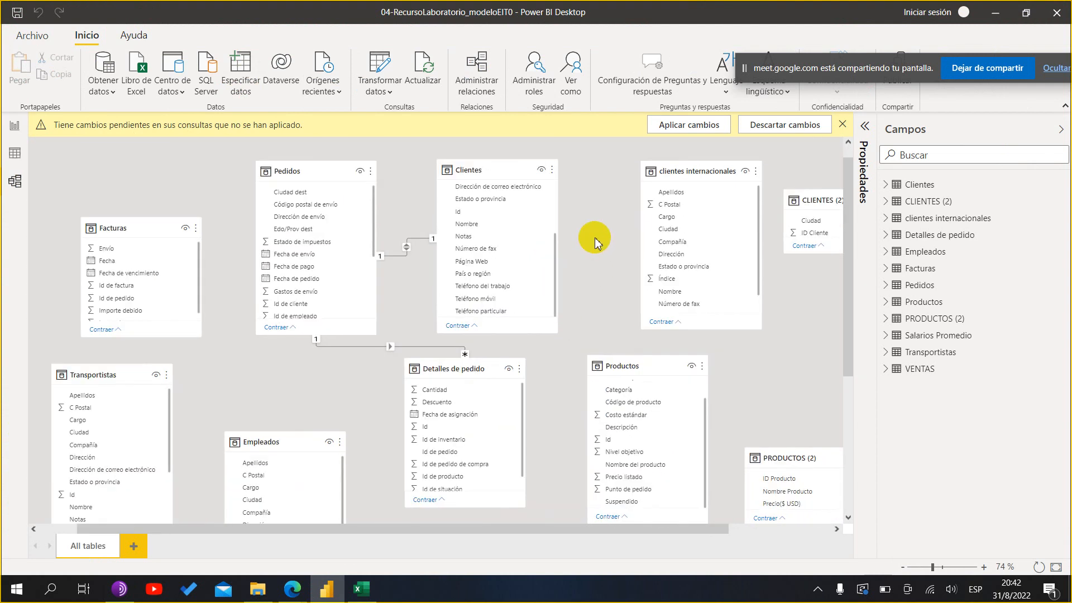
scroll(594, 239, down, 3)
scroll(551, 287, down, 2)
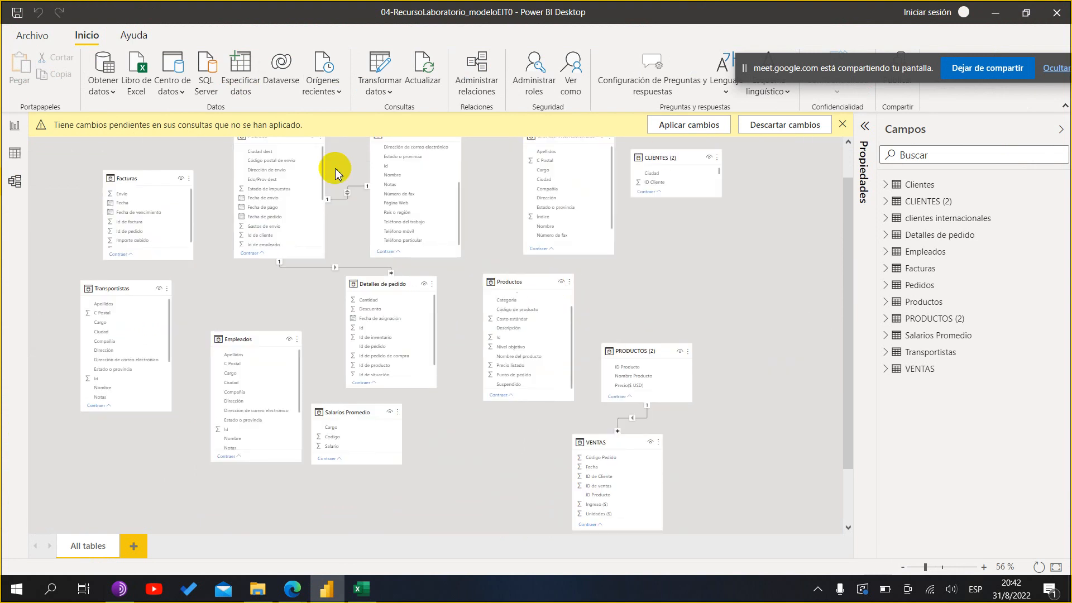
scroll(470, 290, up, 1)
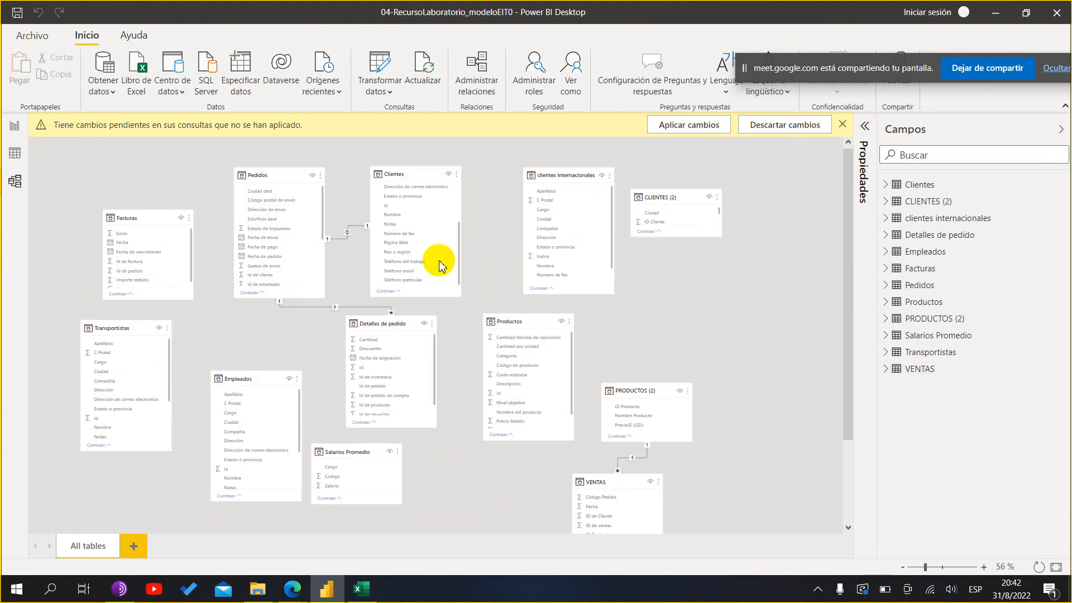
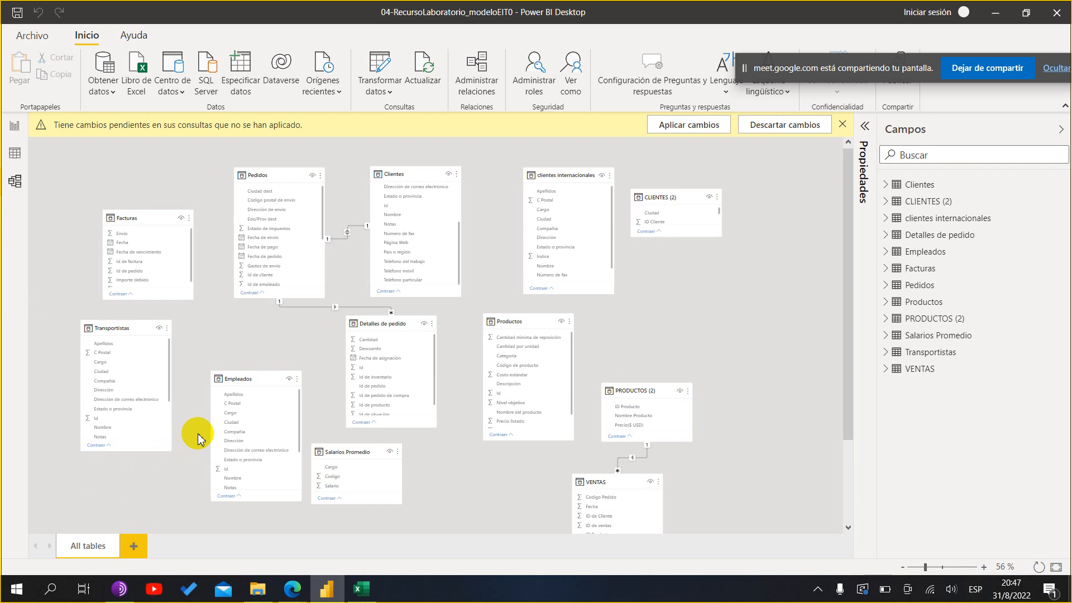
- Open relationship management from the Productos table, run automatic relationship detection and return to the diagram
drag(508, 322, 507, 328)
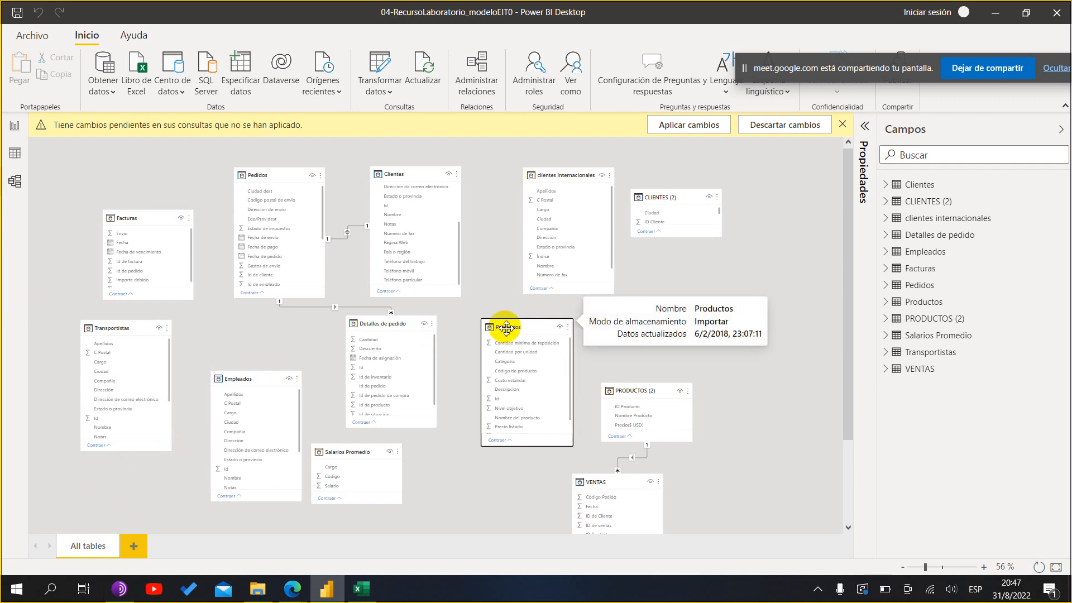
right_click(507, 328)
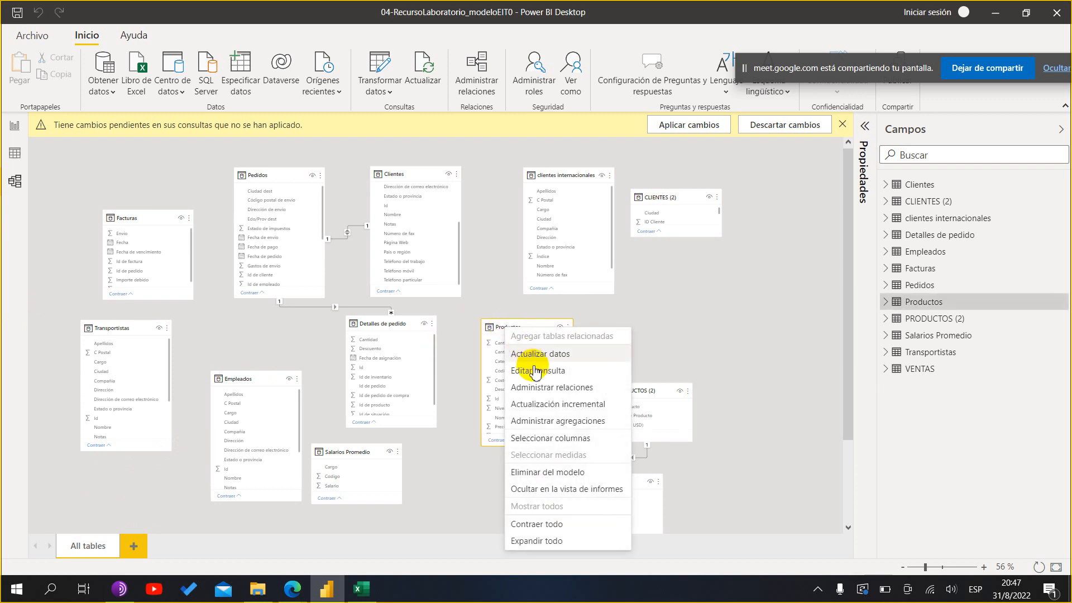
click(544, 390)
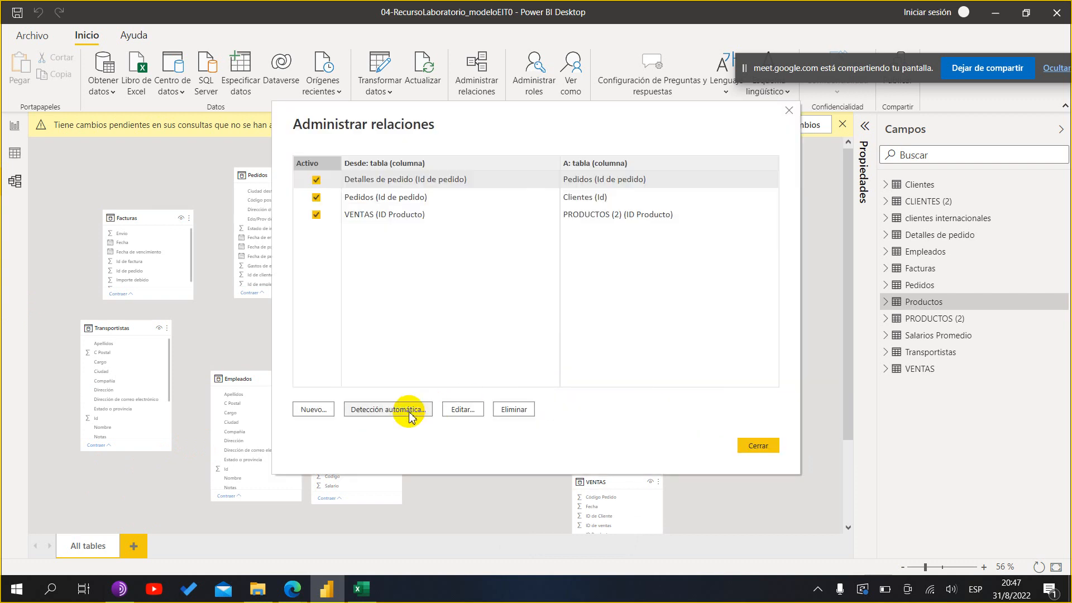
click(410, 413)
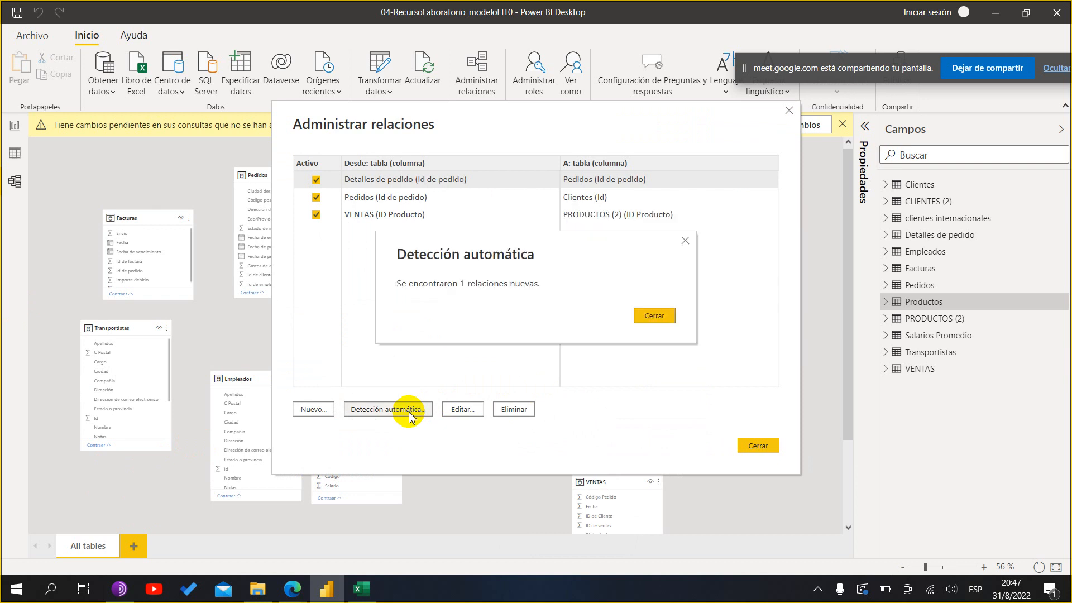
click(659, 315)
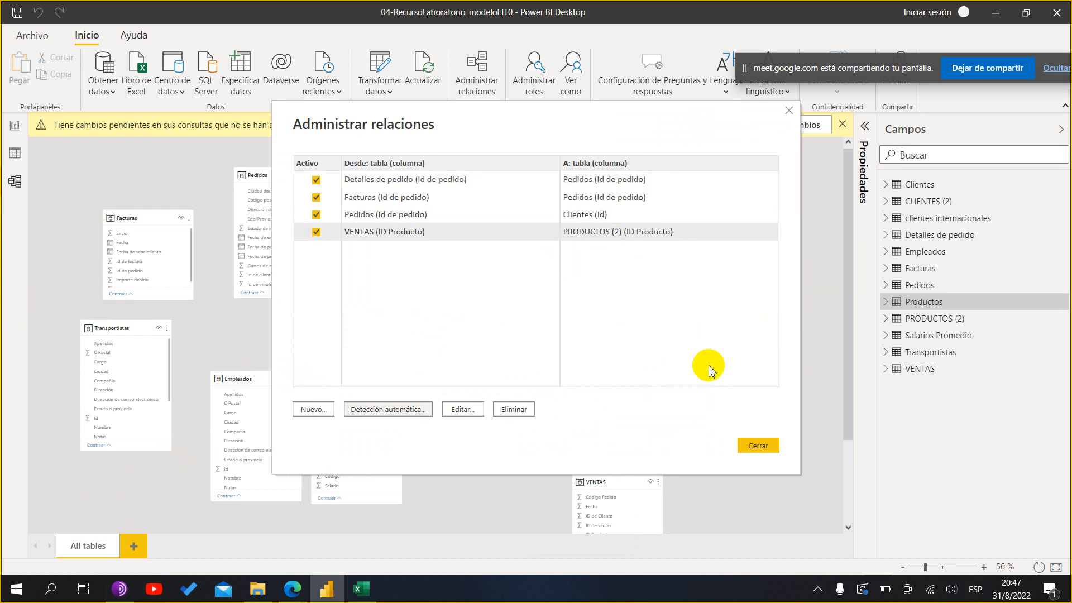
click(755, 447)
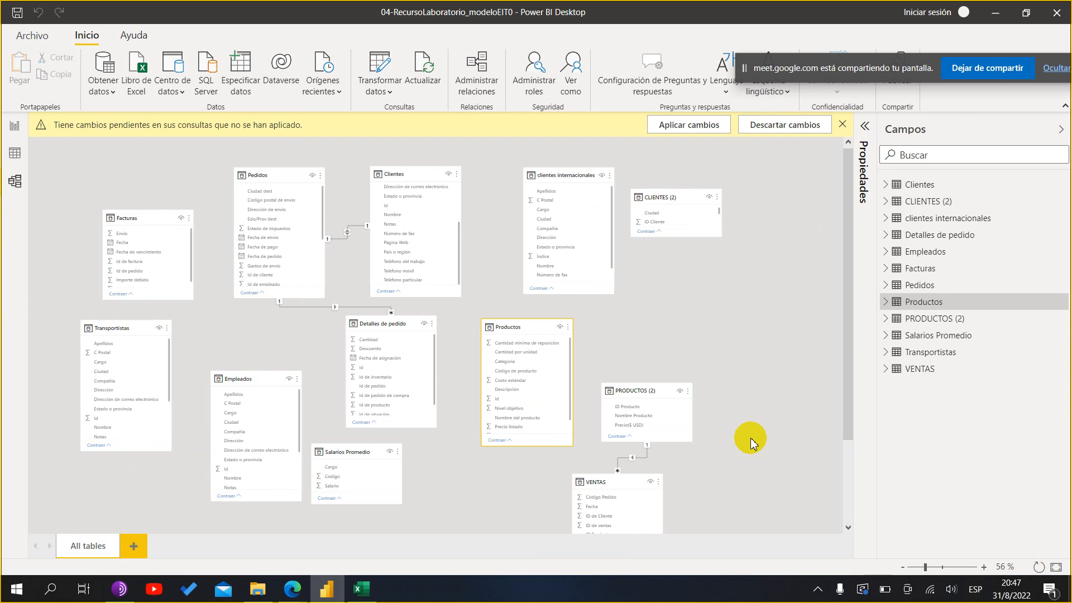
drag(502, 322, 501, 316)
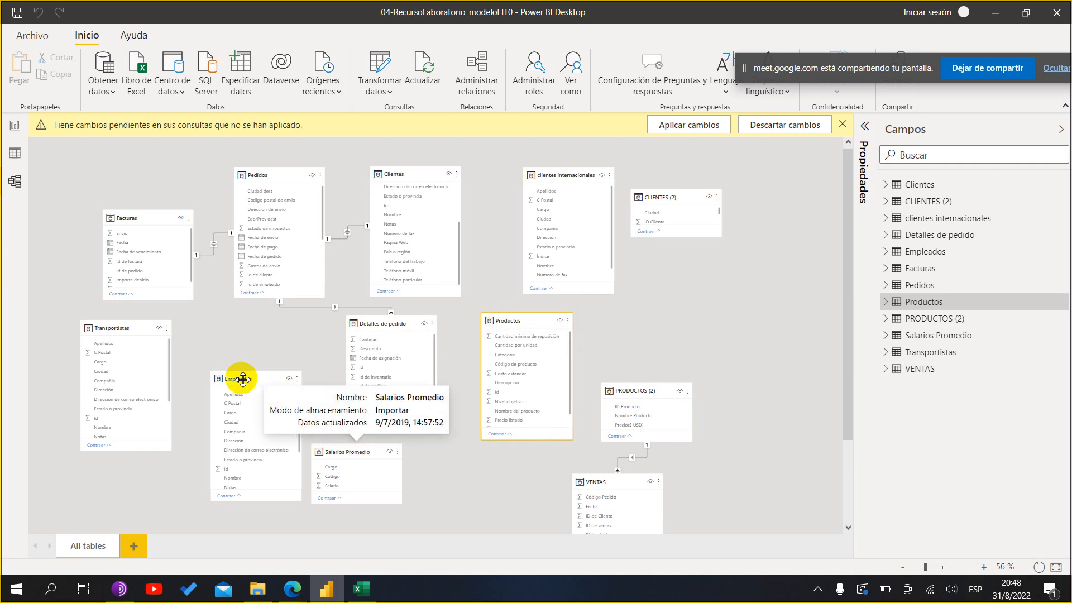
- Run automatic relationship detection again, starting from the Empleados table, and close the relationship manager
click(243, 380)
right_click(243, 380)
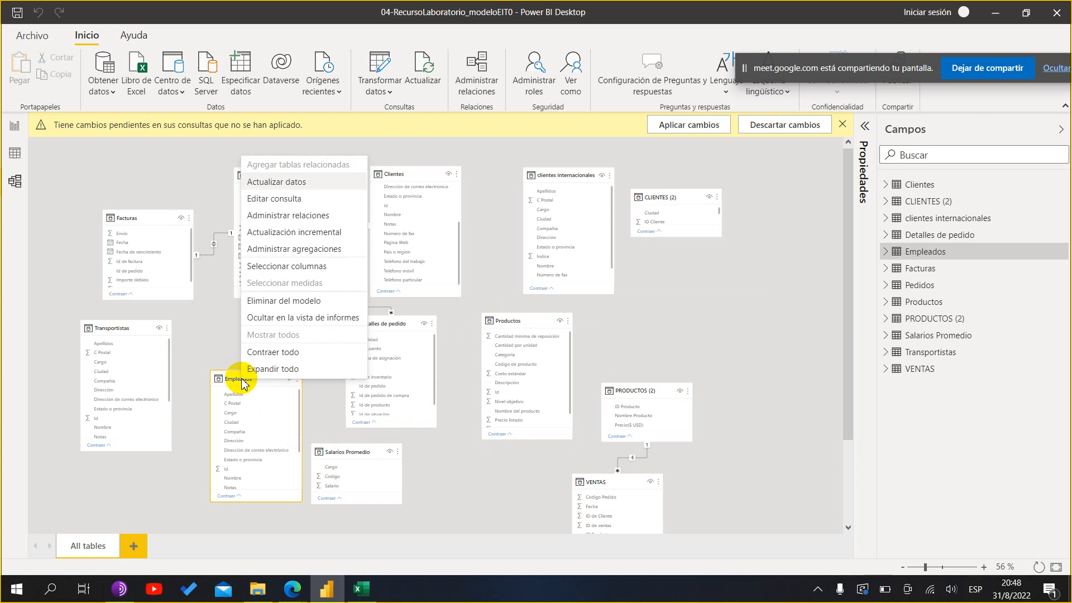
click(330, 217)
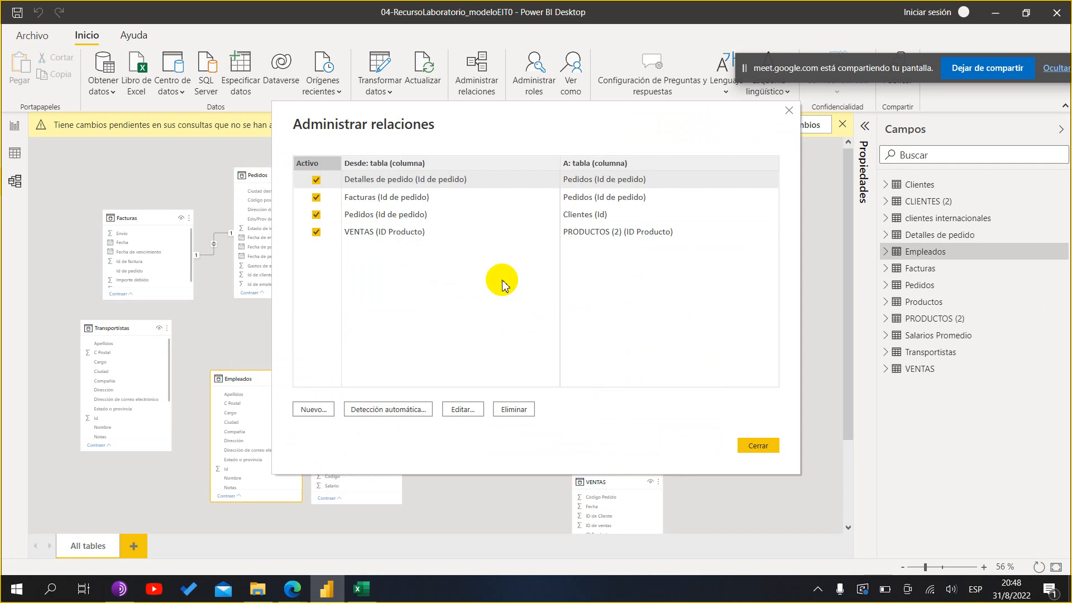
click(389, 410)
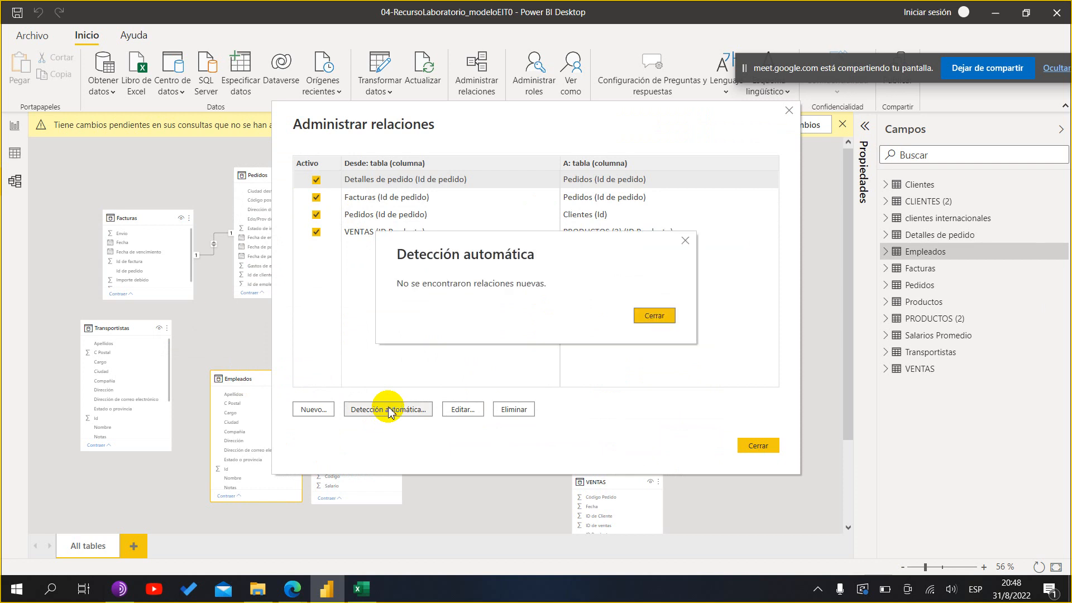
click(659, 324)
click(788, 115)
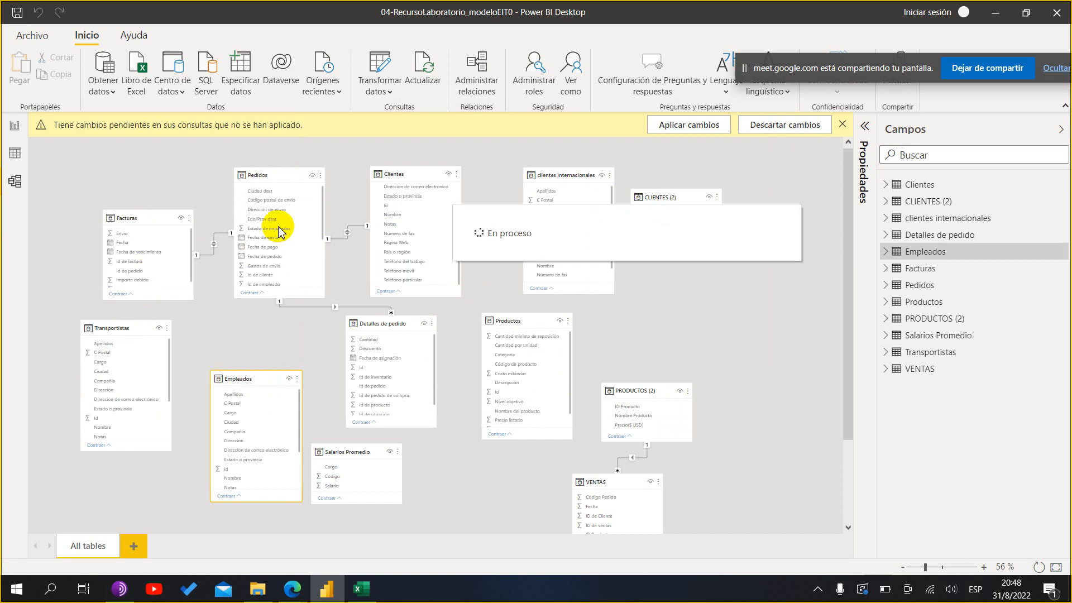
- Repeat automatic relationship detection from the Facturas table and close the relationship manager
click(143, 224)
right_click(143, 224)
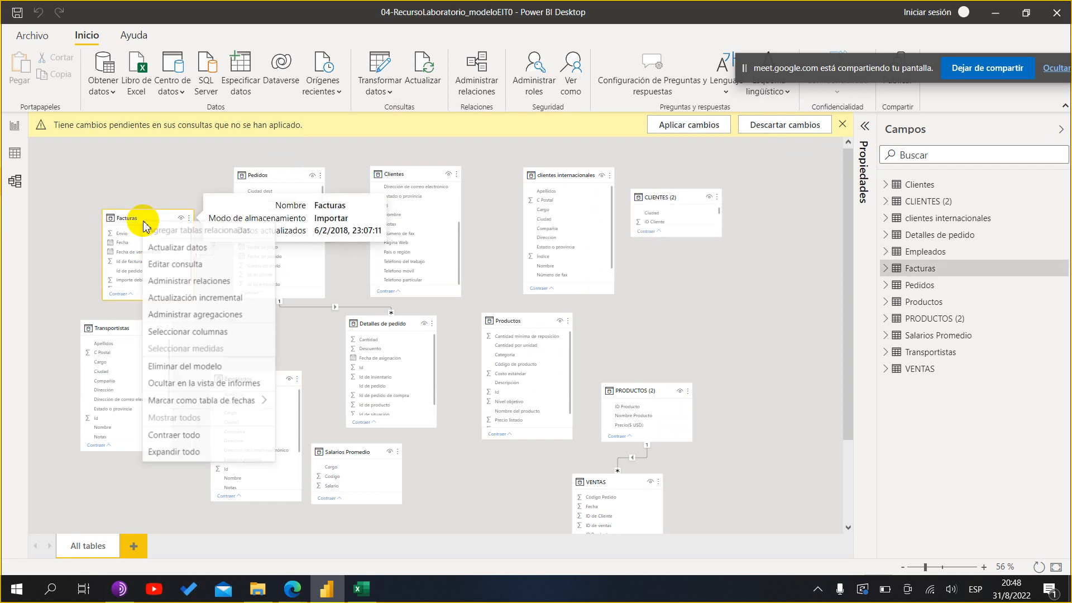
click(173, 283)
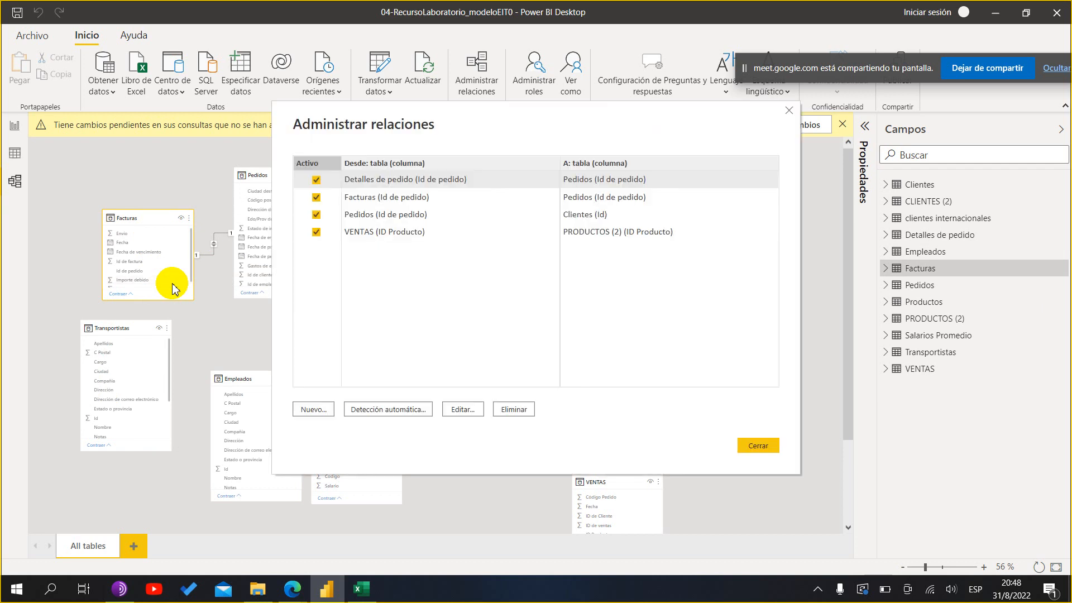
click(401, 412)
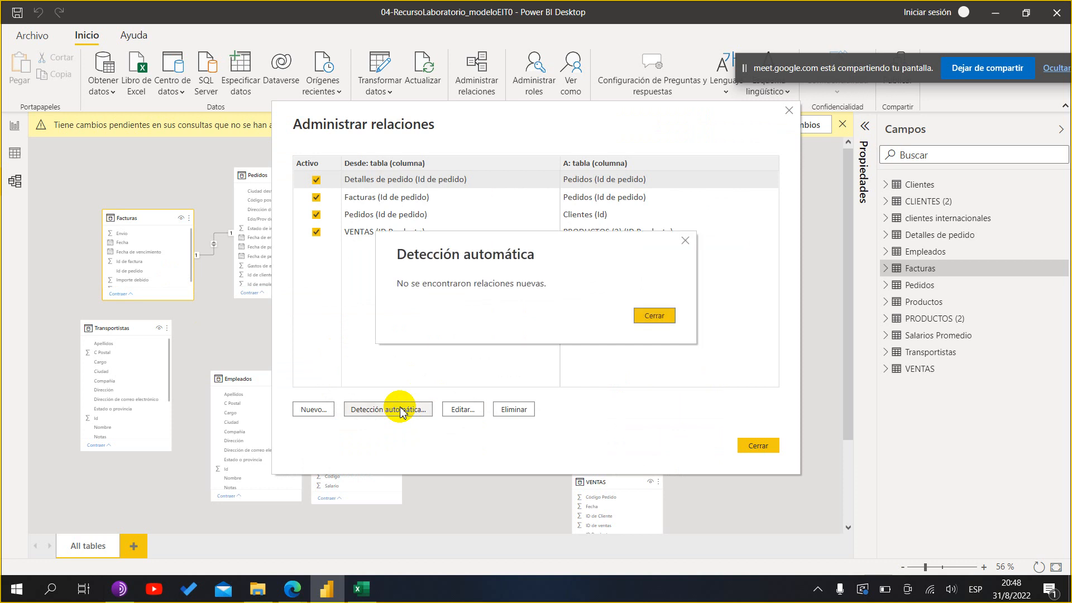
click(655, 316)
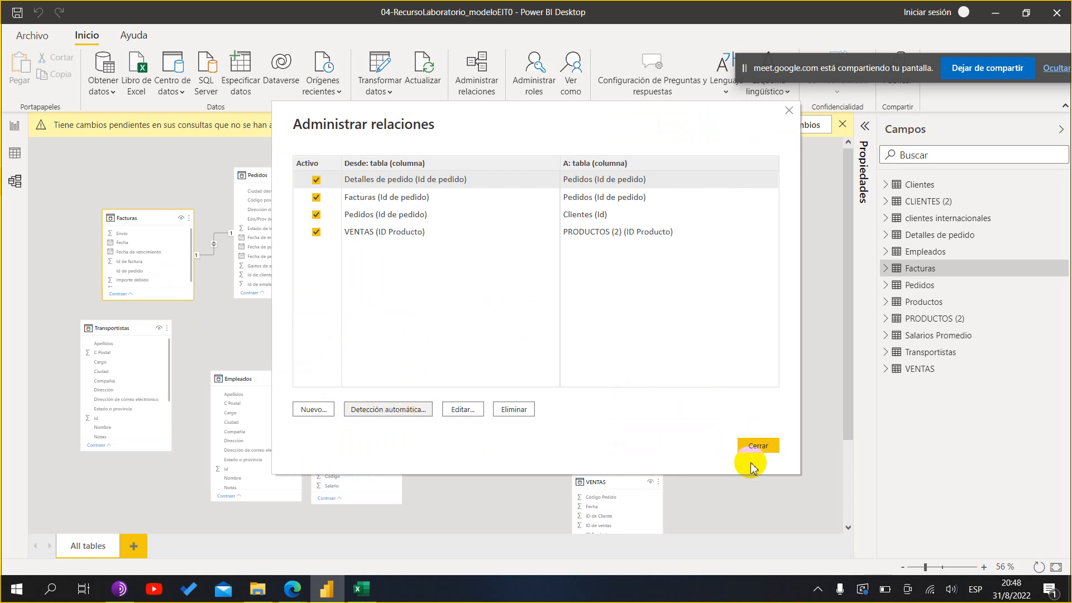
click(757, 446)
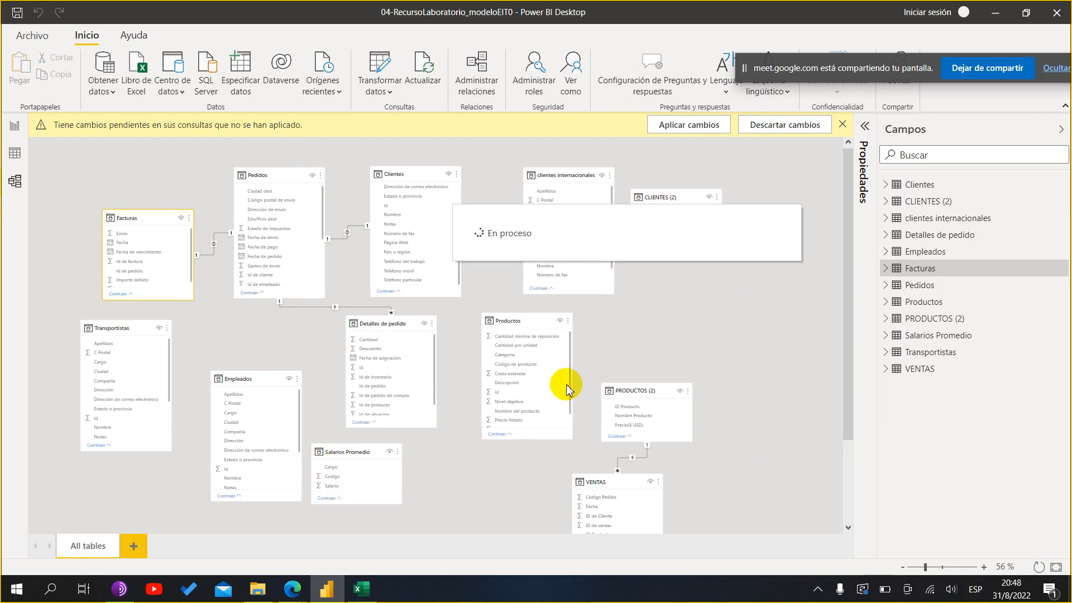
- Reopen relationship management from Productos and compare the Facturas–Pedidos and Pedidos–Clientes relationships with the diagram
right_click(523, 317)
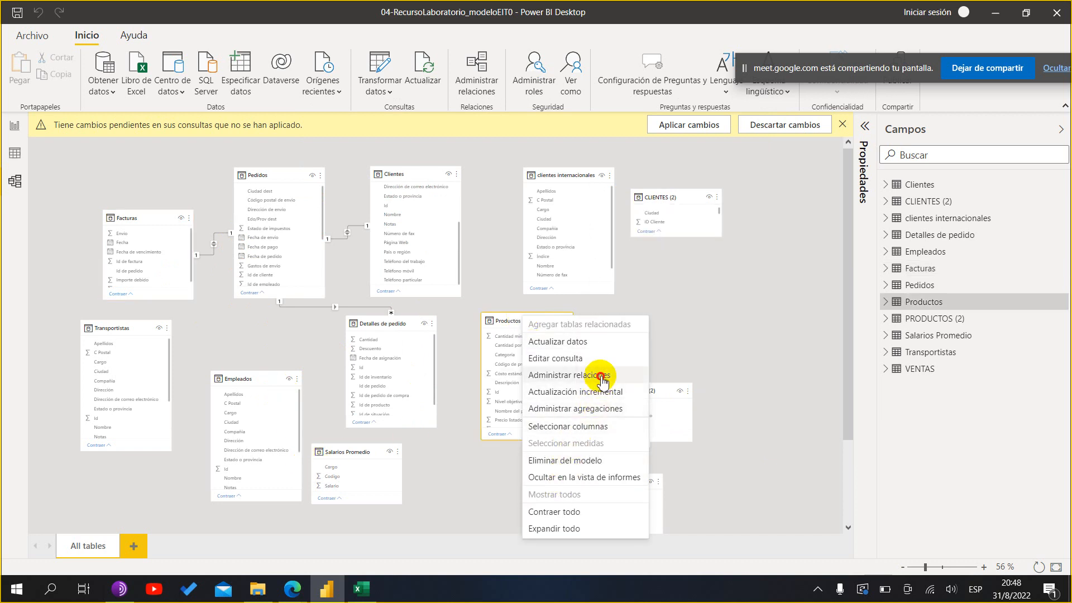
click(601, 375)
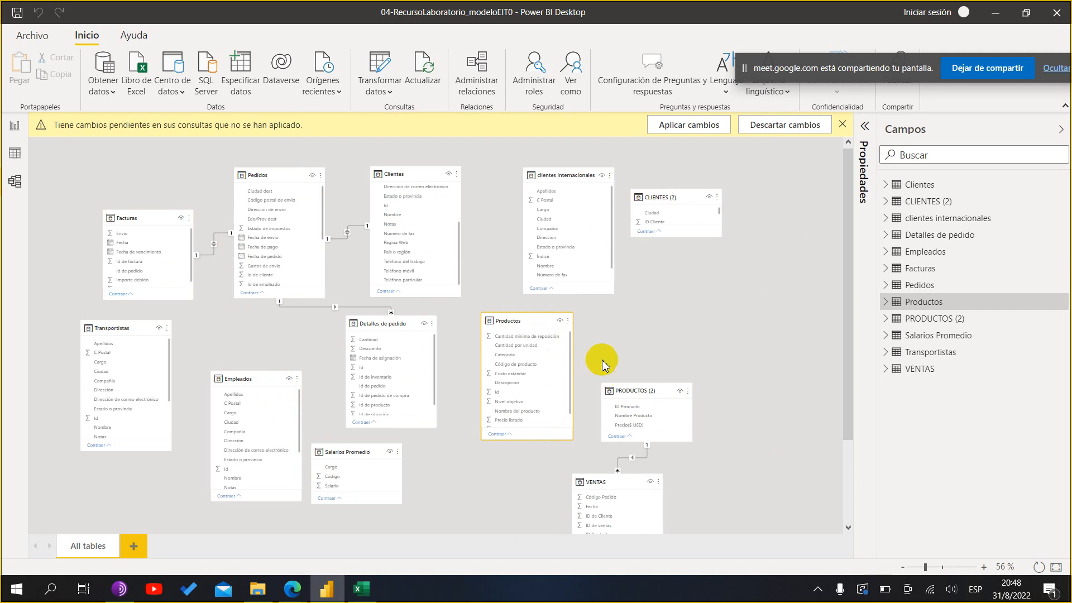
drag(522, 125, 862, 166)
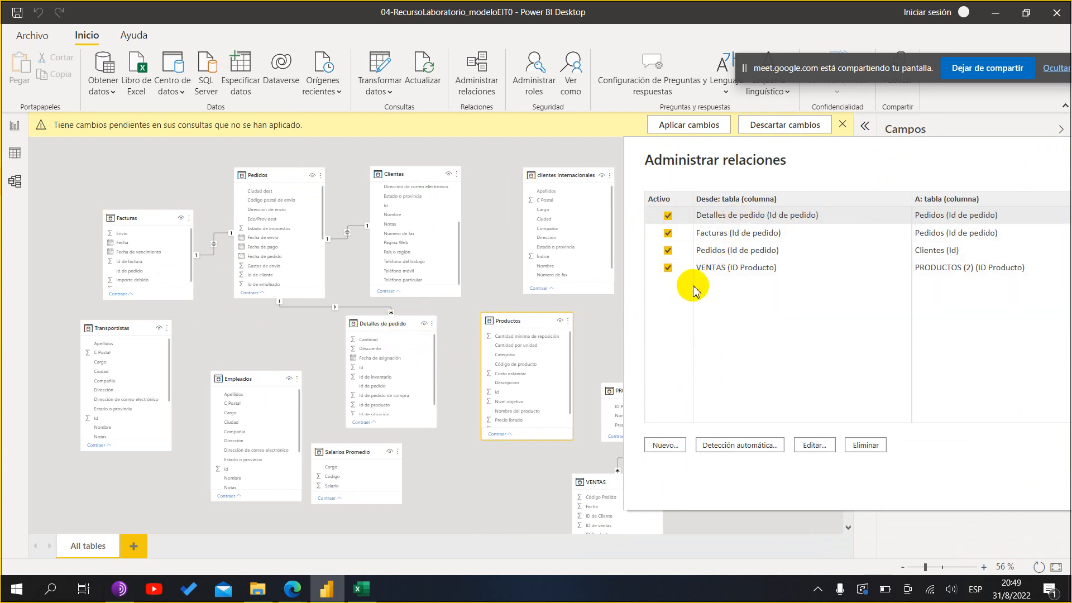
click(719, 237)
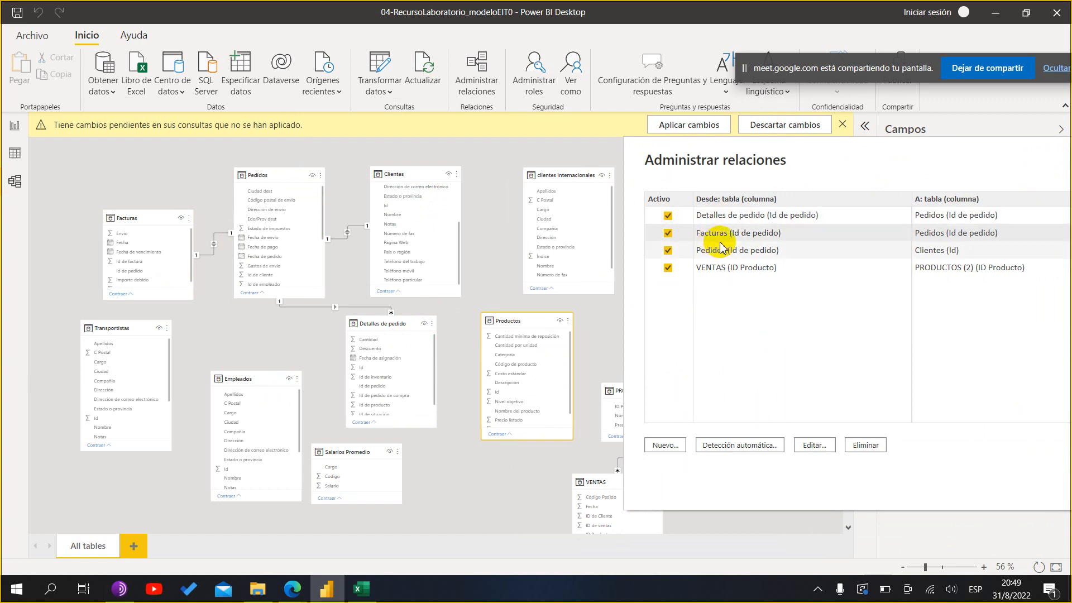
drag(790, 163, 716, 180)
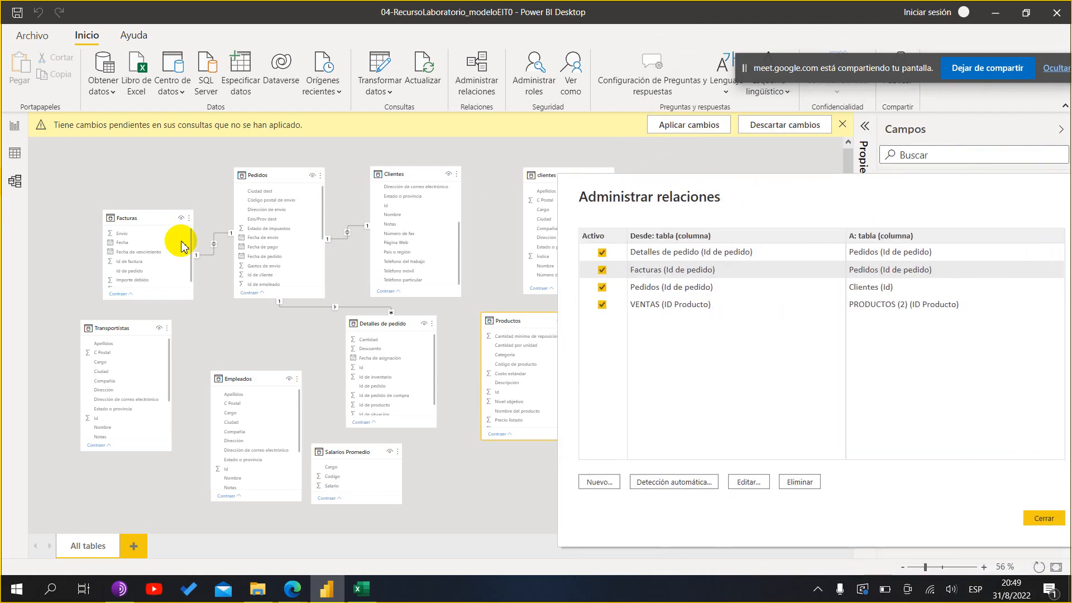
click(633, 293)
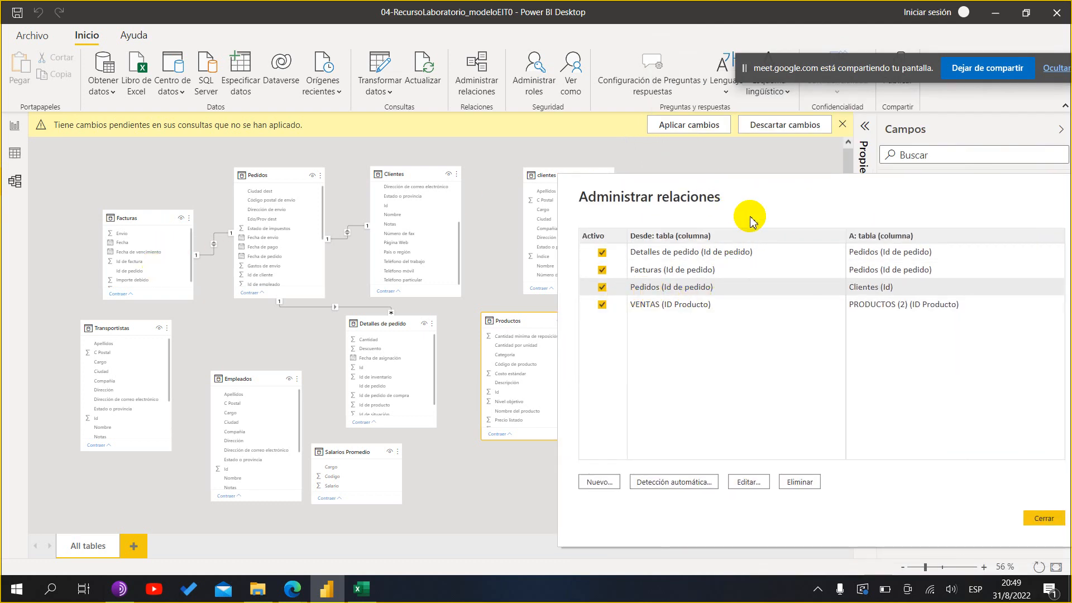
drag(761, 211, 894, 214)
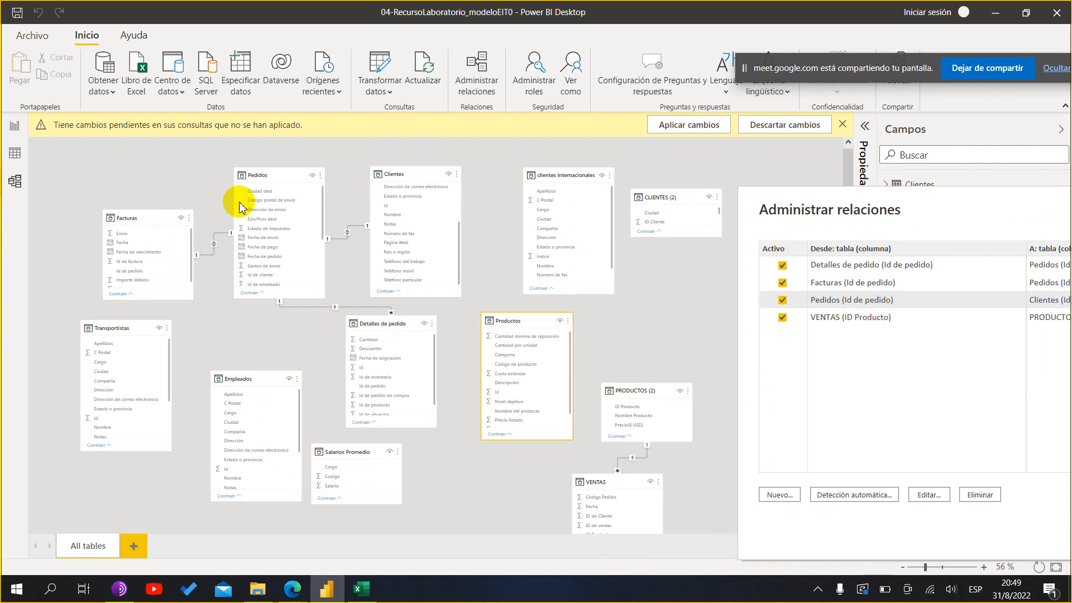
drag(899, 211, 523, 133)
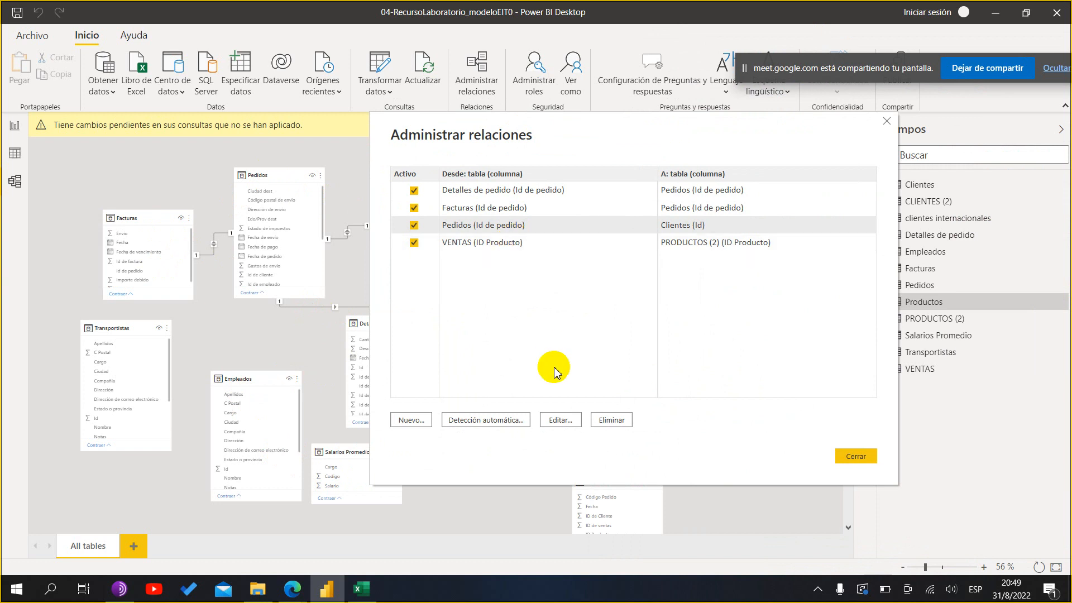
click(870, 457)
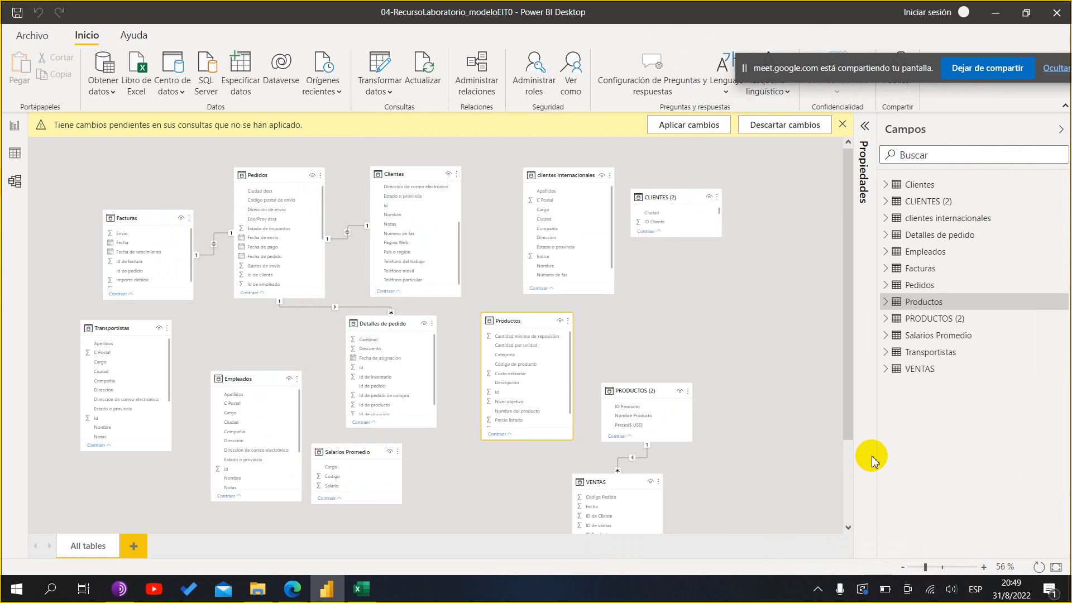
scroll(781, 363, down, 2)
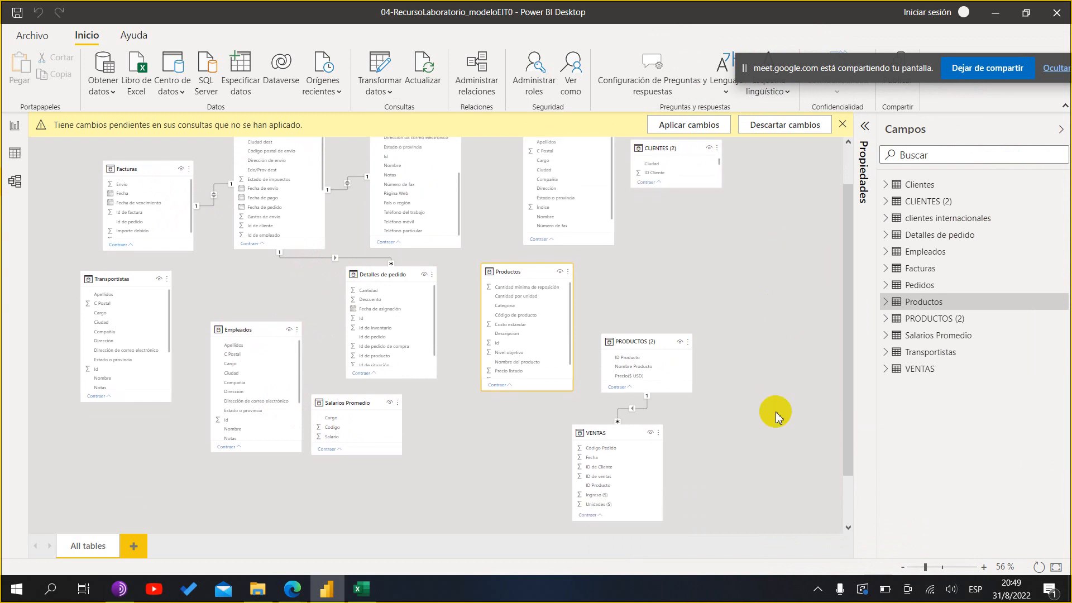
scroll(732, 446, up, 1)
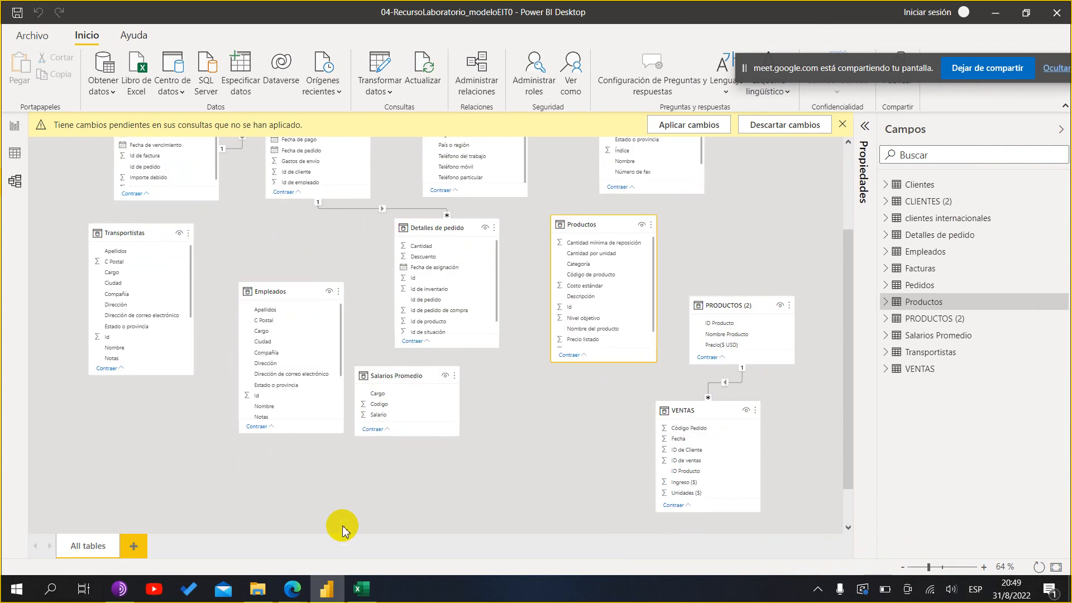
- Examine the relationship between the PRODUCTOS (2) and VENTAS tables in the model diagram
scroll(774, 419, up, 2)
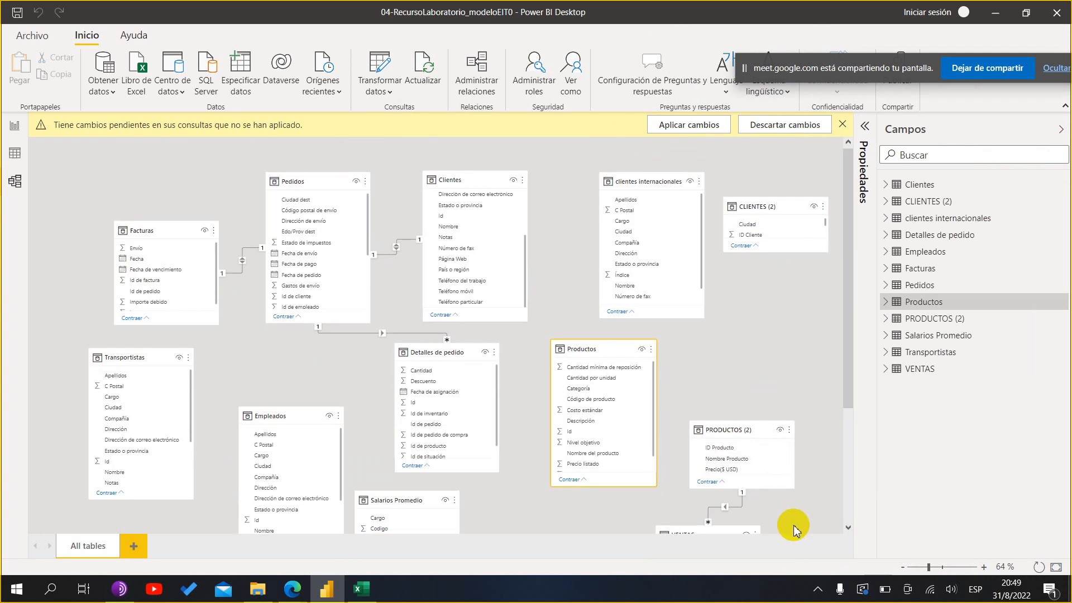
scroll(792, 497, down, 3)
scroll(791, 371, up, 6)
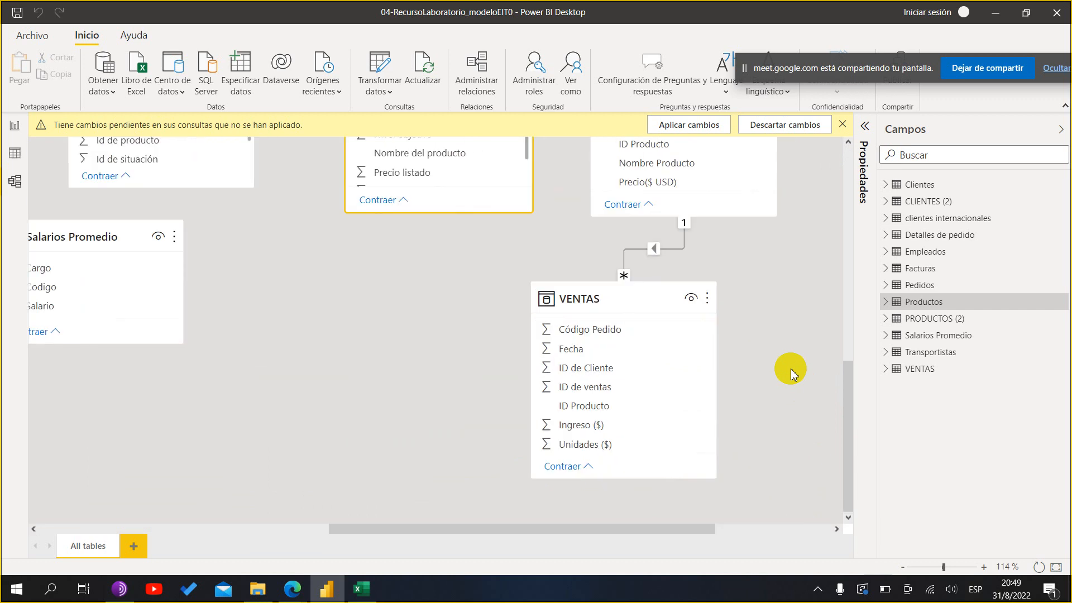
scroll(742, 376, up, 3)
scroll(649, 431, down, 1)
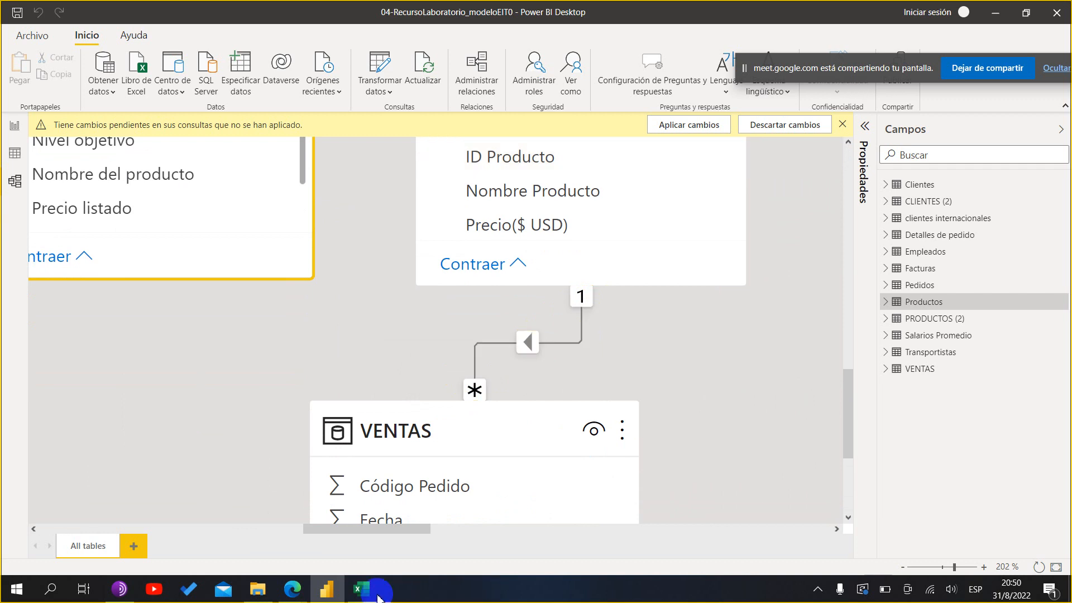
- Switch to the TIPOS DE TABLAS.xlsx workbook in Excel and examine the ID Producto values on the PRODUCTOS sheet
click(362, 588)
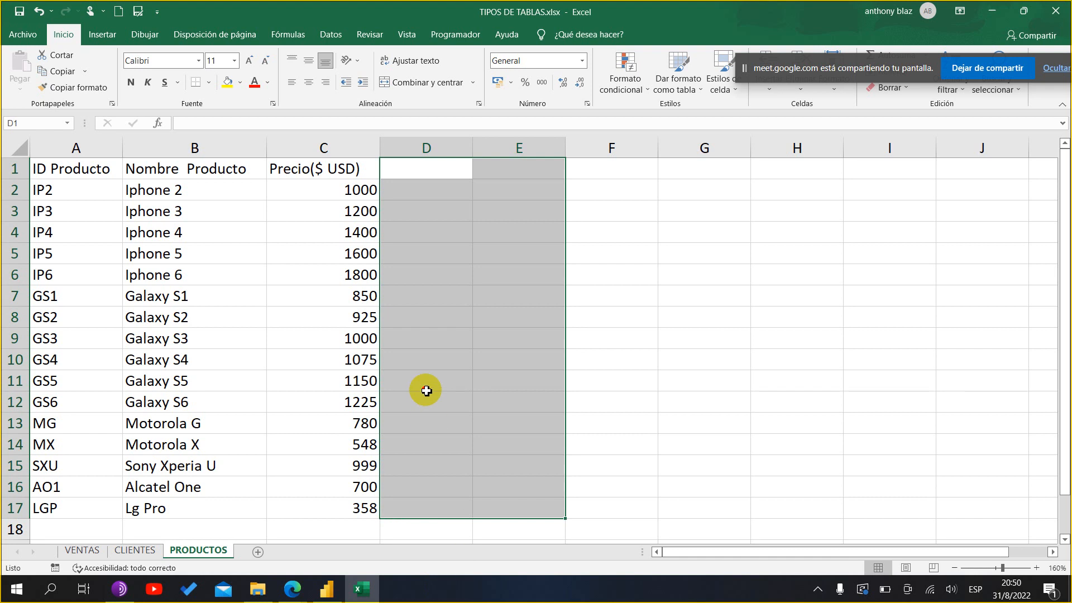
click(426, 381)
drag(100, 170, 338, 511)
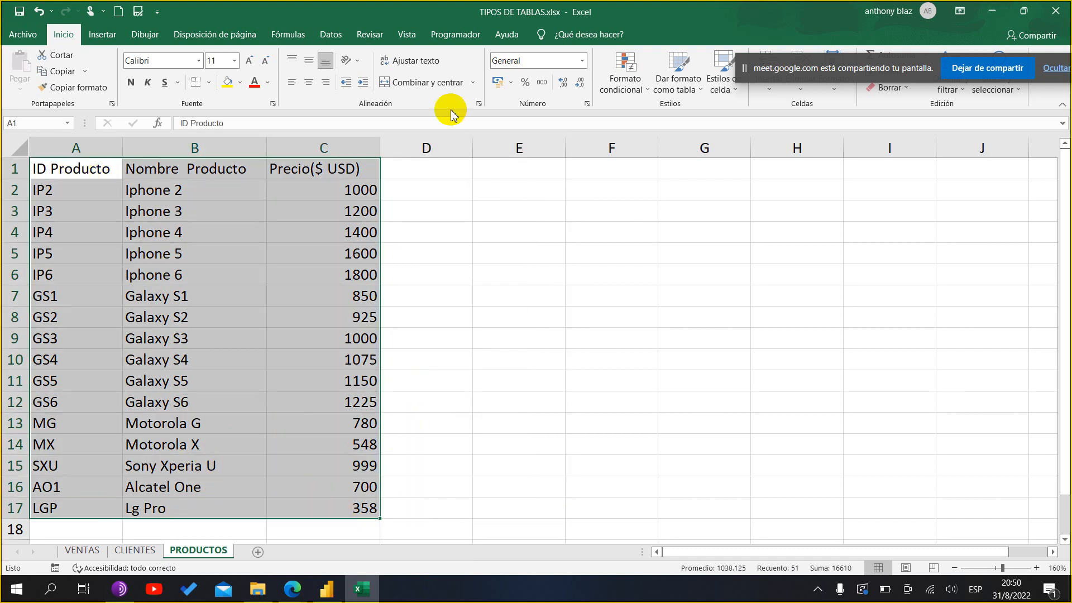
click(72, 335)
click(84, 191)
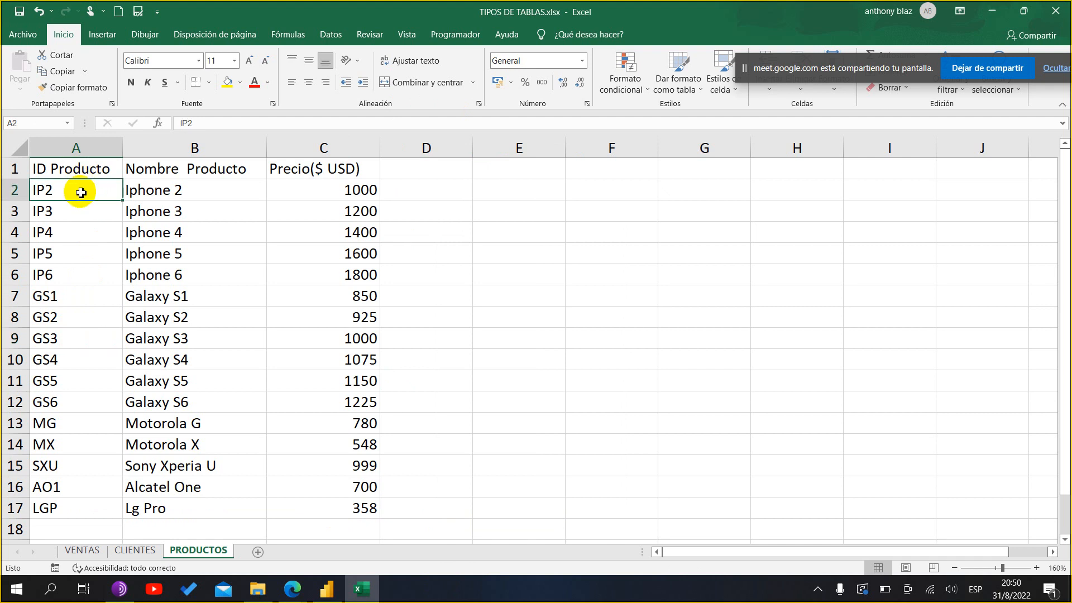
drag(83, 184, 66, 512)
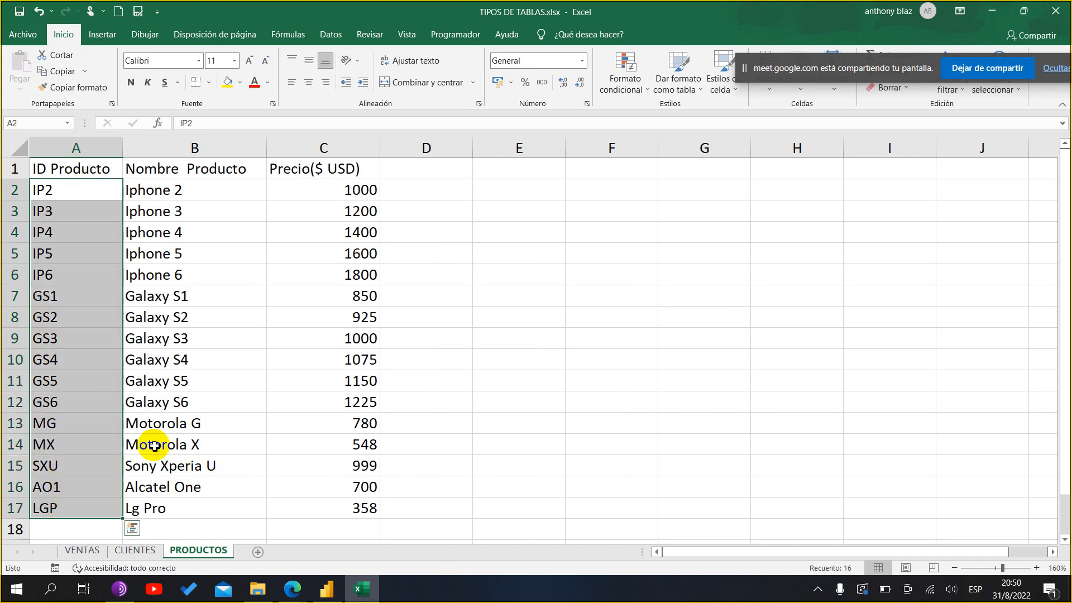
click(107, 425)
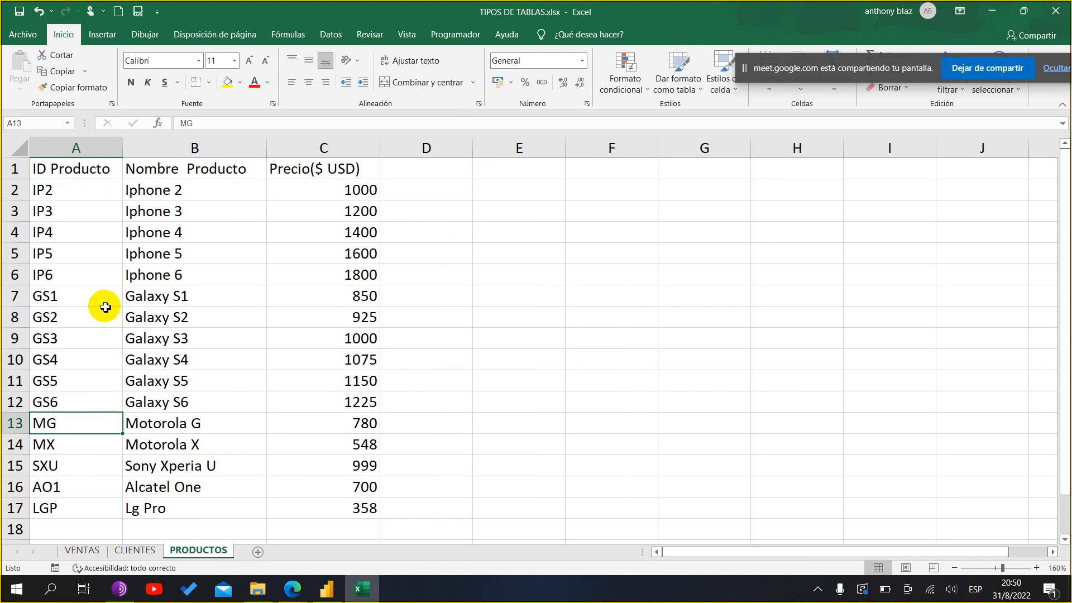
- Copy the product ID IP2 from cell A2 into cell A17 of the Lg Pro row
click(70, 190)
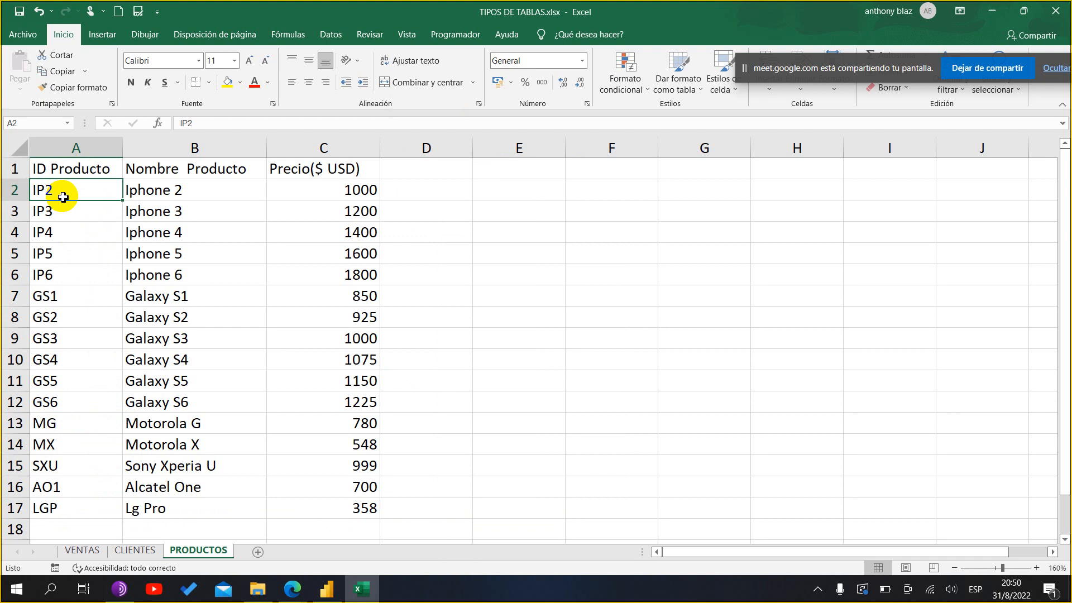
key(ctrl+c)
click(67, 507)
key(ctrl+v)
click(503, 383)
click(330, 301)
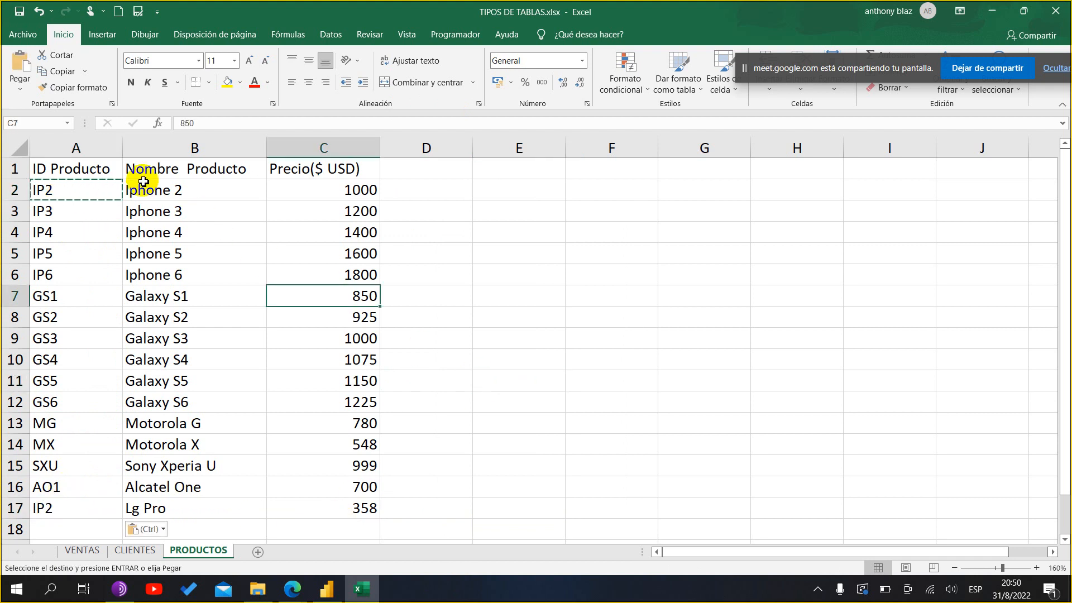
key(Escape)
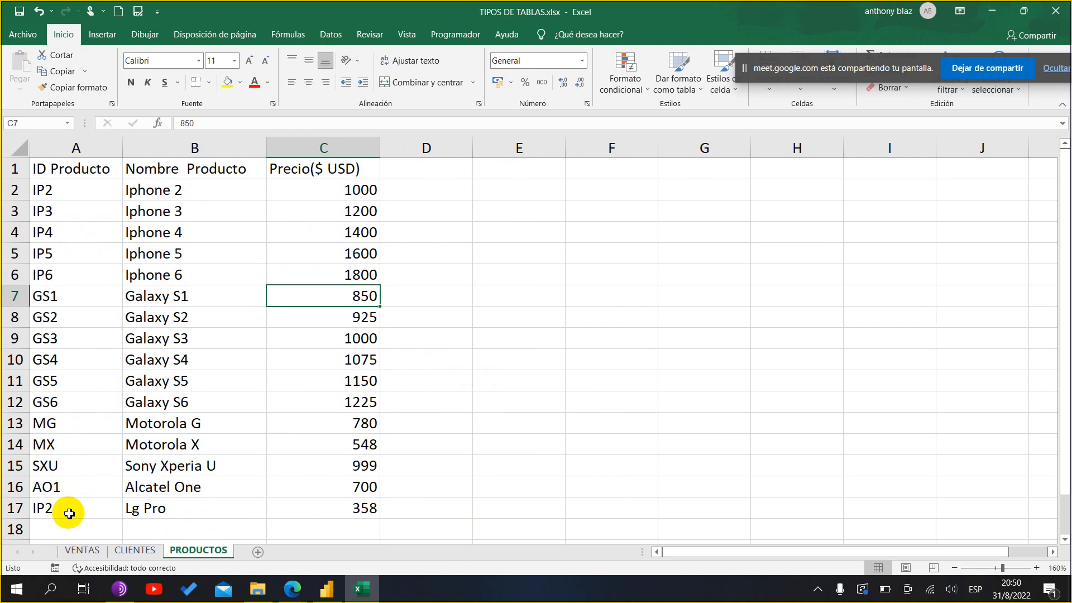
- Compare the ID Producto column on the PRODUCTOS sheet with the one on the VENTAS sheet
click(68, 513)
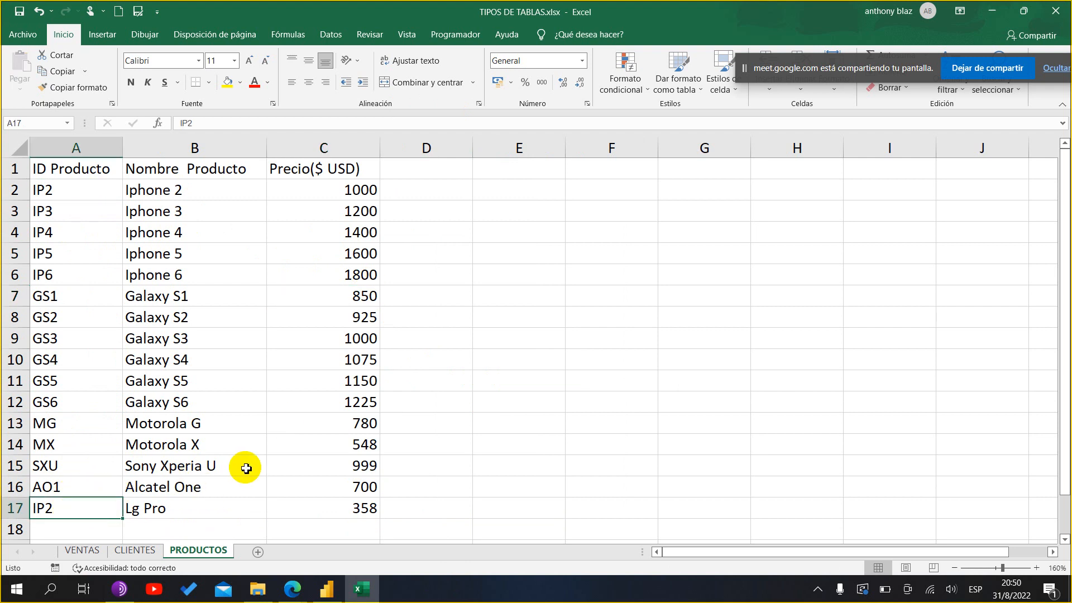
drag(69, 191, 87, 516)
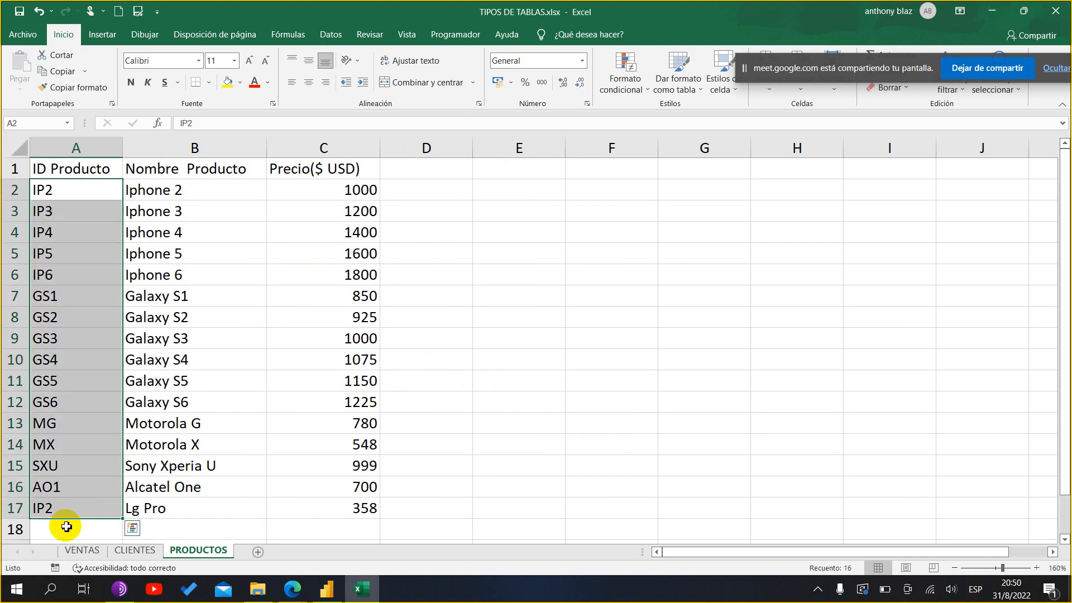
click(81, 550)
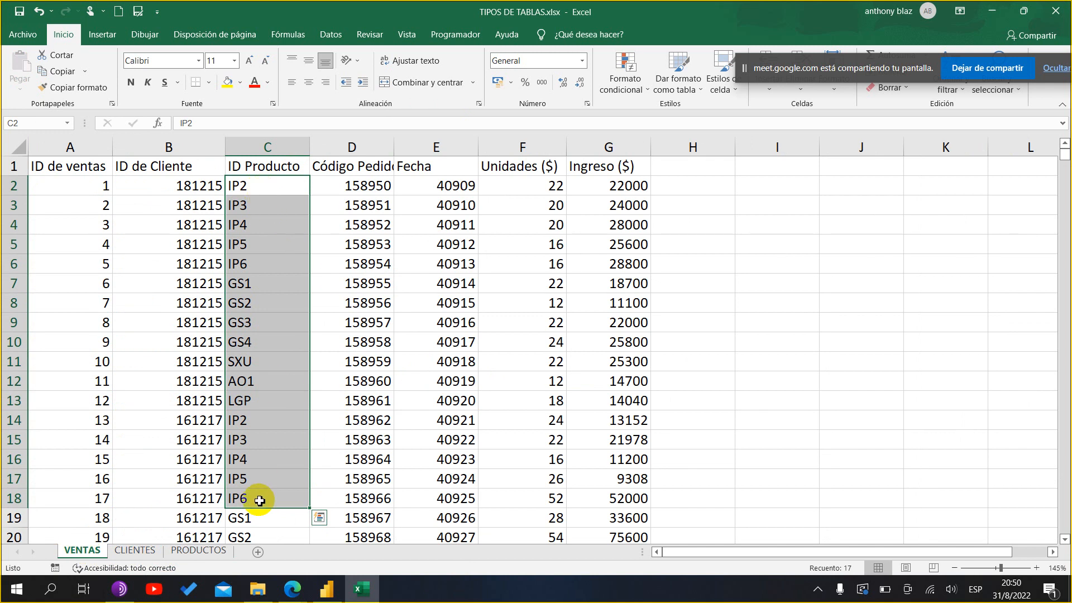
click(198, 551)
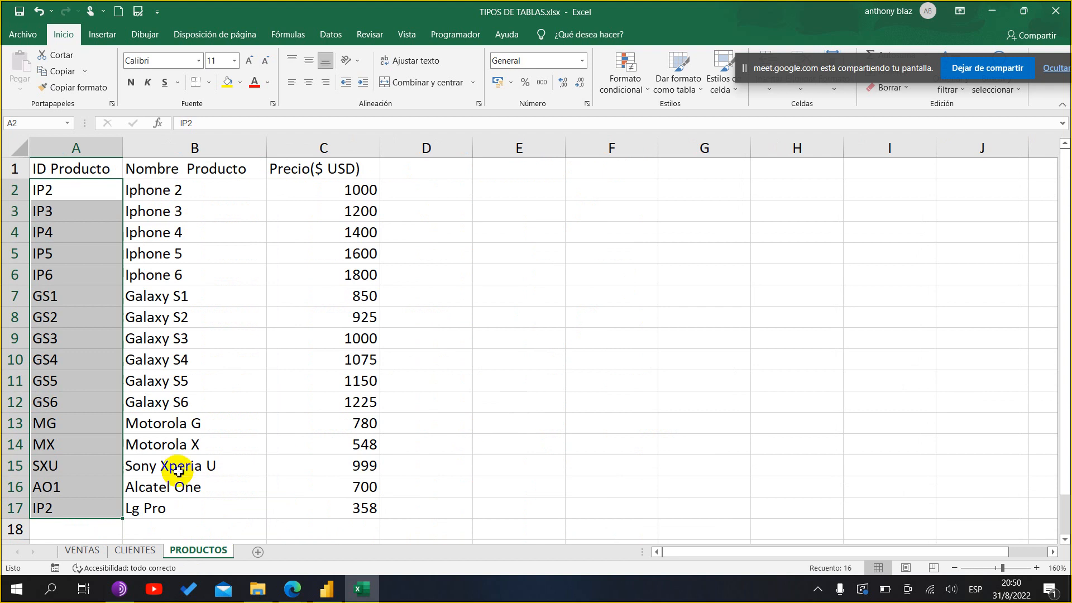
- Undo the ID pasted into the Lg Pro row on the PRODUCTOS sheet
click(74, 508)
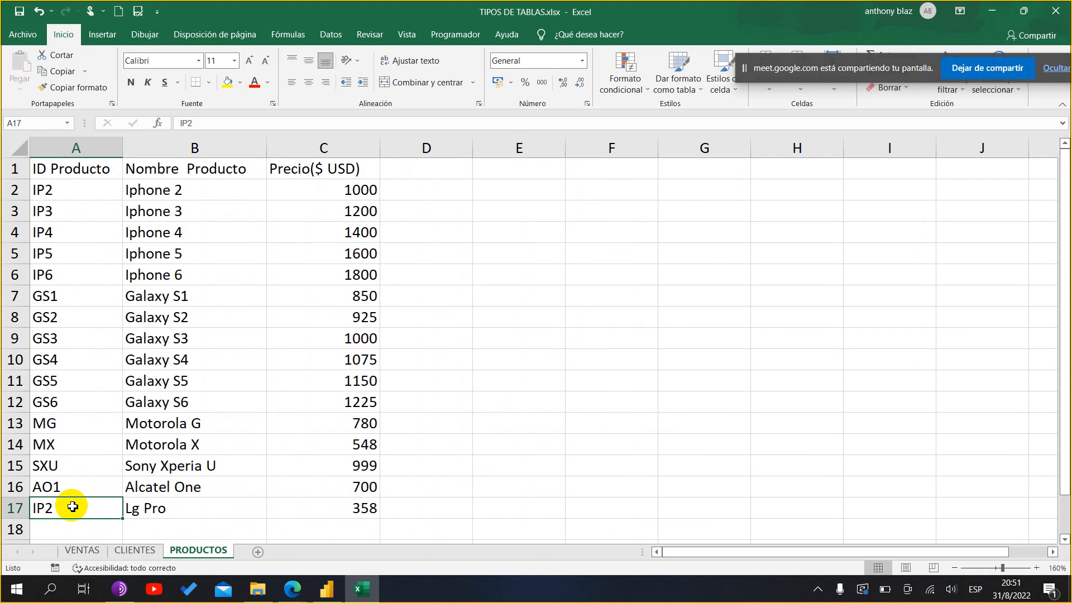
key(ctrl+c)
key(Escape)
key(ctrl+z)
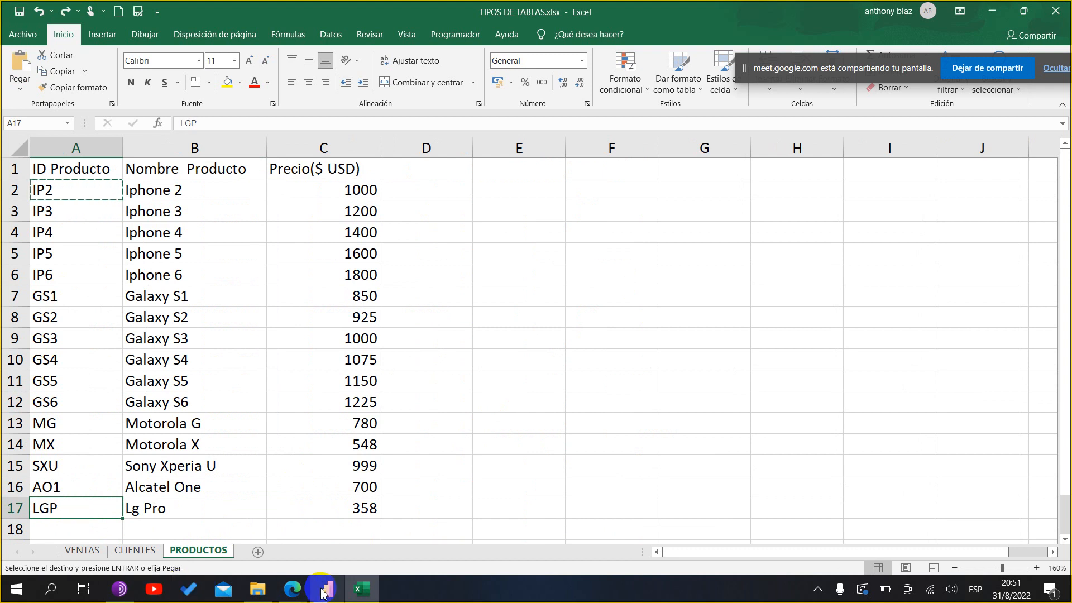
- Switch back to Power BI Desktop and review the whole model diagram with its table relationships
click(337, 596)
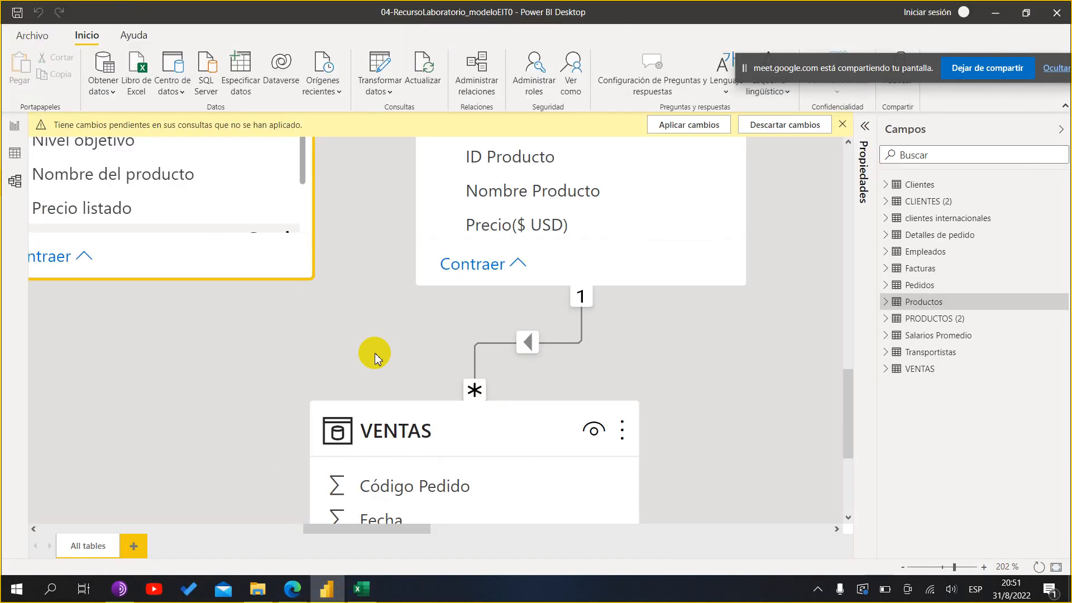
scroll(375, 328, down, 5)
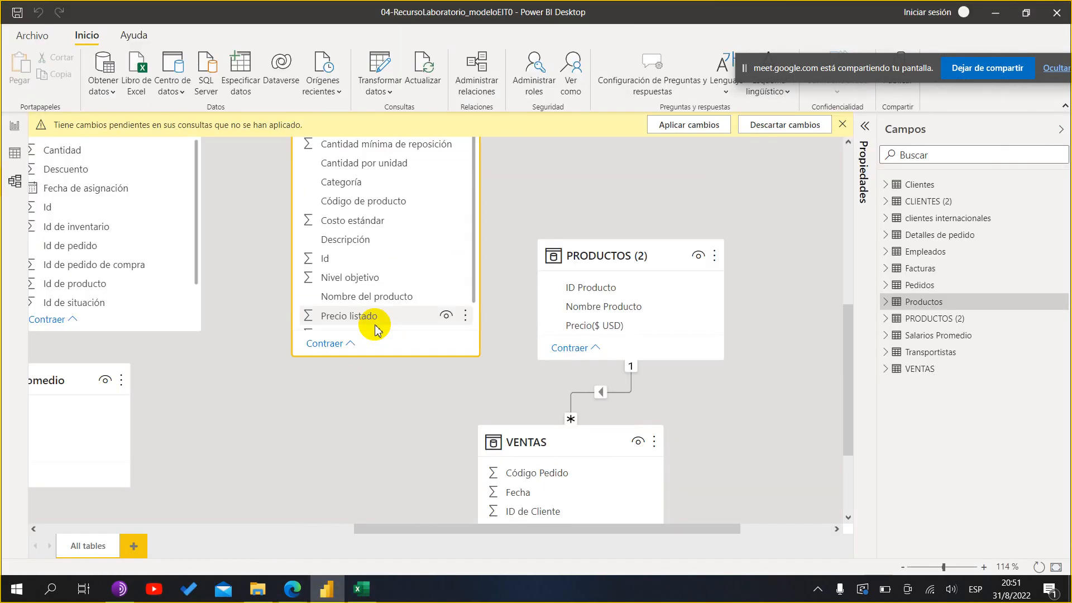
scroll(642, 187, down, 5)
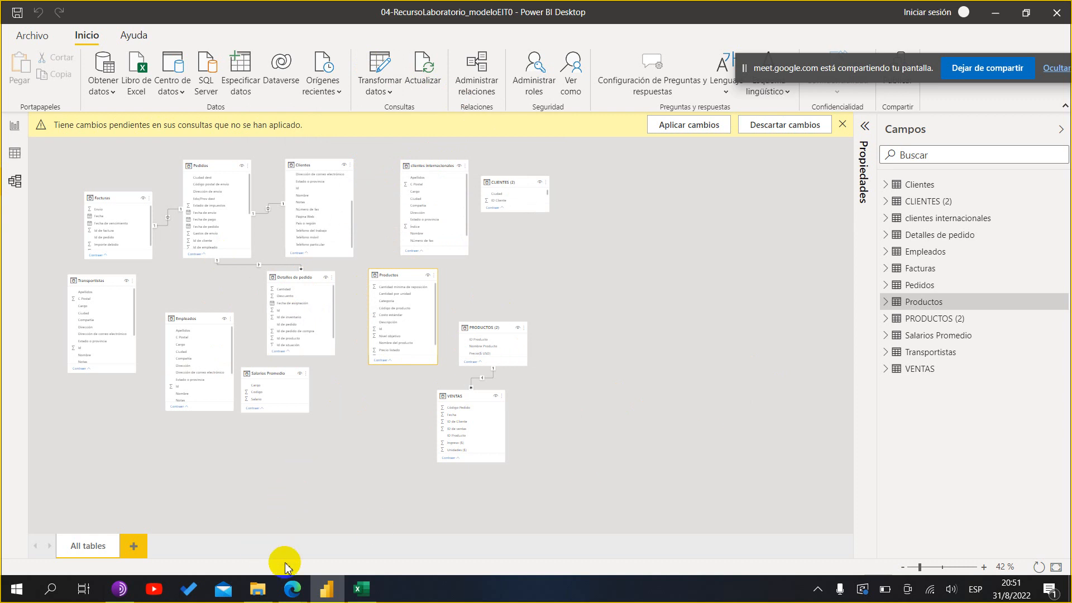
- Switch to the CEGOS Virtual course page in the browser and look through the slide list of the Modelado de datos lesson
mouse_move(294, 587)
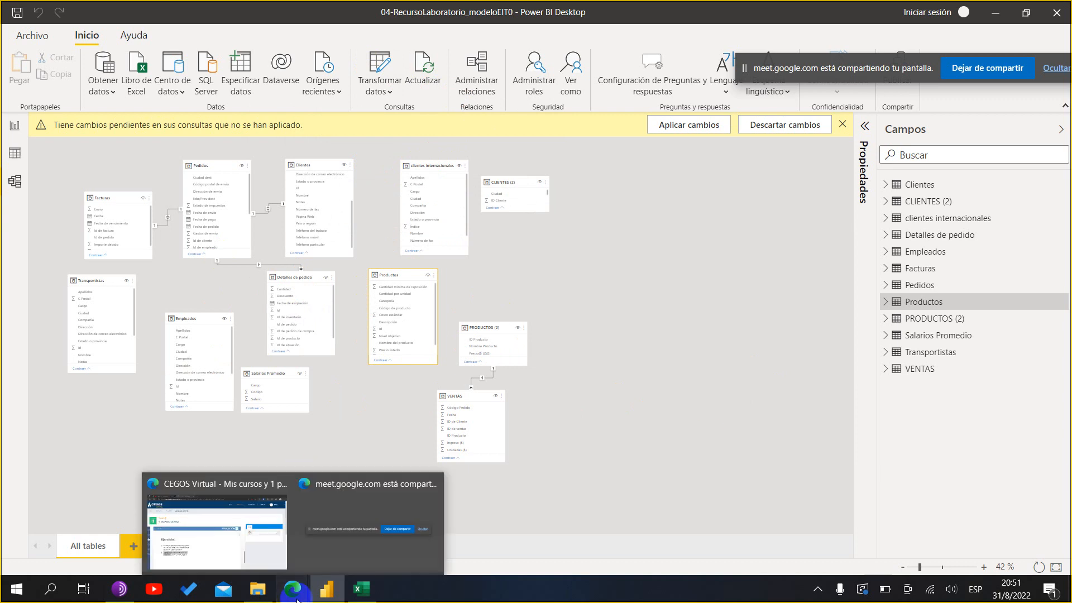
click(225, 530)
click(346, 405)
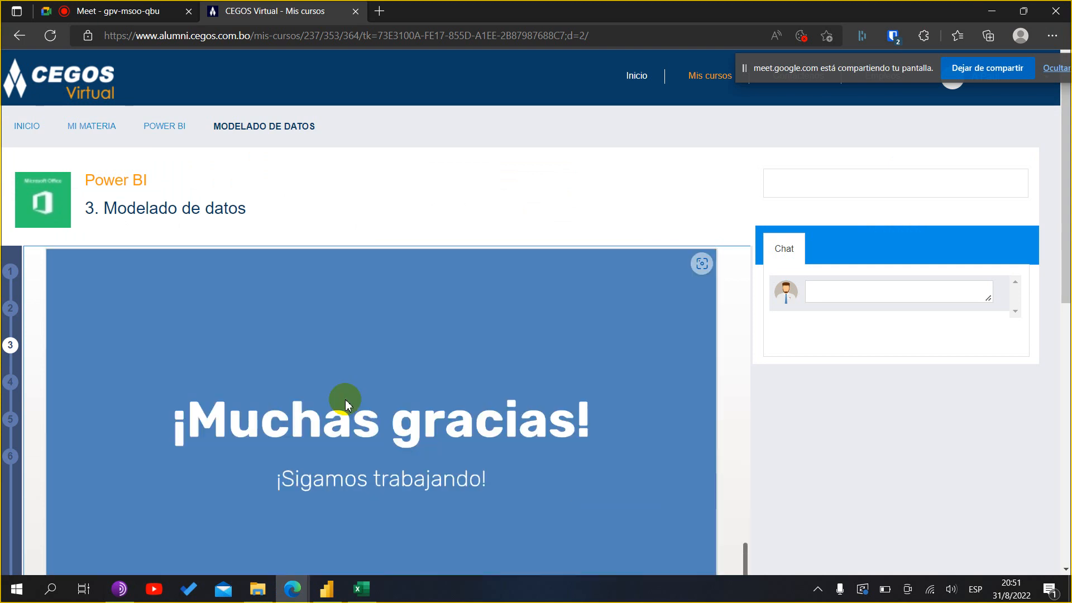
scroll(825, 445, down, 10)
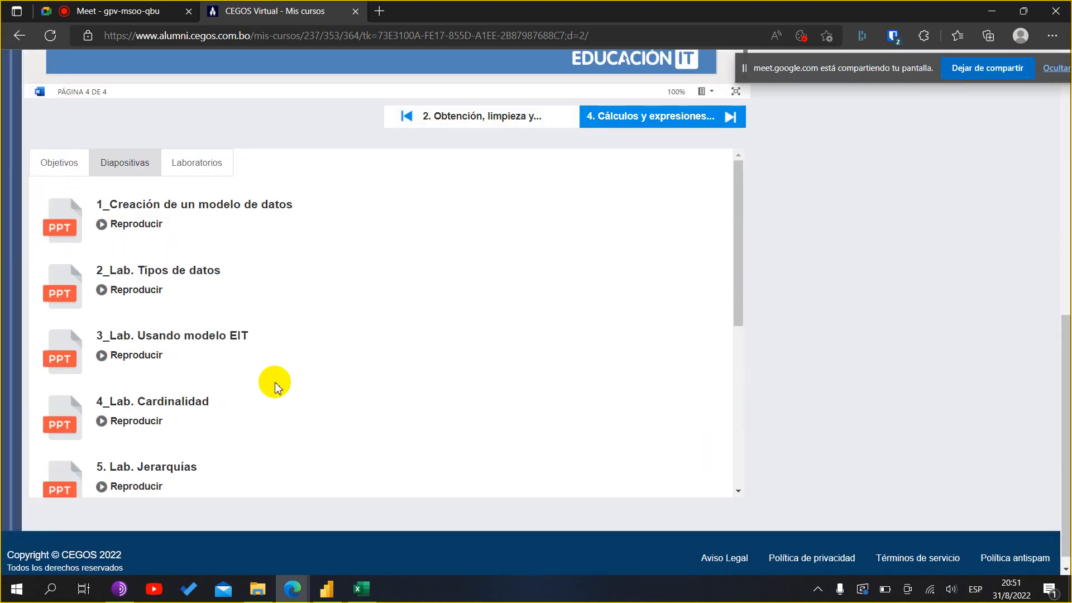
scroll(148, 364, down, 2)
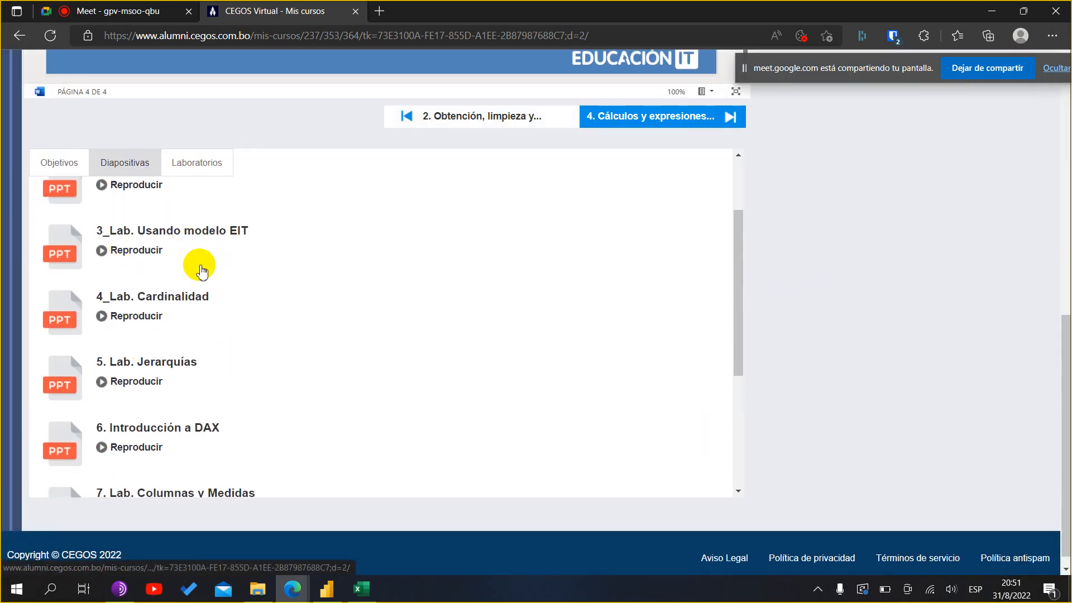
scroll(192, 288, down, 3)
scroll(204, 441, up, 2)
scroll(204, 441, up, 2)
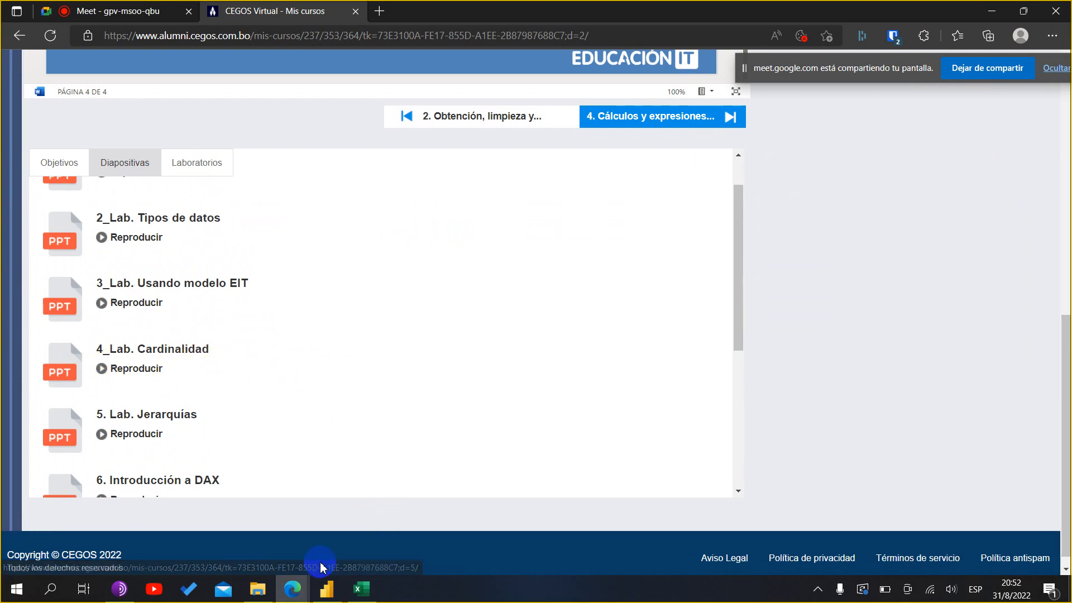
- Check the Power BI model diagram briefly, return to the course page and look further through the lesson's lab slides
click(327, 589)
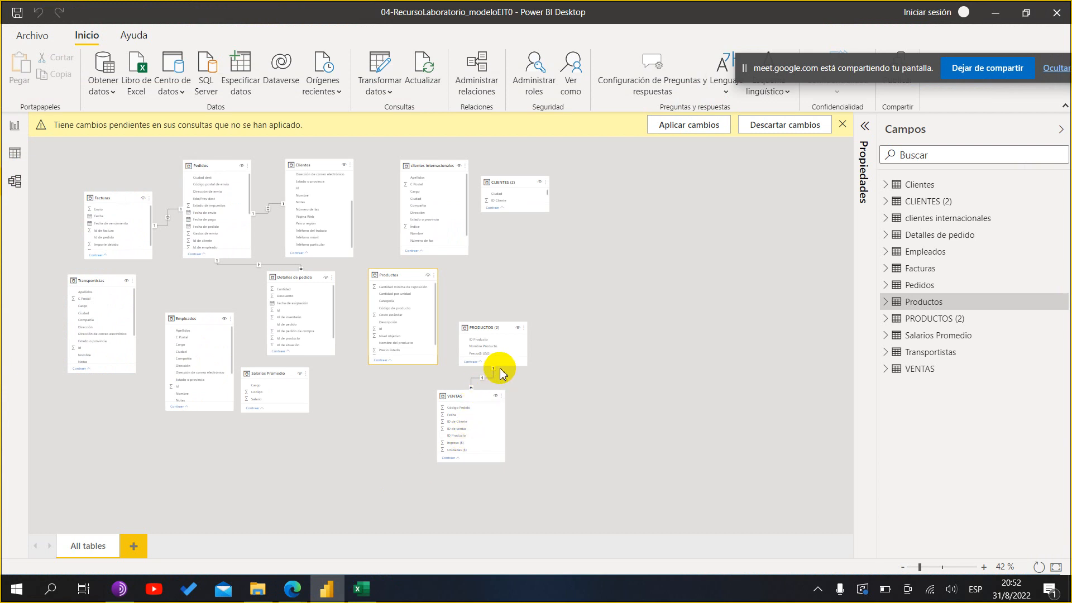
click(339, 589)
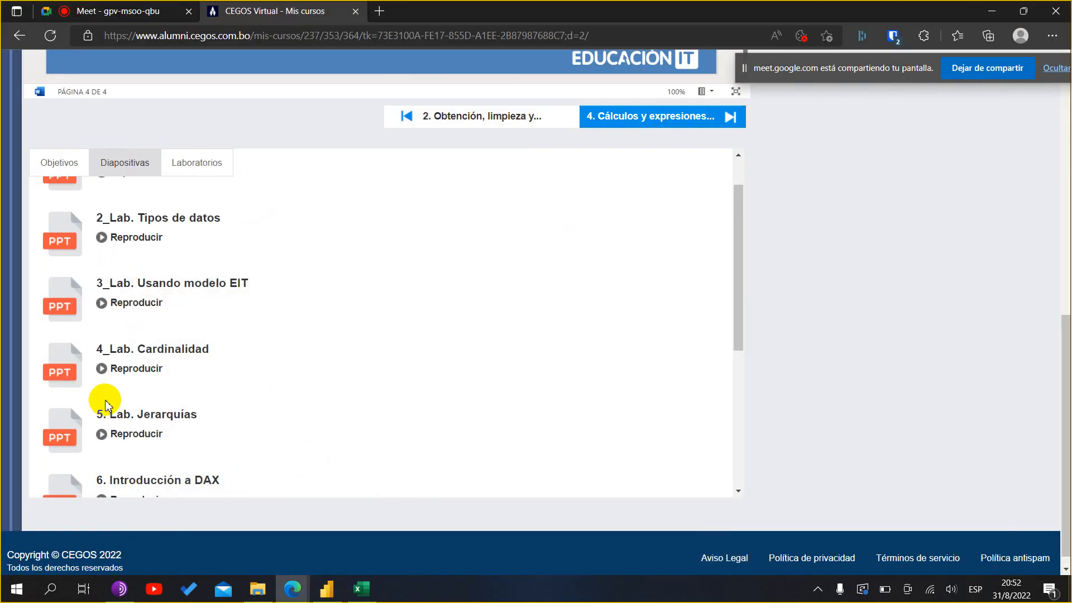
scroll(213, 419, down, 3)
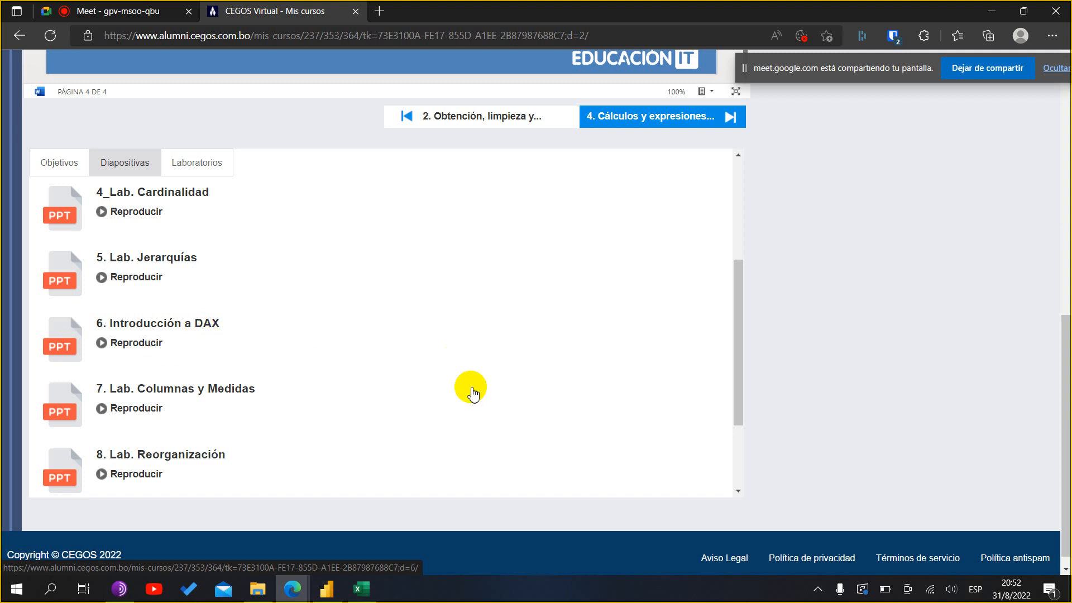
- View the Power BI model diagram once more, then review the course page's current slide and its Diapositivas list
click(327, 589)
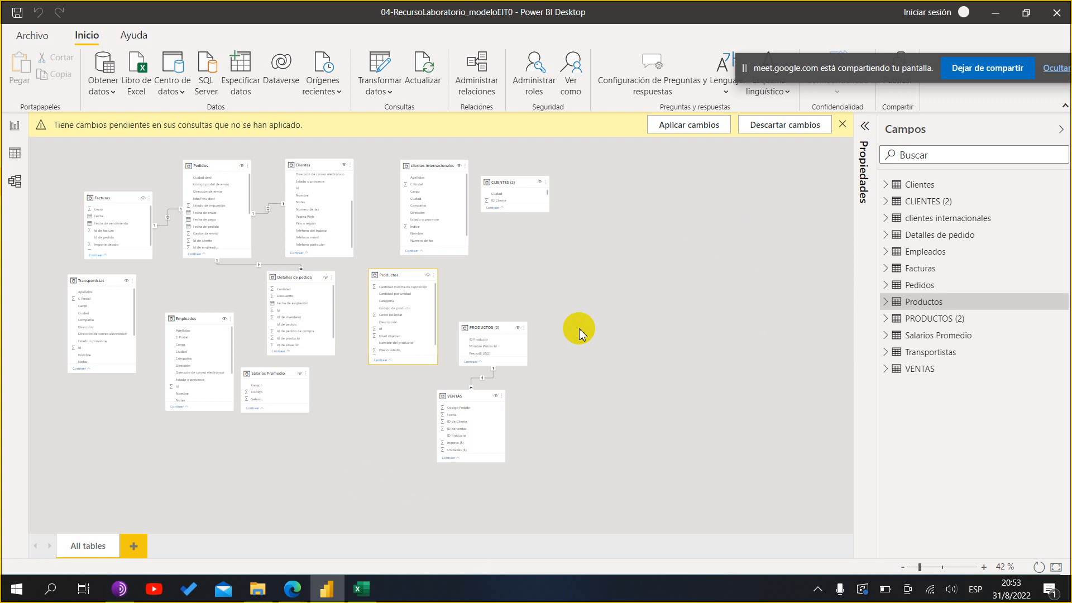
mouse_move(301, 590)
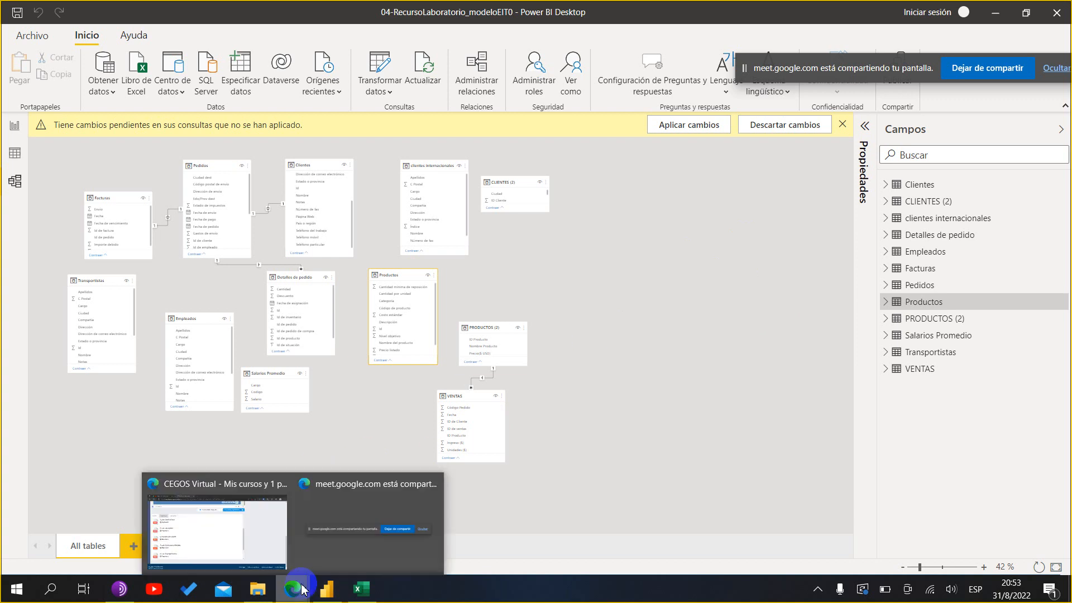
click(223, 525)
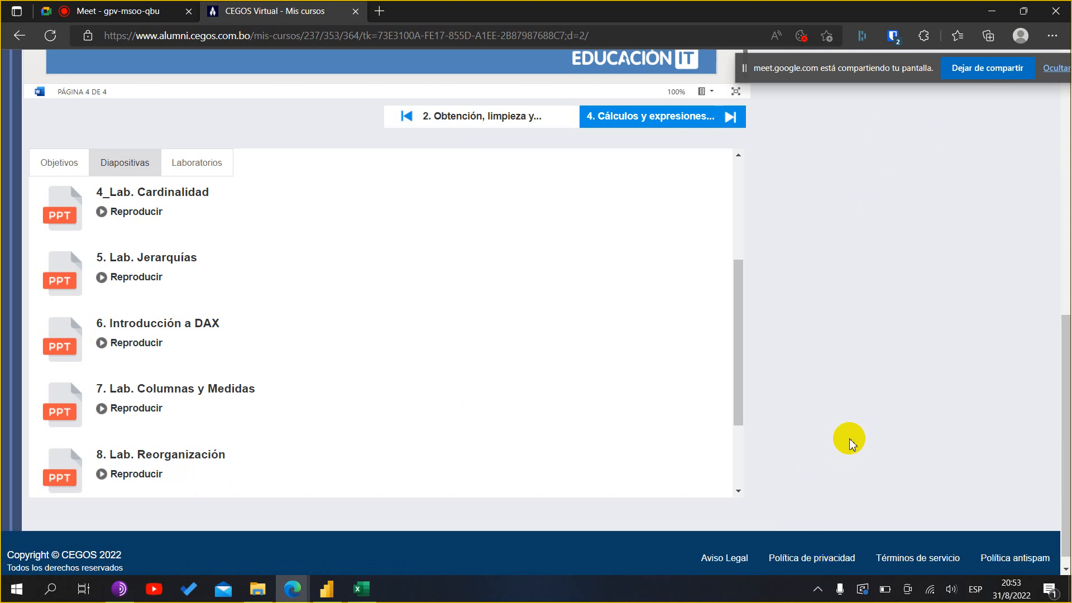
scroll(418, 418, up, 4)
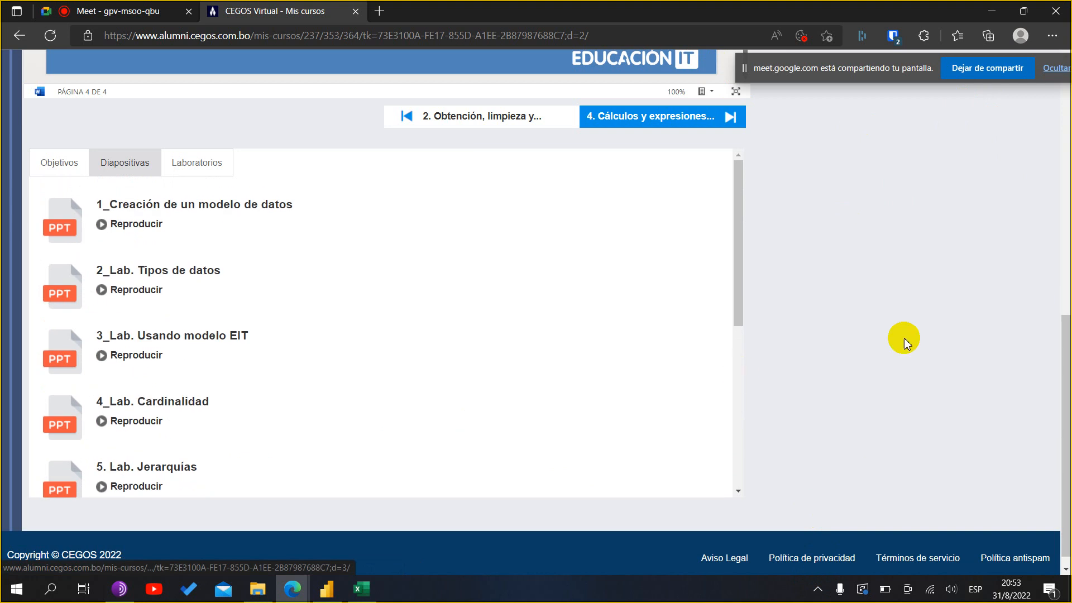
scroll(614, 397, up, 7)
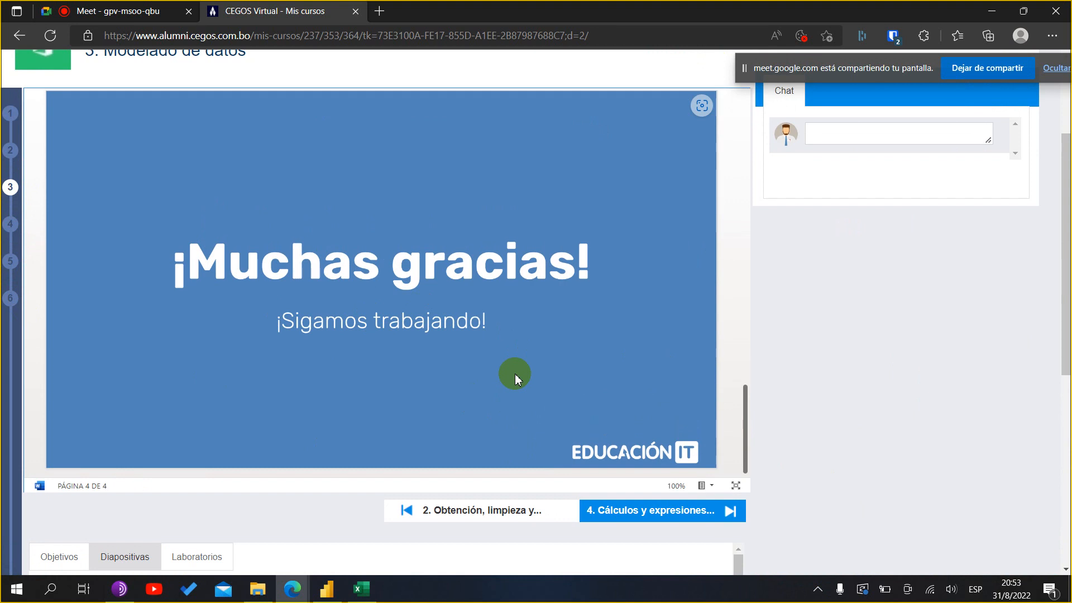
scroll(843, 395, down, 5)
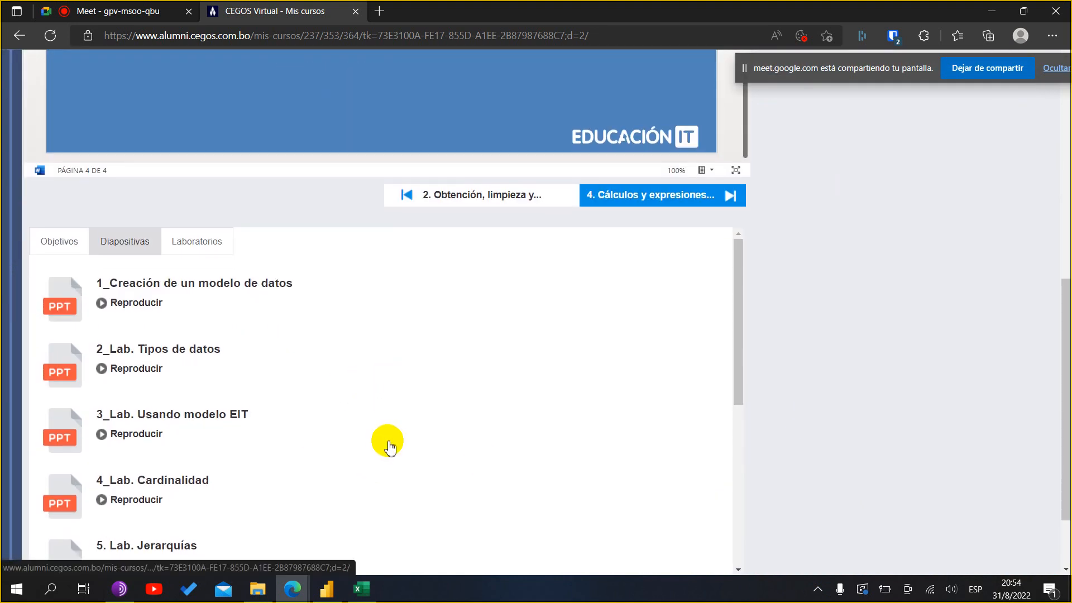
click(820, 588)
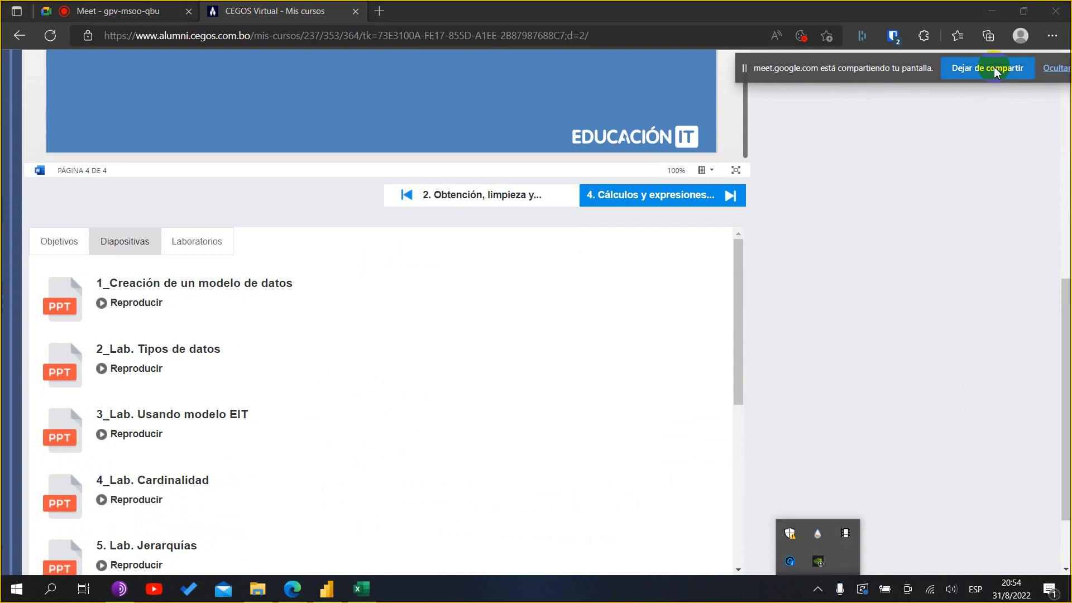
click(846, 537)
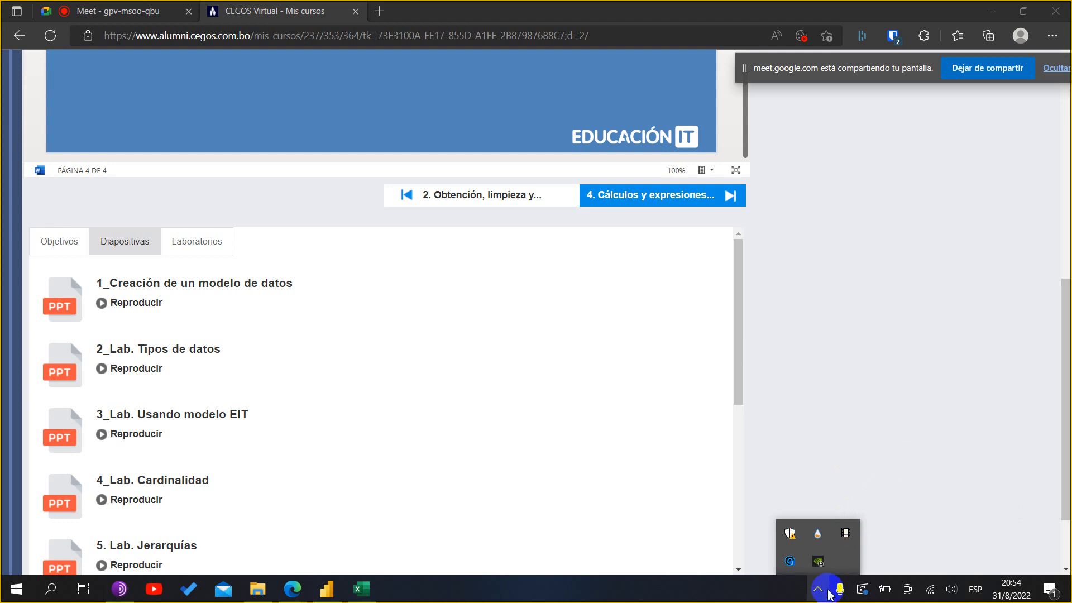
- Switch to Power BI Desktop and open the model's queries in the Power Query Editor
click(327, 590)
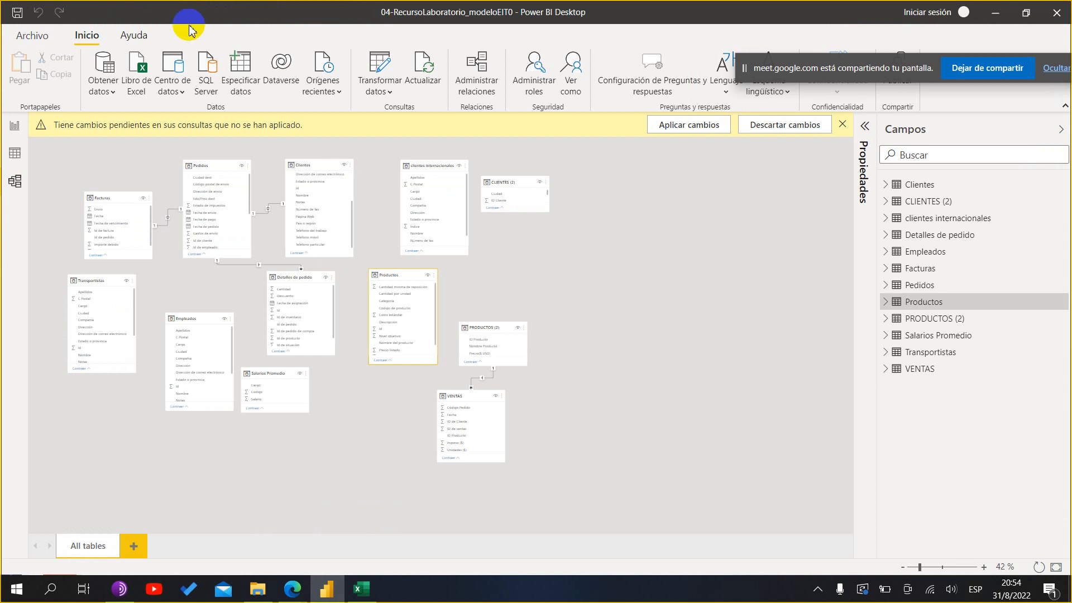
click(383, 67)
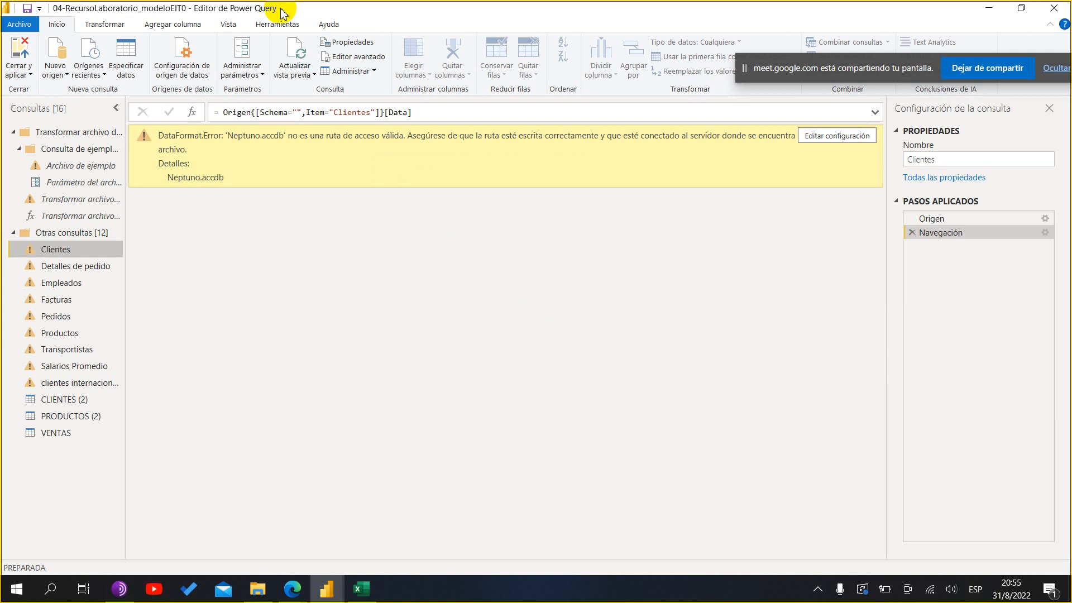
click(817, 589)
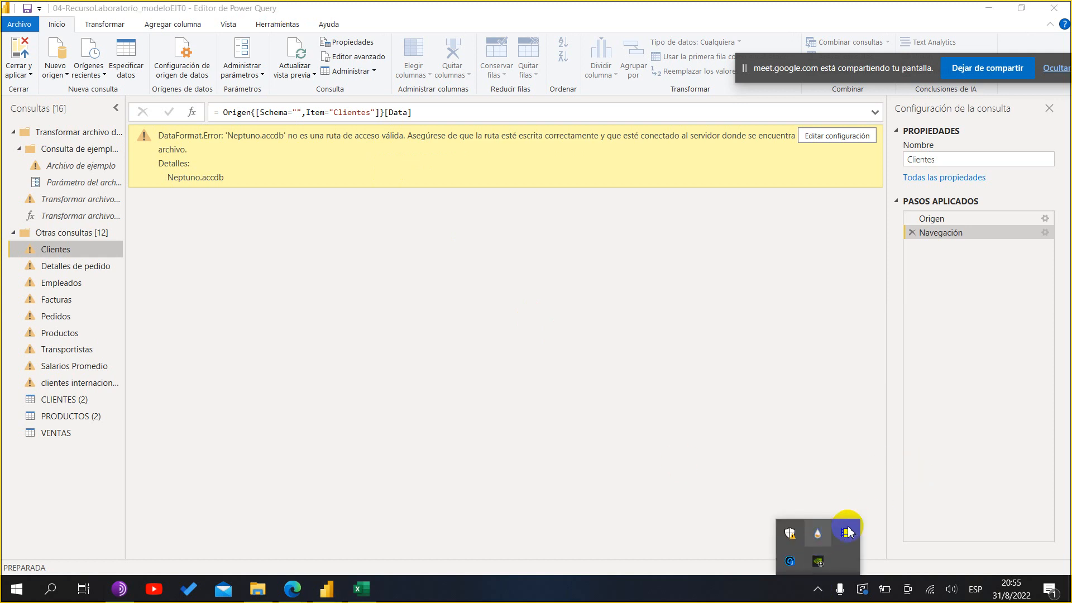